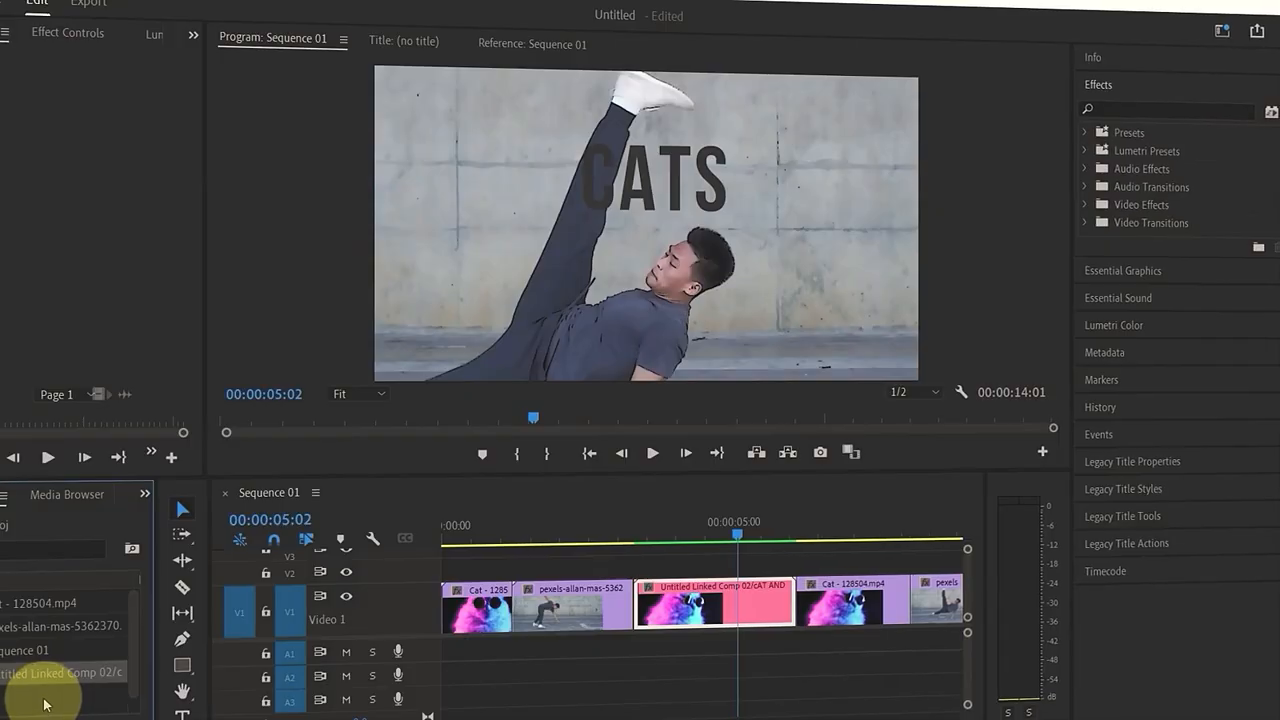
right_click(16, 680)
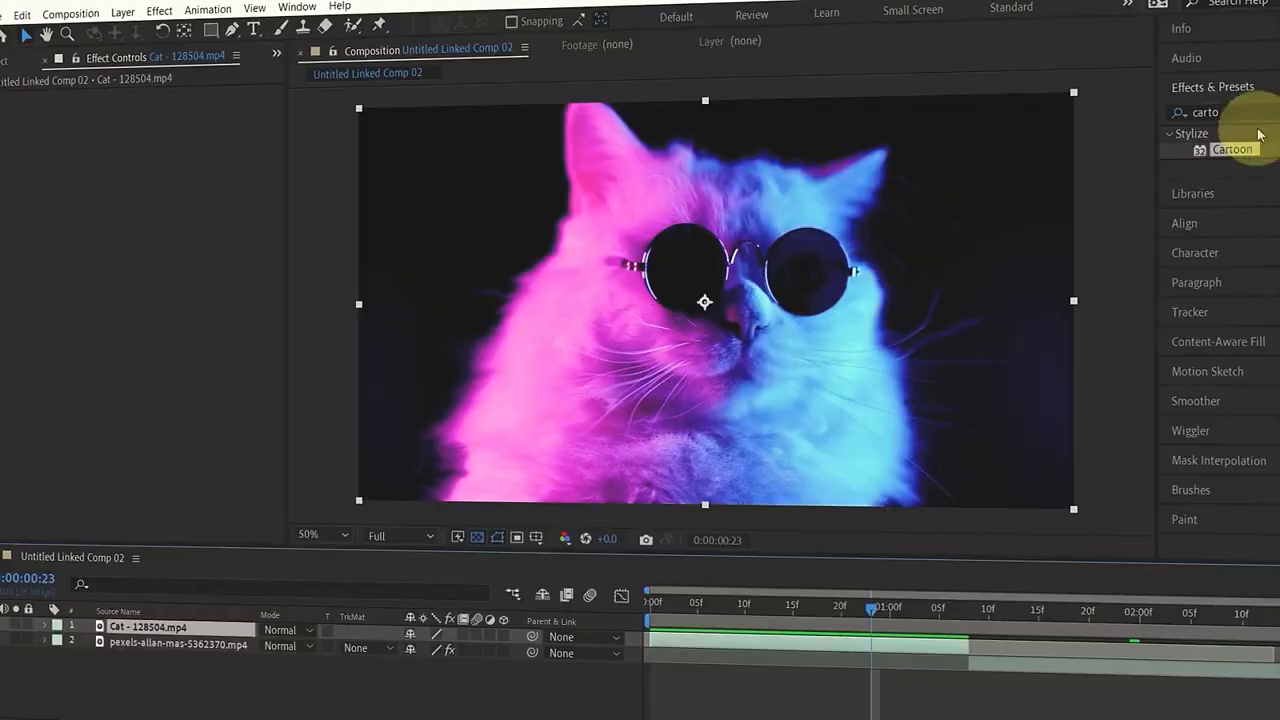
In After Effects, apply the Glow effect to the Cat - 128504.mp4 layer, with threshold 84.7% and radius 23, and activate the Type tool
click(1257, 111)
text(glow)
drag(1243, 231, 855, 645)
mouse_move(159, 127)
mouse_down()
mouse_move(215, 128)
mouse_move(172, 140)
mouse_up()
click(929, 680)
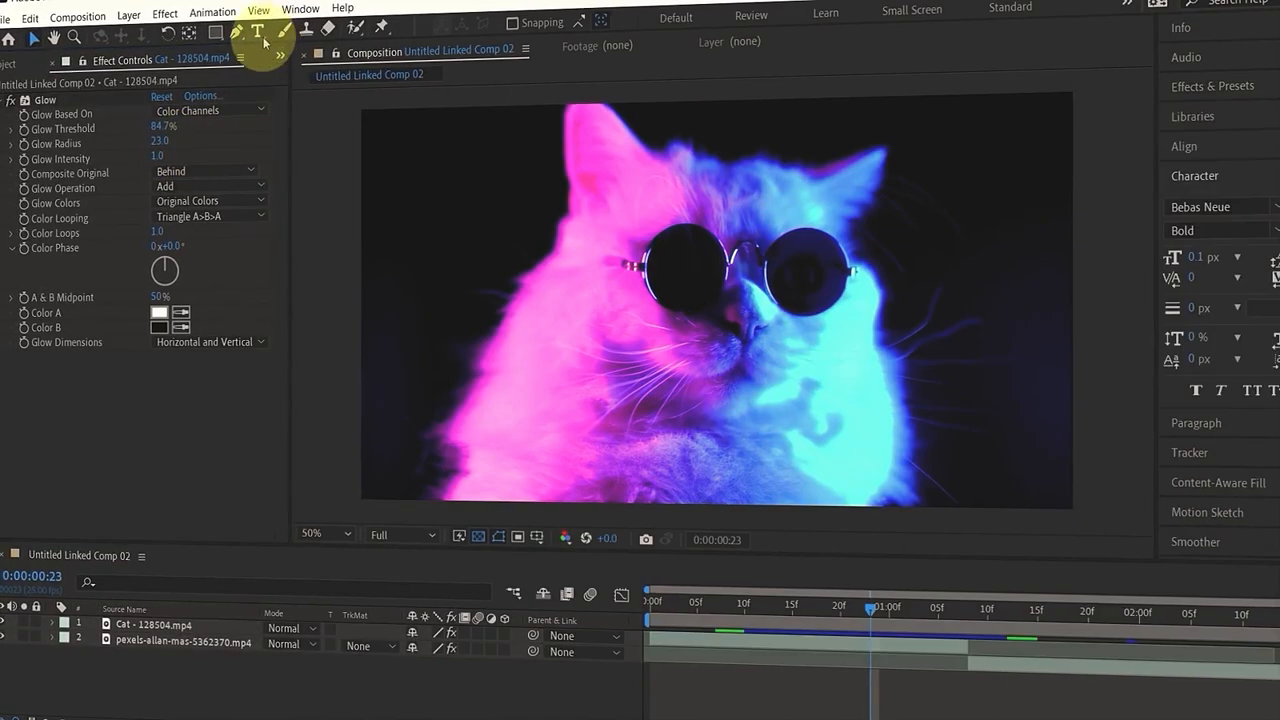
click(262, 36)
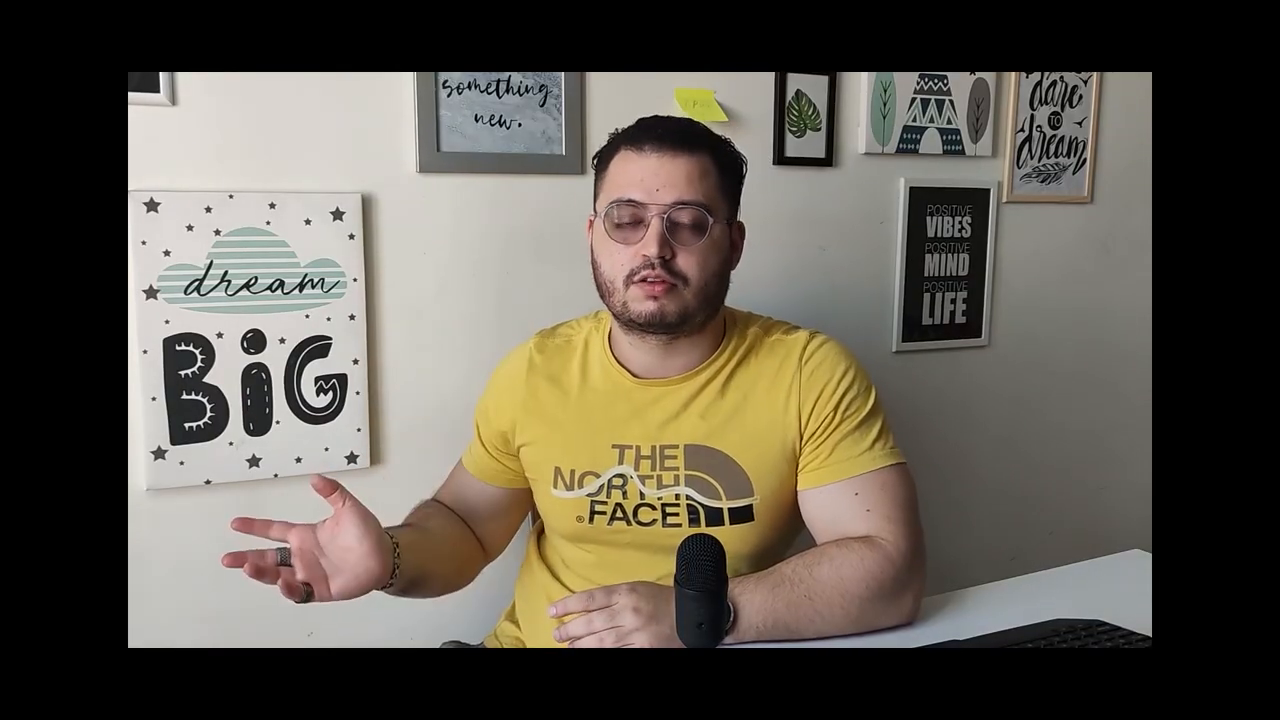
Open the Discussions section of the Skillshare class page and view the options for starting a conversation or asking a question
click(372, 101)
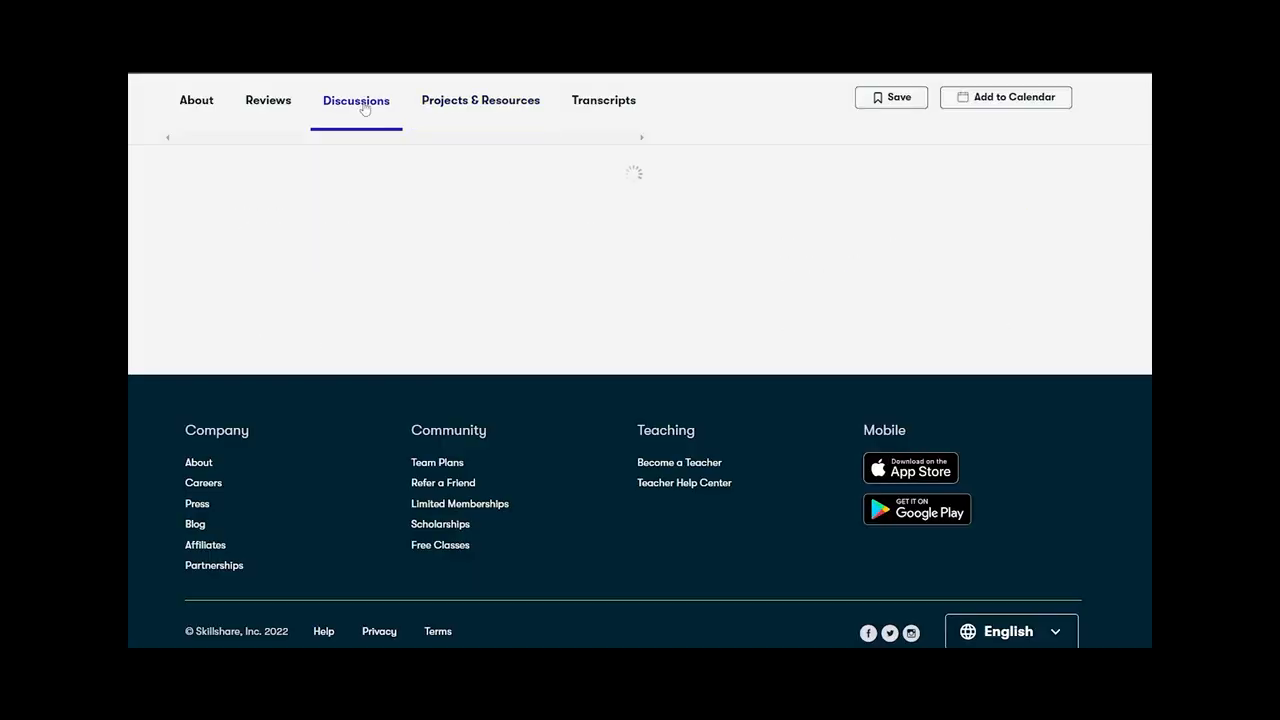
scroll(417, 335, up, 1)
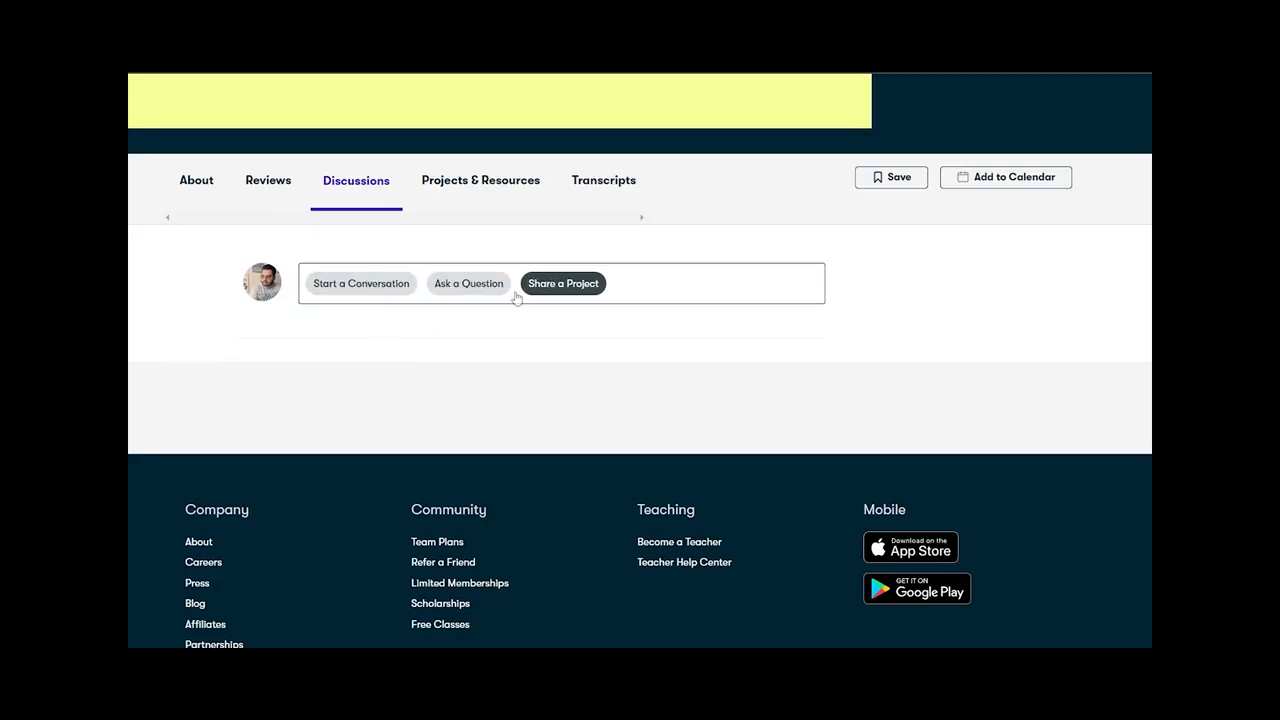
scroll(506, 306, up, 2)
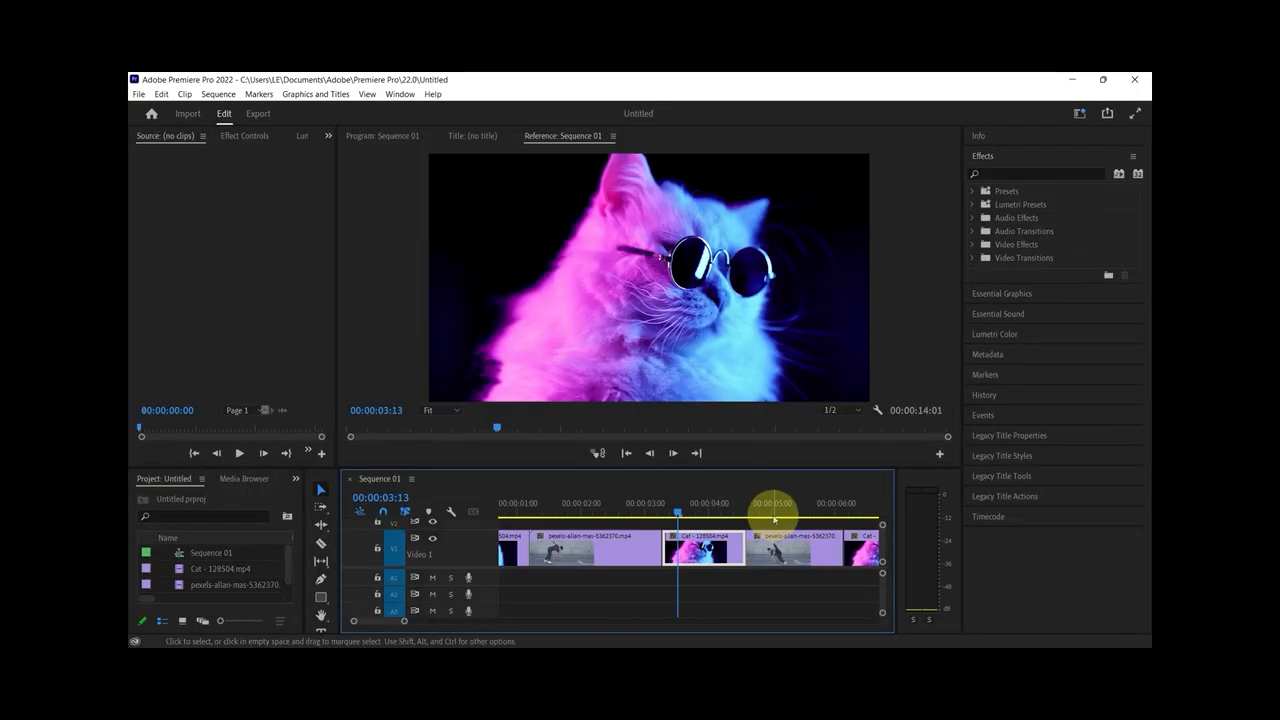
In Premiere Pro, replace the Cat - 128504.mp4 clip at the playhead and the pexels-allan-mas-5362370.mp4 clip after it with a linked After Effects composition
click(766, 550)
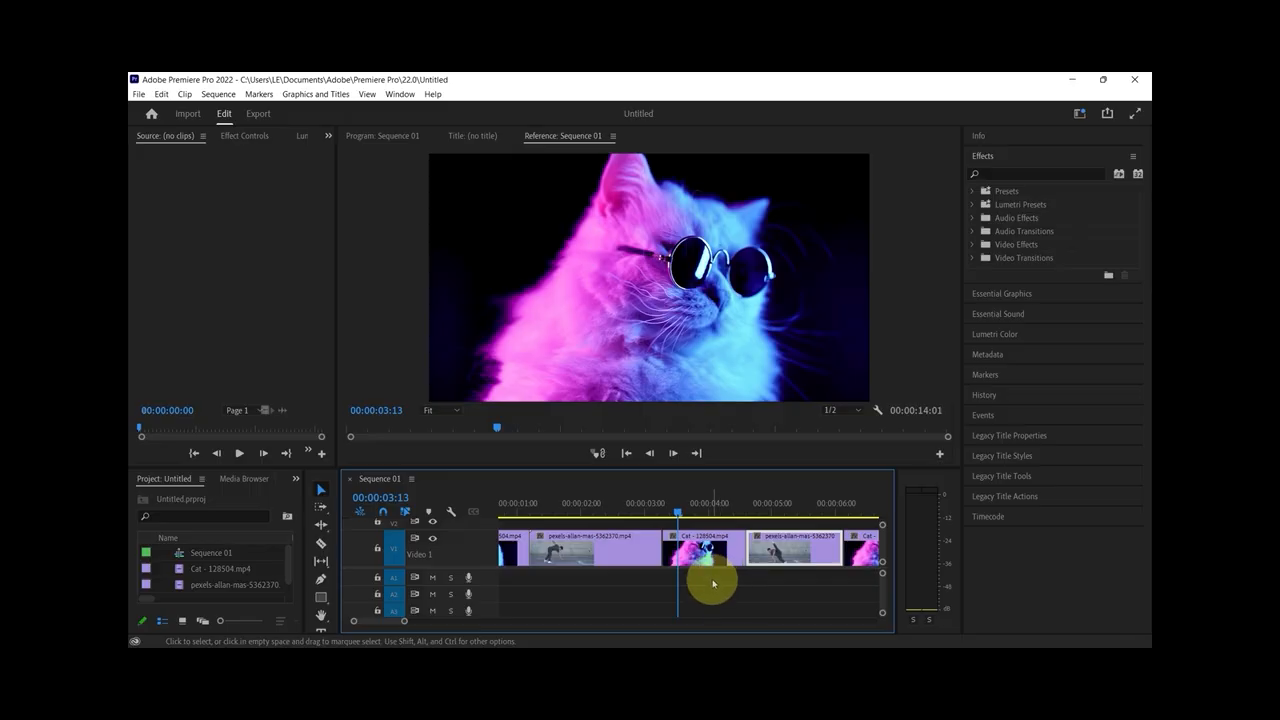
drag(712, 581, 774, 532)
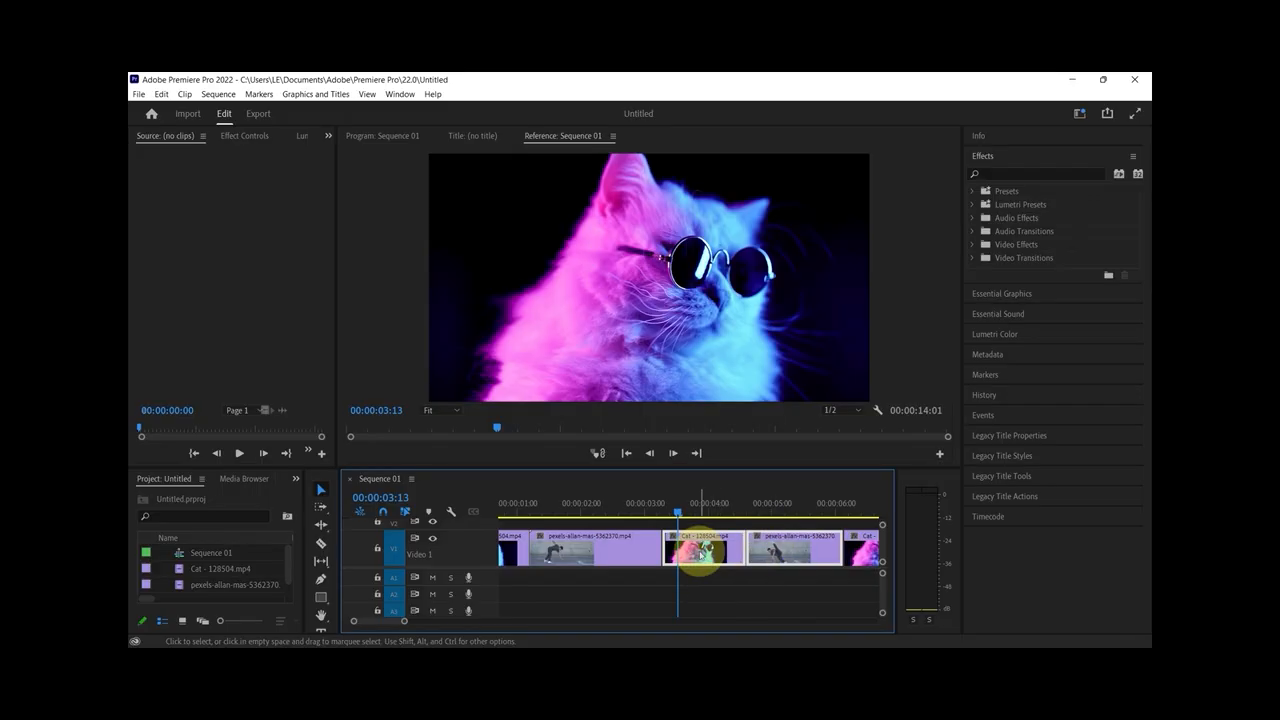
right_click(702, 551)
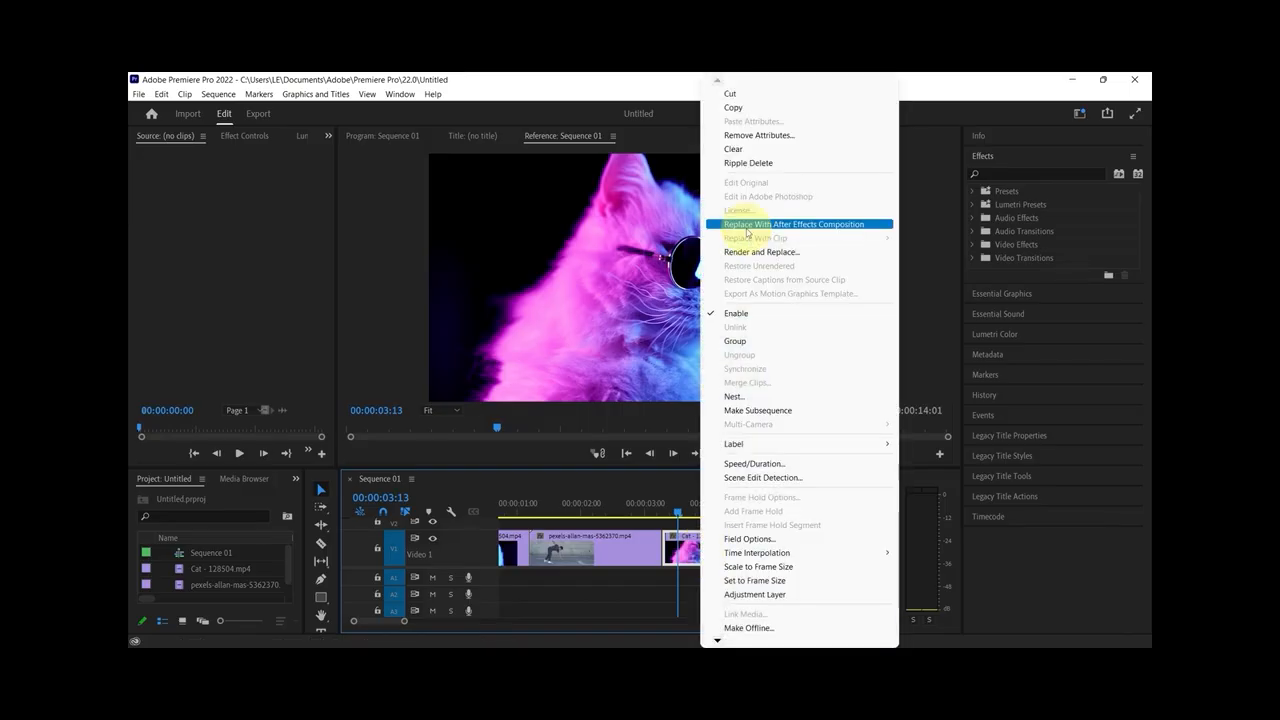
click(139, 94)
mouse_move(274, 432)
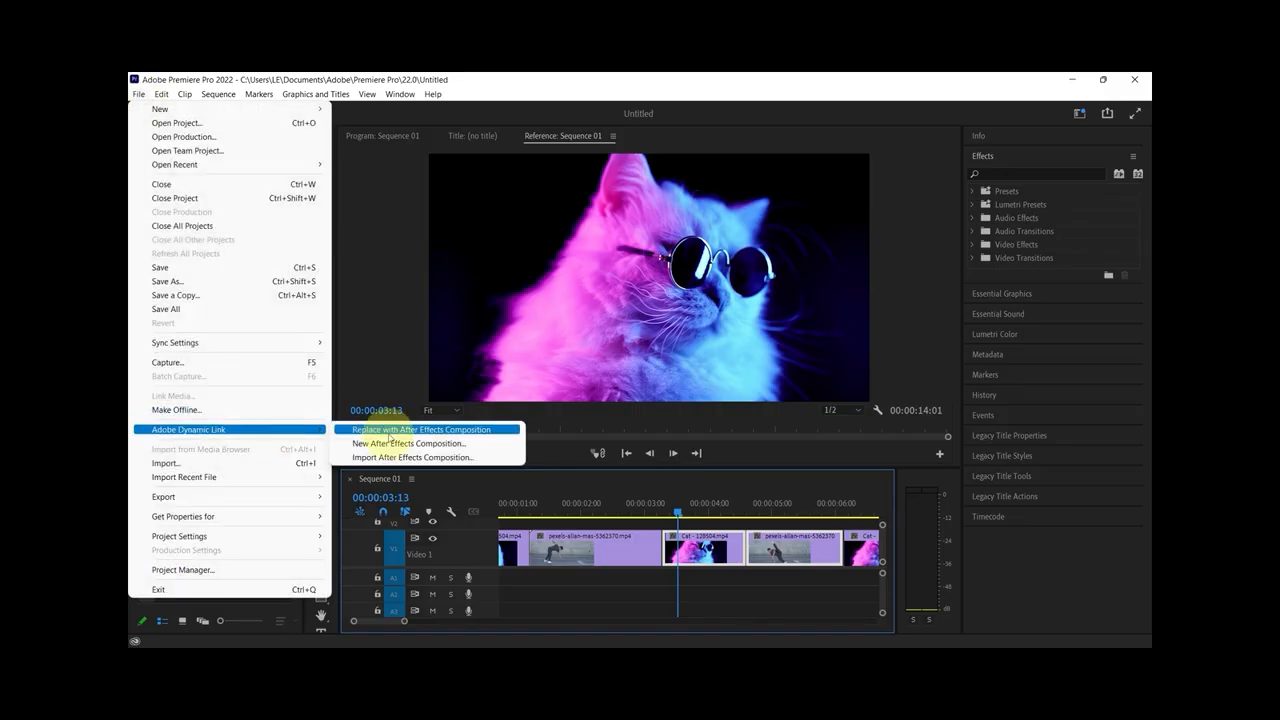
click(409, 443)
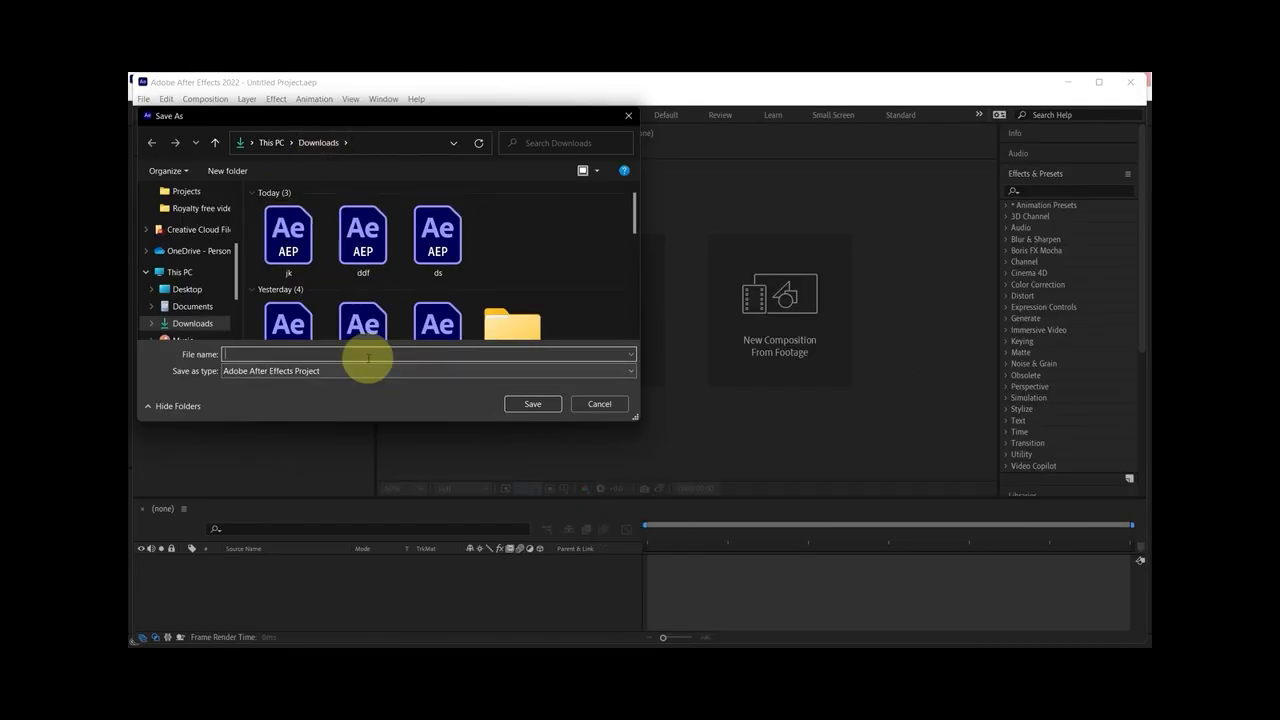
Save the After Effects project as "cAT AND BREAKDANCE" in Downloads and deselect the composition's layers
text(cAT)
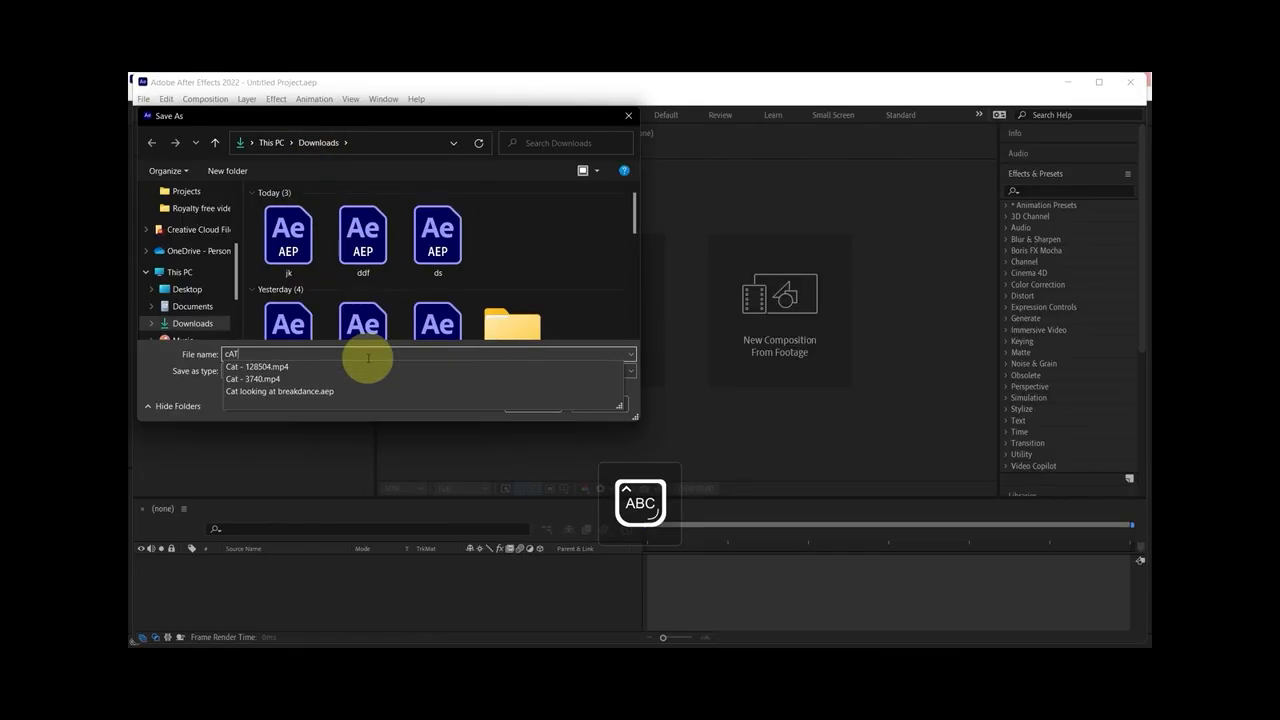
text( AND BREAKDANCE)
click(532, 401)
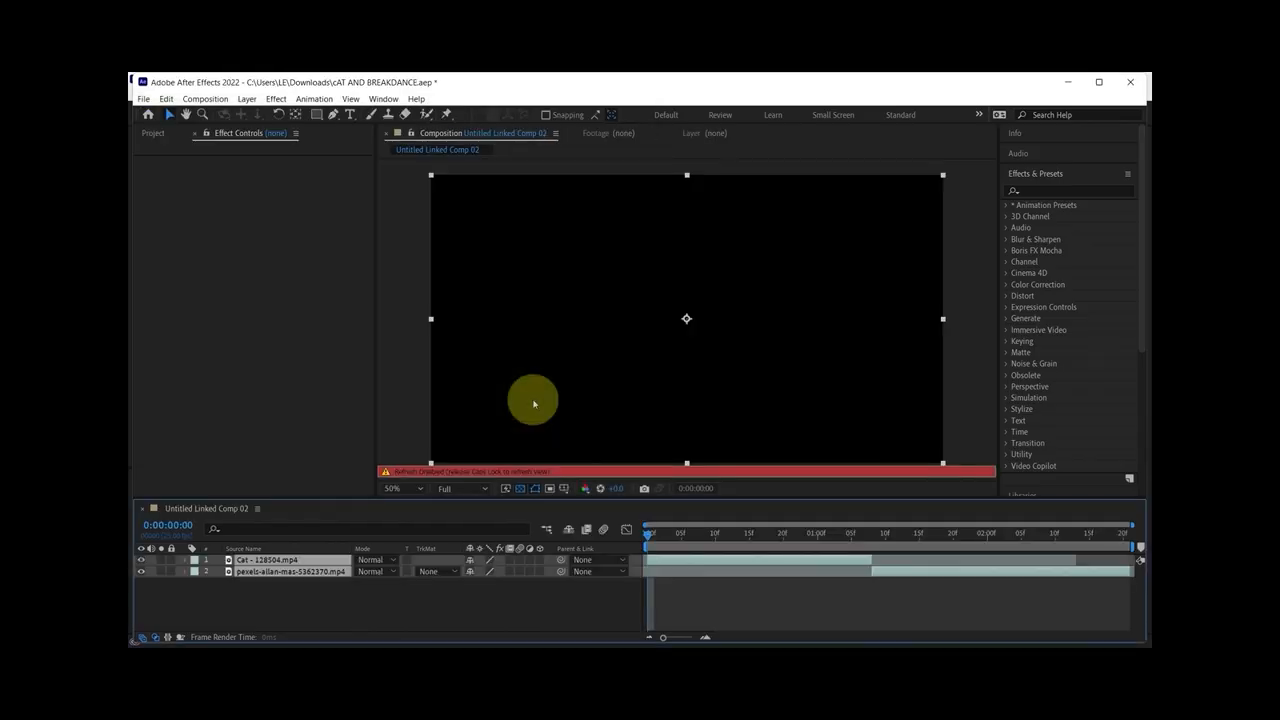
key(Caps_Lock)
click(974, 625)
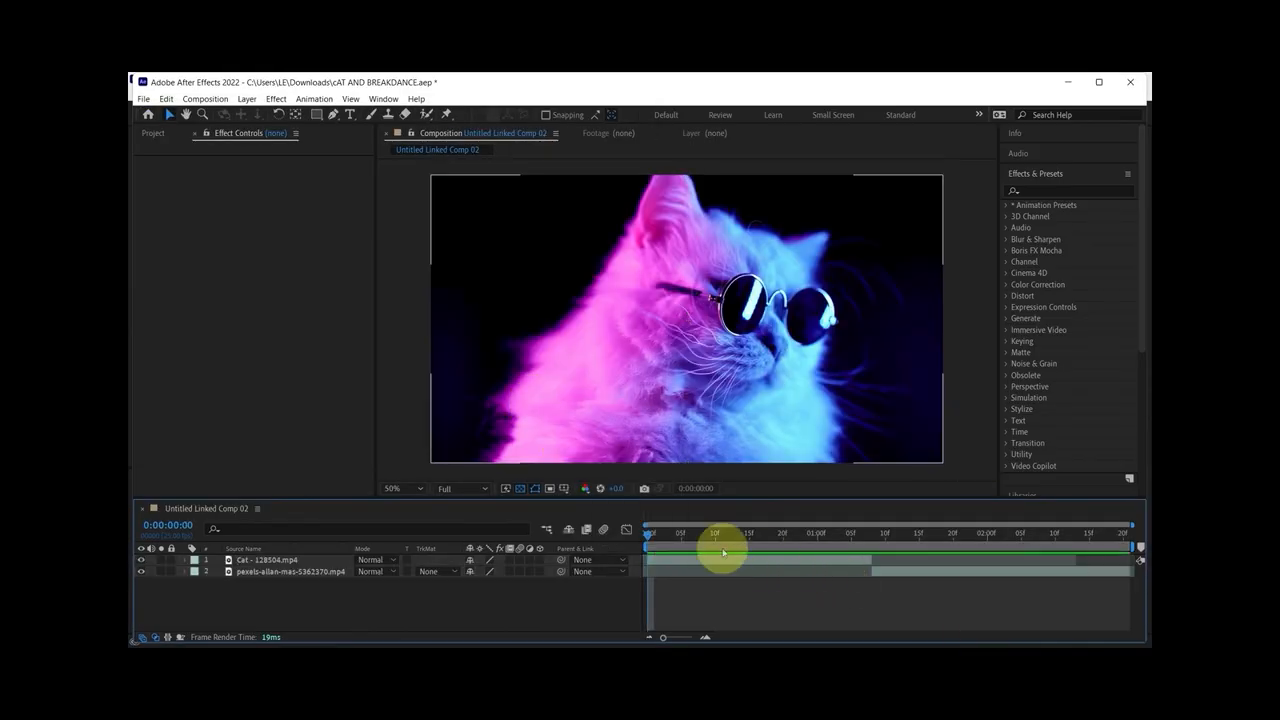
click(262, 571)
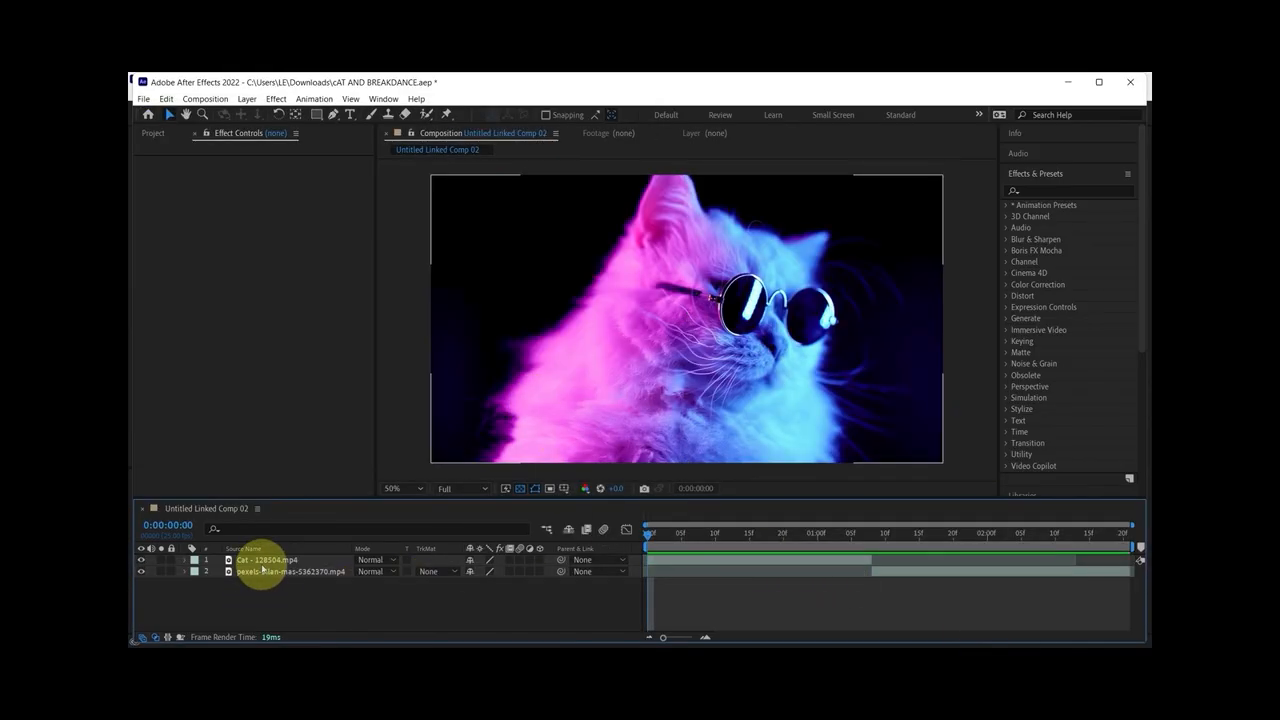
click(282, 590)
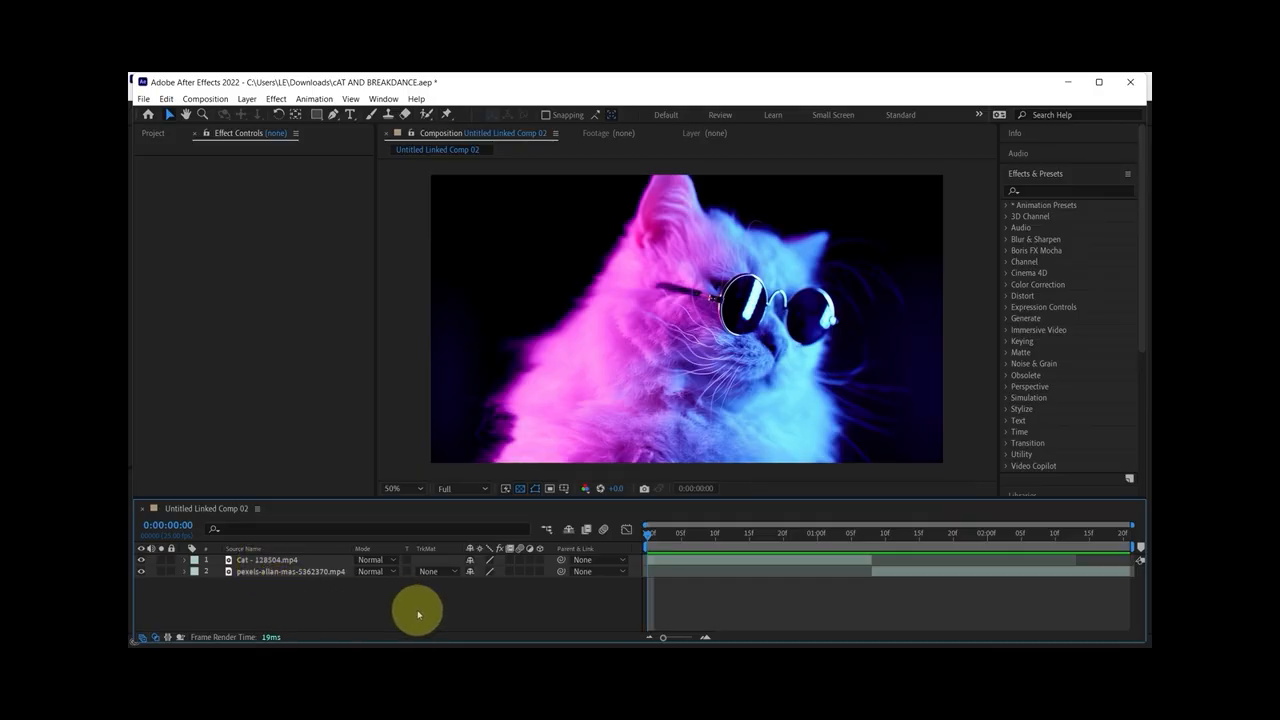
Apply the Cartoon effect to the pexels-allan-mas-5362370.mp4 layer and, viewing frame 0:00:01:24, set its Detail Threshold to about 15
click(766, 560)
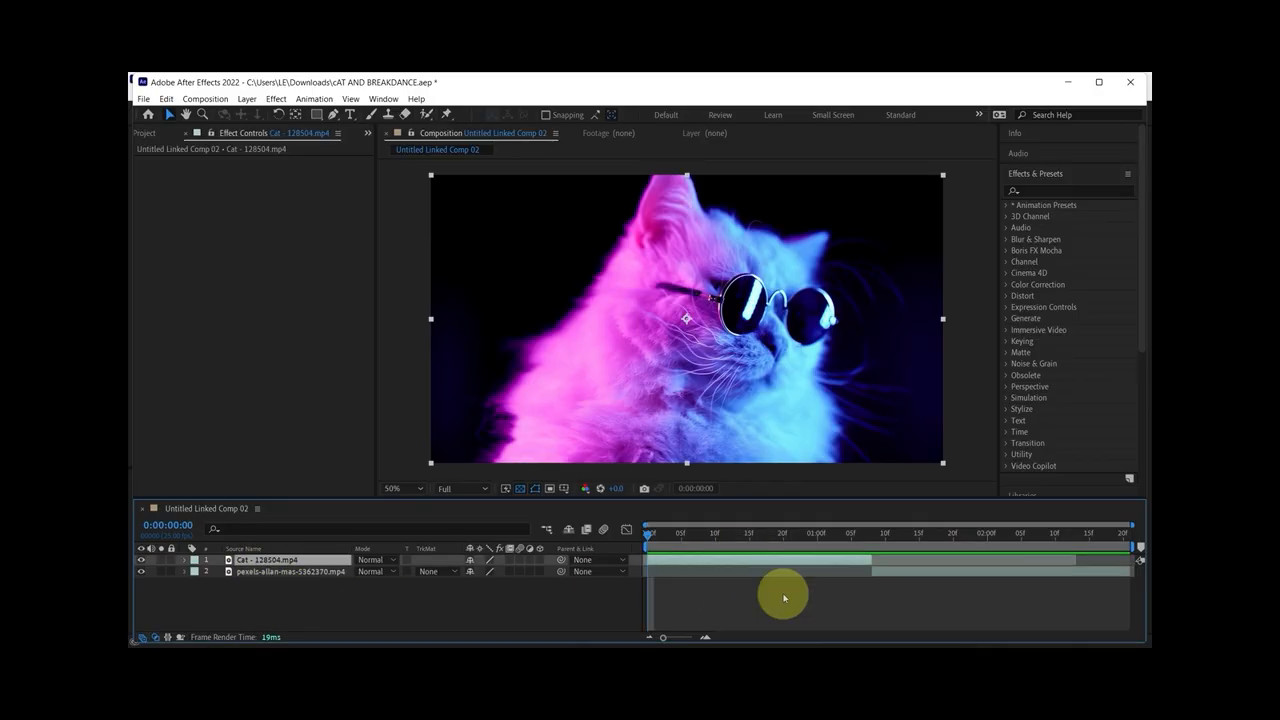
click(1052, 189)
text(carto)
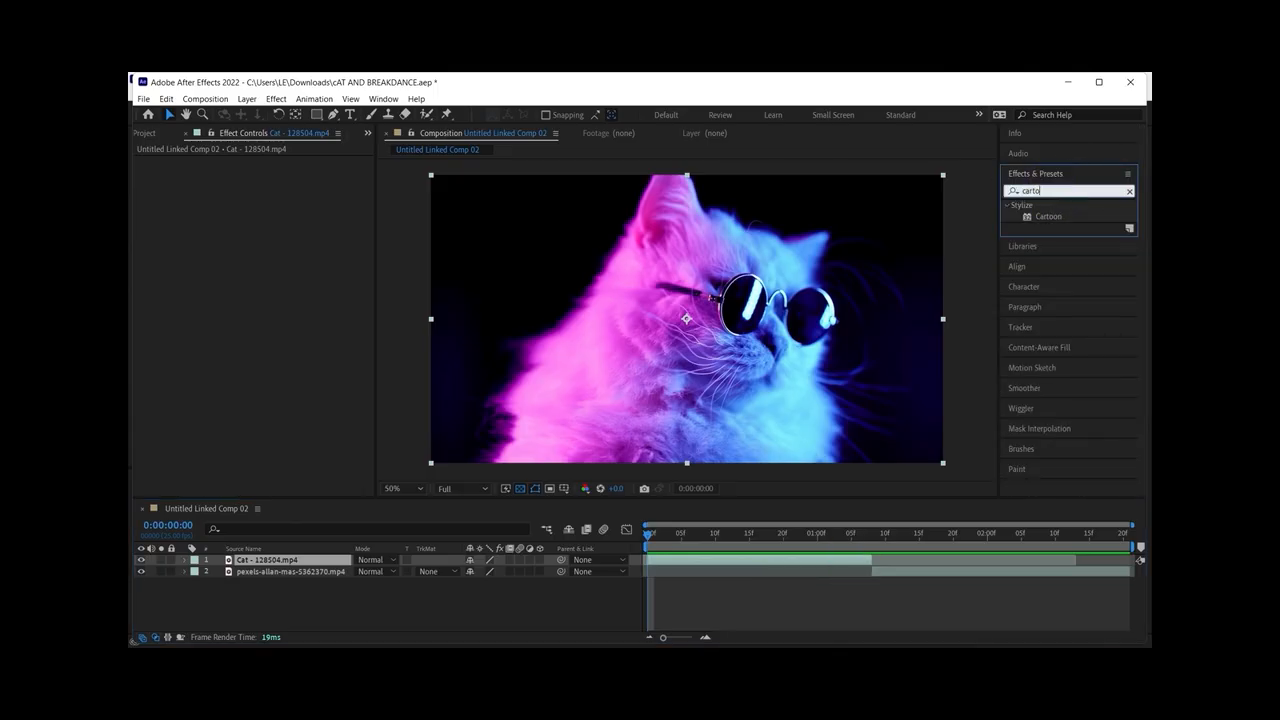
click(1052, 217)
drag(1058, 220, 986, 569)
click(980, 534)
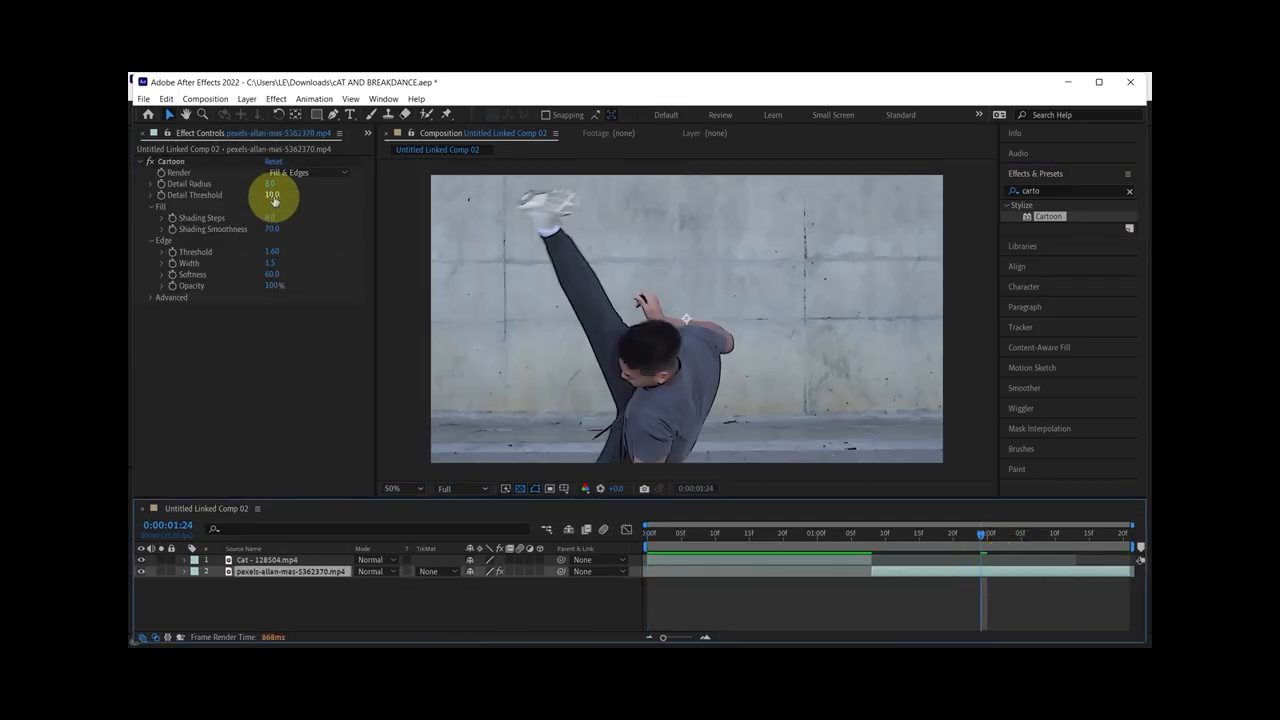
drag(272, 195, 301, 188)
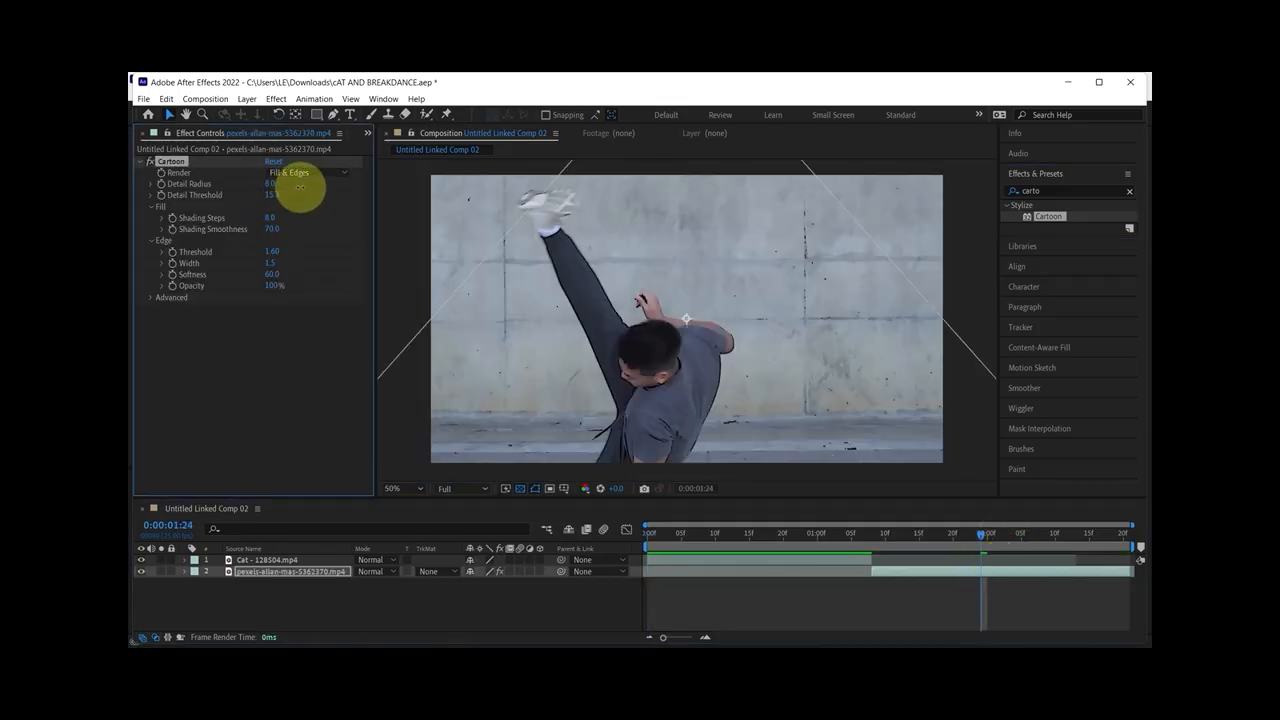
Apply the Glow effect to the Cat - 128504.mp4 layer, with Glow Threshold 84.7% and Glow Radius 23.0
click(804, 538)
click(811, 564)
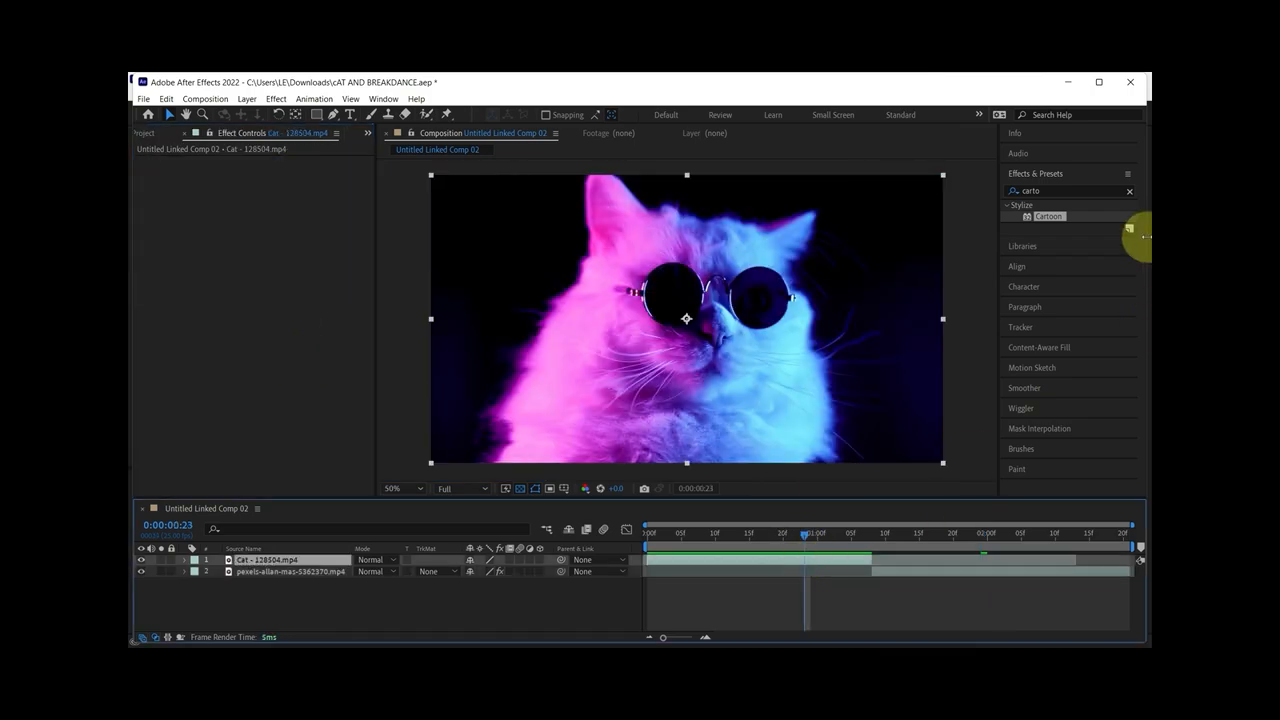
click(1063, 190)
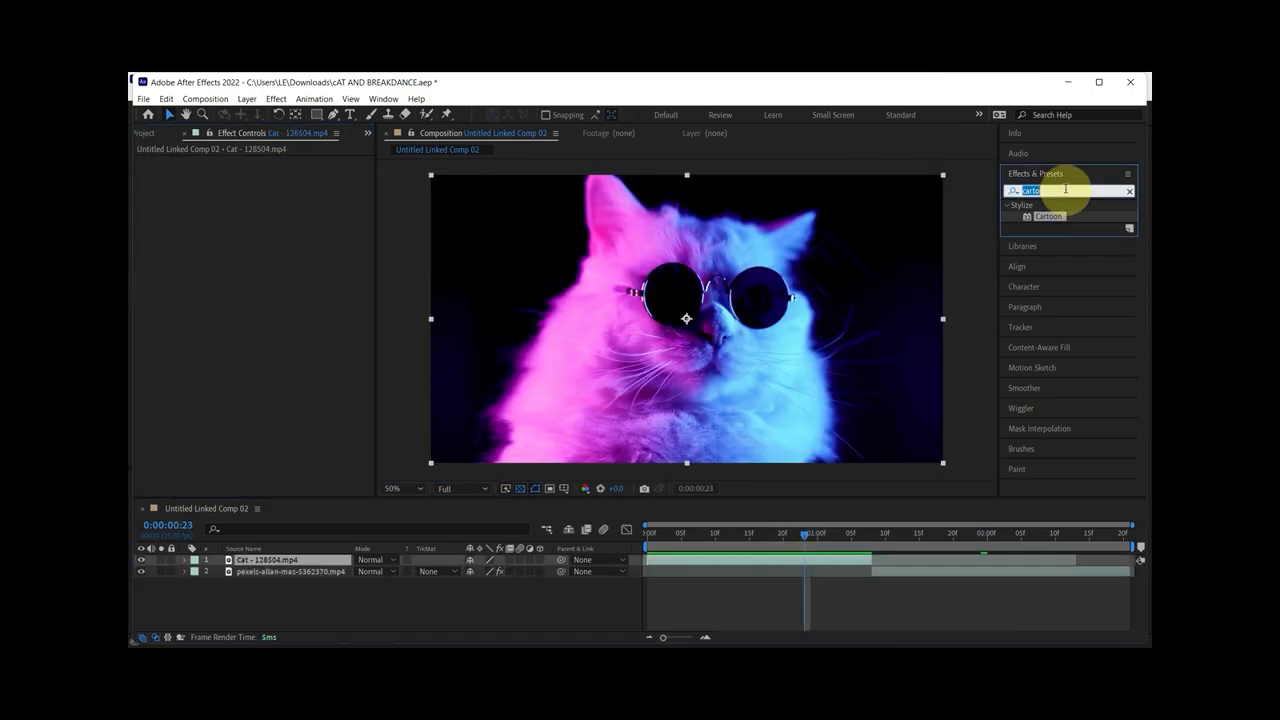
text(glow)
drag(1055, 272, 886, 463)
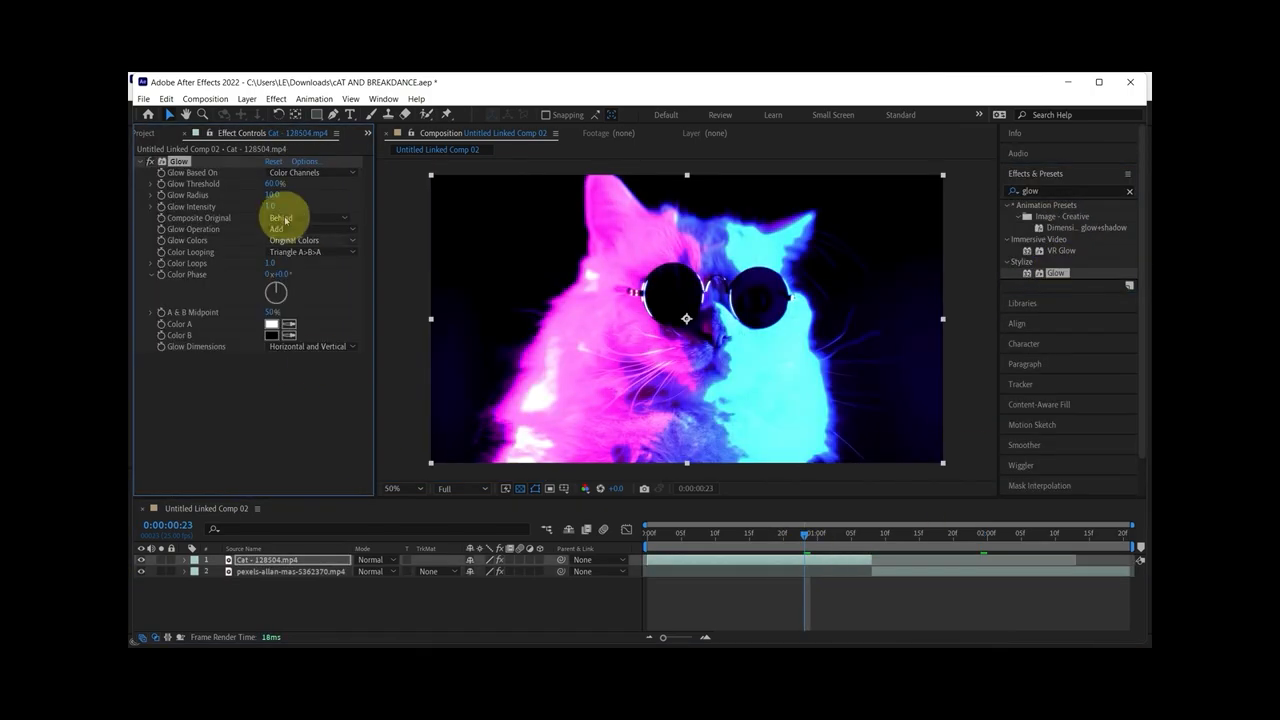
drag(270, 186, 306, 177)
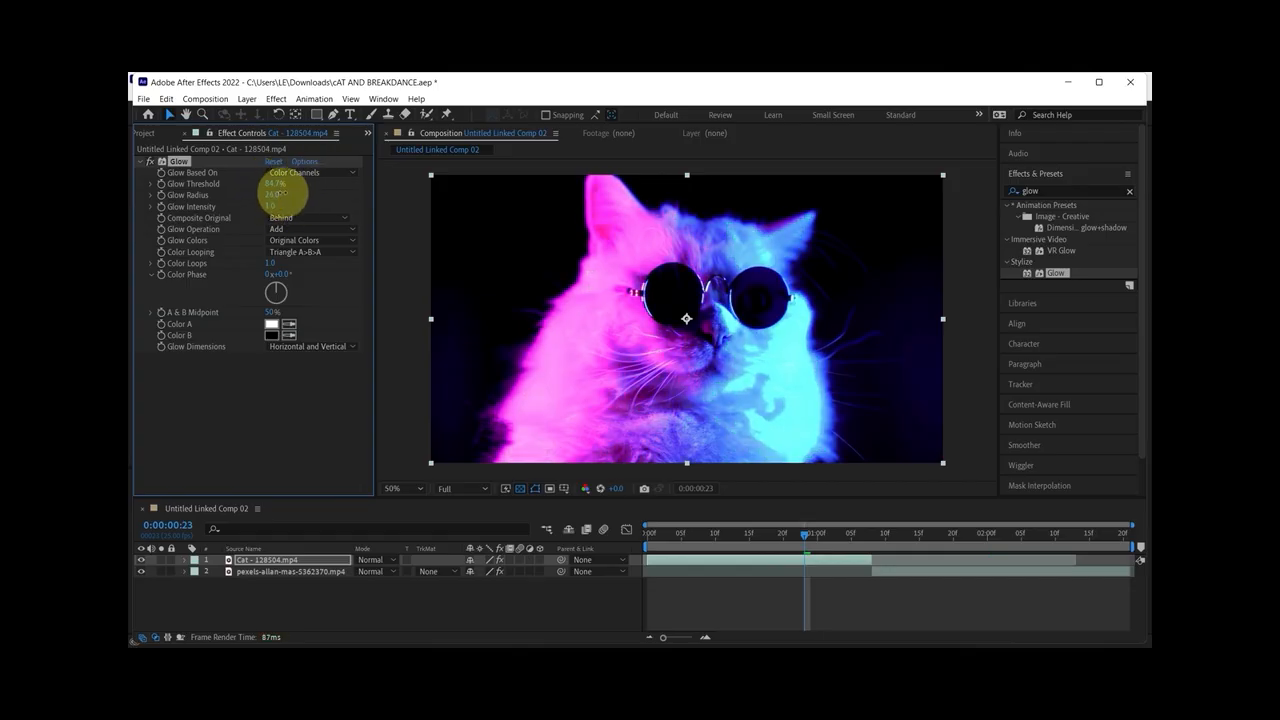
drag(287, 192, 276, 198)
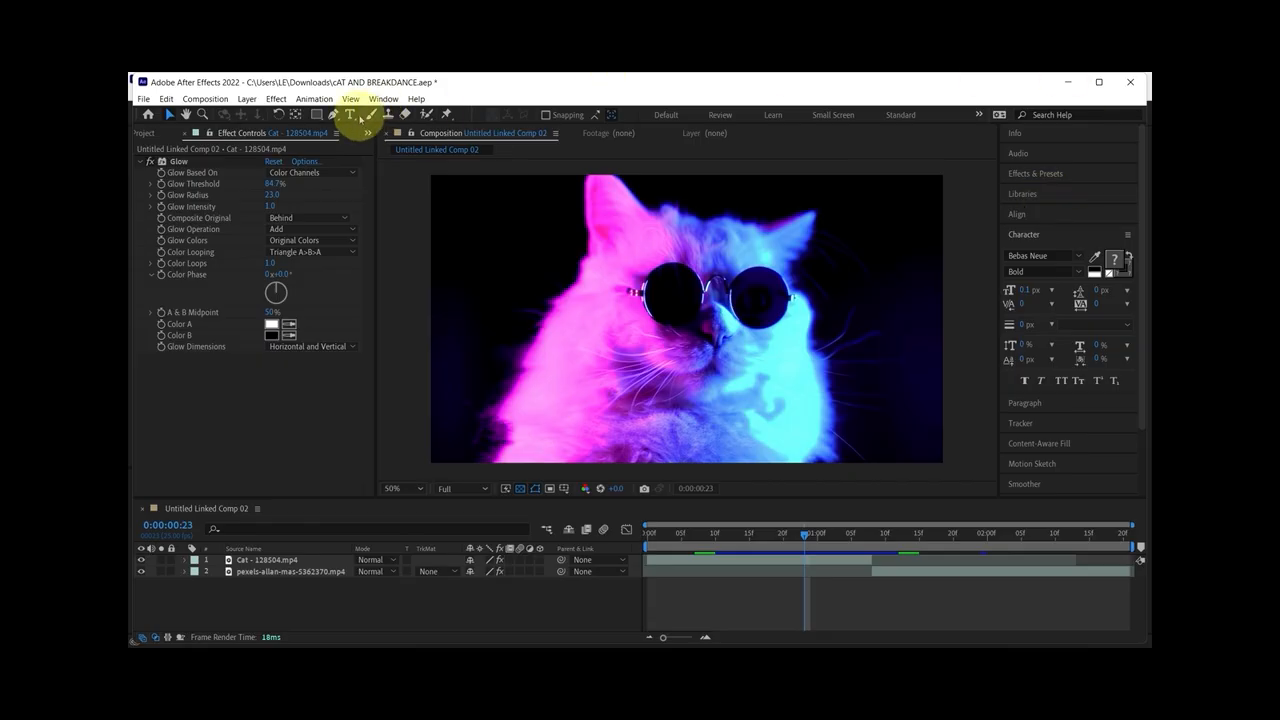
Add a text layer reading "CATS" over the cat's sunglasses in the composition
click(355, 119)
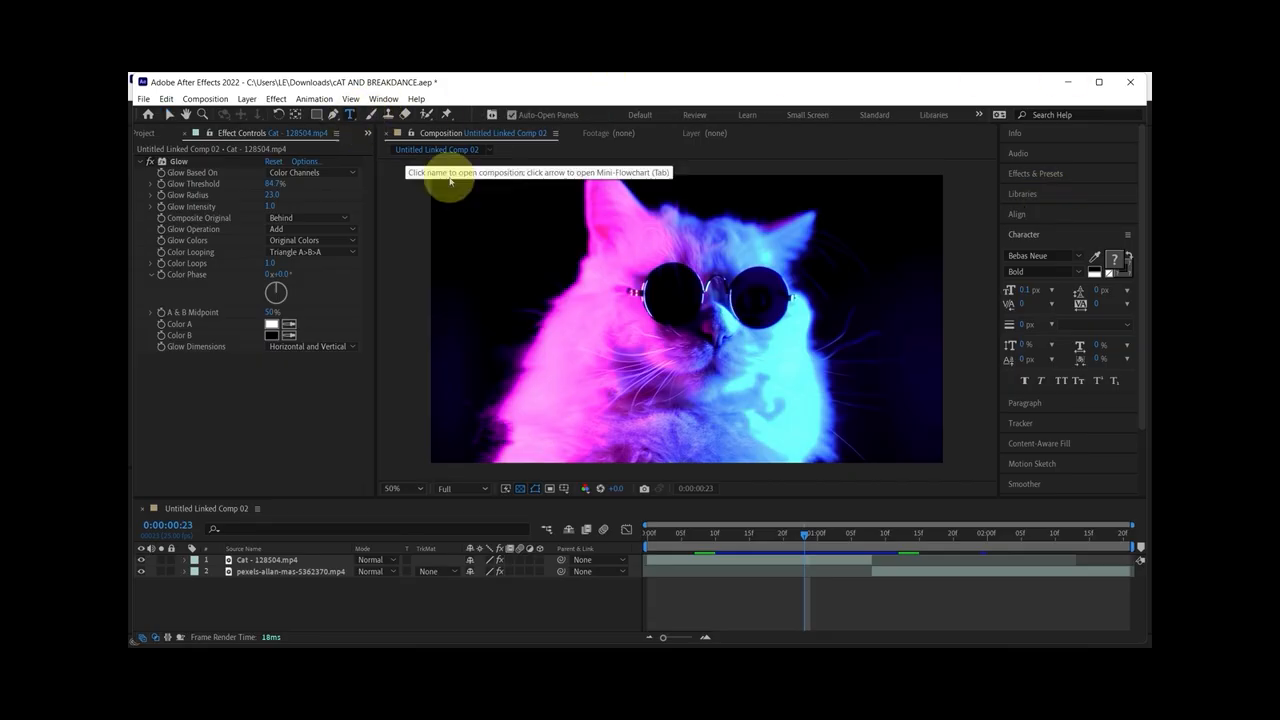
click(672, 312)
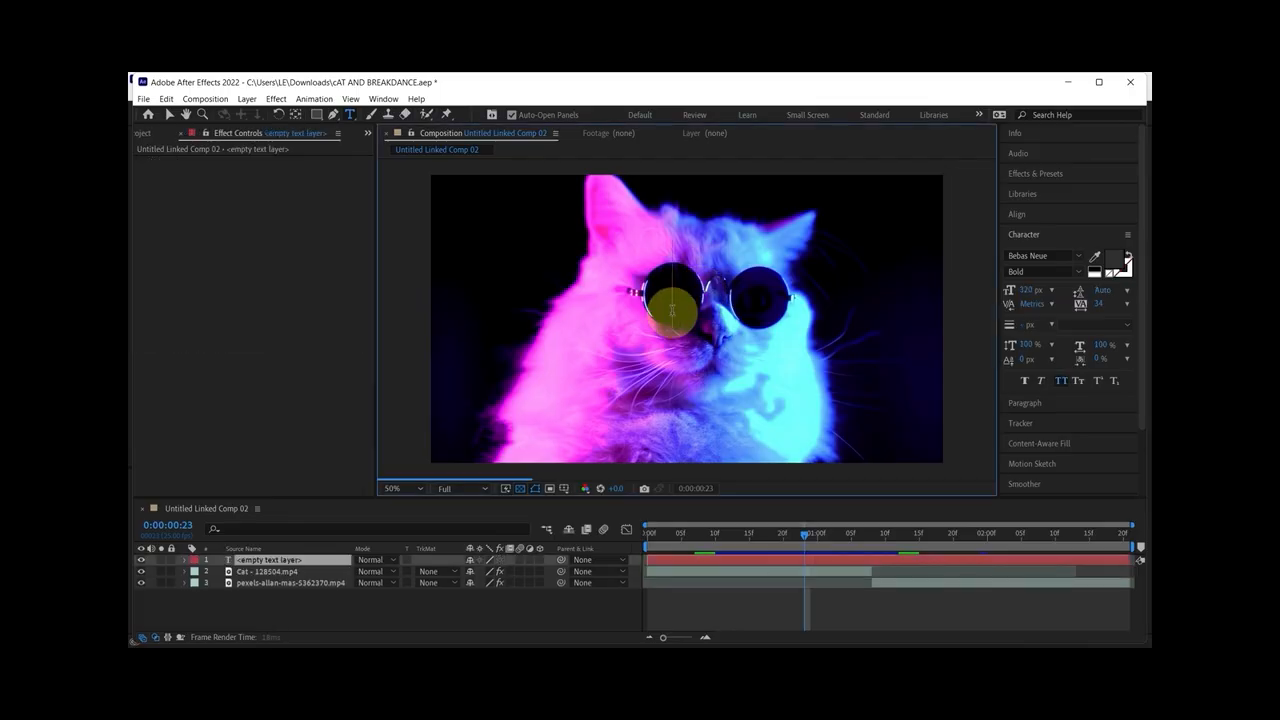
key(Caps_Lock)
text(C)
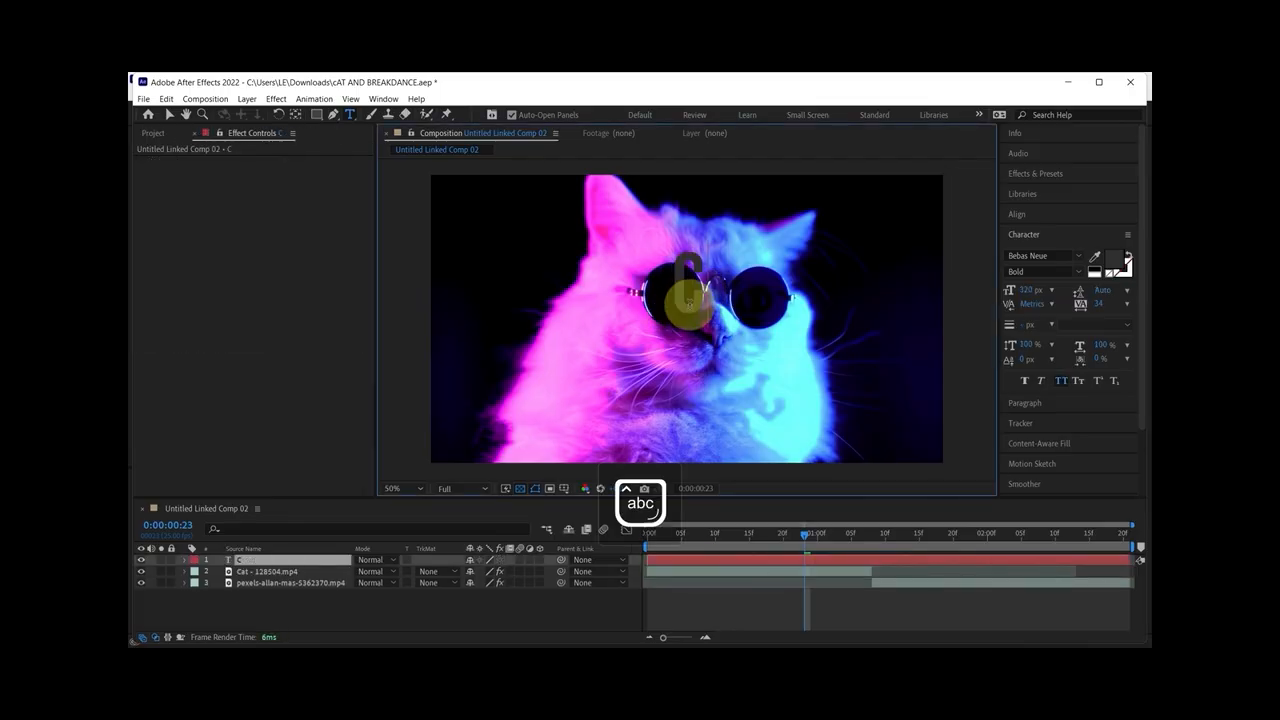
text(ATS)
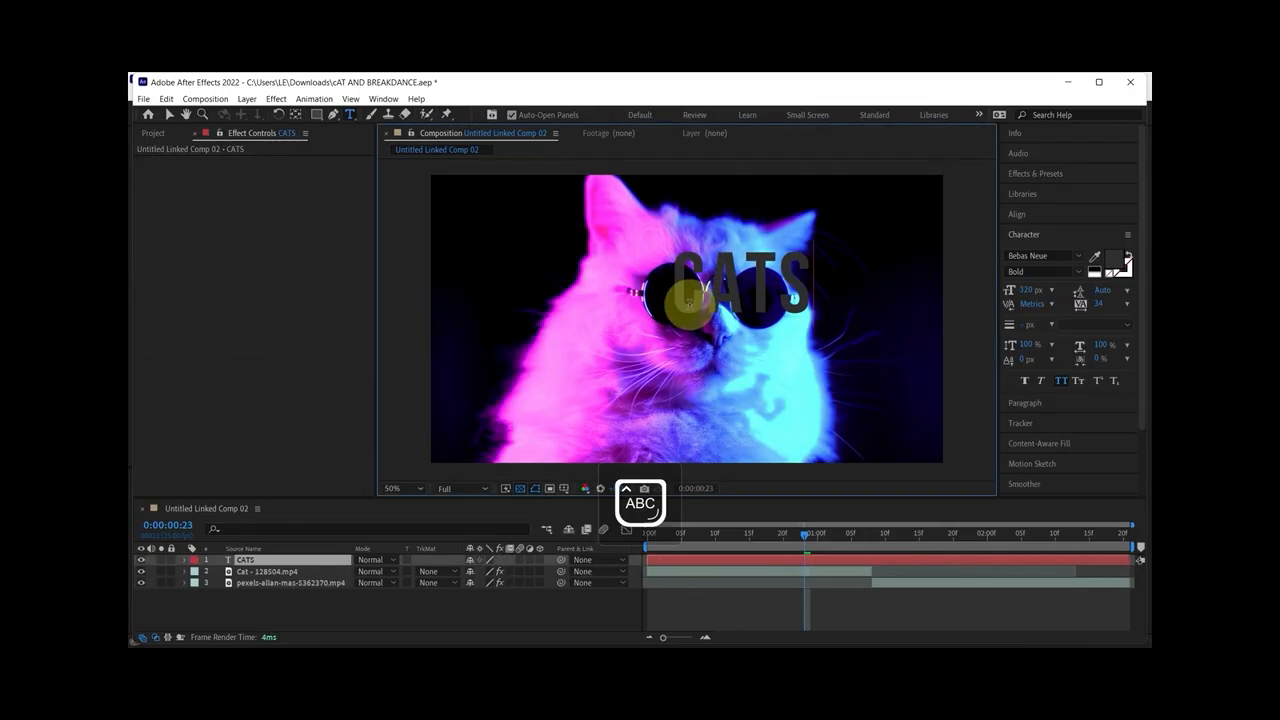
click(834, 562)
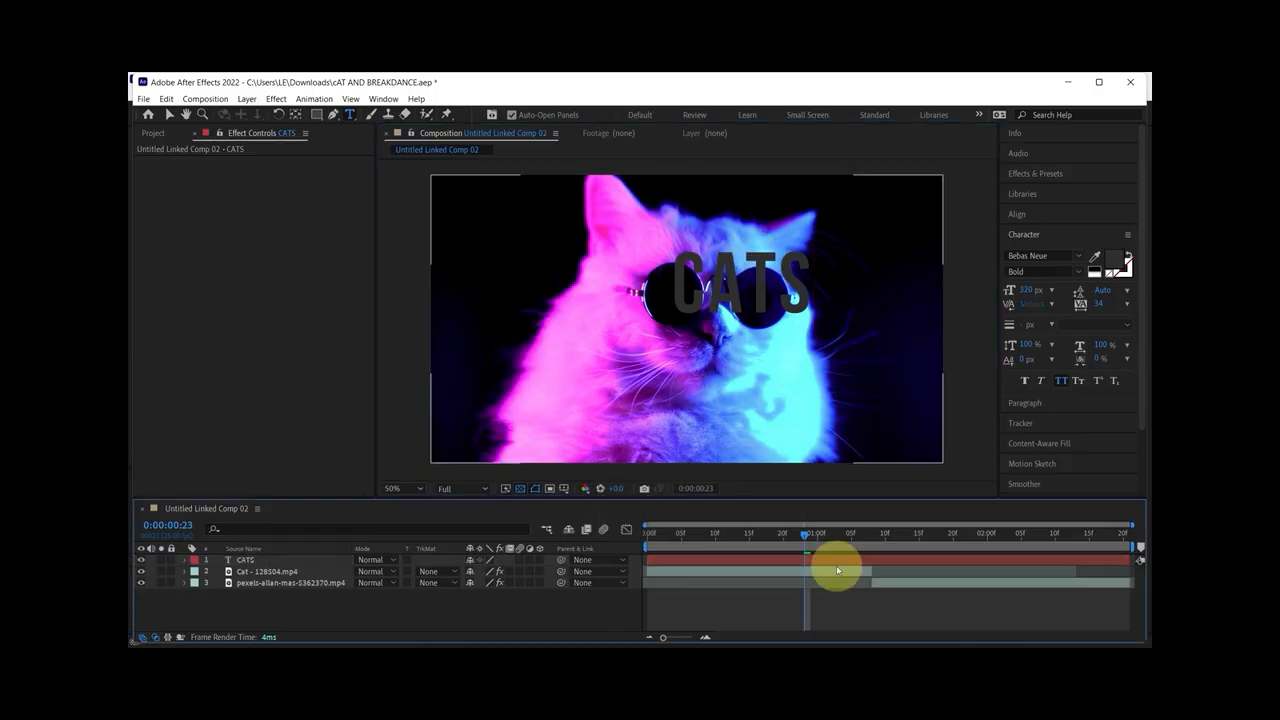
click(1040, 174)
click(1062, 192)
key(BackSpace)
key(BackSpace)
key(BackSpace)
key(BackSpace)
text(MO)
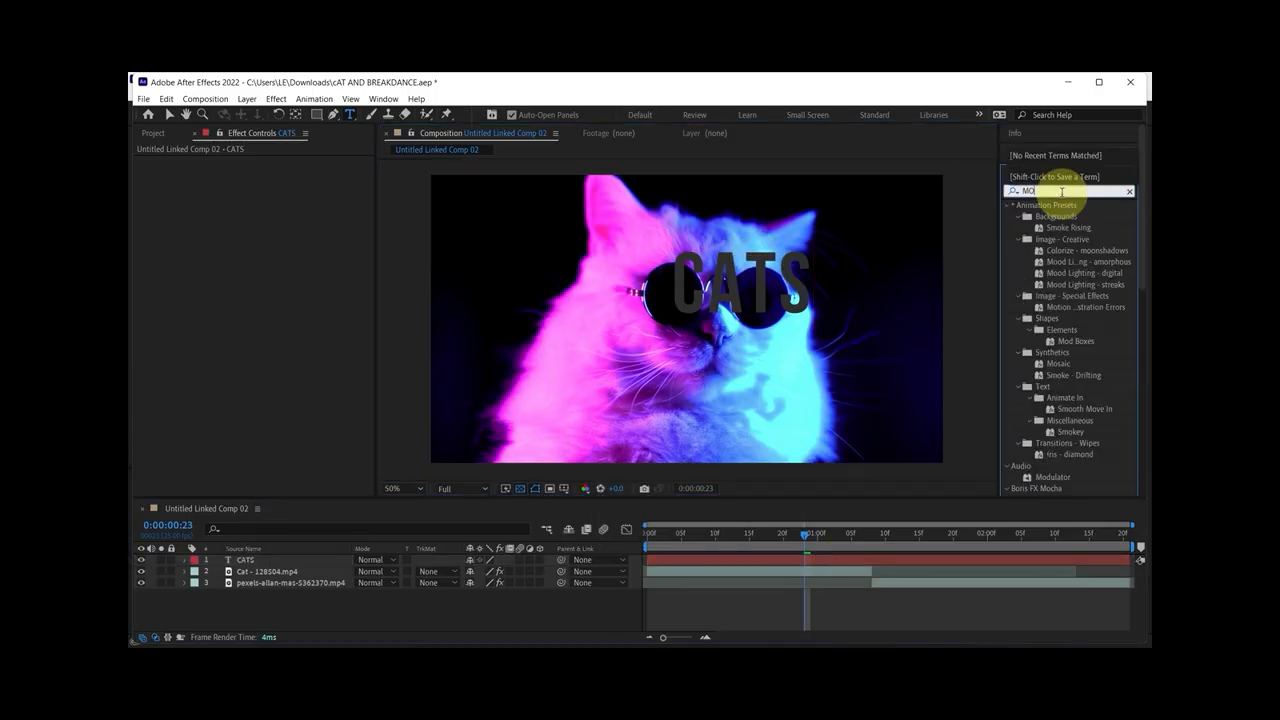
text(TIO)
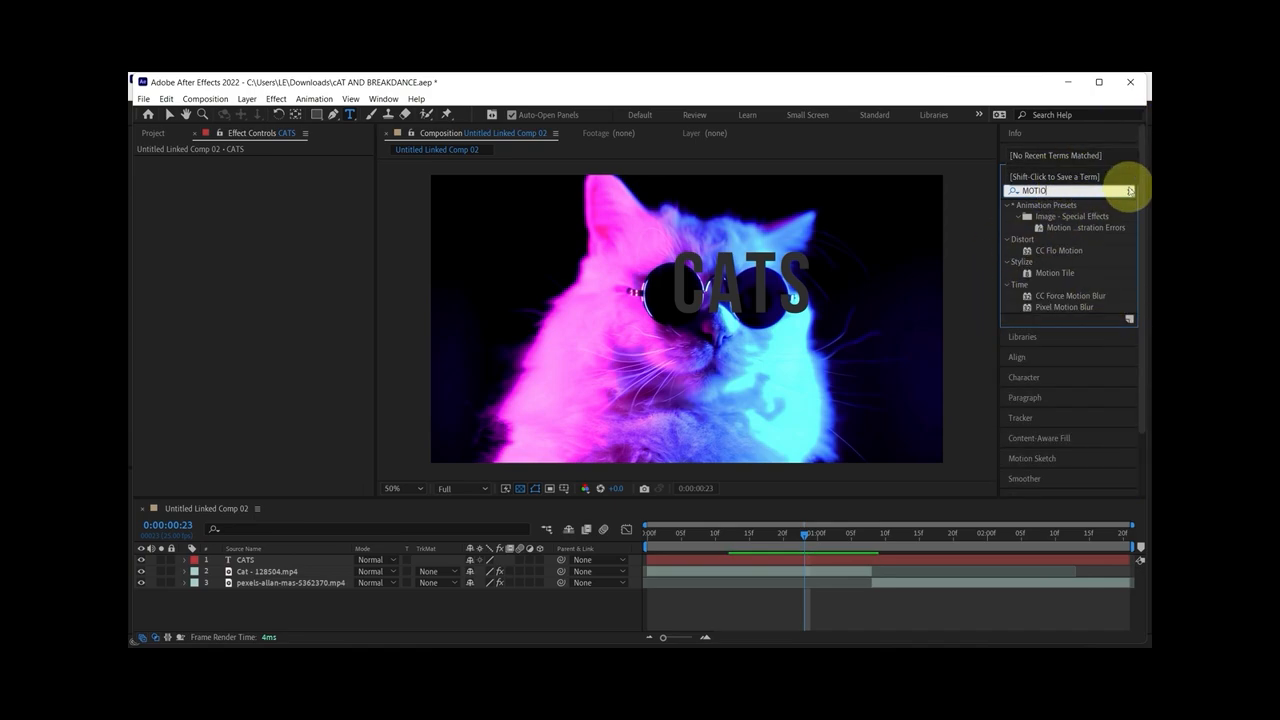
Search the effects and presets for "PR" and apply the type animation Preset 01 to the CATS text layer
click(1129, 191)
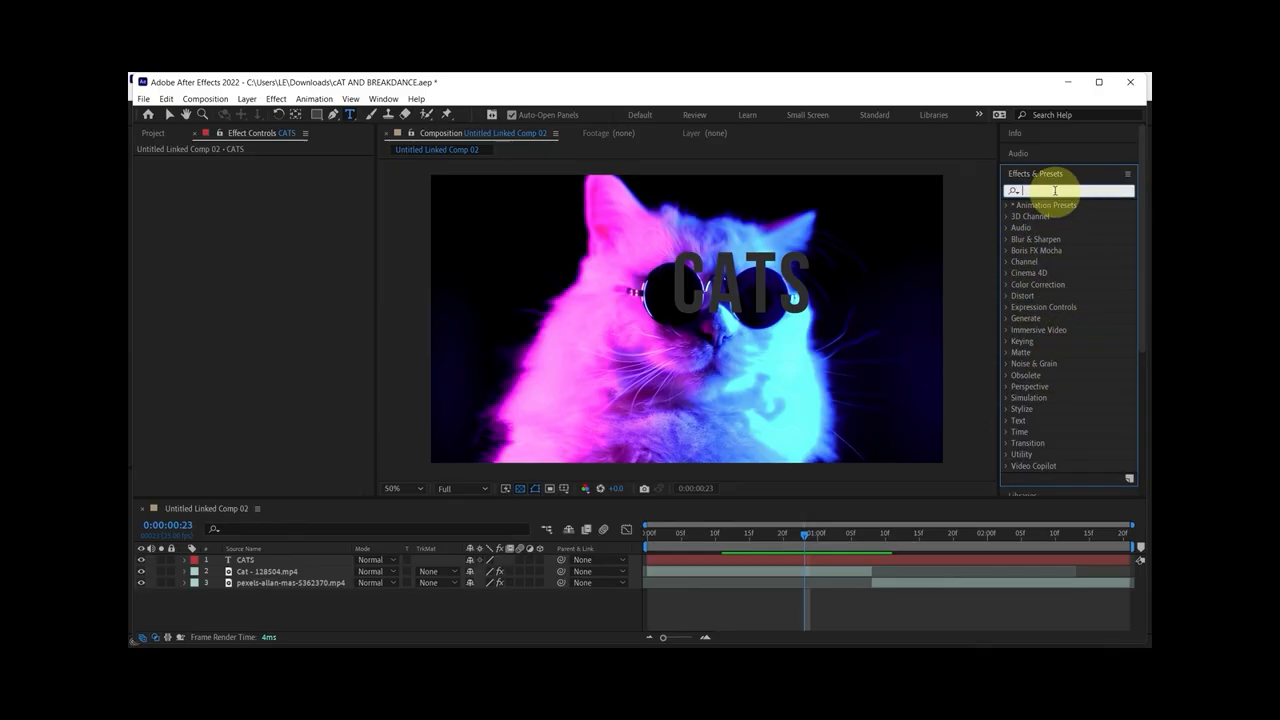
text(PR)
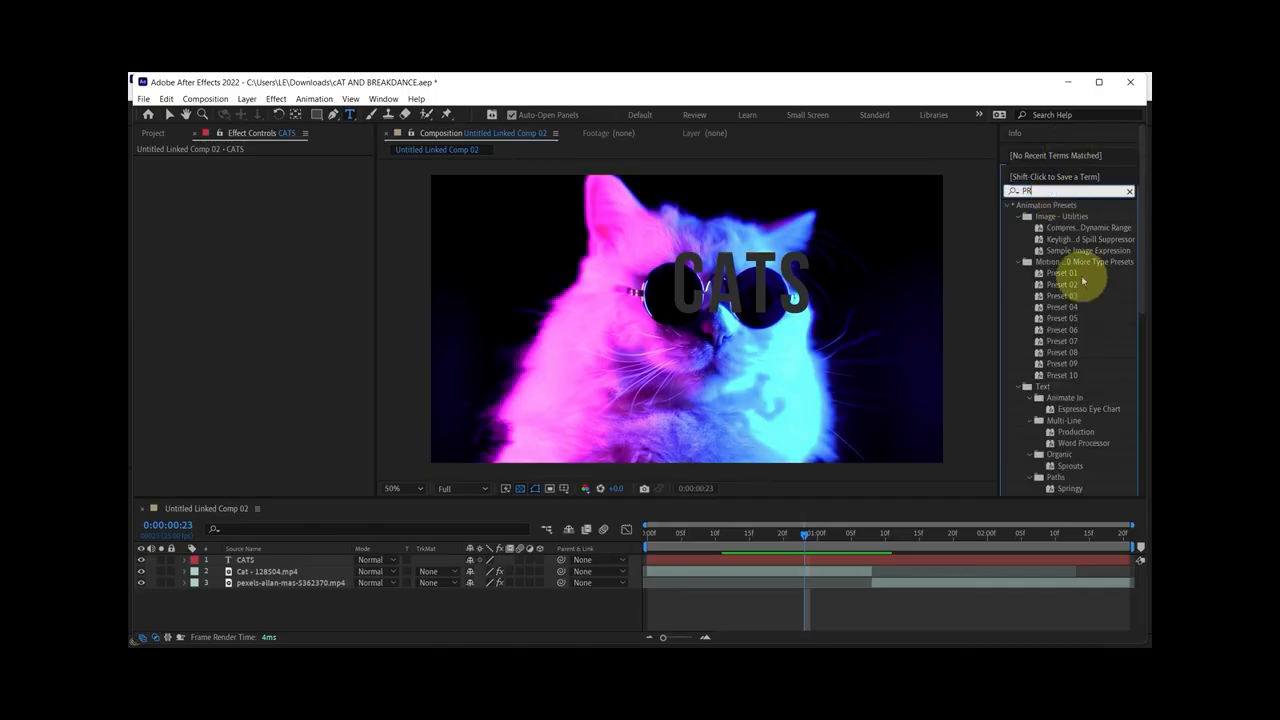
drag(1075, 275, 874, 561)
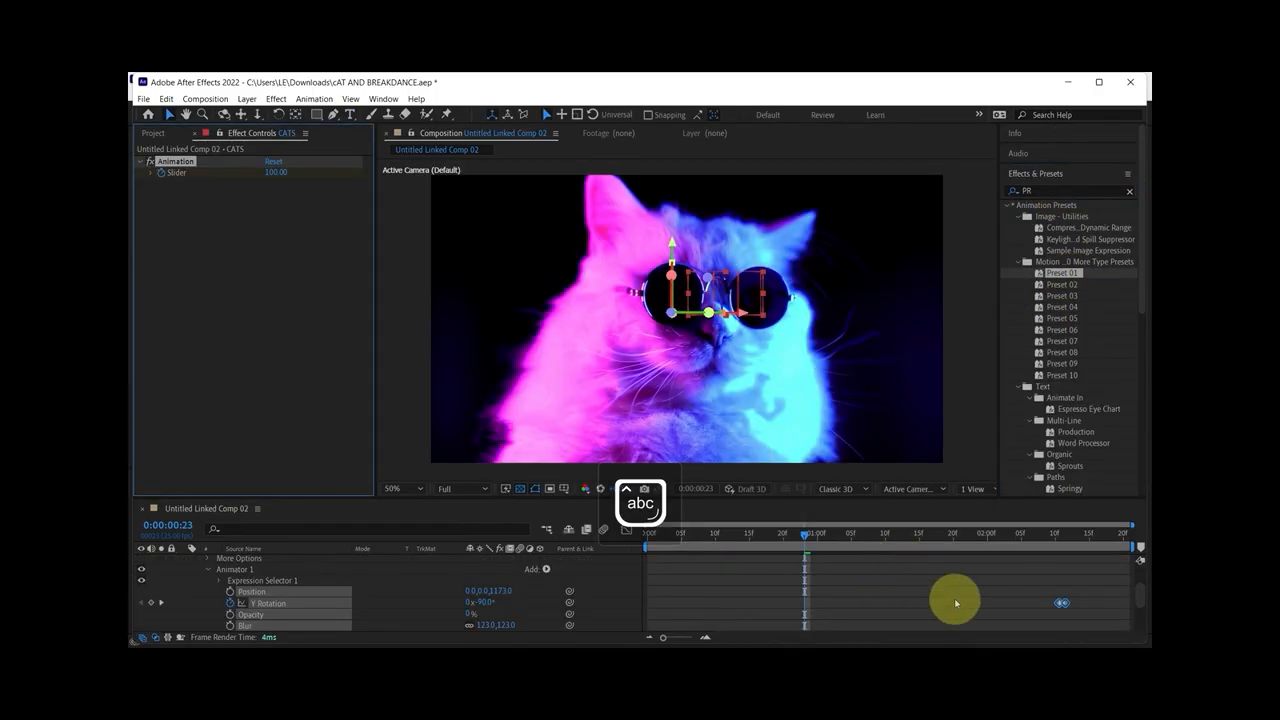
Reveal the CATS layer's animated properties and shift all its keyframes earlier so the text animation starts near the composition's beginning
scroll(955, 601, up, 5)
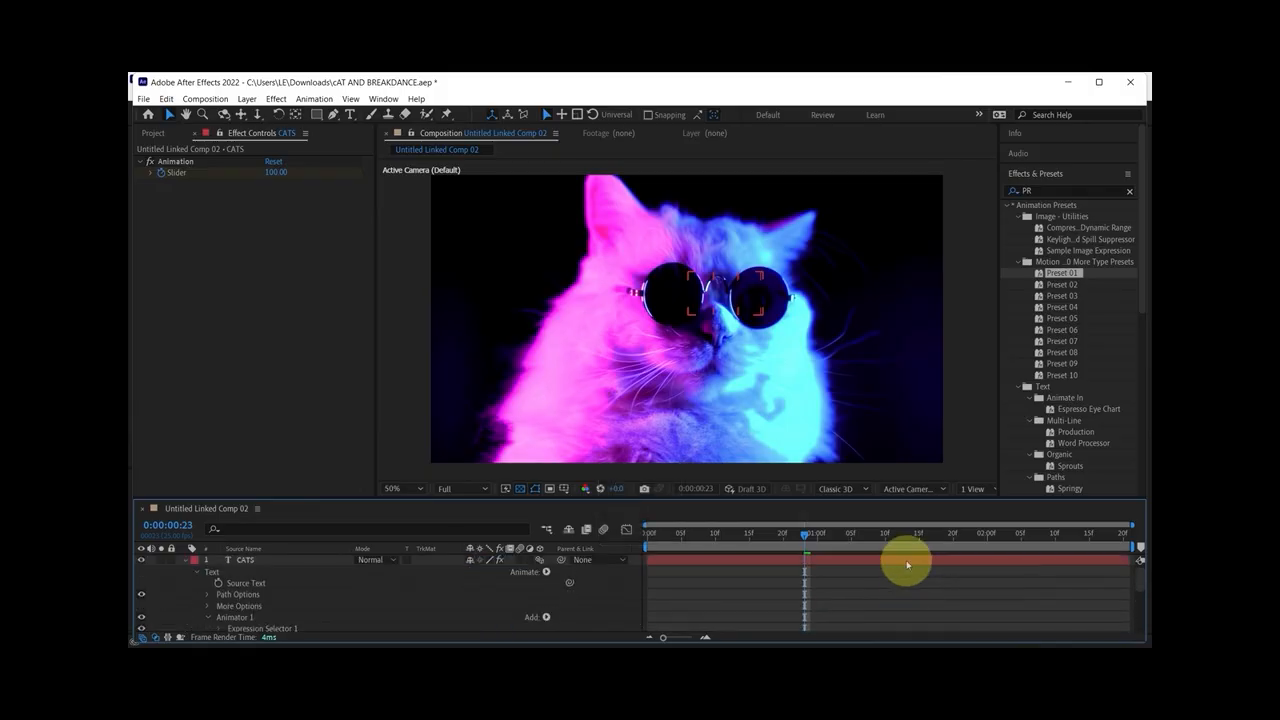
key(u)
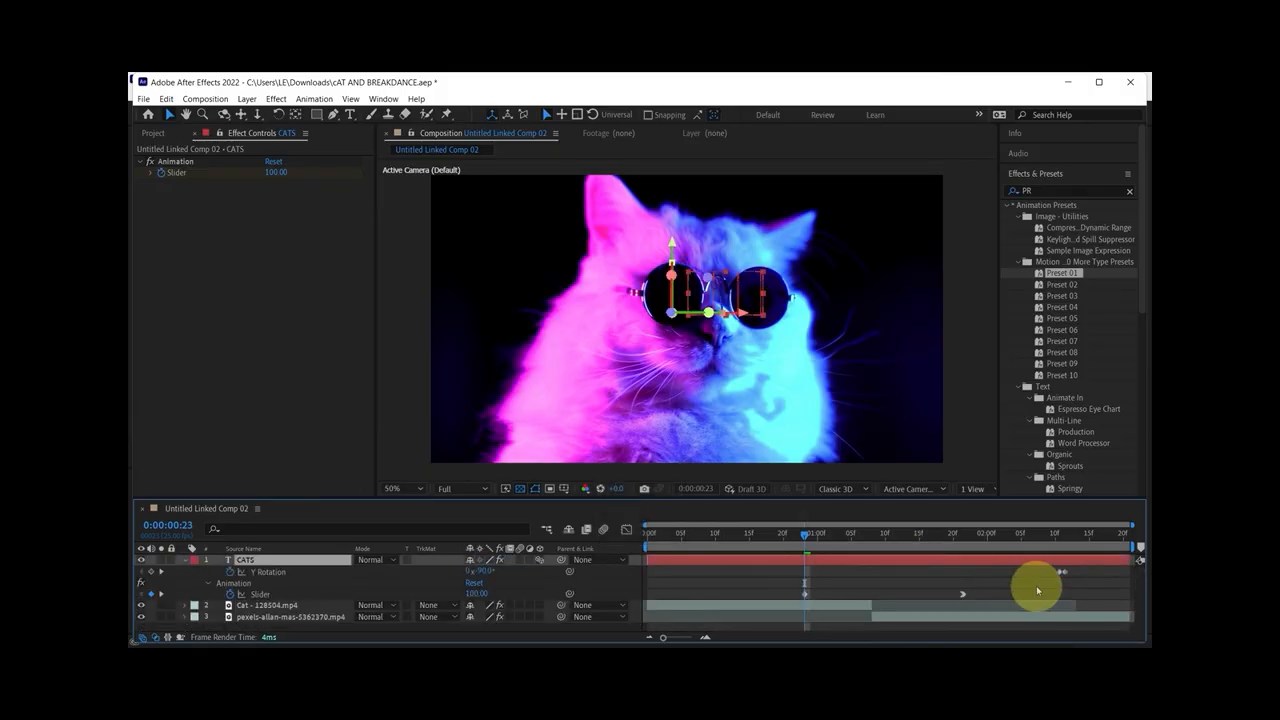
drag(1080, 568, 660, 602)
drag(756, 537, 897, 535)
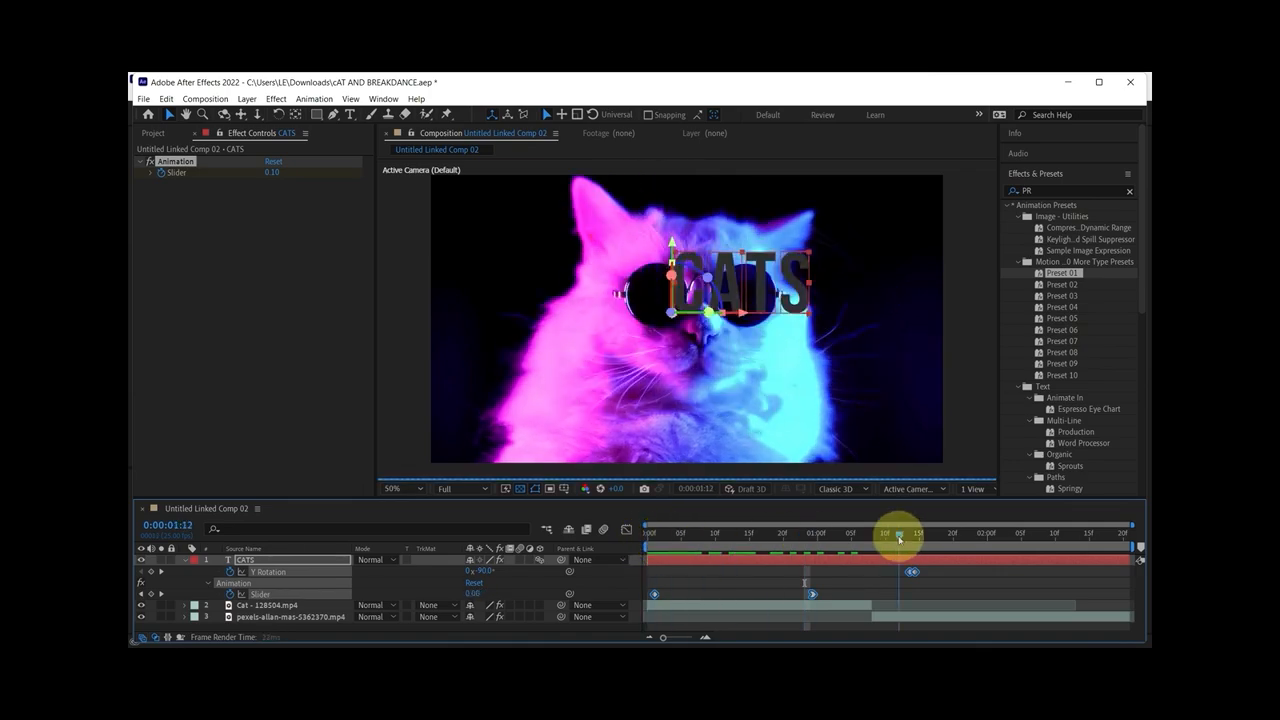
Move the CATS text toward the middle of the frame, slightly higher, and save and close the After Effects project
drag(741, 318, 686, 320)
drag(618, 244, 618, 233)
click(772, 574)
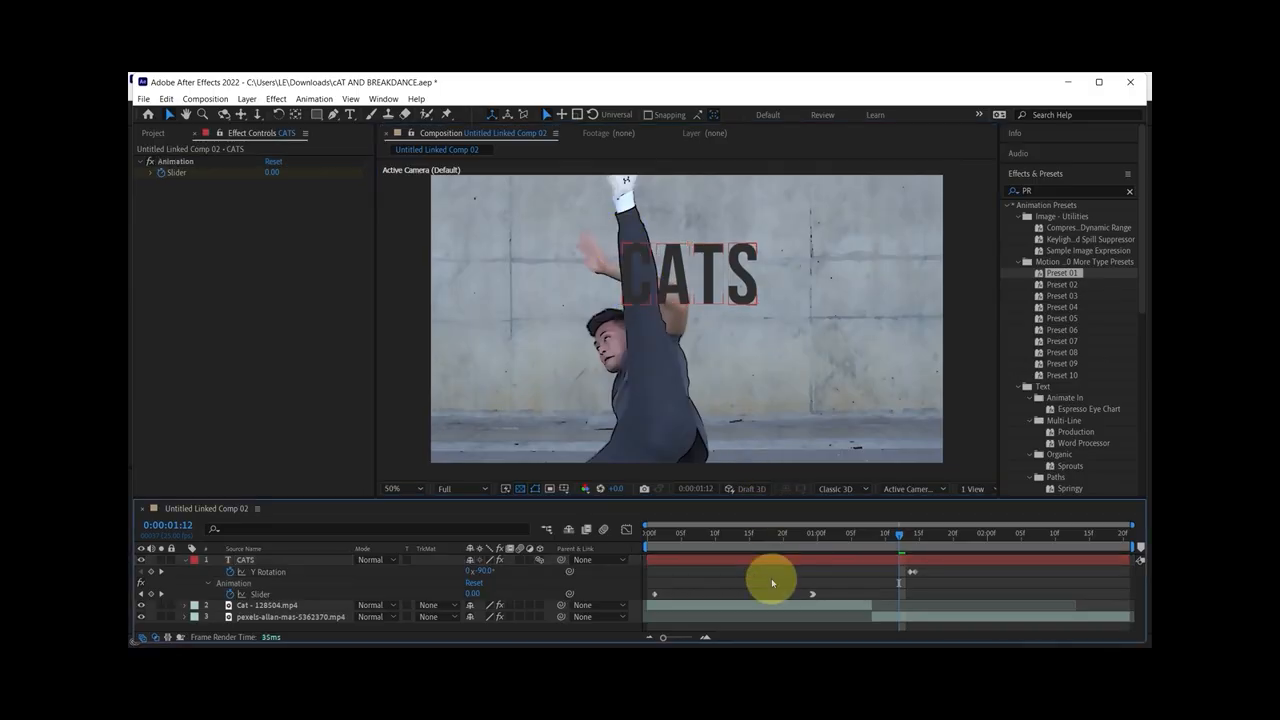
key(ctrl+s)
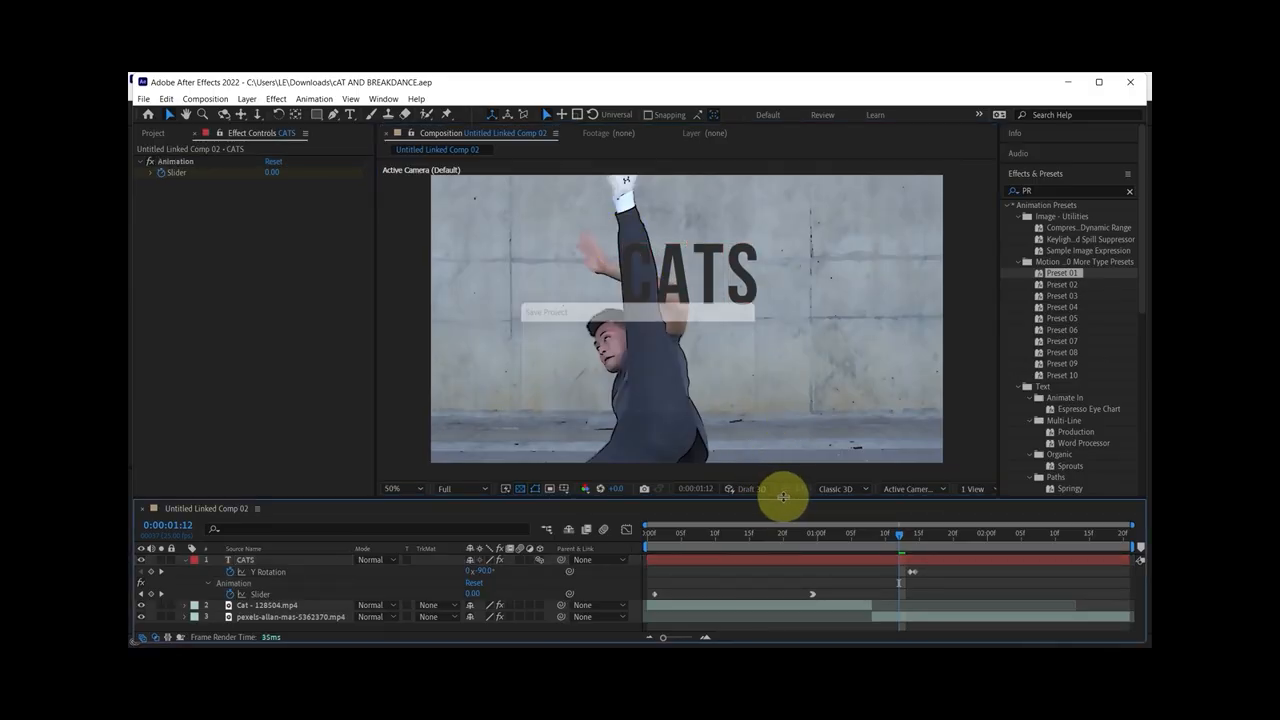
click(1133, 85)
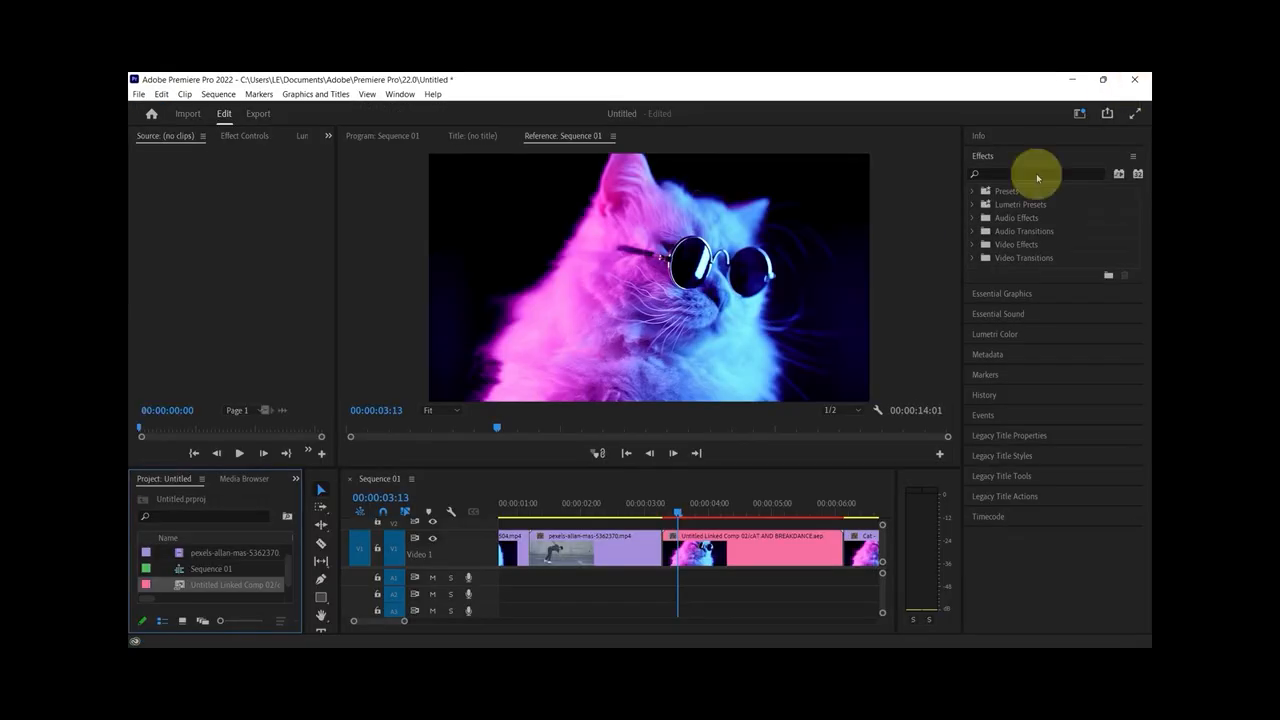
Play the Untitled Linked Comp 02 clip in Premiere Pro's Sequence 01 and check the title at 00:00:05:02
click(750, 551)
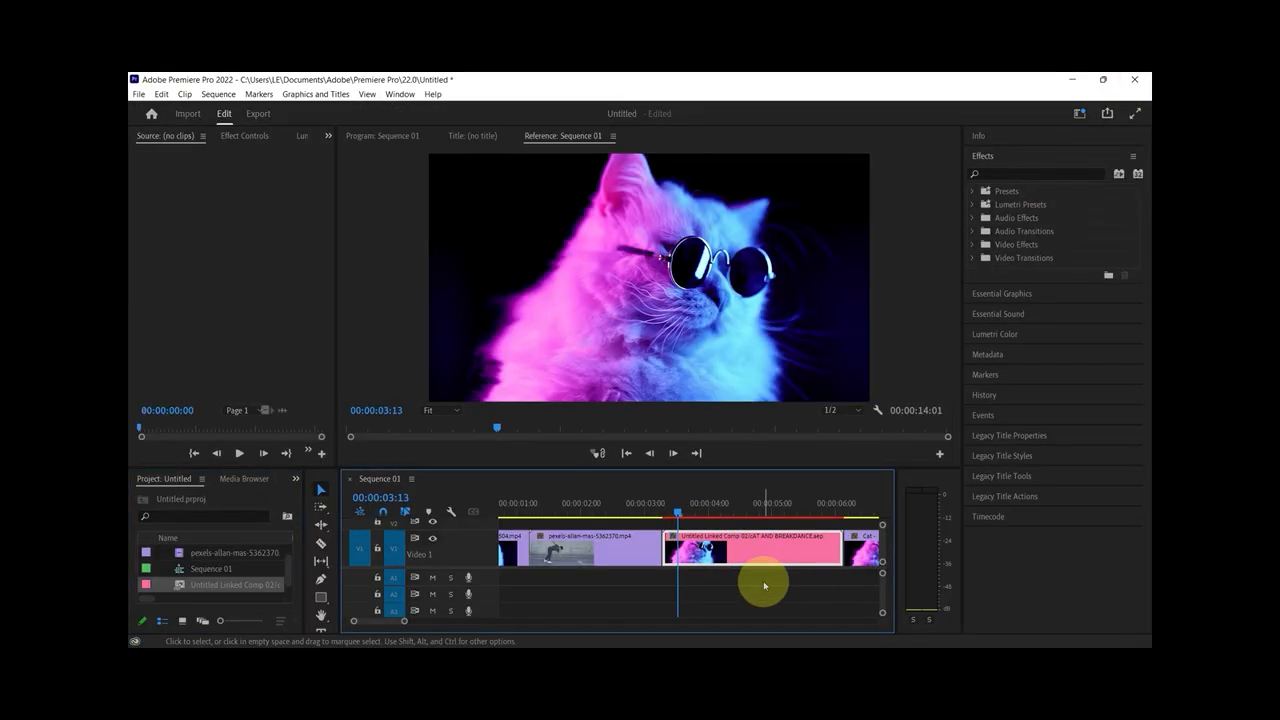
drag(740, 510, 711, 512)
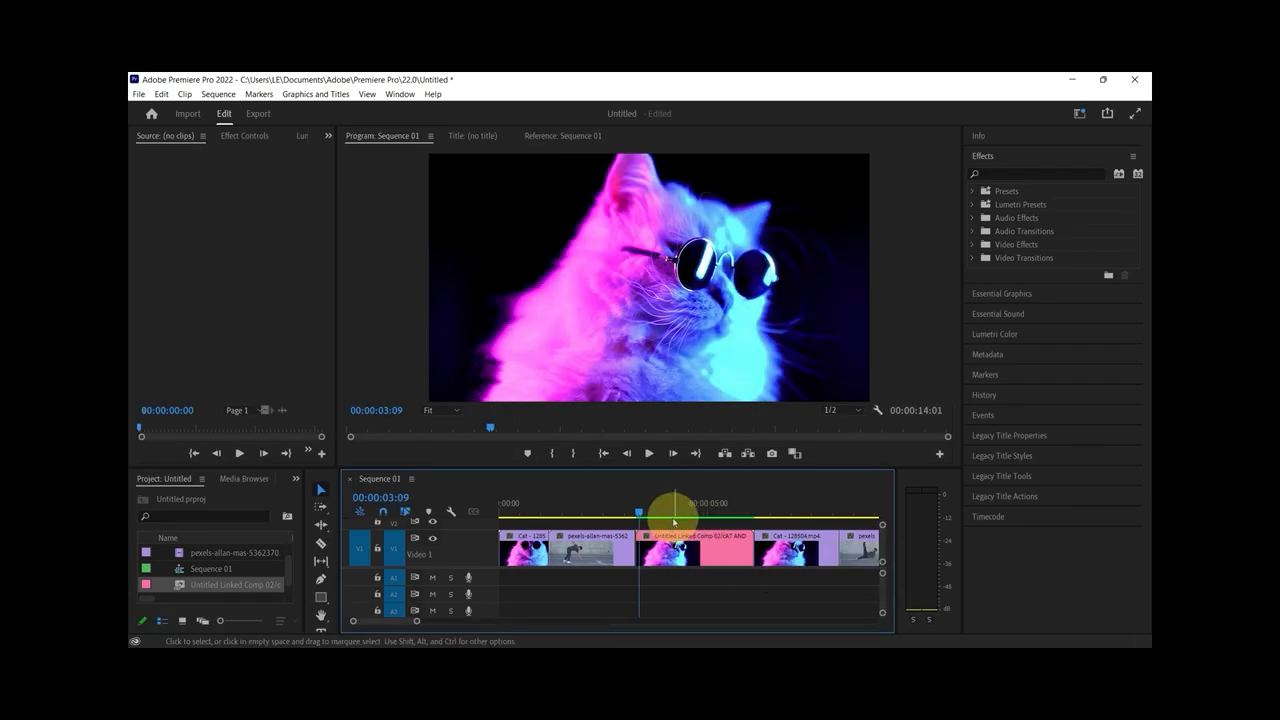
key(space)
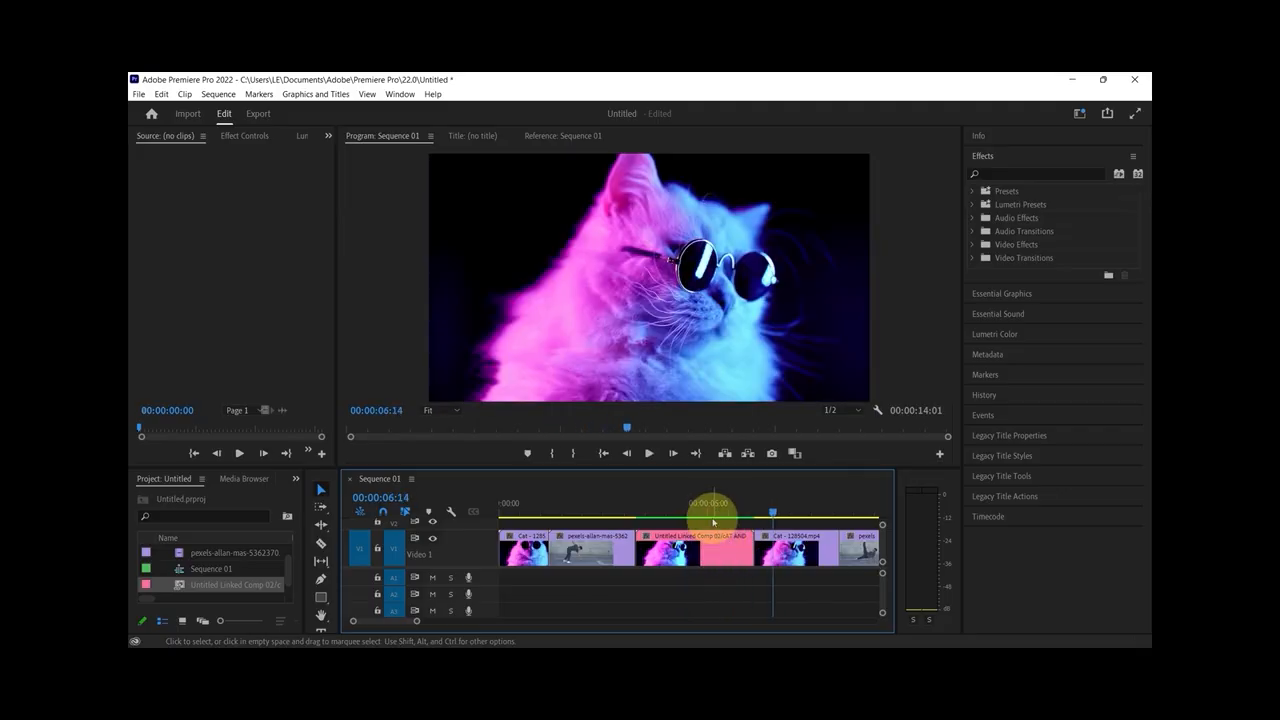
click(713, 521)
click(730, 548)
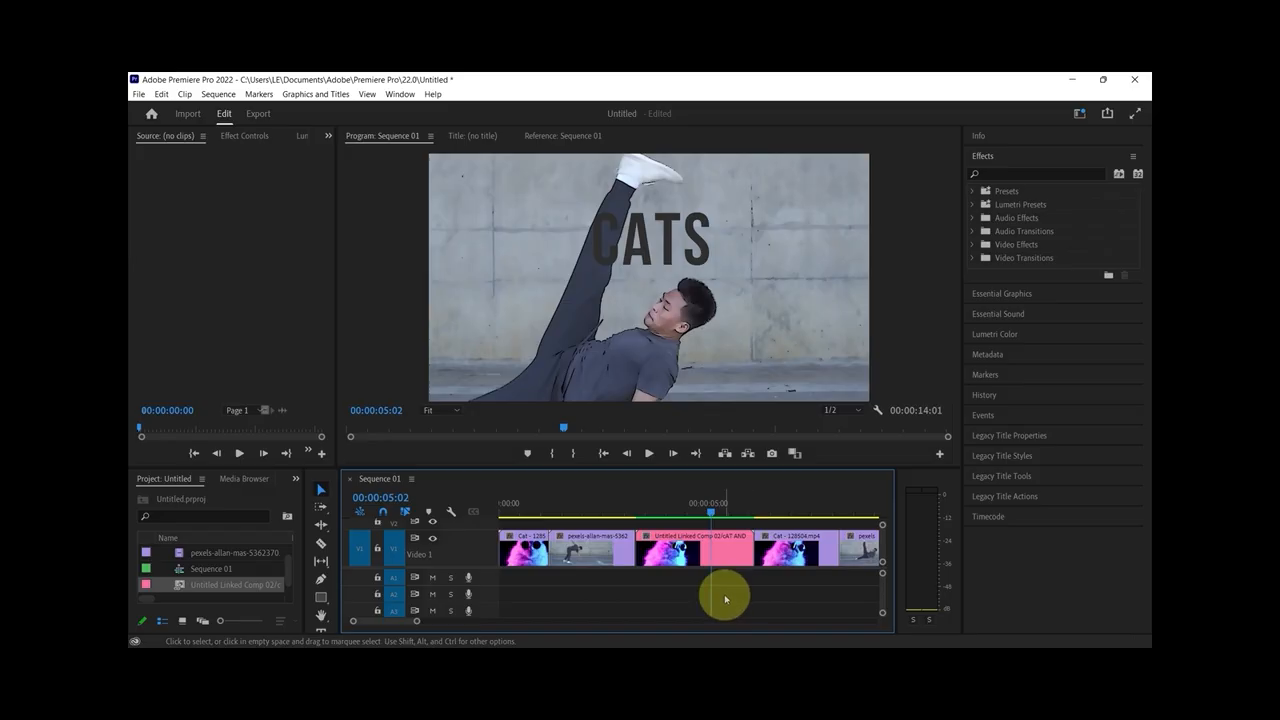
click(731, 565)
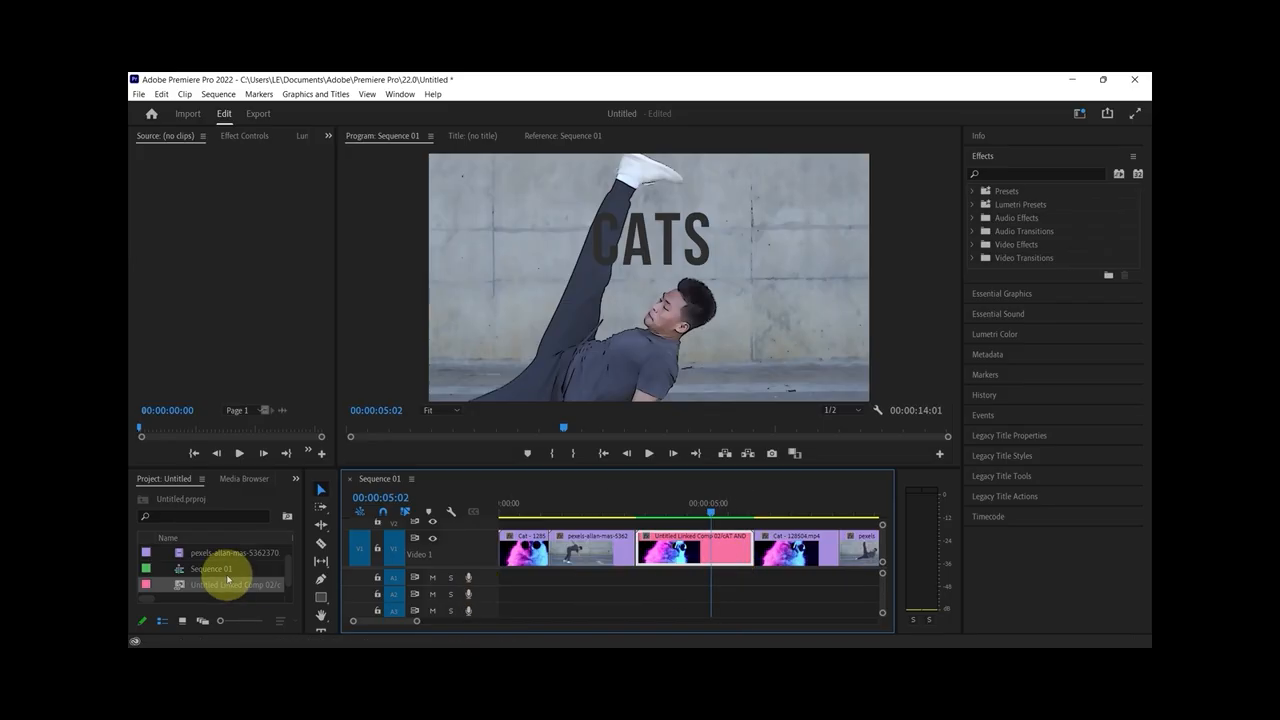
Enlarge the project bin and reopen the Untitled Linked Comp 02 item in After Effects with Edit Original
drag(252, 467, 254, 442)
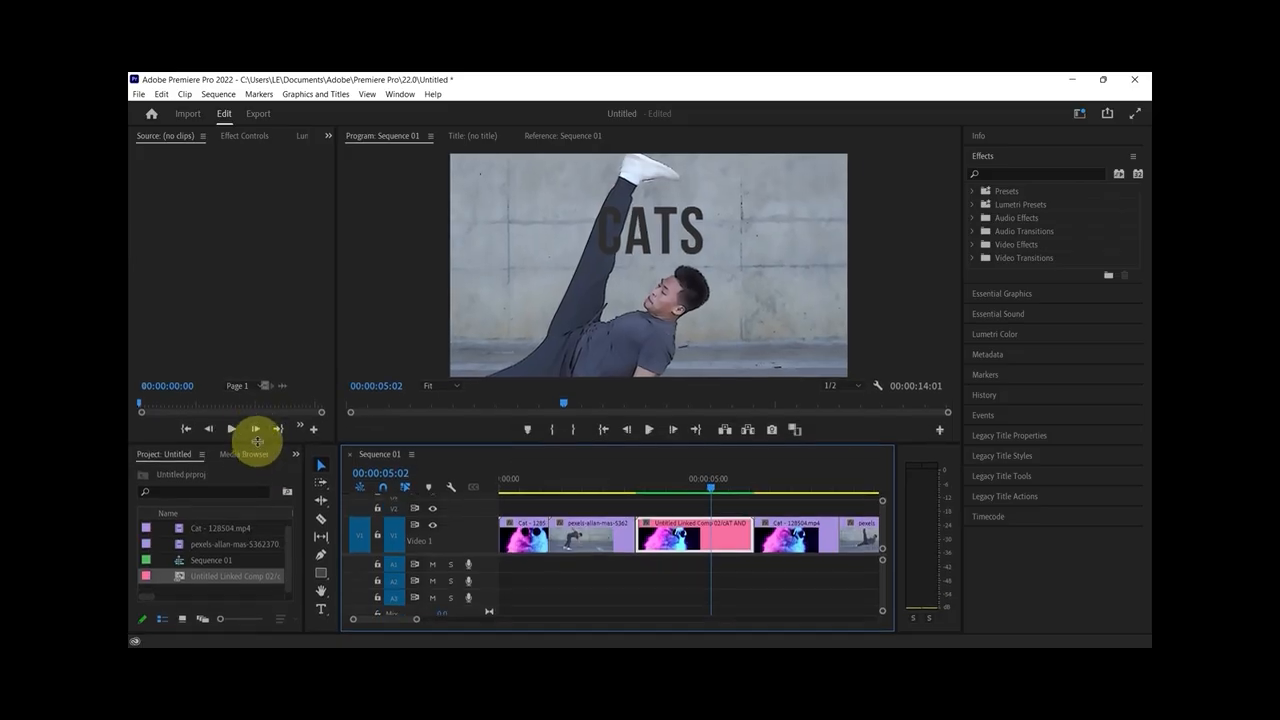
click(227, 580)
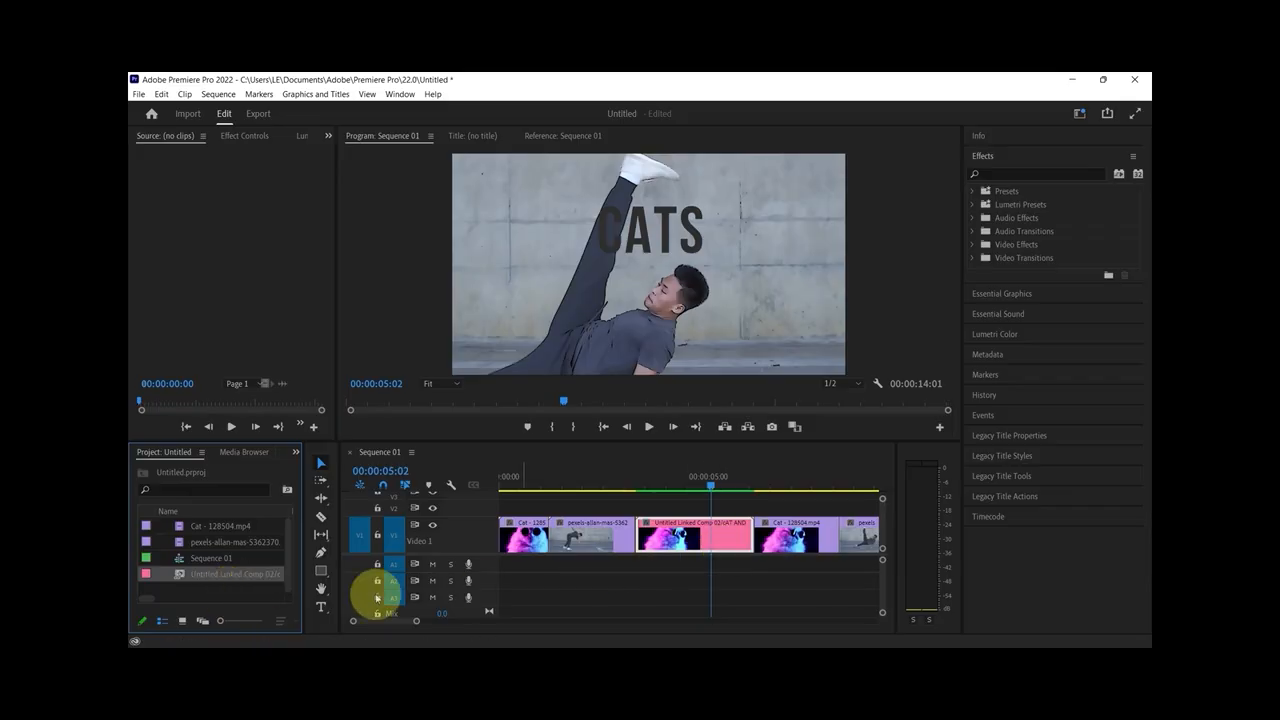
right_click(209, 576)
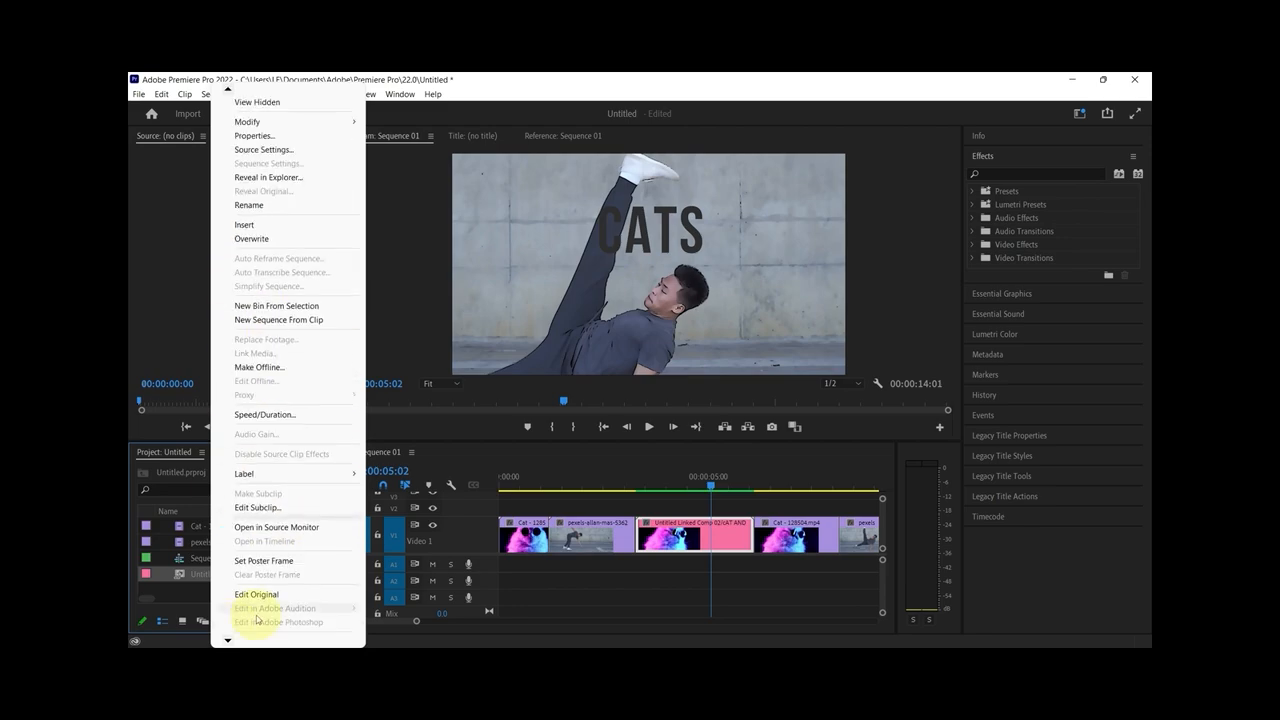
click(251, 591)
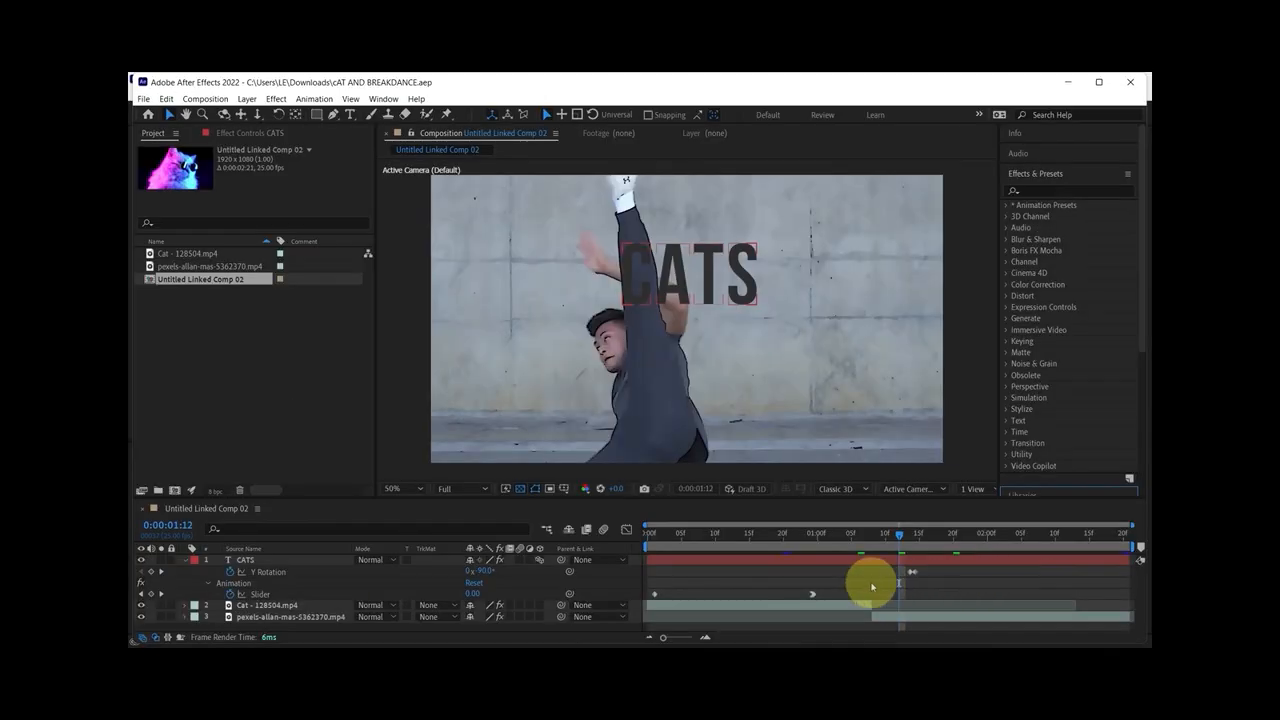
Viewing frame 0:00:00:17, remove the Glow effect from the Cat - 128504.mp4 layer
click(768, 546)
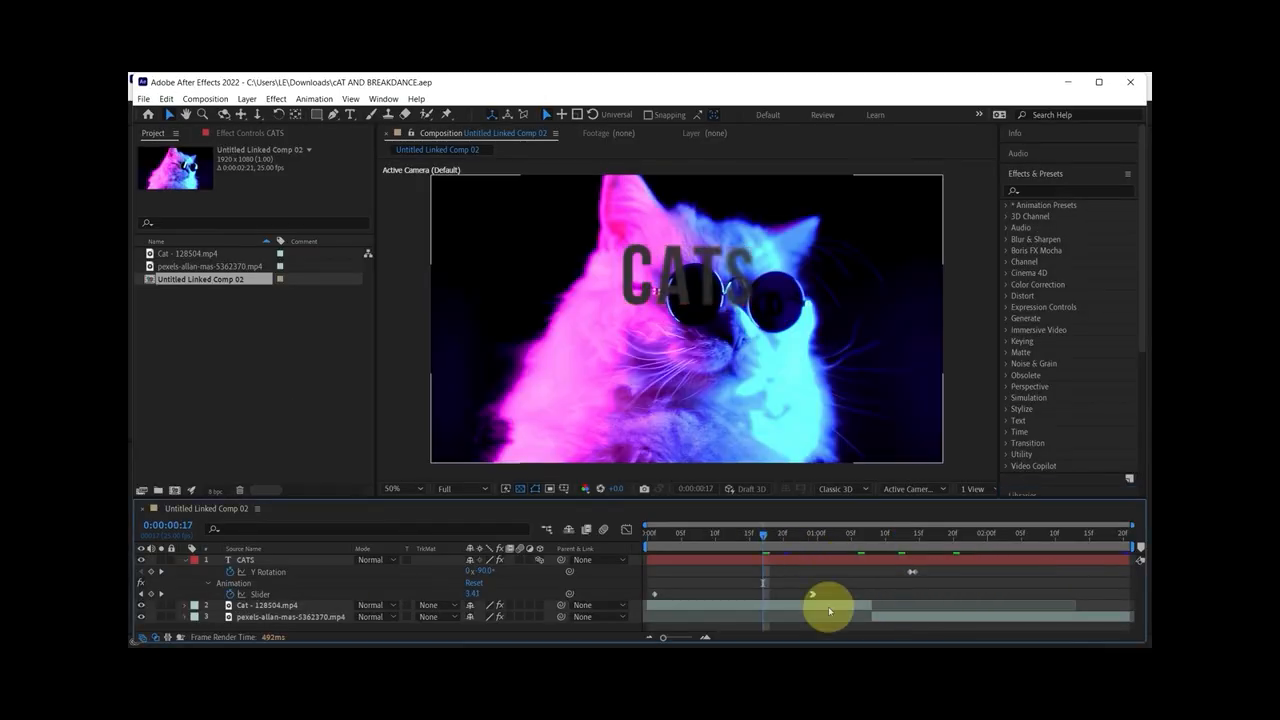
click(829, 609)
click(257, 133)
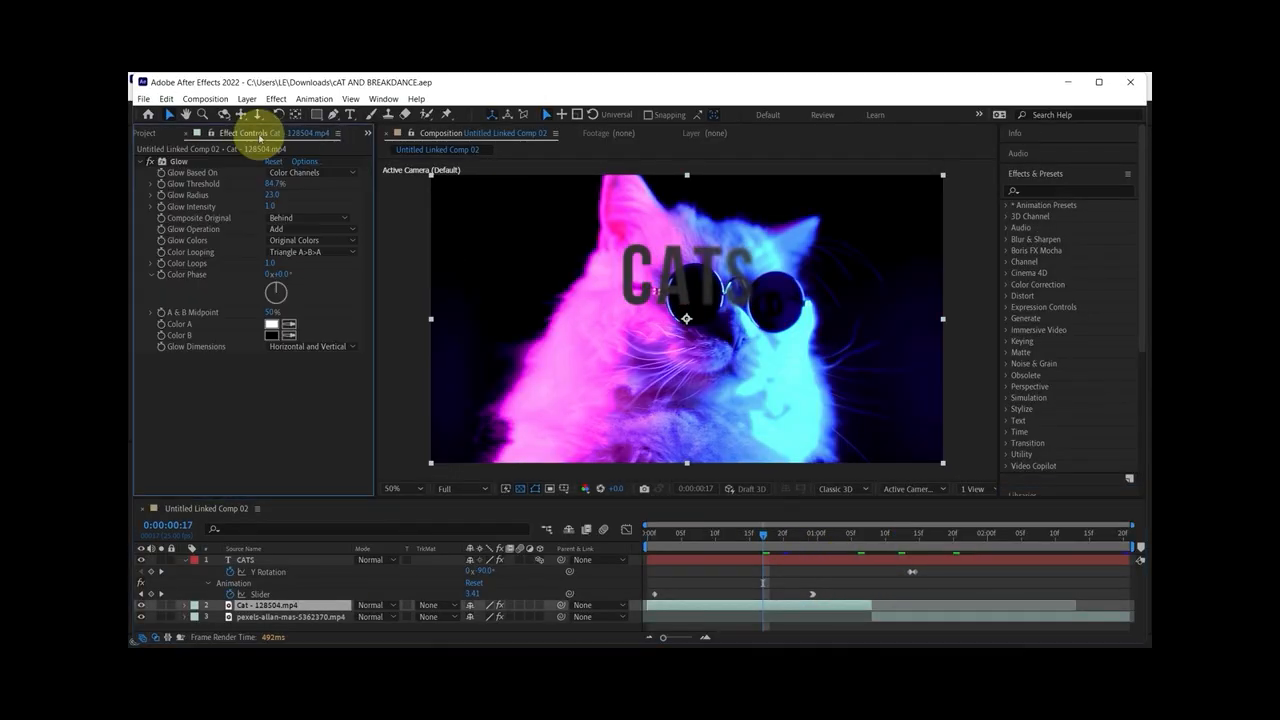
click(192, 162)
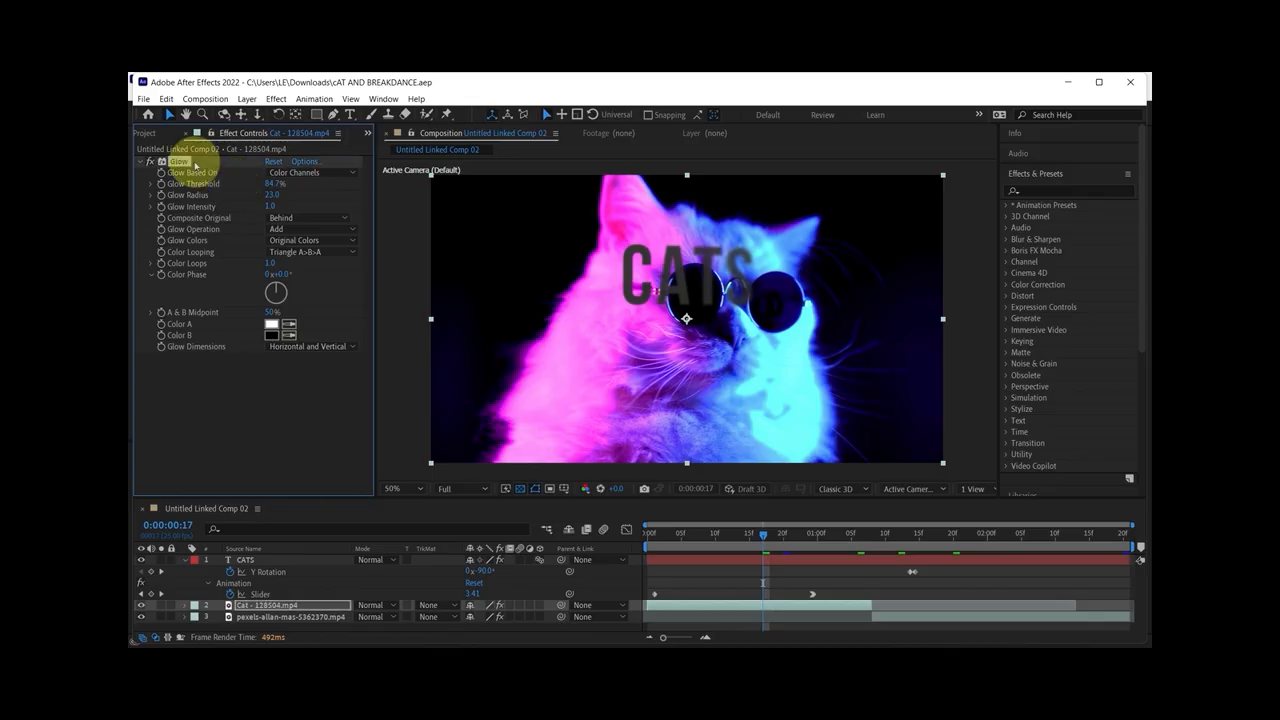
key(Delete)
Search the effects for "CC G" and apply CC Glass to the Cat - 128504.mp4 layer
click(1038, 189)
text(CC G)
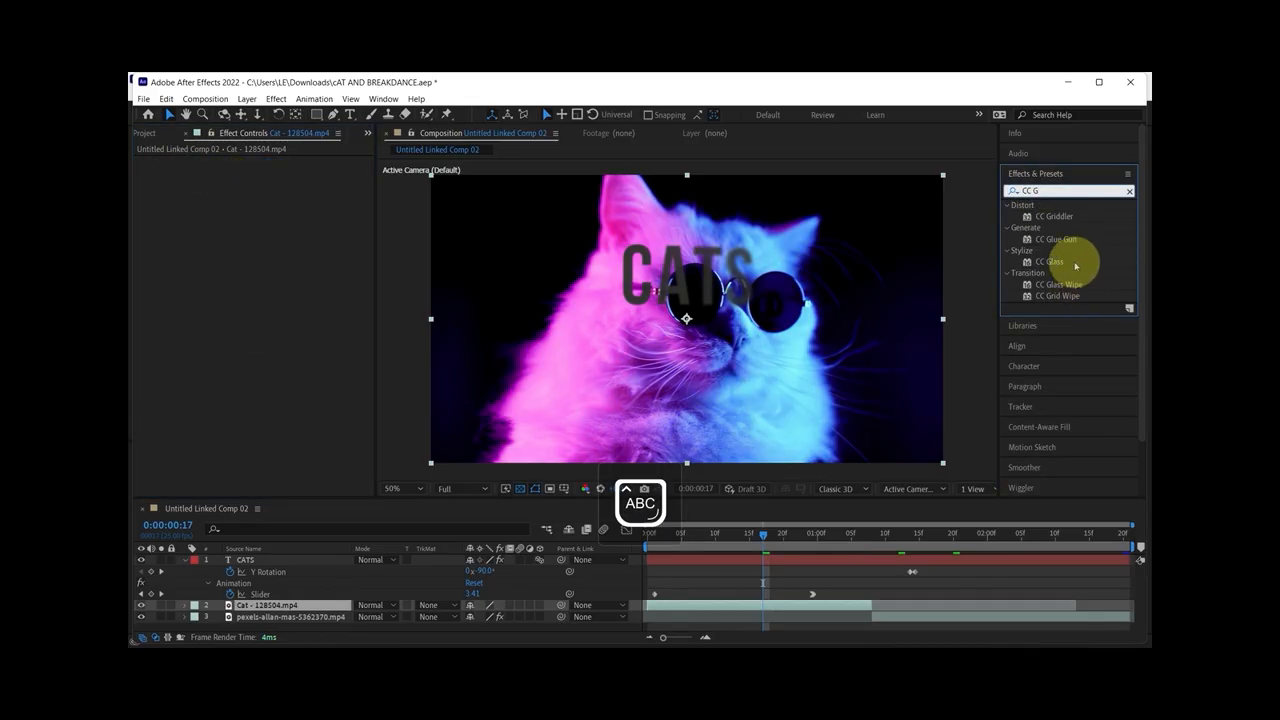
drag(1057, 263, 808, 608)
key(Caps_Lock)
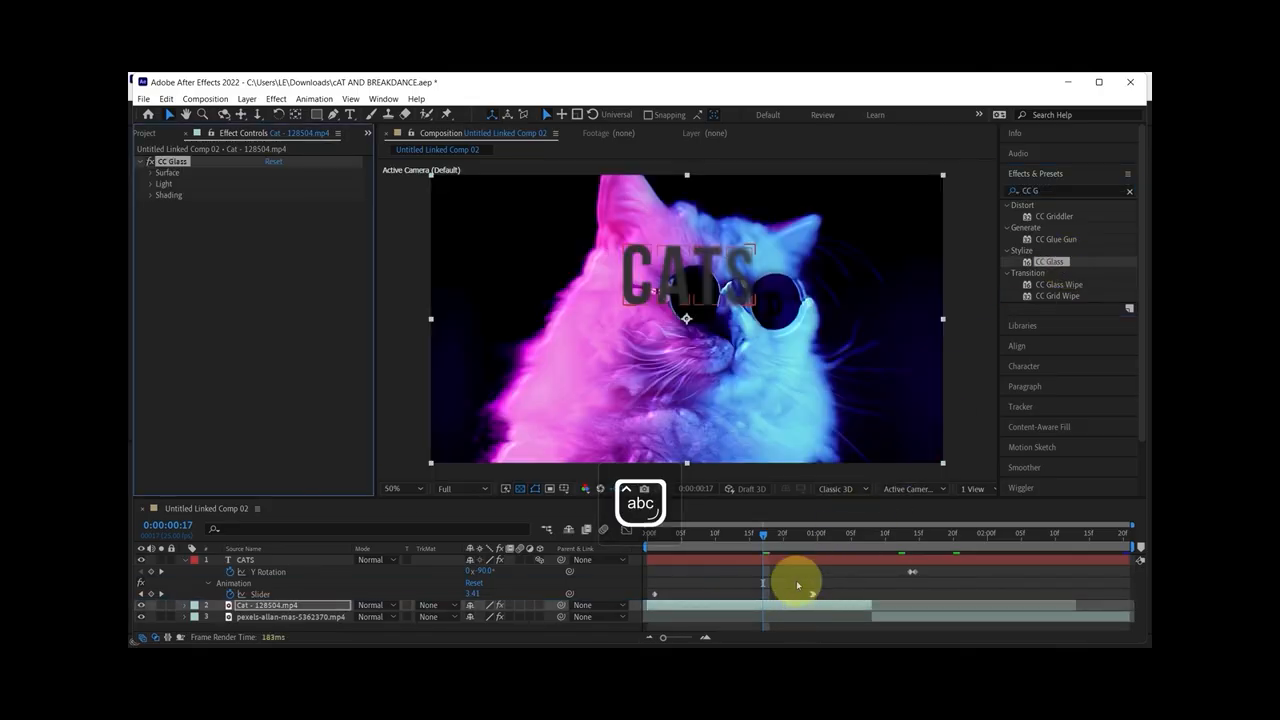
click(733, 583)
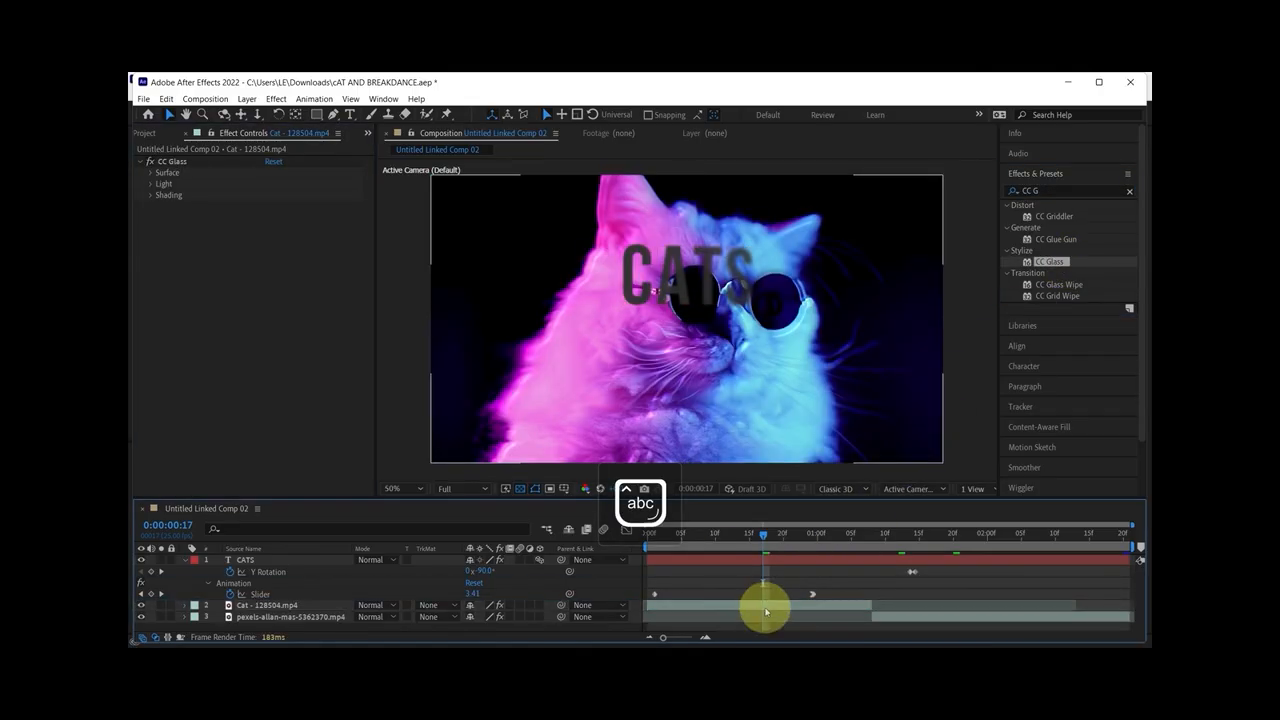
click(765, 606)
Shift the CATS text layer later in the timeline so it starts at about 0:00:00:23
click(672, 562)
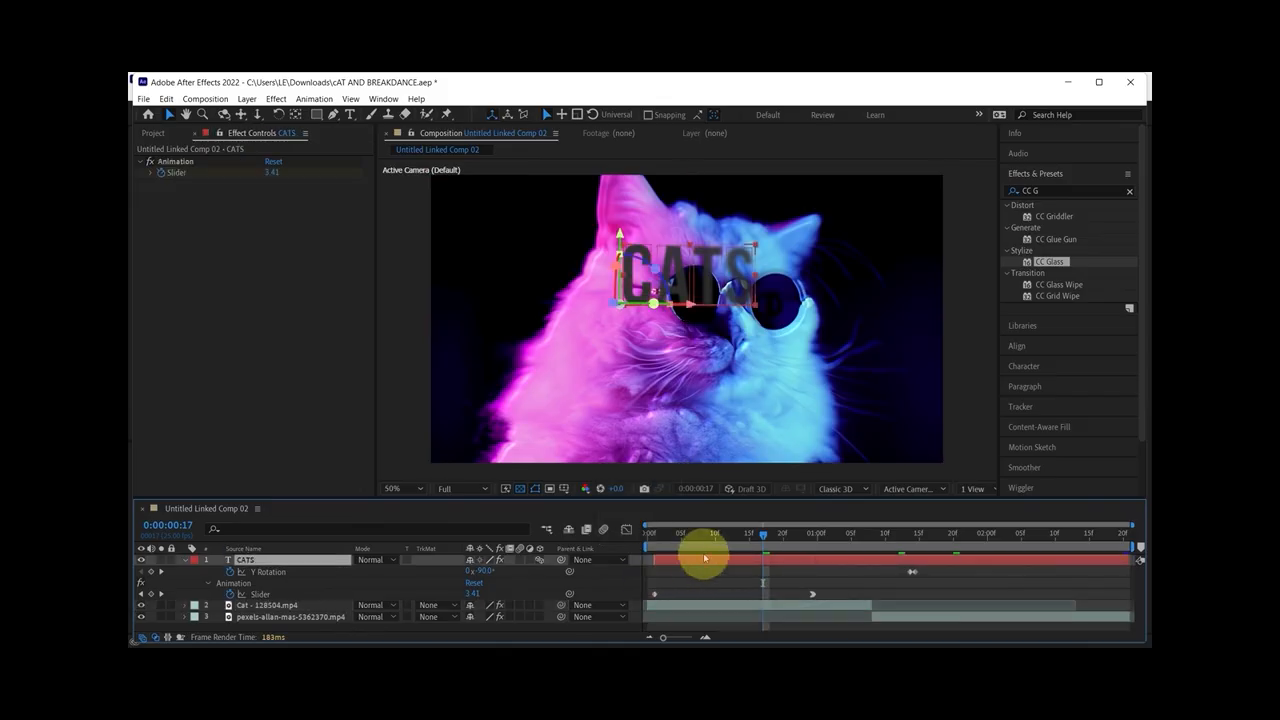
drag(778, 561, 926, 558)
click(878, 580)
Save and close the After Effects project, and render the sequence preview in Premiere Pro
key(ctrl+s)
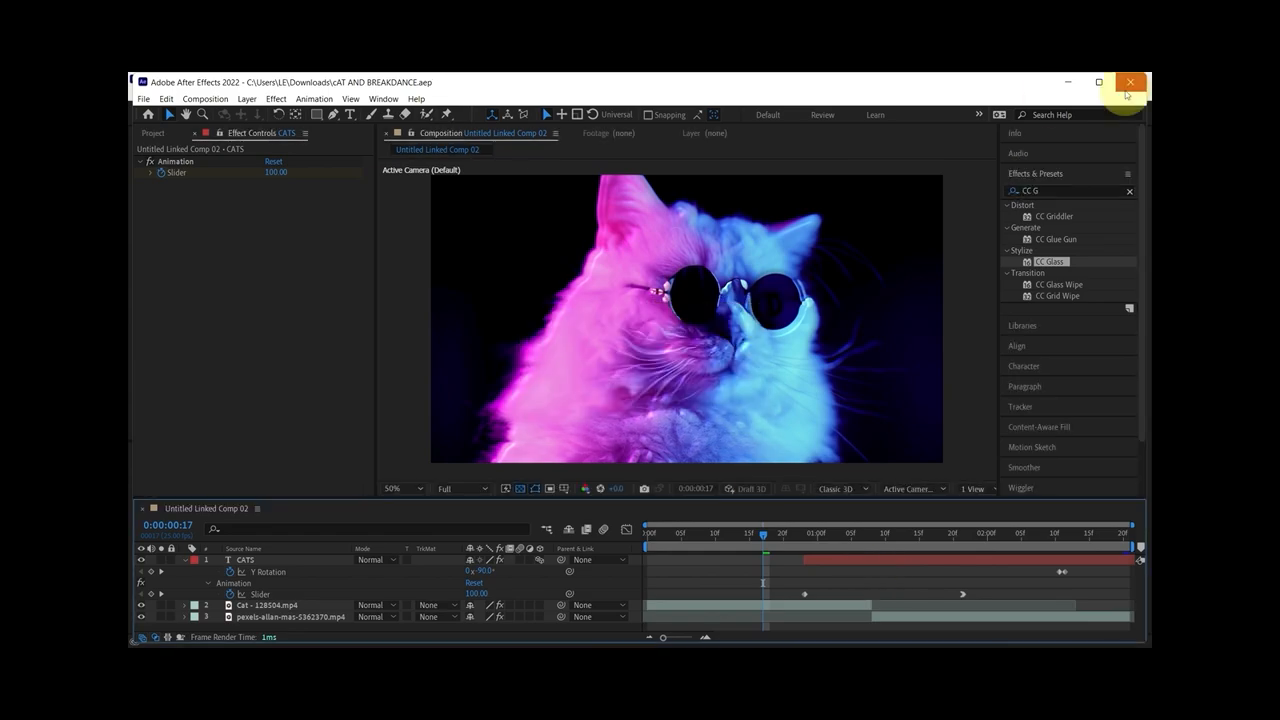
click(1126, 90)
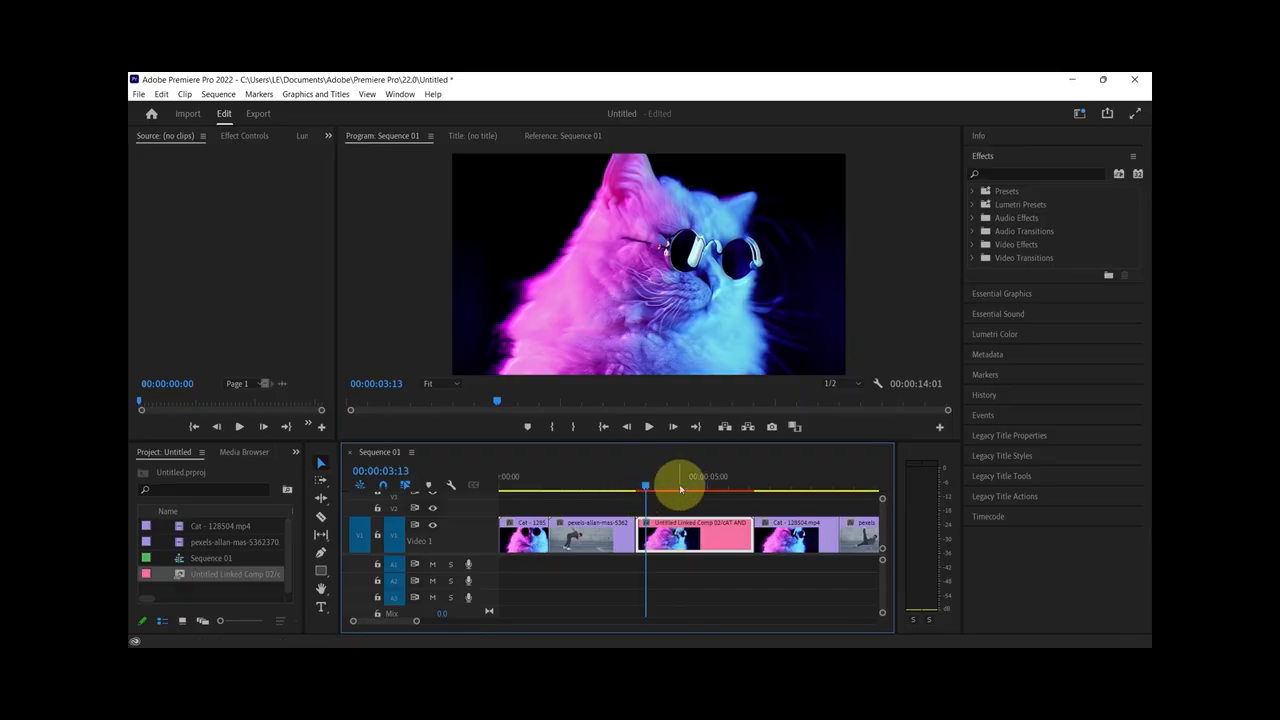
key(Return)
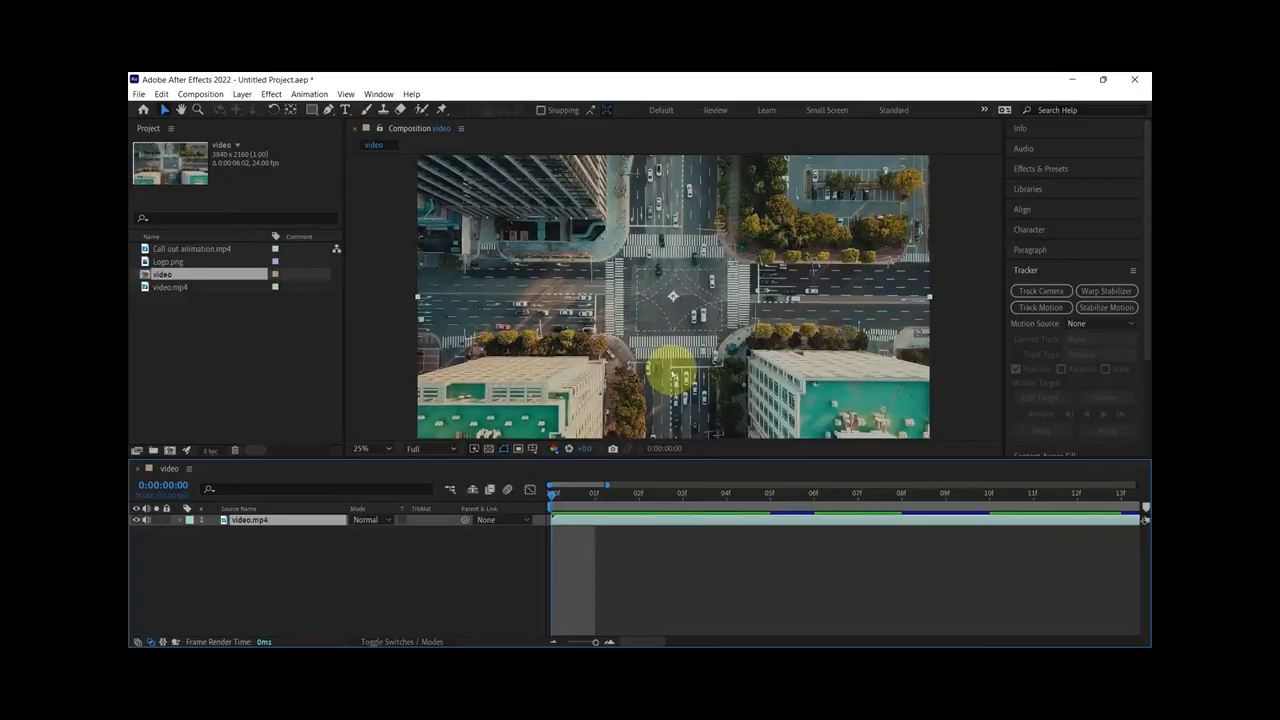
Play back the video composition in After Effects and fit its whole duration in the timeline at the first frame
key(space)
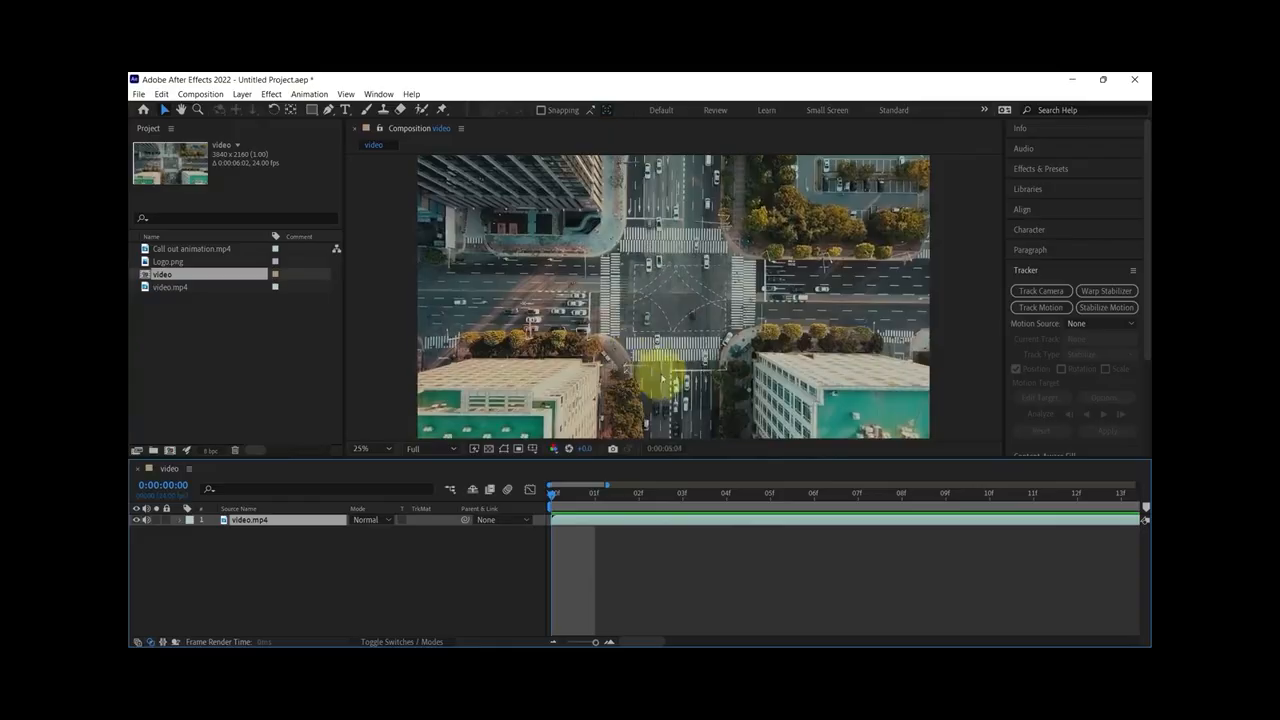
key(space)
click(880, 497)
drag(880, 497, 494, 501)
key(minus)
key(minus)
key(minus)
key(minus)
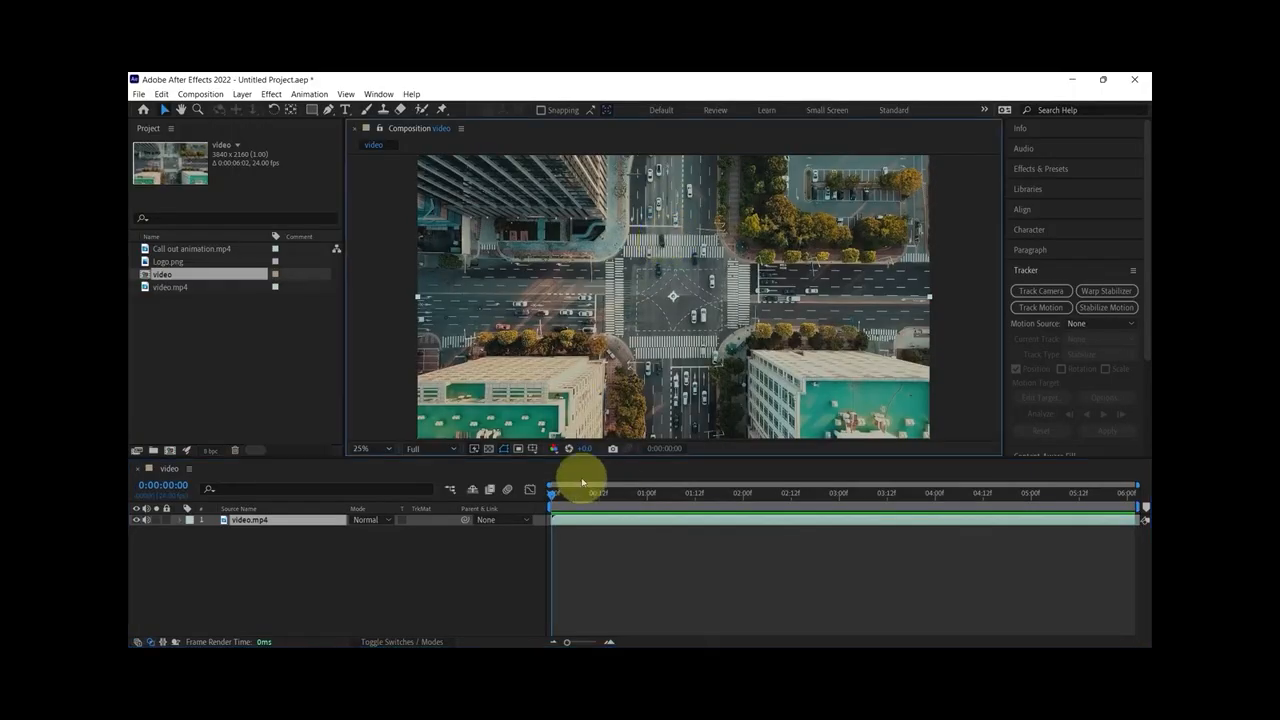
Examine the cars moving through the intersection from the first frame to 0:00:00:12 at 50% magnification
click(555, 495)
drag(555, 495, 492, 523)
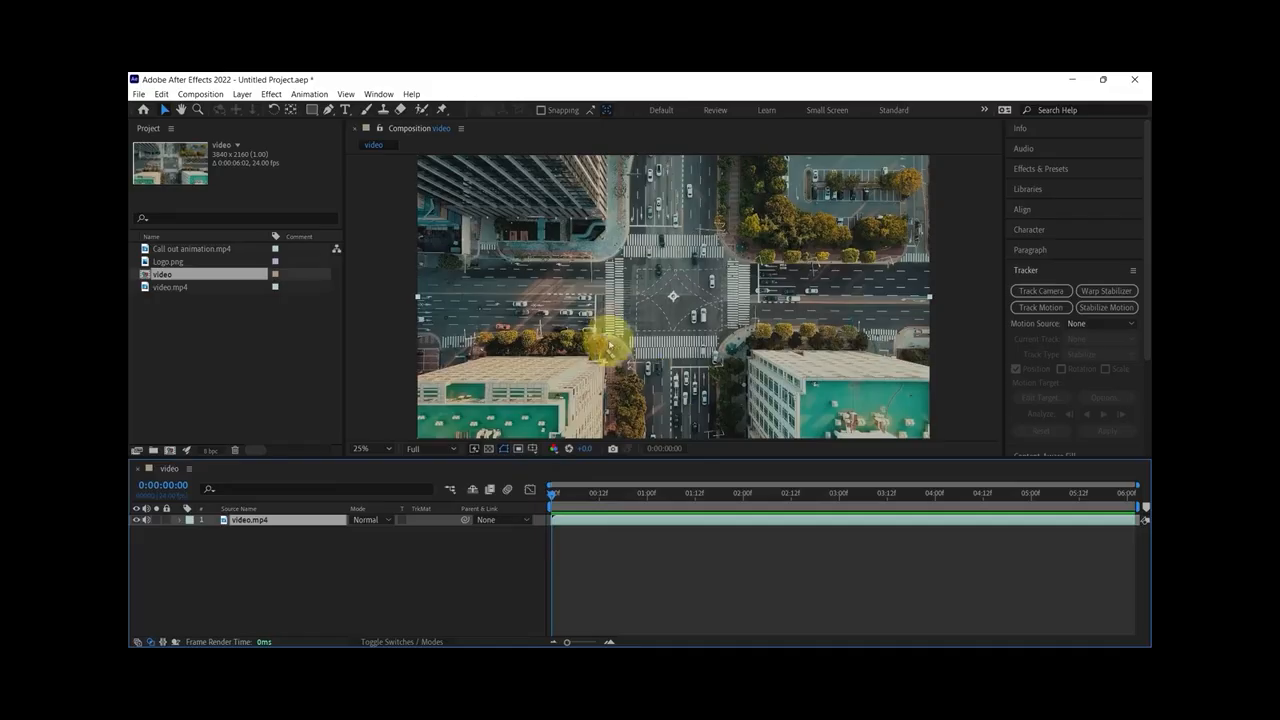
key(period)
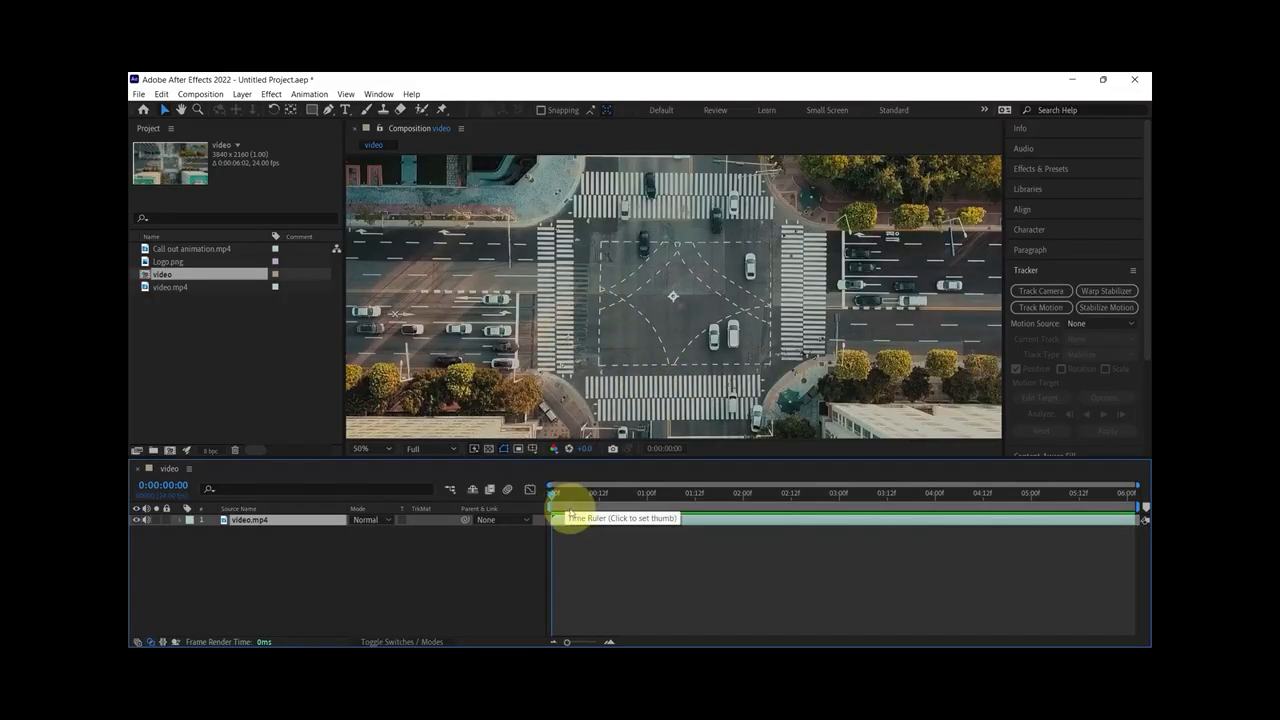
drag(560, 492, 599, 493)
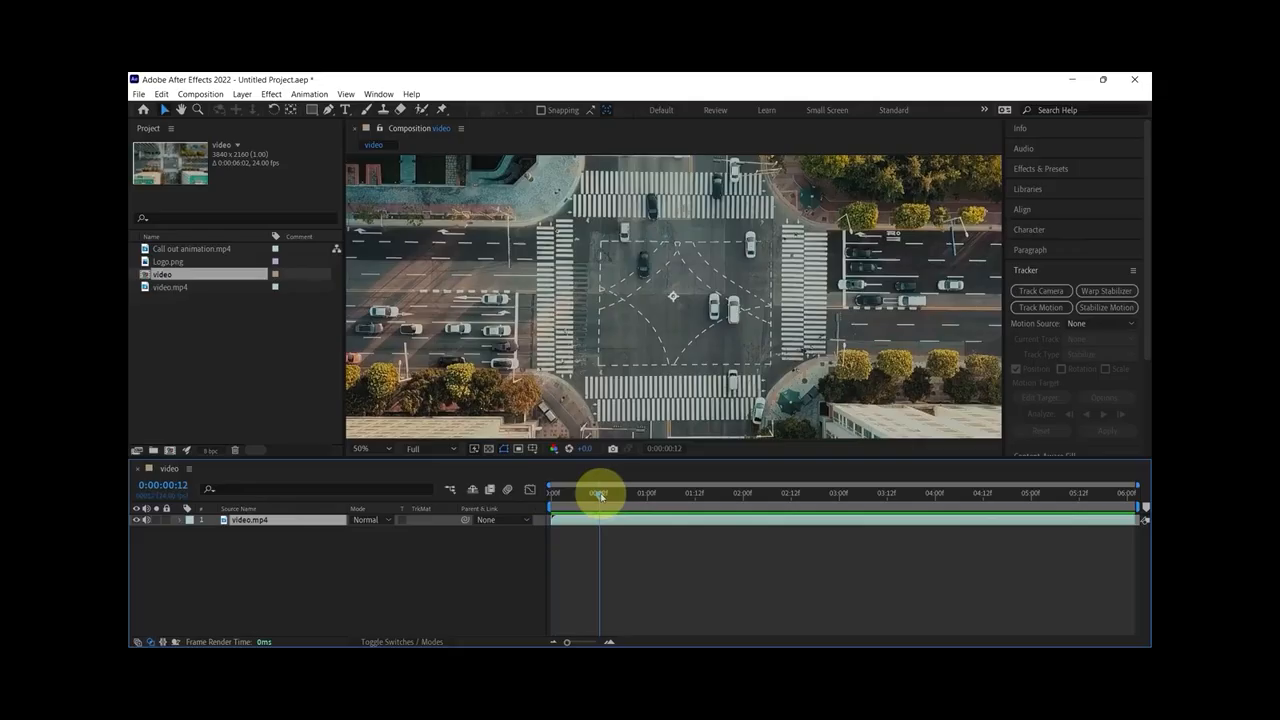
key(comma)
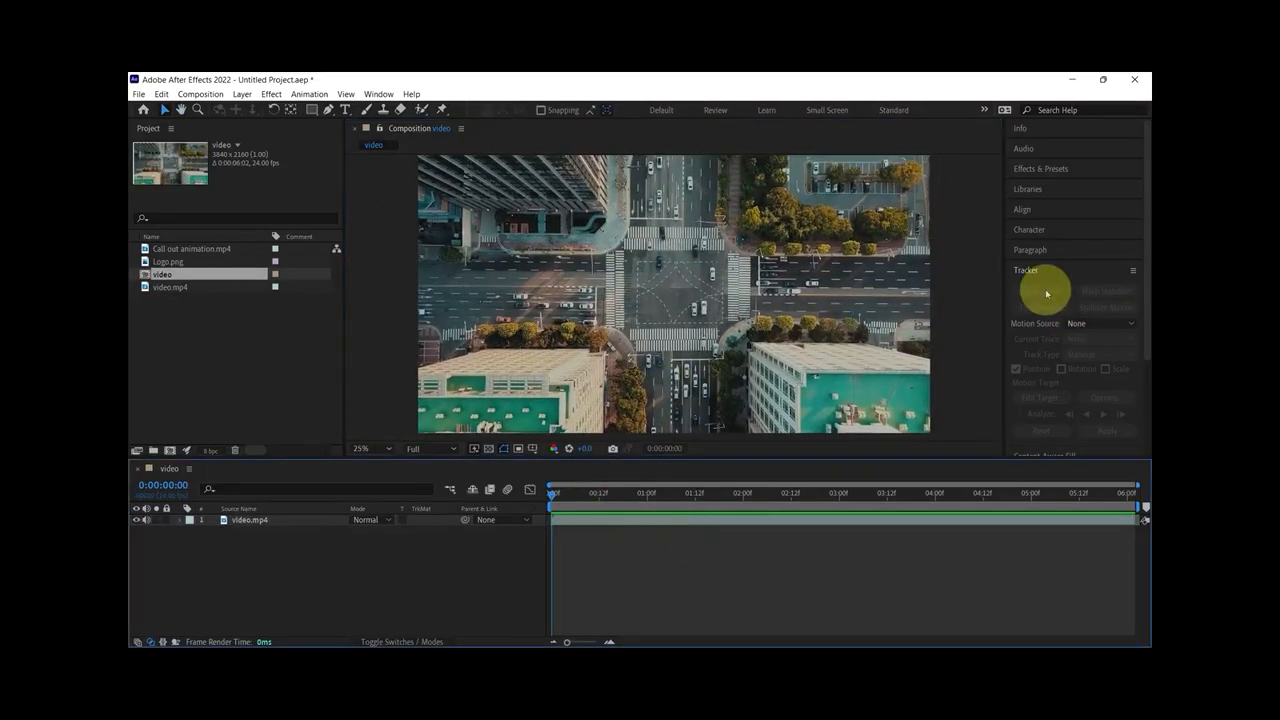
Undock the Tracker panel so it floats as a separate window
click(1040, 270)
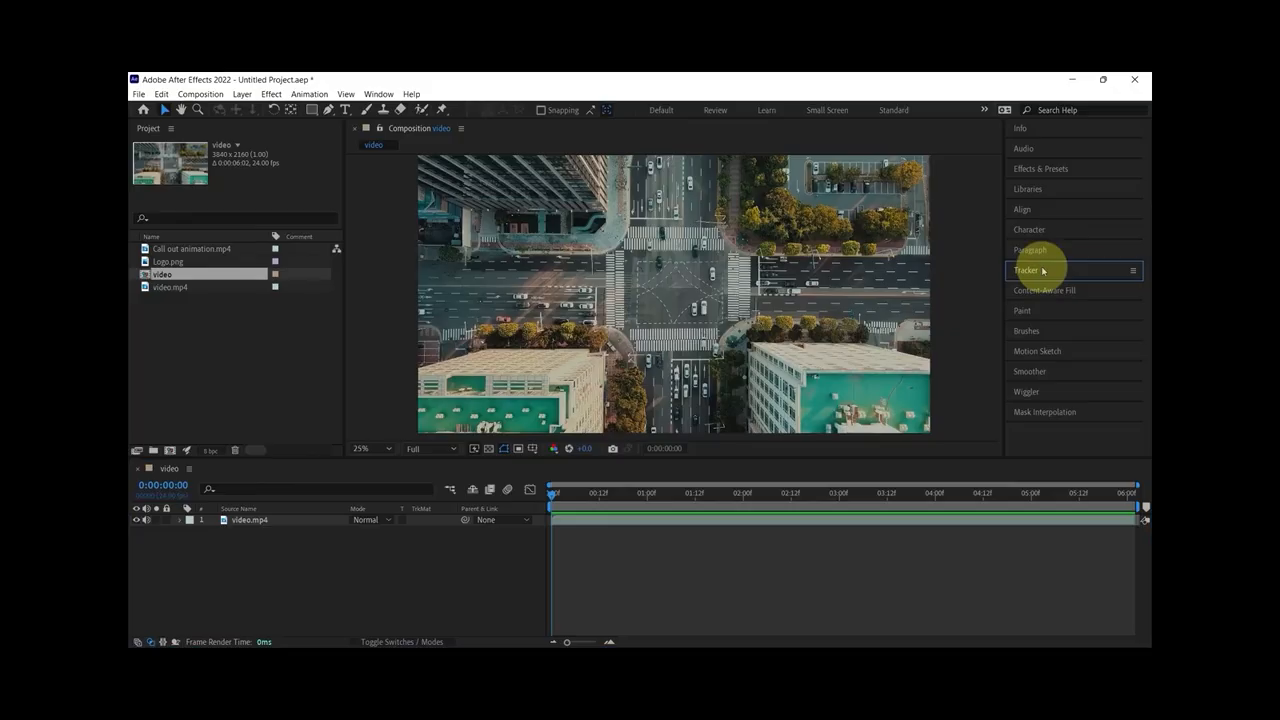
click(379, 94)
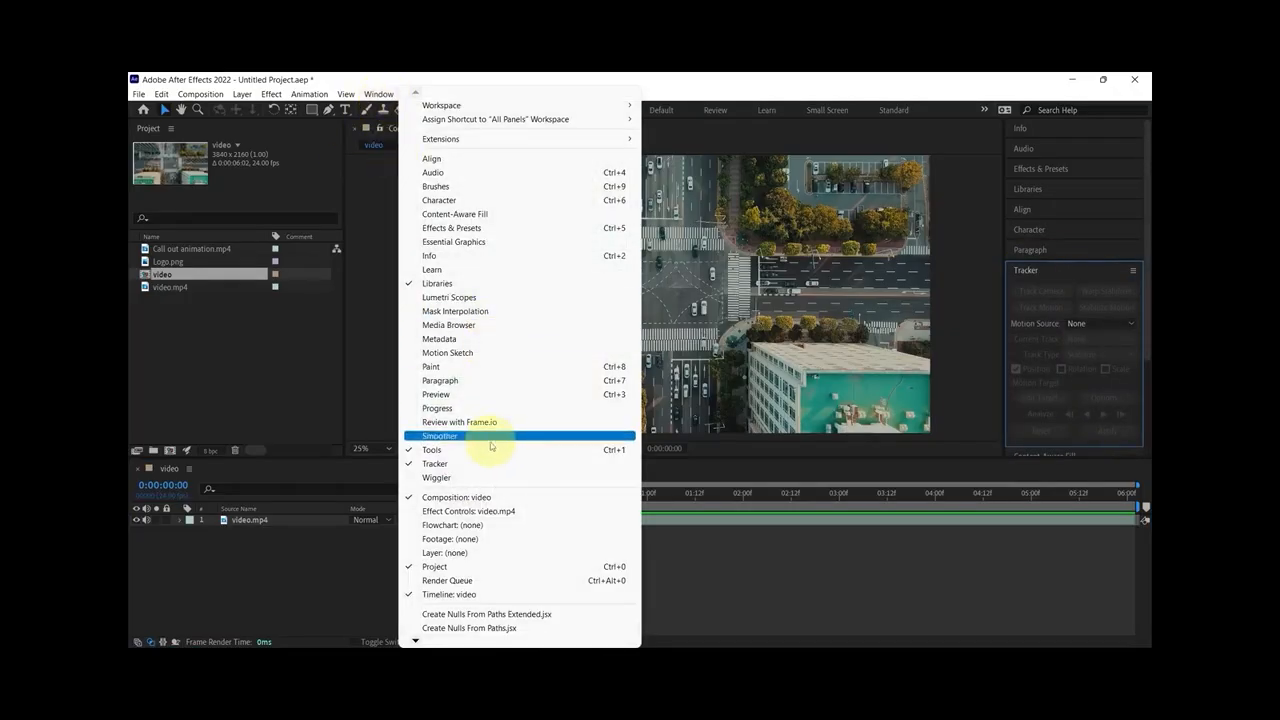
click(911, 561)
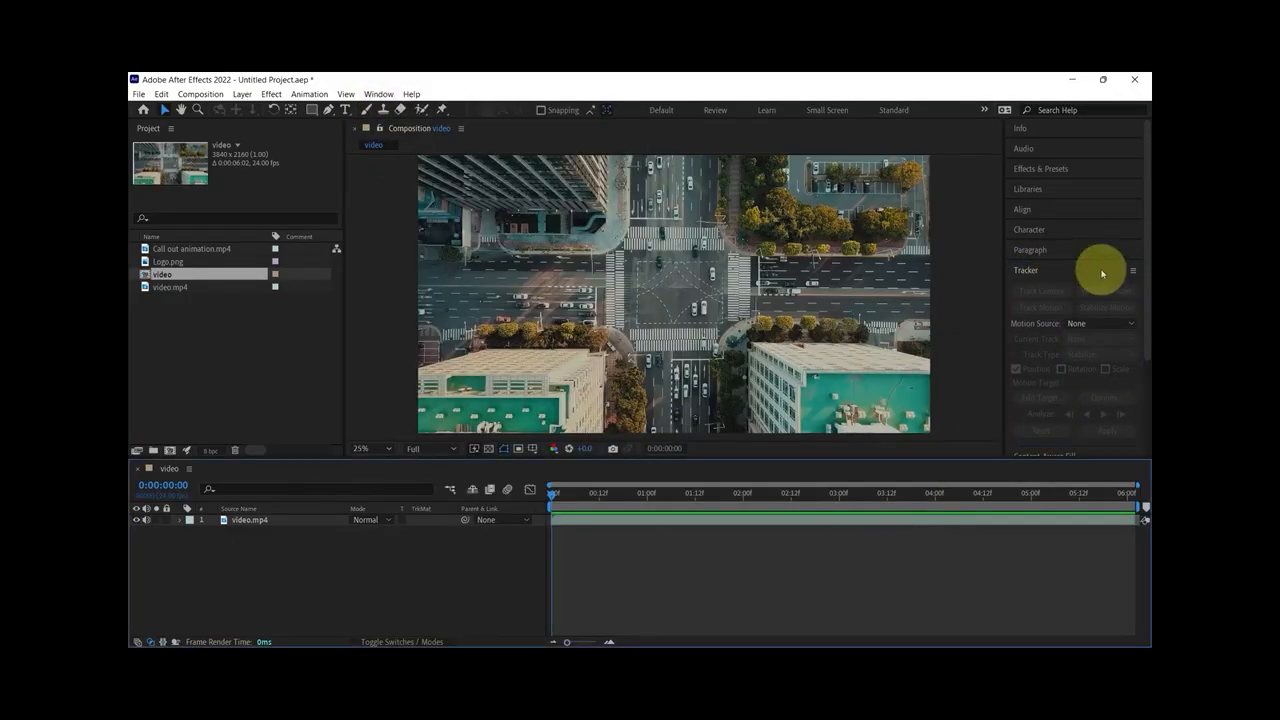
right_click(1113, 274)
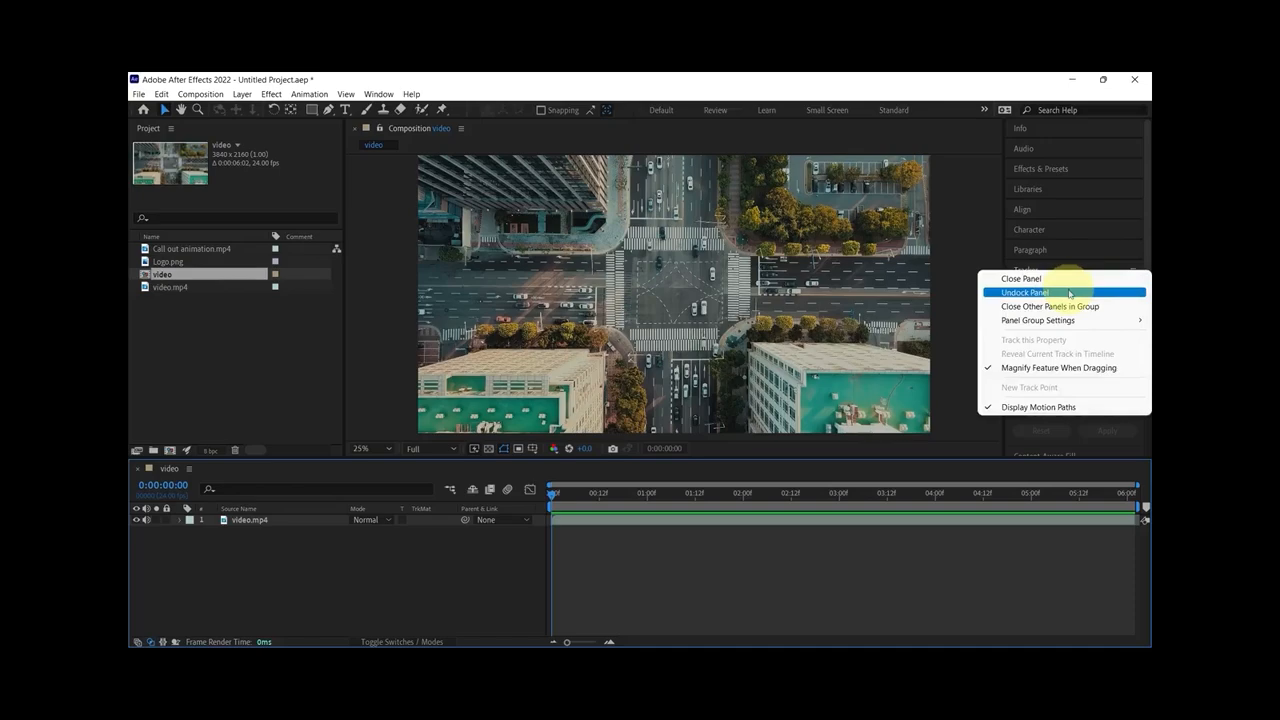
click(1070, 293)
Start motion tracking on the video.mp4 layer and place its track point on the black car at the upper crosswalk
click(614, 518)
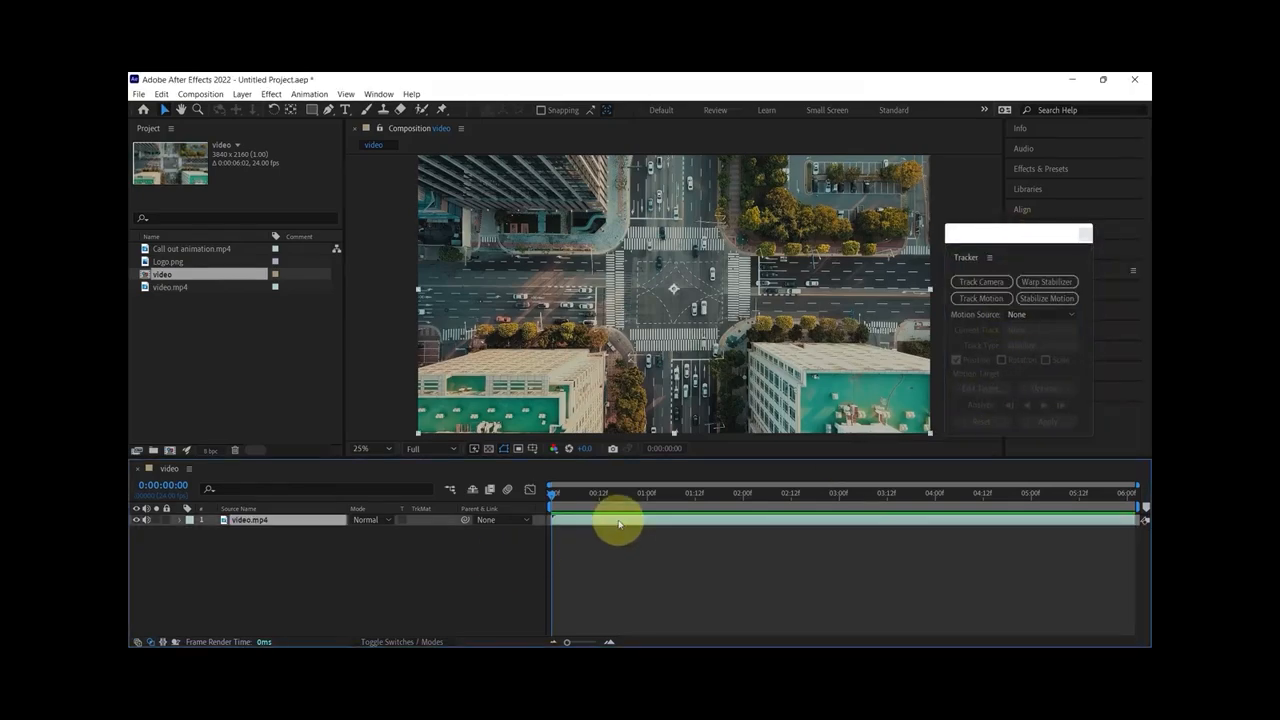
click(982, 298)
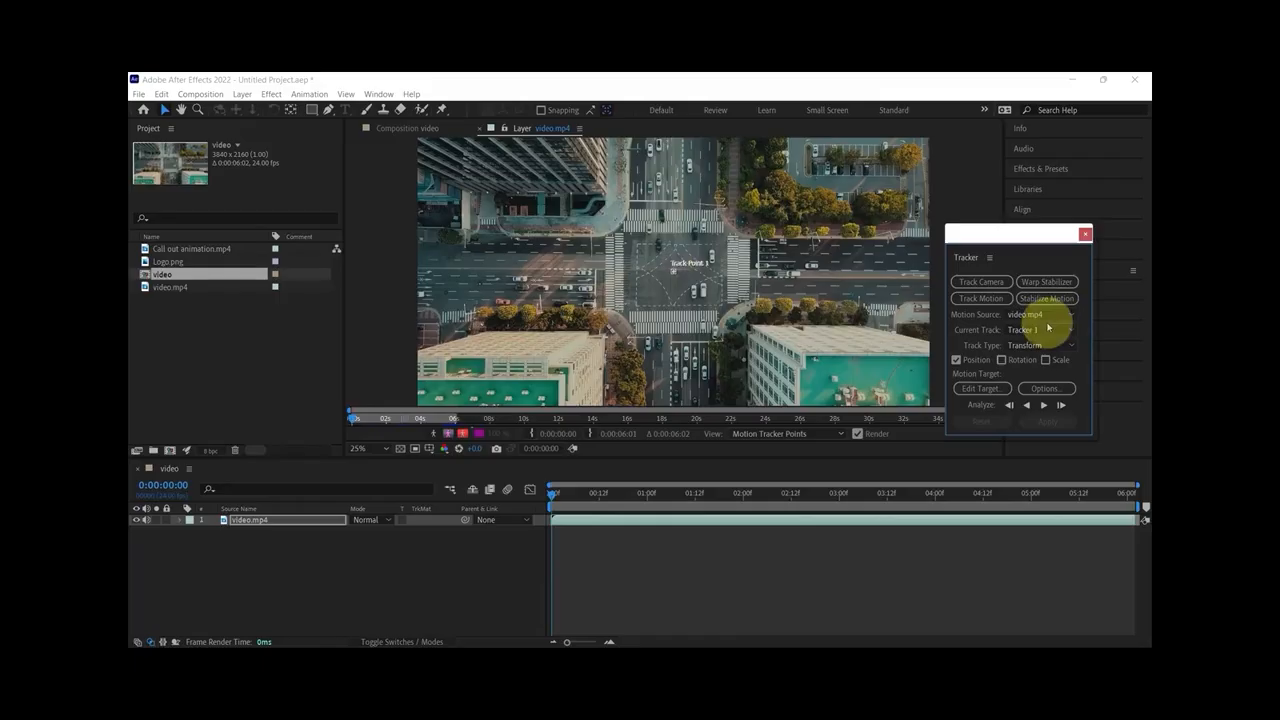
scroll(677, 275, up, 2)
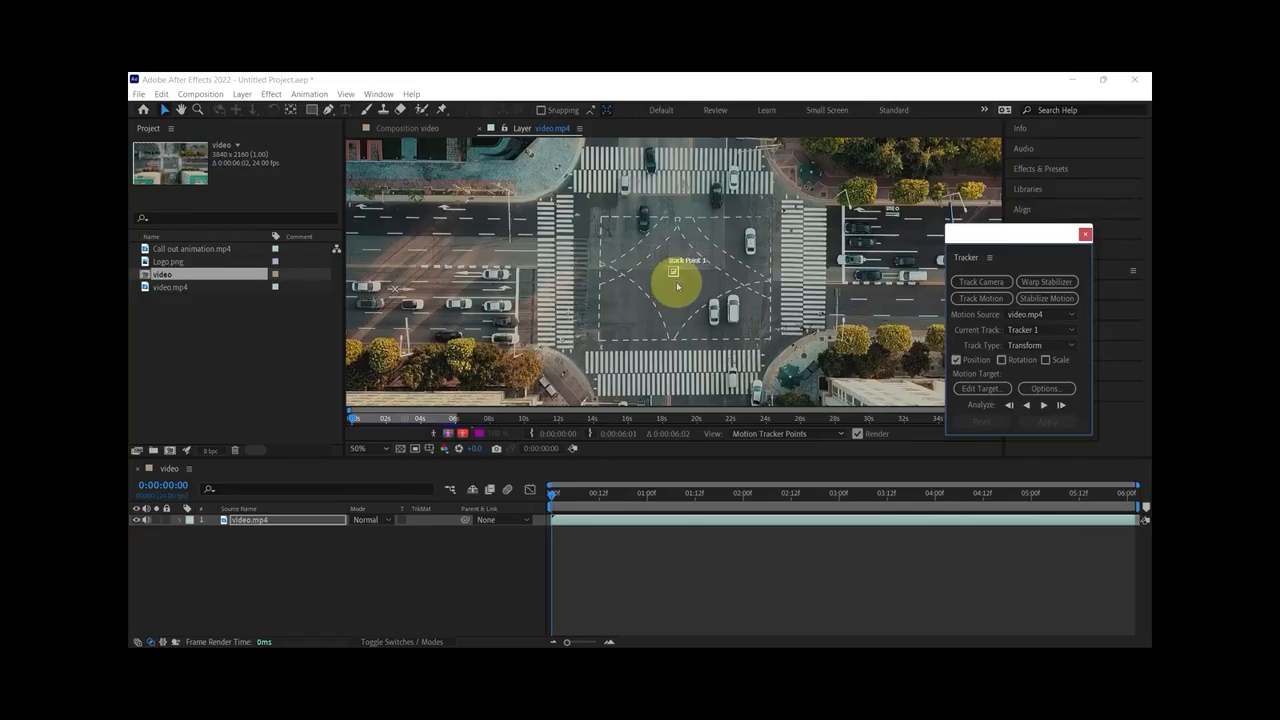
drag(677, 183, 683, 275)
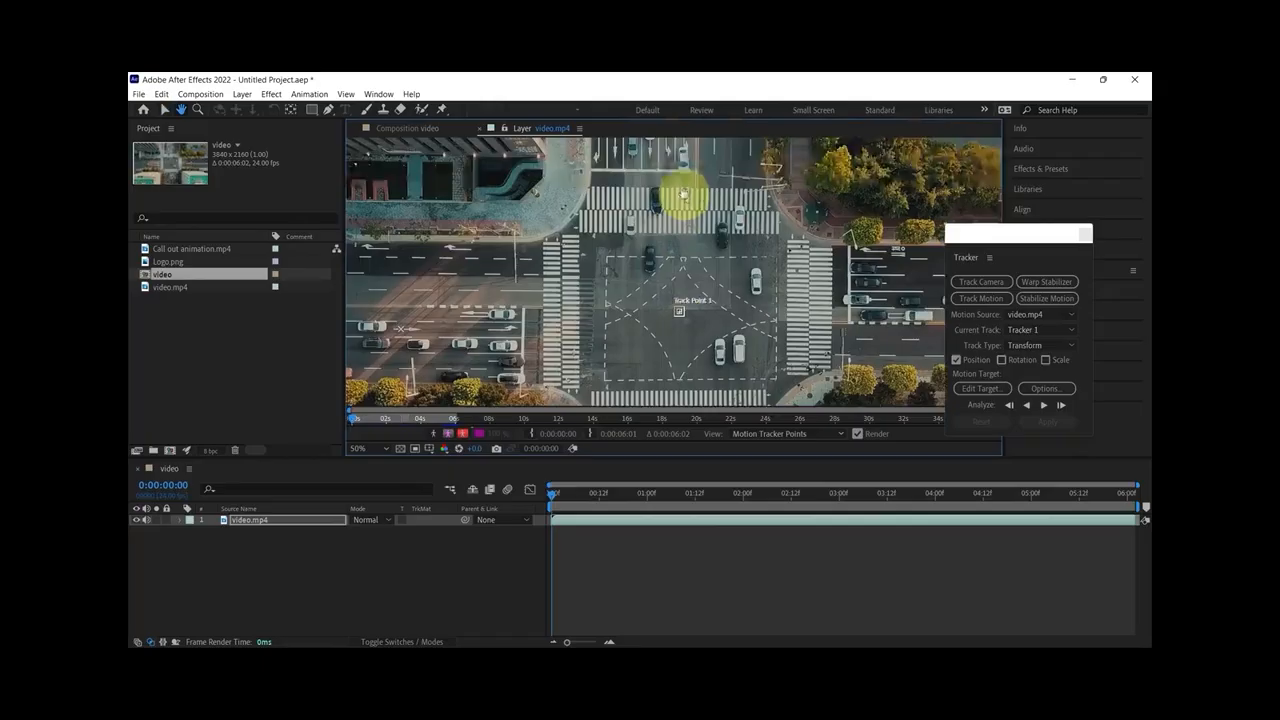
scroll(683, 275, up, 1)
drag(742, 324, 749, 300)
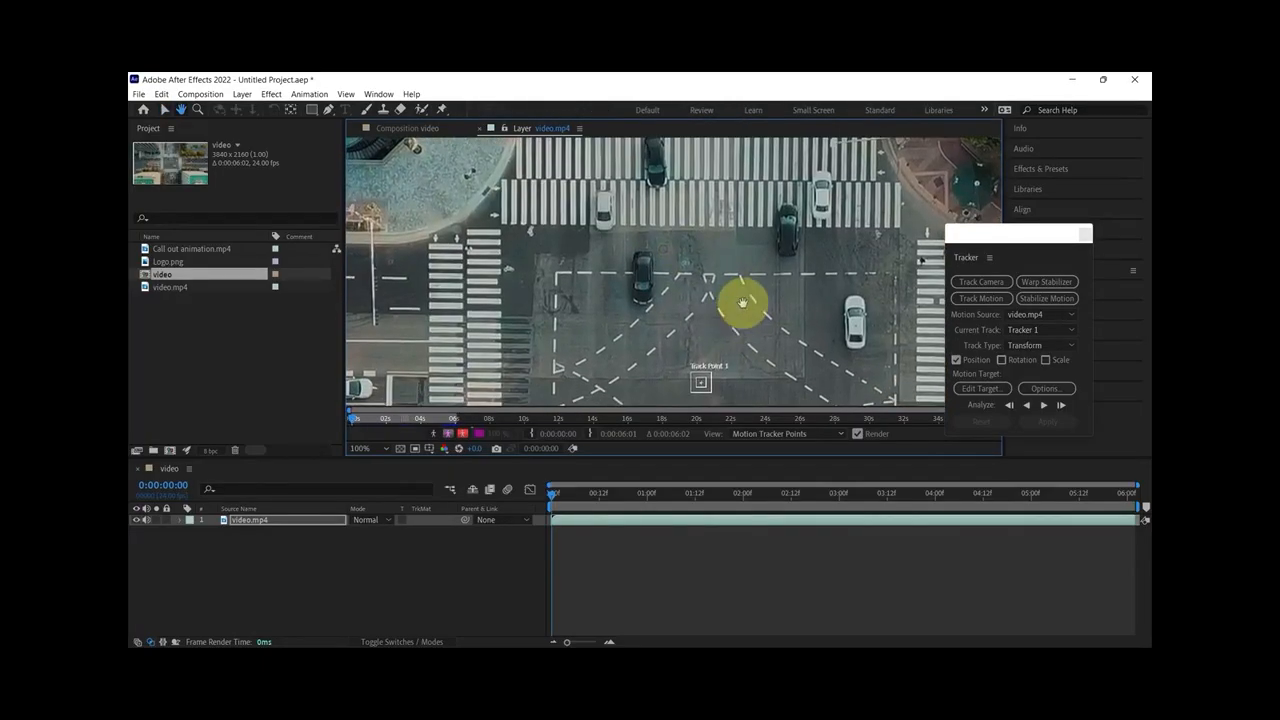
drag(704, 384, 646, 245)
scroll(662, 172, up, 1)
scroll(646, 245, up, 1)
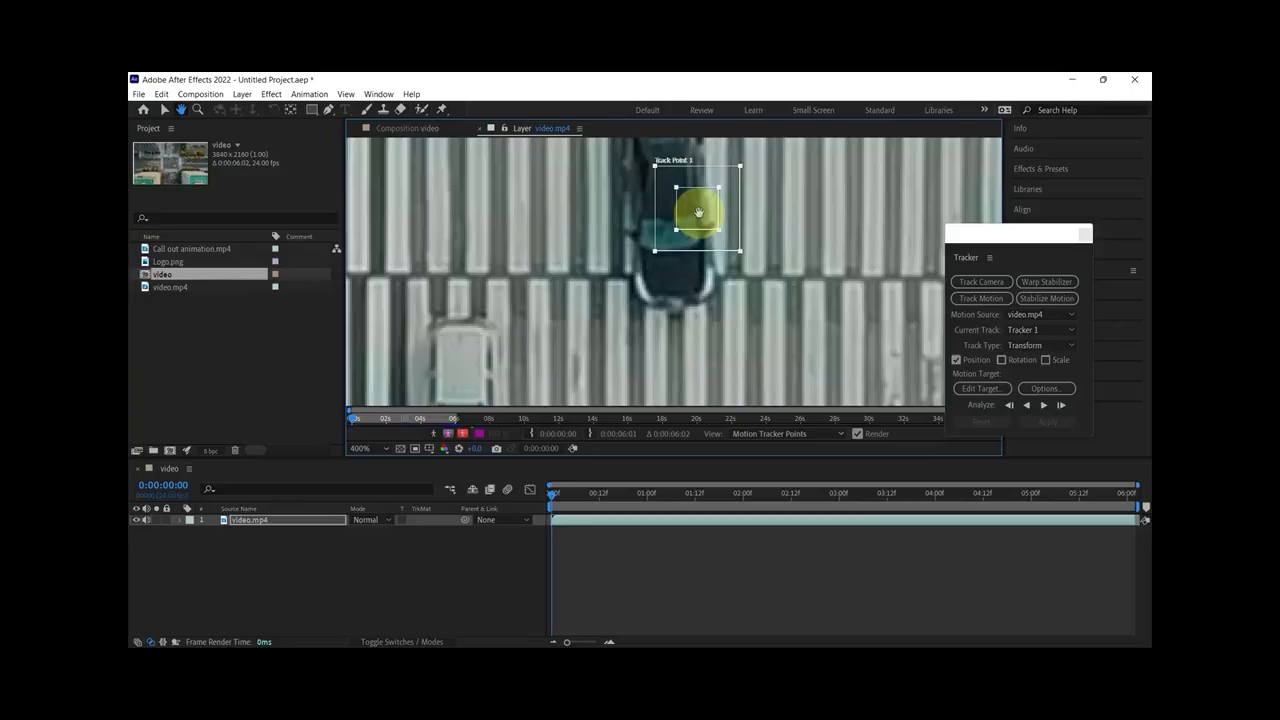
Enlarge the track point's outer search region so it surrounds the whole black car with some margin
click(165, 109)
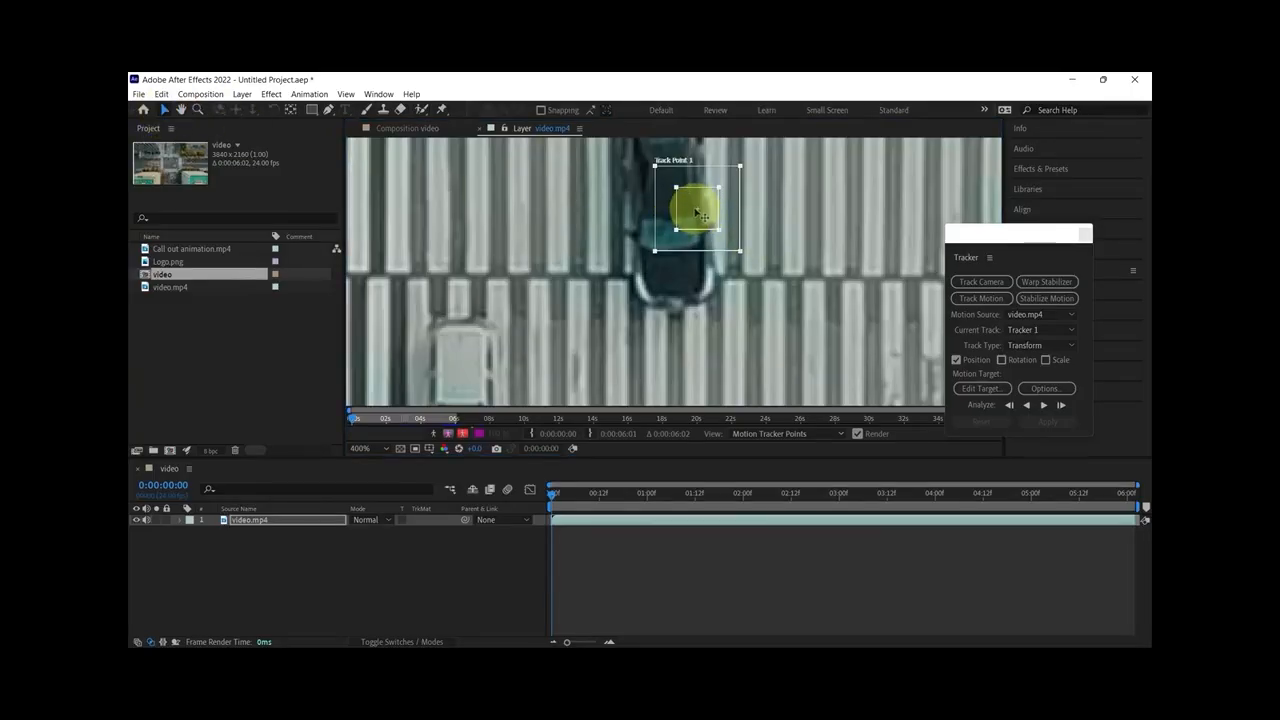
key(h)
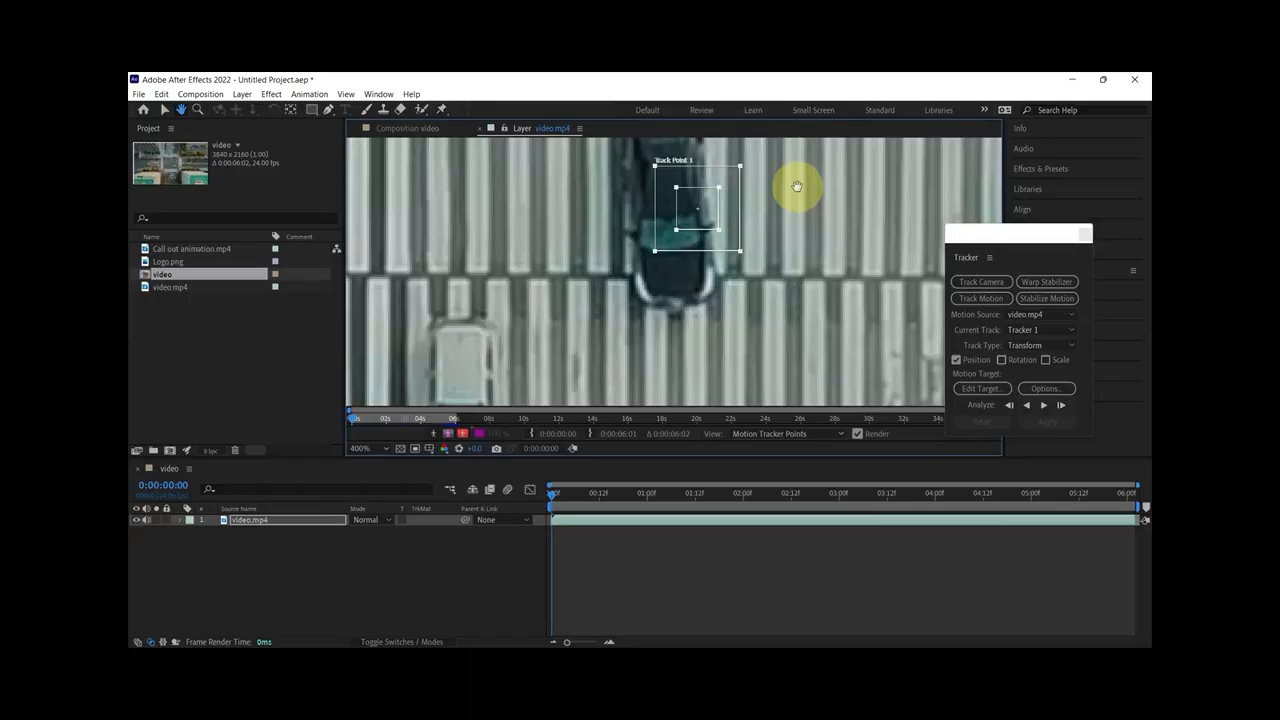
drag(800, 183, 863, 237)
key(v)
drag(760, 246, 826, 147)
scroll(793, 332, down, 1)
drag(866, 353, 838, 312)
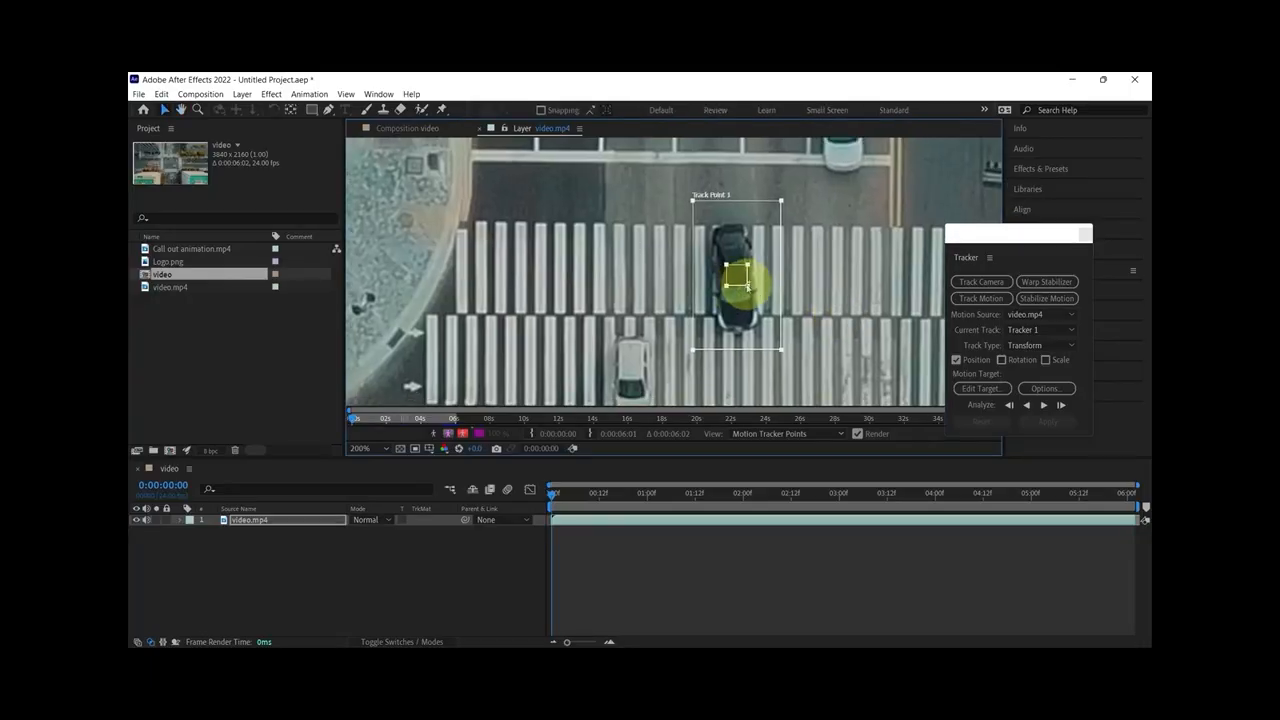
Fit the track point's inner feature region to the black car's roof and centre the attach point inside it
drag(754, 312, 751, 310)
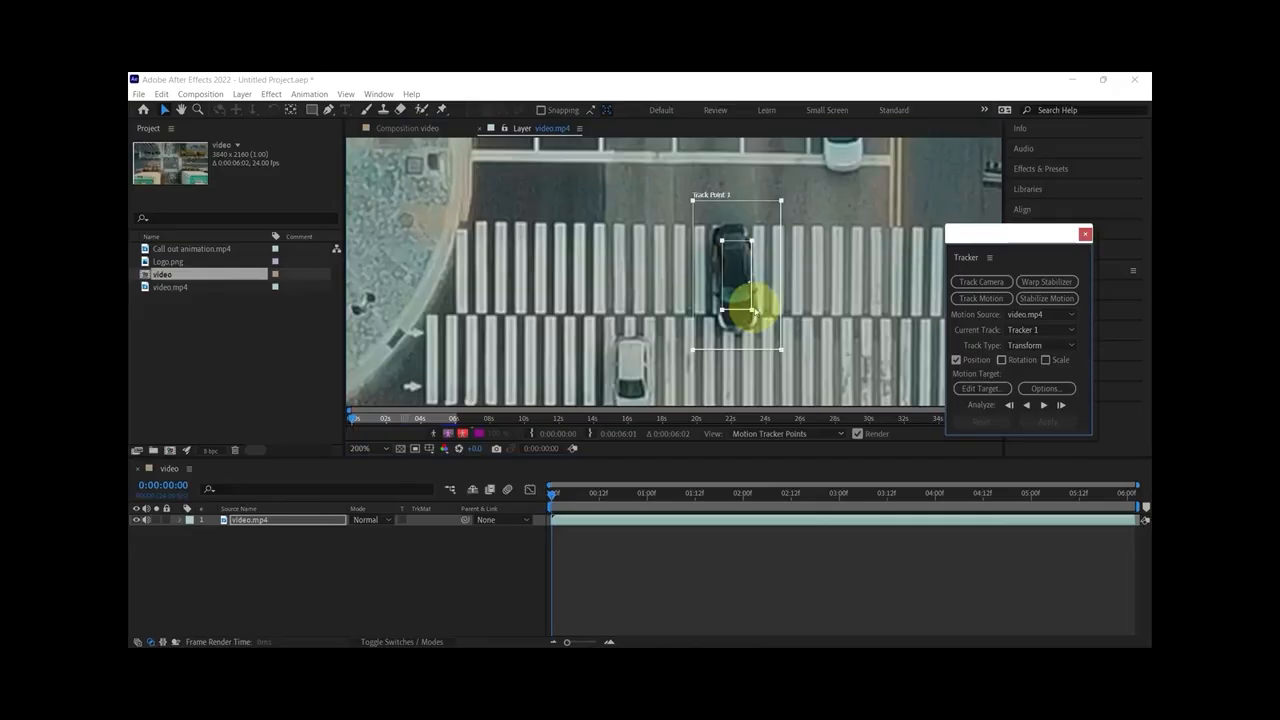
scroll(750, 312, up, 1)
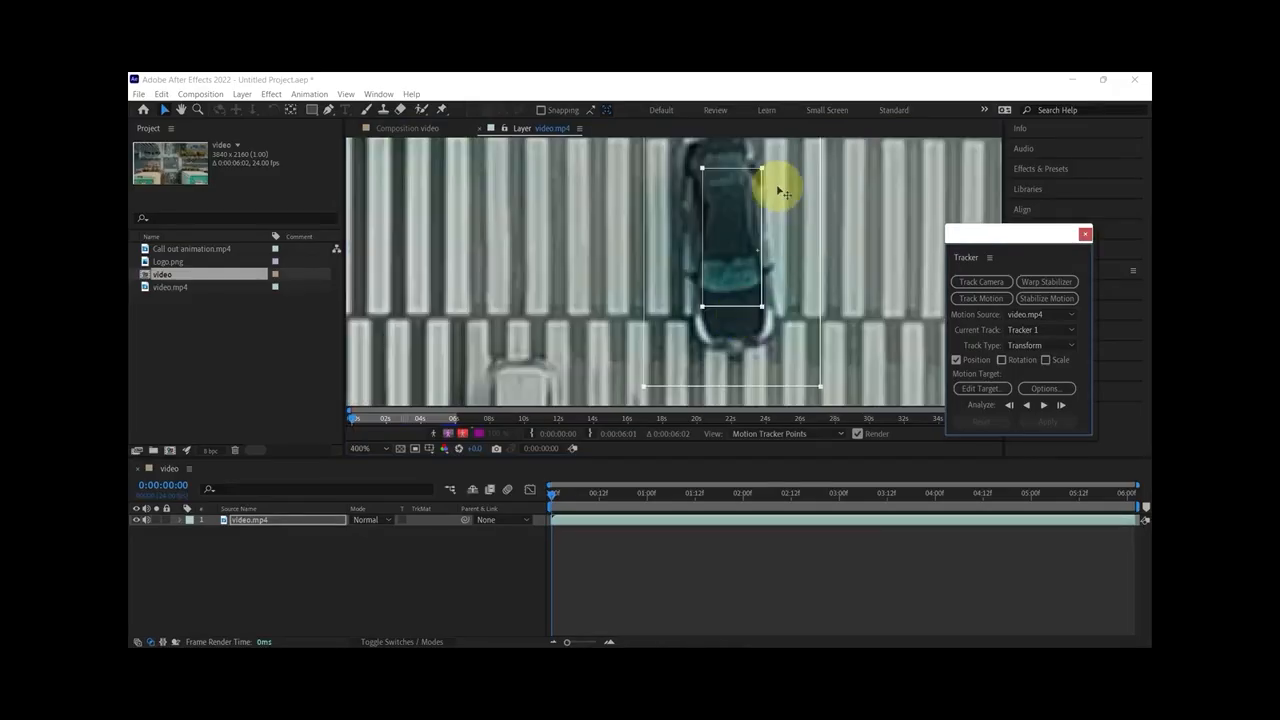
drag(761, 170, 759, 184)
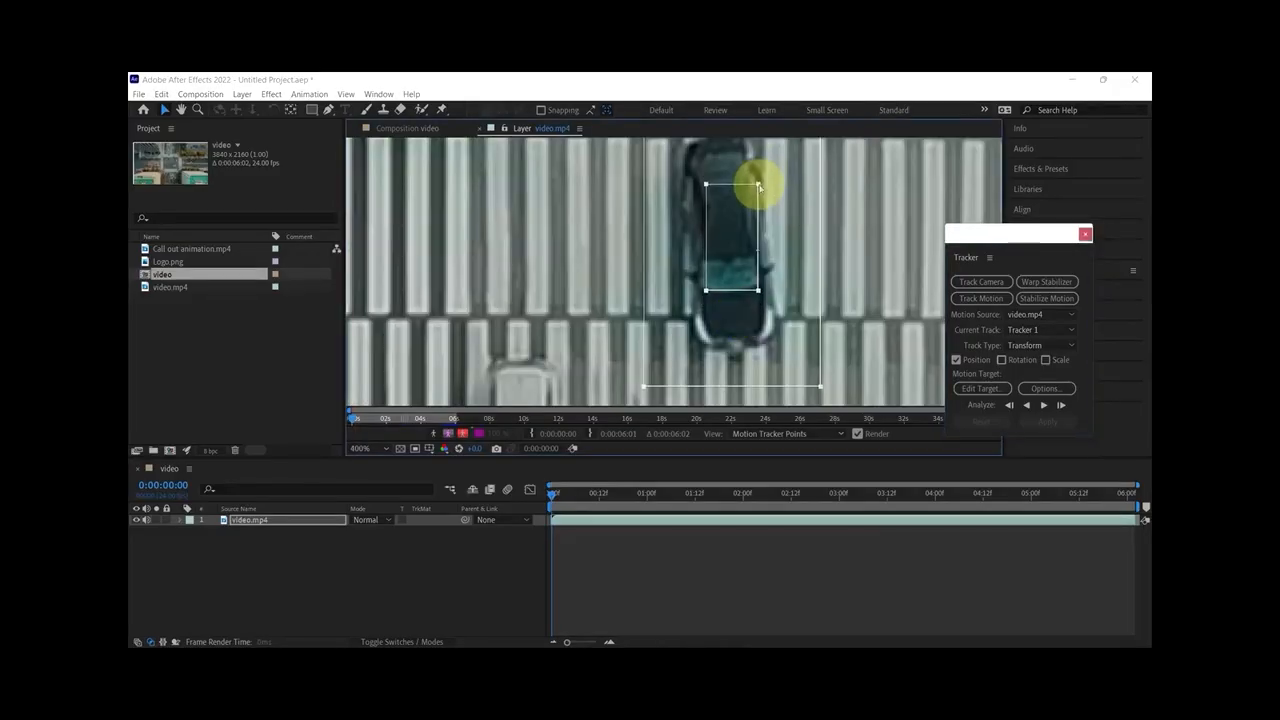
drag(767, 260, 759, 260)
click(751, 255)
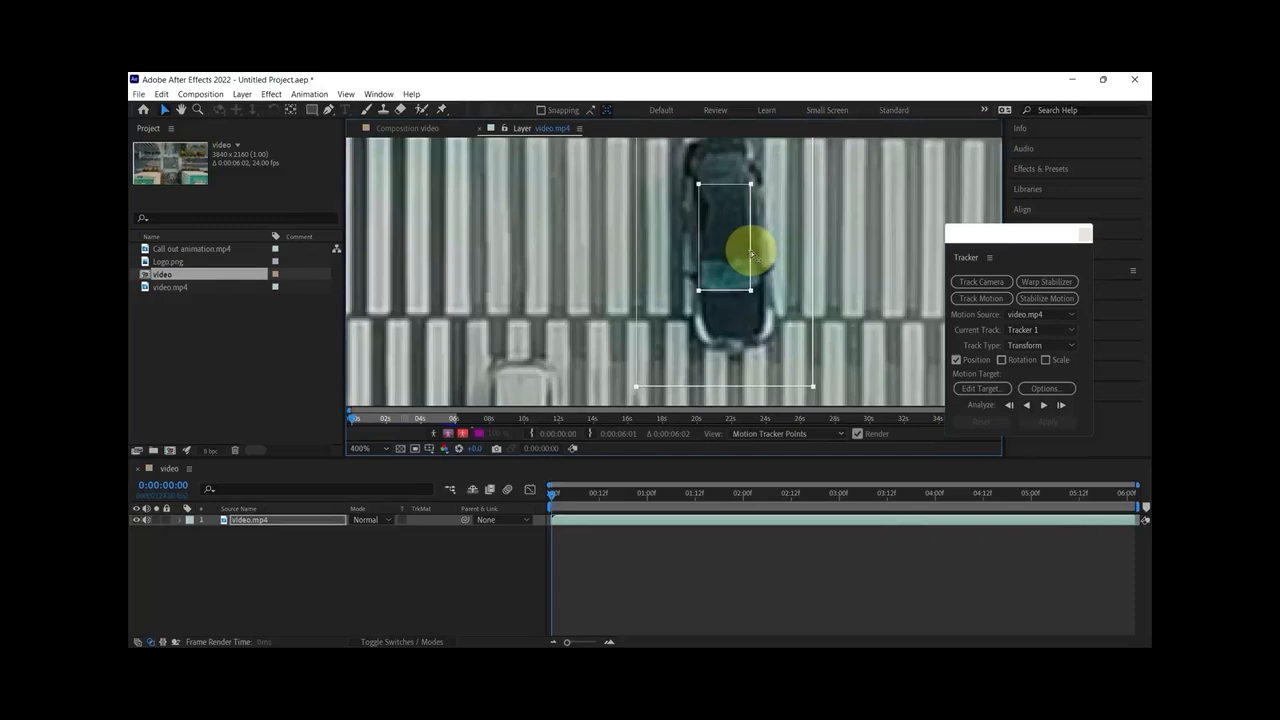
drag(752, 243, 759, 244)
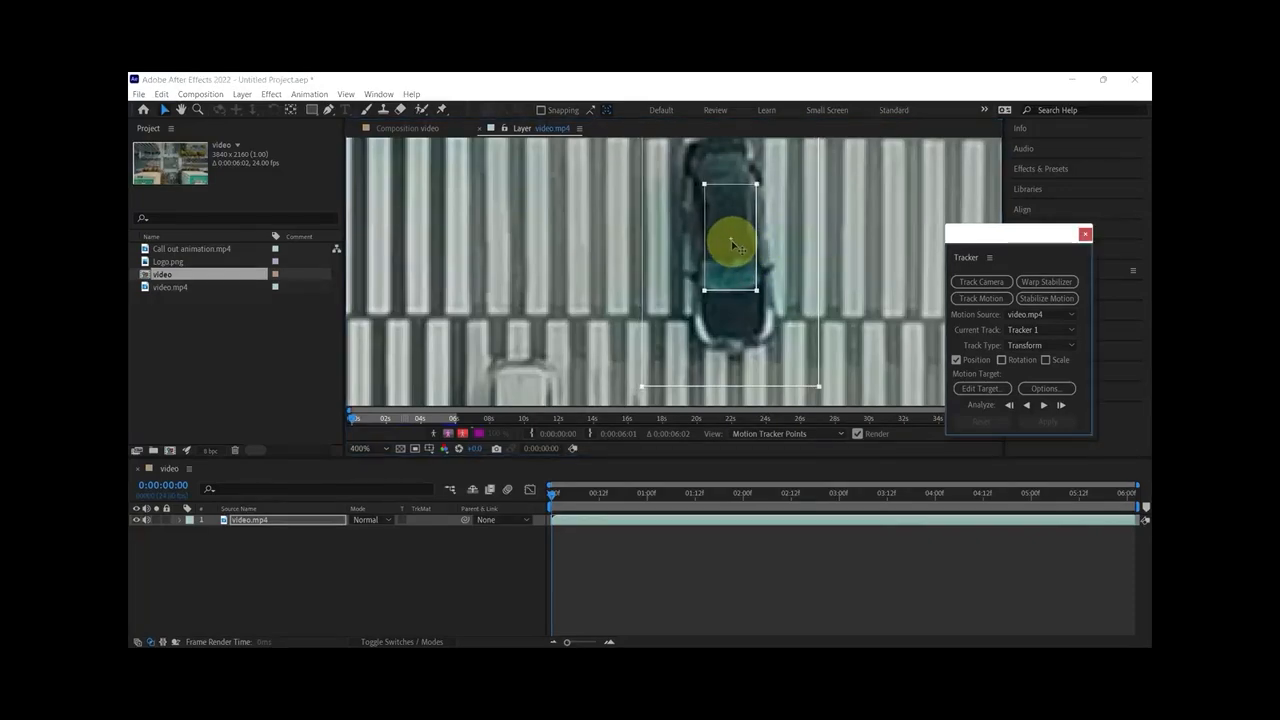
scroll(780, 245, down, 1)
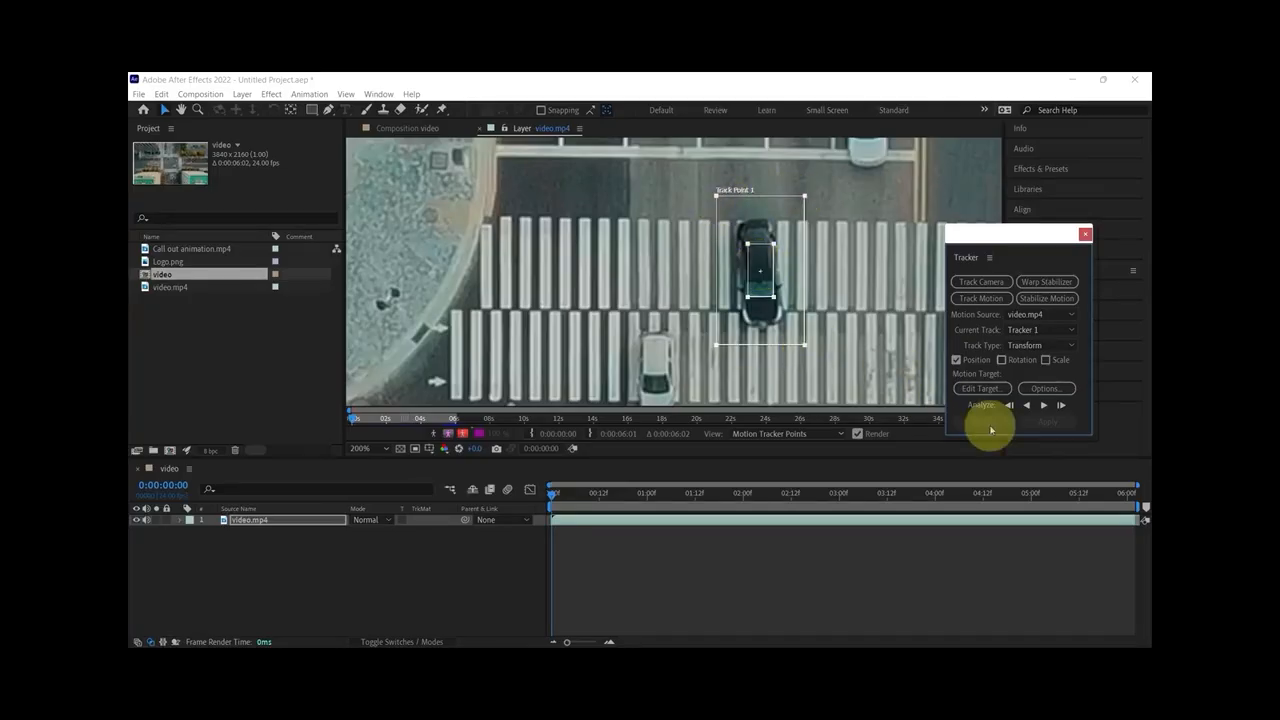
Enable Adapt Feature On Every Frame in the motion tracker options, with Stop Tracking chosen for low confidence
click(1043, 389)
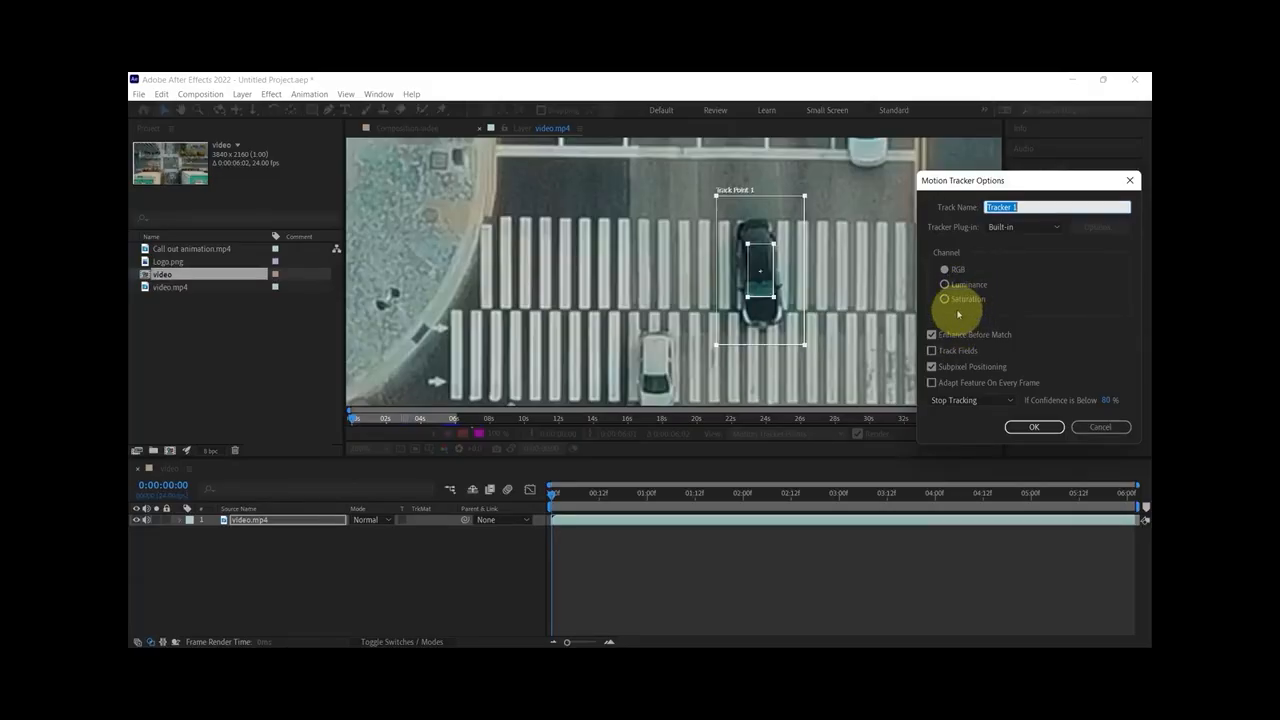
click(933, 385)
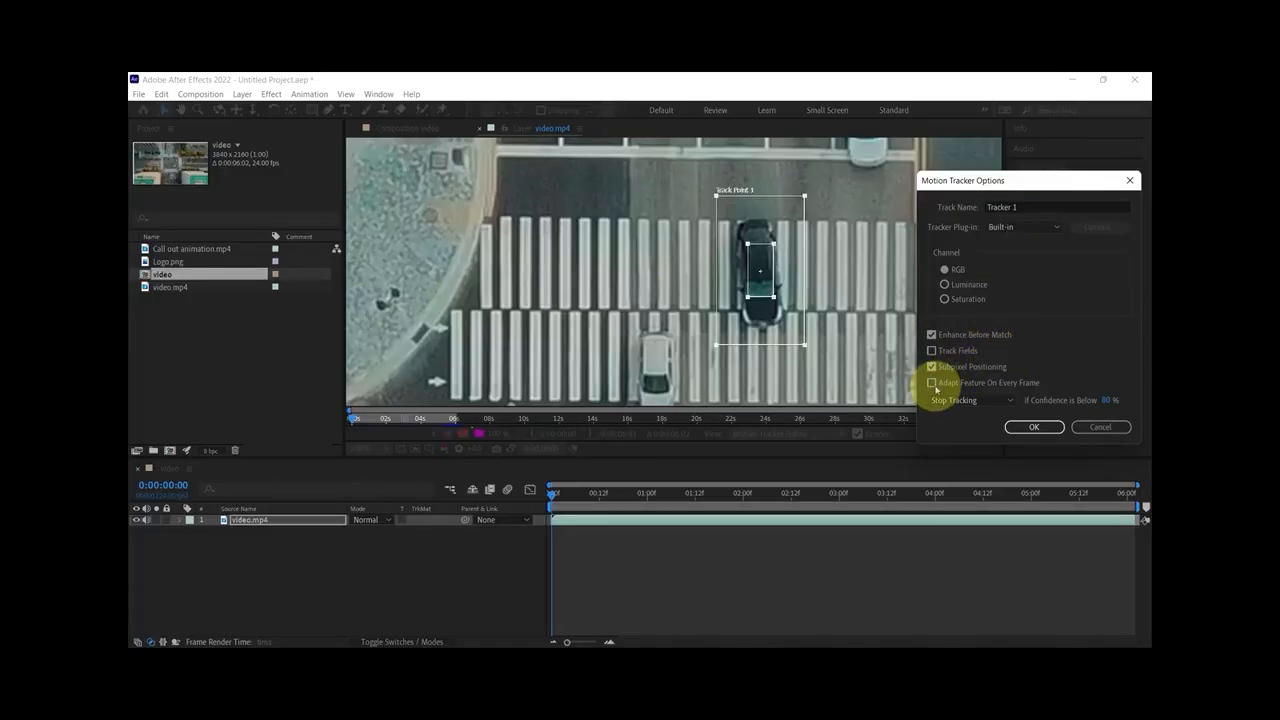
click(996, 400)
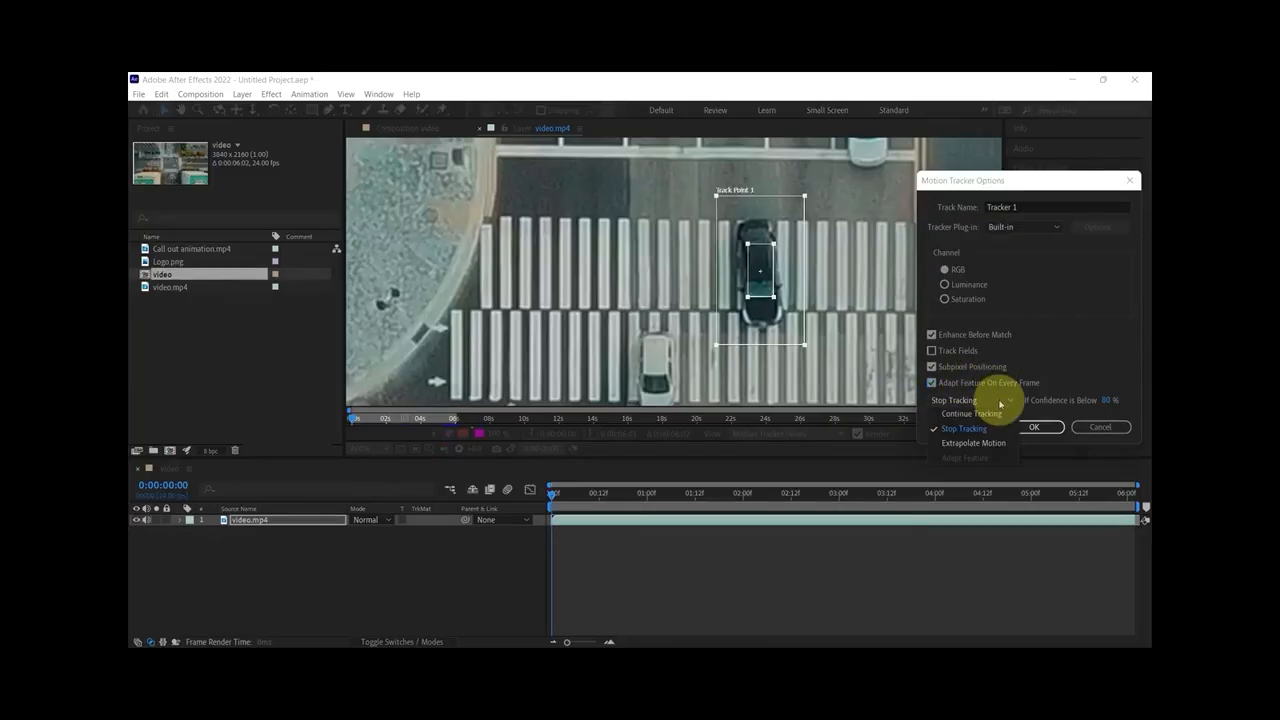
click(985, 430)
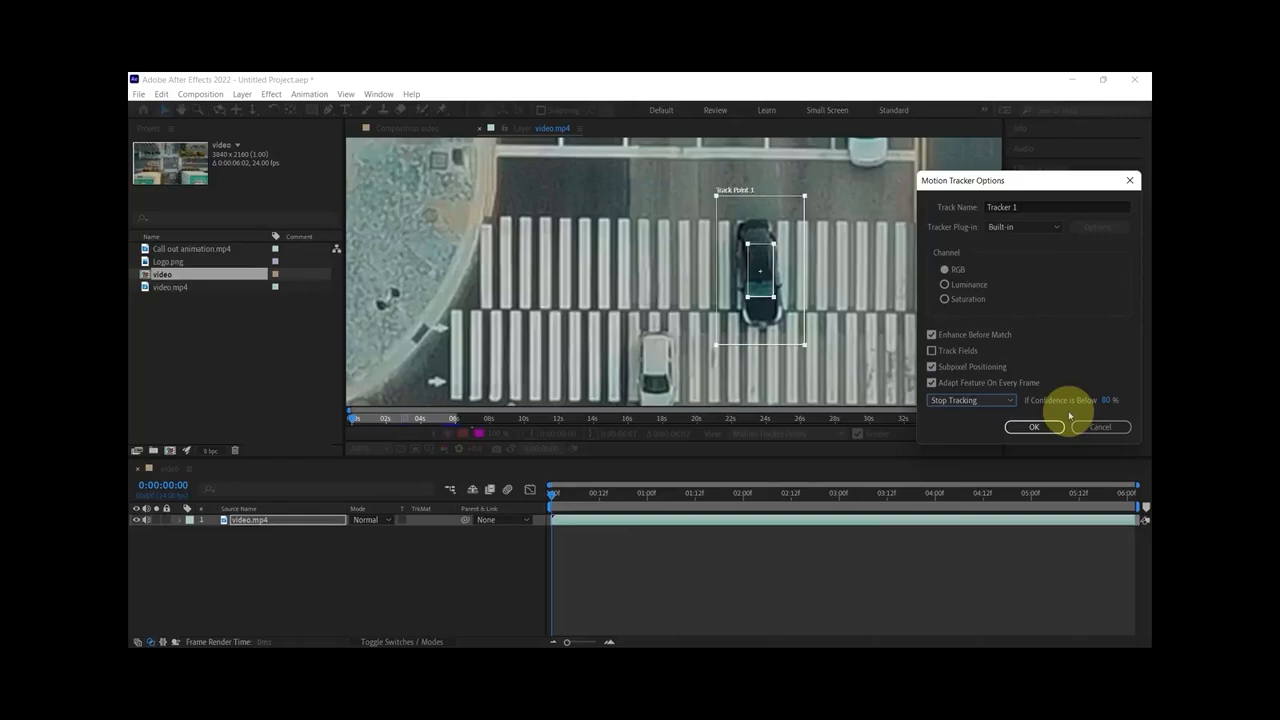
click(1047, 431)
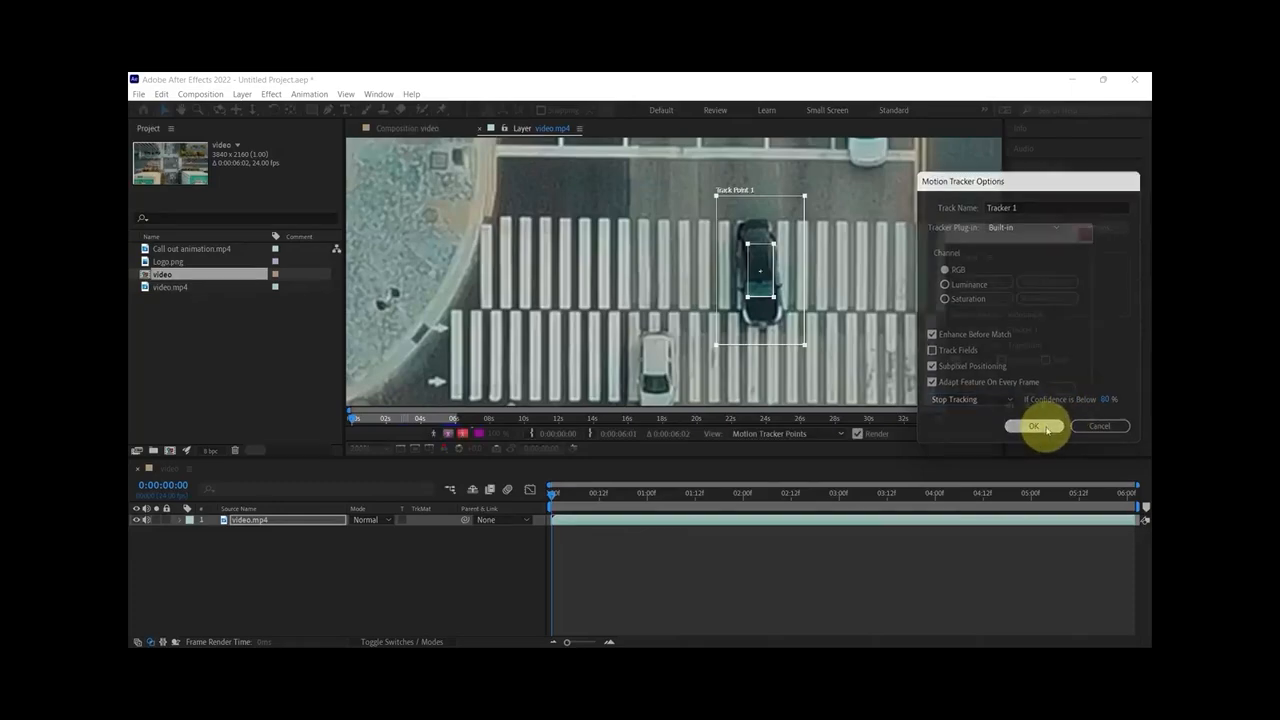
Analyze the car's motion forward from the first frame and stop at 0:00:04:05
scroll(742, 336, down, 2)
drag(744, 339, 770, 220)
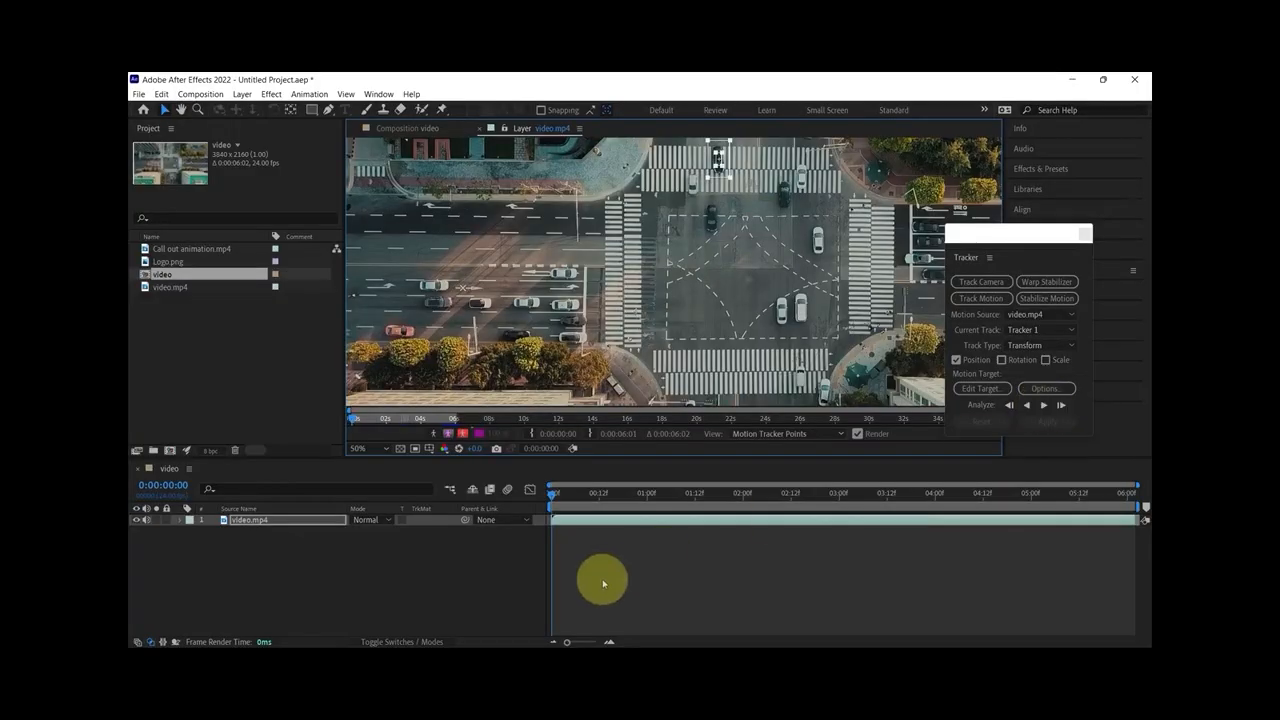
click(1044, 405)
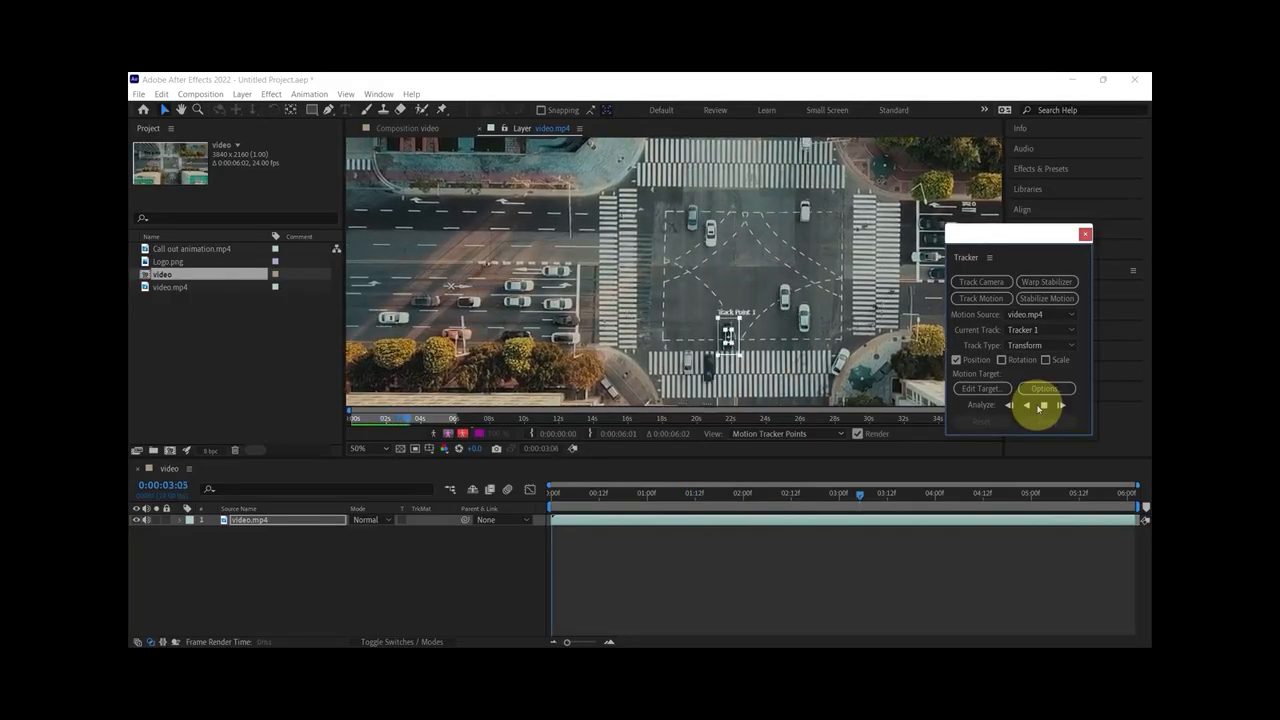
click(1039, 407)
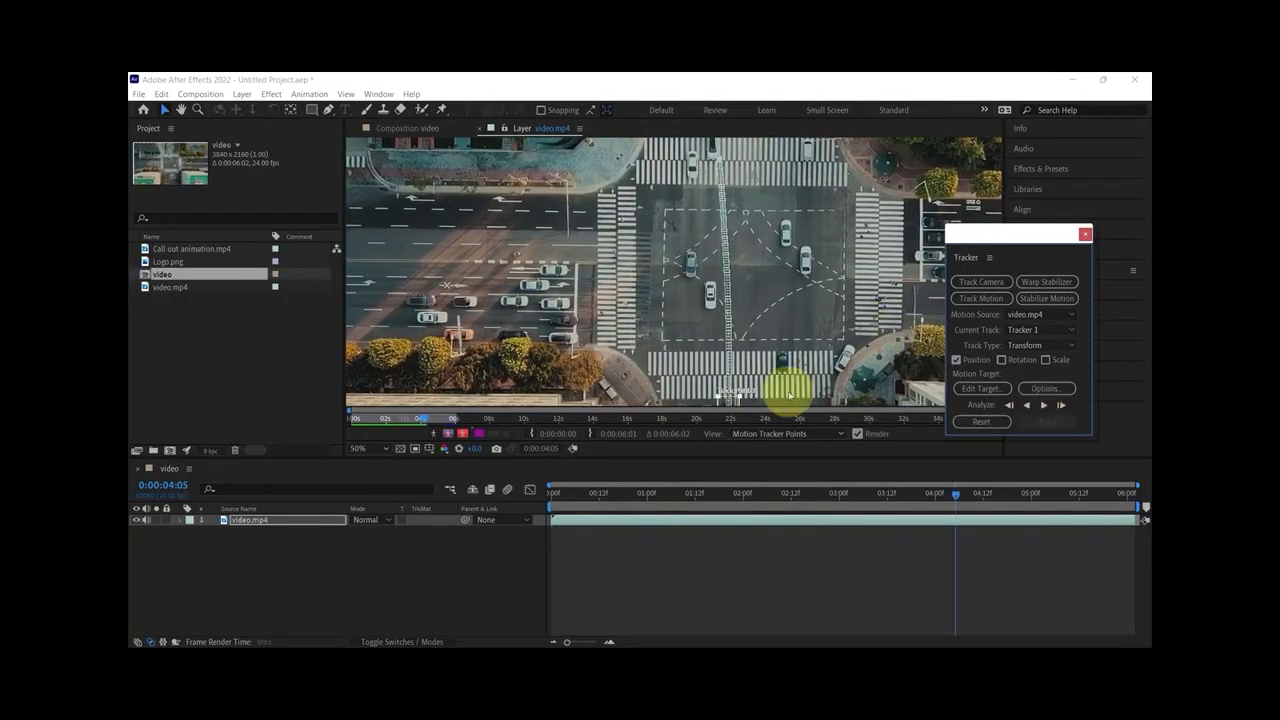
Resume the forward motion analysis of the car from 0:00:04:05 to the end of the clip
key(space)
drag(770, 373, 740, 216)
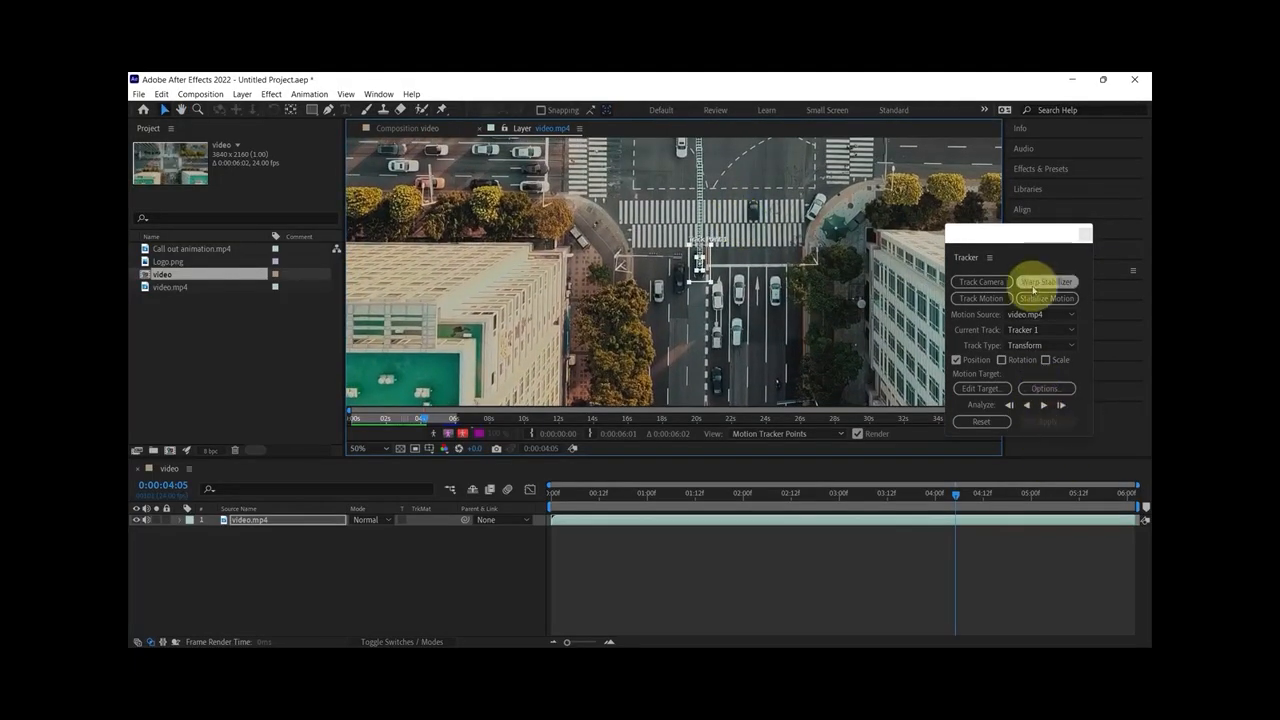
click(1045, 406)
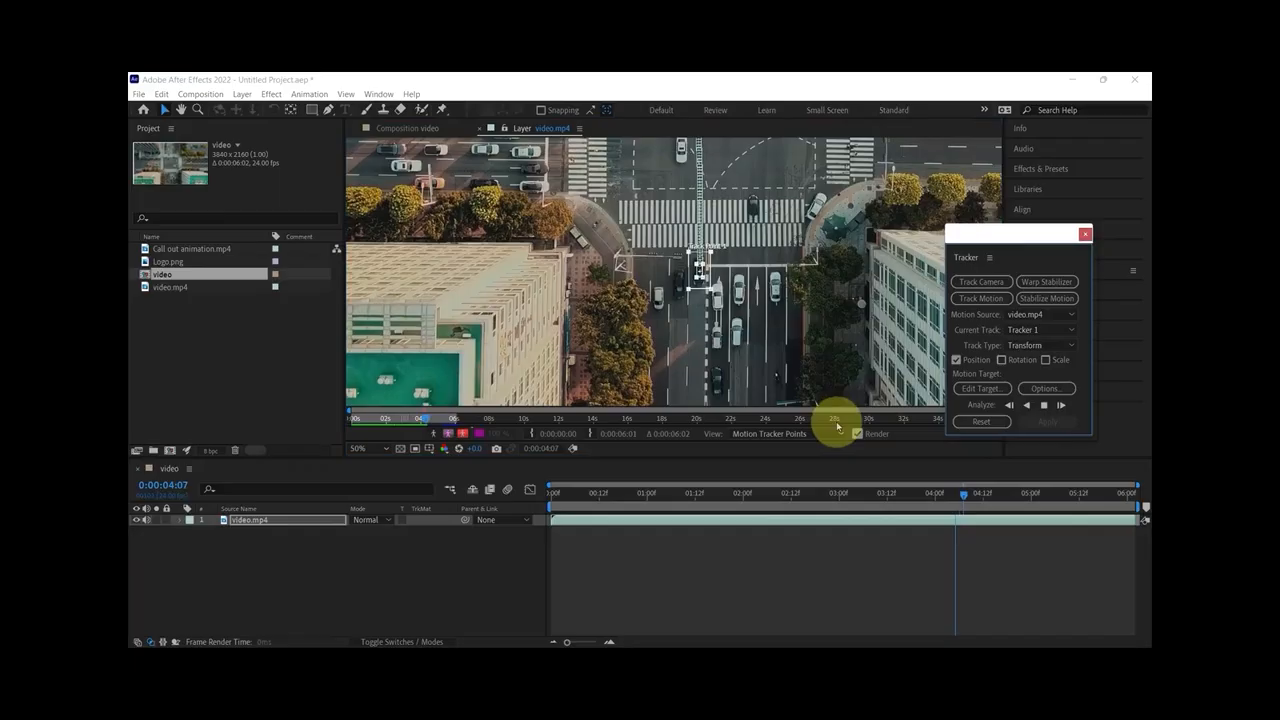
drag(1050, 503, 1137, 500)
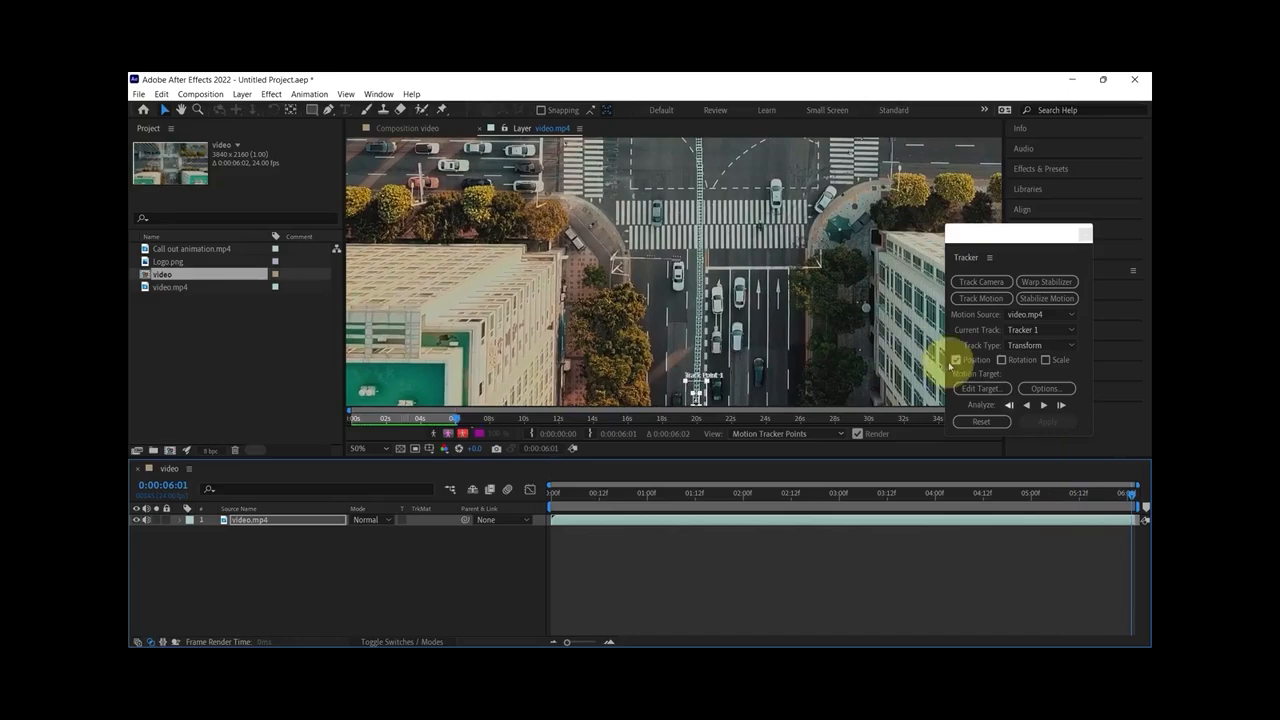
drag(850, 282, 870, 356)
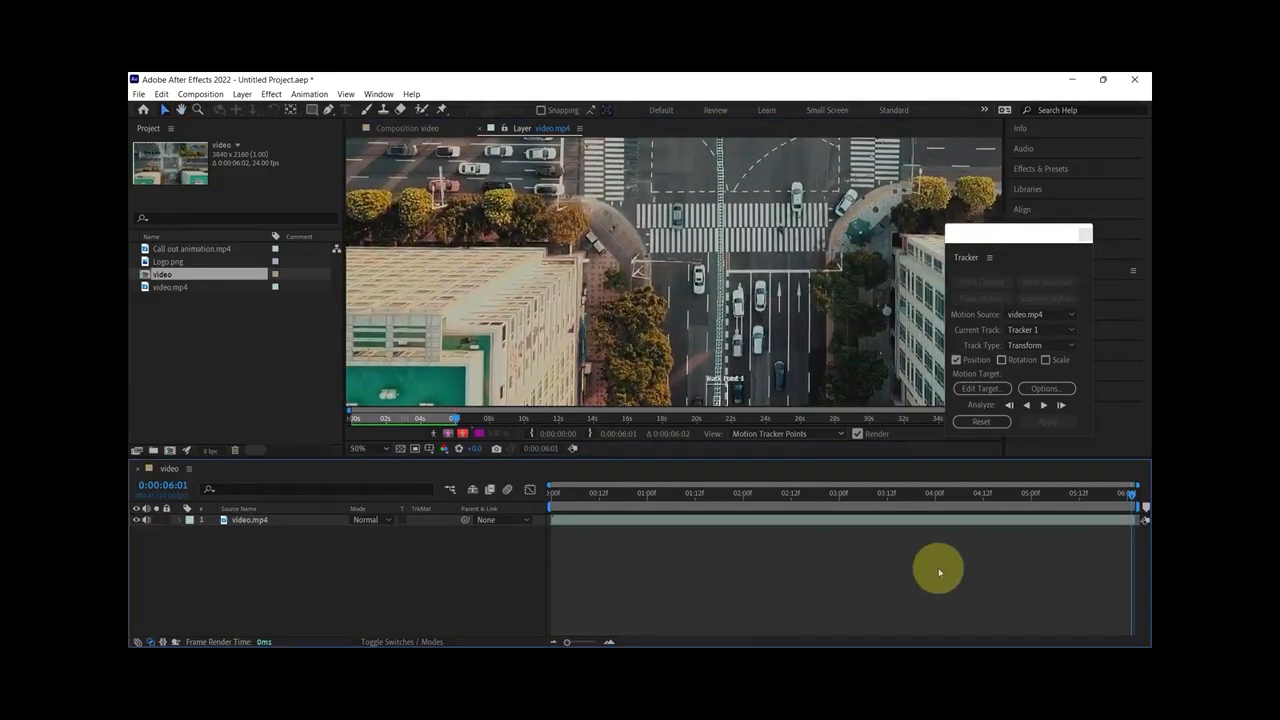
Add a null object to the video composition and set it as the motion target of the car's track
right_click(320, 588)
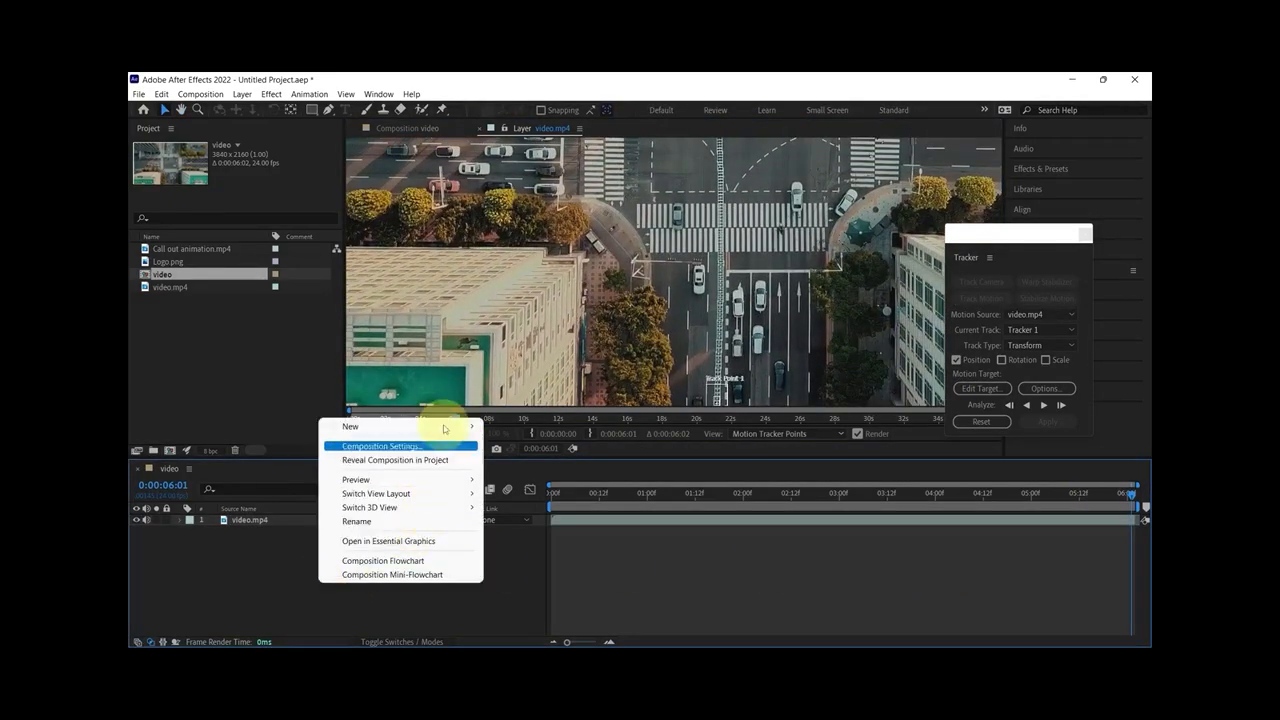
mouse_move(440, 426)
click(566, 501)
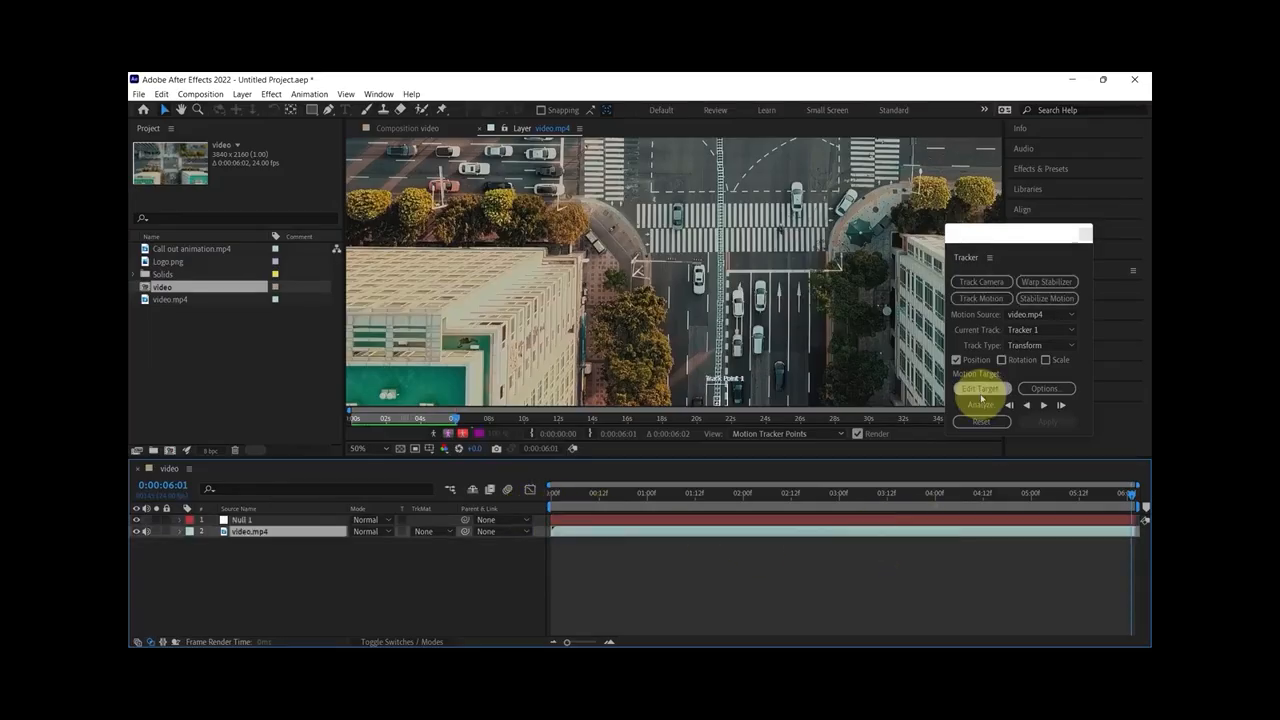
click(994, 392)
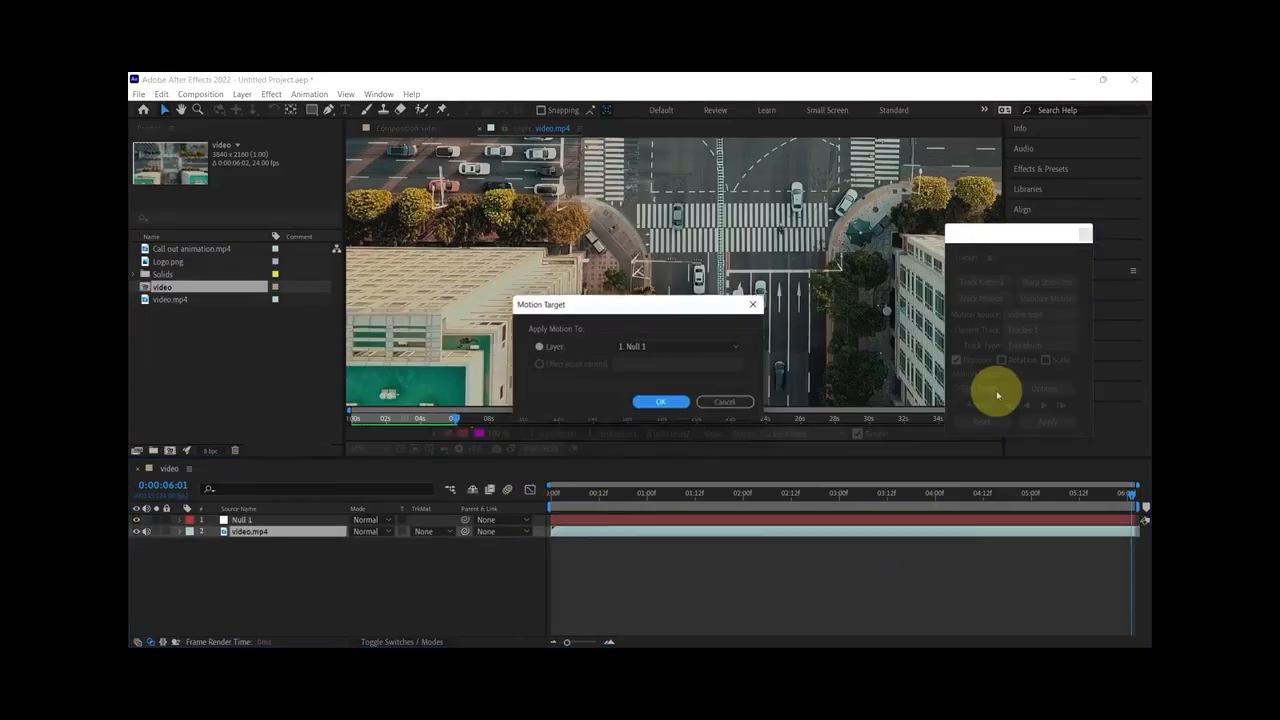
click(663, 404)
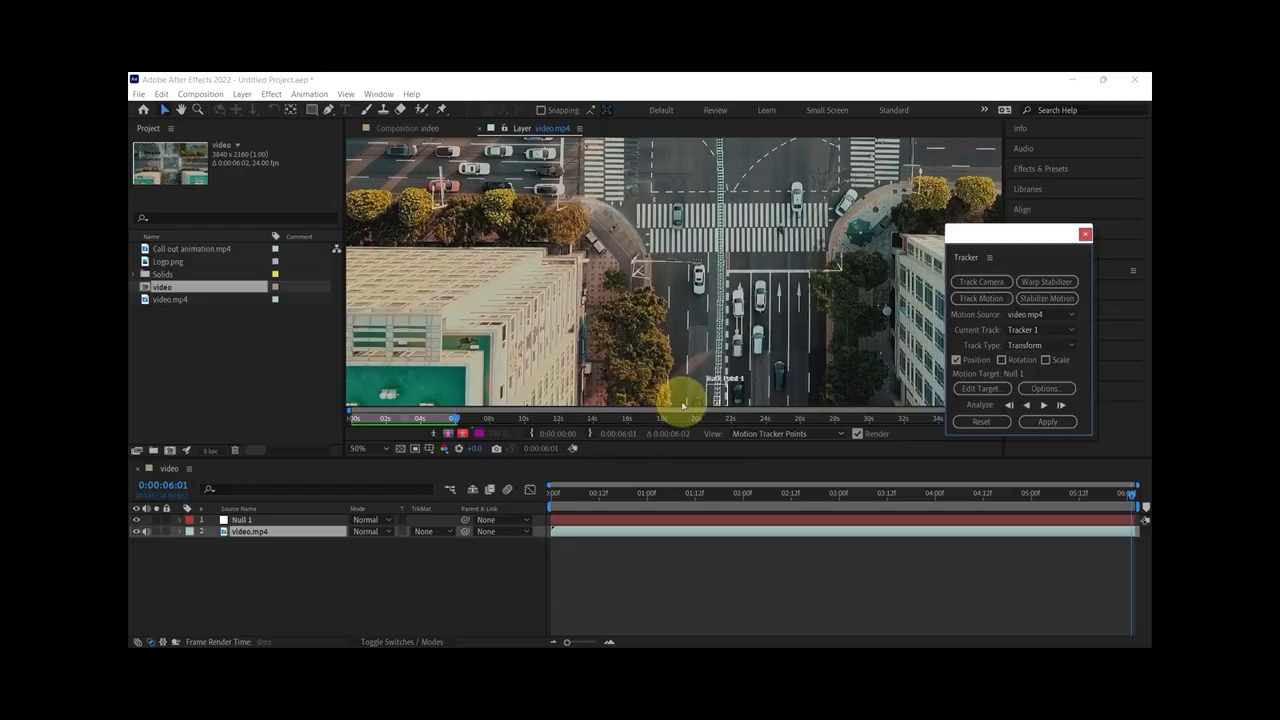
Apply the car's motion track to Null 1 in both the X and Y dimensions
click(659, 523)
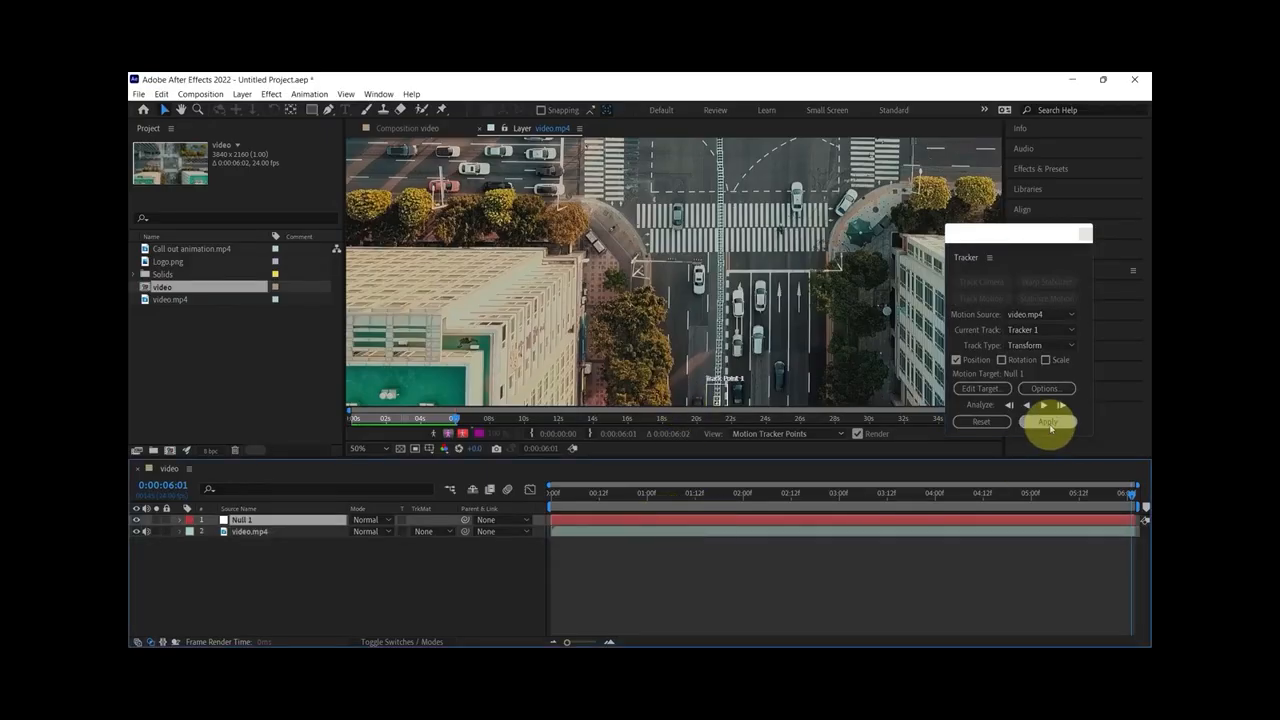
click(1048, 423)
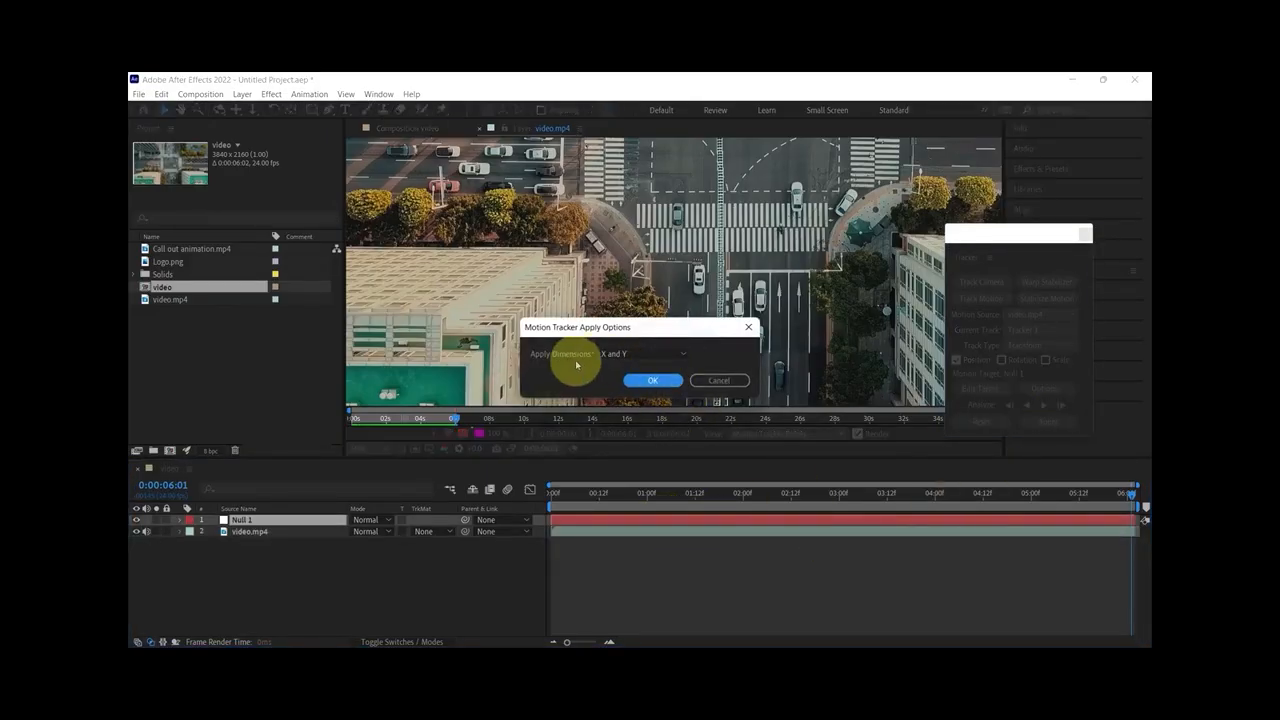
click(640, 356)
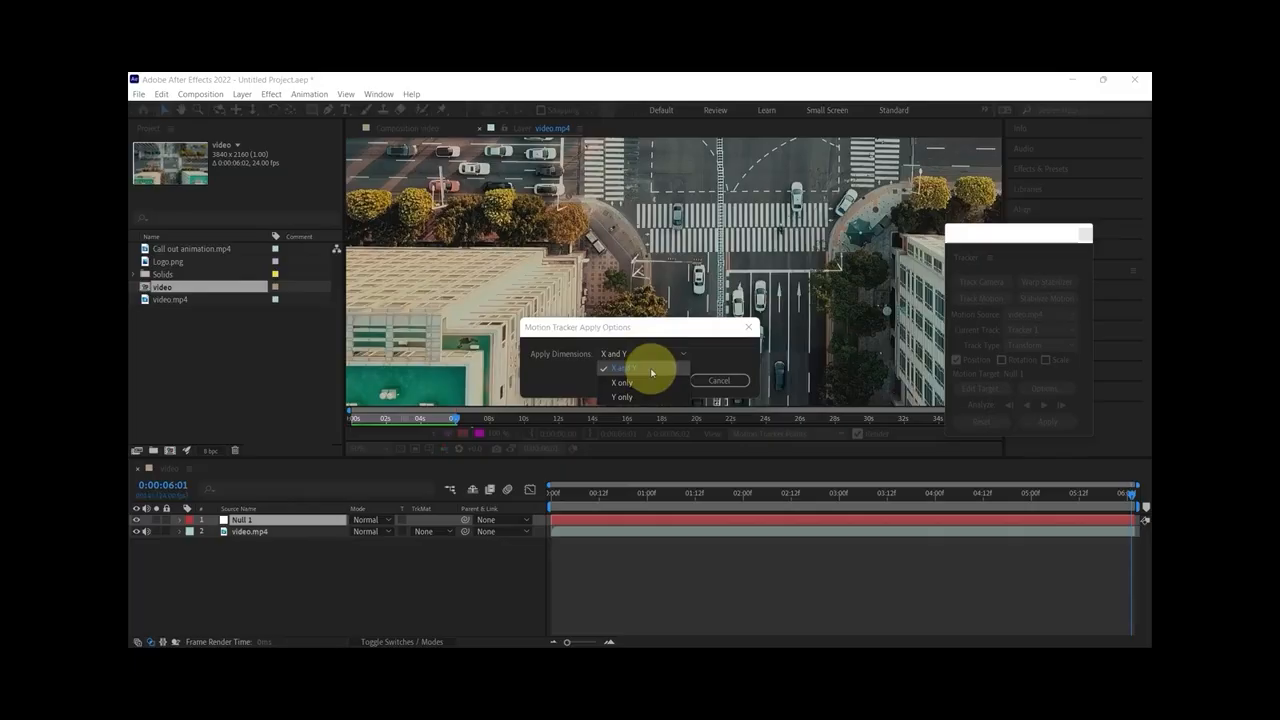
click(711, 369)
click(655, 378)
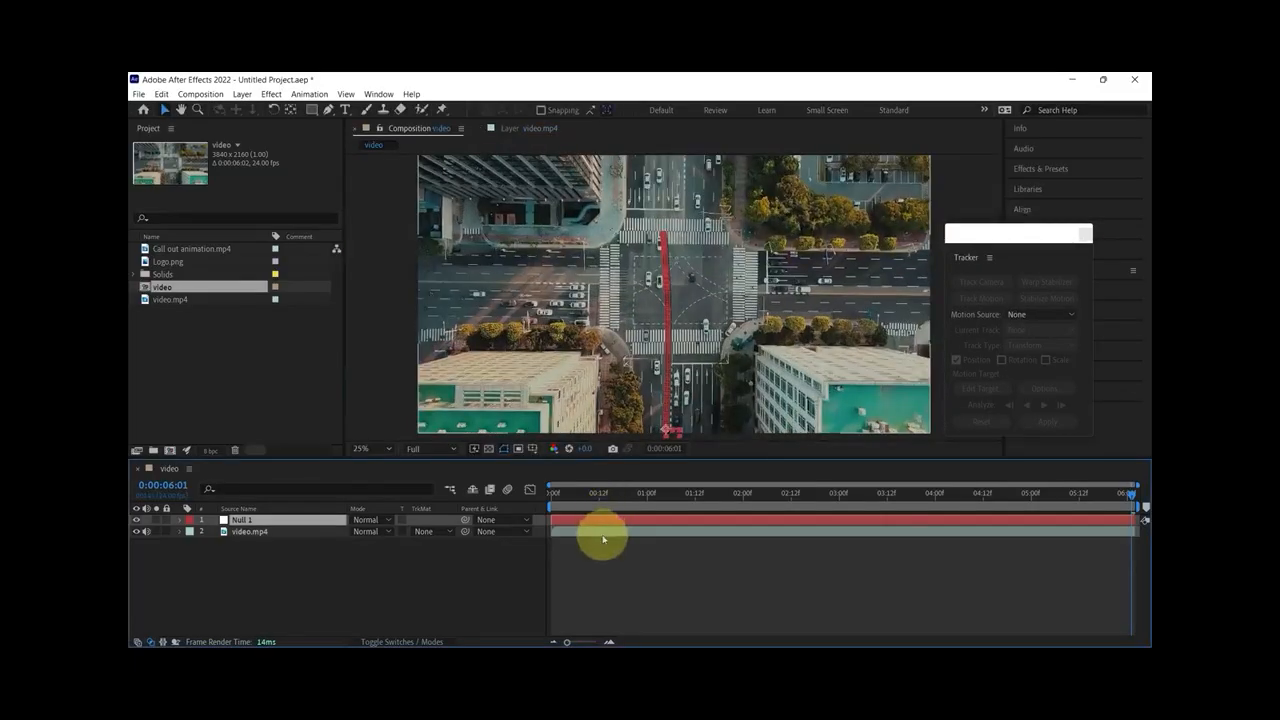
Examine the tracking keyframes on the Null 1 and video.mp4 layers and collapse them again
click(621, 531)
click(621, 520)
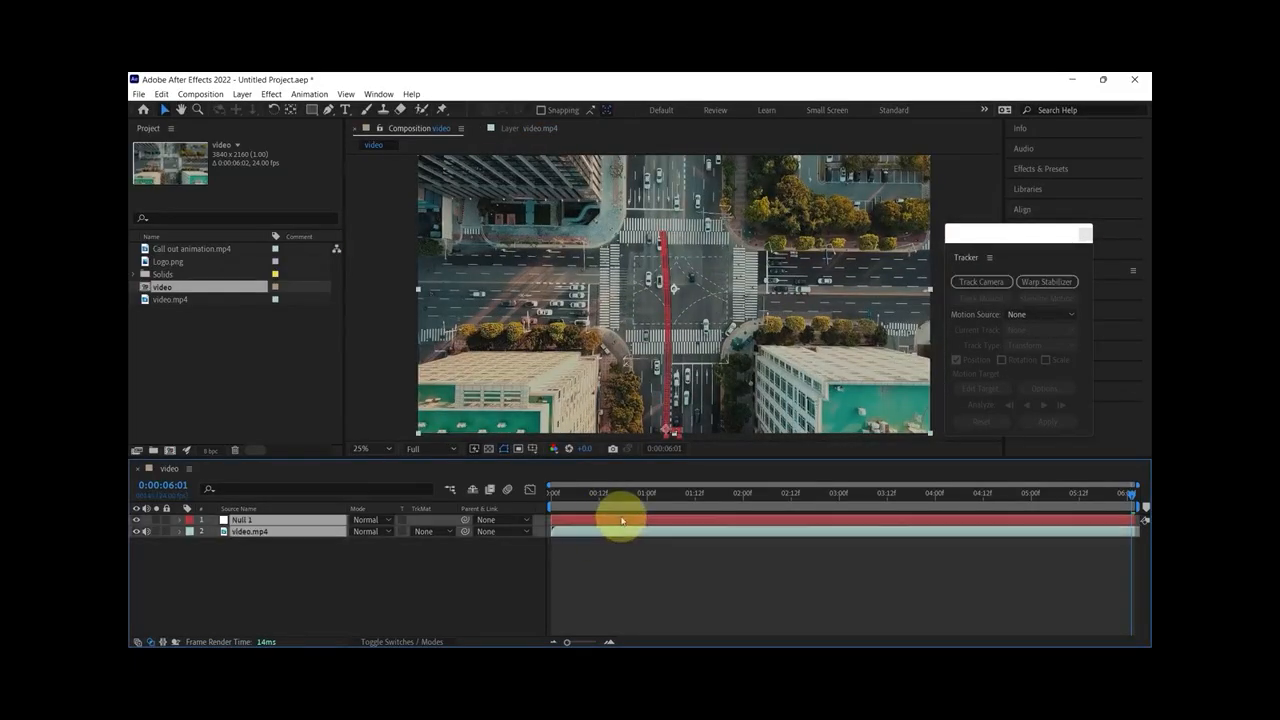
key(u)
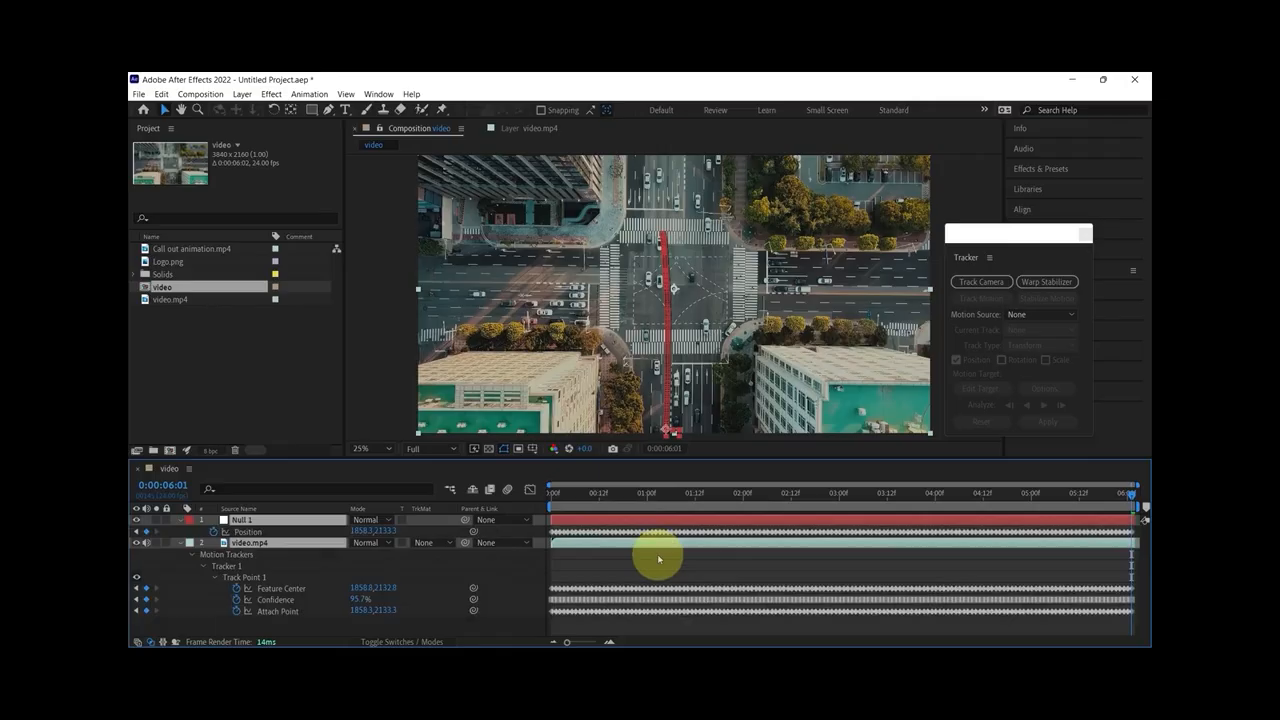
key(u)
click(667, 557)
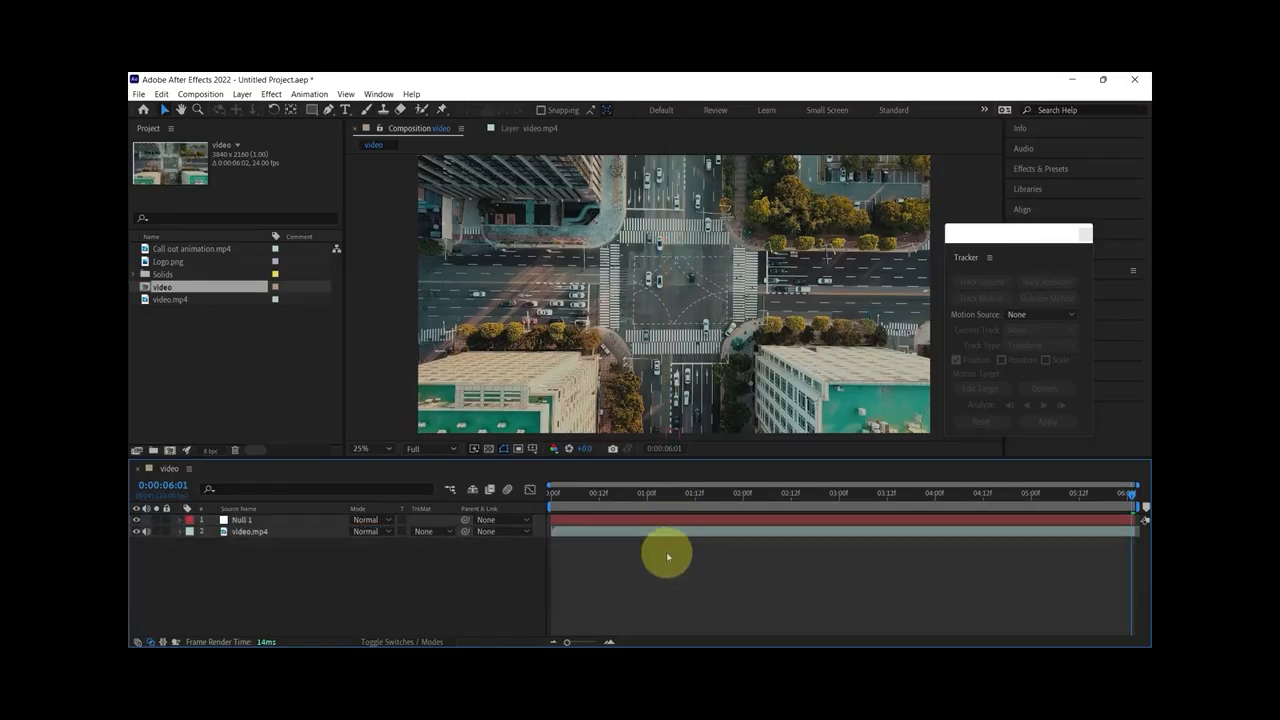
Add Call out animation.mp4 above Null 1 at the composition's start and move it over the tracked car
drag(578, 498, 540, 499)
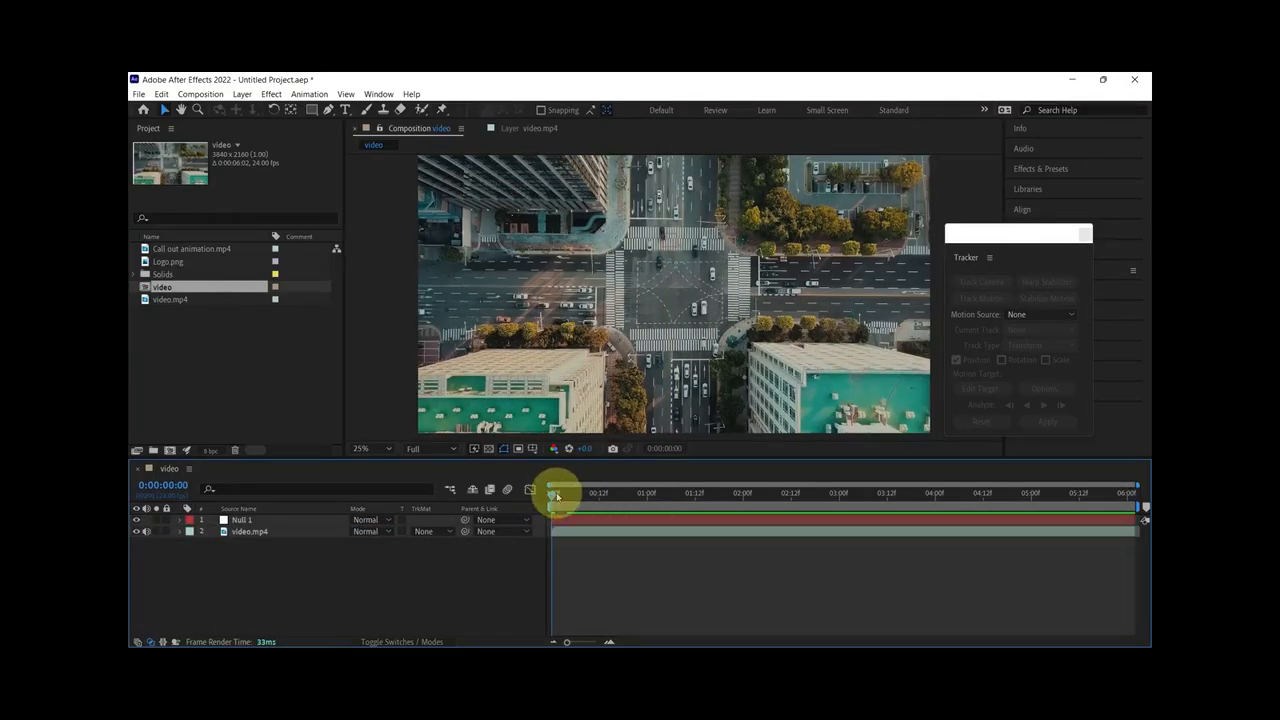
drag(200, 251, 255, 520)
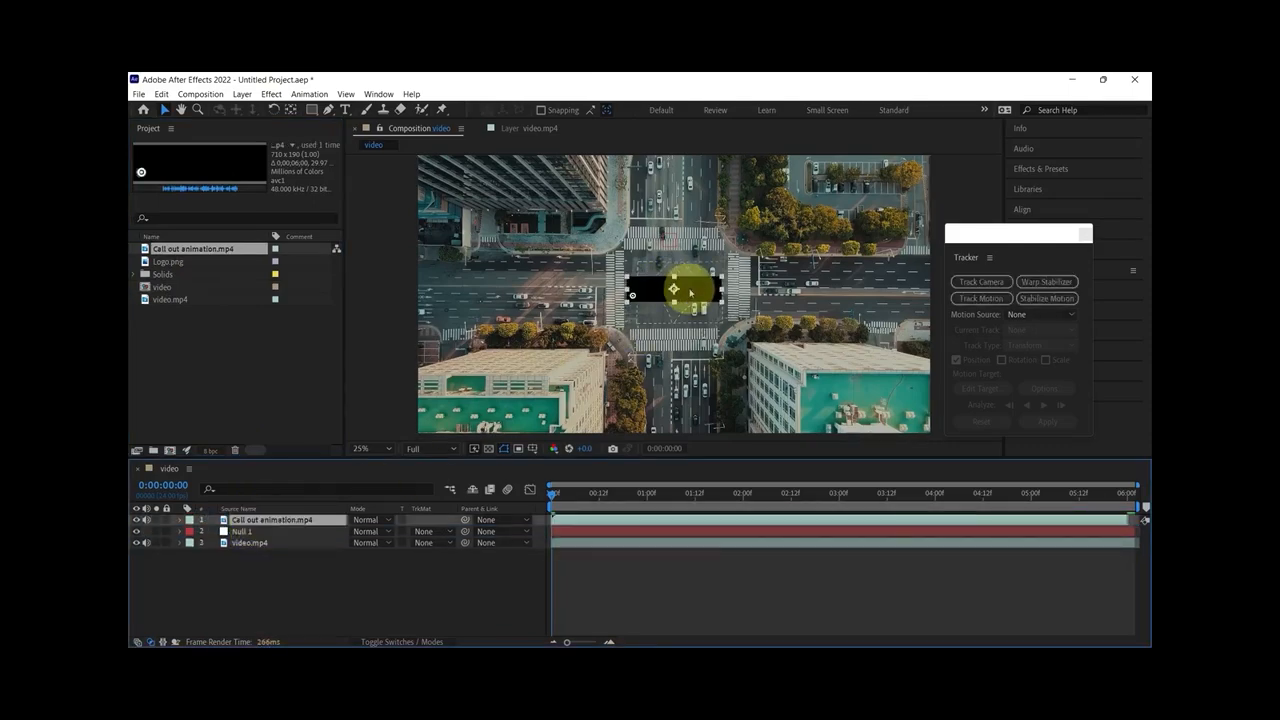
scroll(673, 265, up, 2)
drag(680, 316, 740, 188)
Scale down the callout and position it at 2043, 594 so its circle sits on the car
key(s)
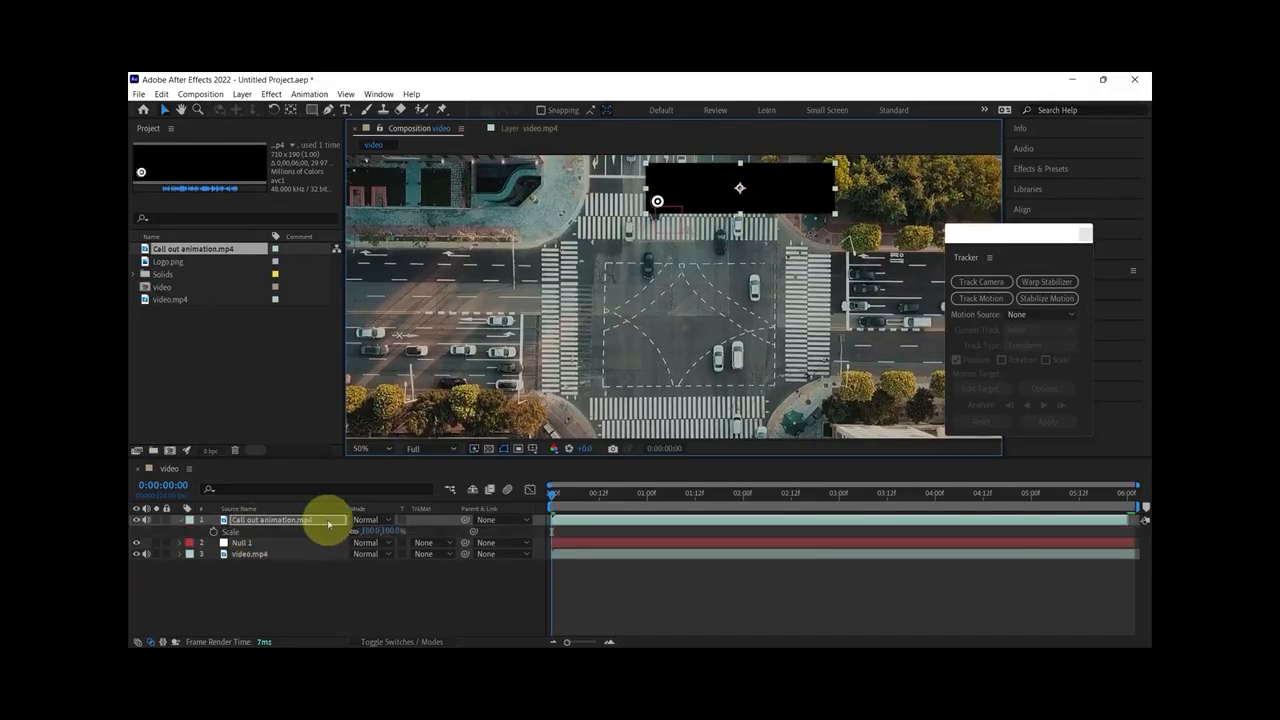
drag(372, 532, 320, 537)
key(p)
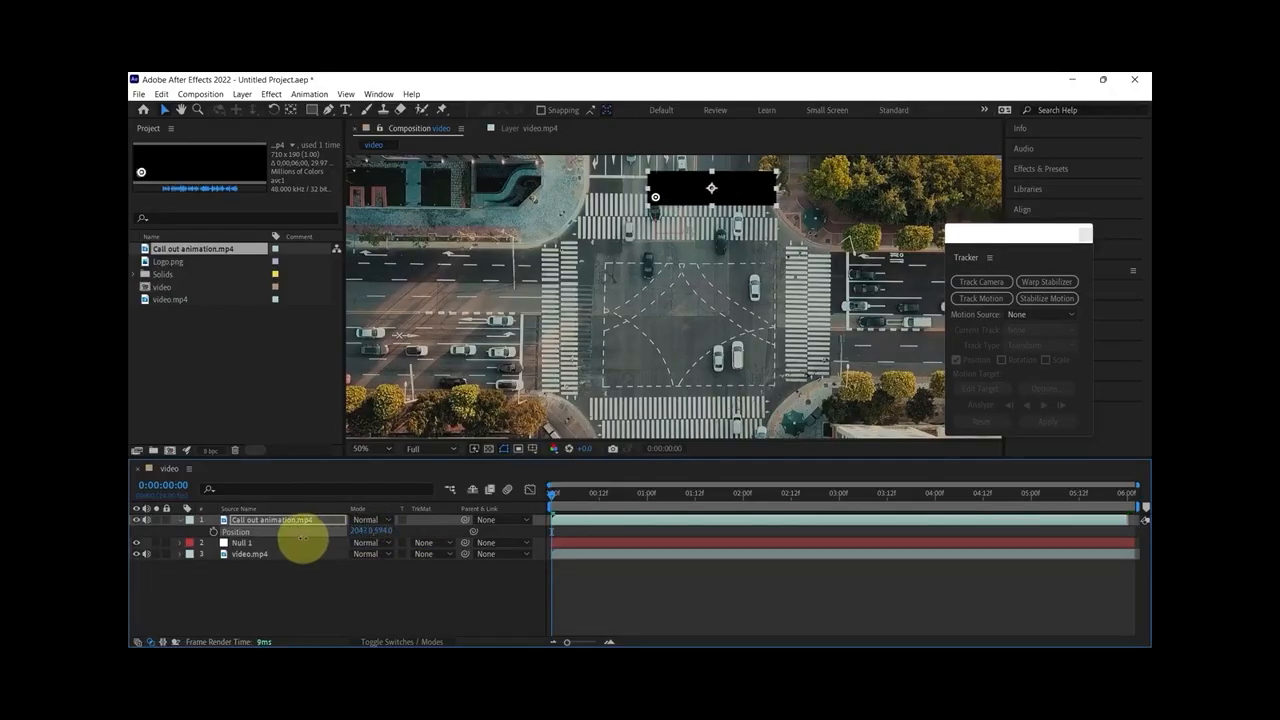
Set the callout layer's blending mode to Screen and parent it to Null 1
click(374, 520)
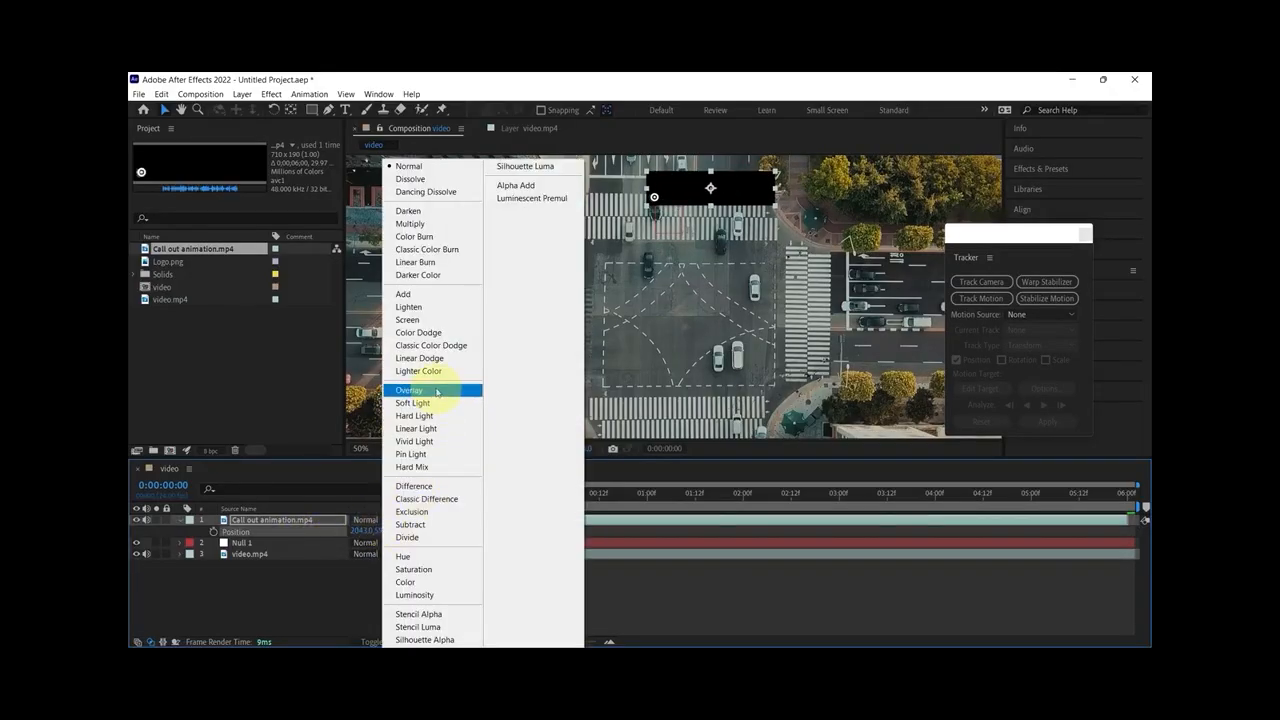
click(428, 320)
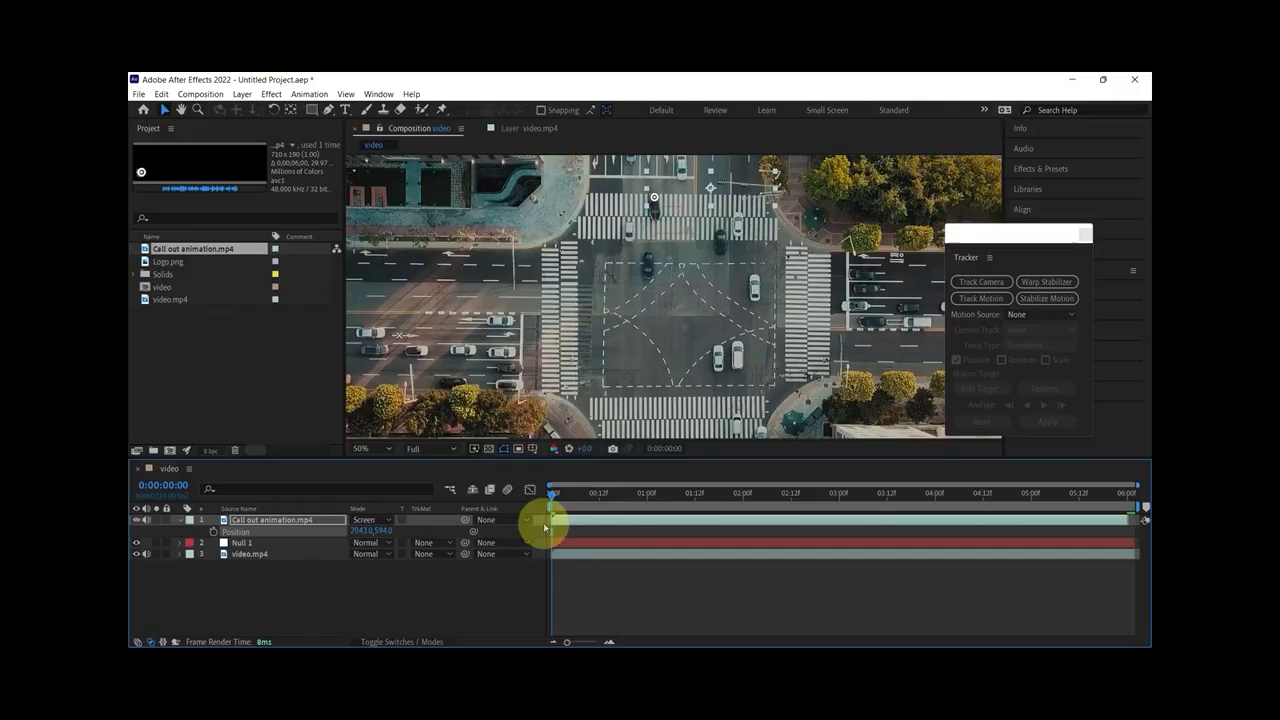
click(515, 519)
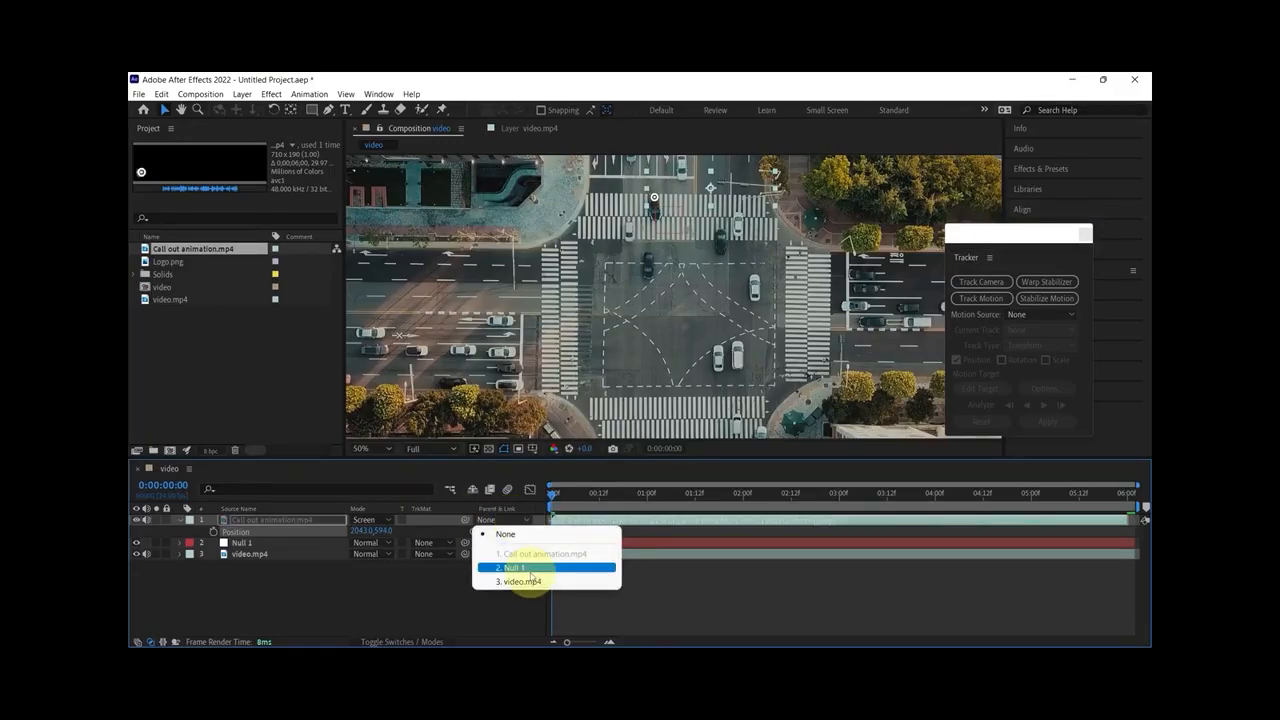
click(525, 568)
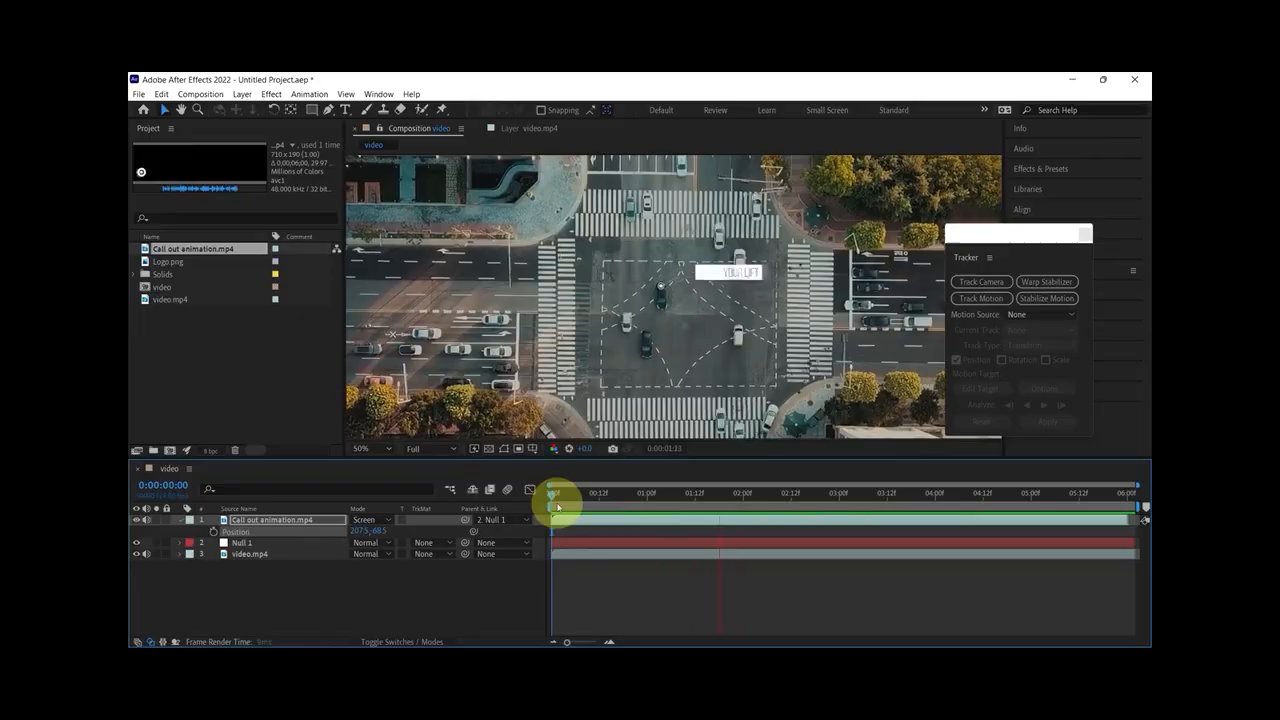
Preview the callout following the car and add a position keyframe to the callout at 0:00:05:15
scroll(720, 277, down, 2)
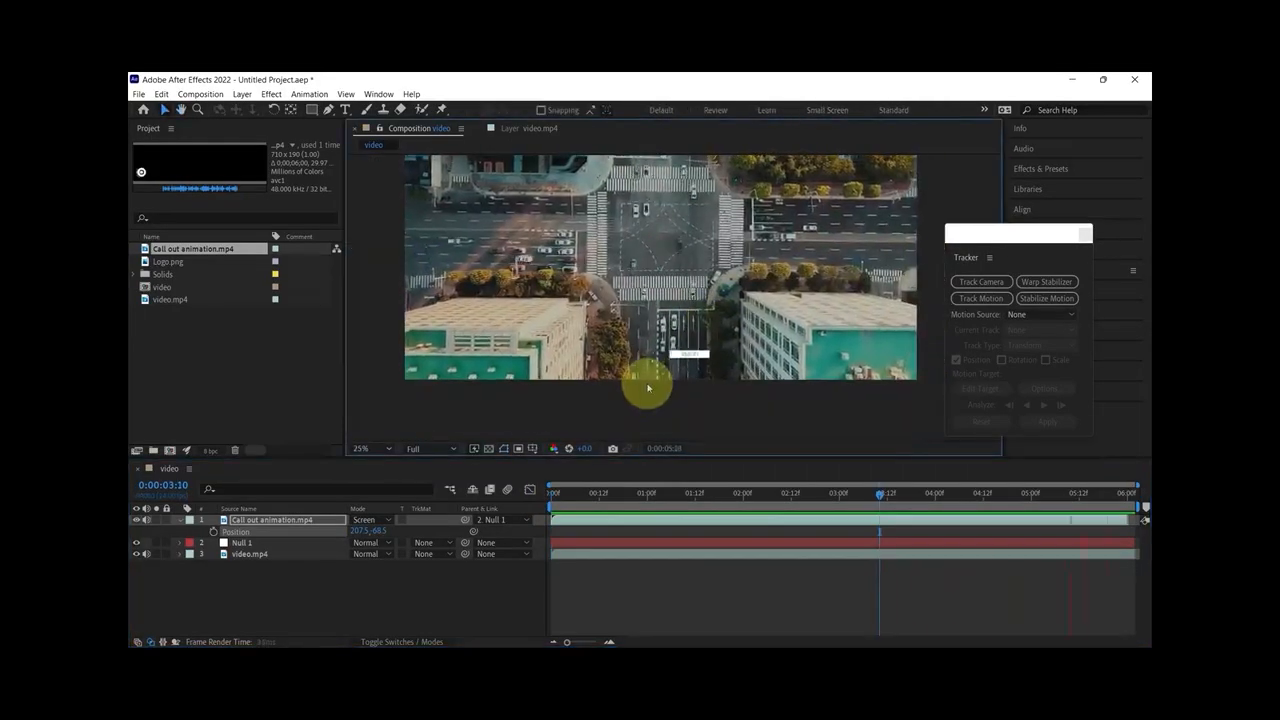
key(space)
drag(1062, 495, 1093, 500)
scroll(586, 357, up, 2)
scroll(626, 357, up, 2)
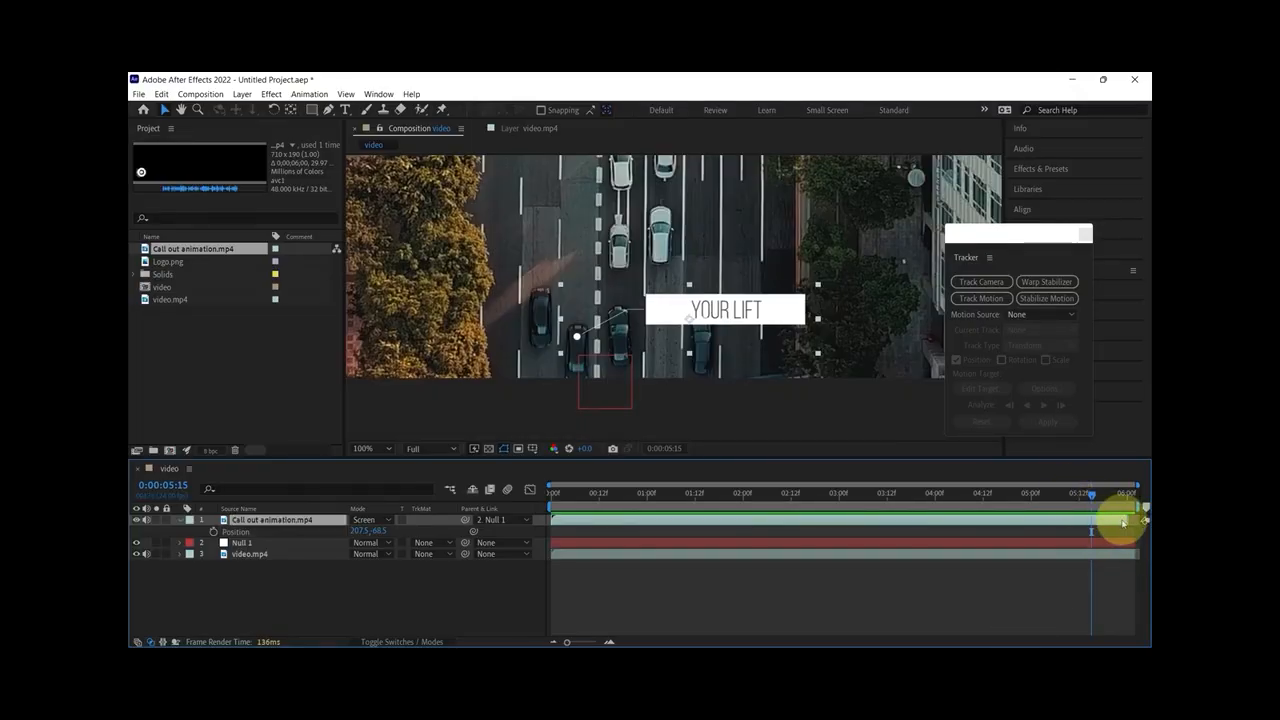
click(1089, 542)
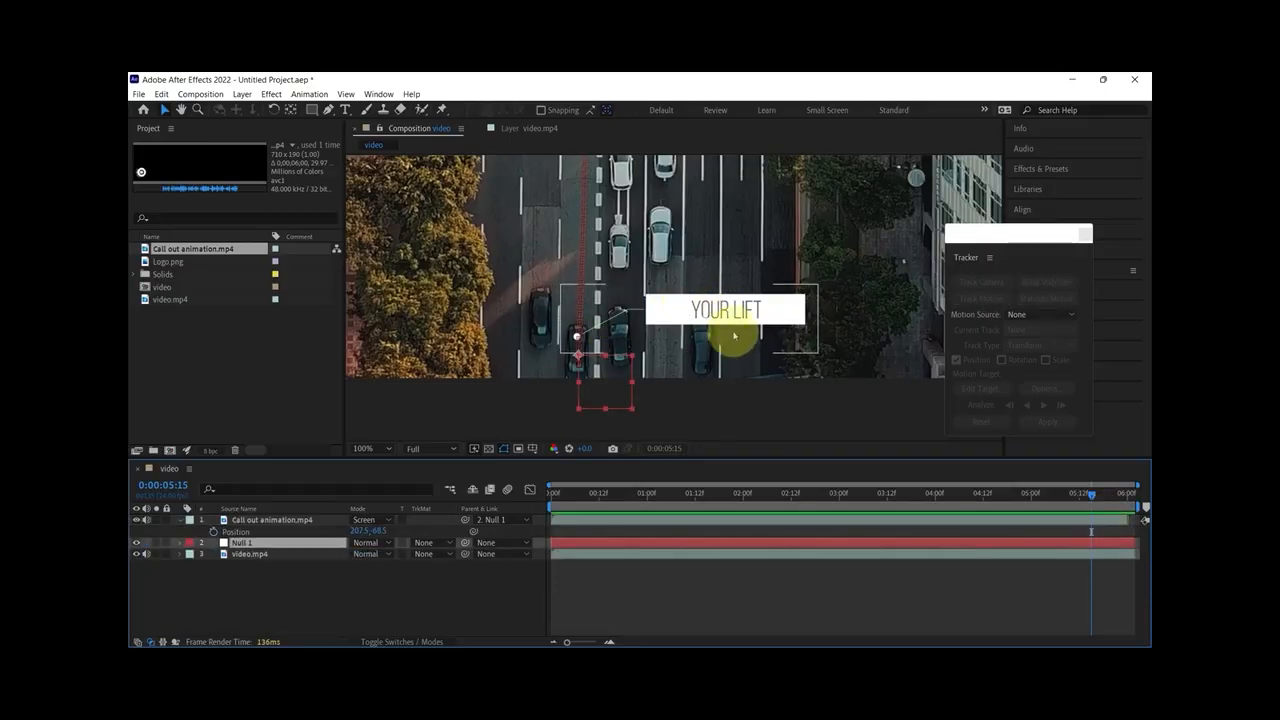
click(212, 531)
Keyframe the callout lower toward the frame's bottom edge at 0:00:05:23 and apply Easy Ease to both position keyframes
drag(1092, 497, 1125, 495)
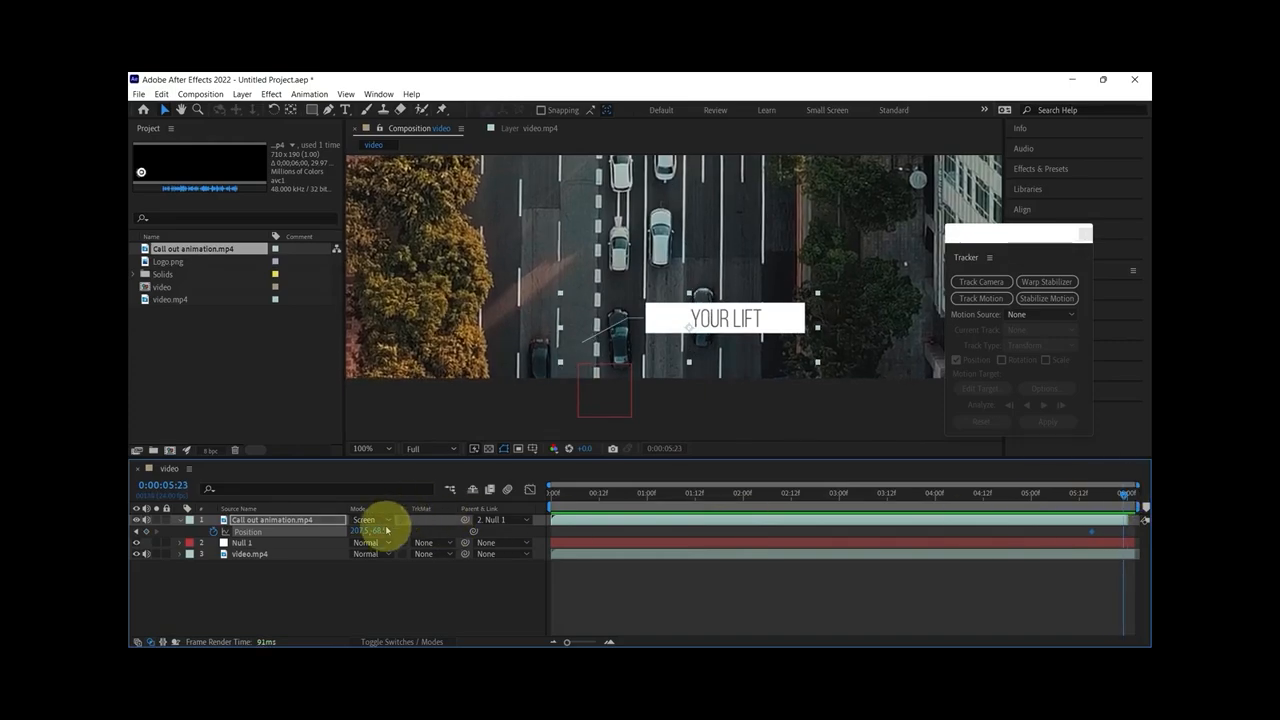
drag(381, 532, 450, 494)
drag(455, 507, 455, 510)
mouse_move(1122, 496)
mouse_down()
mouse_move(1052, 517)
mouse_move(1121, 519)
mouse_up()
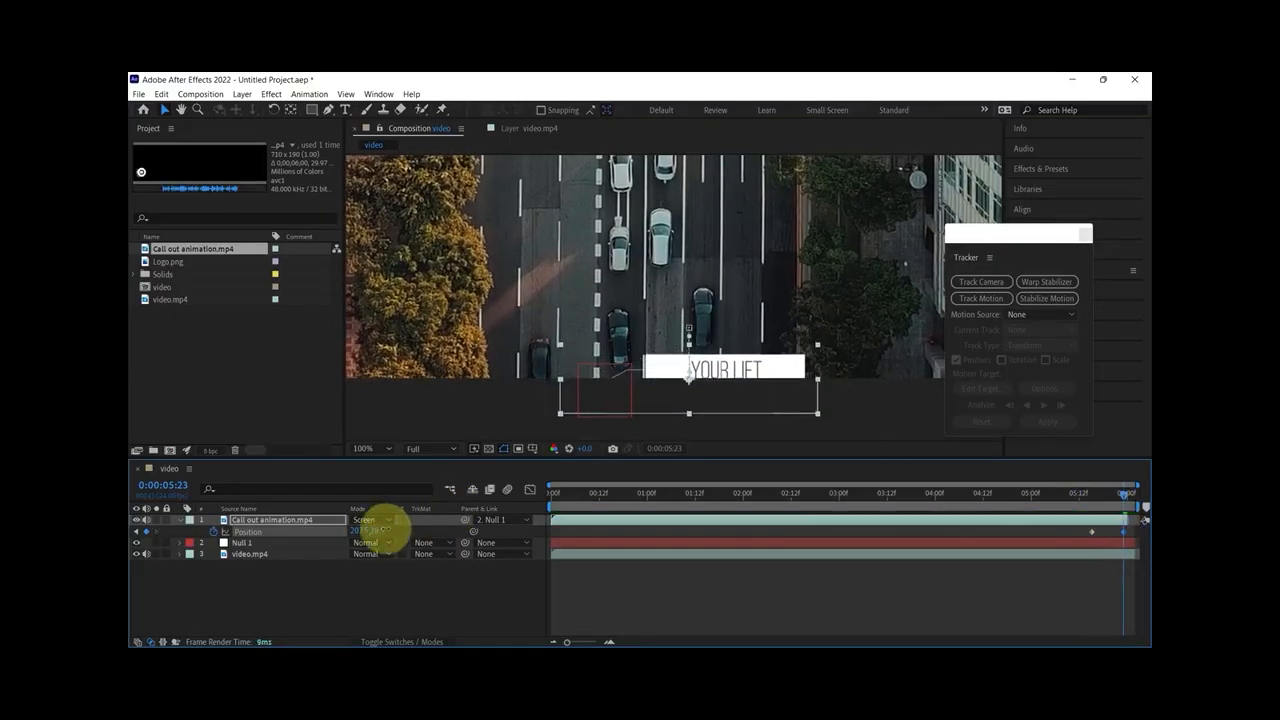
drag(1098, 494, 1089, 533)
click(1076, 537)
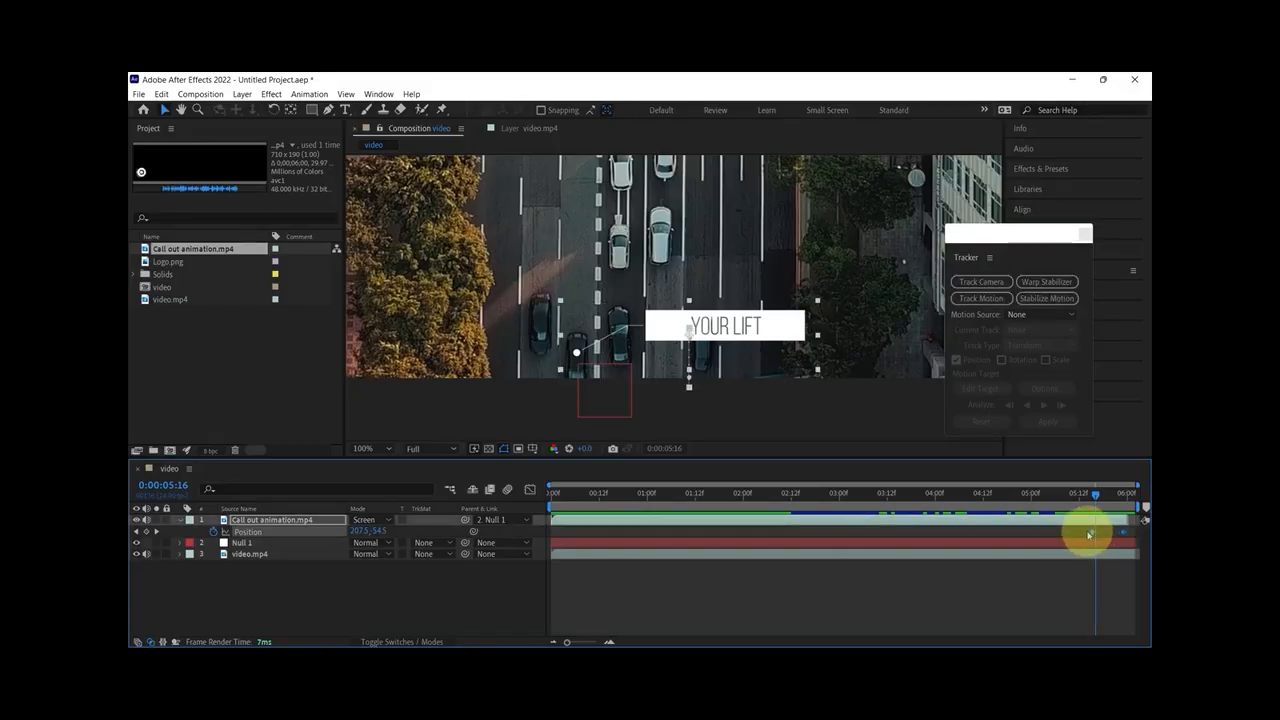
Preview the tracked callout from the start of the composition and collapse its keyframes
scroll(628, 286, down, 6)
scroll(648, 224, up, 2)
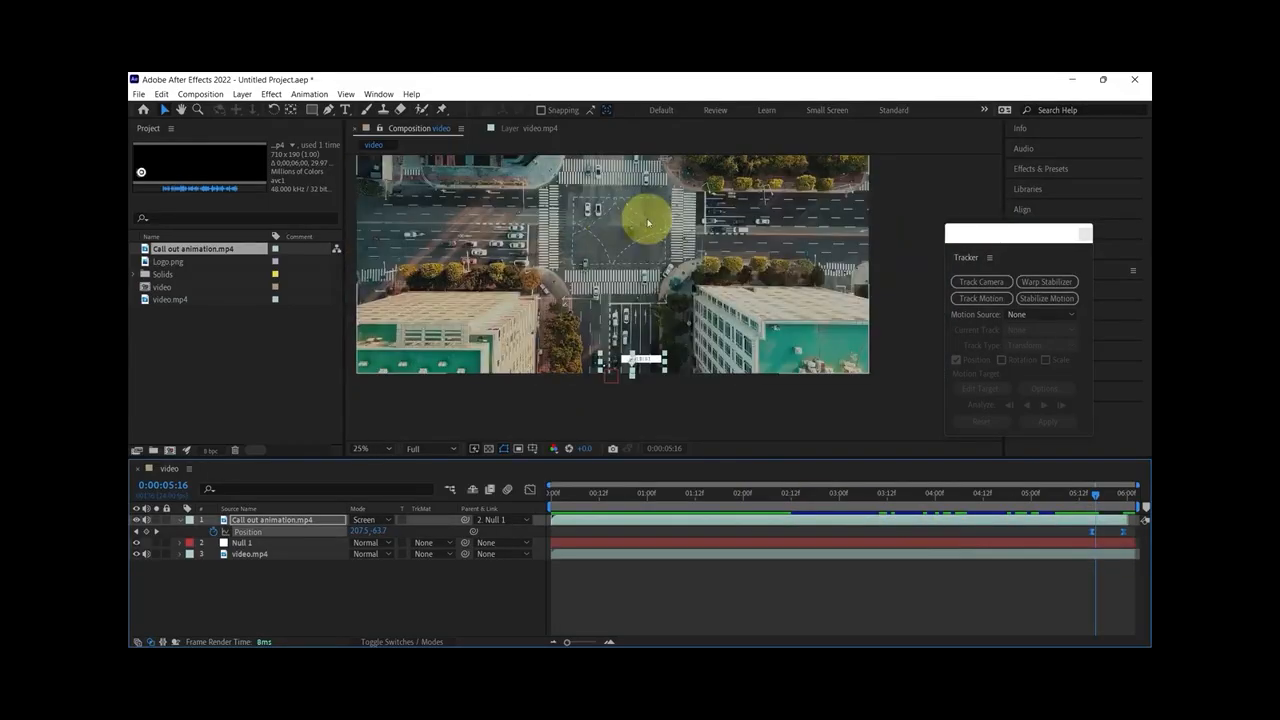
key(Home)
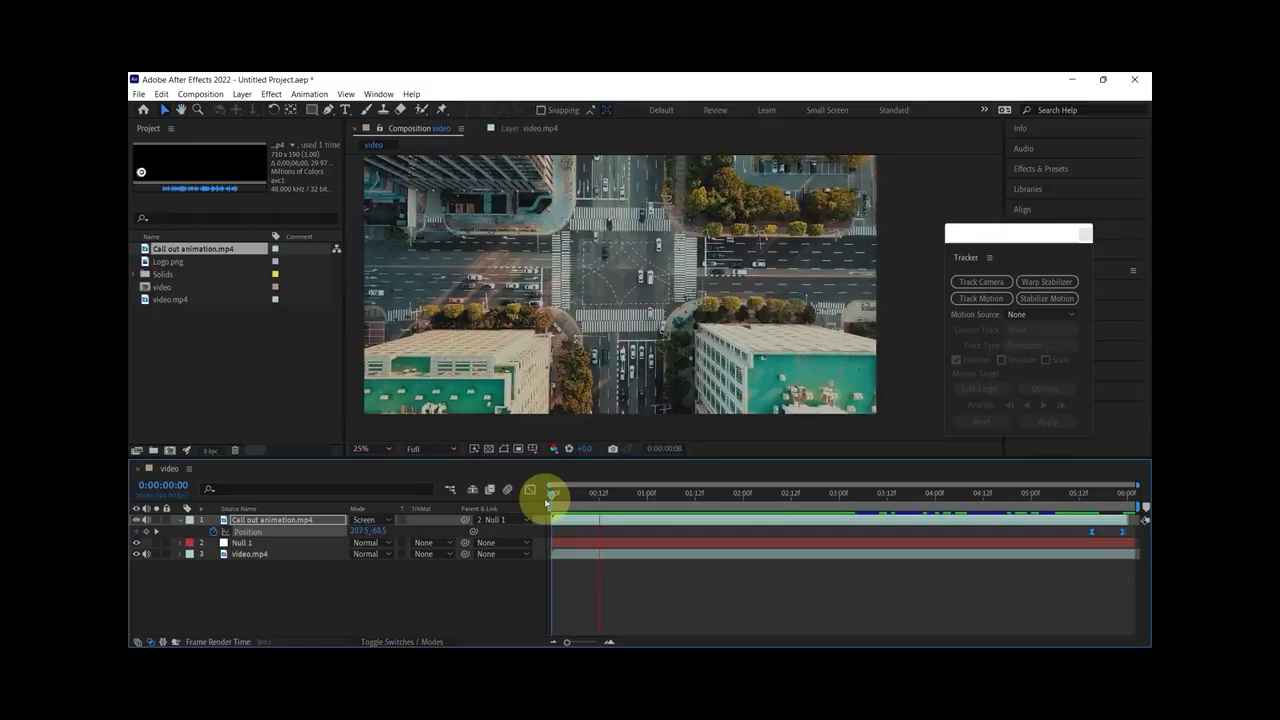
key(space)
key(u)
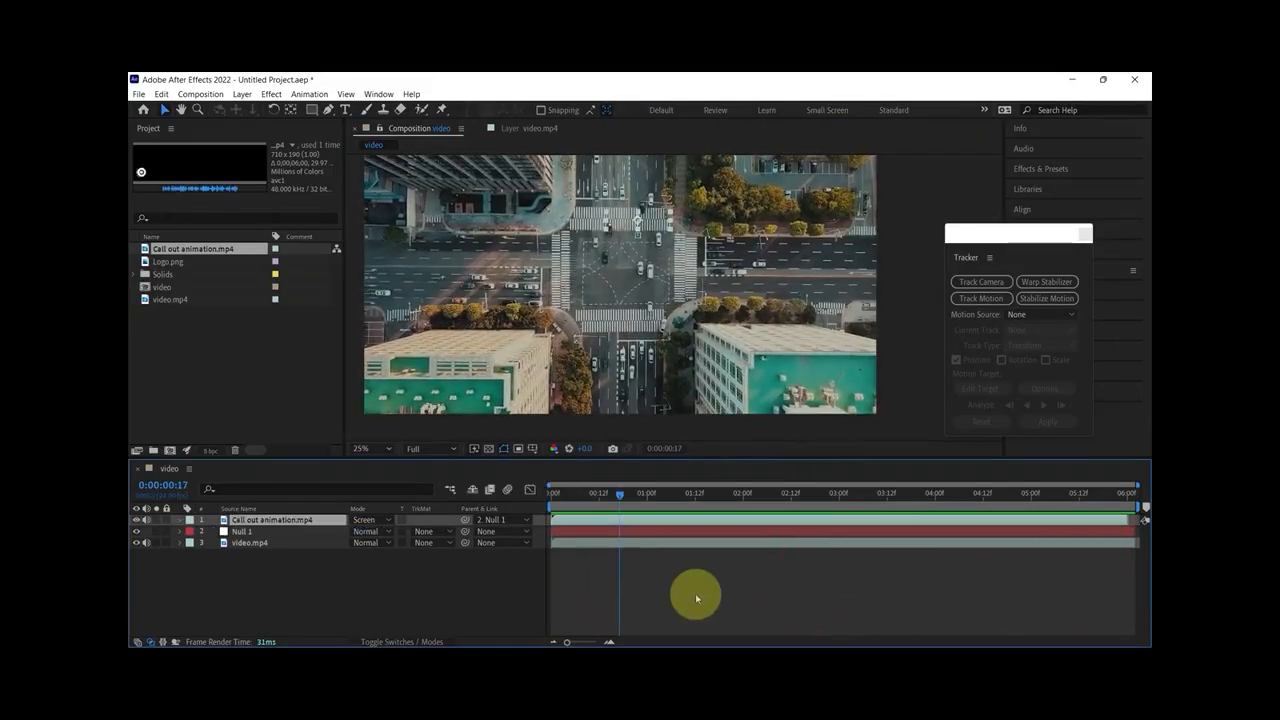
click(696, 597)
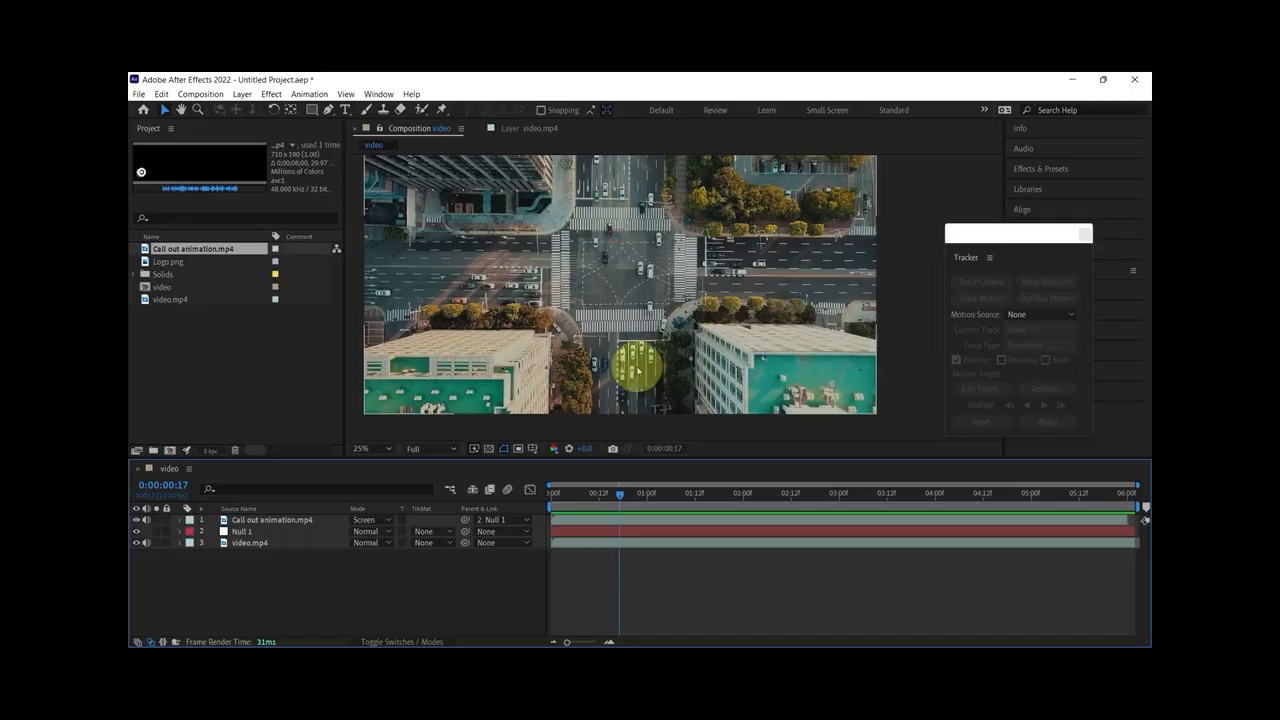
Start a new motion track on video.mp4 from the first frame with Position, Rotation and Scale enabled
click(264, 545)
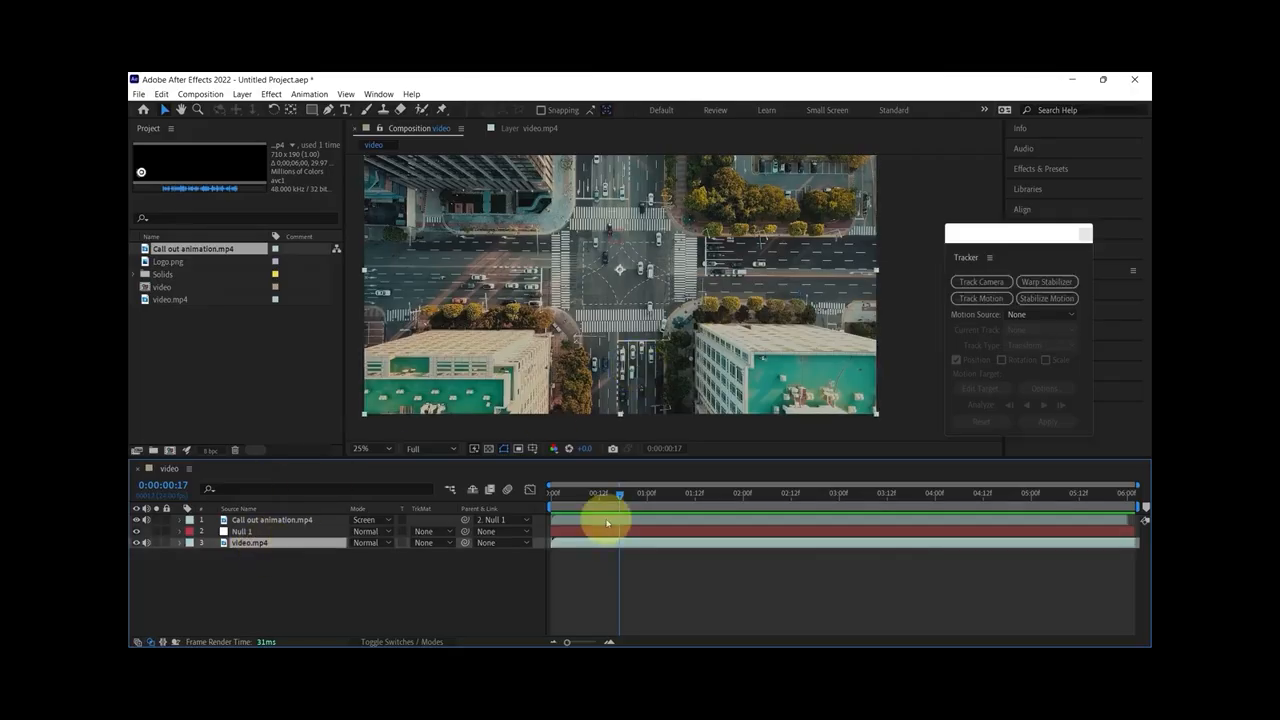
drag(572, 498, 551, 494)
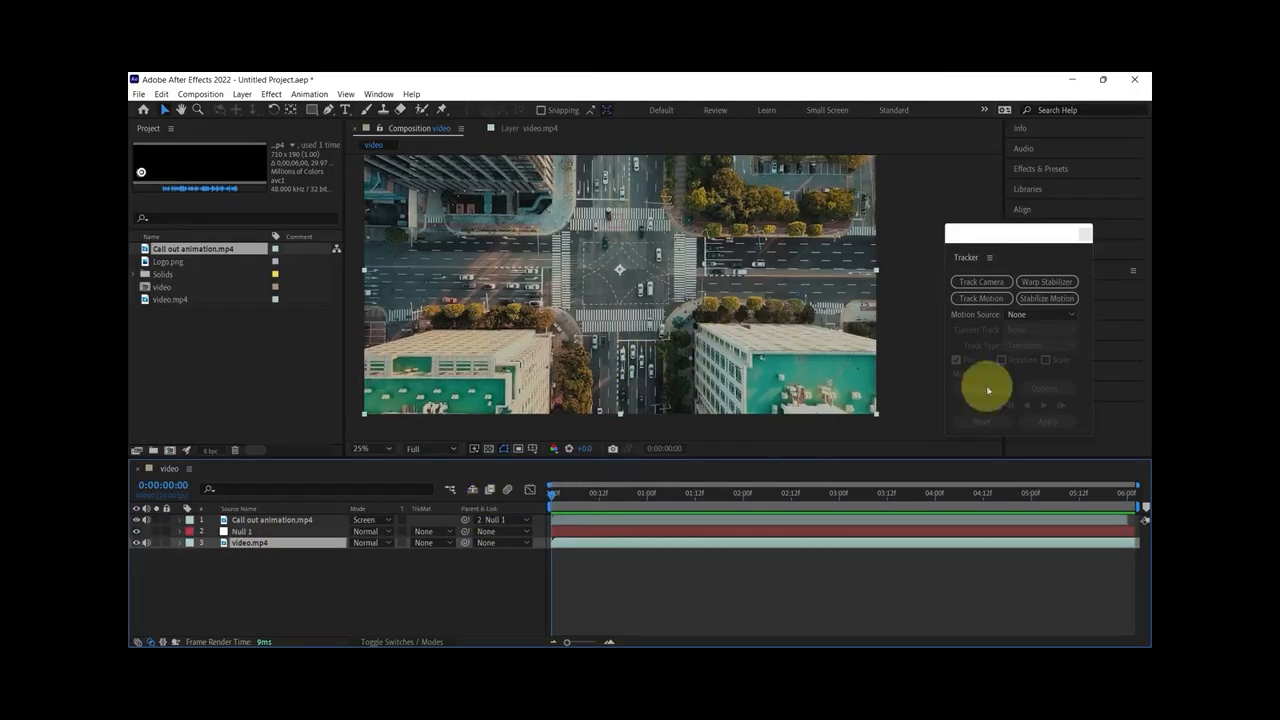
click(1001, 300)
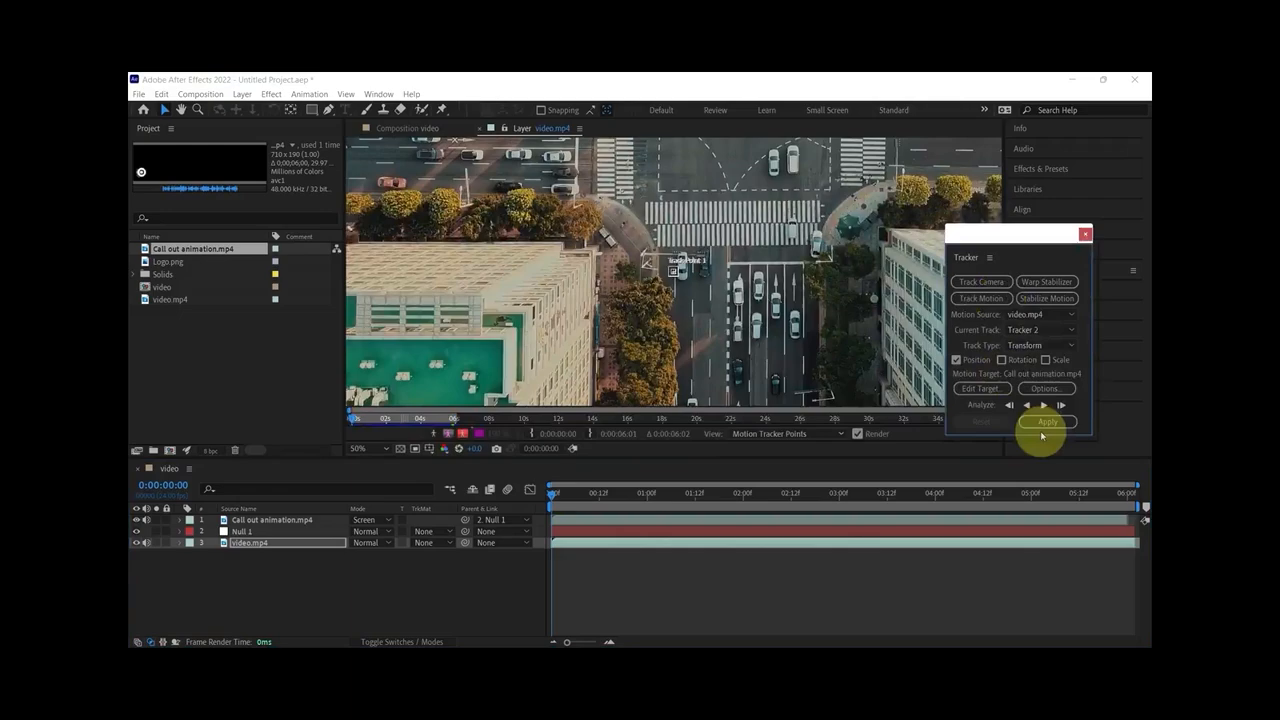
click(1008, 361)
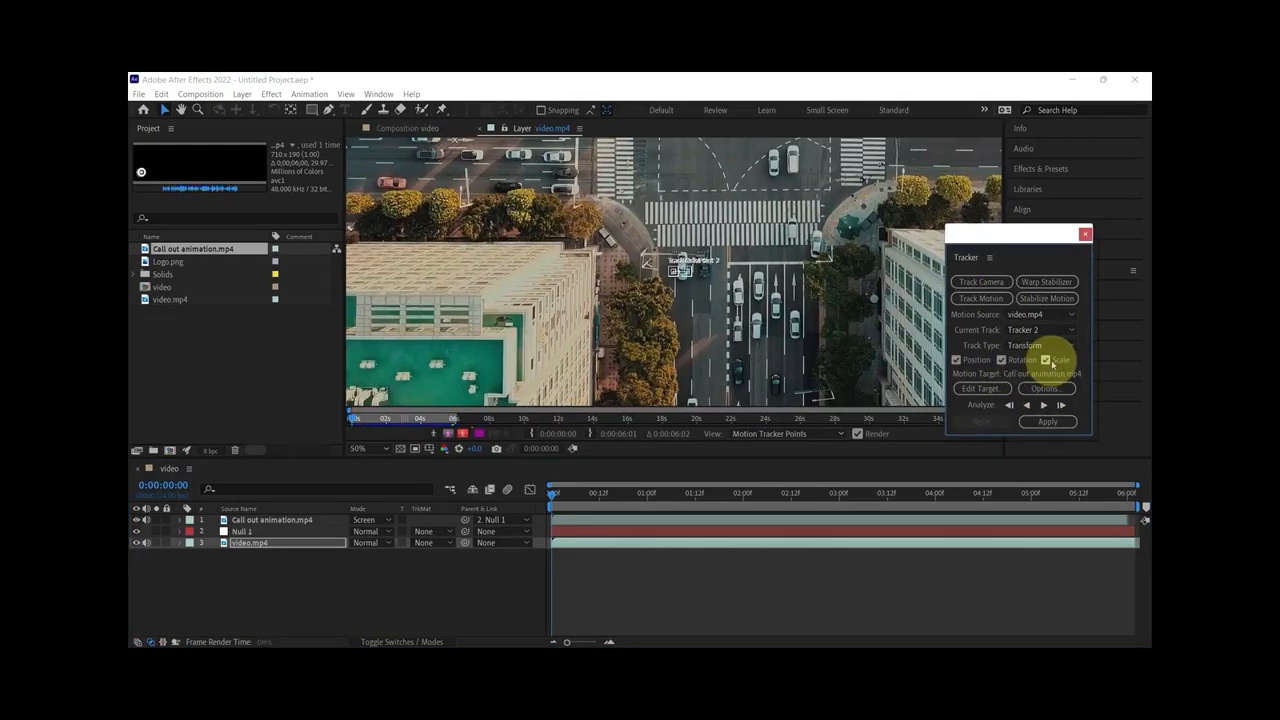
Place Track Point 1 on the paved corner beside the upper-left crosswalks of the intersection
scroll(679, 287, up, 1)
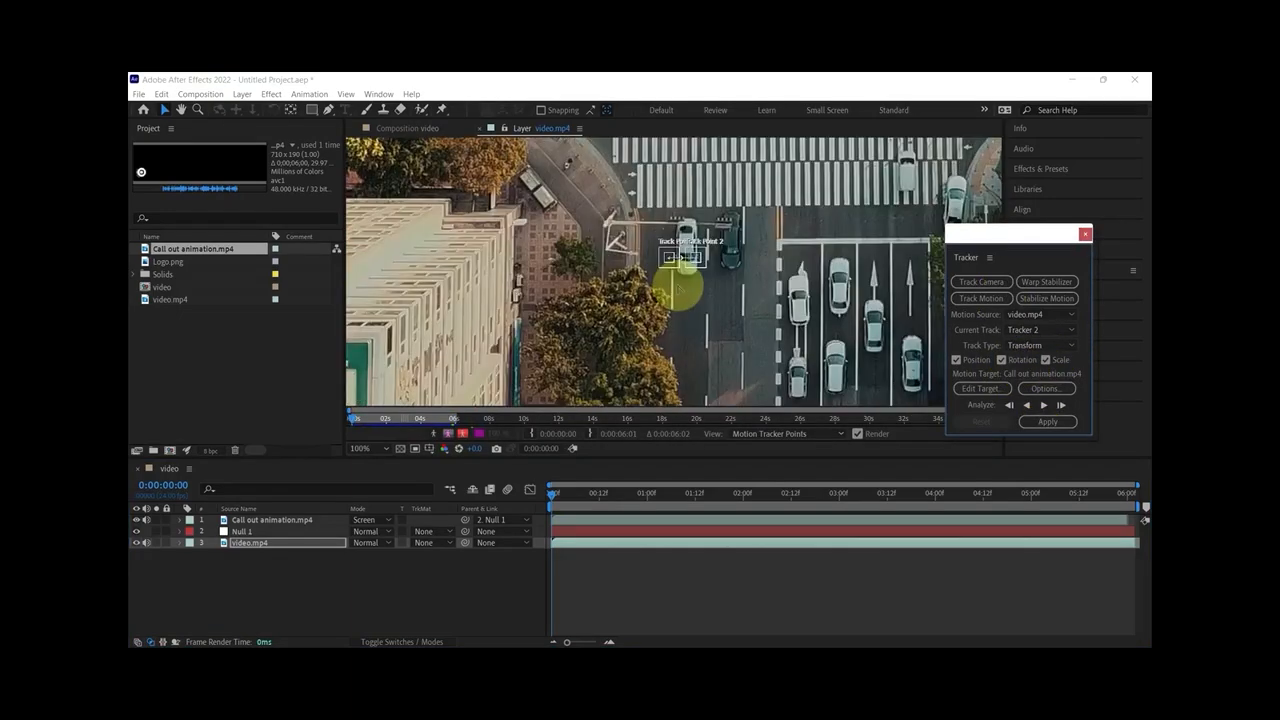
scroll(684, 295, down, 1)
drag(752, 208, 737, 292)
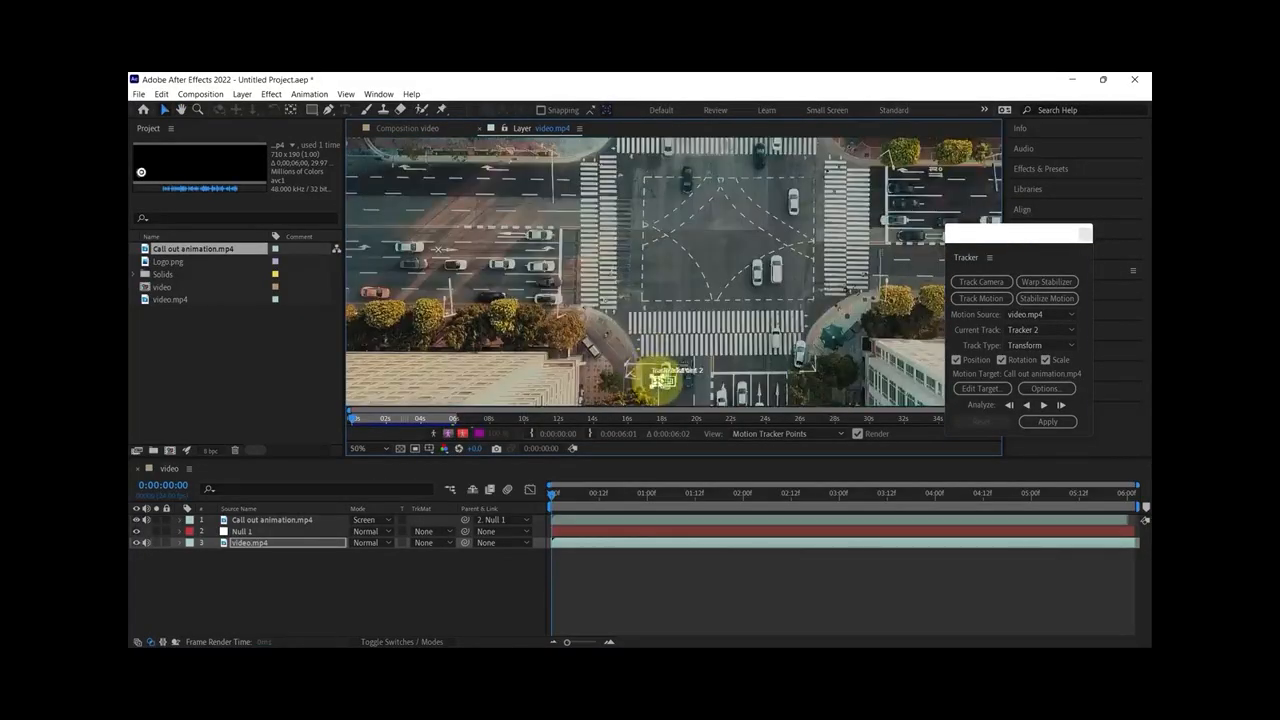
scroll(650, 375, up, 1)
drag(650, 376, 660, 228)
drag(1016, 236, 1060, 239)
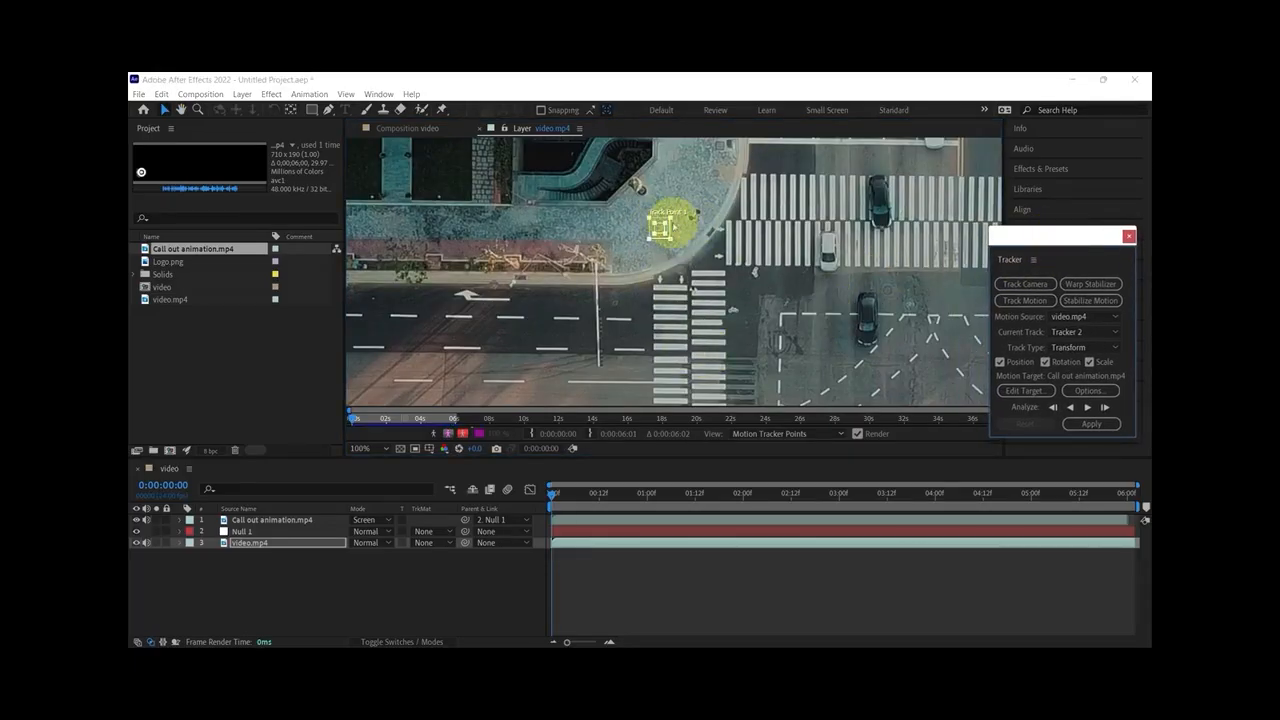
click(660, 224)
mouse_move(686, 213)
mouse_down()
mouse_move(667, 221)
mouse_move(688, 206)
mouse_up()
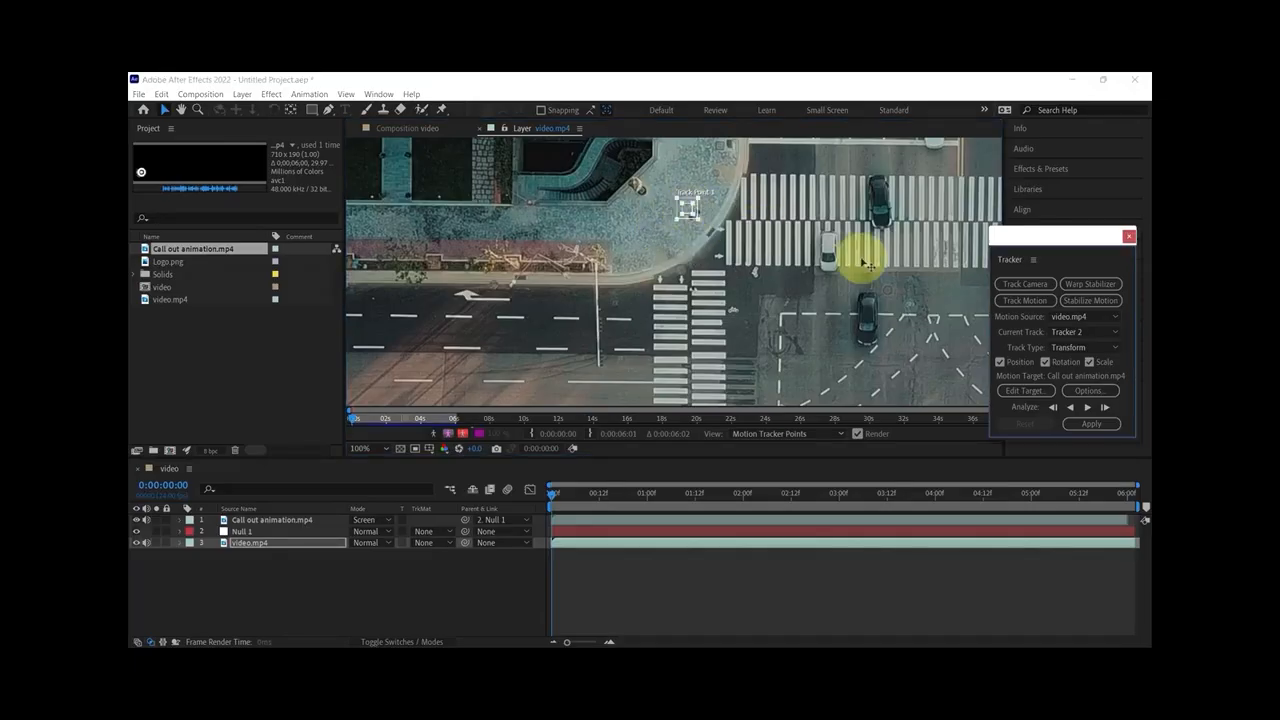
Place Track Point 2 at the right-hand end of the upper crosswalks, across the road from and level with Track Point 1
drag(885, 282, 560, 221)
scroll(678, 325, down, 1)
drag(750, 356, 771, 246)
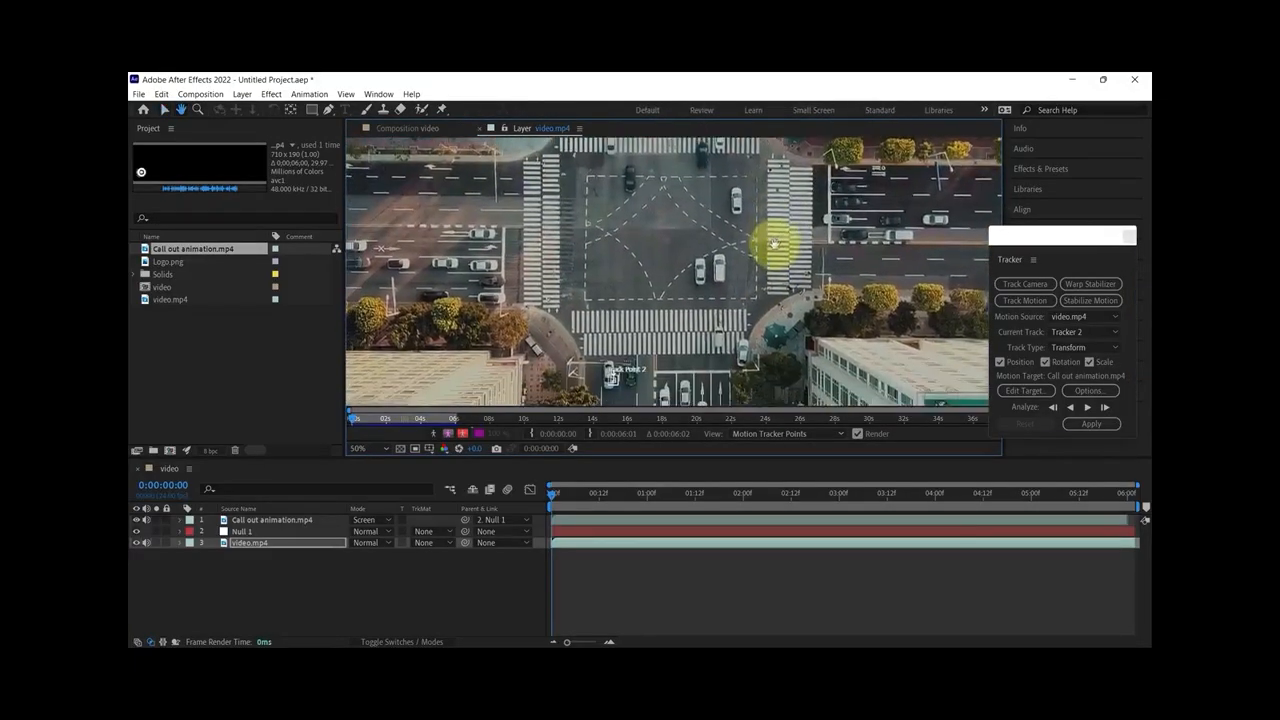
scroll(637, 366, up, 1)
drag(660, 359, 680, 326)
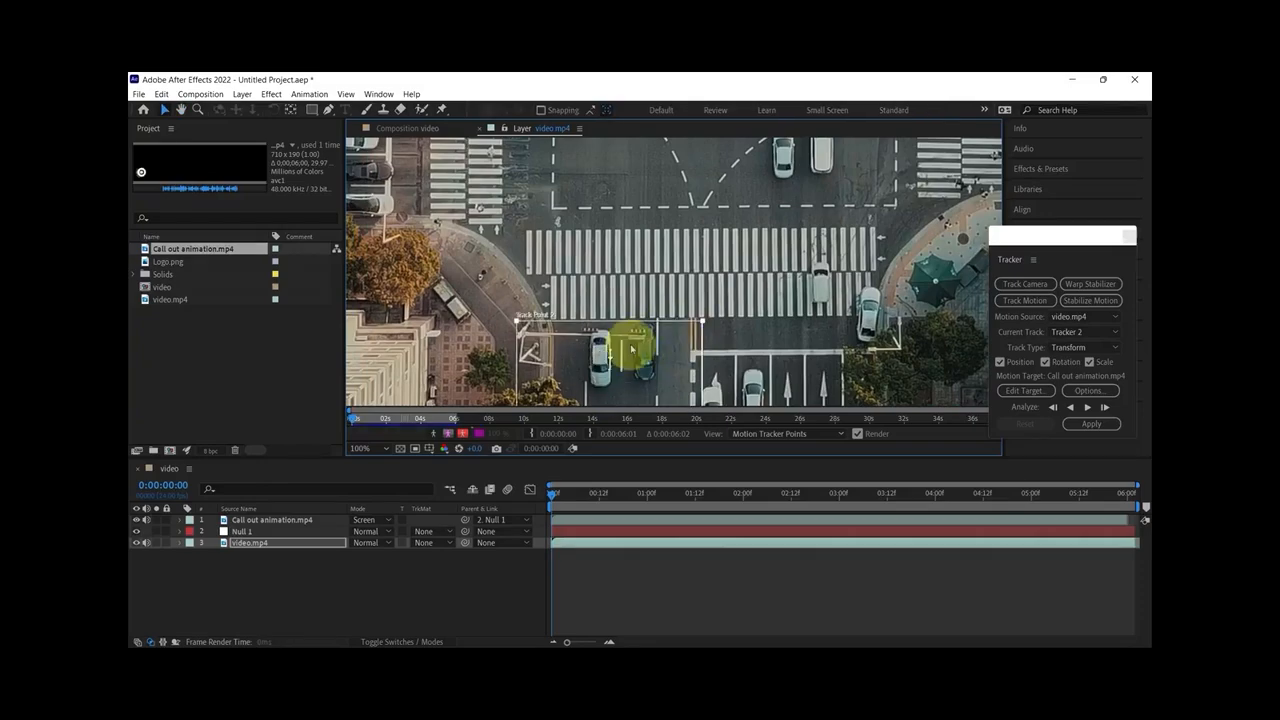
scroll(612, 364, up, 1)
drag(615, 366, 834, 204)
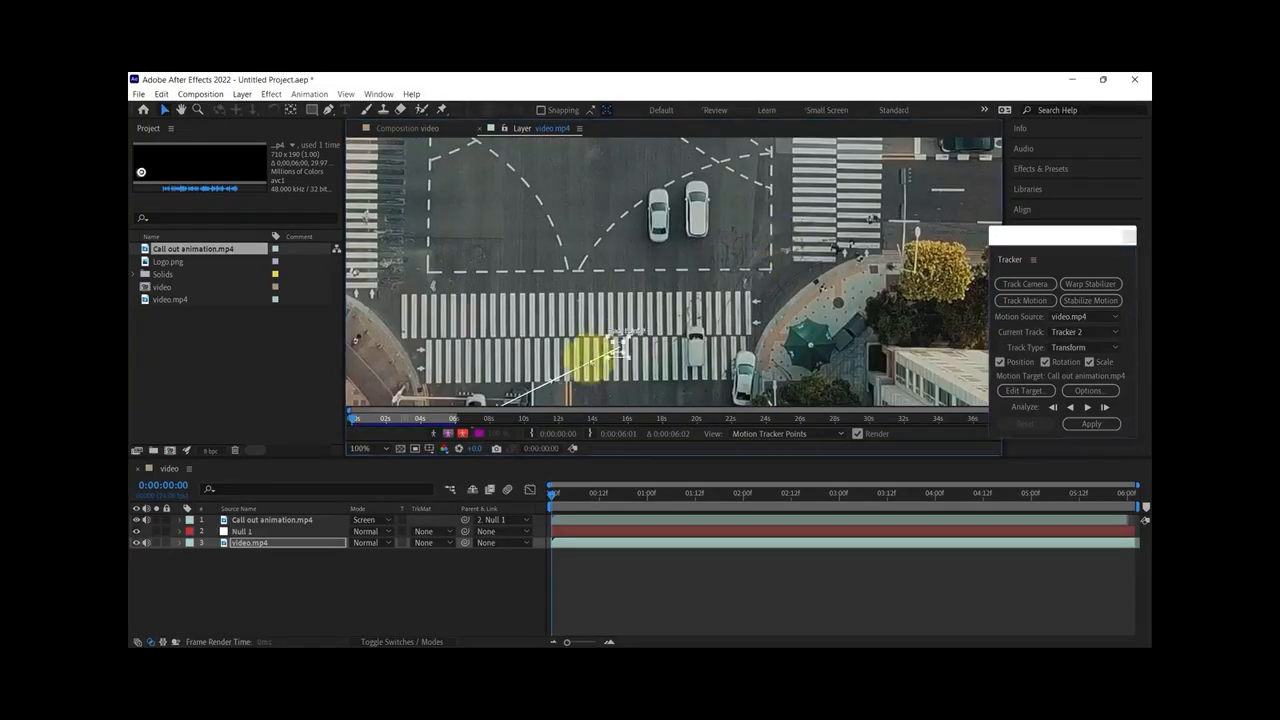
scroll(605, 362, up, 1)
drag(634, 330, 686, 343)
scroll(817, 210, down, 1)
drag(817, 211, 748, 303)
drag(688, 375, 870, 172)
drag(870, 172, 660, 332)
drag(660, 332, 784, 148)
scroll(583, 163, up, 2)
scroll(661, 253, down, 3)
drag(628, 388, 563, 188)
scroll(561, 197, up, 3)
scroll(563, 188, down, 4)
scroll(575, 205, up, 3)
scroll(583, 213, down, 2)
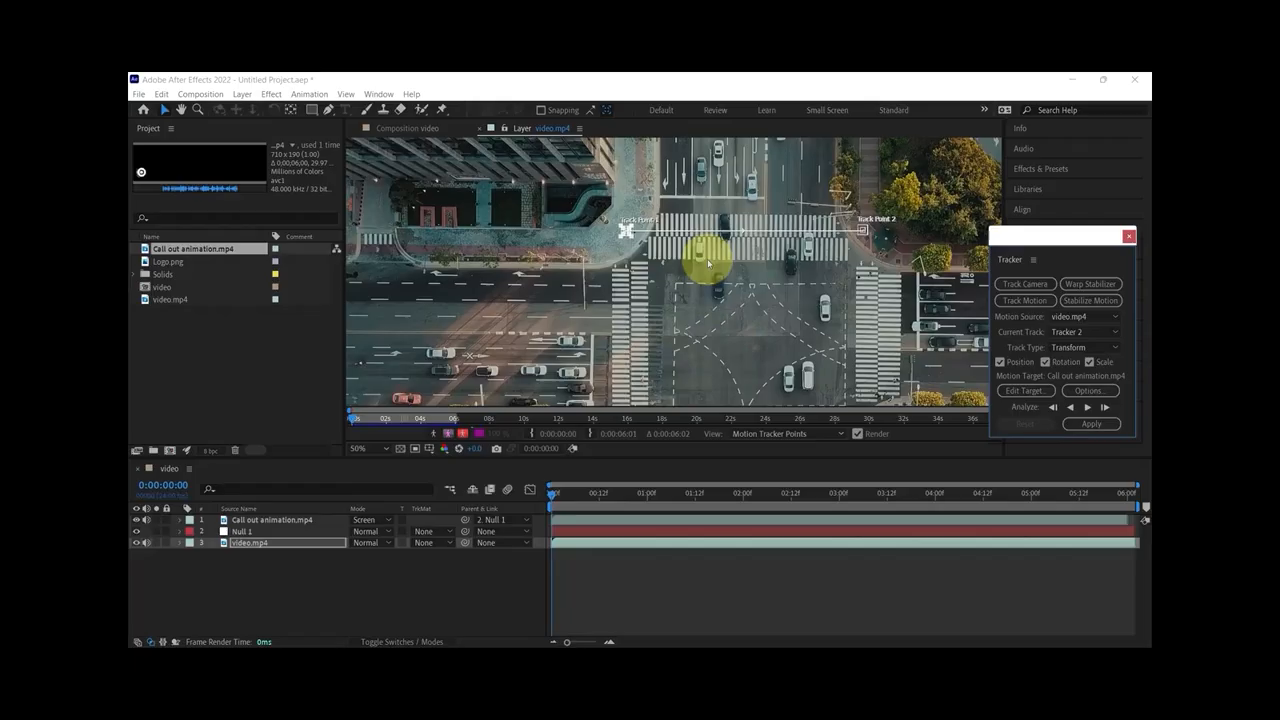
scroll(782, 298, down, 1)
Add Logo.png as the top layer at the first frame, scale it to 14%, and move it just left of the intersection
mouse_move(552, 500)
mouse_down()
mouse_move(1114, 503)
mouse_move(529, 508)
mouse_up()
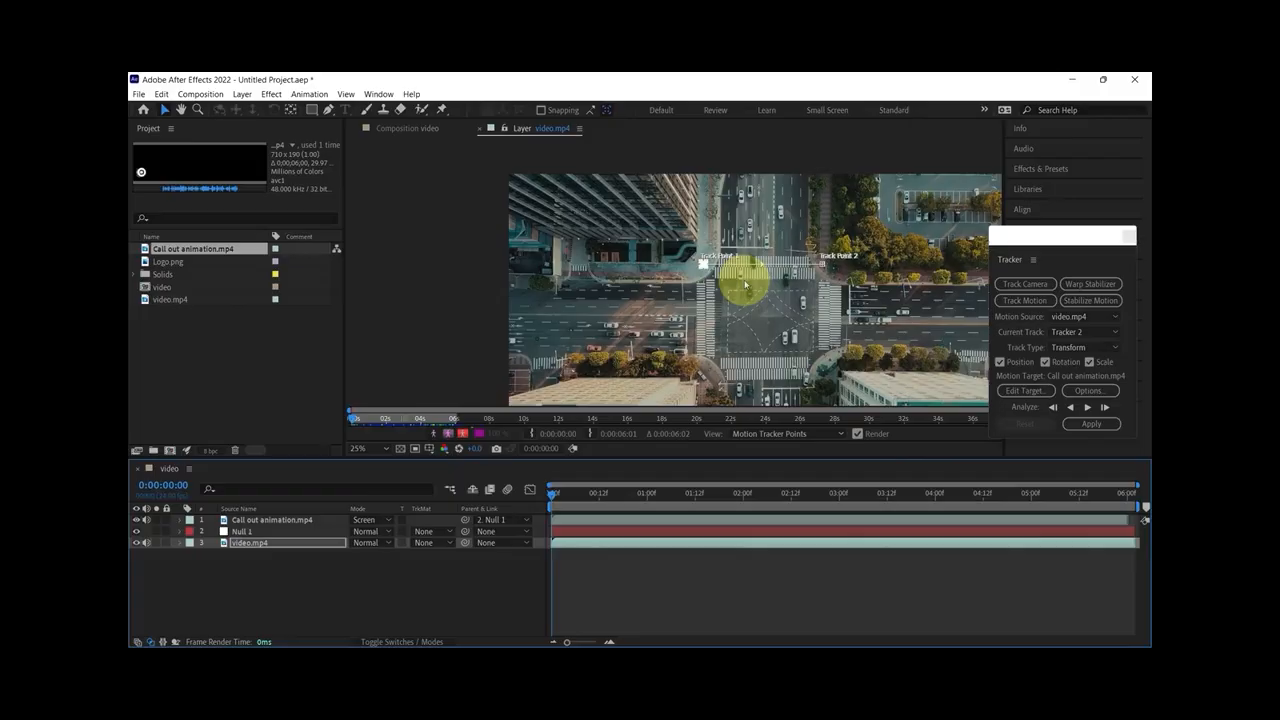
click(163, 340)
drag(193, 266, 310, 519)
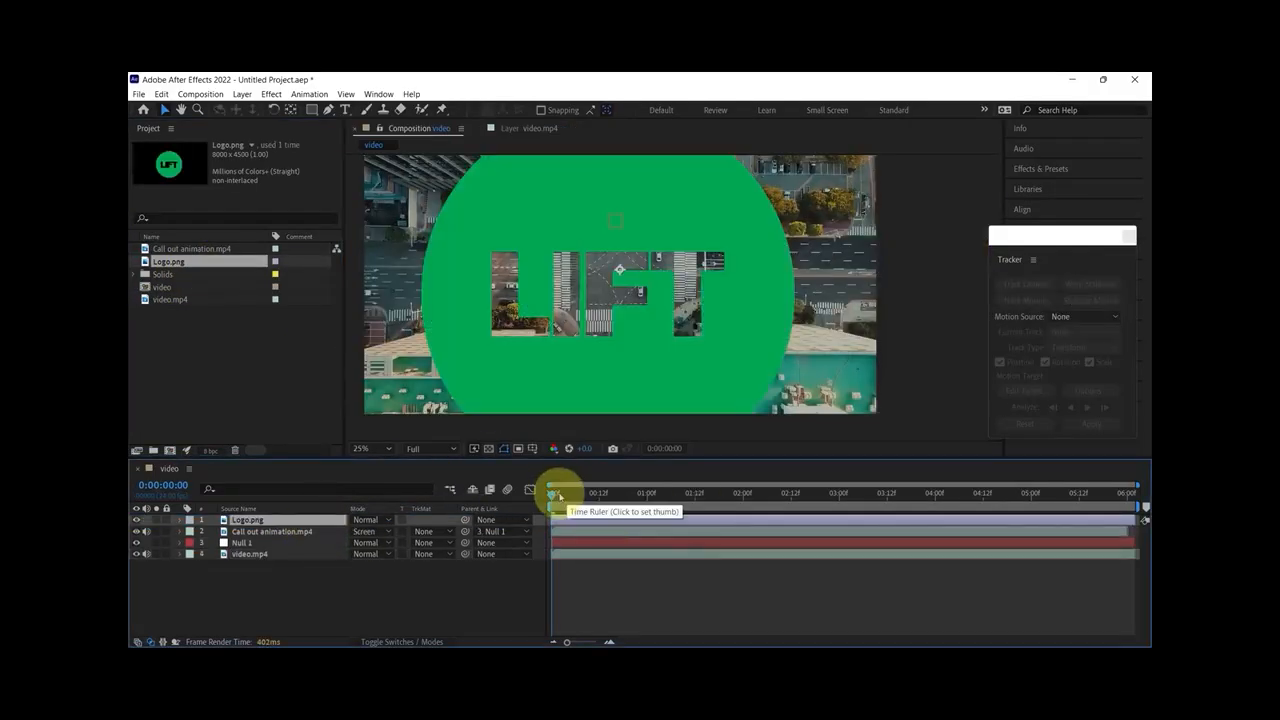
key(s)
drag(370, 535, 318, 541)
drag(618, 270, 540, 258)
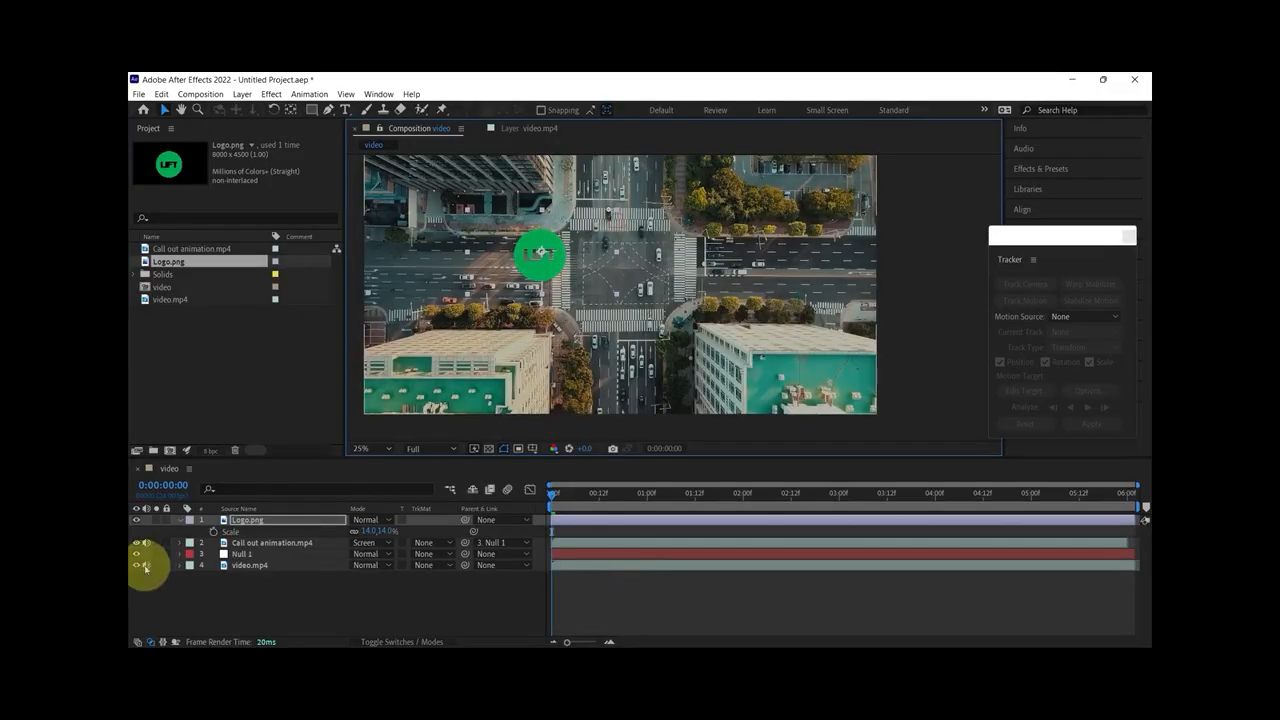
Hide the Logo.png layer and analyze video.mp4 forward from the first frame with Tracker 2
click(137, 530)
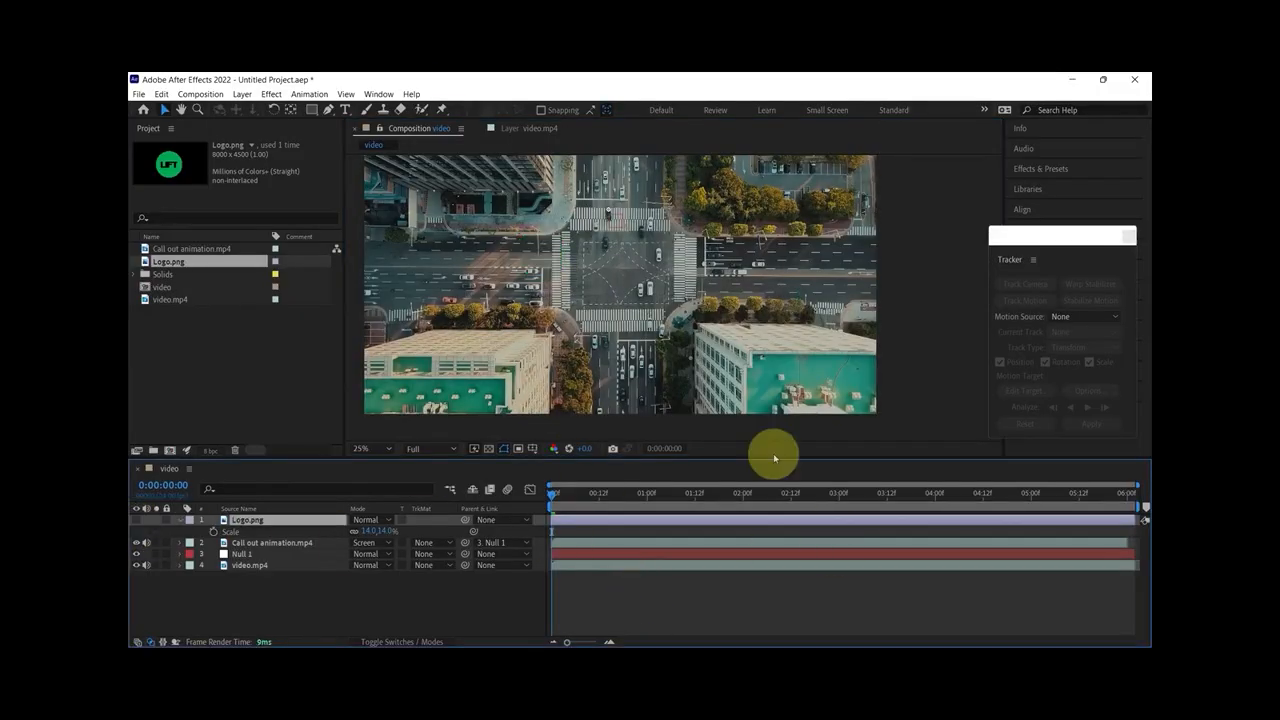
click(518, 130)
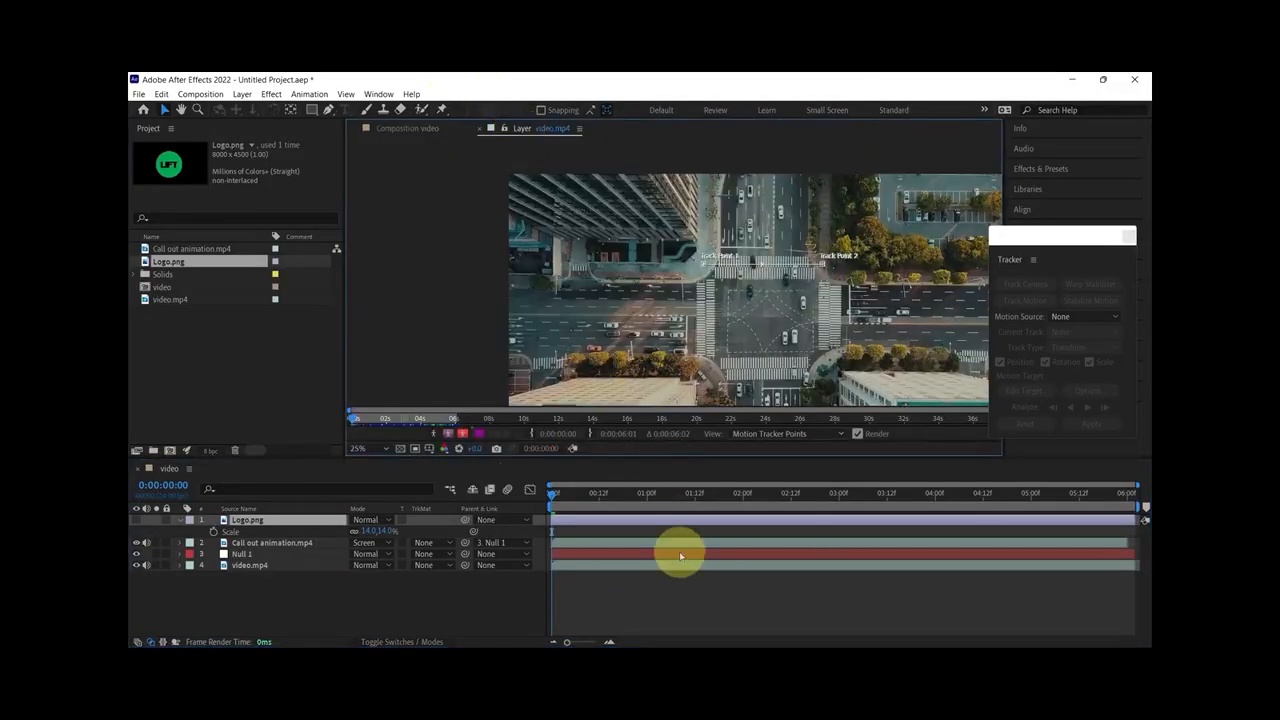
click(616, 566)
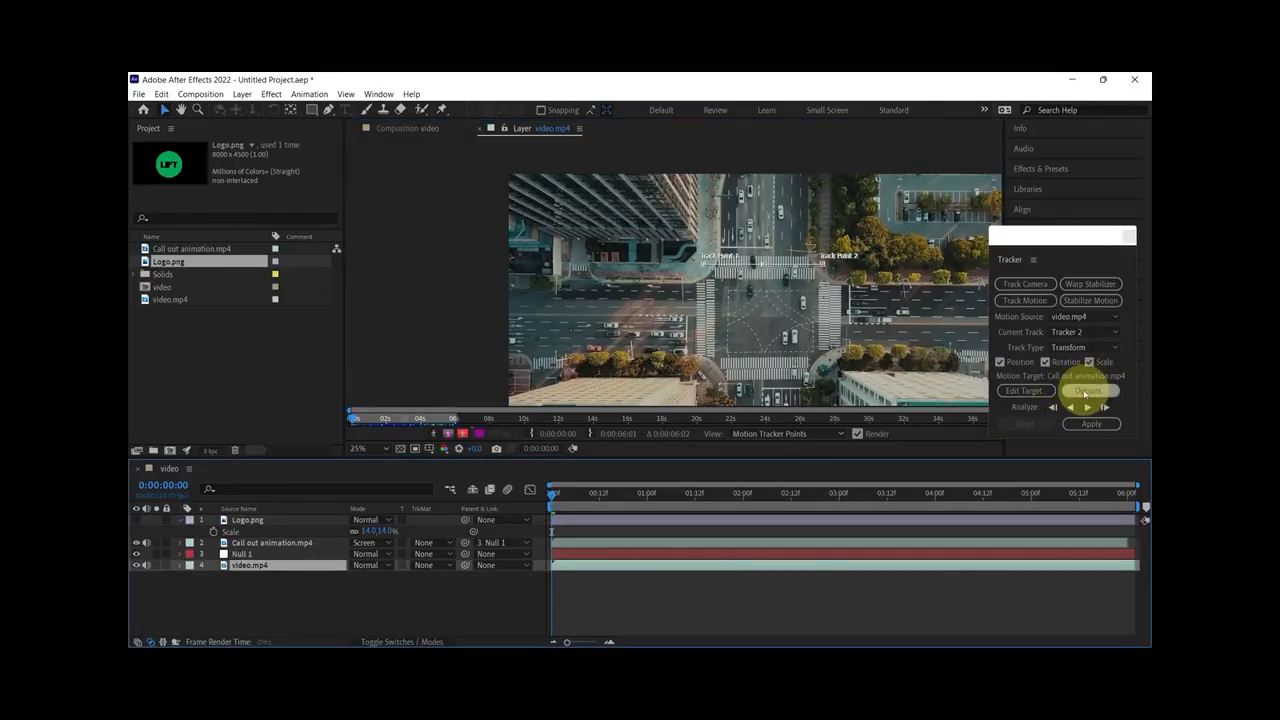
scroll(835, 262, up, 2)
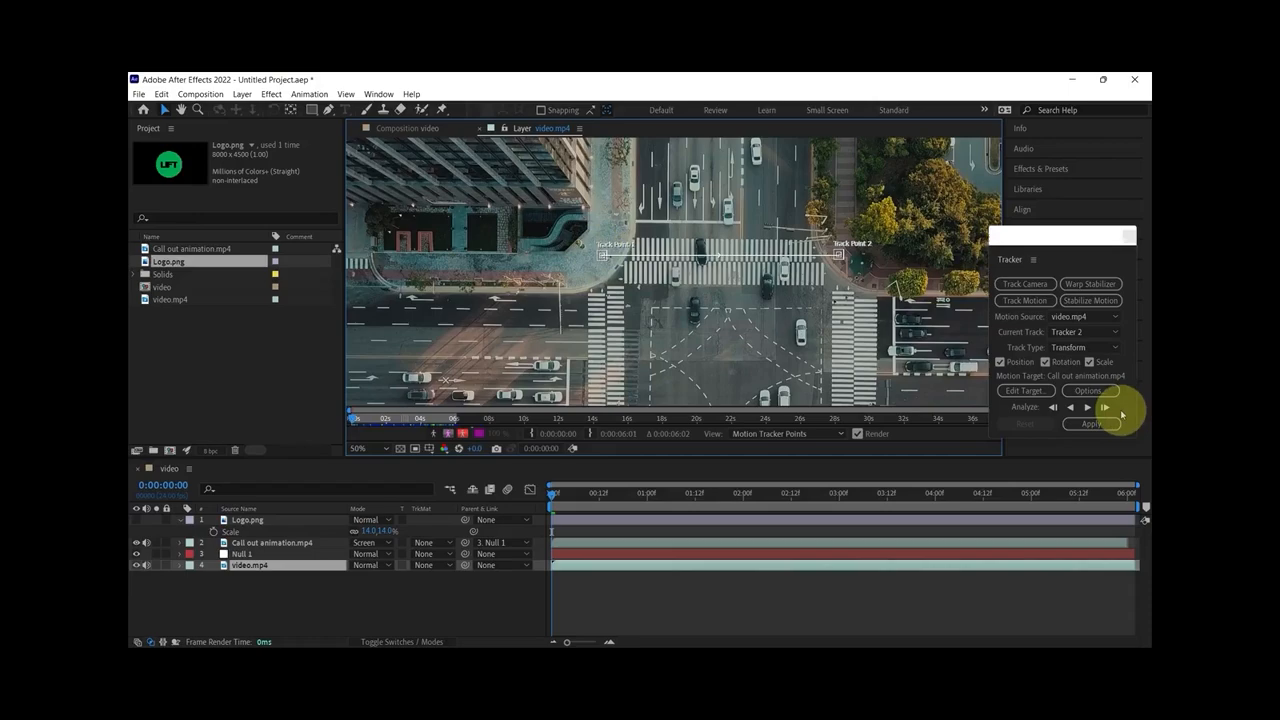
click(1088, 408)
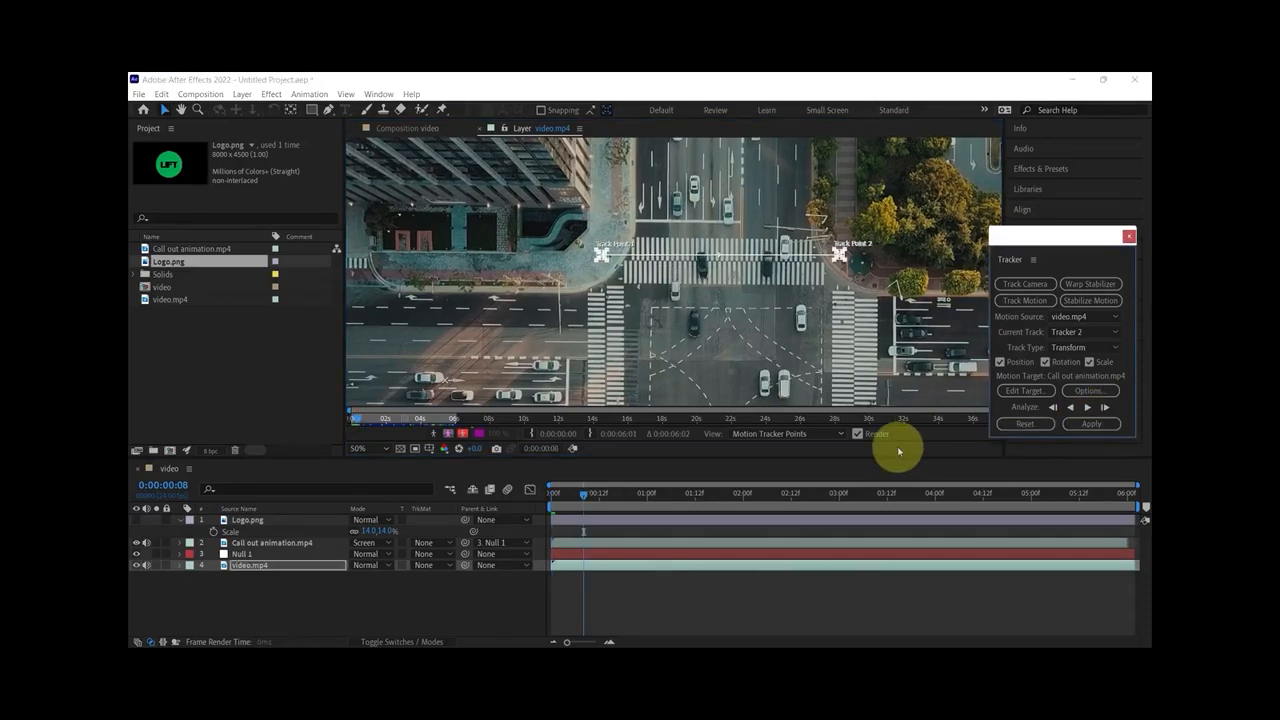
Enable Adapt Feature On Every Frame in the motion tracker options and resume the forward analysis from 0:00:00:16
click(1088, 390)
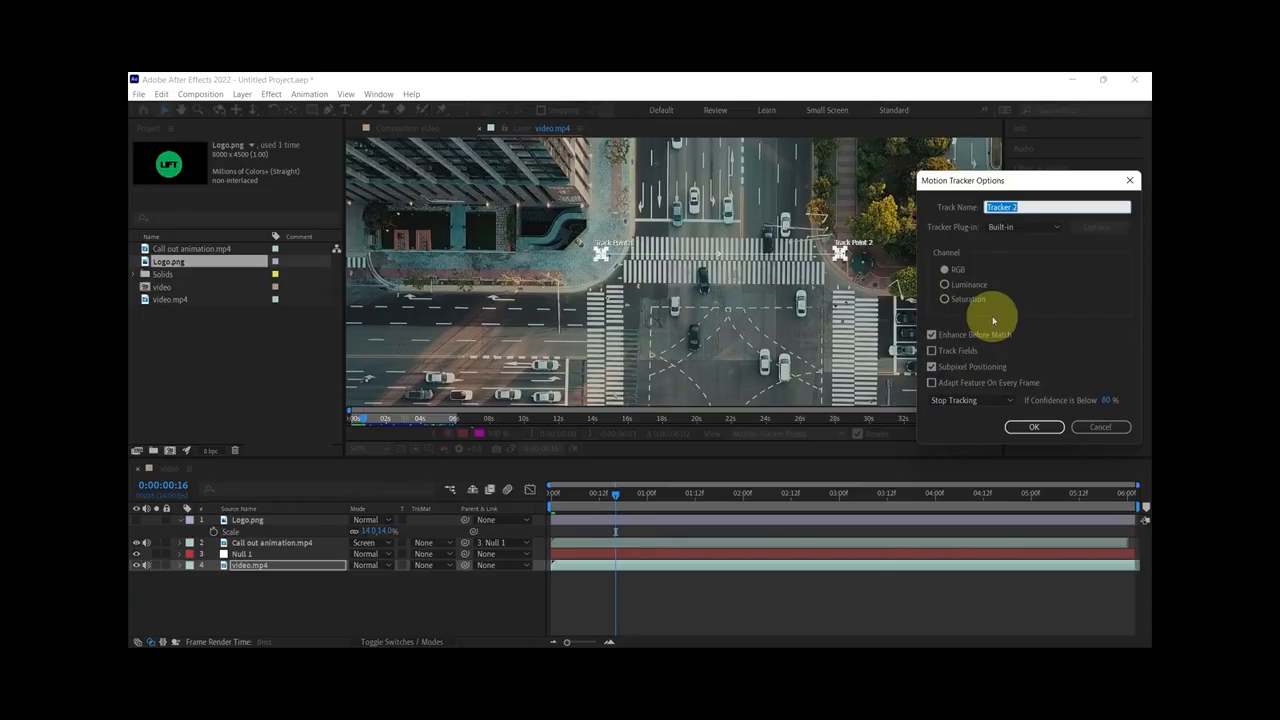
click(945, 383)
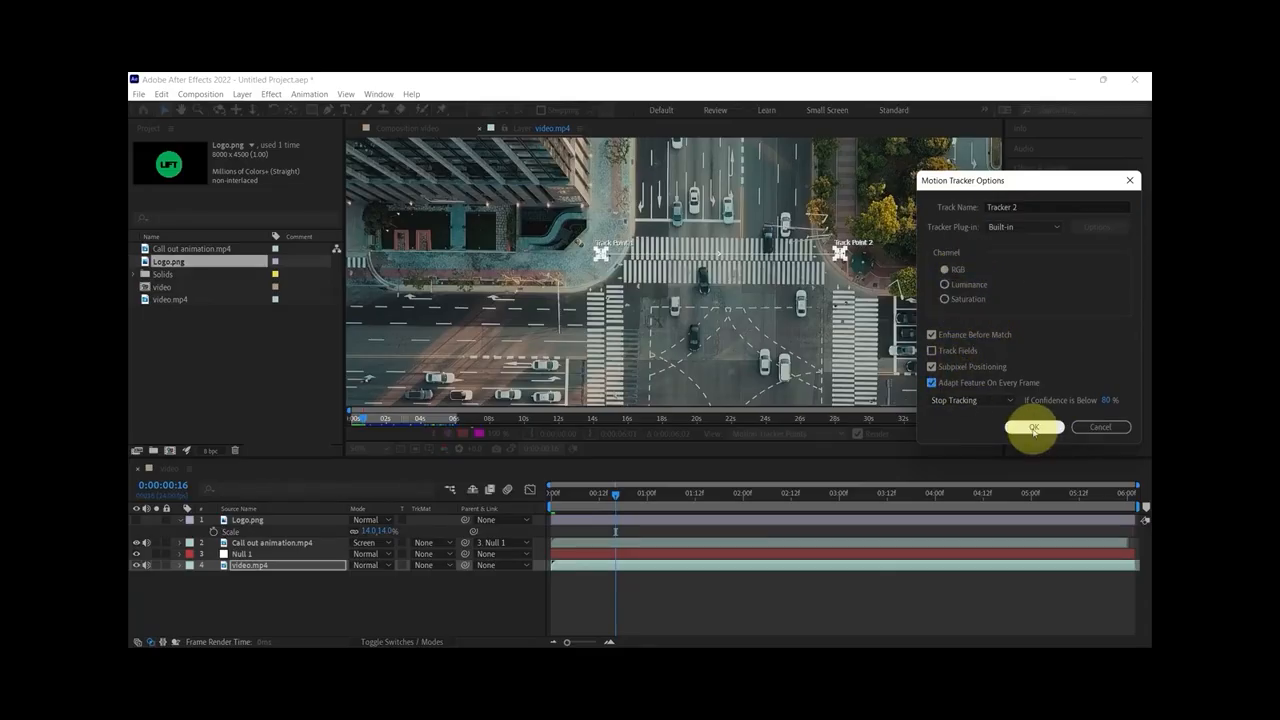
click(1034, 428)
click(1088, 407)
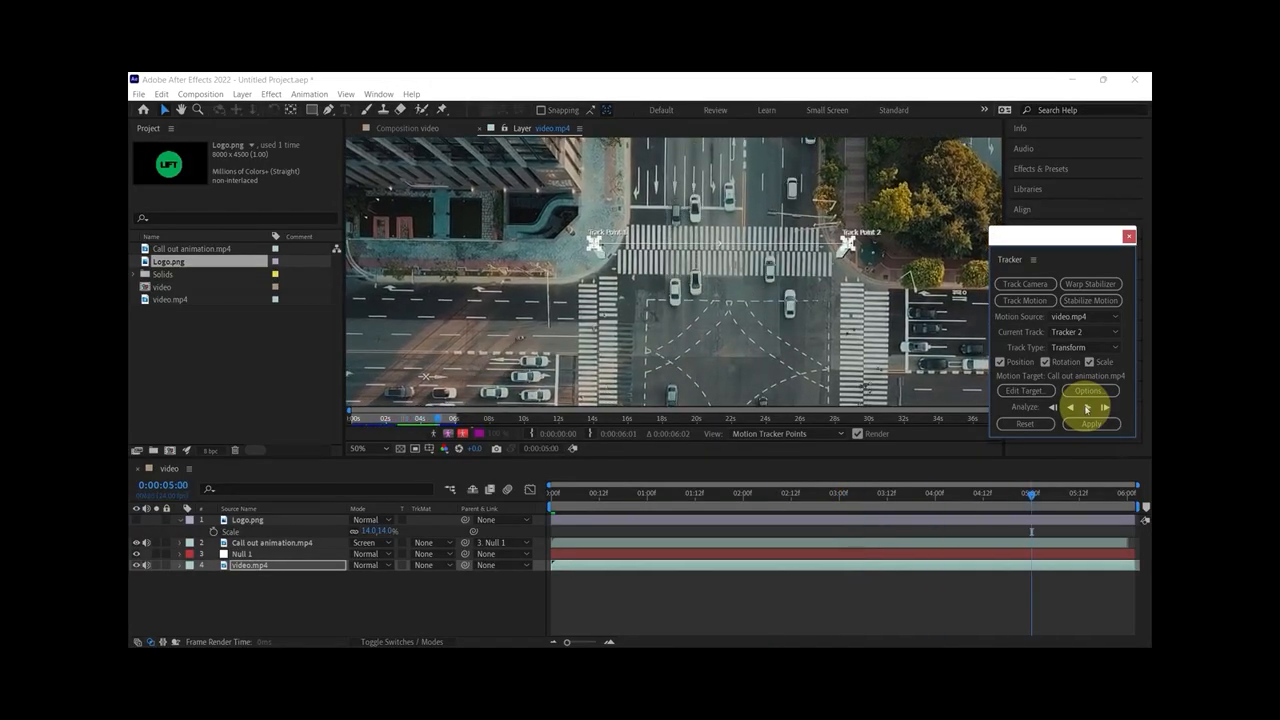
Add a new null object to the video composition for the second track
right_click(386, 594)
mouse_move(507, 442)
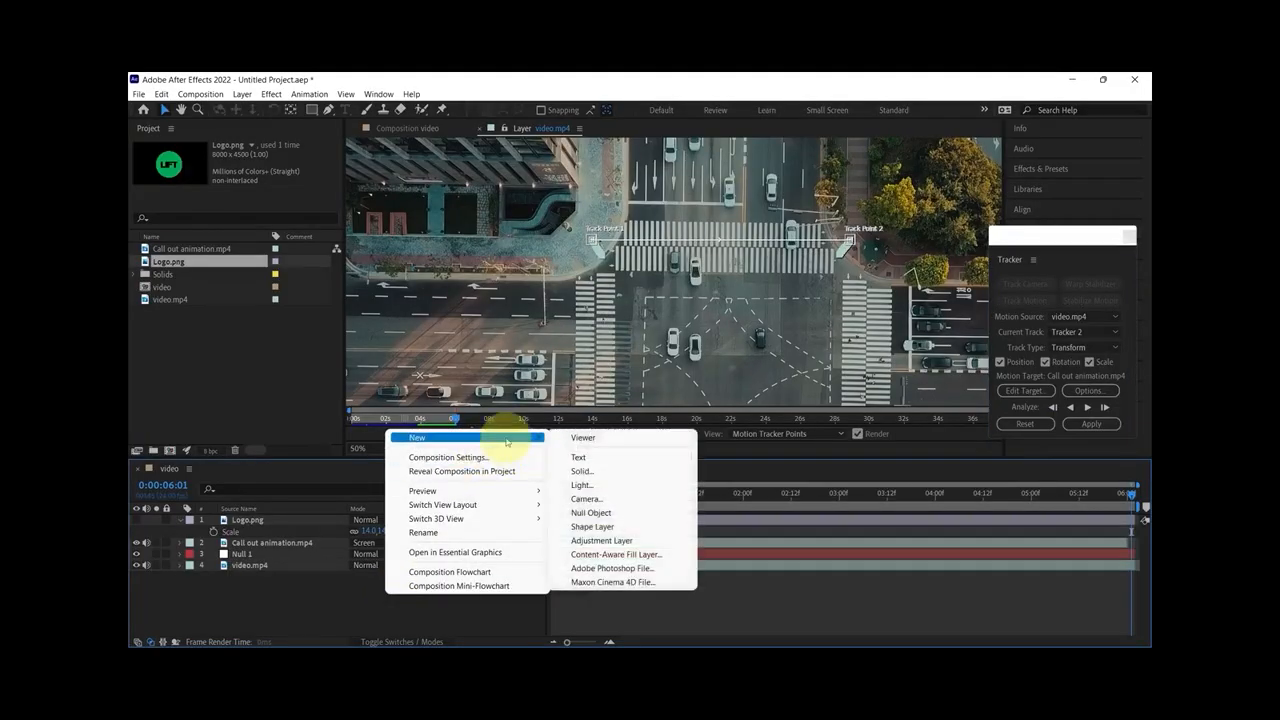
click(652, 513)
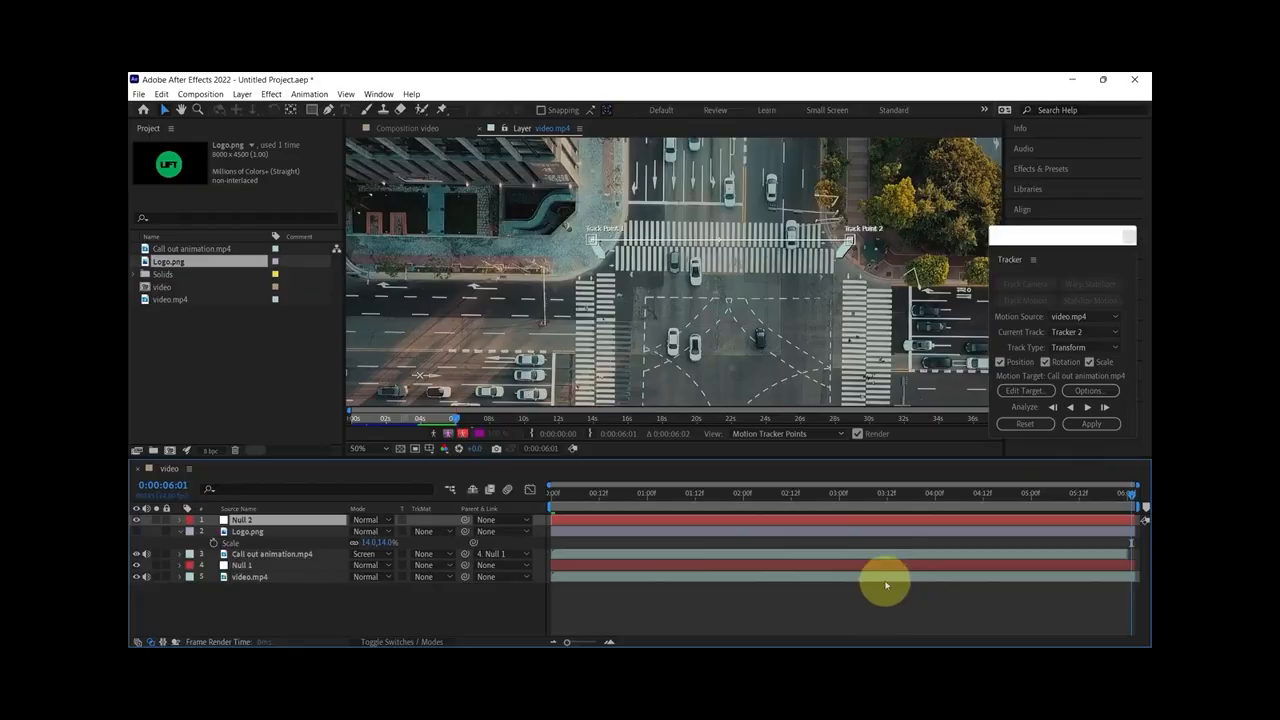
Set Null 2 as the motion target of Tracker 2, apply the tracking data, and collapse the null's properties
click(838, 577)
click(1020, 392)
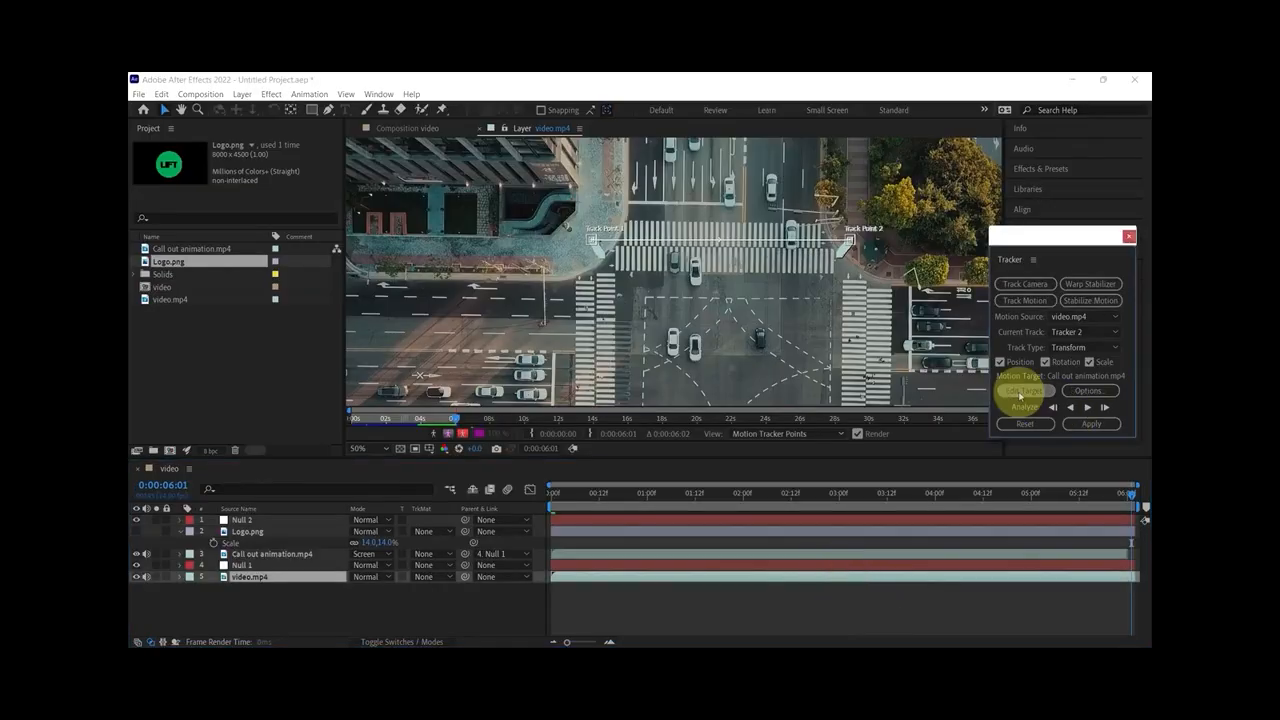
click(655, 348)
click(668, 362)
click(675, 402)
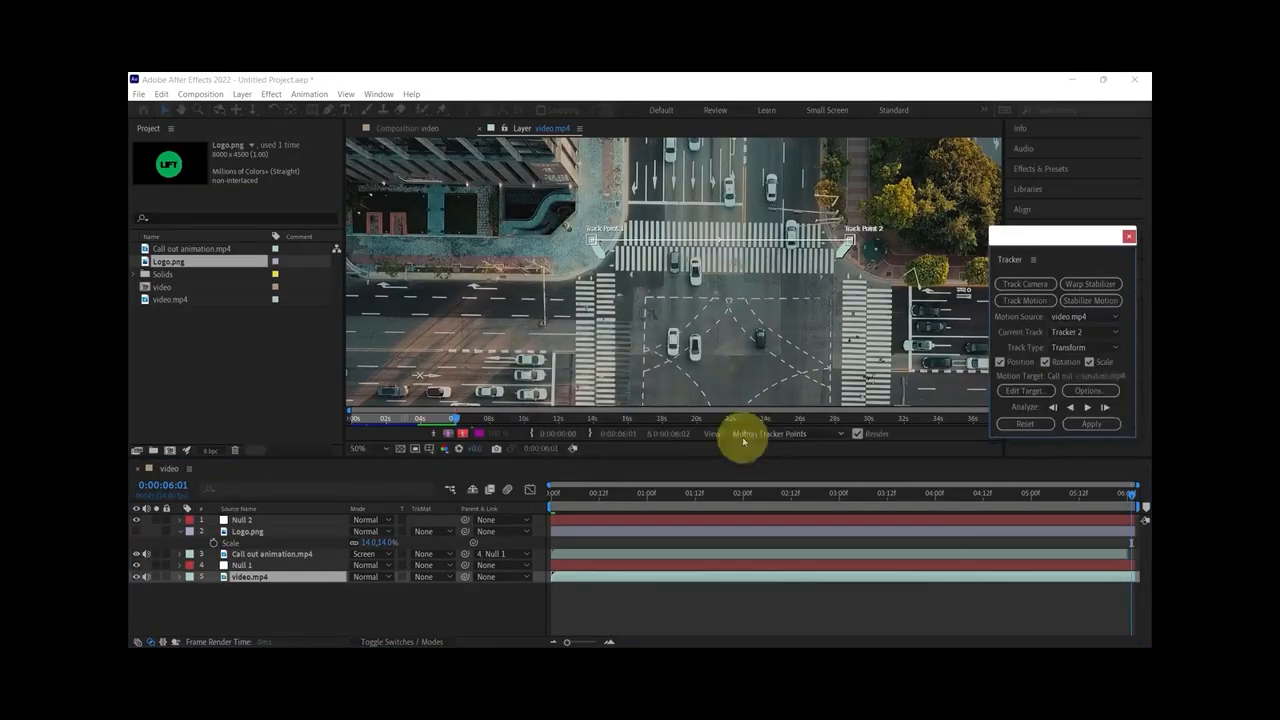
click(771, 521)
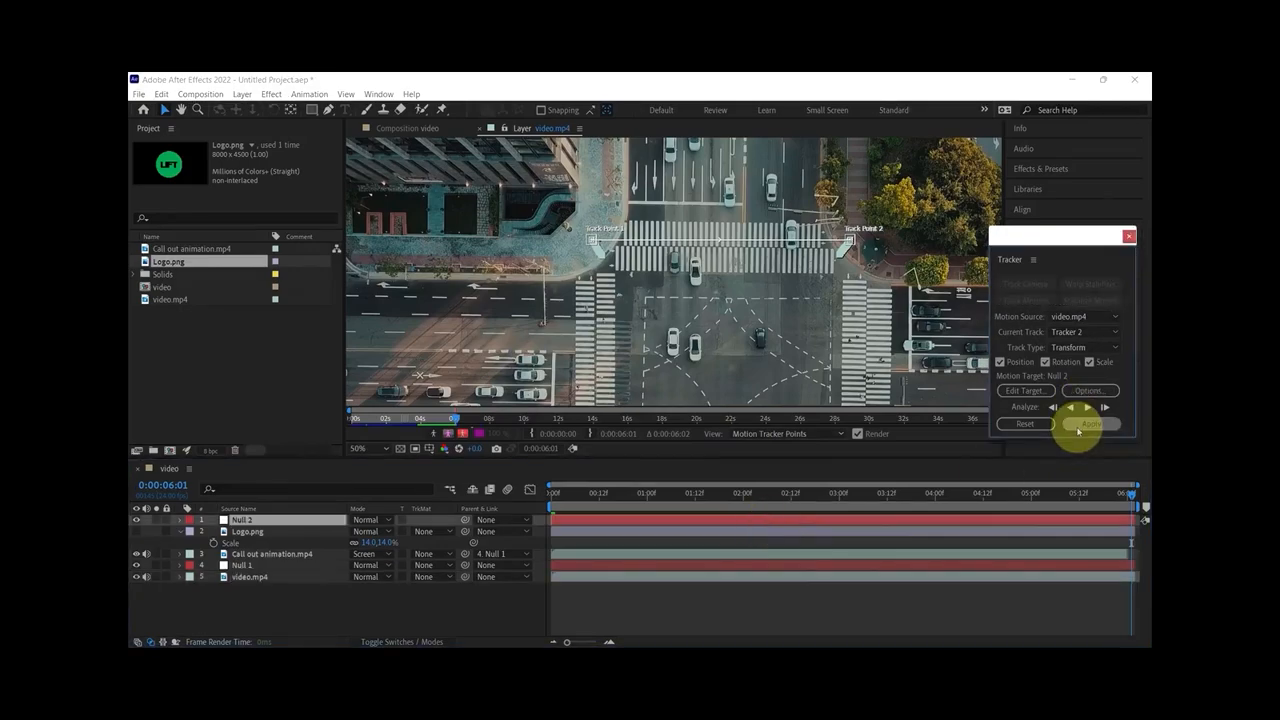
click(1089, 423)
click(648, 381)
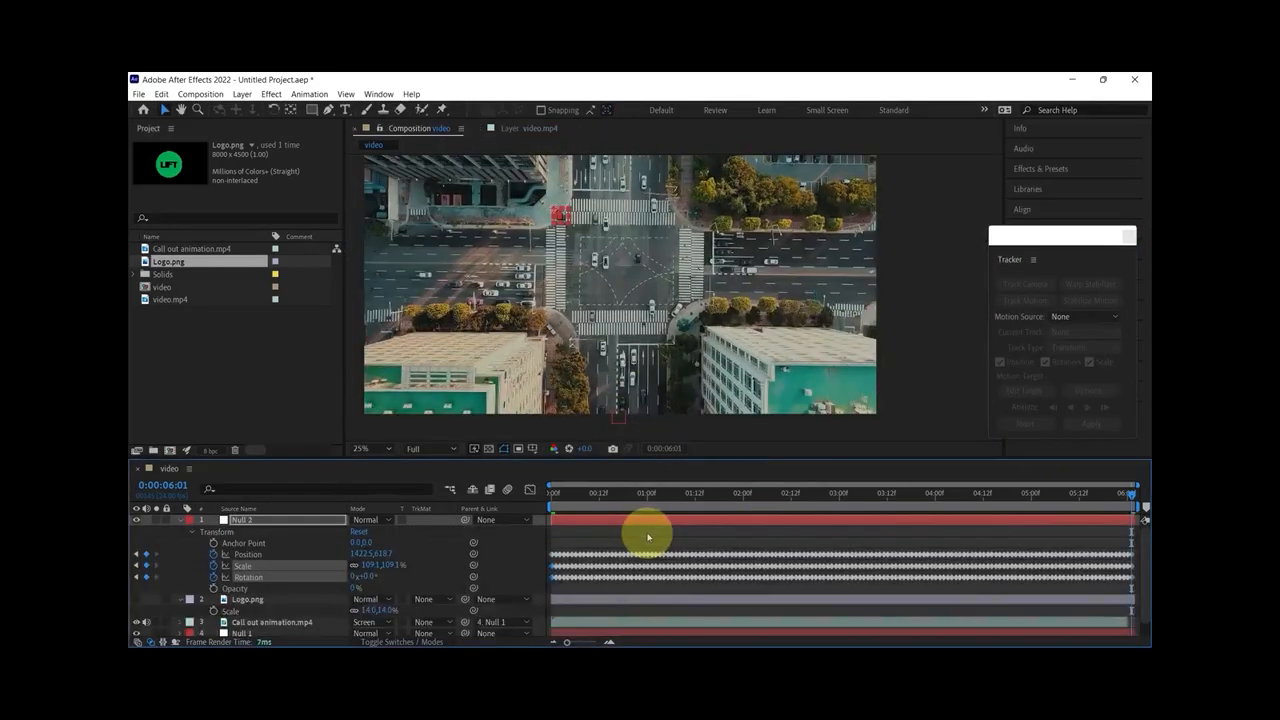
click(181, 521)
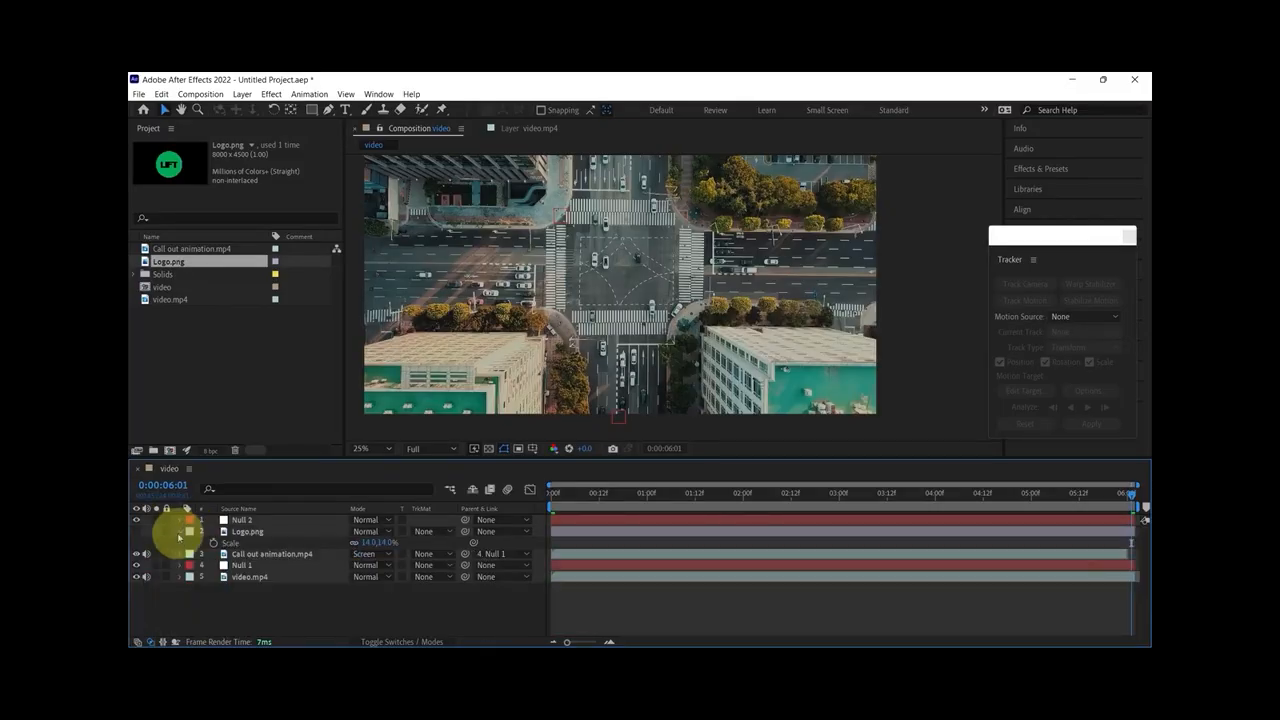
Make the Logo.png layer visible again and parent it to Null 2
click(180, 532)
click(234, 531)
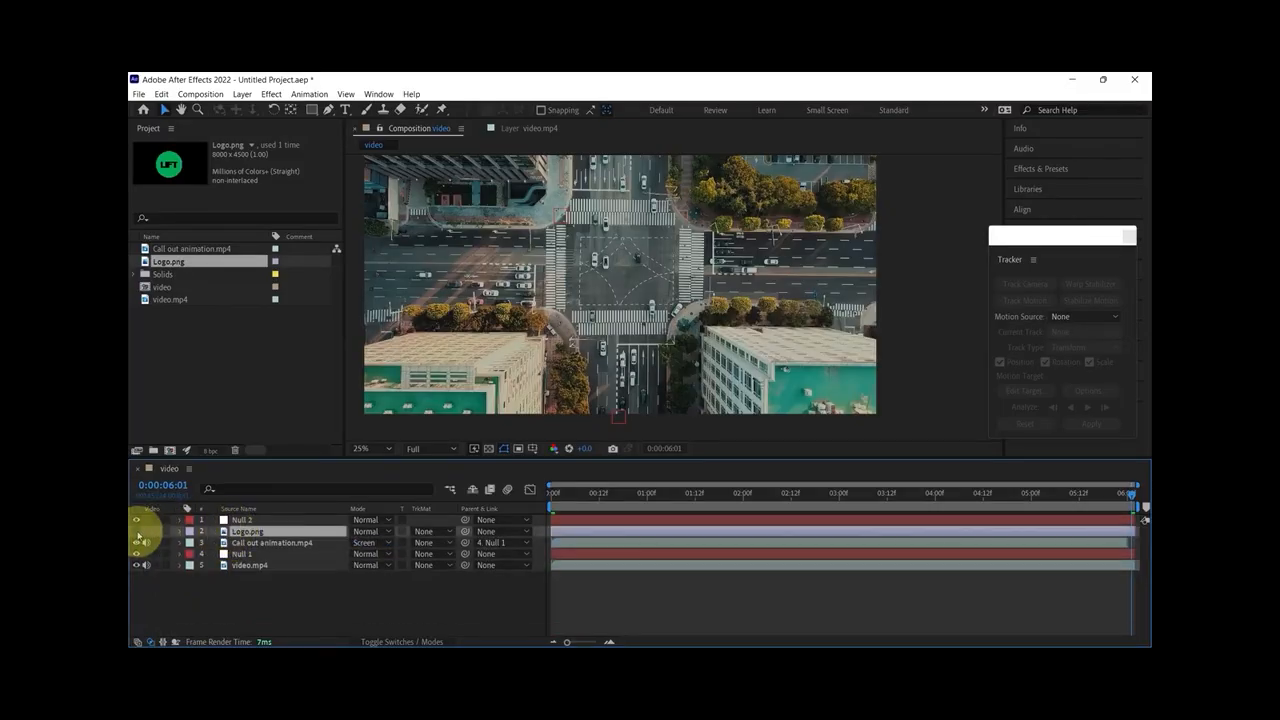
click(137, 531)
click(495, 531)
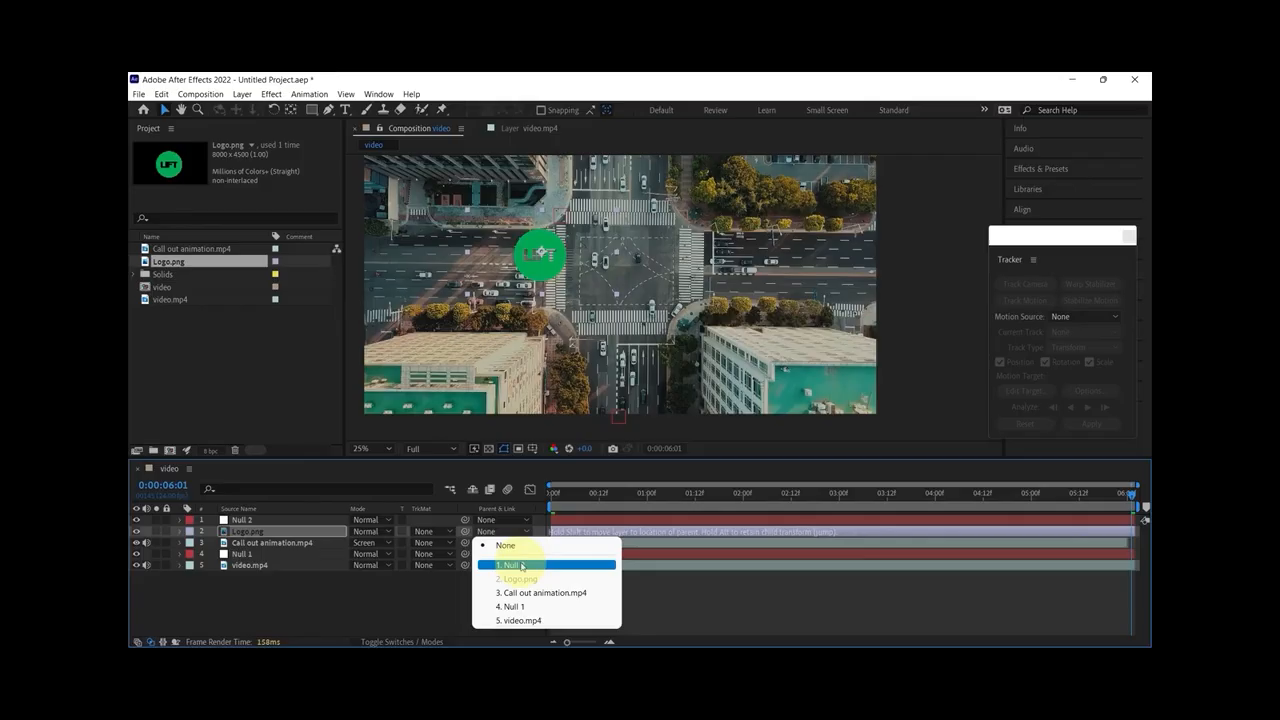
click(521, 566)
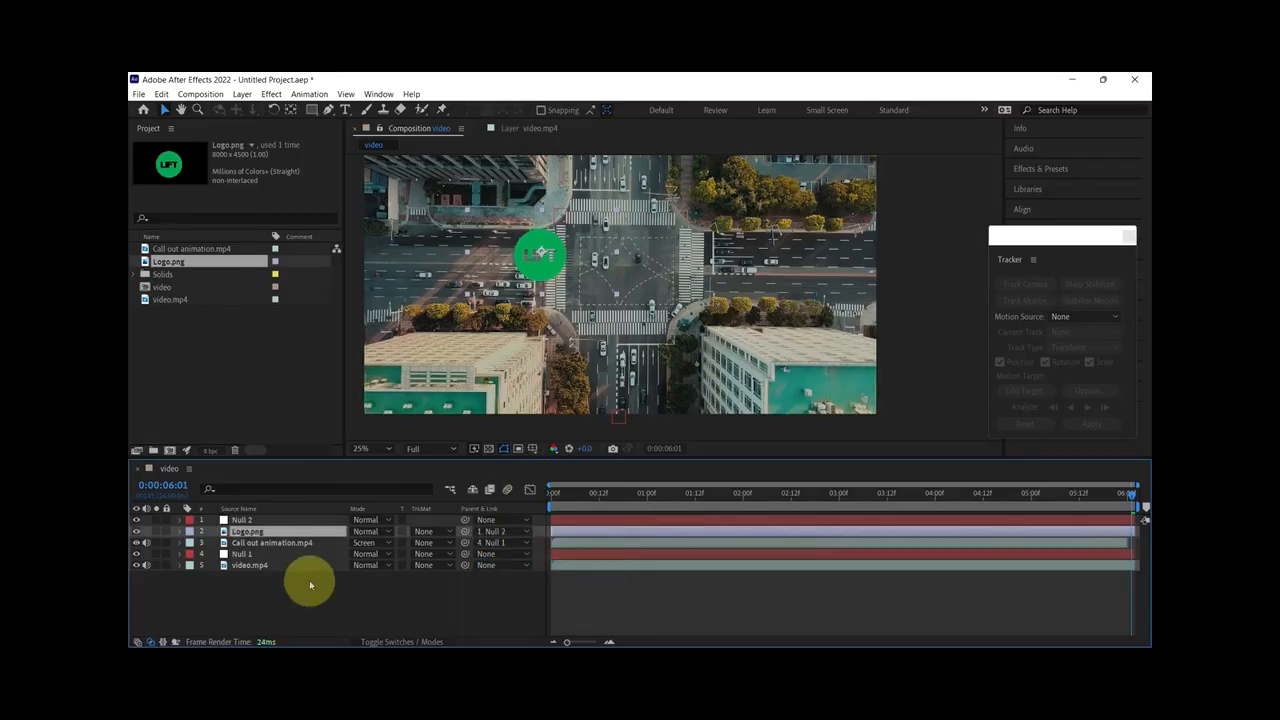
Enlarge the logo to about 18.8% and shift it left to a horizontal position of -218.8
key(s)
drag(366, 543, 377, 545)
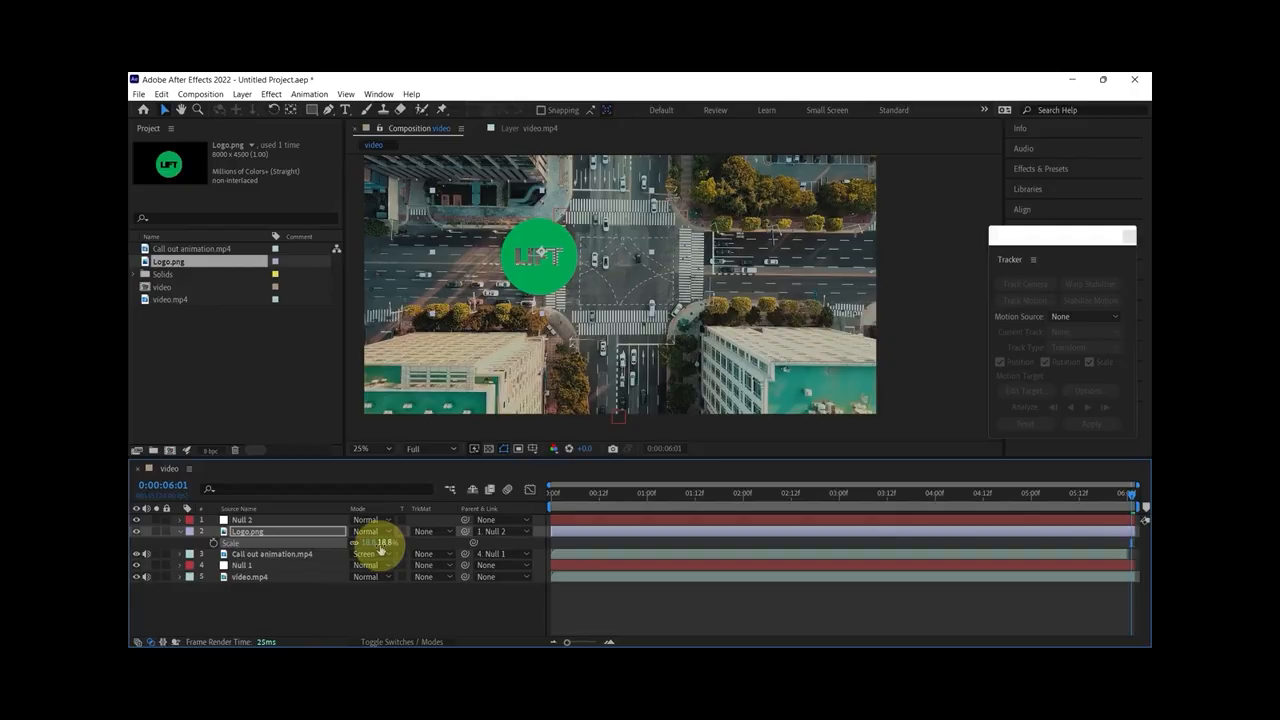
key(p)
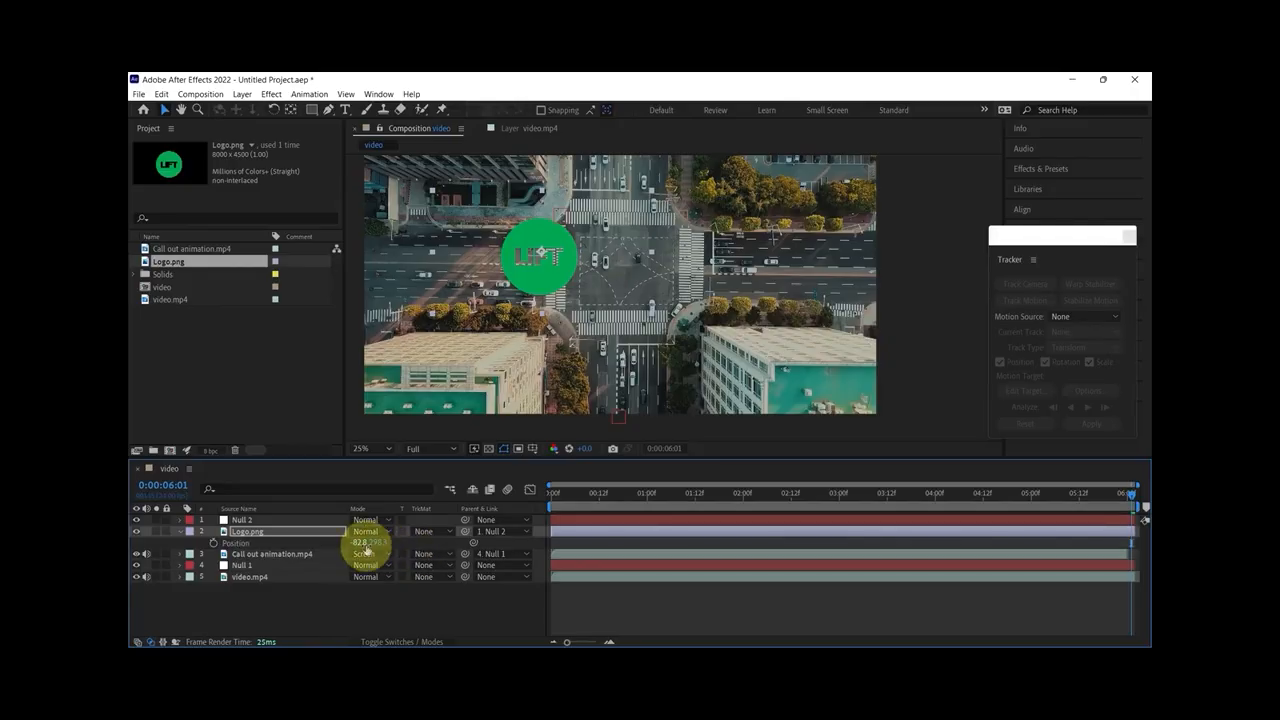
drag(366, 543, 274, 543)
click(651, 614)
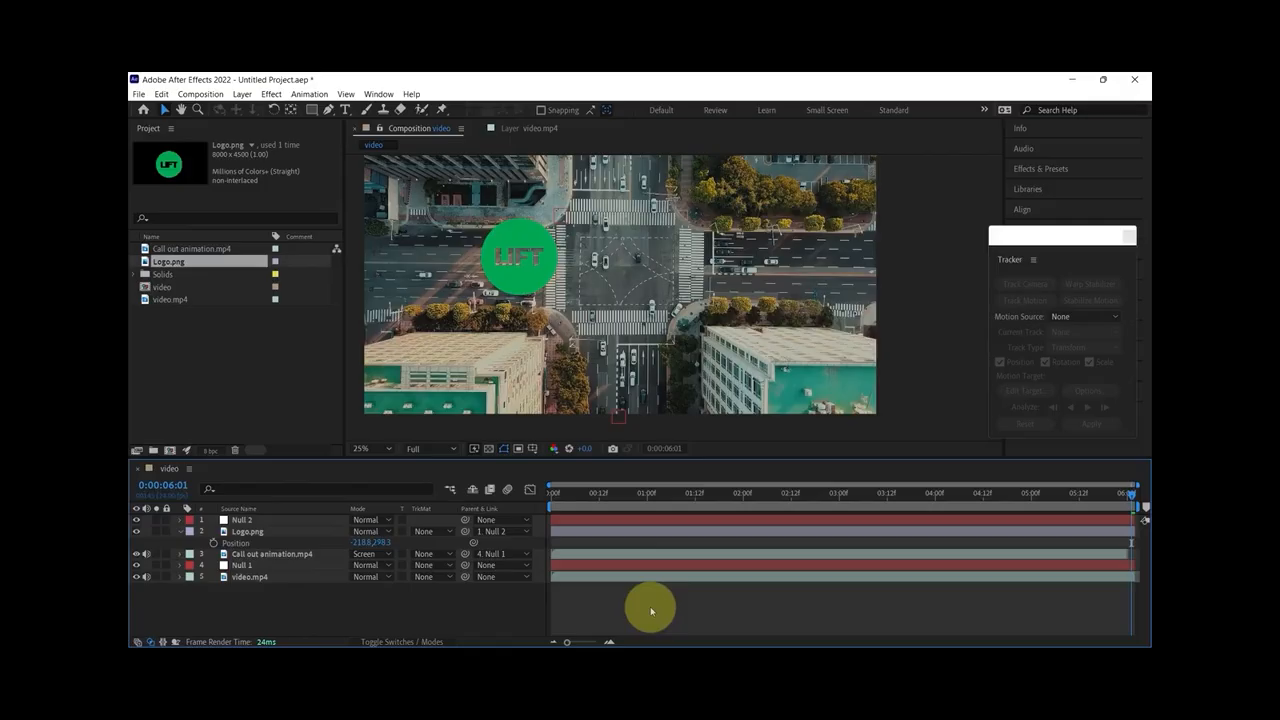
Preview the tracked logo animation from the start of the composition
drag(561, 503, 516, 507)
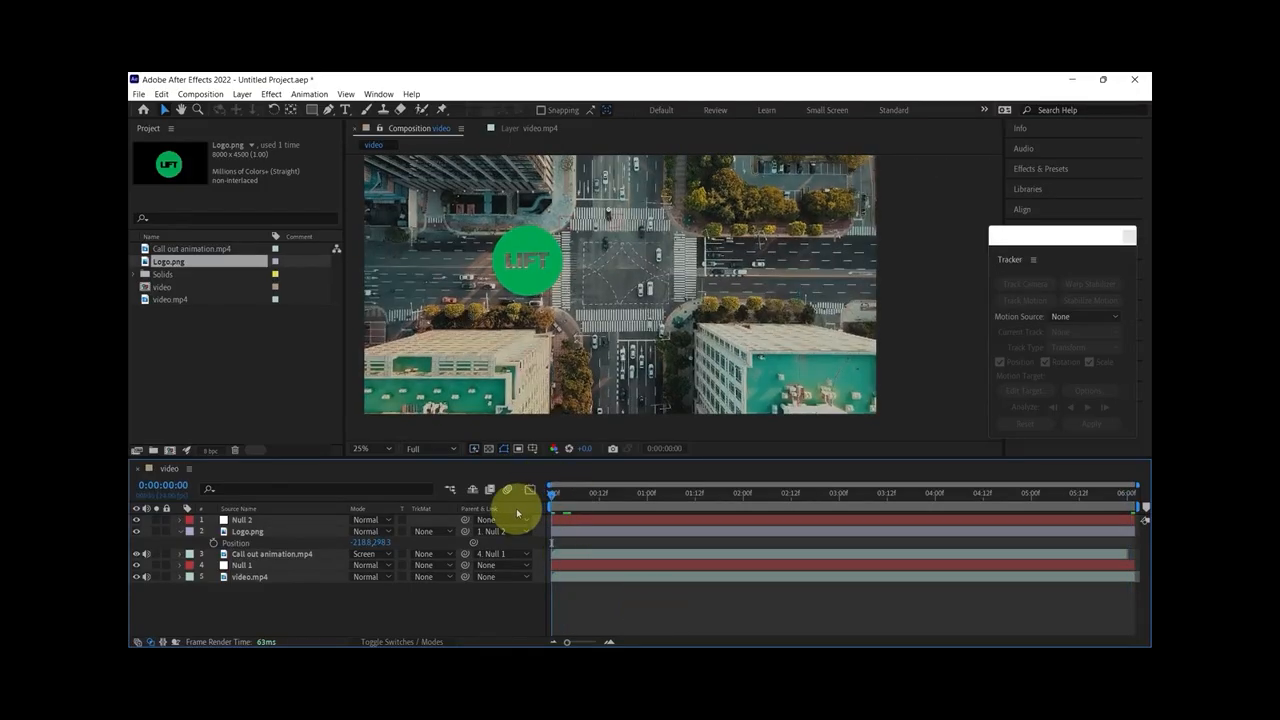
key(space)
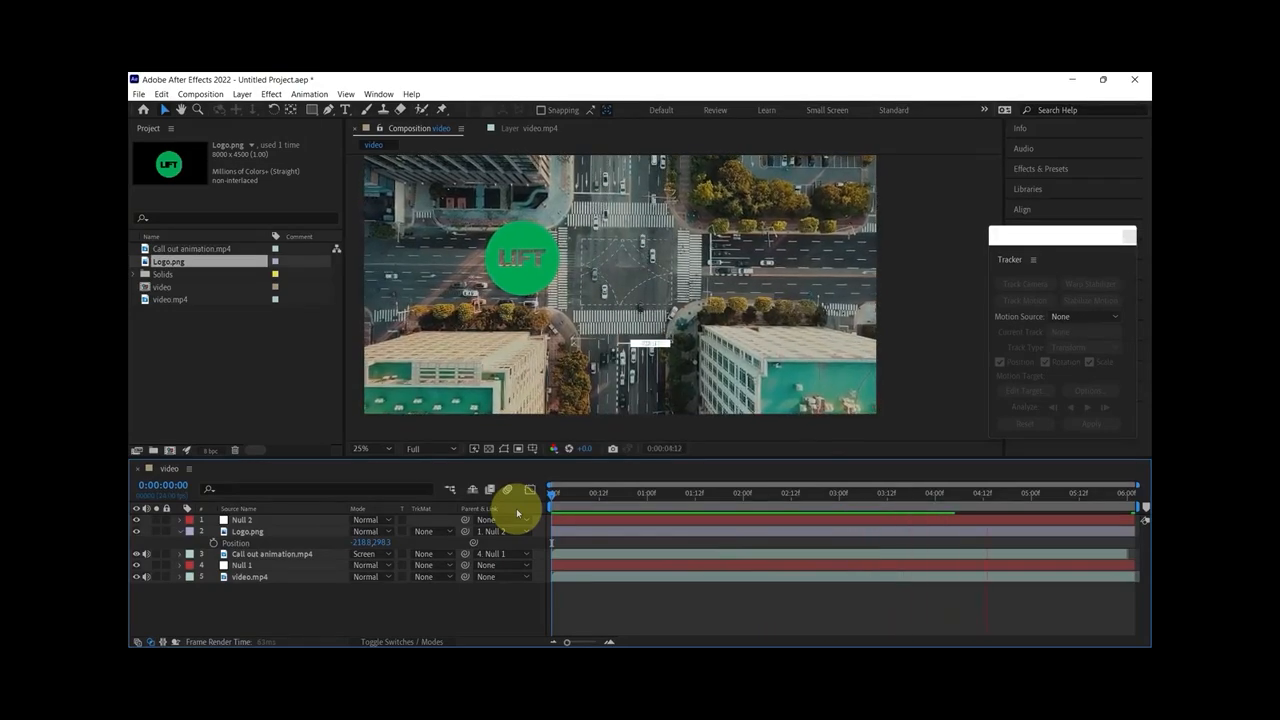
key(space)
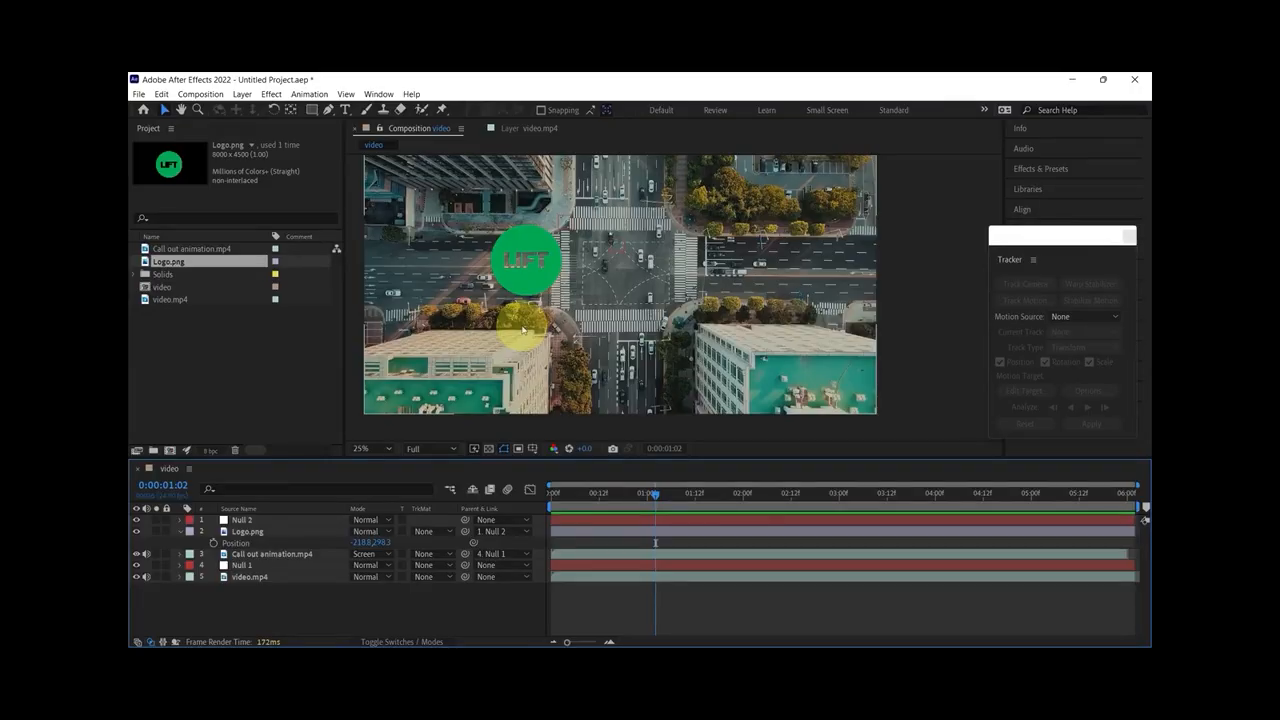
key(space)
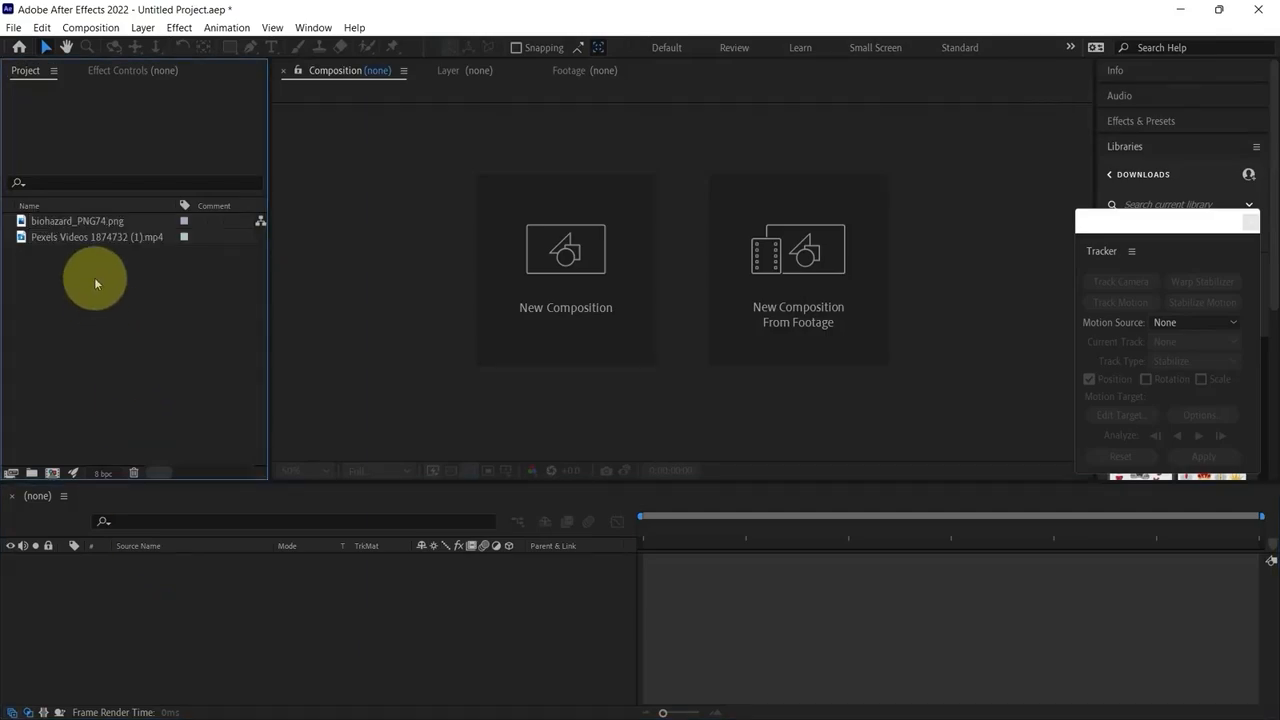
Create a composition from the Pexels field video and trim the end of its layer to 0;00;07;28
drag(102, 241, 150, 580)
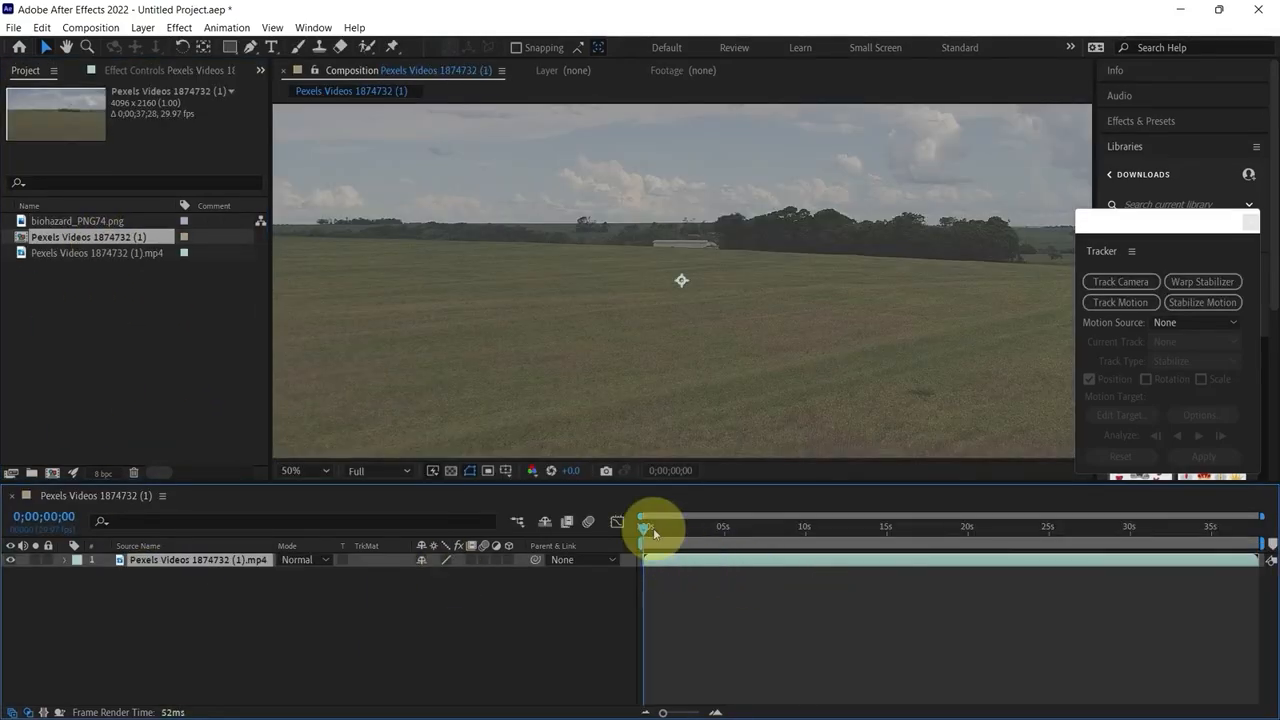
drag(645, 527, 799, 562)
scroll(785, 593, up, 4)
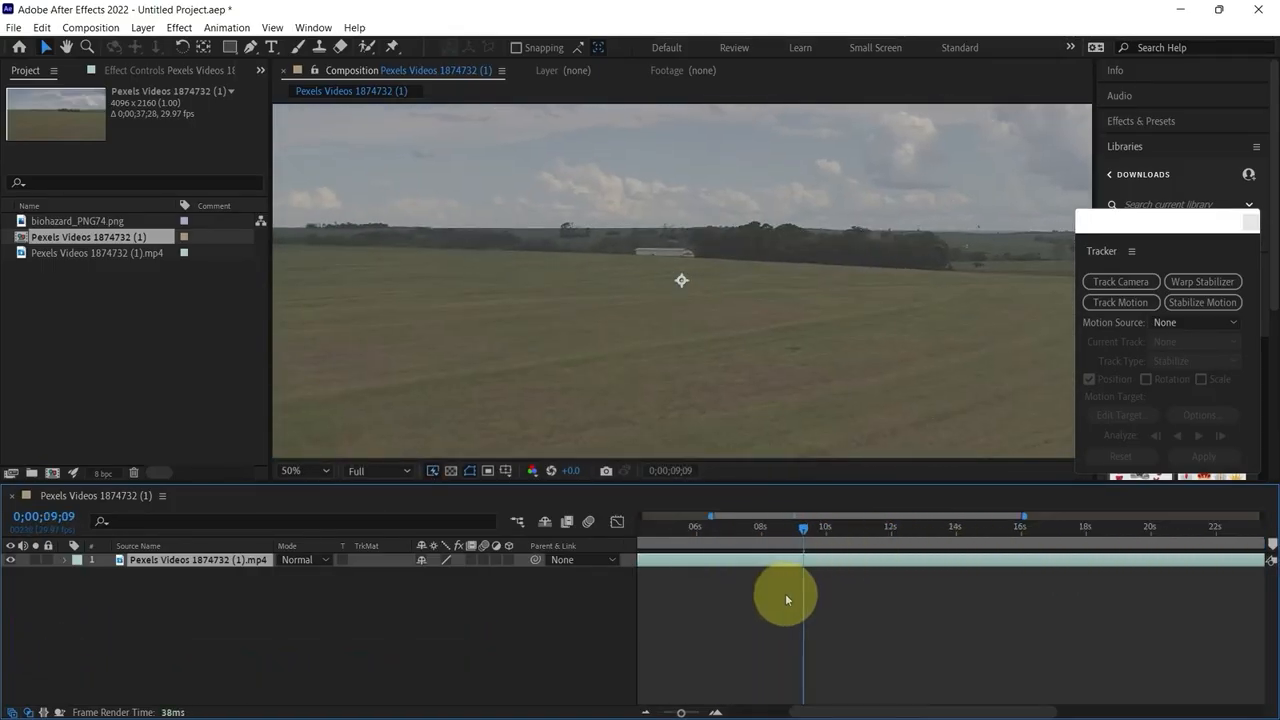
click(733, 527)
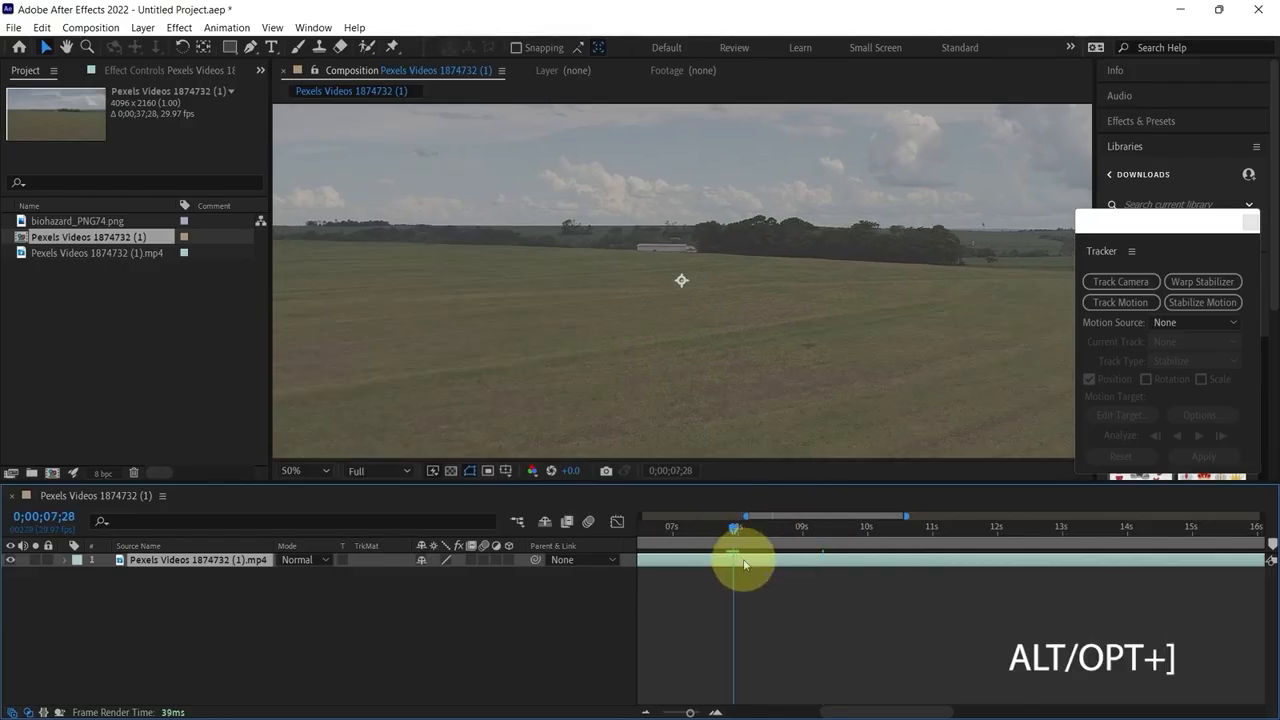
key(alt+])
scroll(744, 565, down, 4)
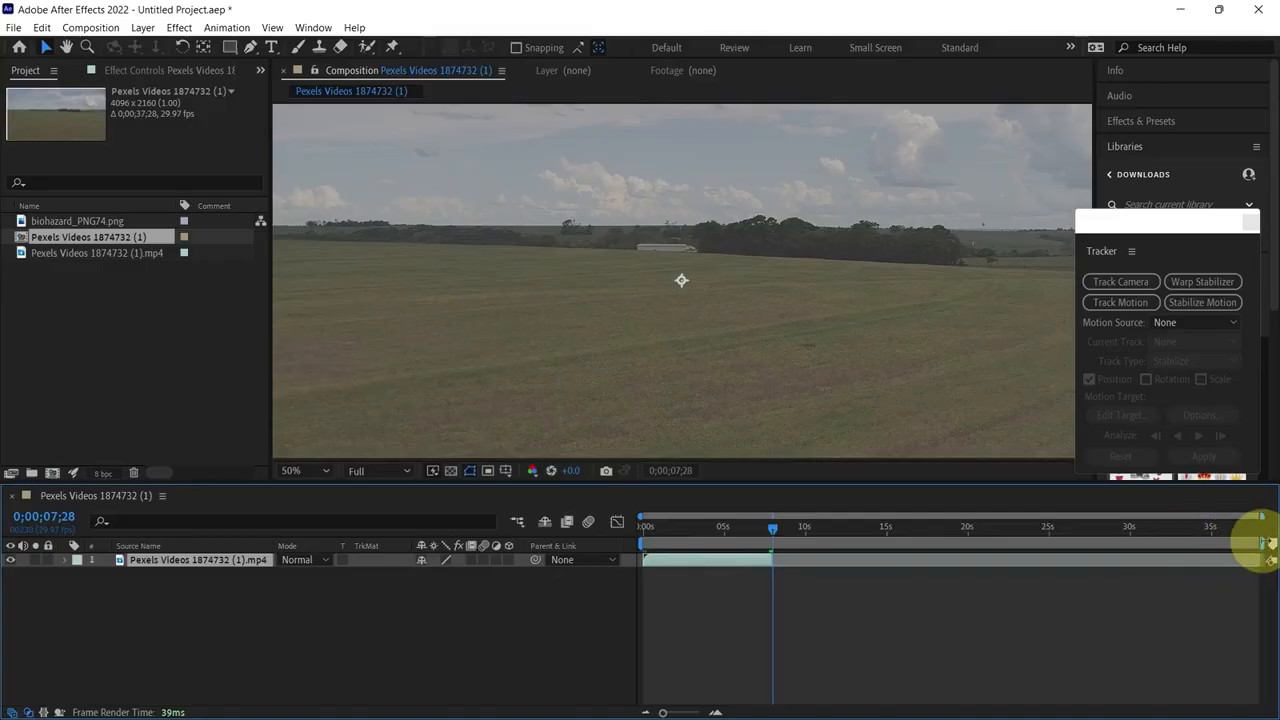
Shorten the work area to the end of the trimmed clip and trim the composition to the work area
drag(1257, 542, 797, 542)
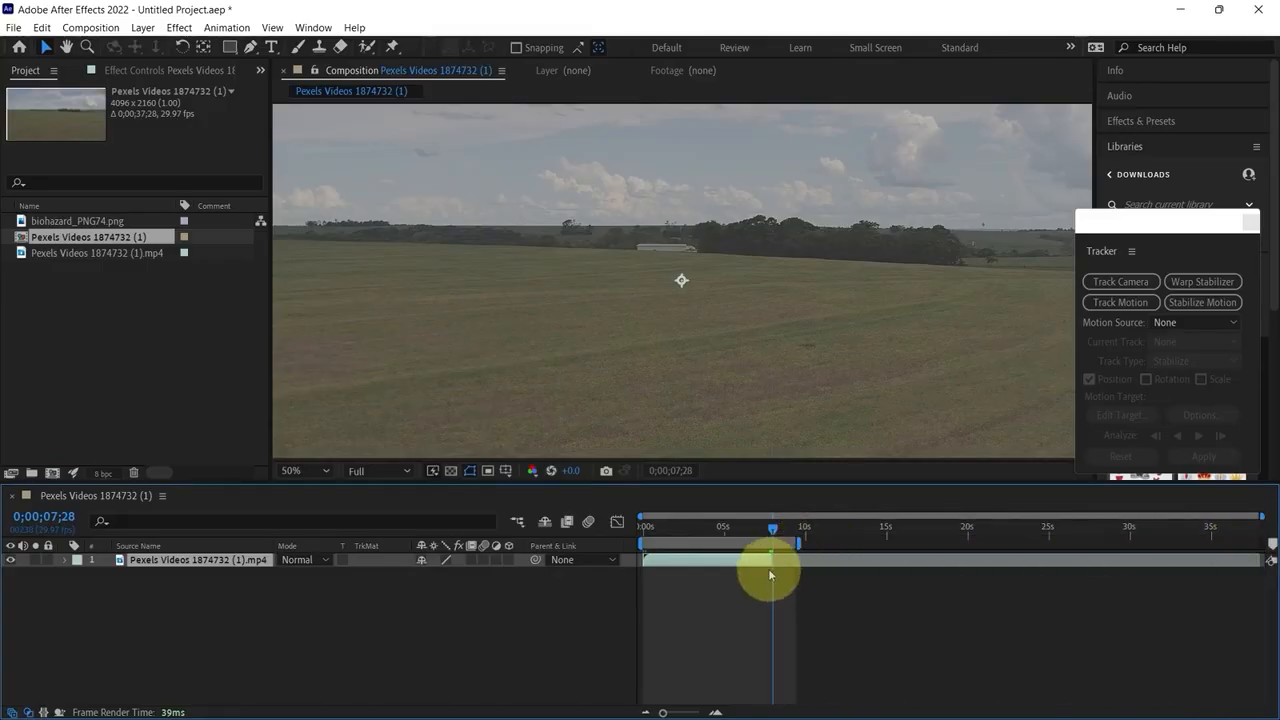
scroll(770, 575, up, 4)
right_click(755, 544)
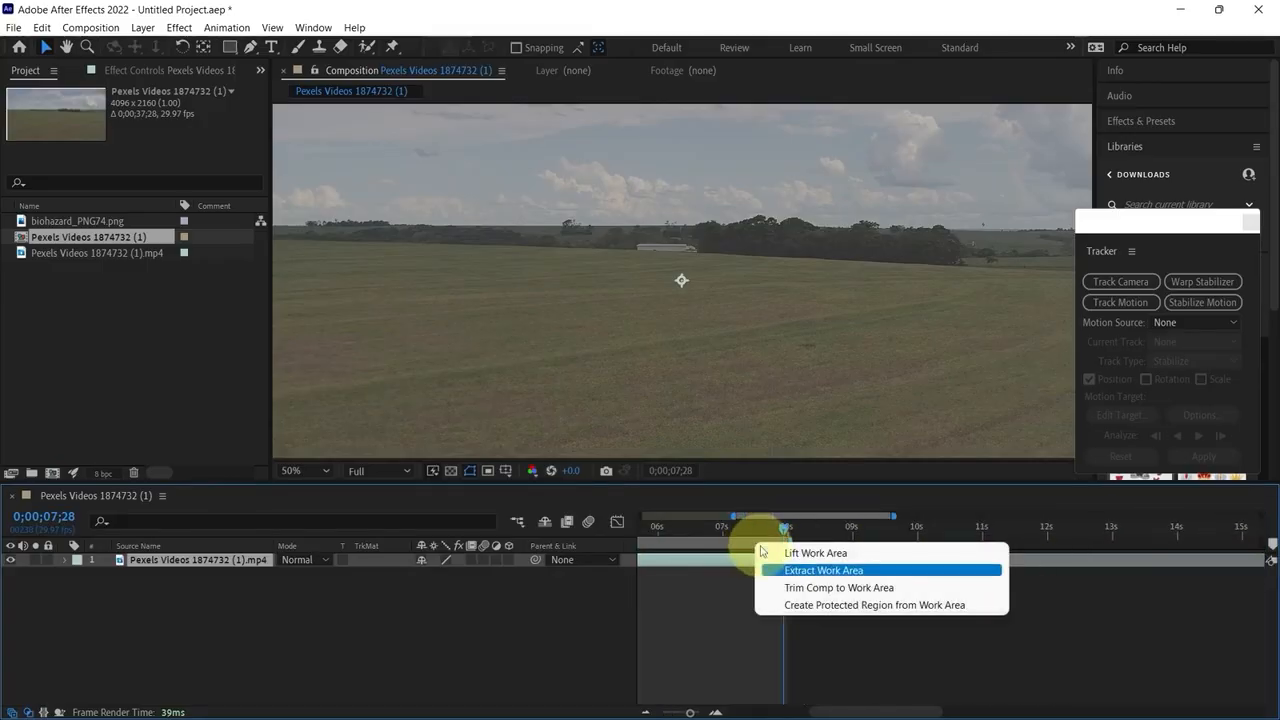
click(851, 594)
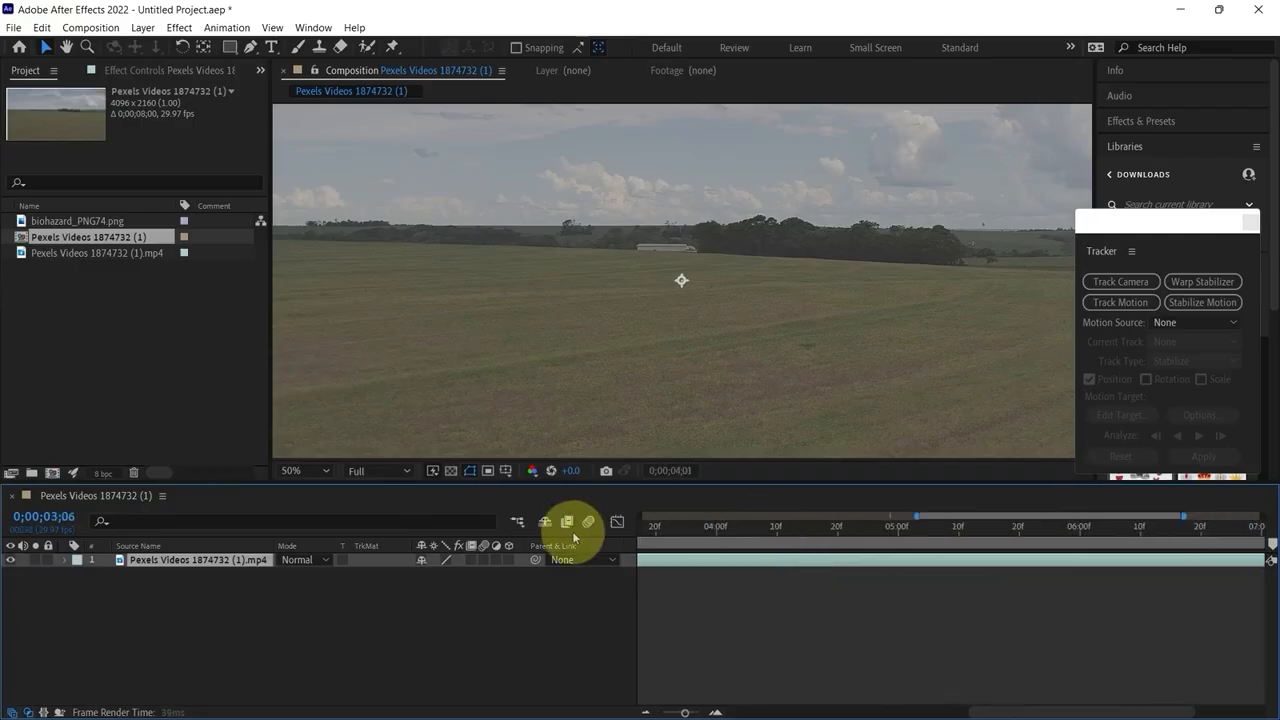
Run Track Camera on the Pexels video layer to analyze the footage and solve the 3D camera
click(230, 562)
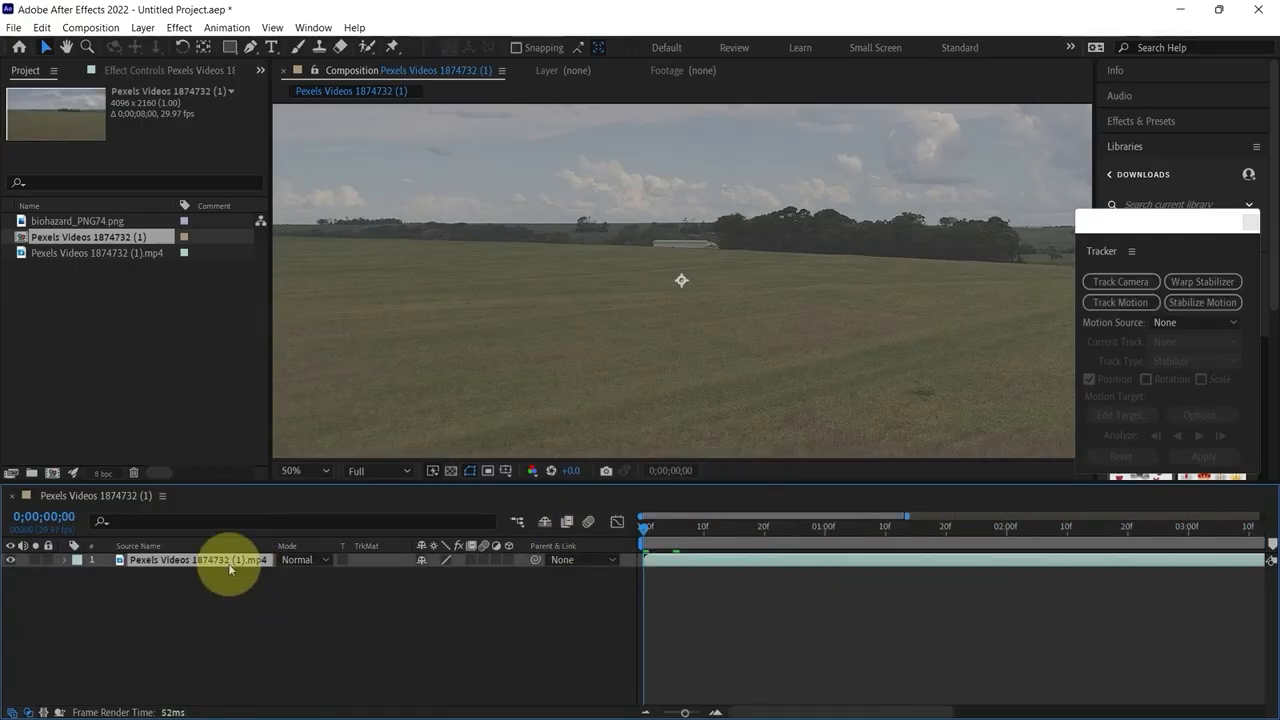
click(1136, 288)
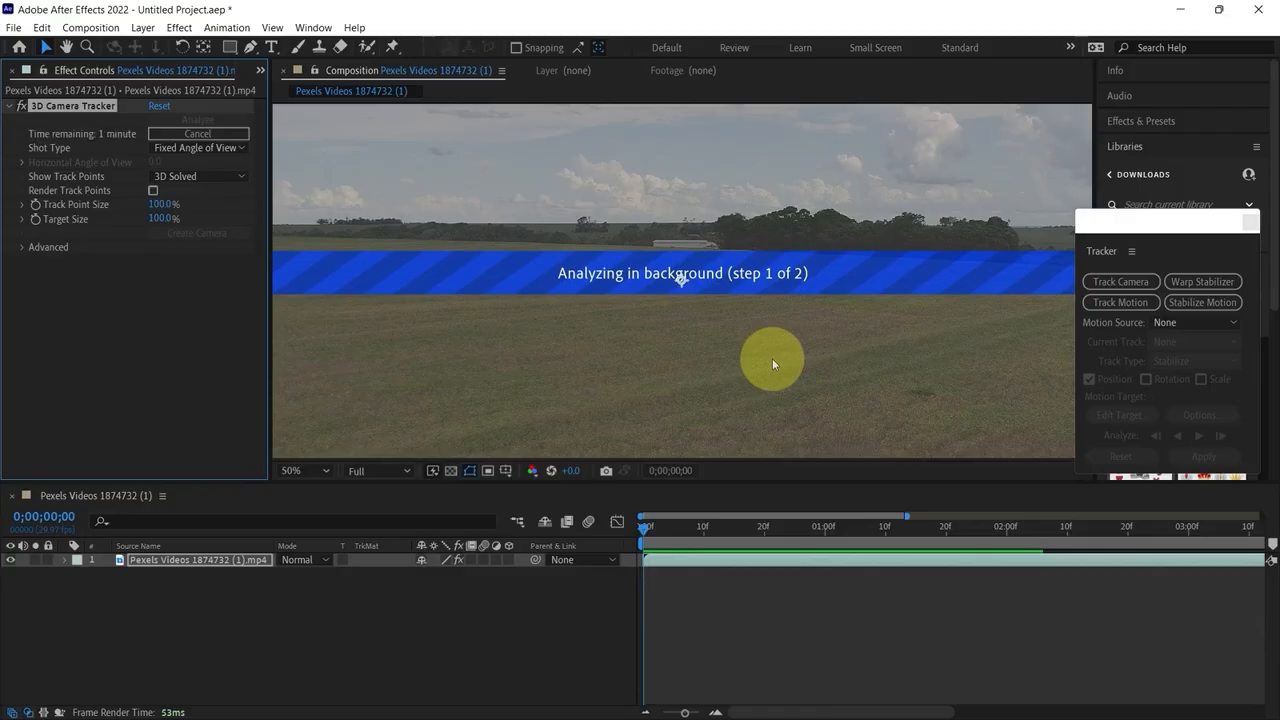
click(41, 27)
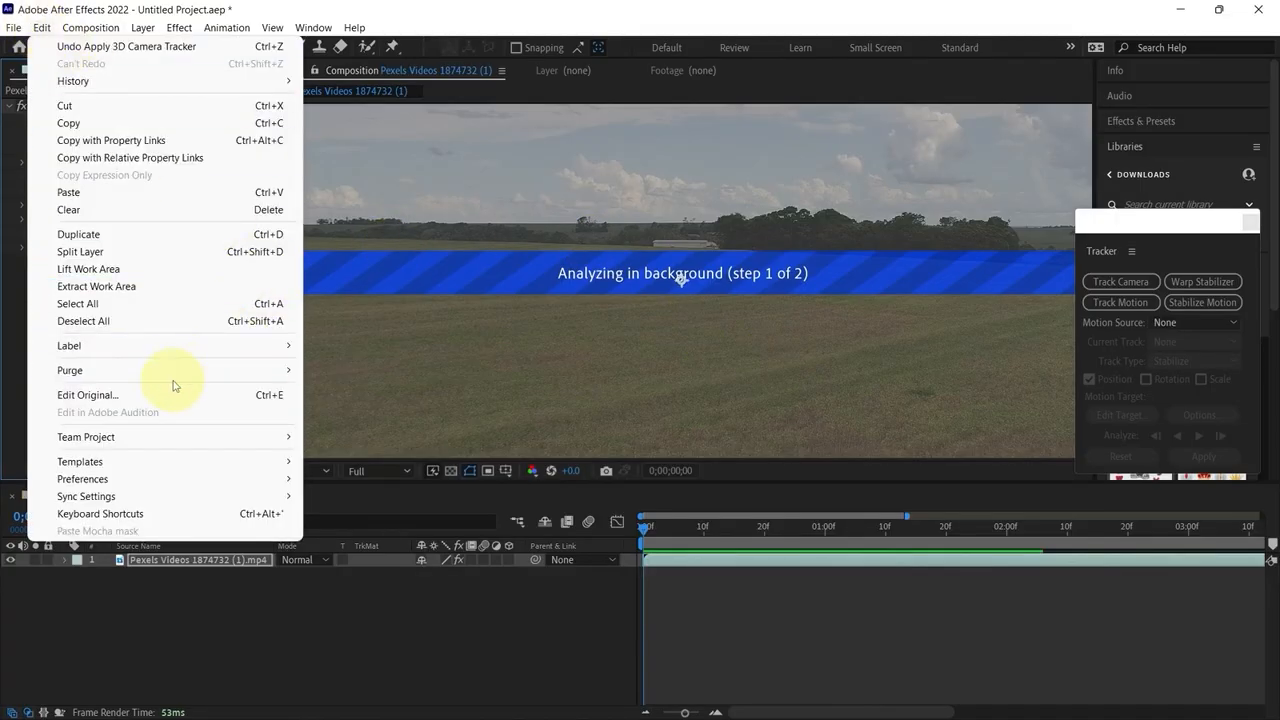
mouse_move(181, 377)
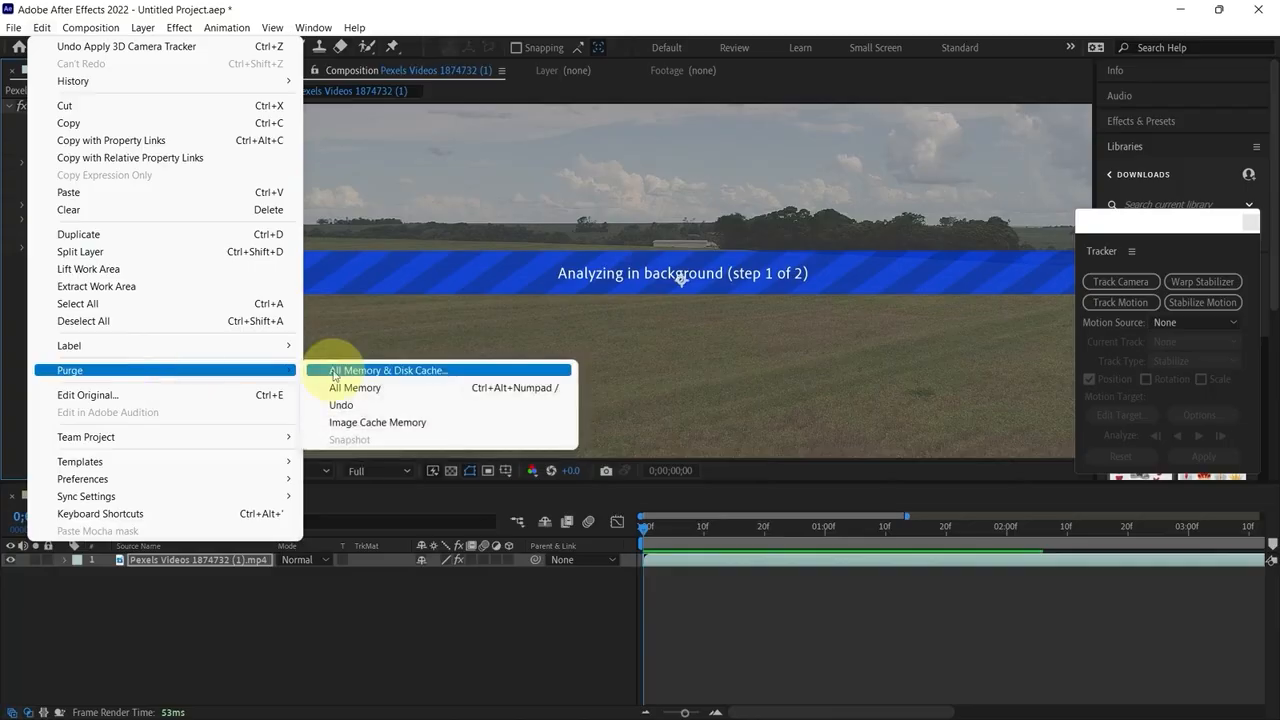
click(333, 372)
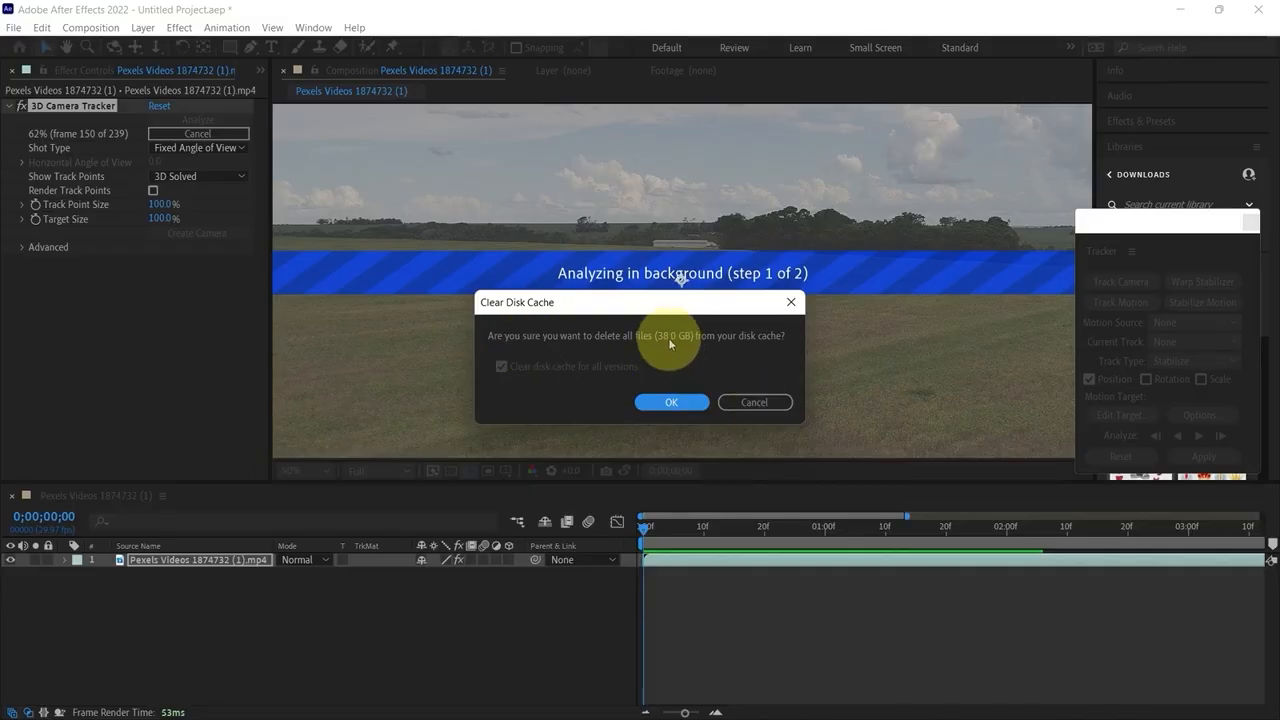
click(756, 402)
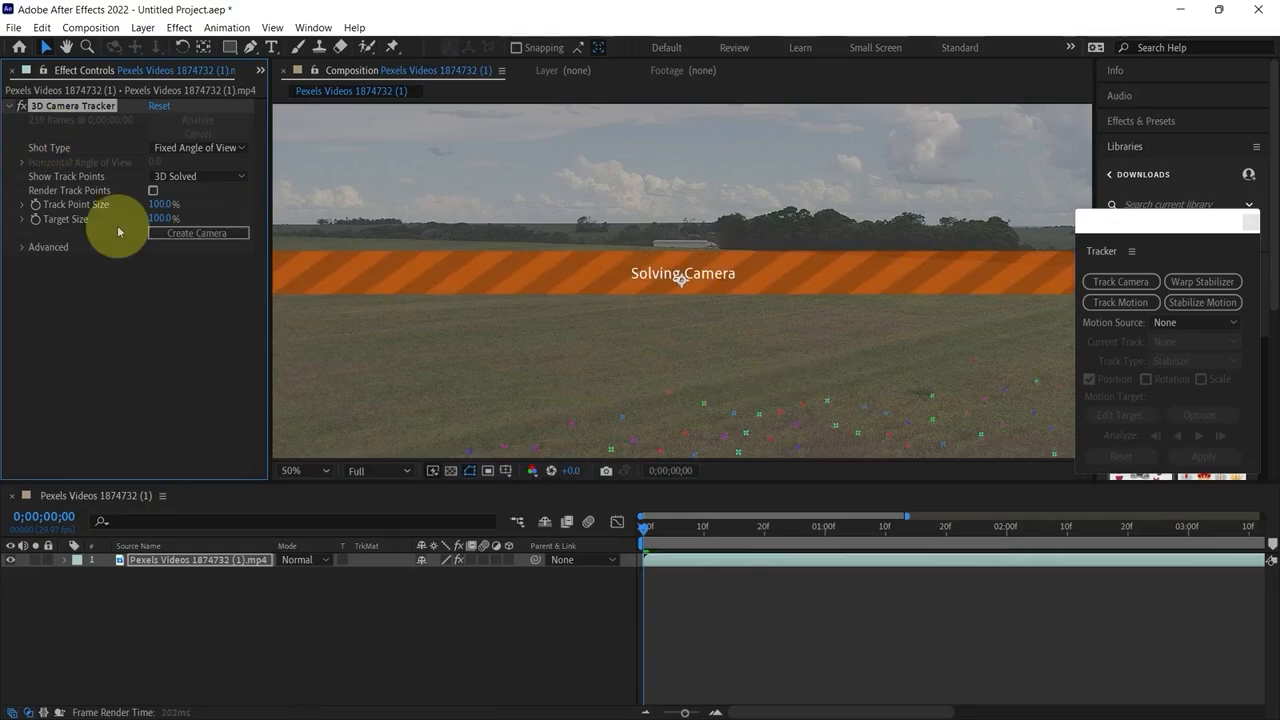
Expand the 3D Camera Tracker's advanced settings and check the solve method, average error and track points on the ground
drag(619, 370, 503, 189)
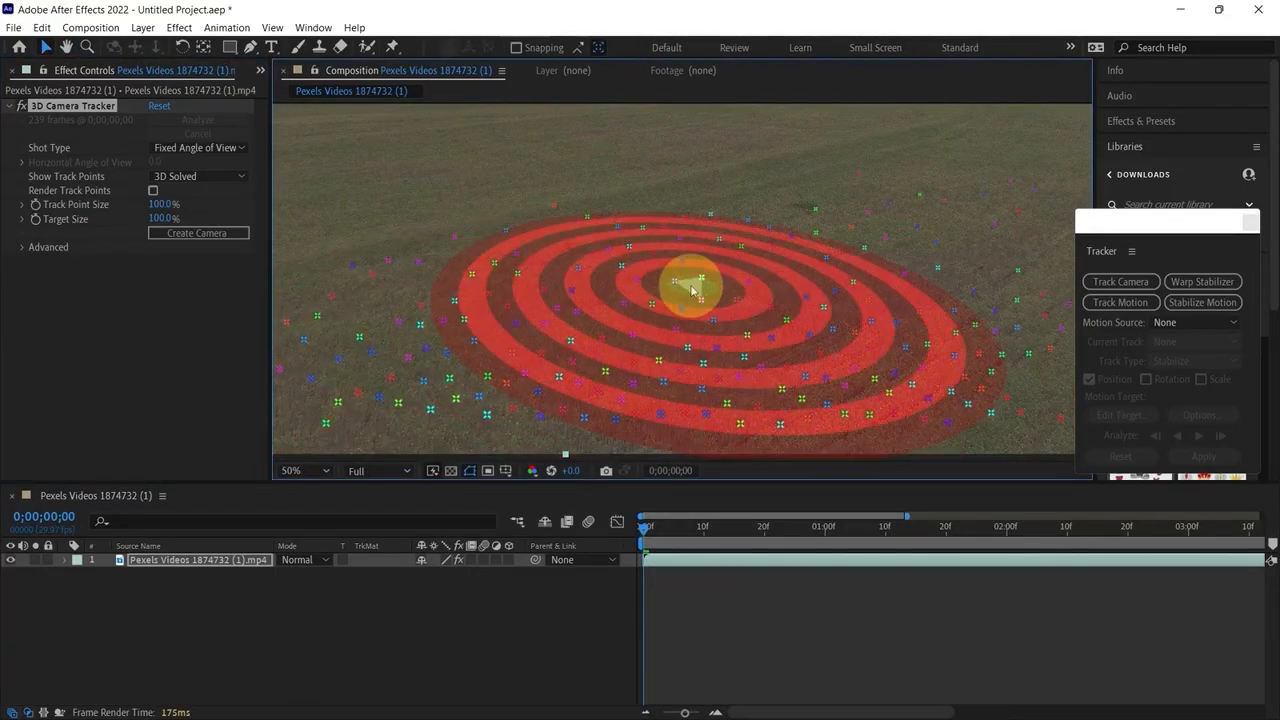
click(23, 249)
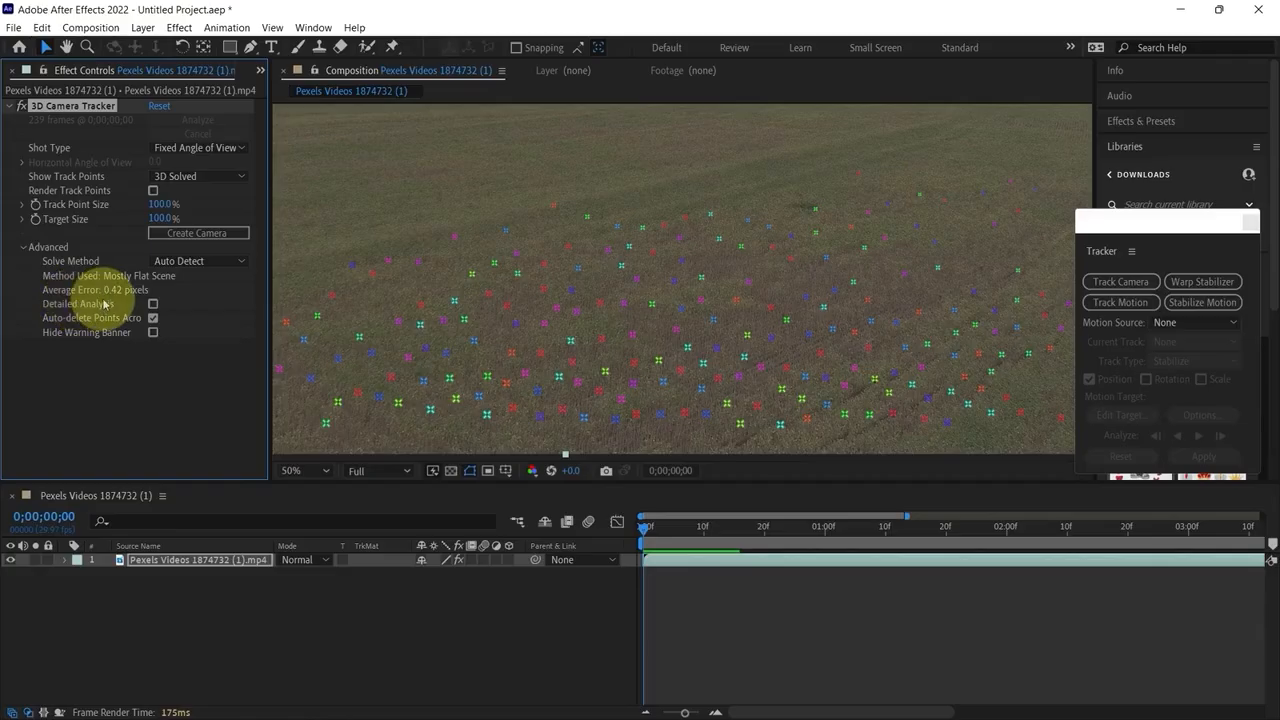
scroll(745, 306, down, 3)
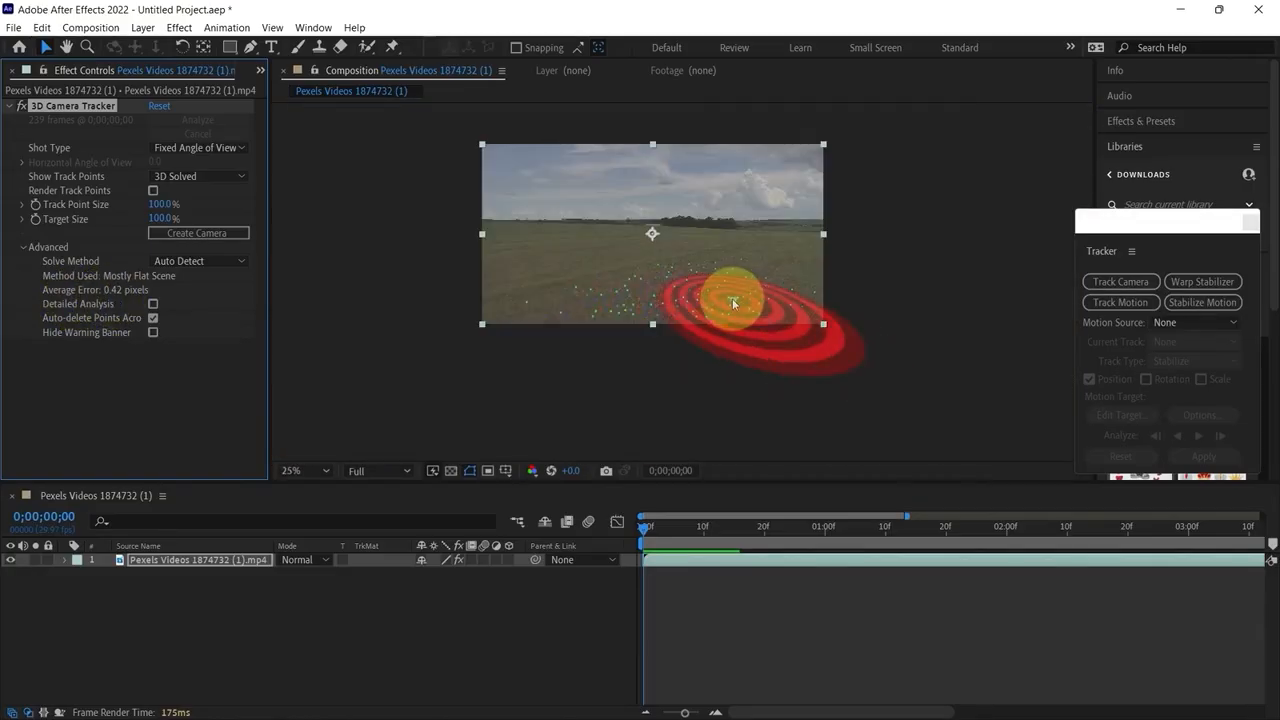
scroll(733, 301, up, 1)
Select a cluster of six neighbouring track points on the grass and check how the target lies on the ground
drag(706, 268, 726, 350)
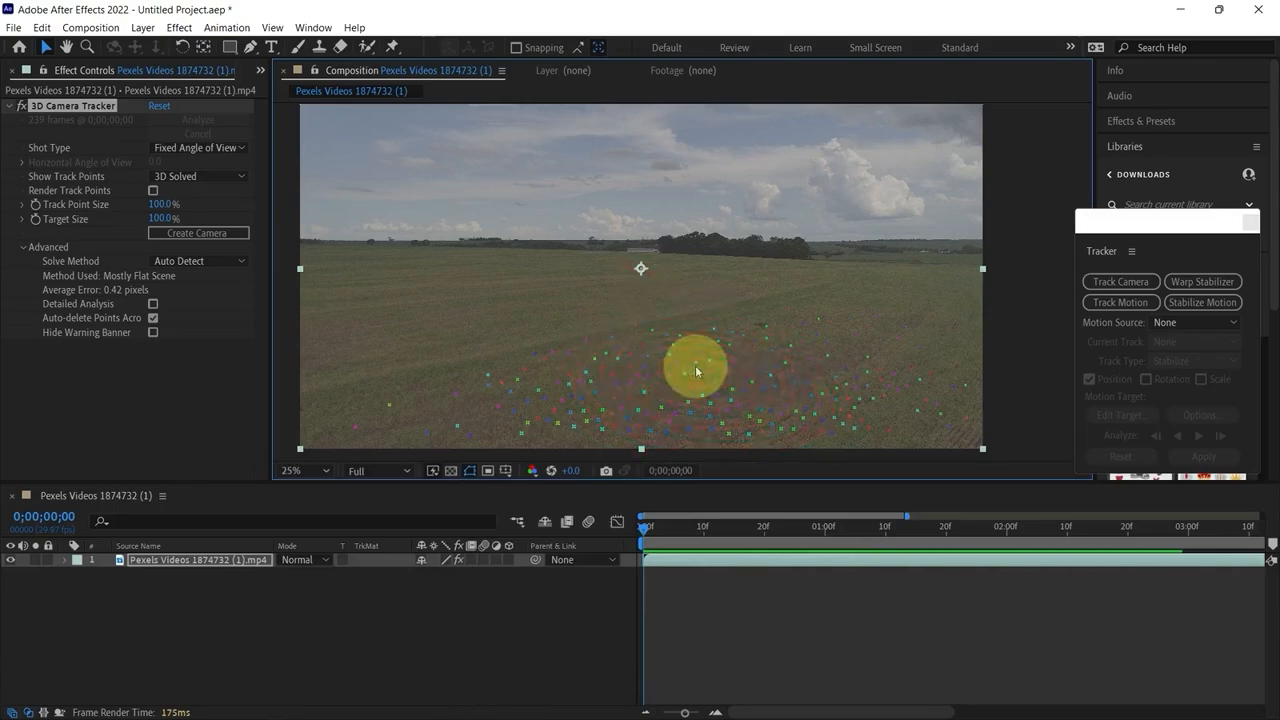
key(period)
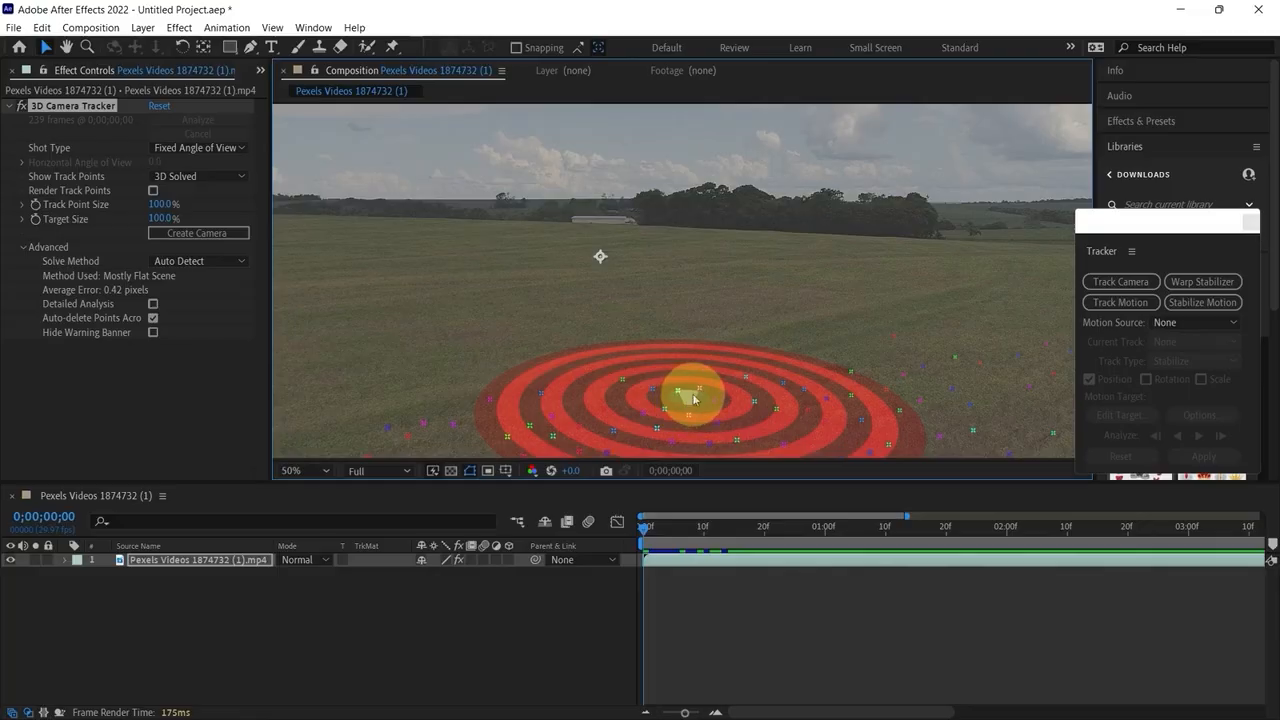
key(period)
scroll(629, 246, down, 5)
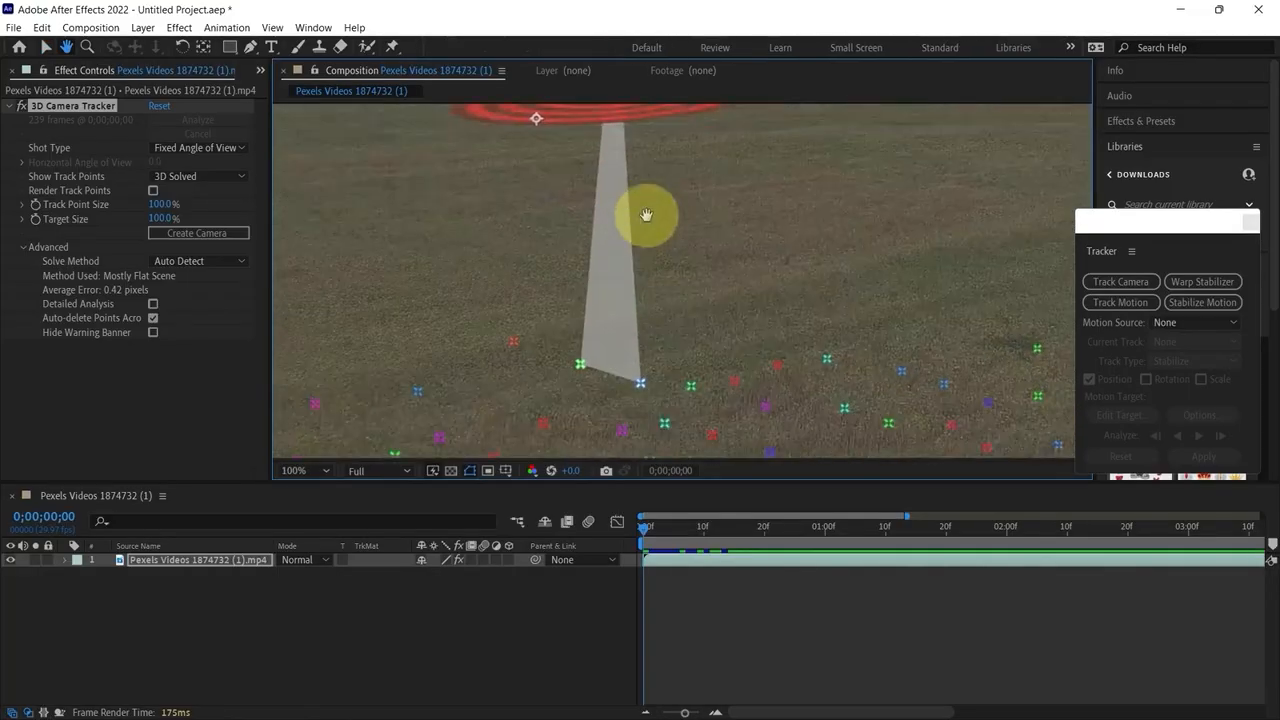
mouse_move(600, 262)
mouse_down()
mouse_move(477, 343)
mouse_move(663, 391)
mouse_move(716, 347)
mouse_up()
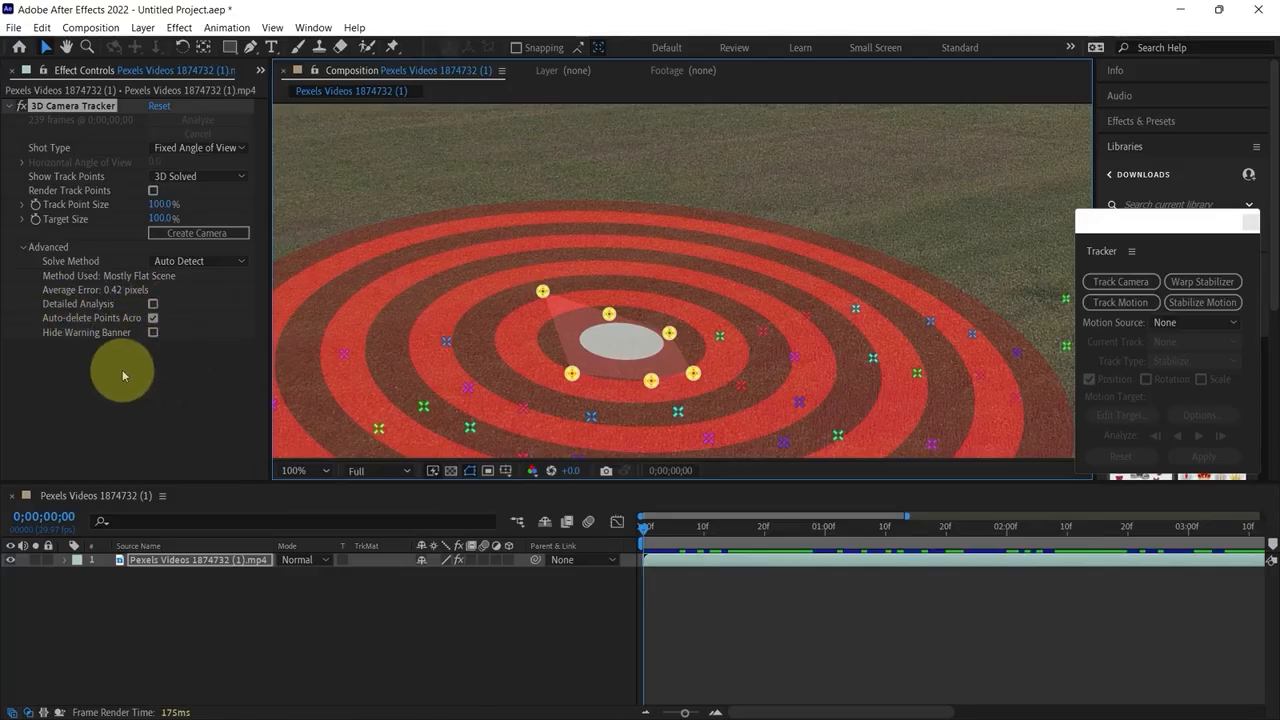
scroll(457, 363, down, 2)
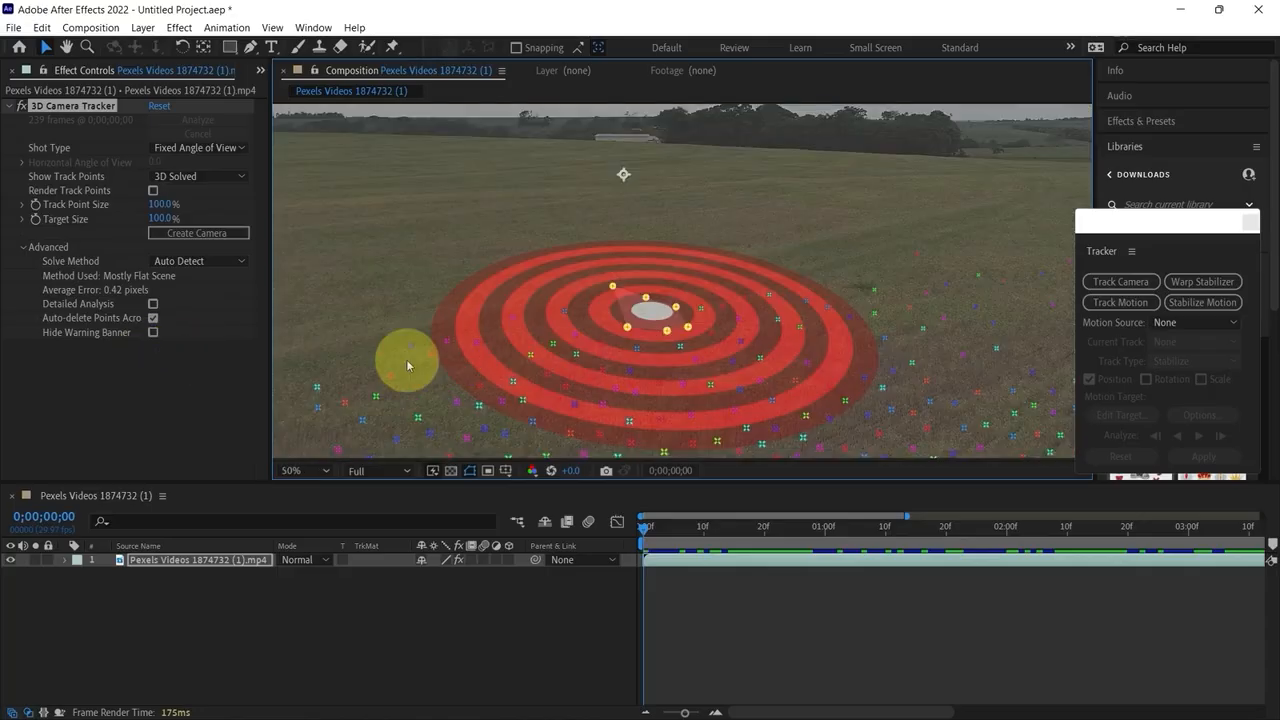
scroll(468, 374, down, 4)
scroll(509, 378, up, 4)
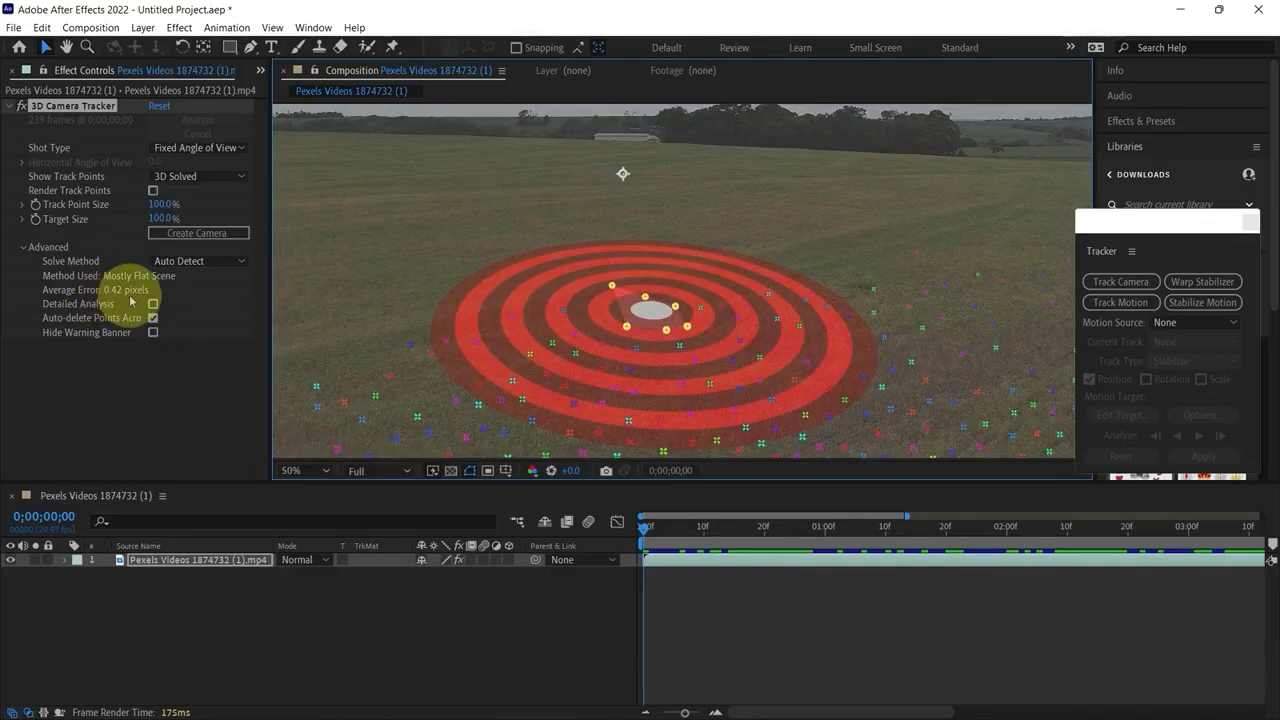
Clear the point selection and reselect the 3D Camera Tracker effect on the video layer to show its track points
click(778, 602)
click(745, 558)
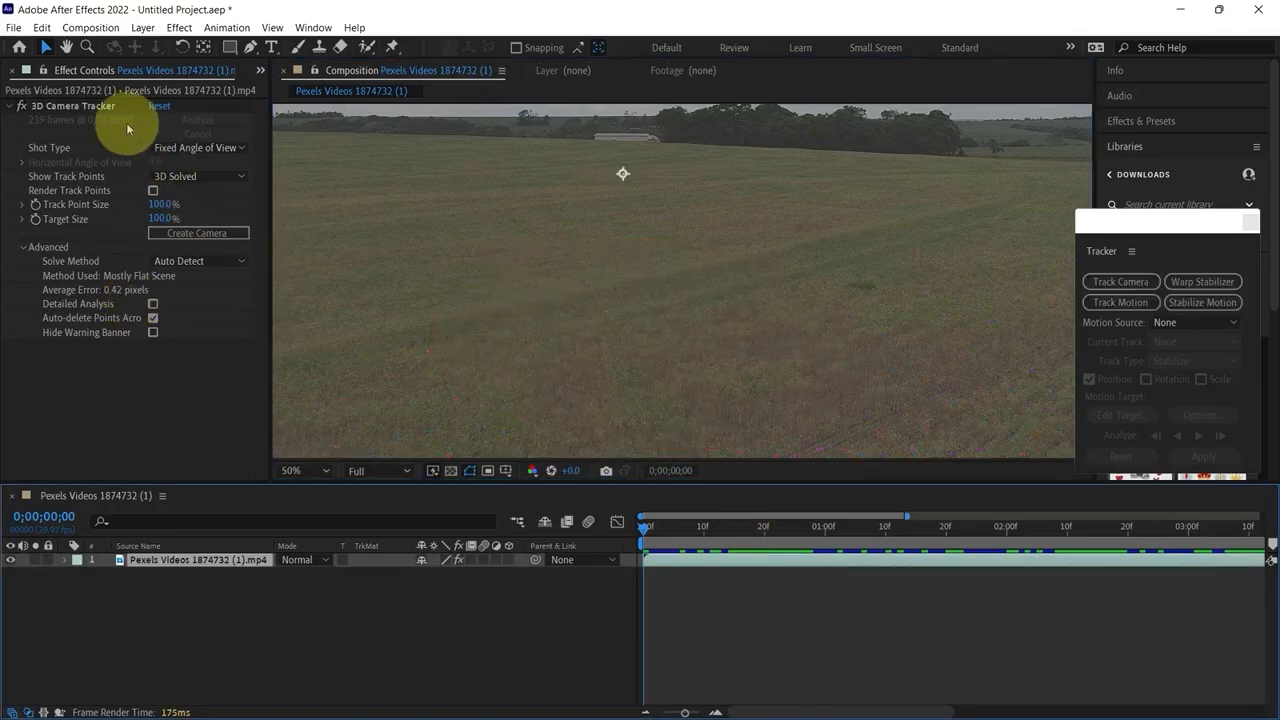
click(102, 108)
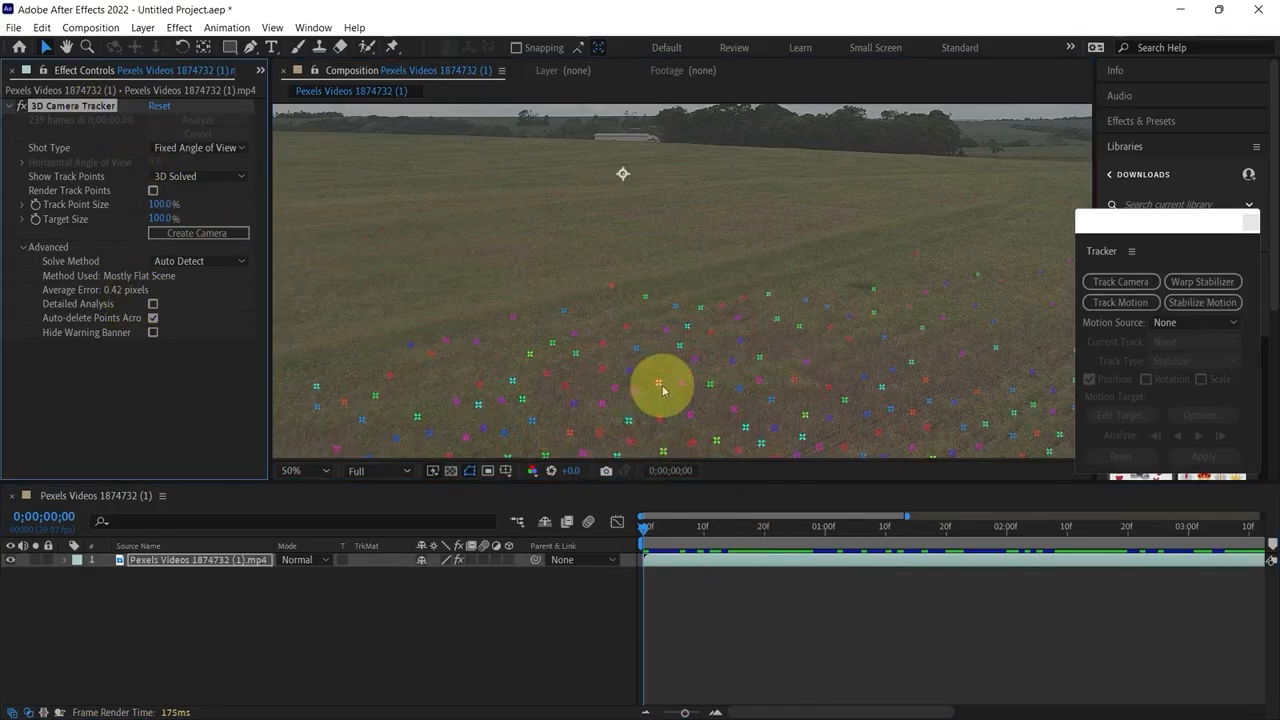
Select a group of seven track points in the middle of the grass, and clear that selection
drag(660, 389, 638, 361)
click(638, 360)
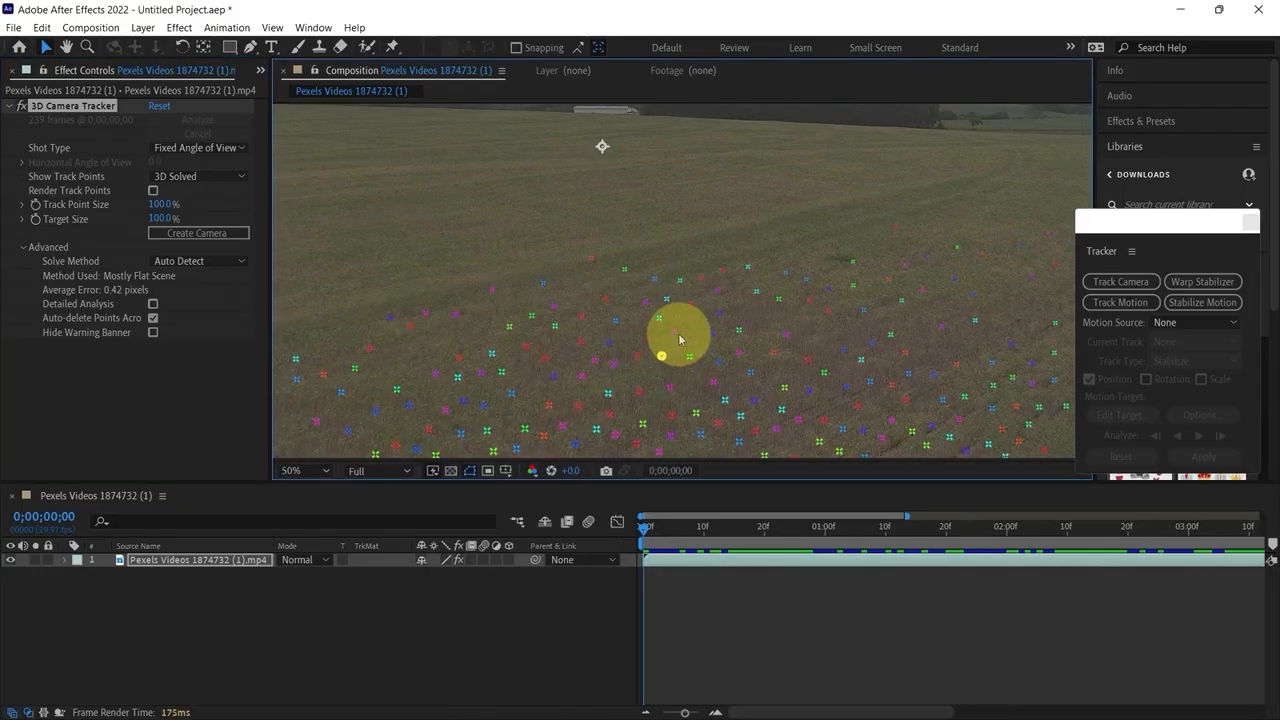
mouse_move(689, 337)
mouse_down()
mouse_move(592, 352)
mouse_move(688, 368)
mouse_up()
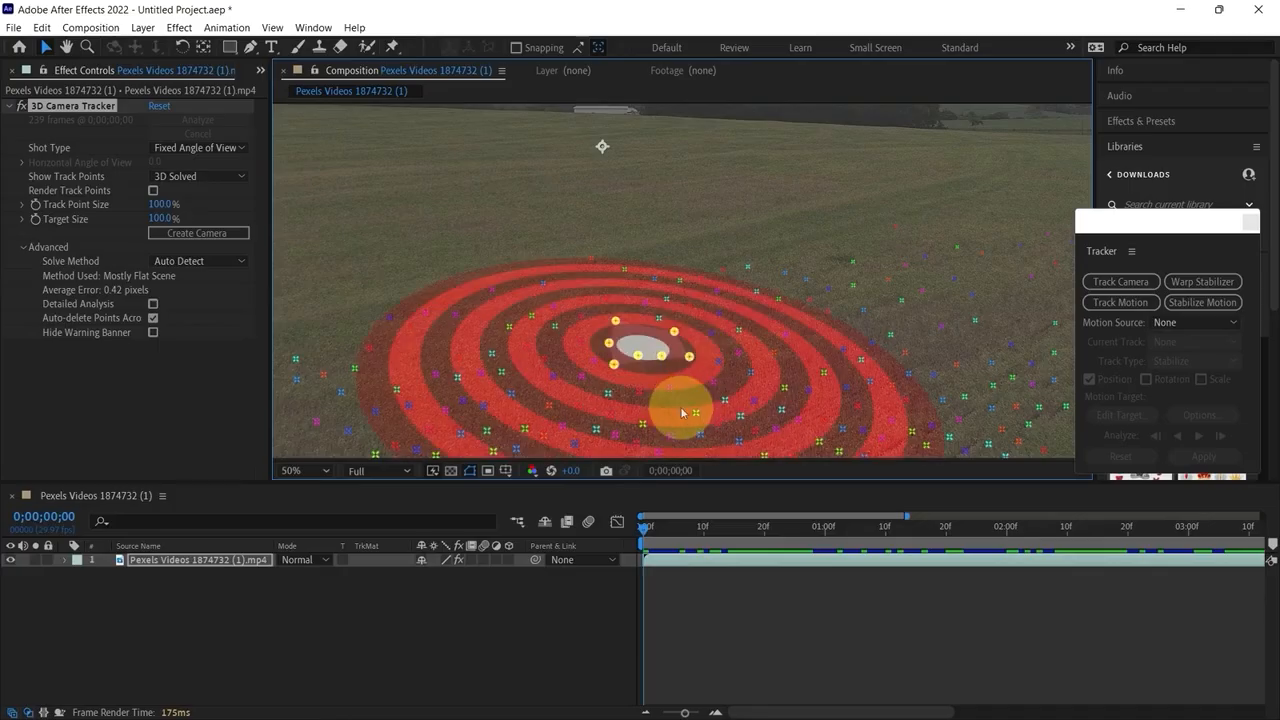
click(655, 248)
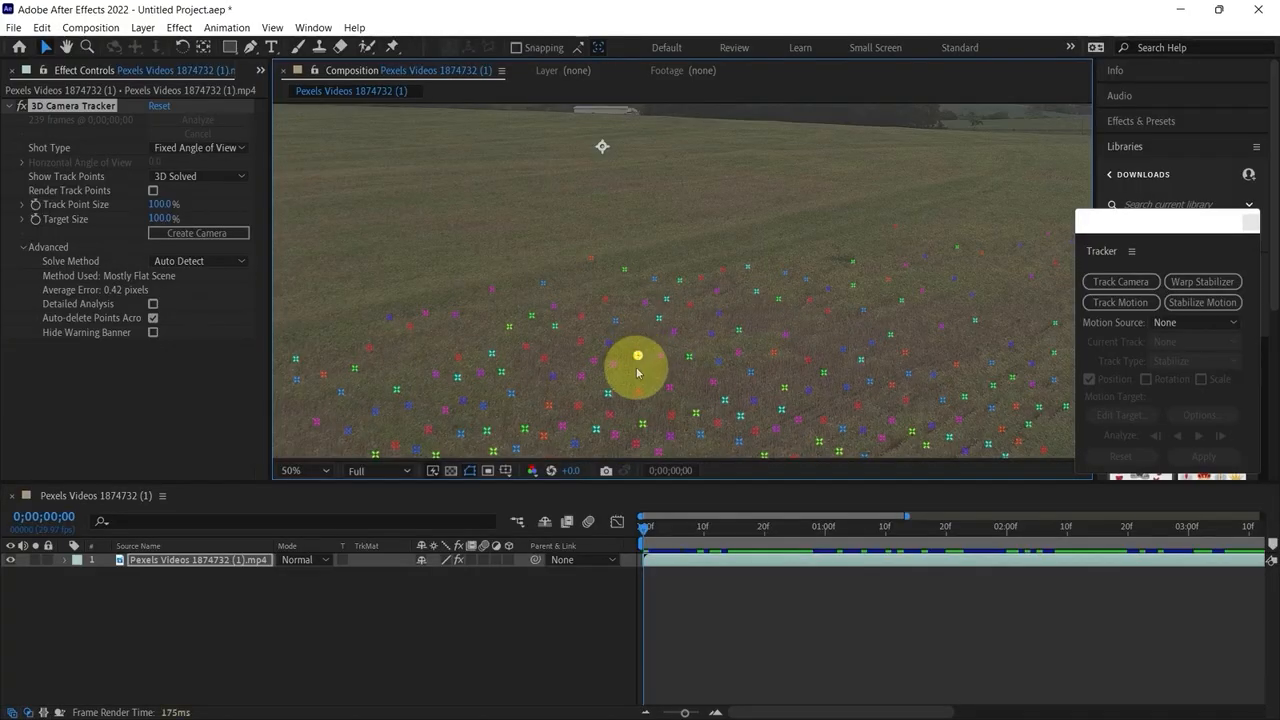
Select three neighbouring track points on the grass so the target lies flat on the ground
scroll(637, 372, down, 1)
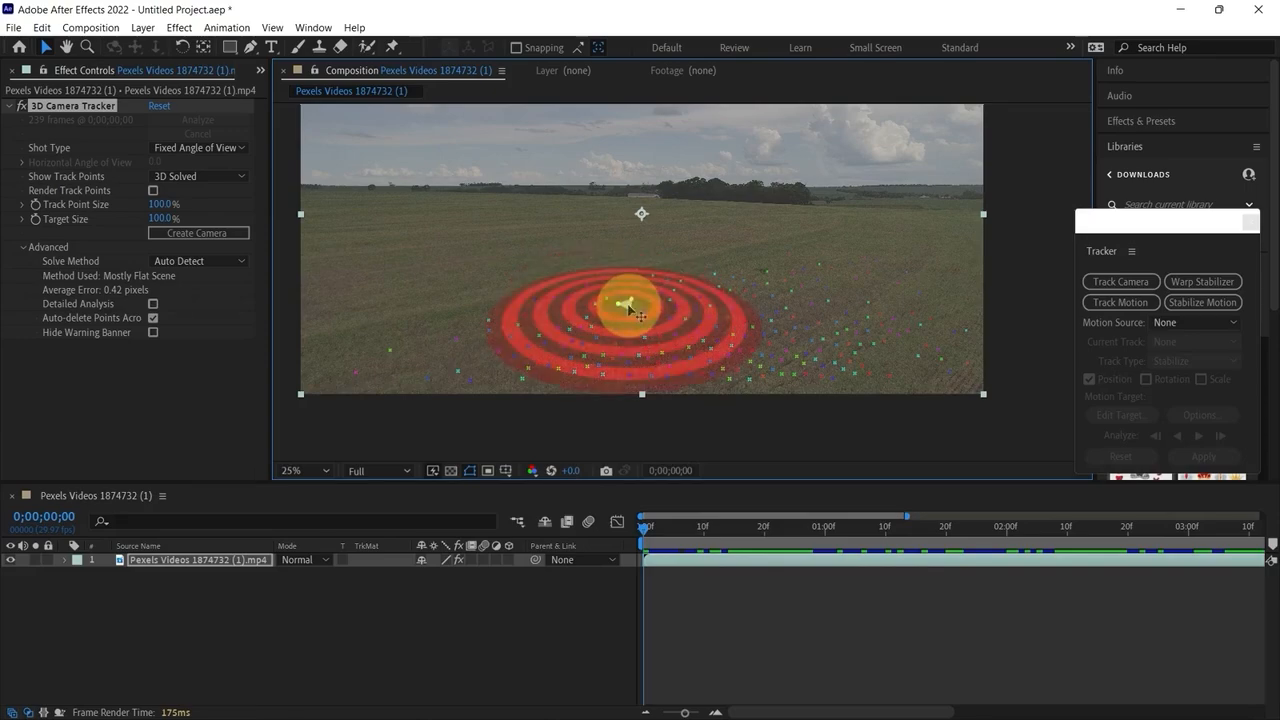
scroll(626, 346, up, 1)
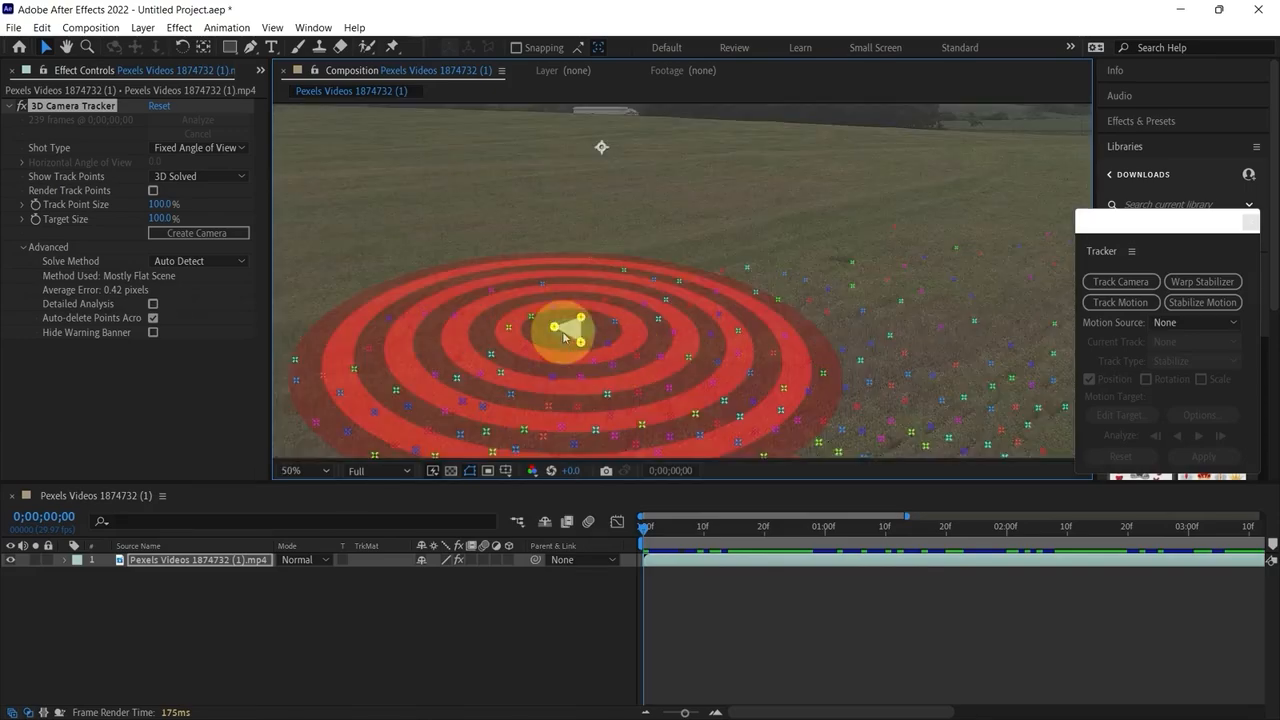
key(v)
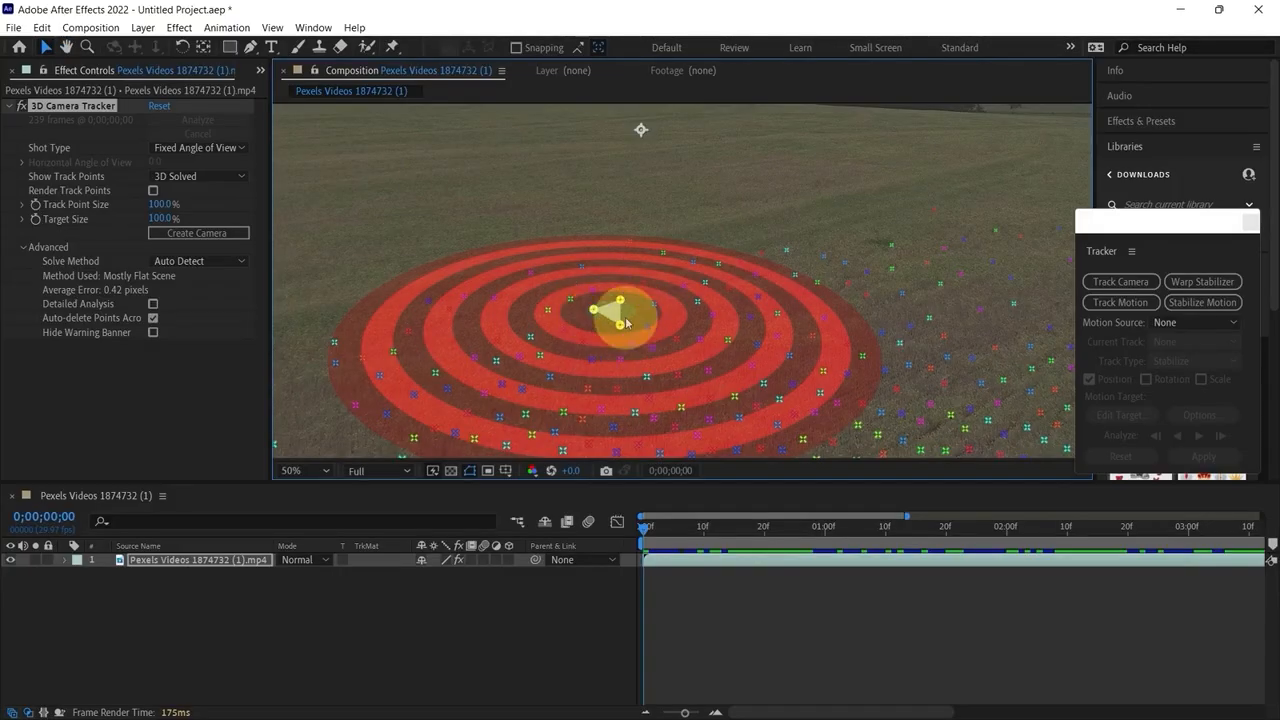
scroll(595, 318, up, 2)
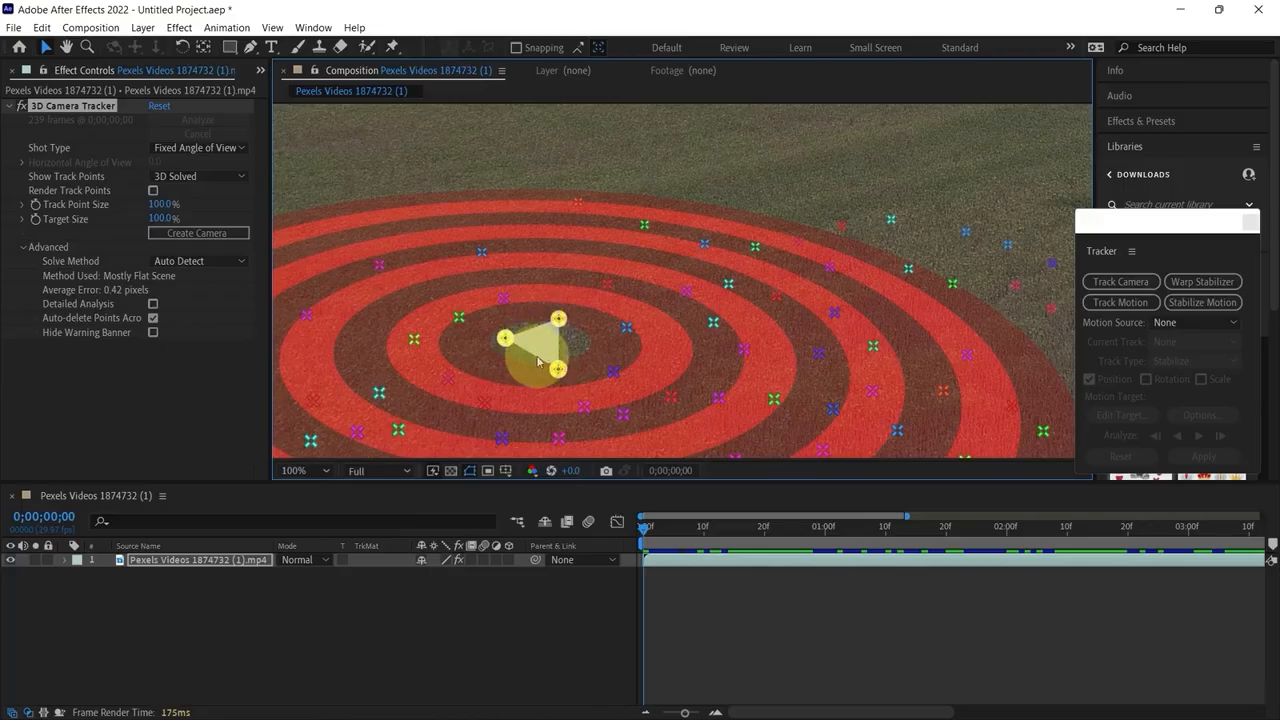
Add a fourth track point just behind the selected three and remove it from the selection again
shift+click(504, 299)
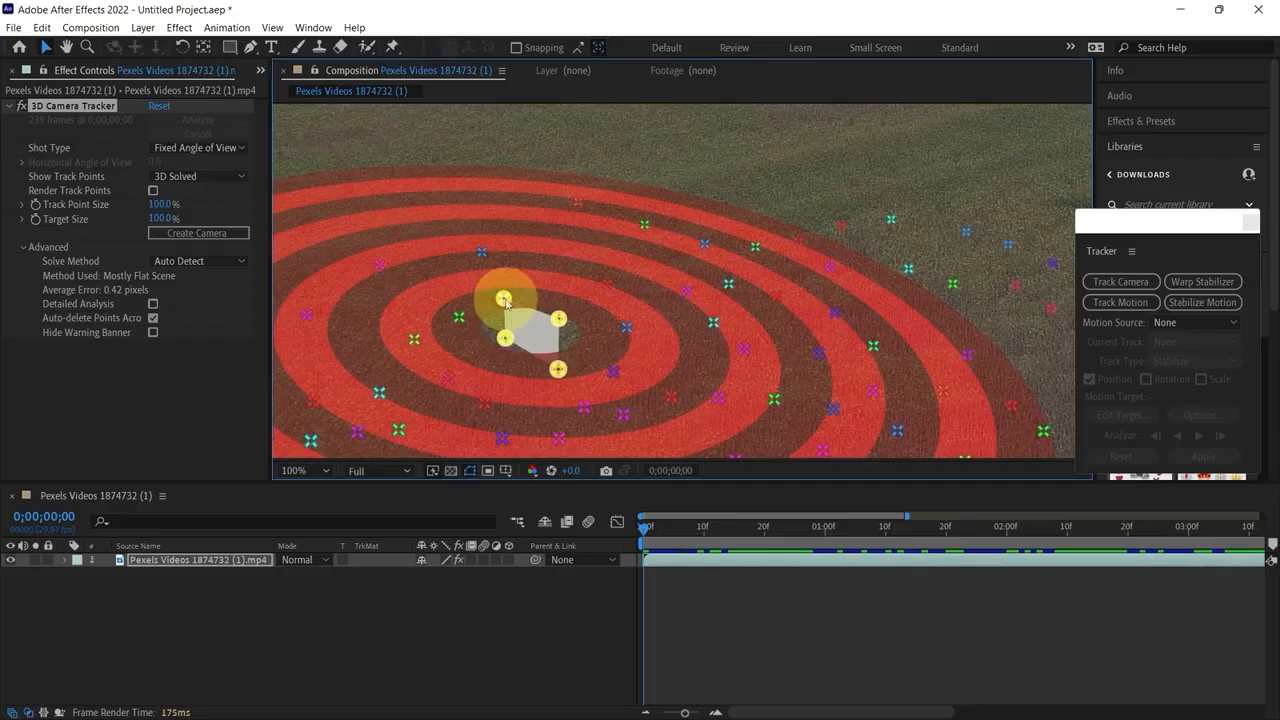
ctrl+click(504, 299)
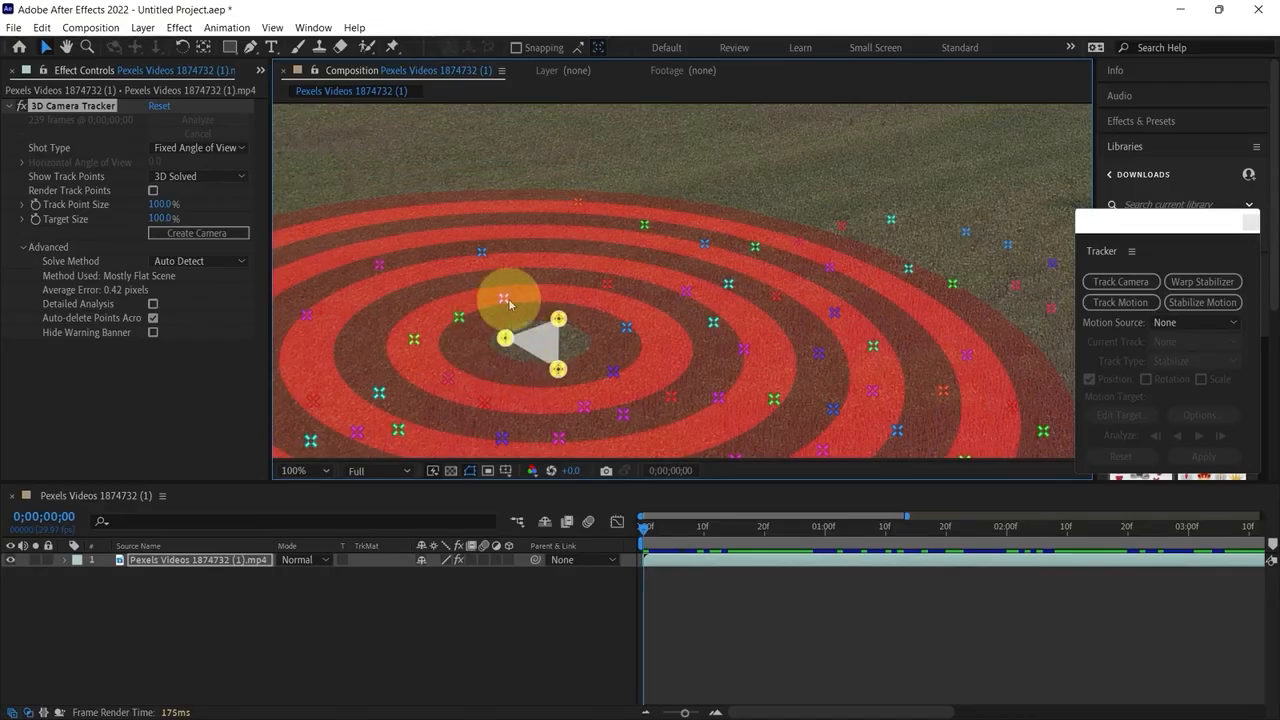
scroll(586, 351, down, 1)
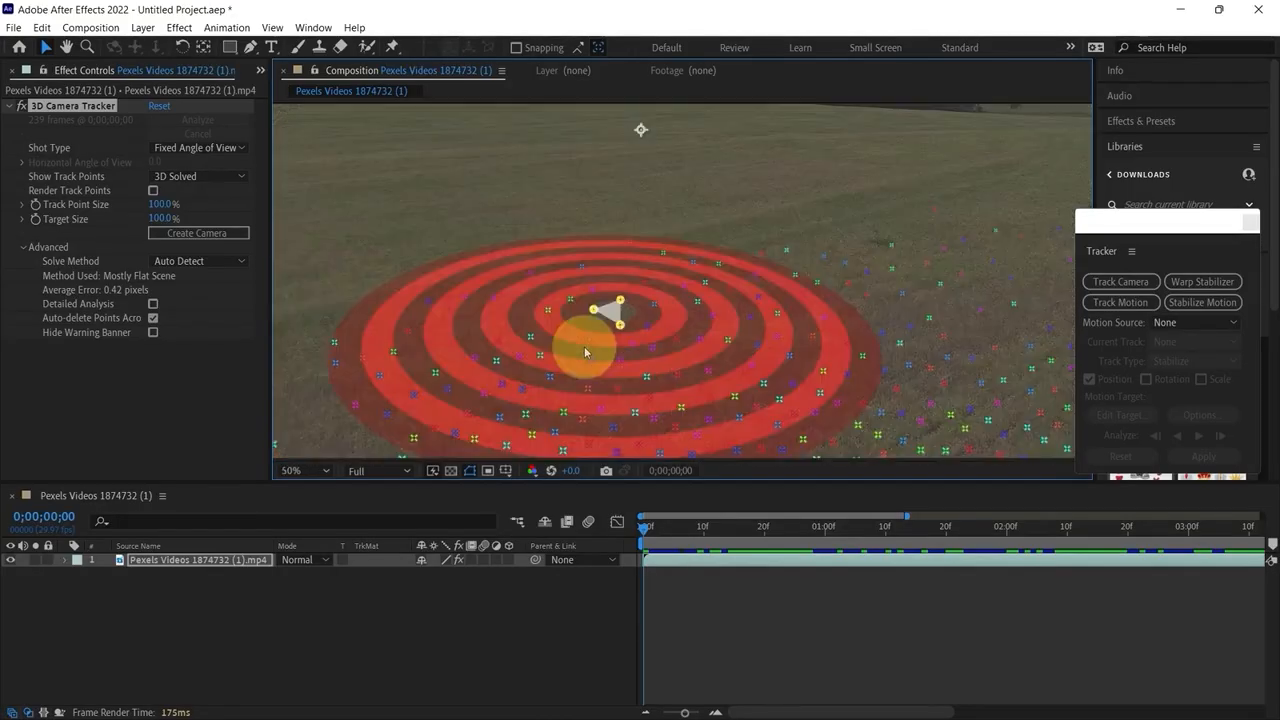
scroll(657, 383, up, 1)
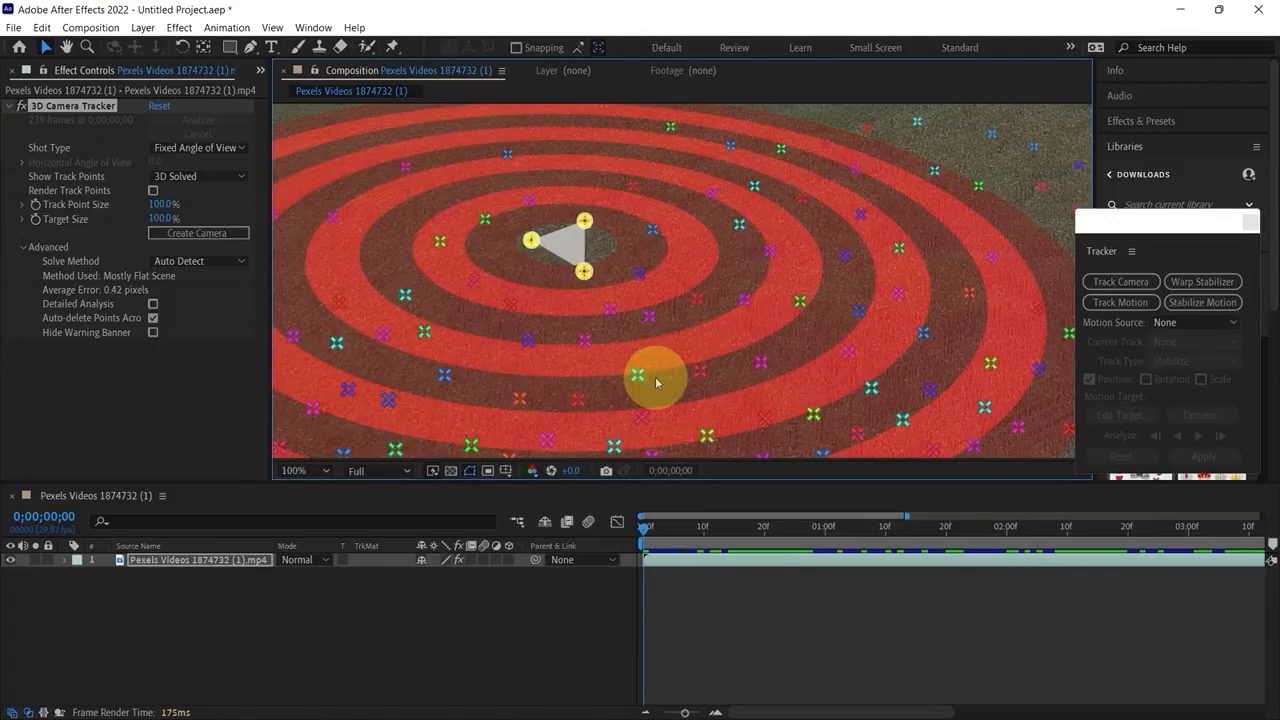
Set the ground plane and origin from the selected three-point target and create a solid and camera on it
right_click(562, 247)
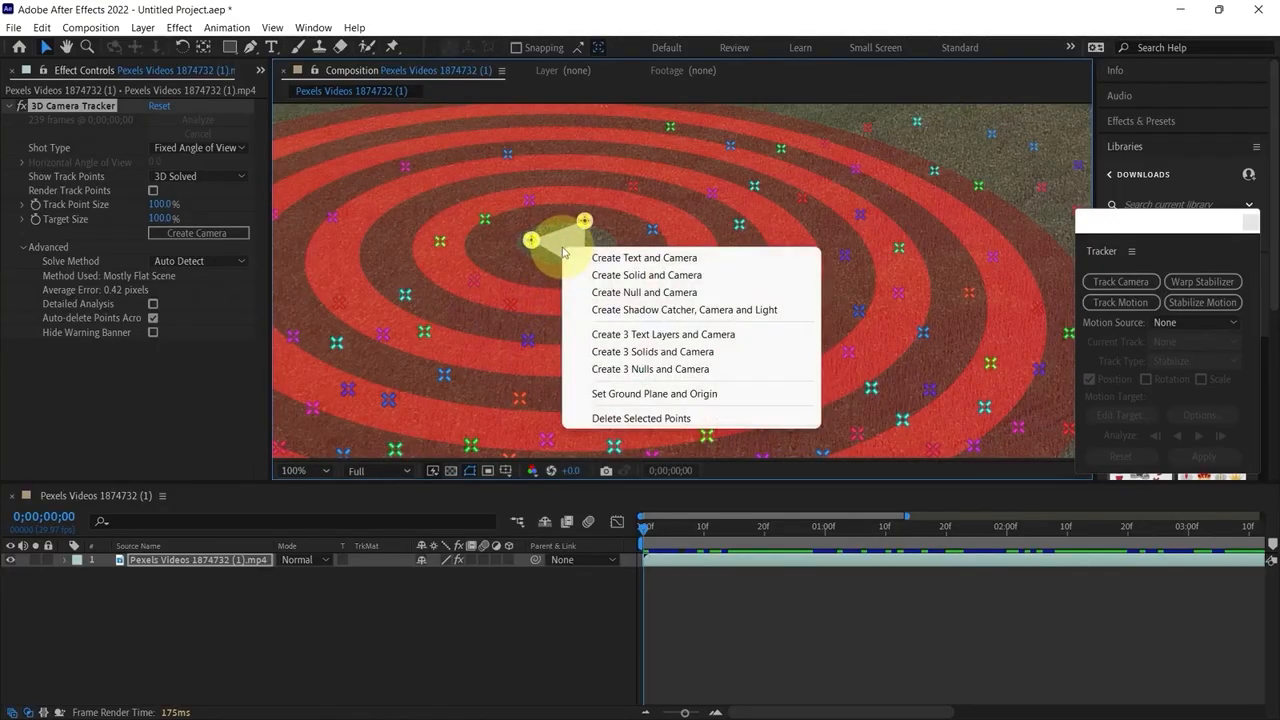
click(663, 394)
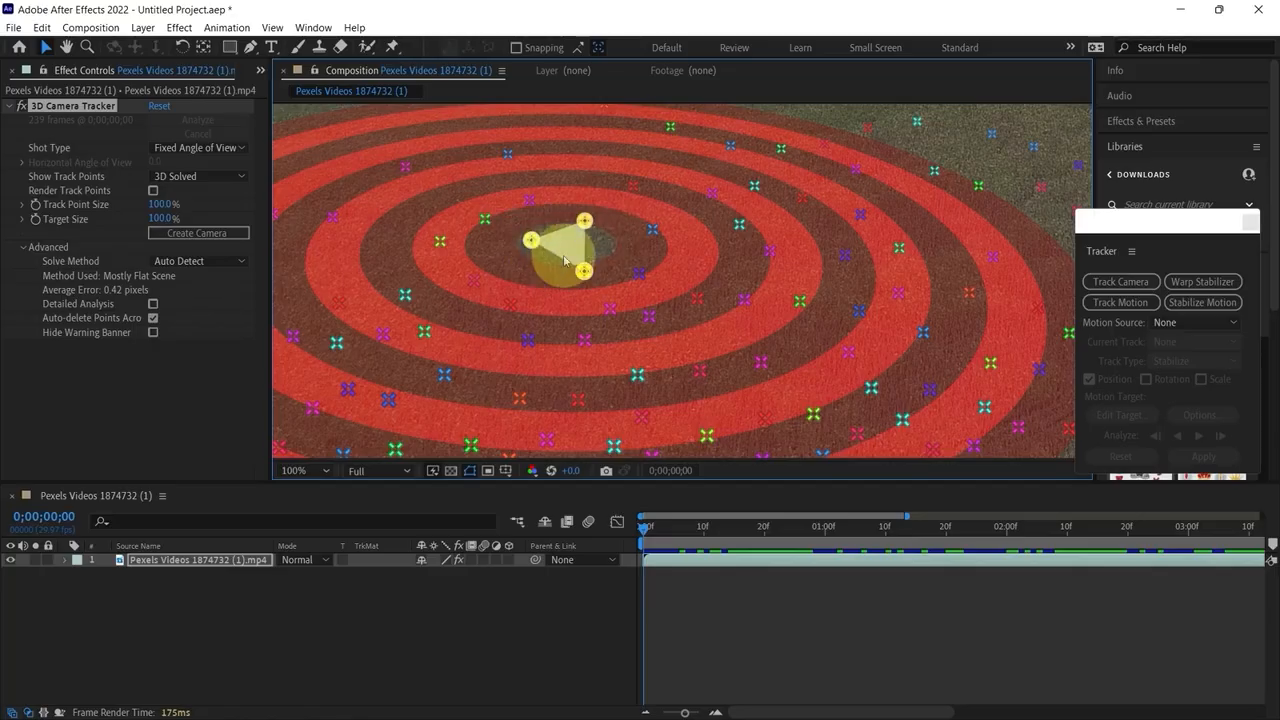
right_click(565, 253)
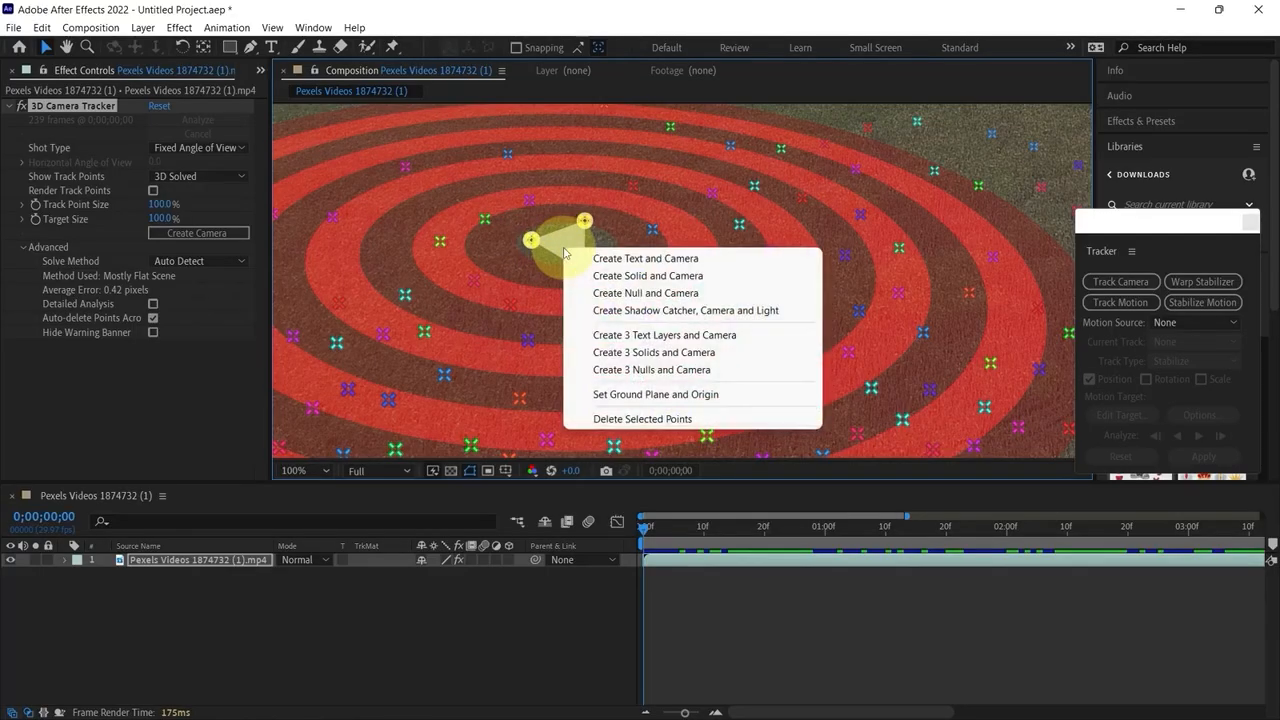
click(685, 276)
scroll(683, 278, down, 4)
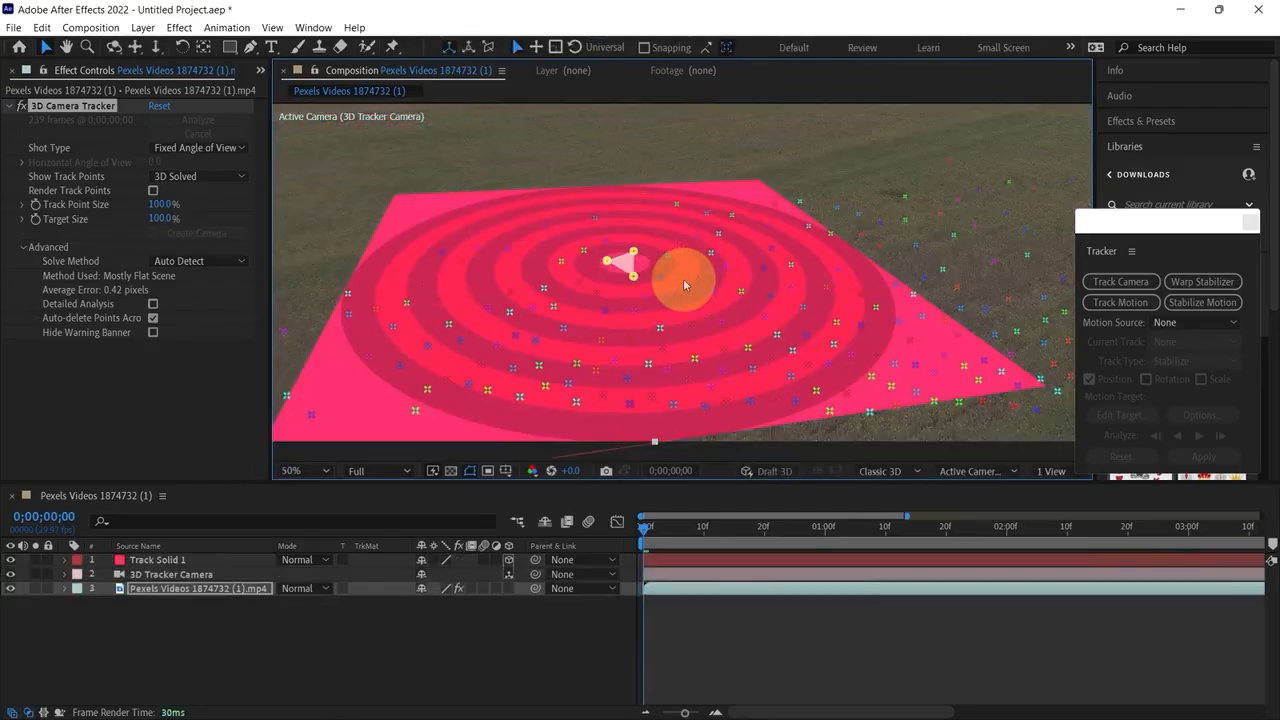
scroll(683, 278, up, 2)
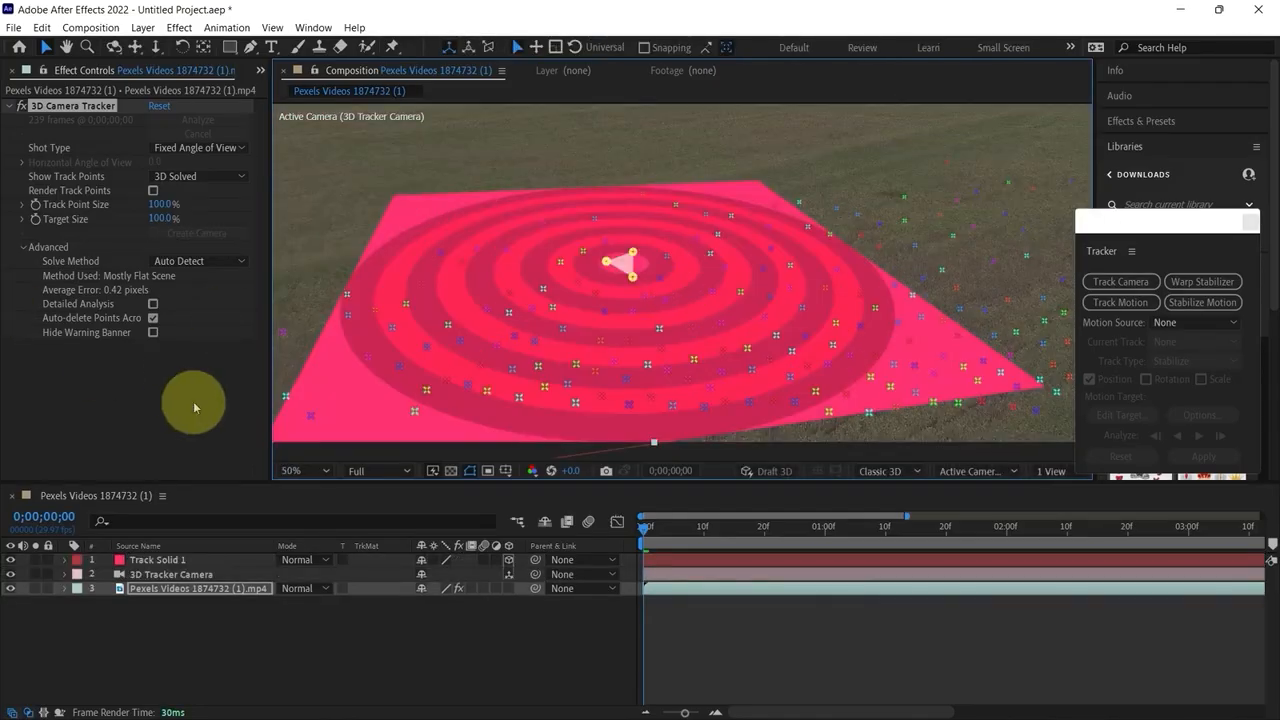
Apply the Grid effect to the Track Solid 1 layer and scrub through the footage to check how it tracks
click(170, 561)
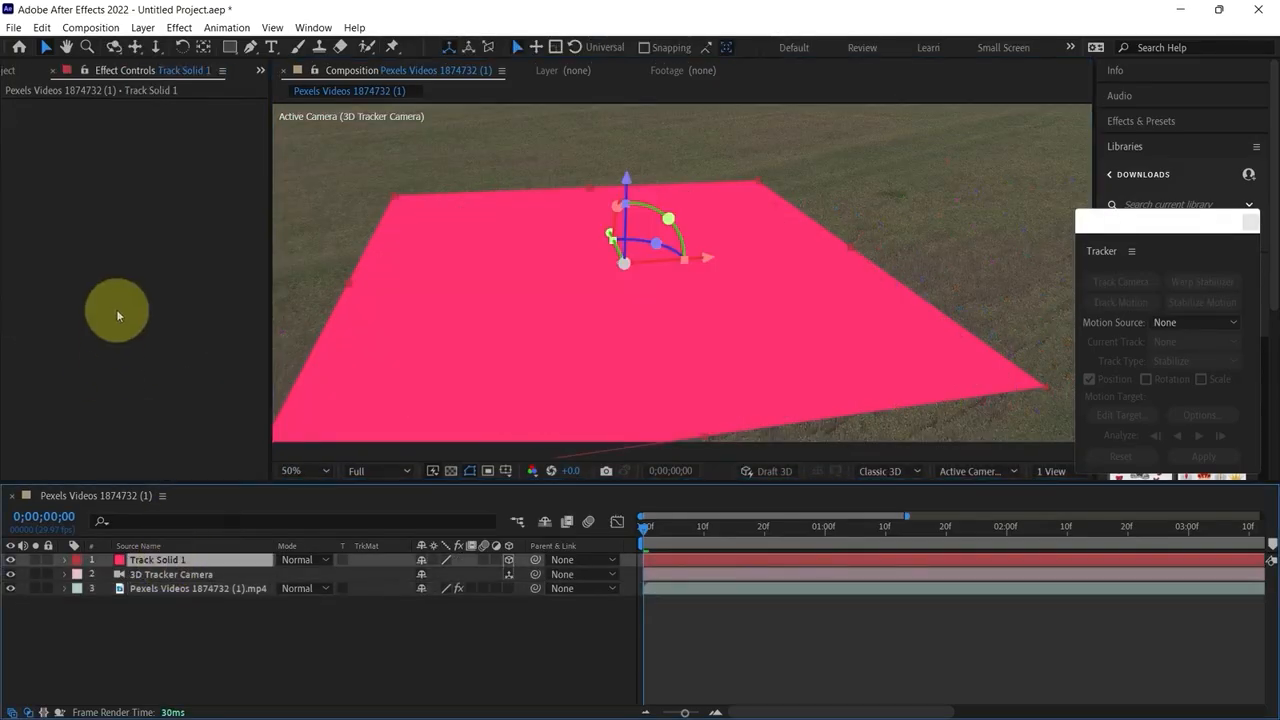
right_click(130, 256)
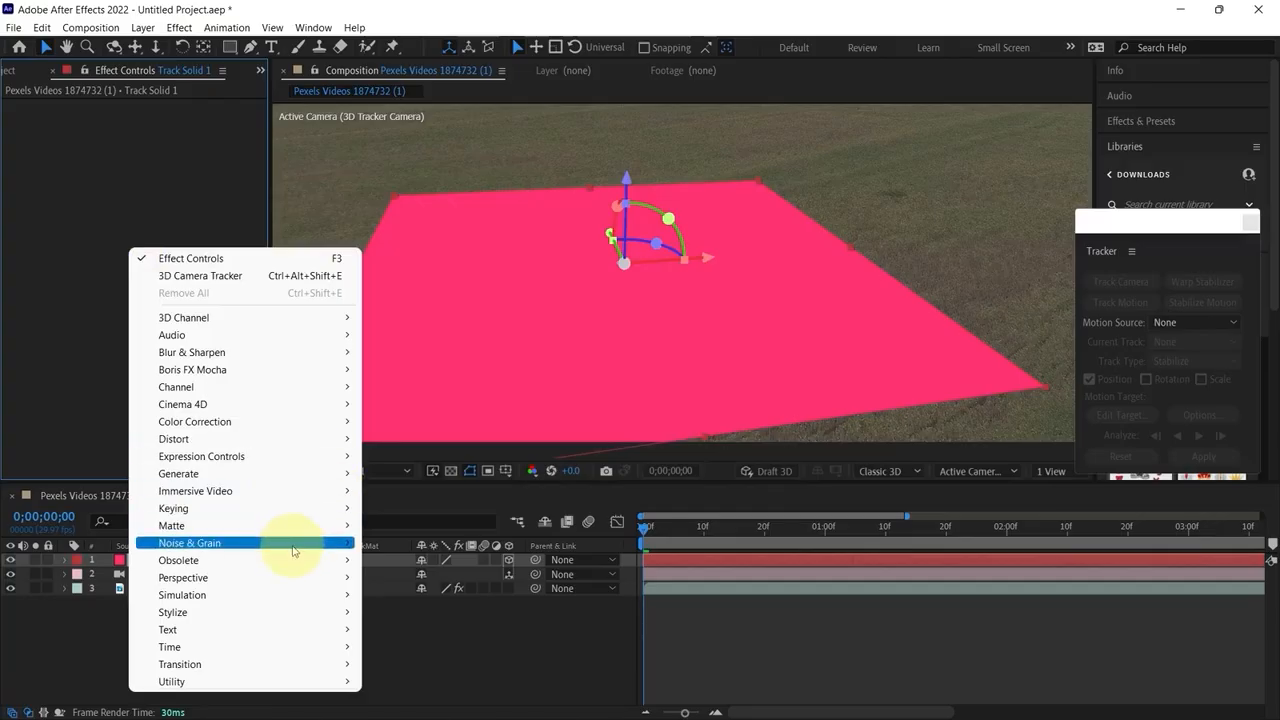
mouse_move(261, 476)
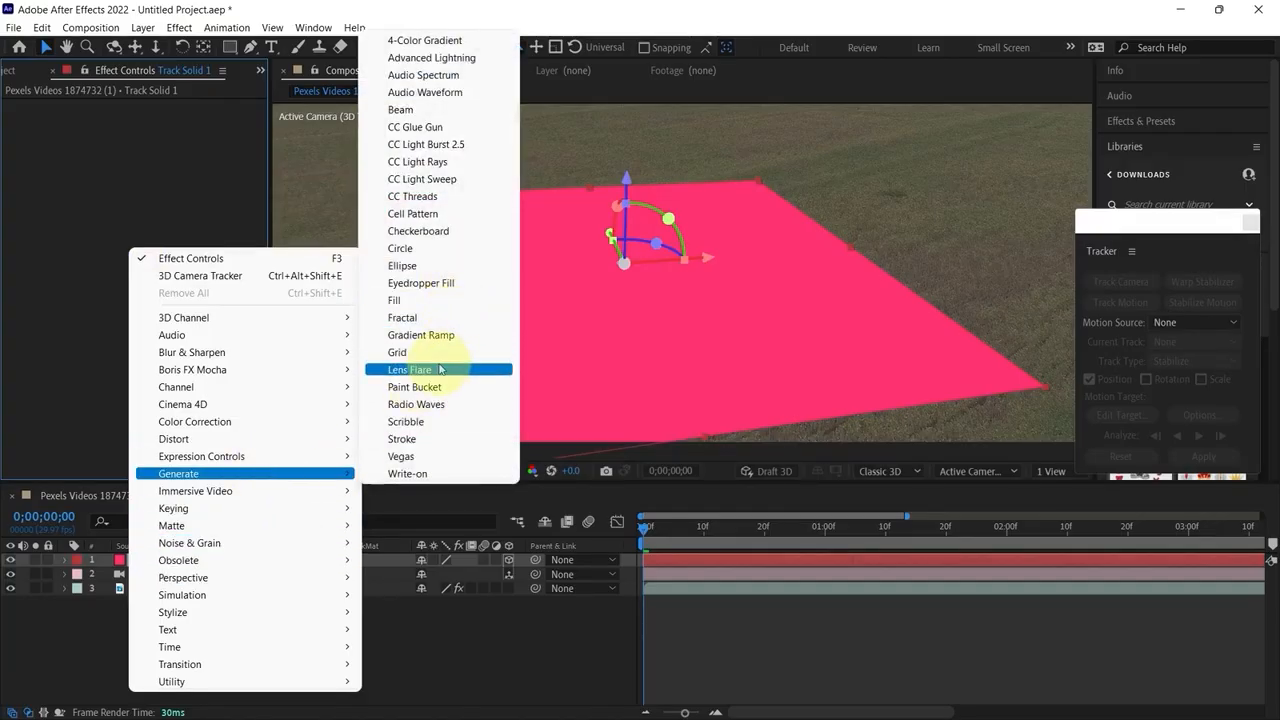
click(440, 352)
drag(648, 528, 812, 531)
scroll(763, 343, down, 2)
click(645, 538)
mouse_move(645, 538)
mouse_down()
mouse_move(1270, 545)
mouse_move(644, 545)
mouse_up()
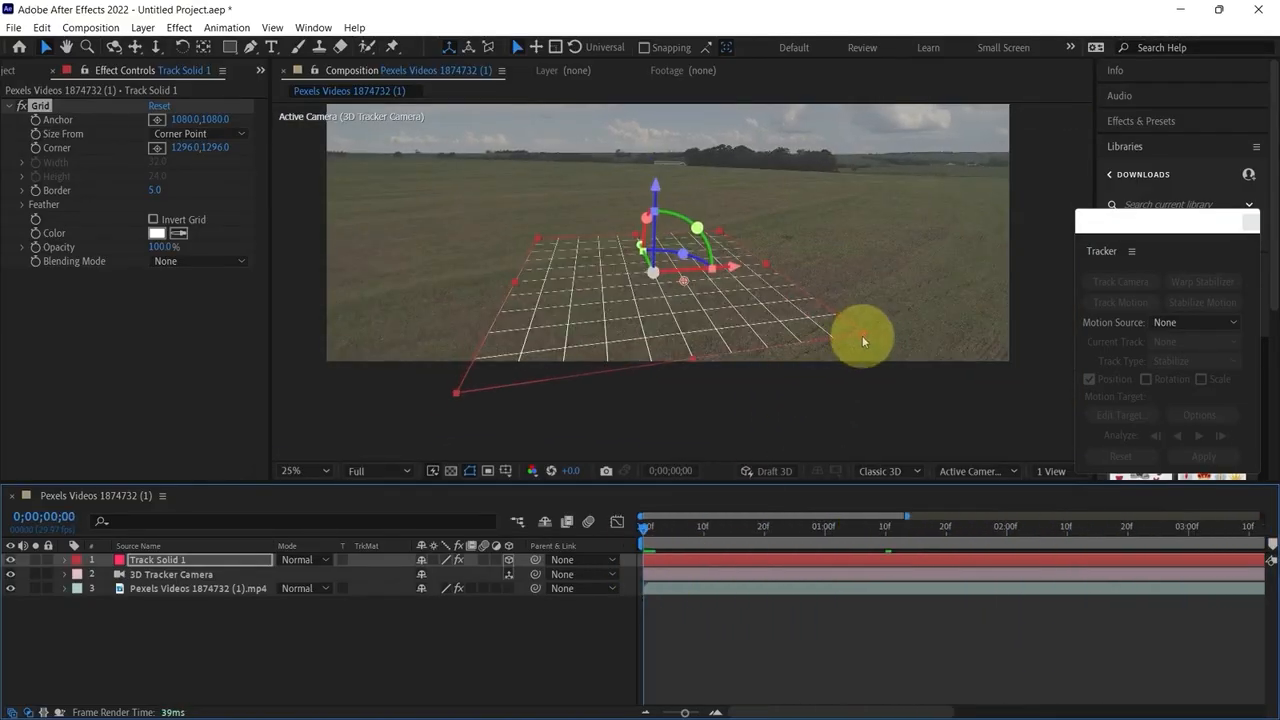
Enlarge the grid solid slightly so it covers more of the field, and scrub to check its tracking
drag(865, 332, 886, 326)
mouse_move(646, 537)
mouse_down()
mouse_move(703, 523)
mouse_move(641, 541)
mouse_move(634, 517)
mouse_up()
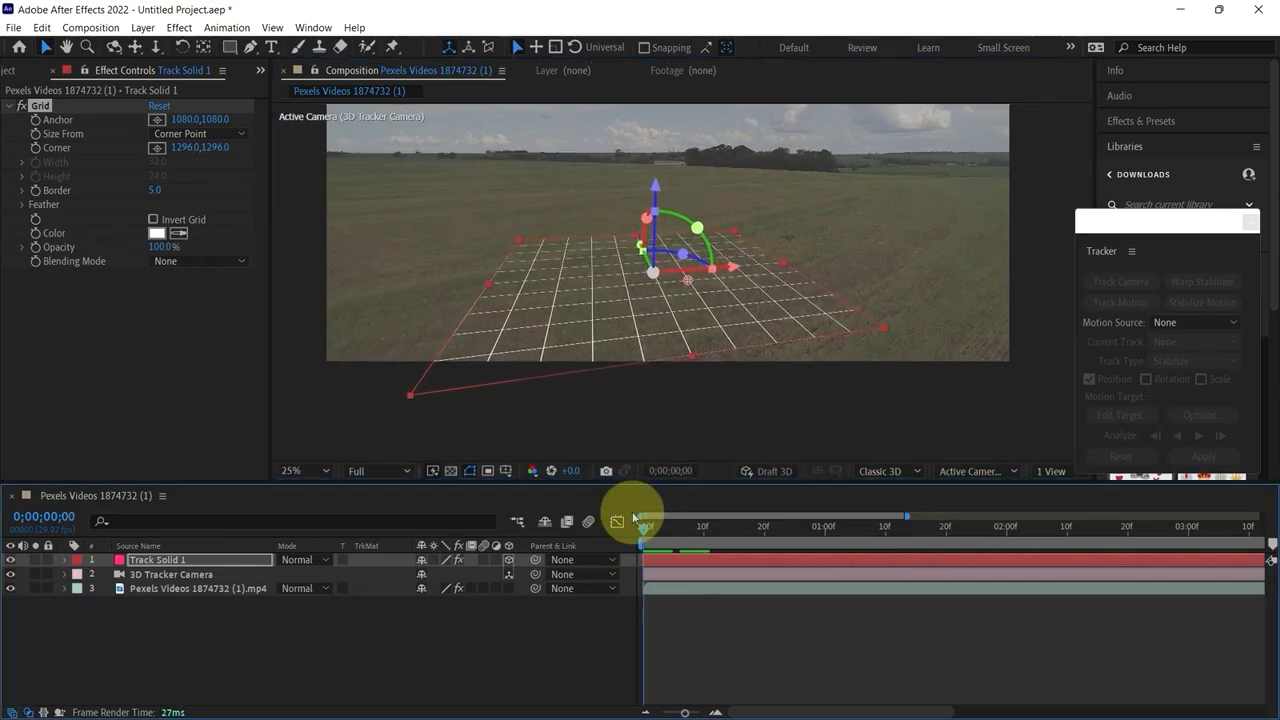
scroll(569, 337, up, 2)
click(792, 640)
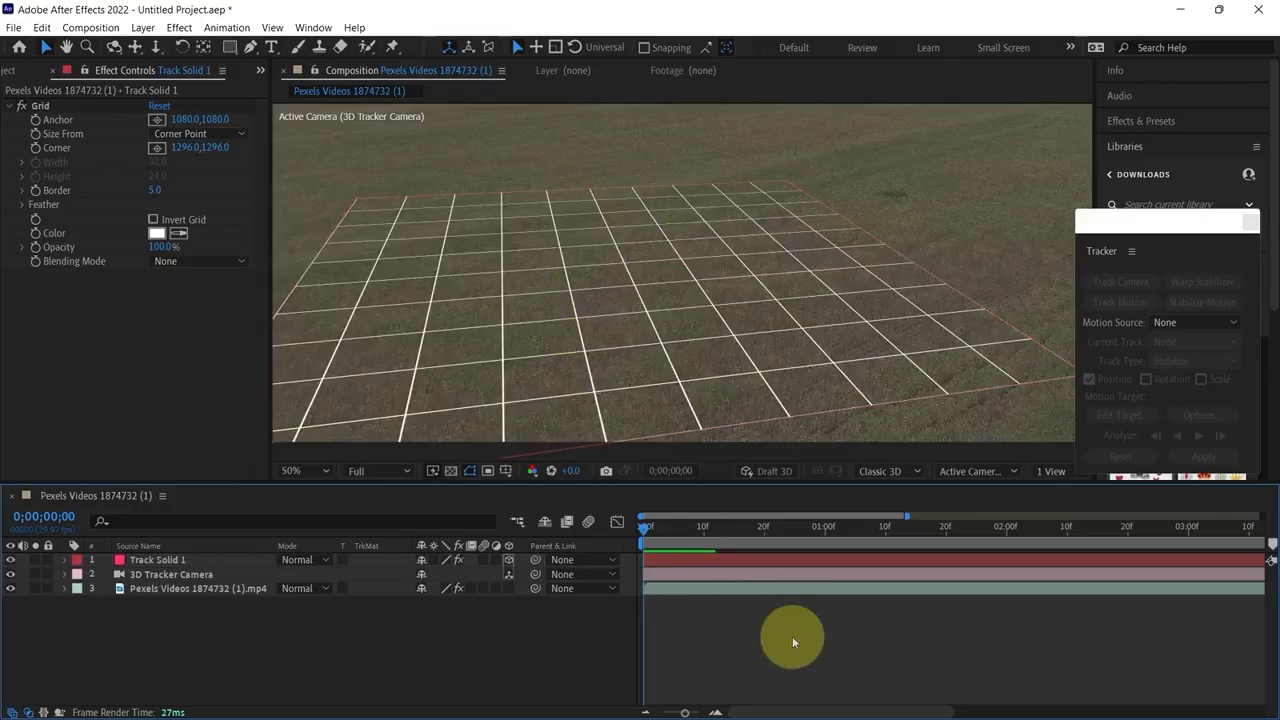
scroll(697, 378, down, 2)
scroll(692, 367, up, 2)
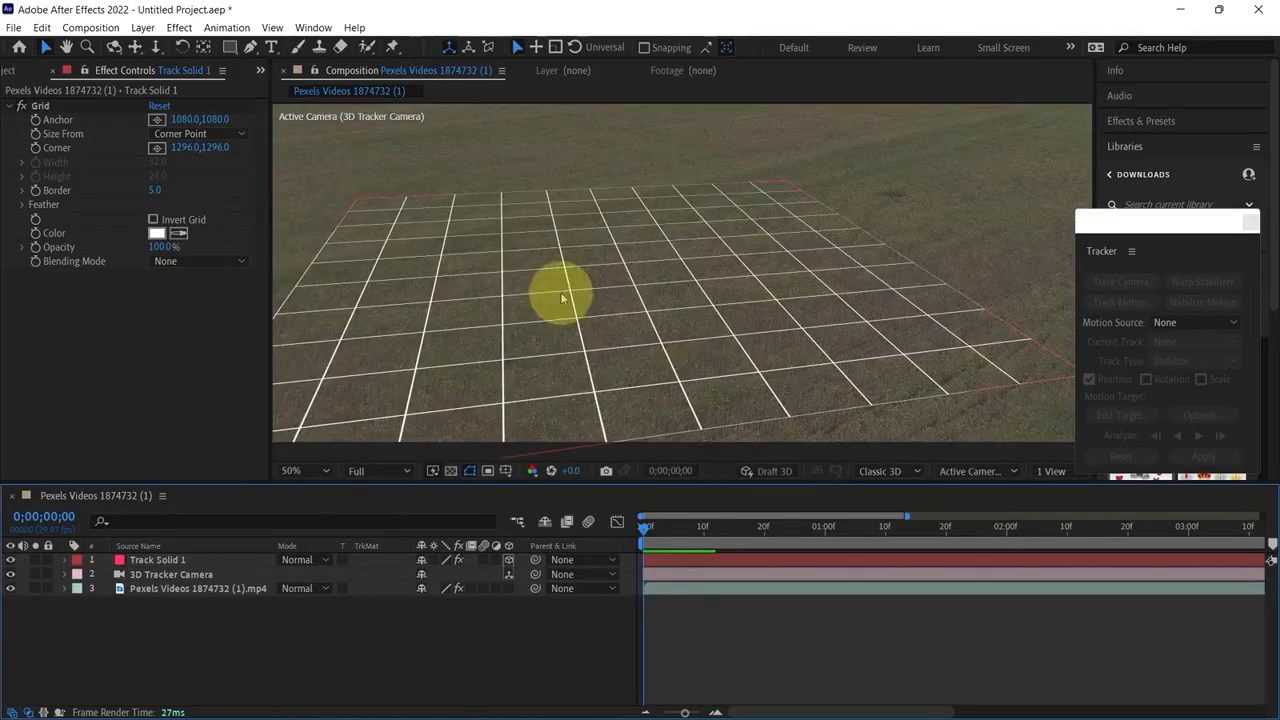
scroll(458, 419, down, 2)
Add biohazard_PNG74.png above the track solid, make it a 3D layer, and move it back in depth onto the grid
click(260, 70)
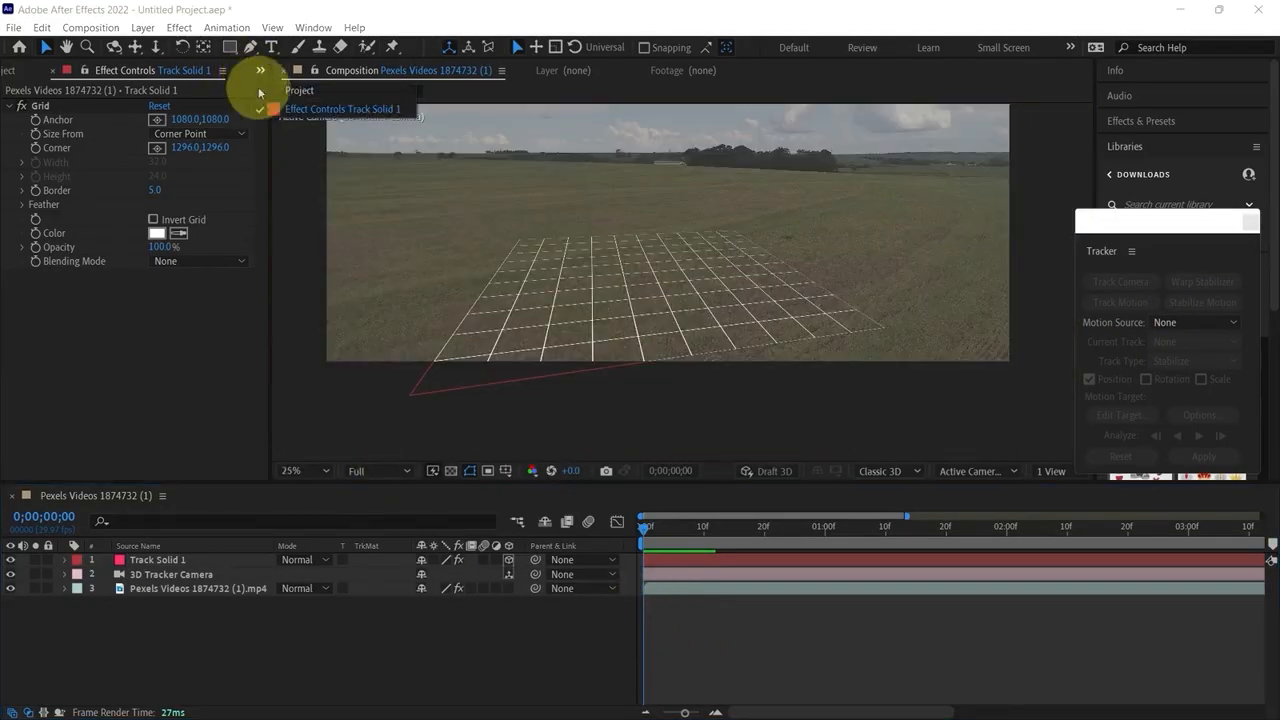
click(275, 87)
drag(60, 221, 138, 560)
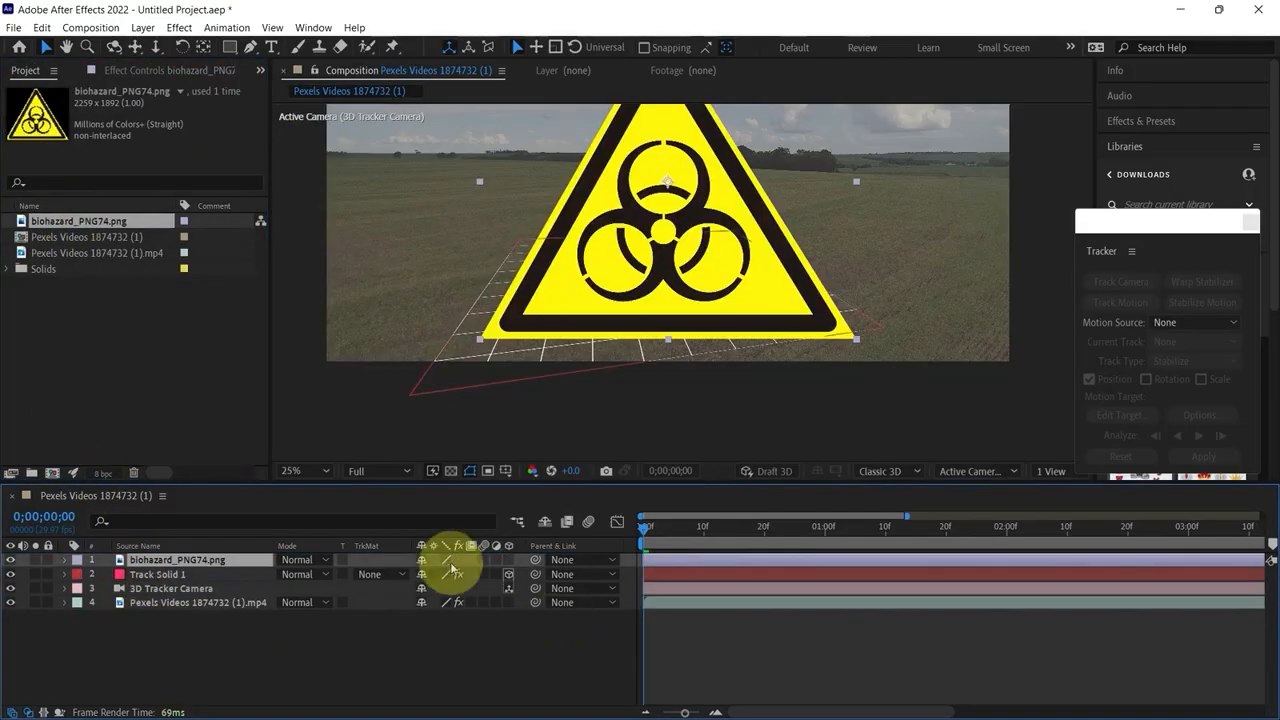
click(509, 560)
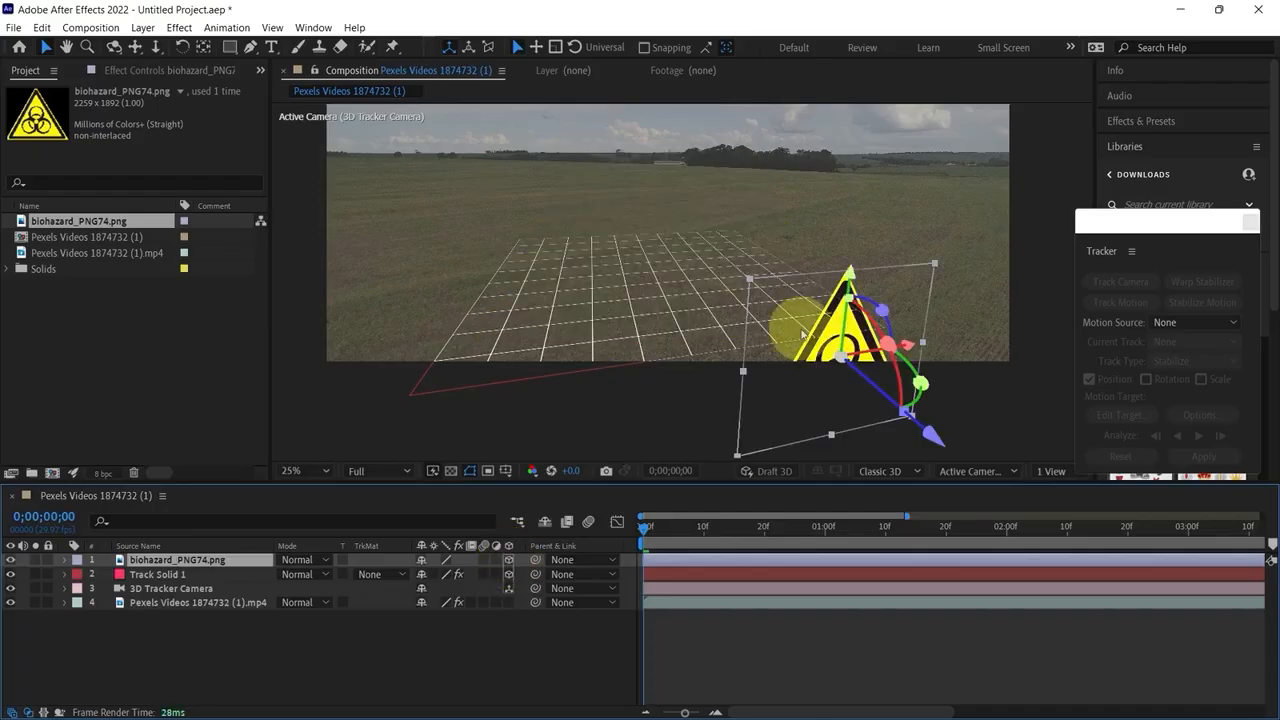
drag(935, 440, 765, 300)
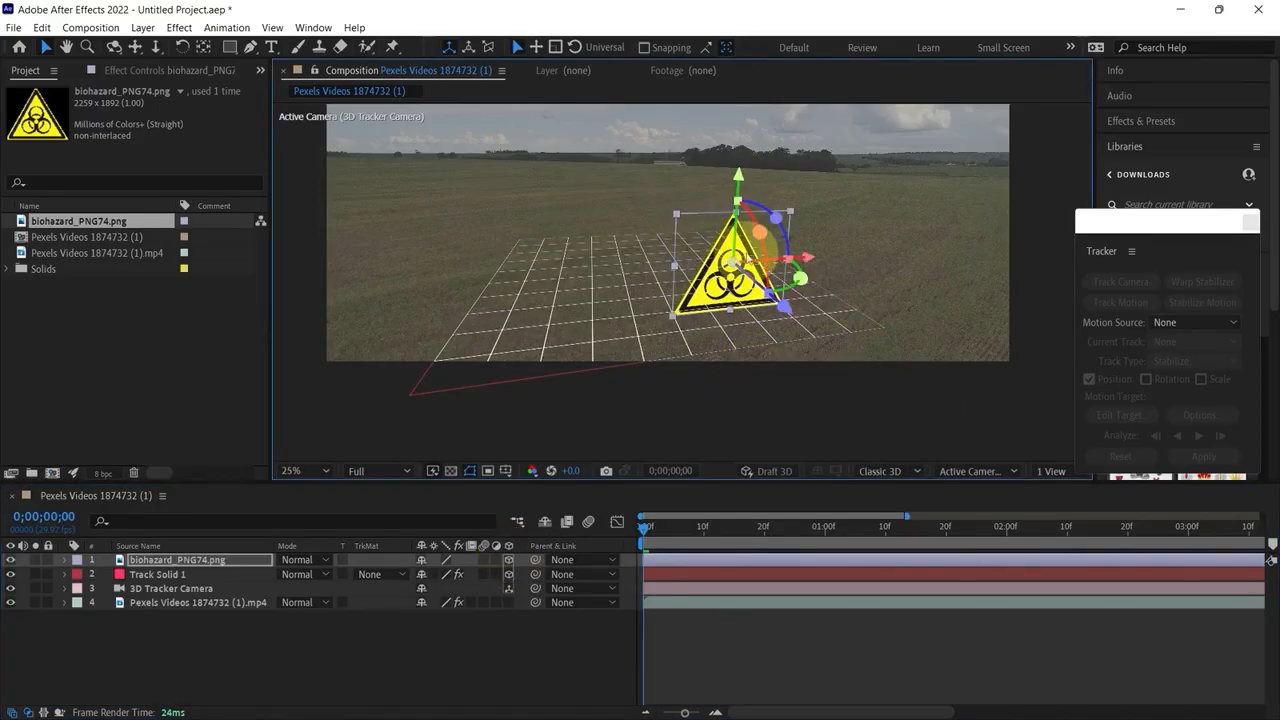
Rotate the biohazard sign to lie flat like the grid, and move it to the middle and down to ground level
scroll(763, 265, up, 2)
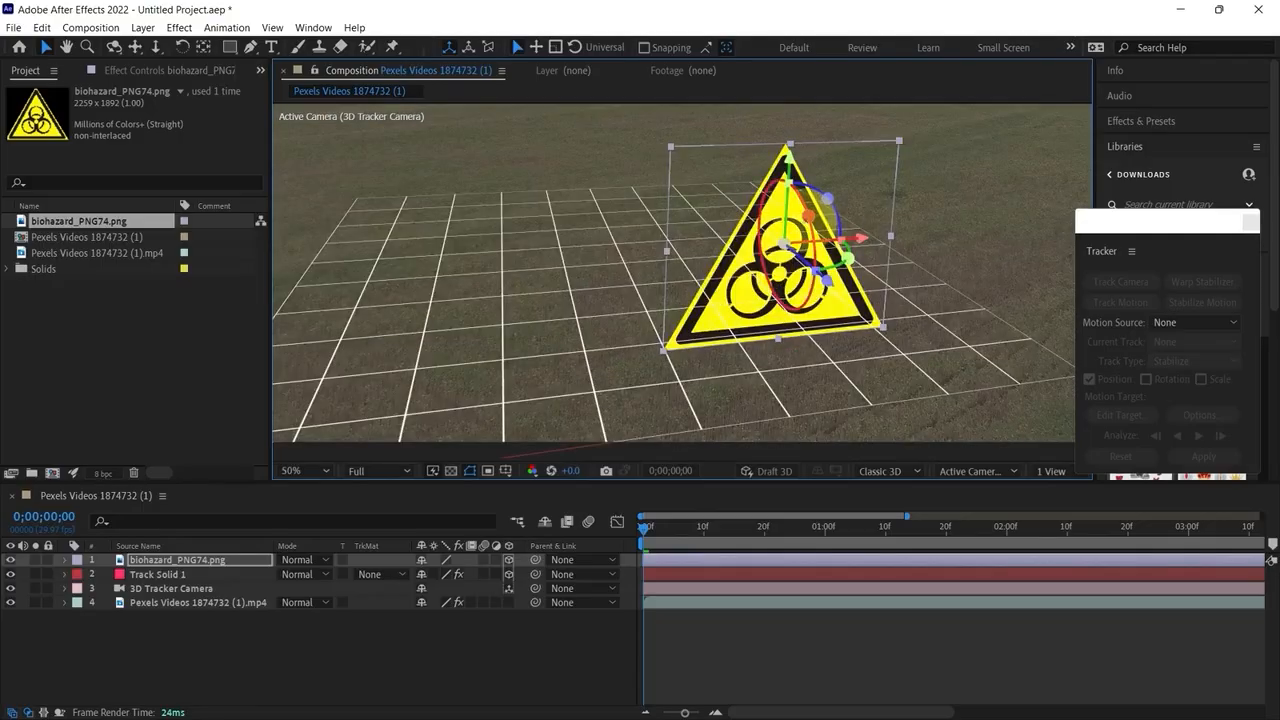
drag(826, 197, 754, 143)
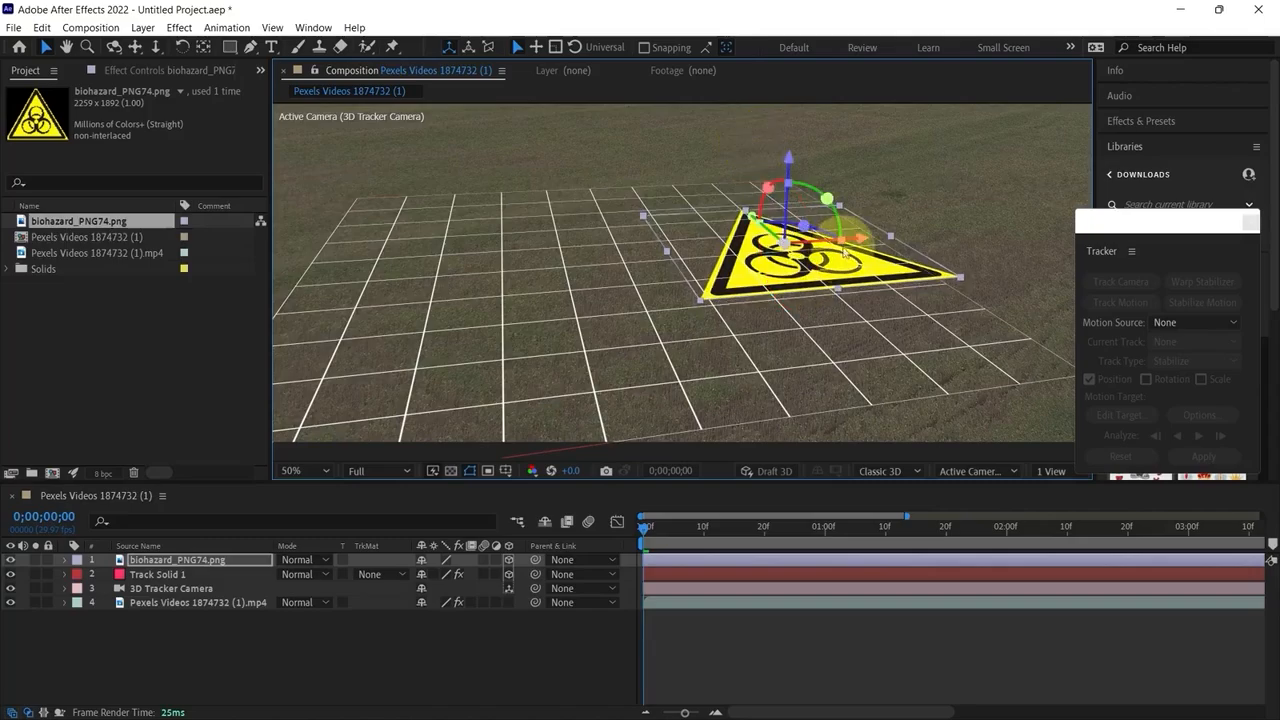
drag(856, 246, 658, 275)
drag(586, 181, 587, 220)
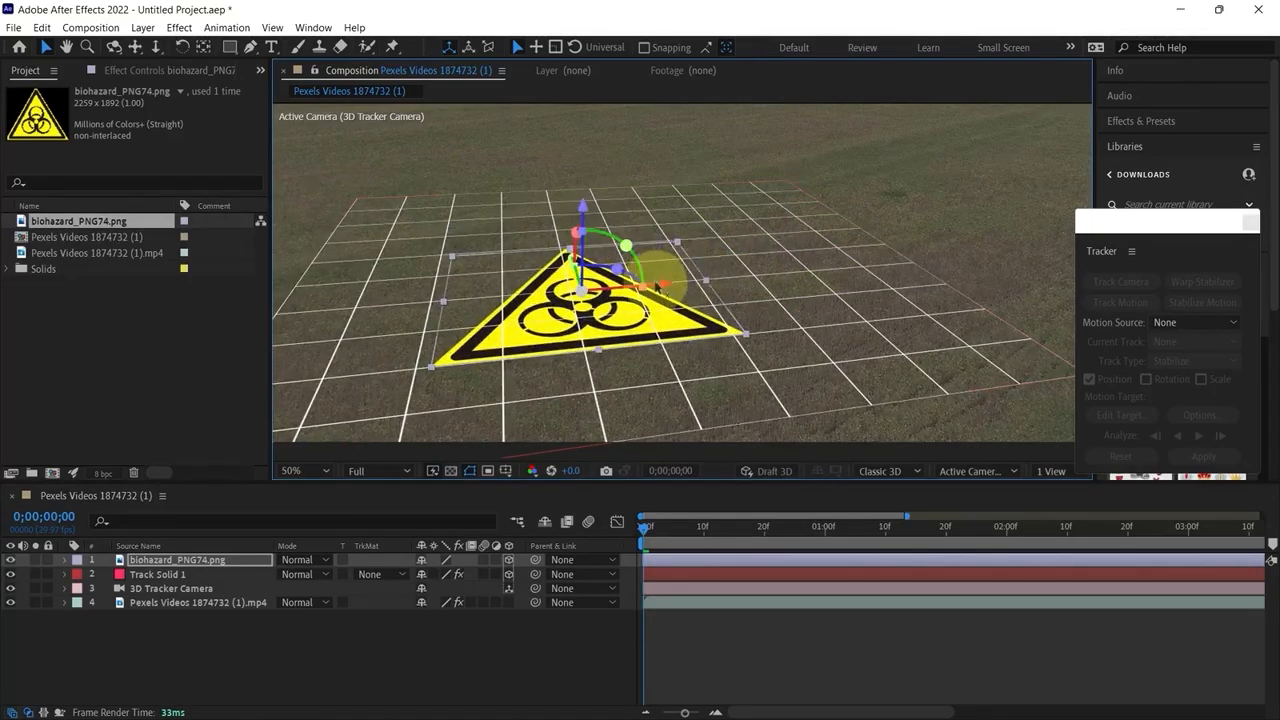
drag(663, 287, 681, 287)
mouse_move(597, 210)
mouse_down()
mouse_move(592, 197)
mouse_move(595, 222)
mouse_up()
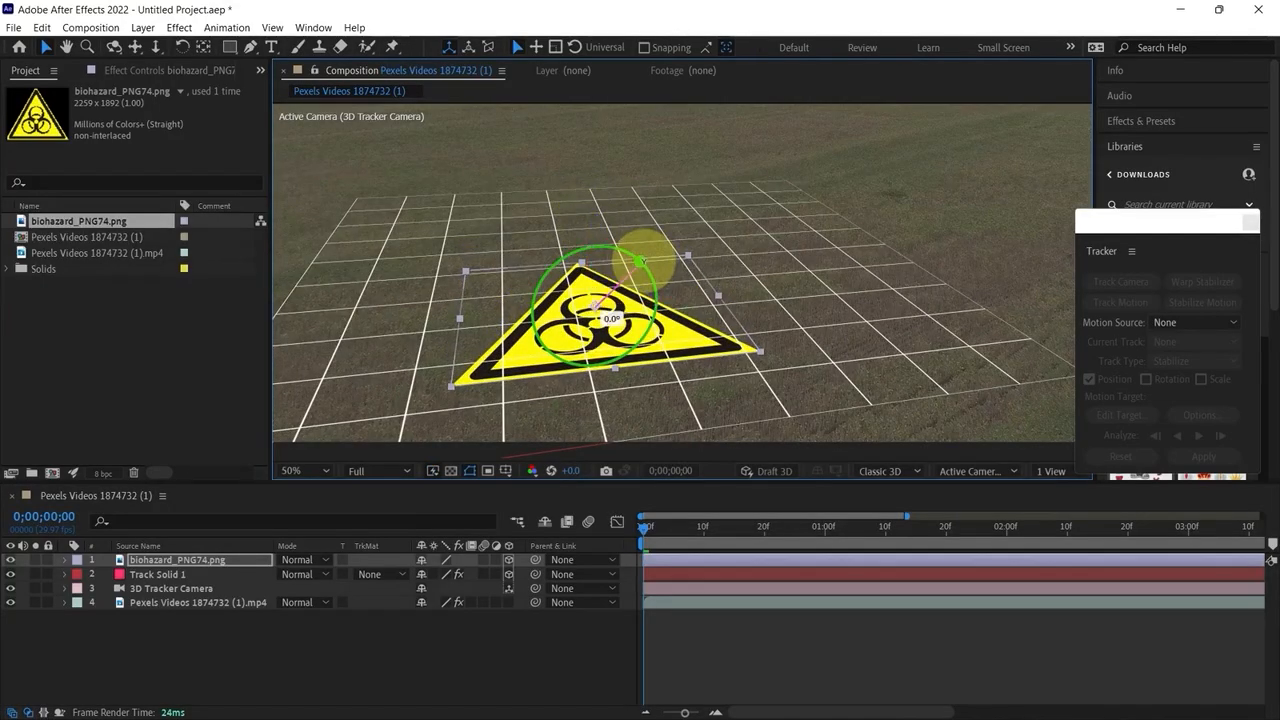
Fine-tune the sign's tilt against the grid plane and raise the sign slightly
drag(641, 260, 590, 245)
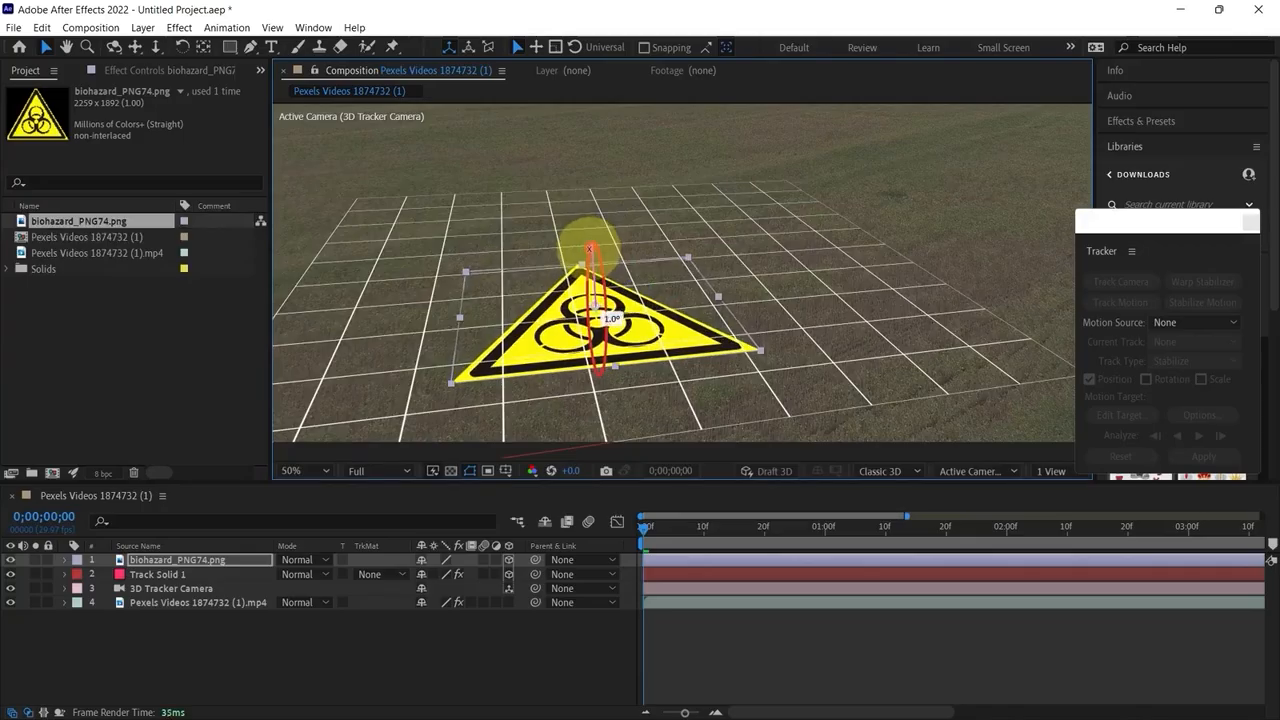
scroll(696, 369, down, 2)
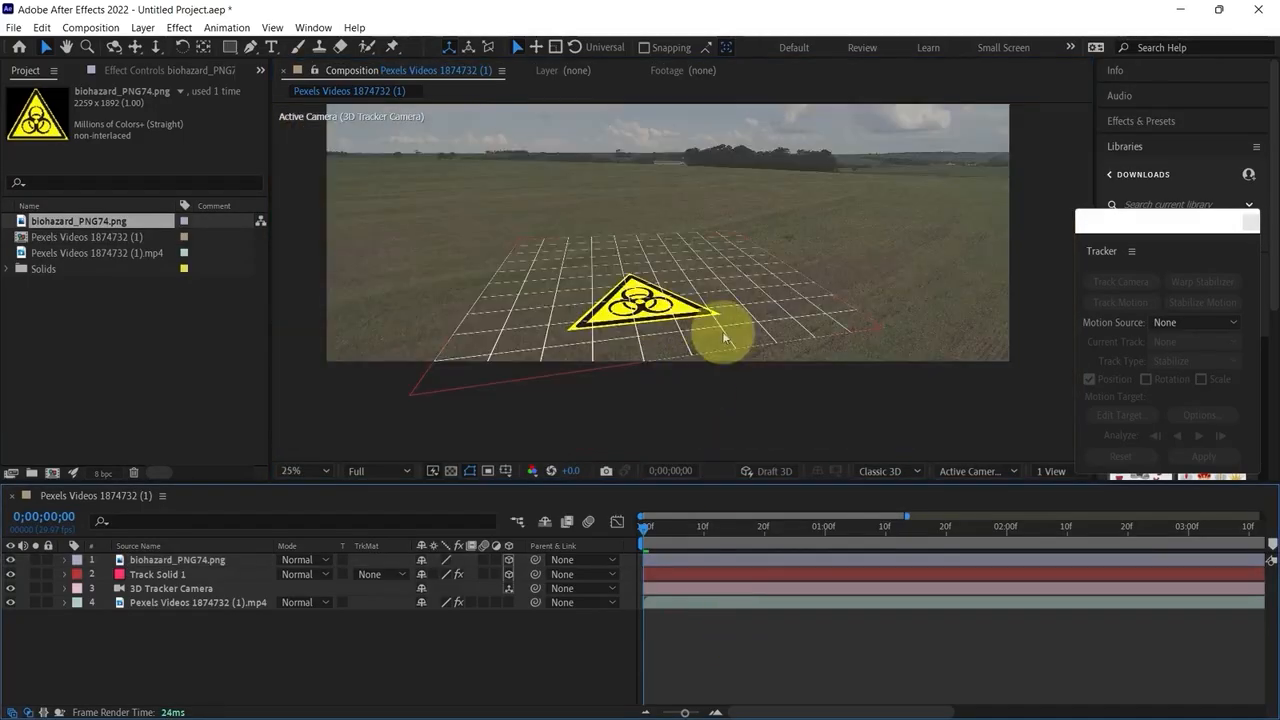
click(797, 560)
drag(630, 266, 581, 224)
scroll(626, 249, up, 2)
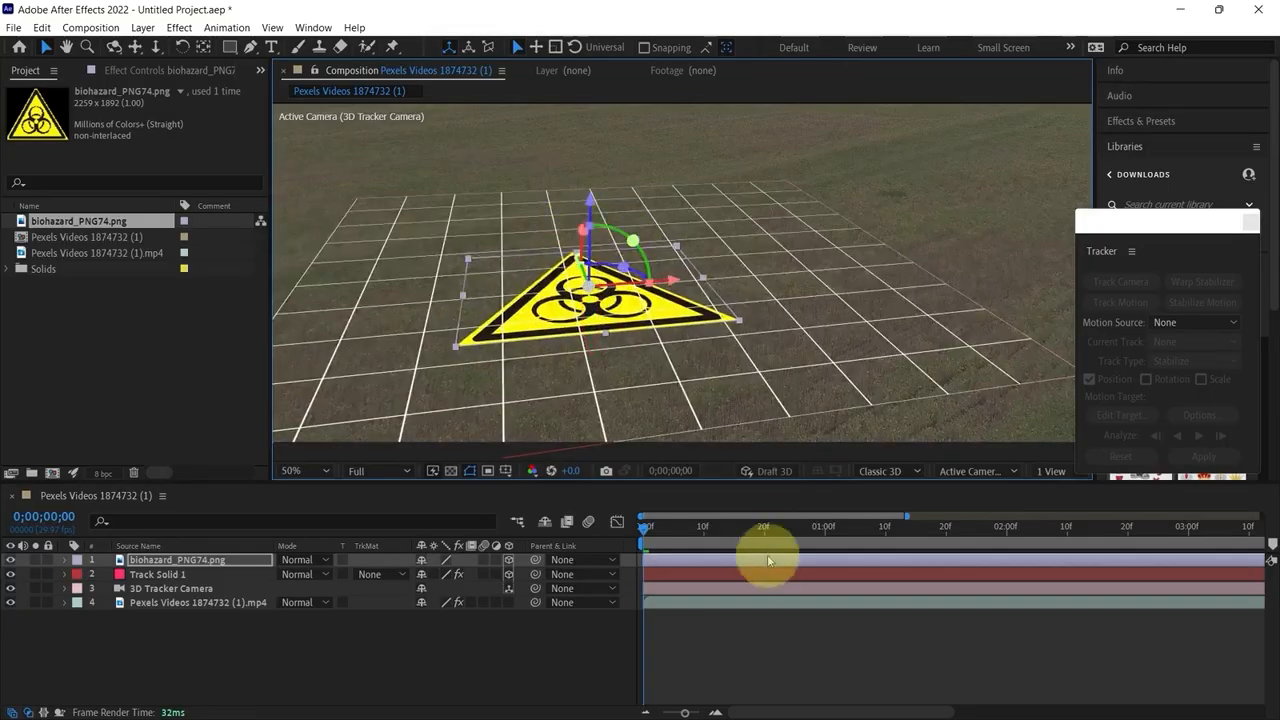
Copy the Position of Track Solid 1 and paste it onto the Position of the biohazard layer
click(164, 576)
key(p)
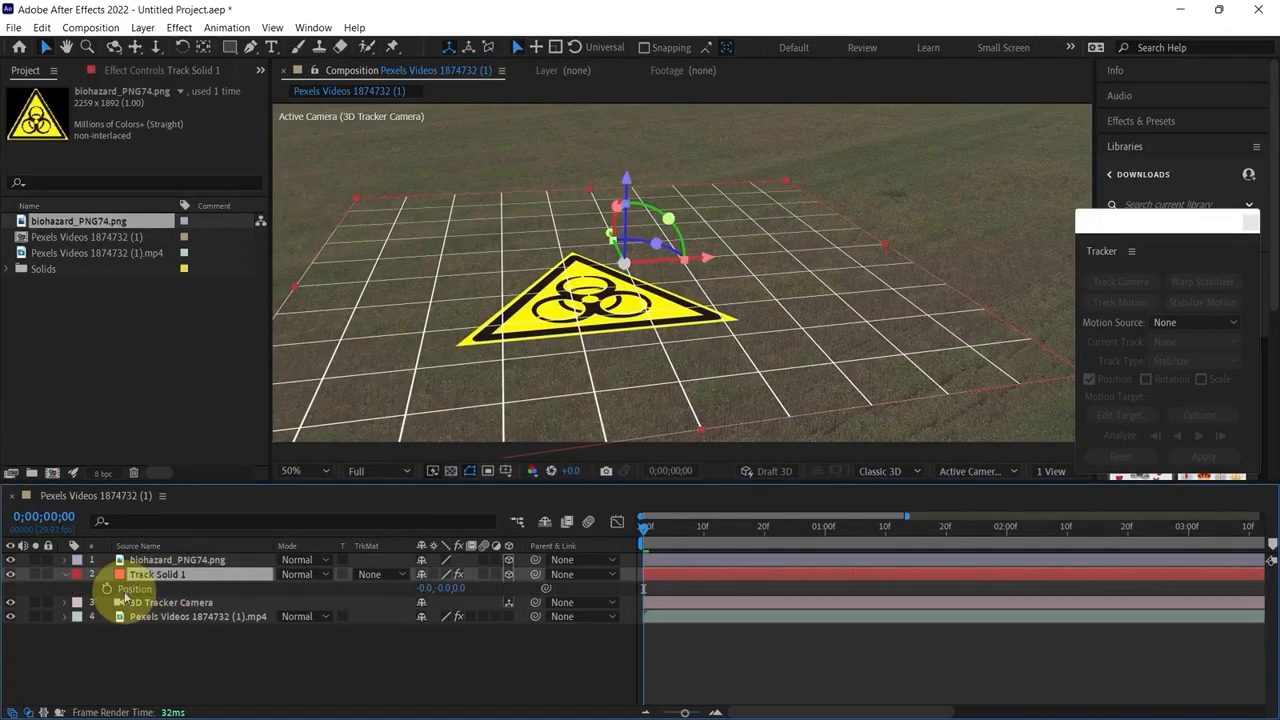
key(ctrl+c)
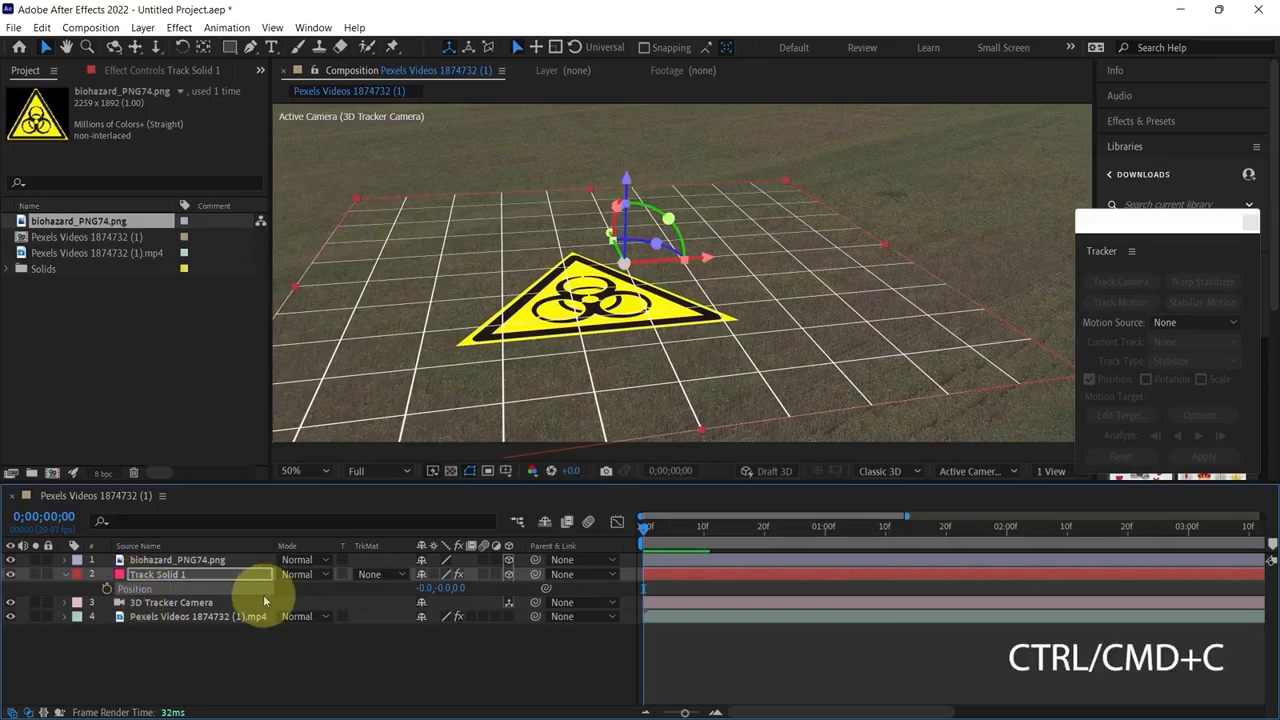
click(200, 561)
key(p)
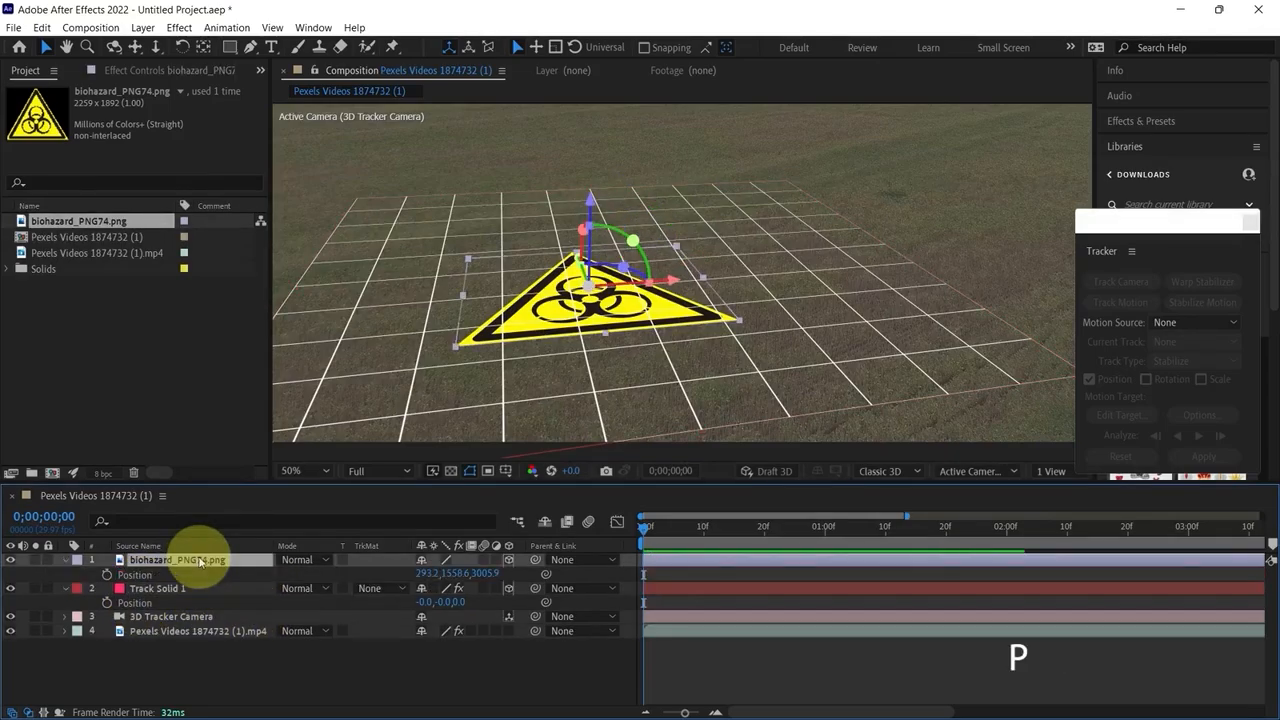
key(ctrl+v)
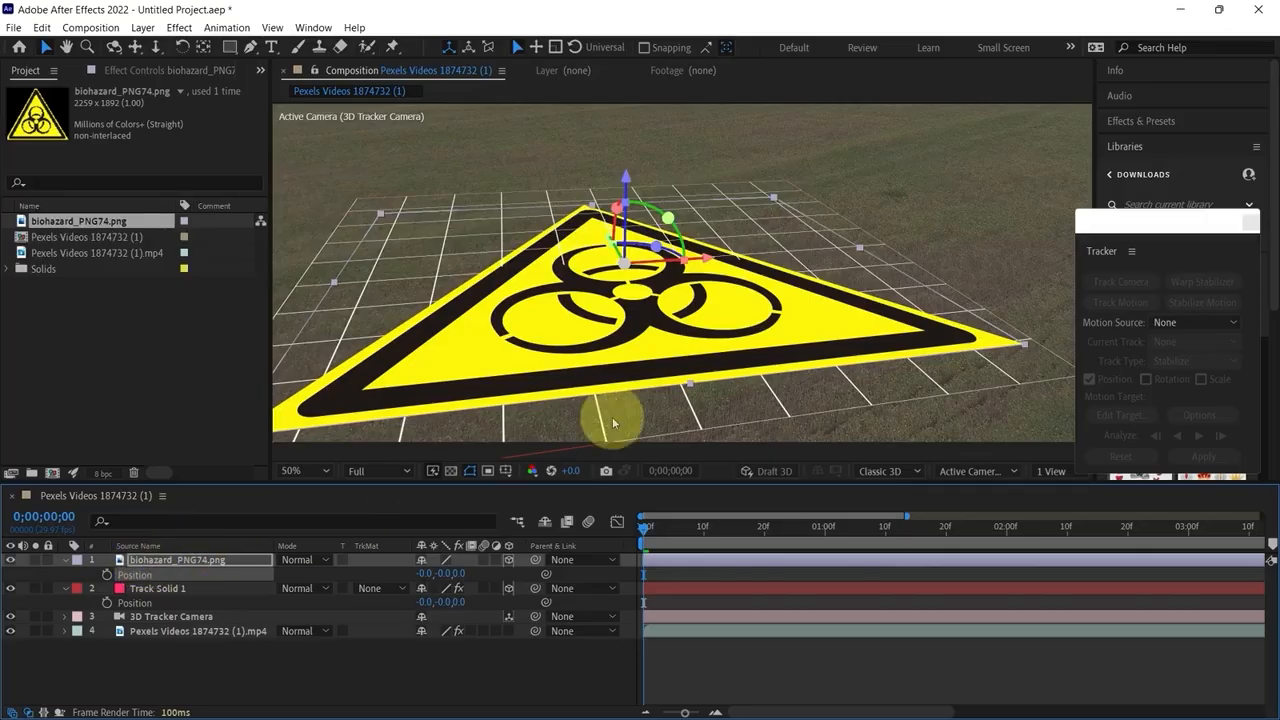
Scale the biohazard sign down proportionally so it fits well inside the grid
scroll(617, 354, down, 2)
scroll(626, 356, up, 2)
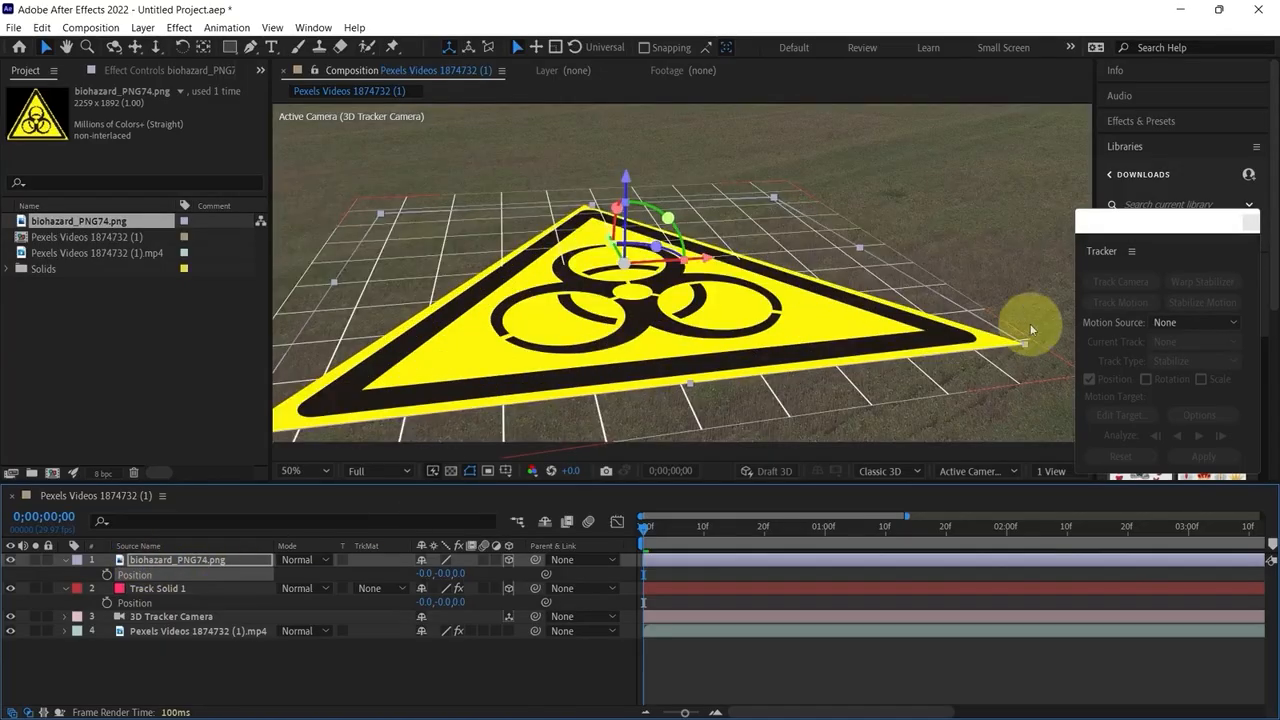
click(773, 196)
drag(773, 196, 736, 223)
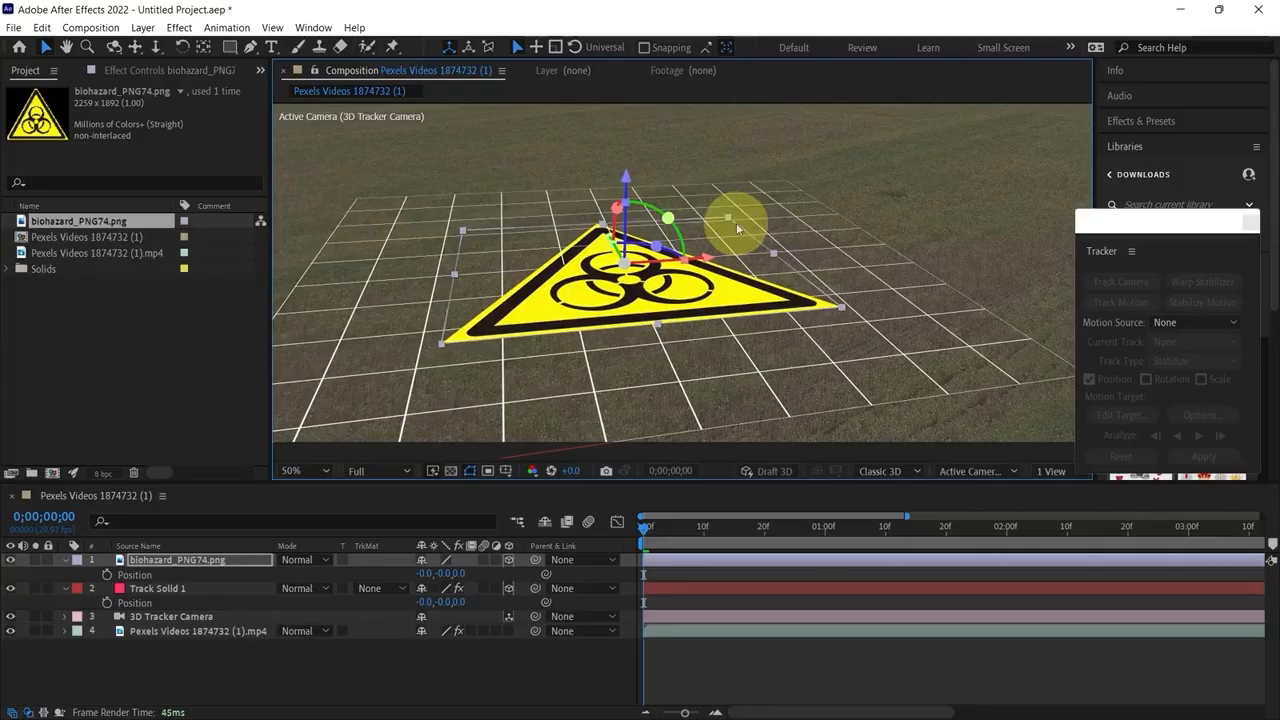
key(comma)
key(comma)
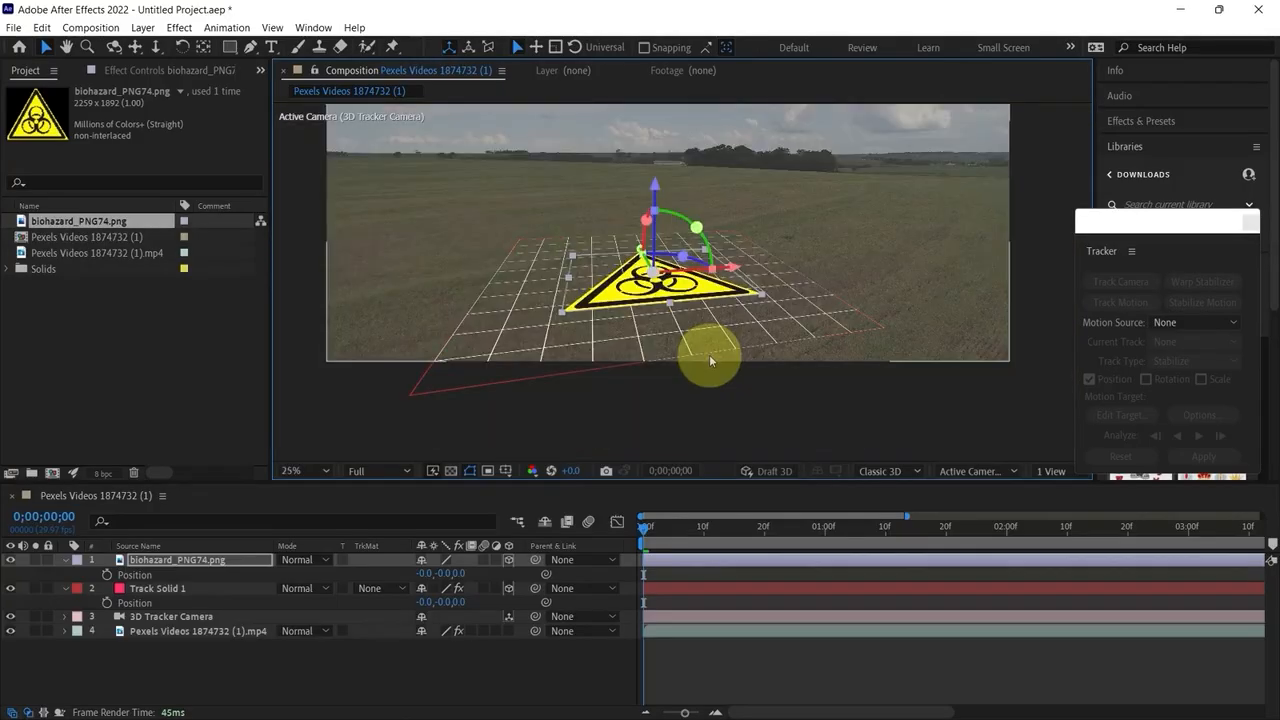
Play back the composition to check the sign's tracking, fit the whole duration in the timeline, and return to the first frame
click(715, 672)
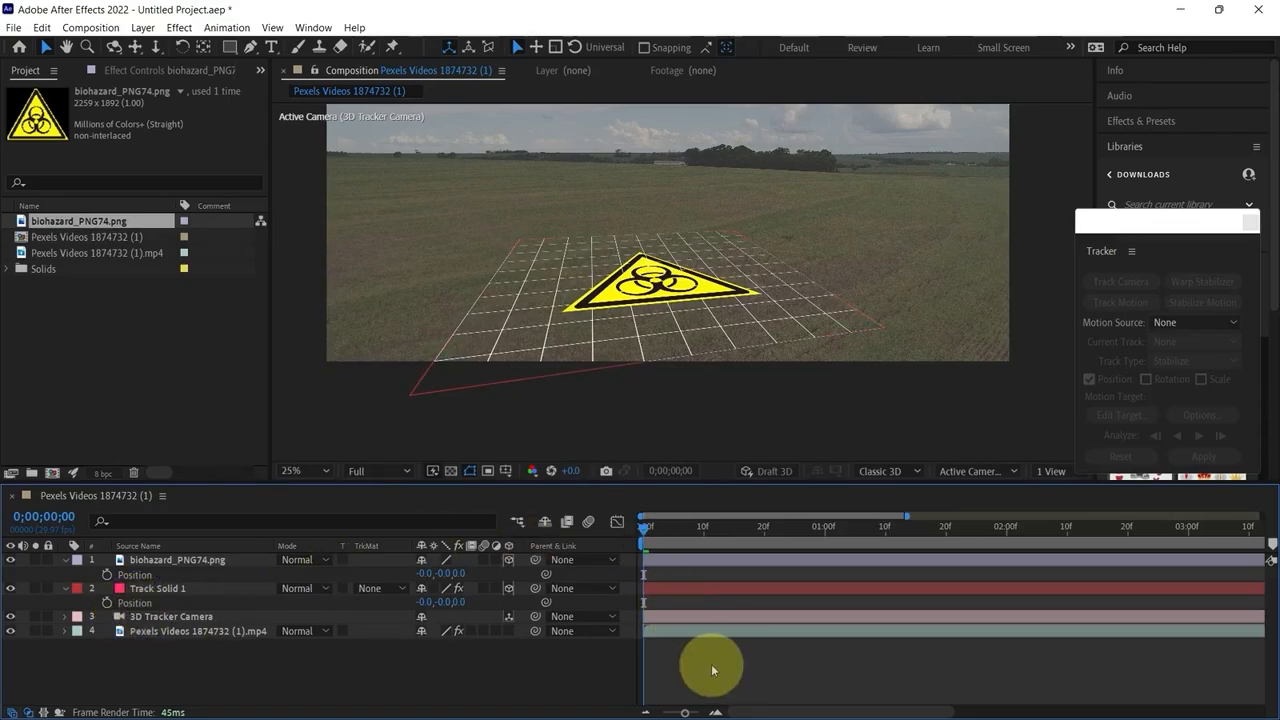
key(space)
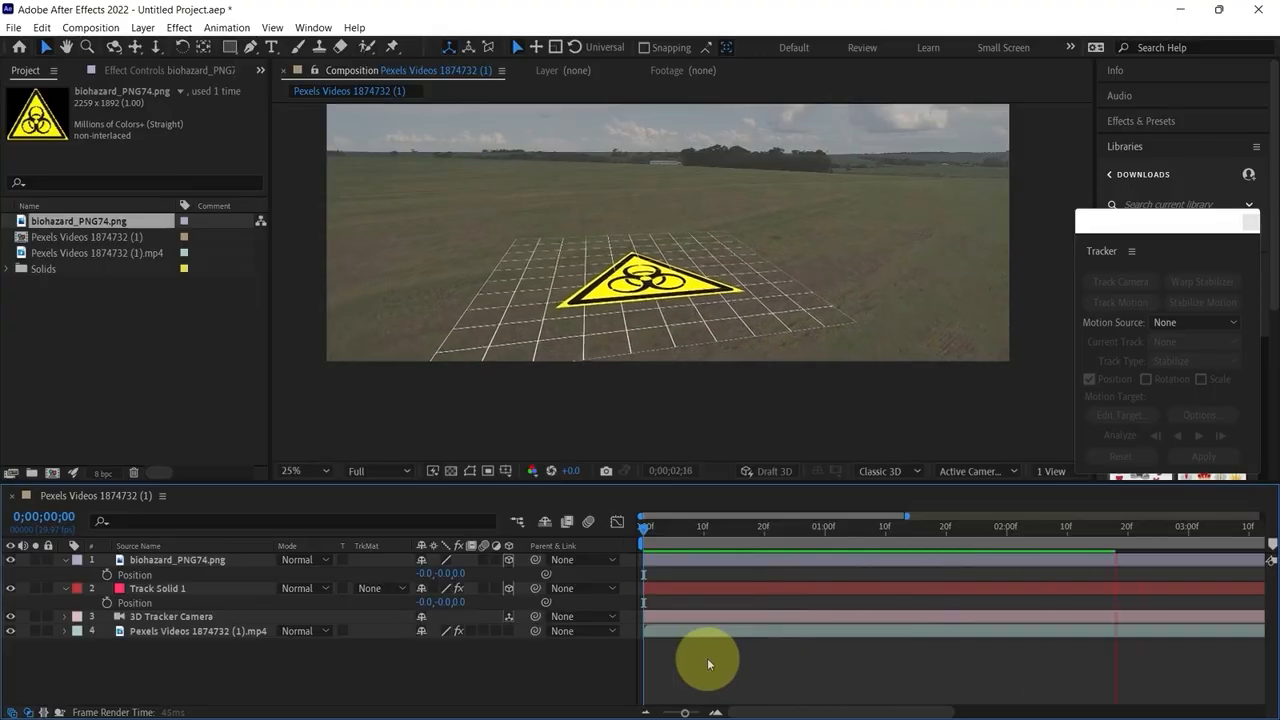
key(space)
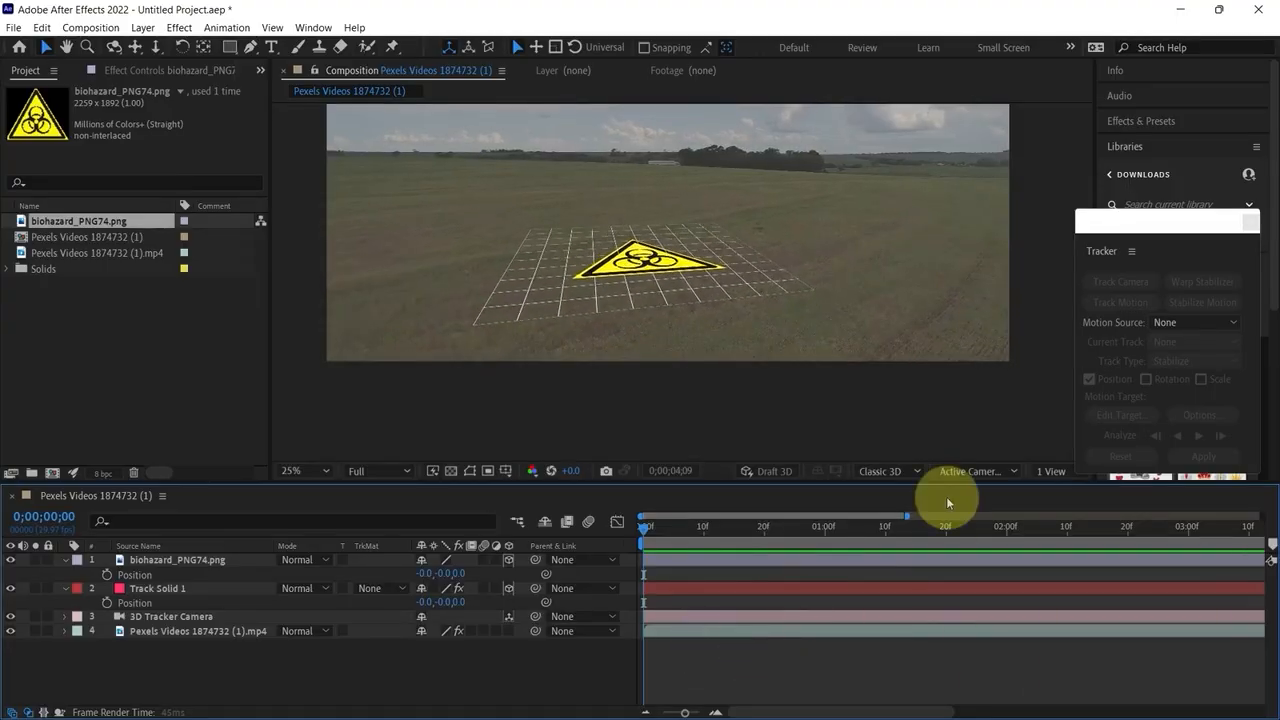
scroll(739, 573, down, 3)
drag(720, 527, 606, 536)
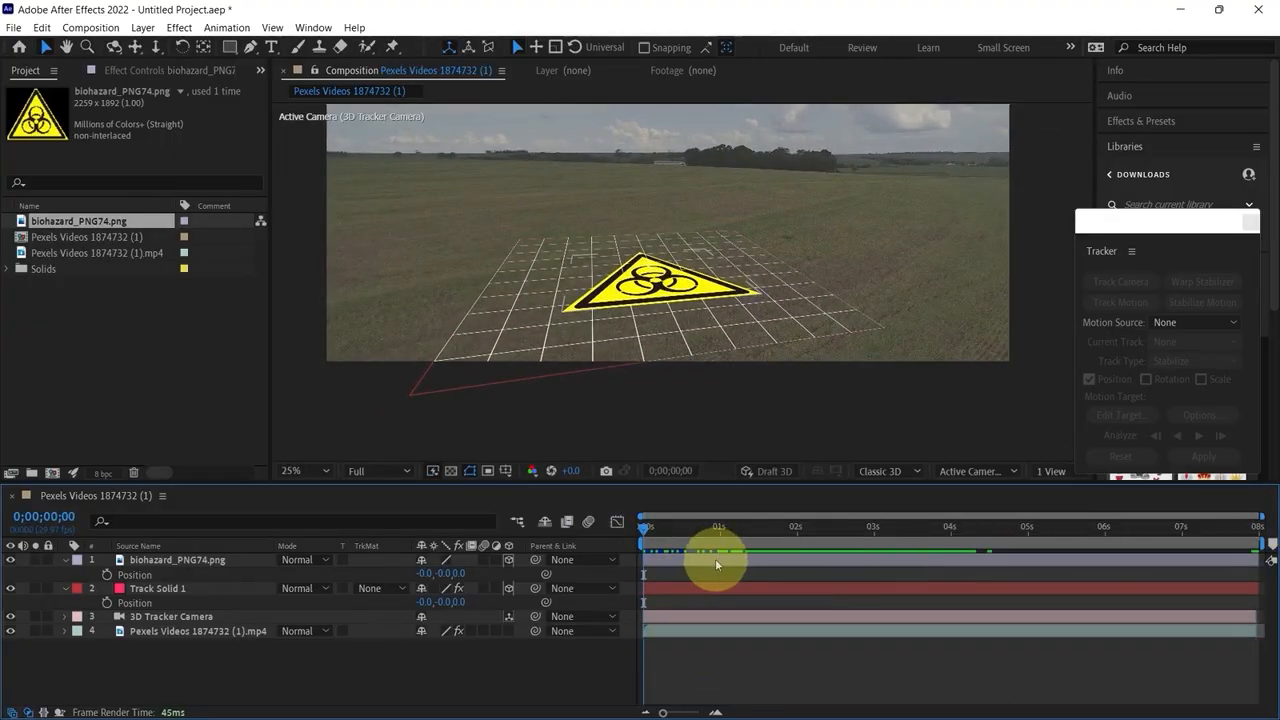
Set the biohazard layer's blending mode to Overlay and show its Opacity property
click(307, 561)
click(352, 394)
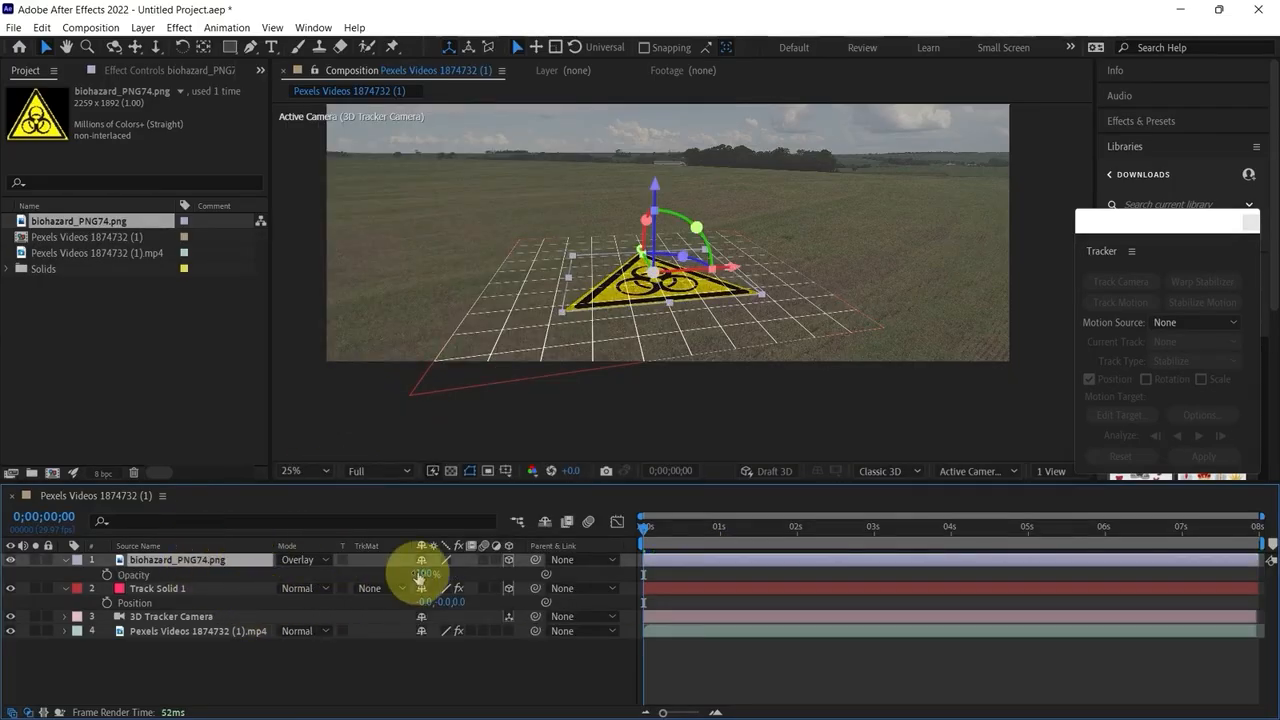
Set the biohazard layer's opacity to 70% and hide the Track Solid 1 grid layer
click(420, 577)
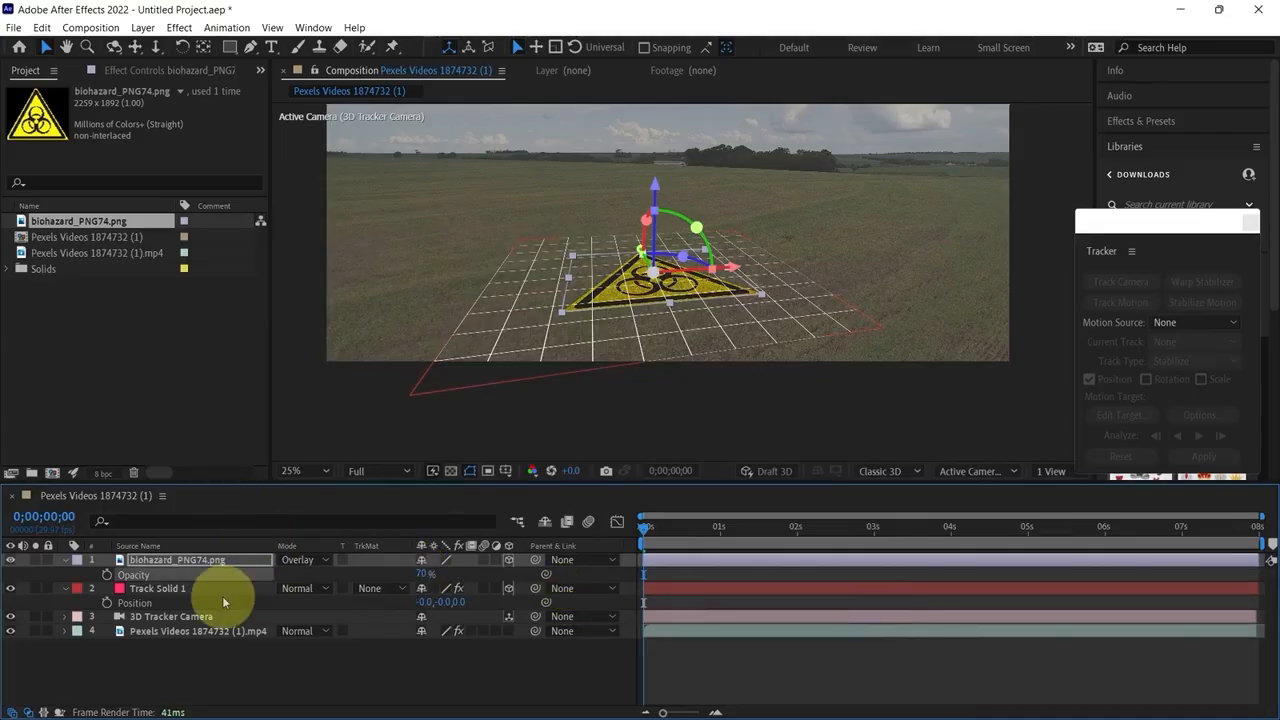
click(167, 592)
click(11, 589)
Play the composition from the first frame and inspect the blended biohazard sign up close at 0;00;04;22
drag(647, 528, 620, 587)
key(space)
key(space)
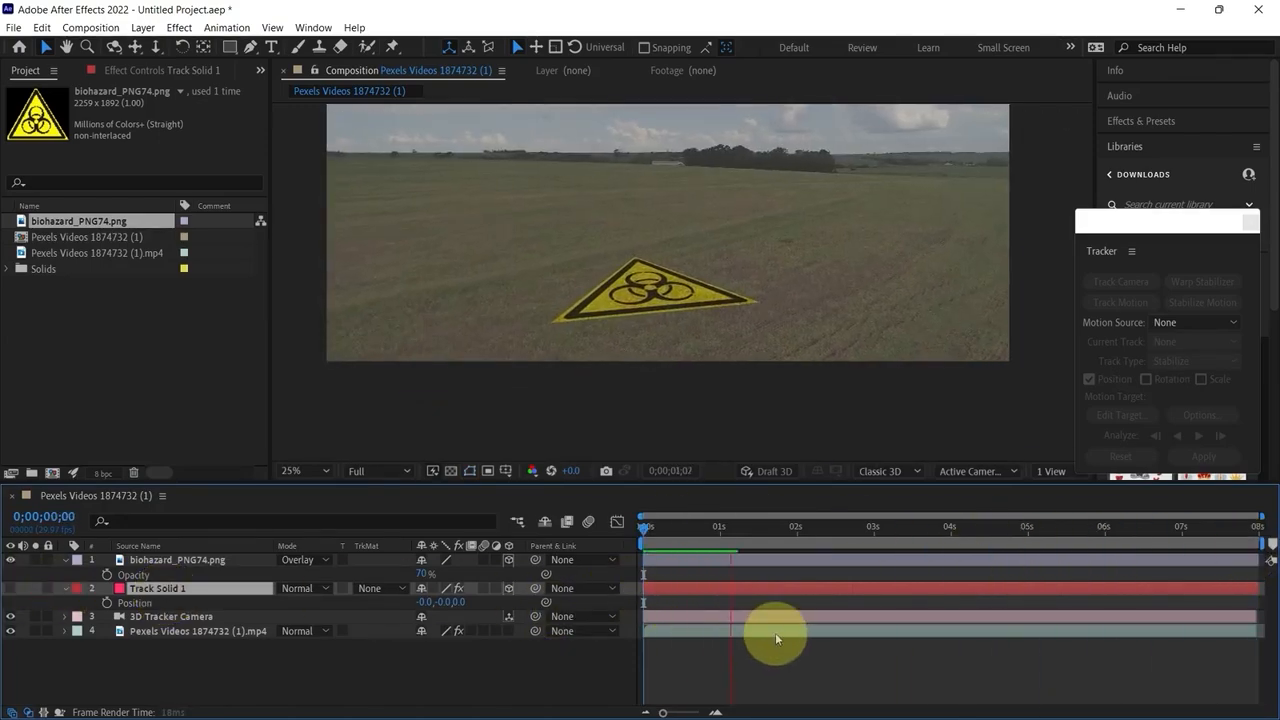
drag(637, 323, 604, 408)
drag(749, 530, 1008, 530)
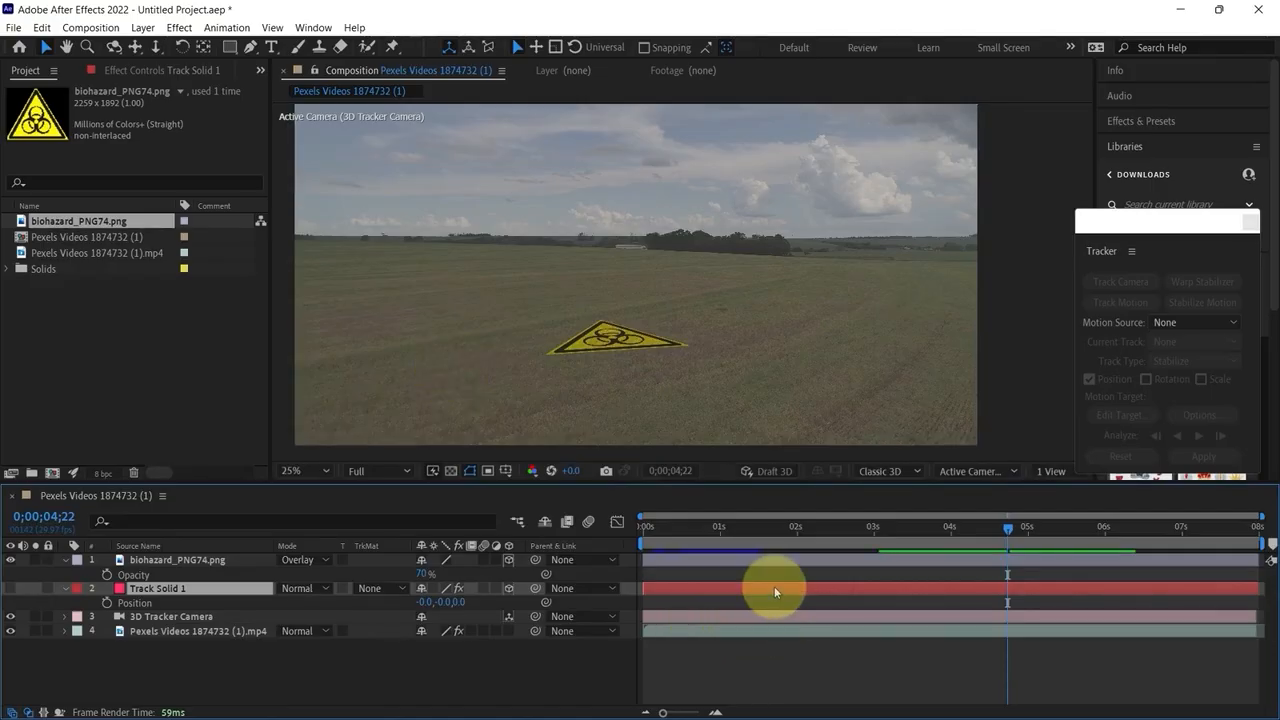
click(779, 559)
scroll(616, 356, up, 2)
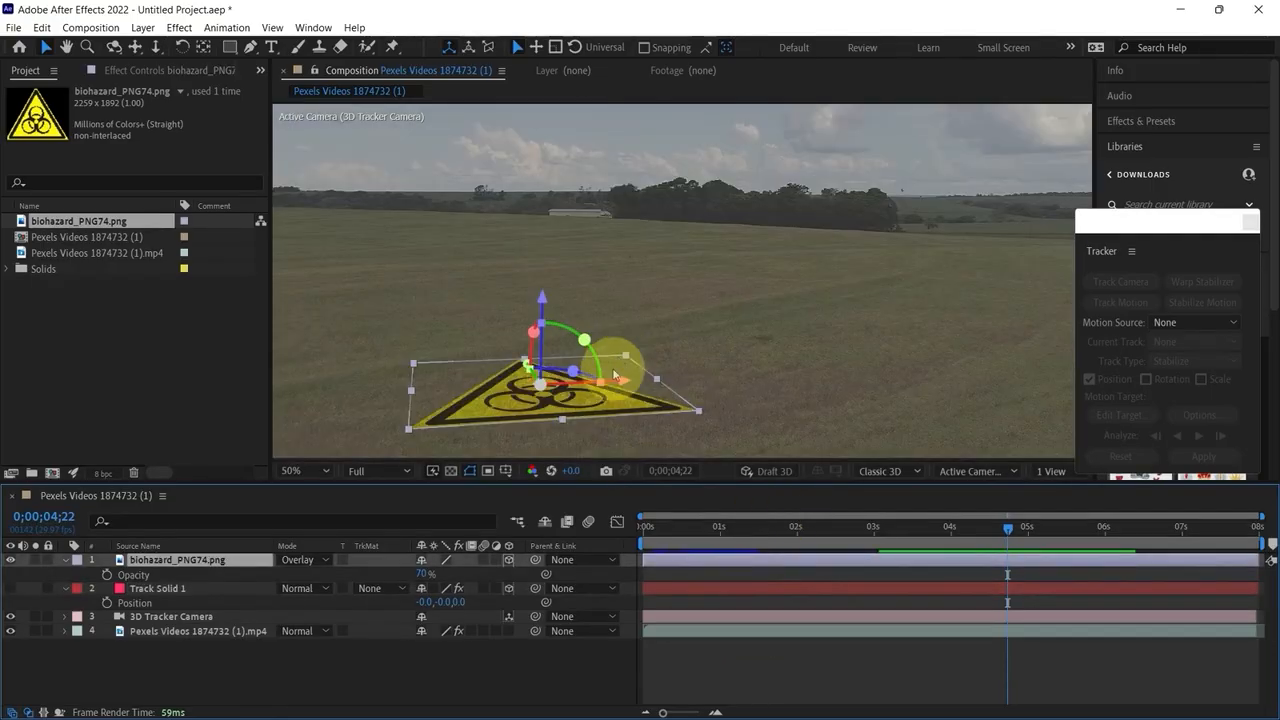
mouse_move(537, 332)
mouse_down()
mouse_move(531, 291)
mouse_move(530, 323)
mouse_up()
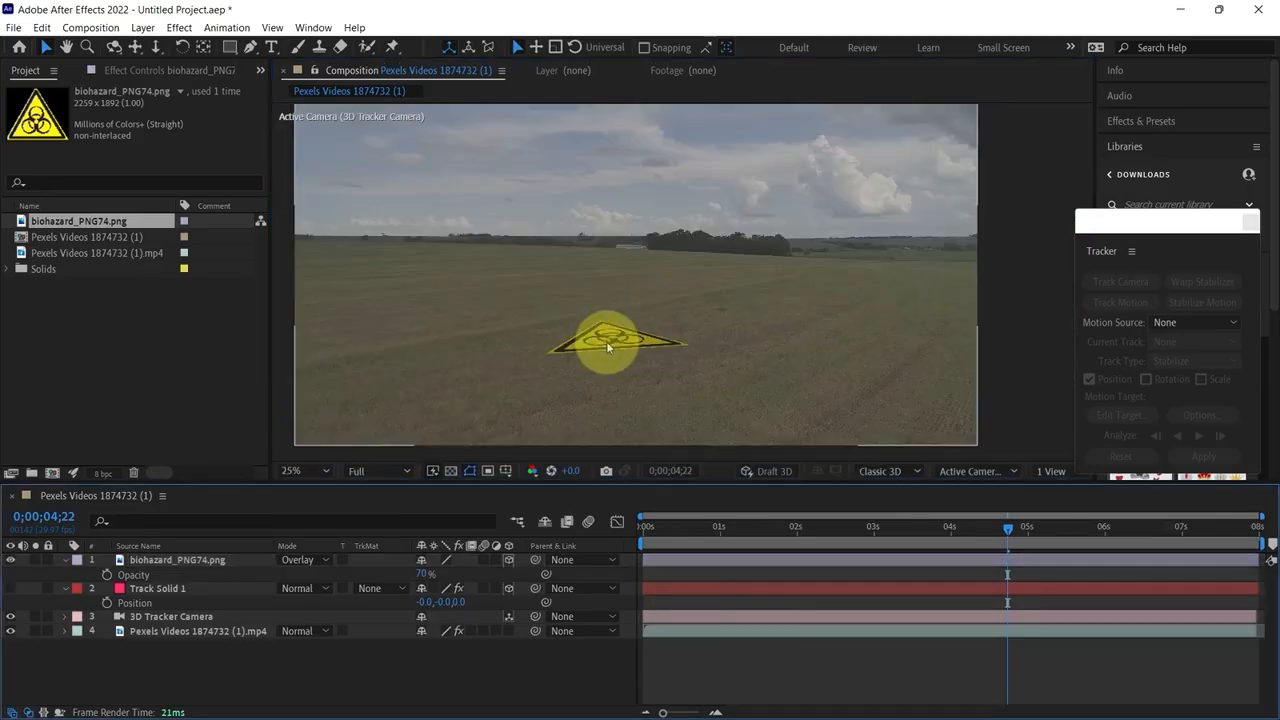
Replay and scrub the whole shot to check how the biohazard sign sticks to the grass
click(608, 343)
drag(605, 286, 602, 278)
click(746, 683)
drag(686, 525, 1270, 568)
scroll(1262, 550, up, 5)
scroll(1190, 543, down, 5)
key(space)
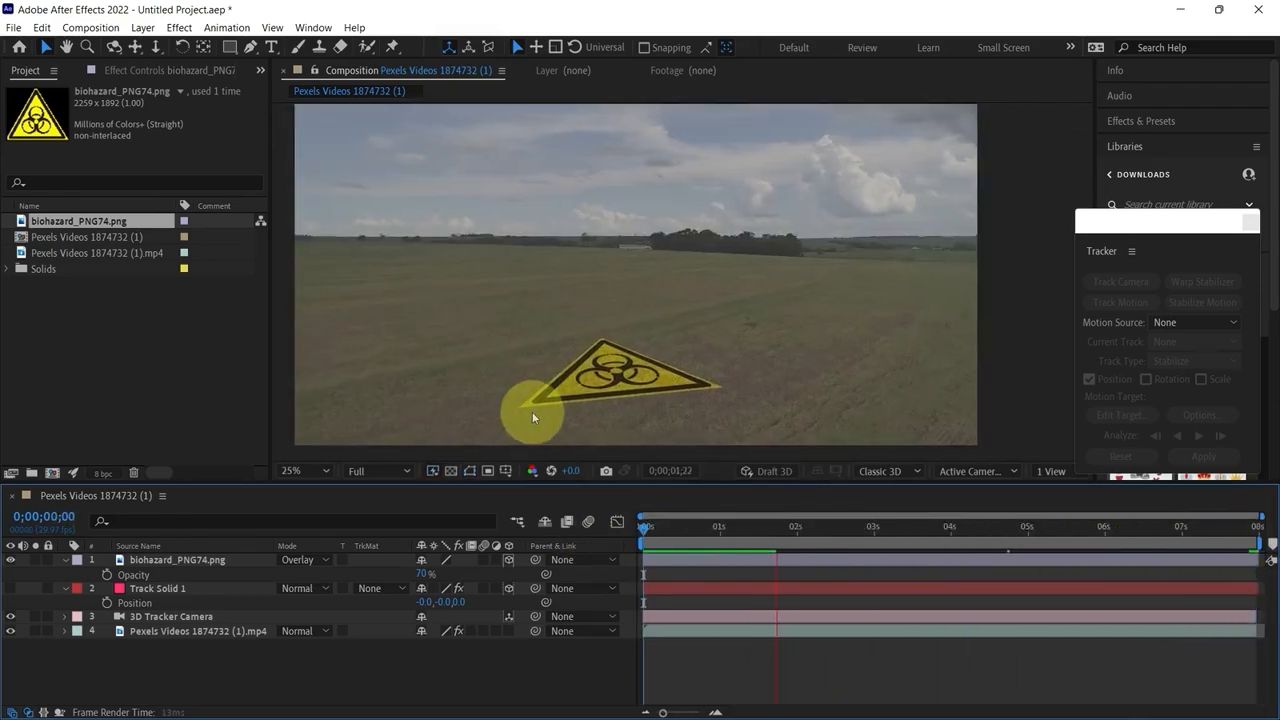
drag(943, 523, 1244, 557)
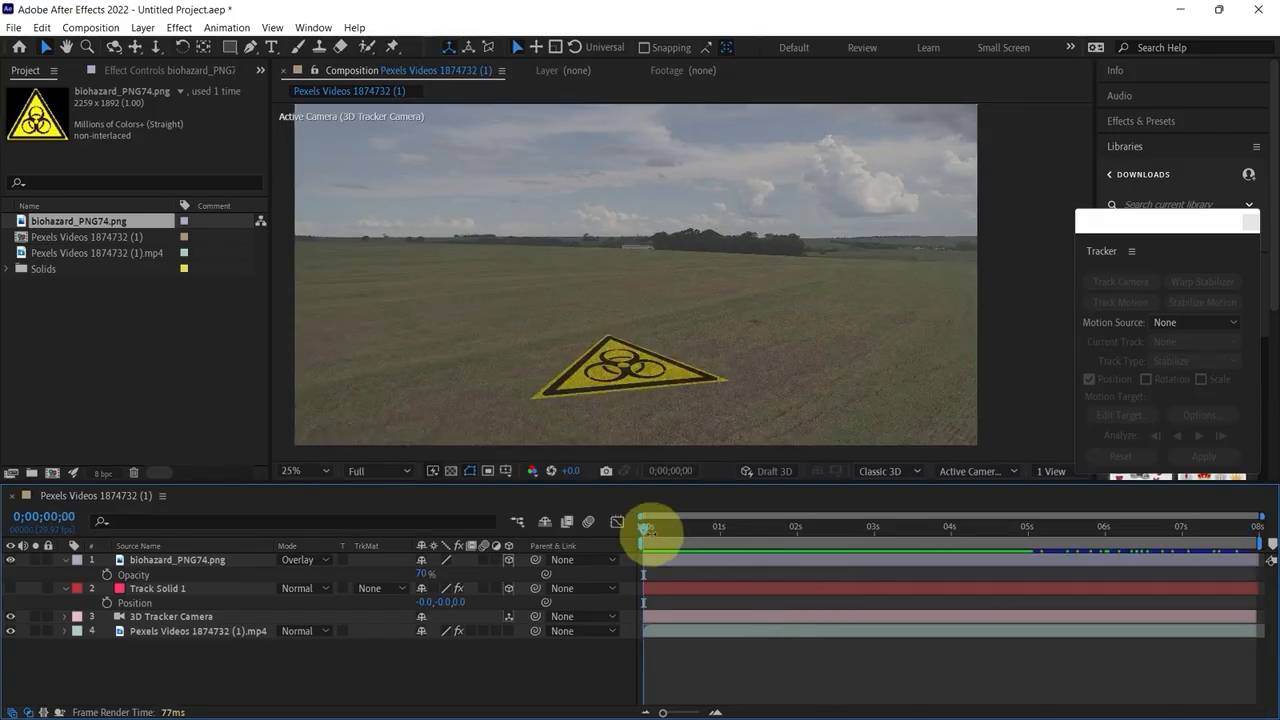
drag(690, 527, 1030, 570)
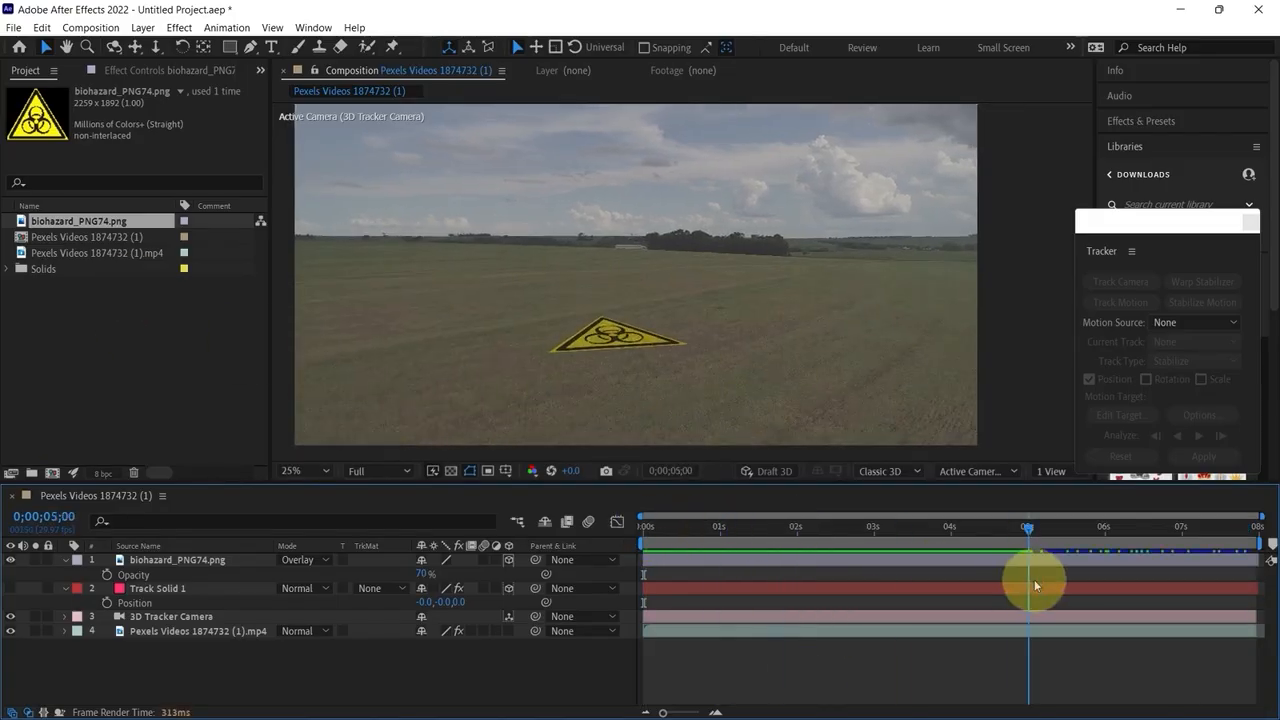
Show the 3D Camera Tracker's track points on the Pexels Videos 1874732 (1).mp4 layer
click(851, 635)
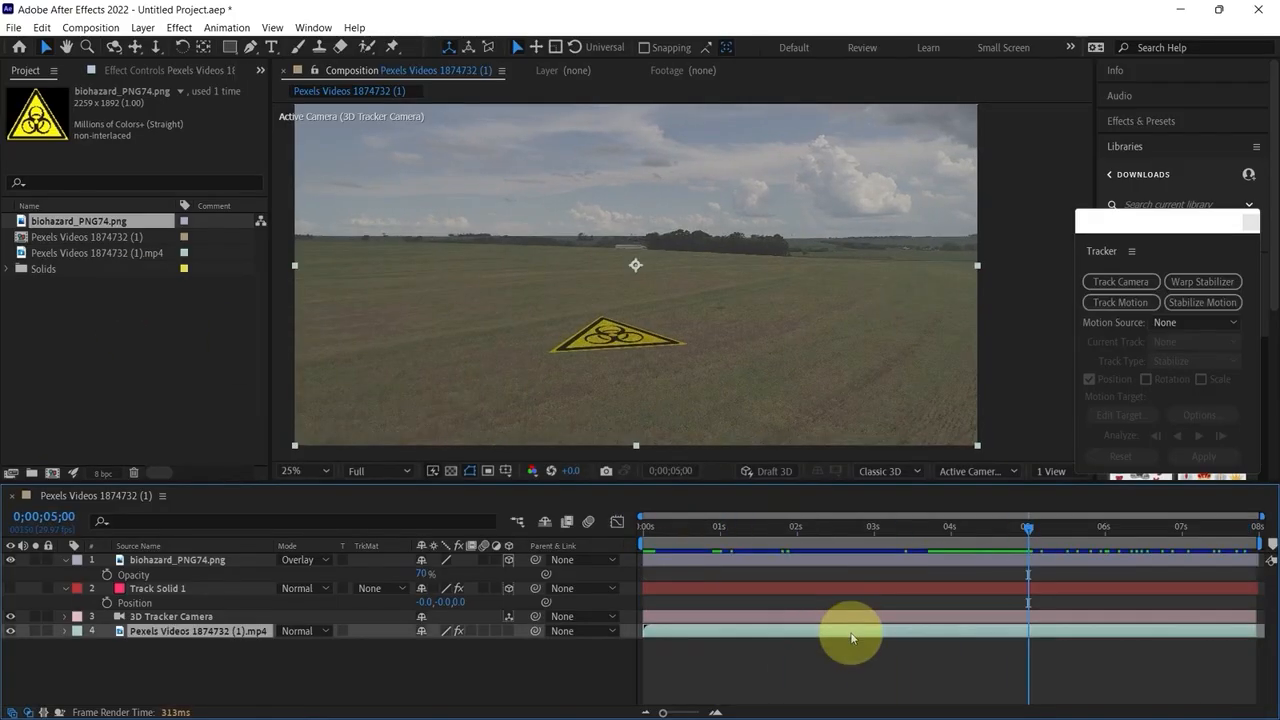
click(43, 258)
click(122, 403)
click(148, 630)
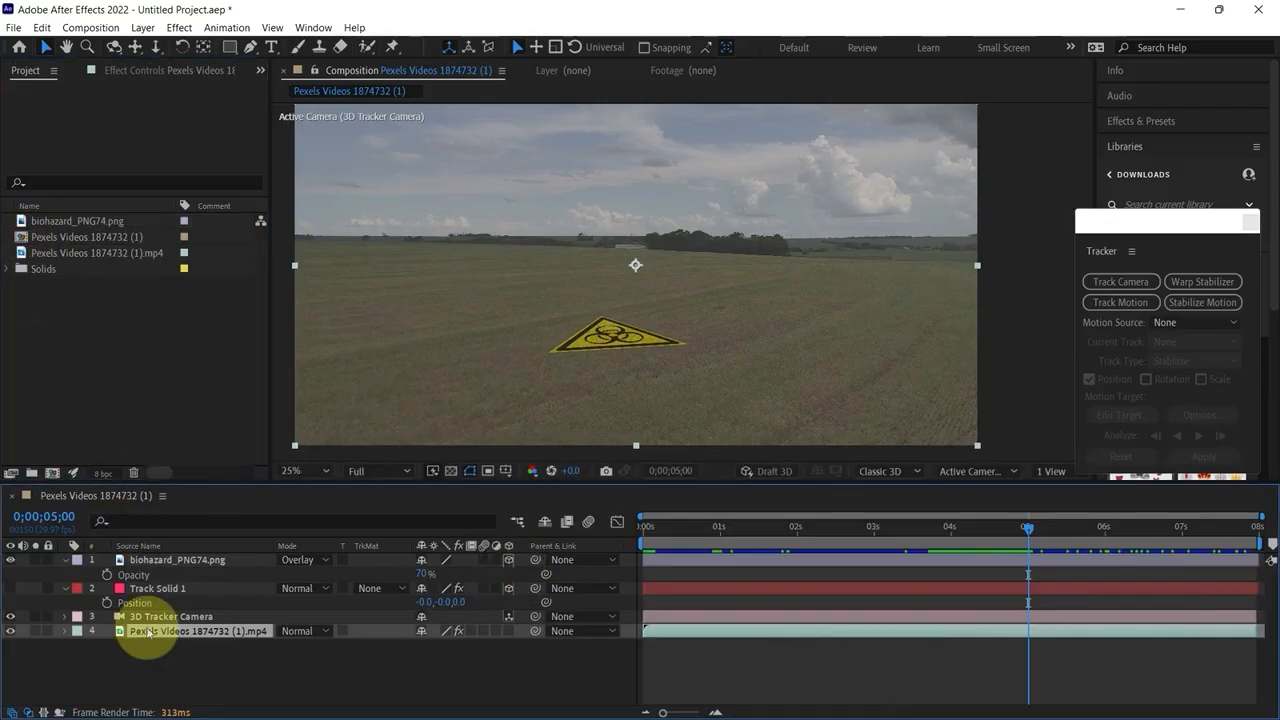
click(172, 72)
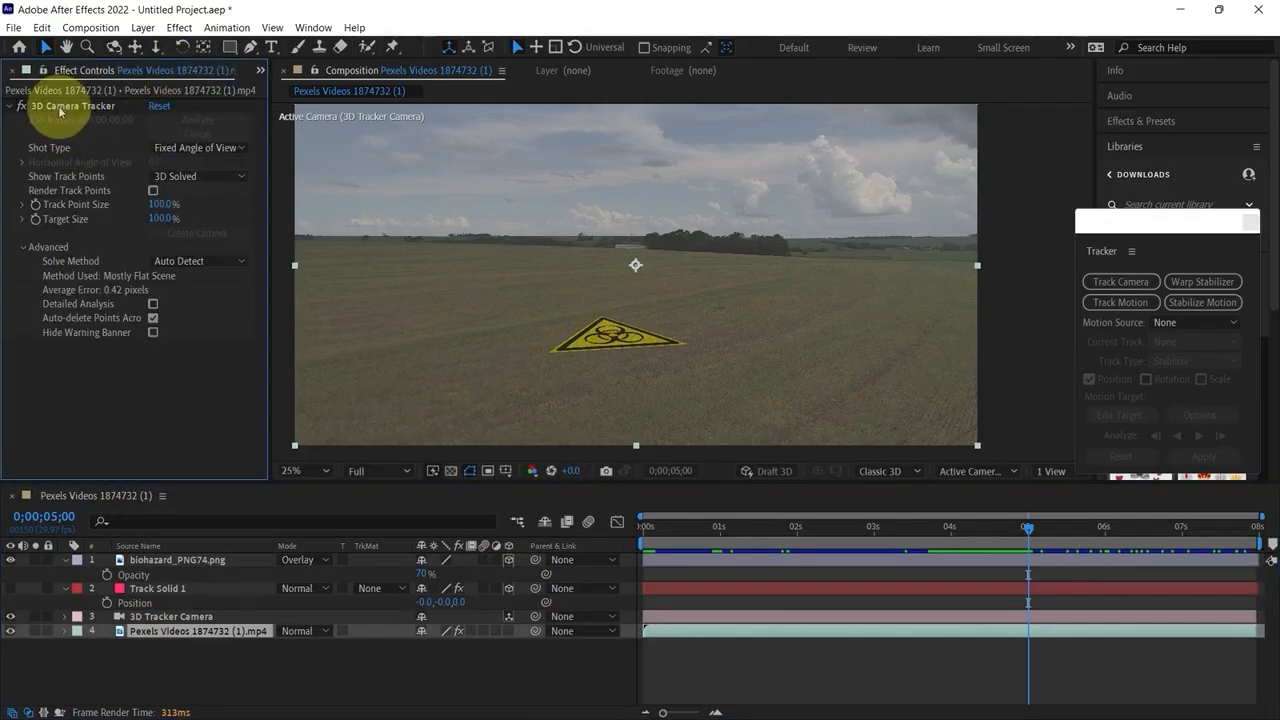
click(60, 112)
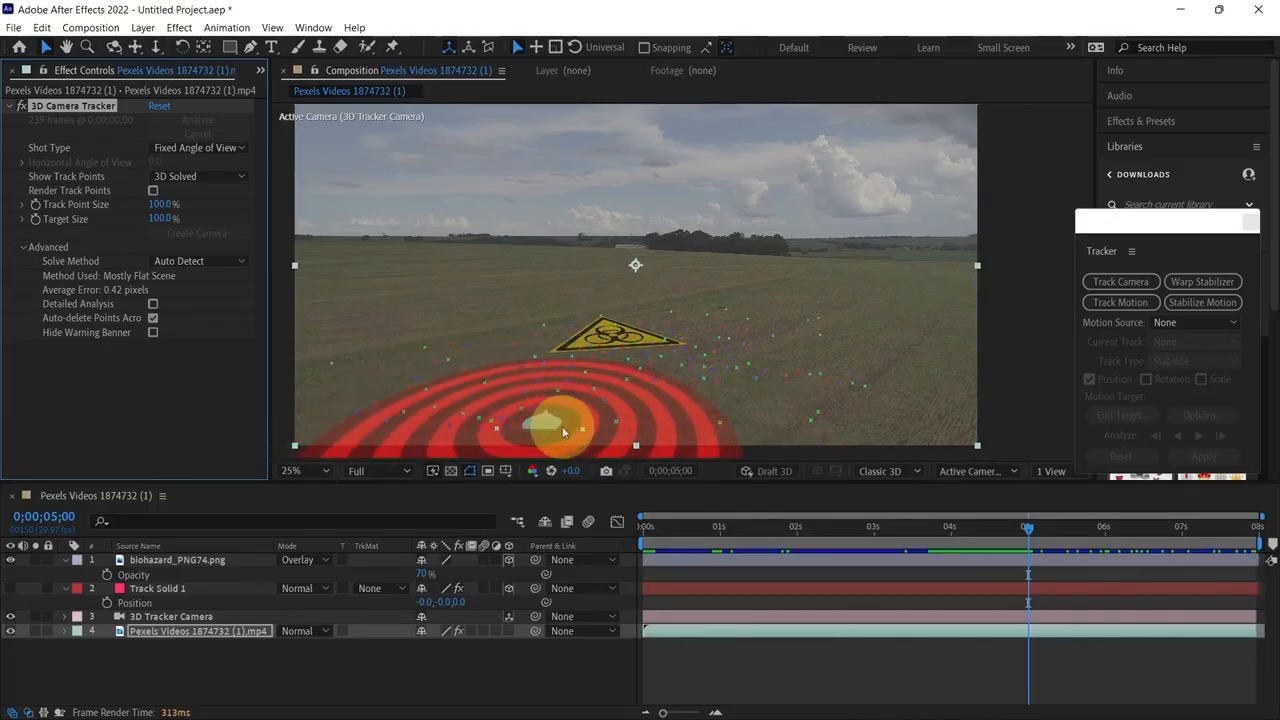
Examine the layer creation options for a group of three ground track points at 0;00;05;19
key(space)
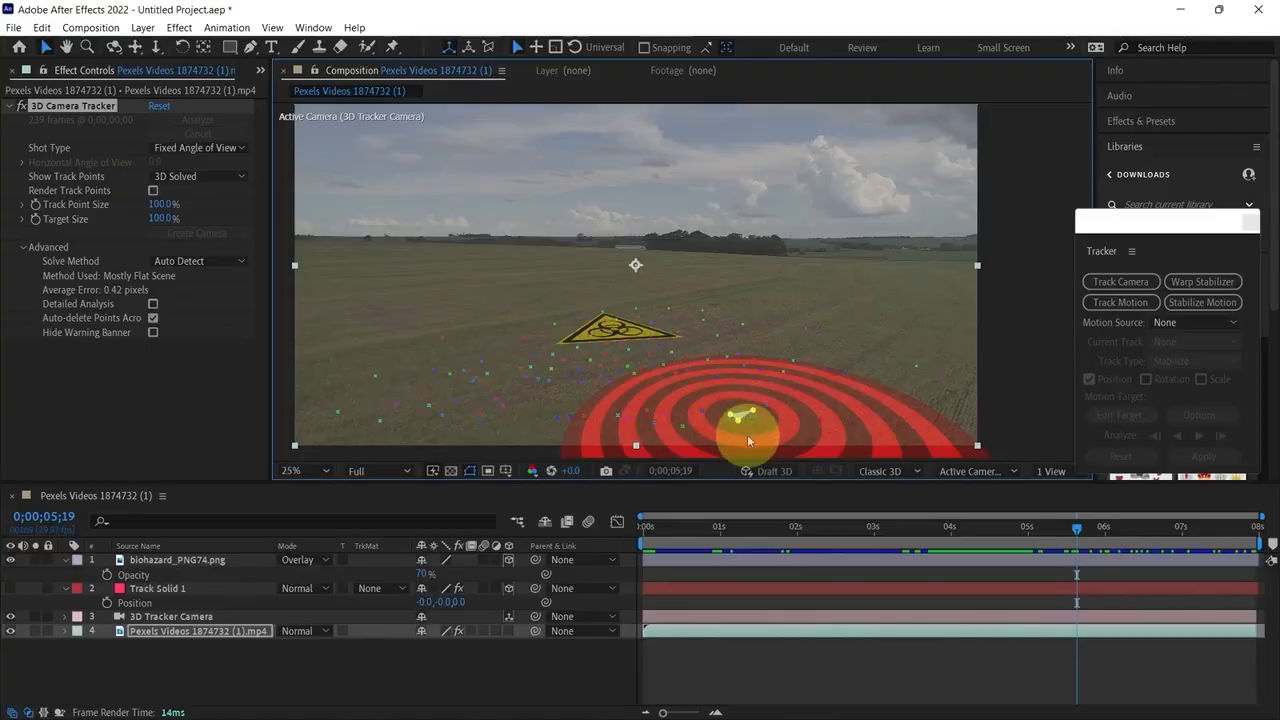
scroll(748, 437, down, 1)
scroll(745, 428, up, 1)
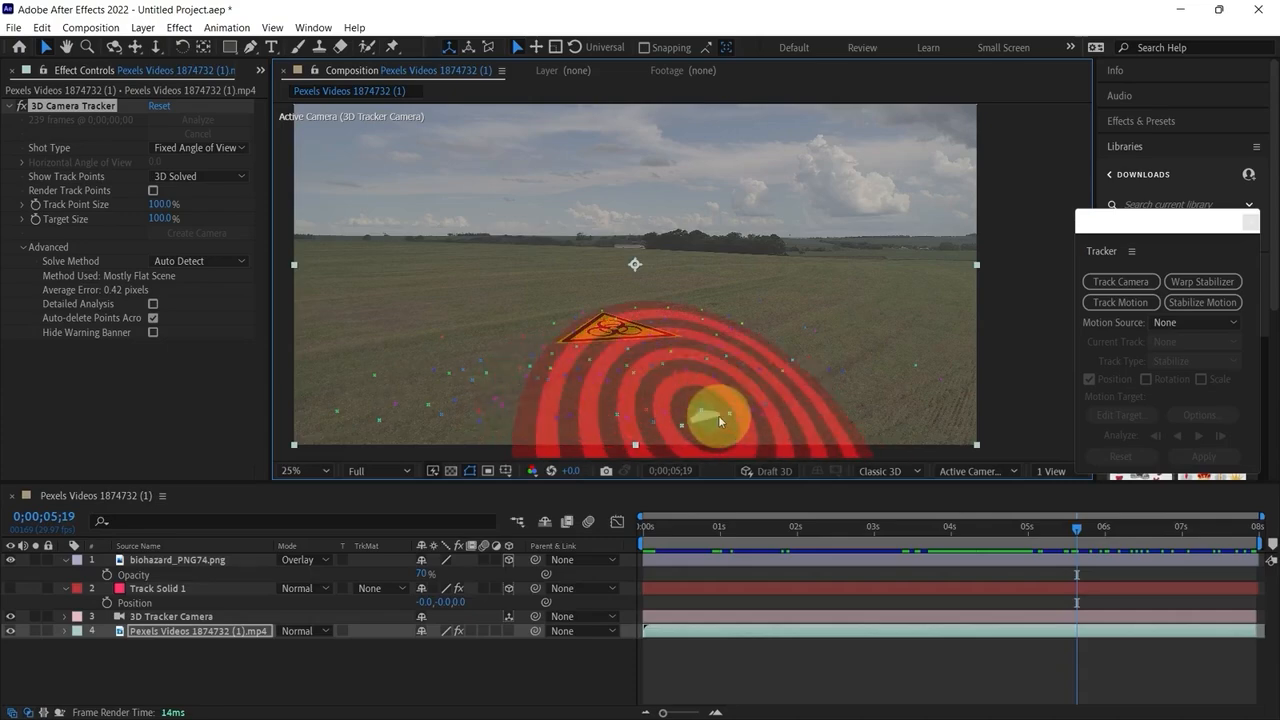
scroll(730, 415, up, 4)
drag(746, 438, 765, 150)
right_click(861, 359)
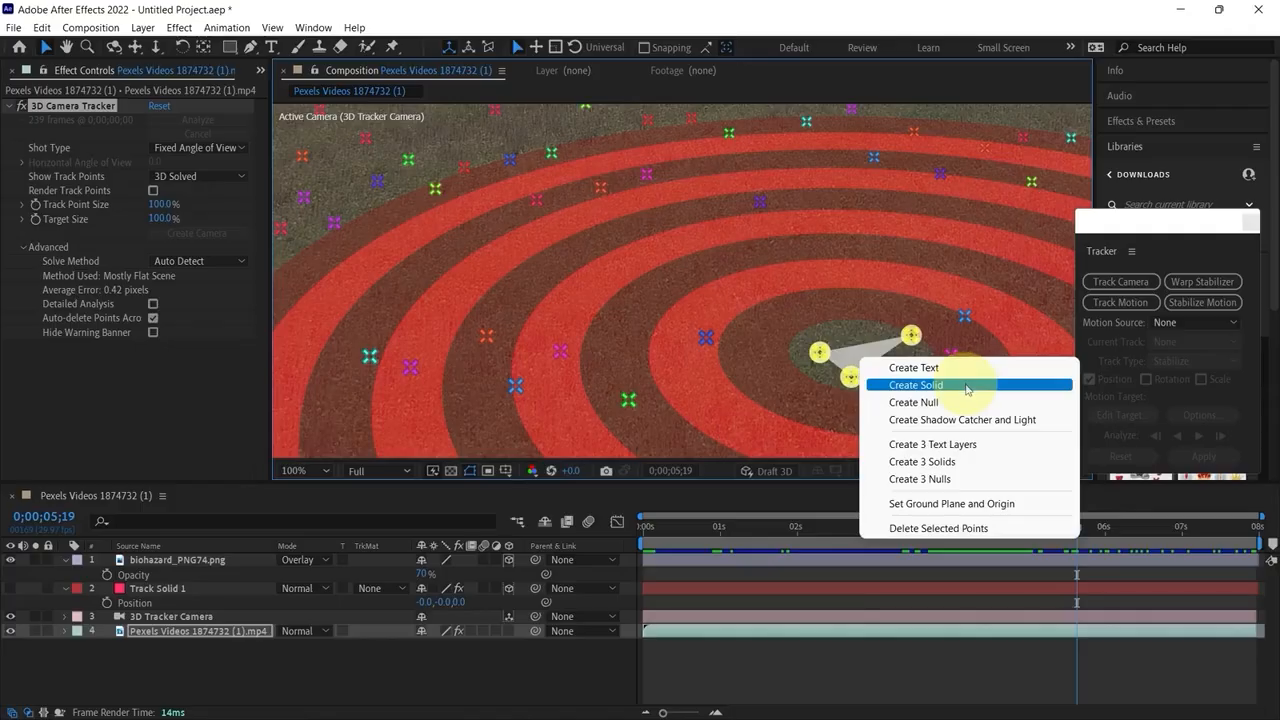
click(808, 666)
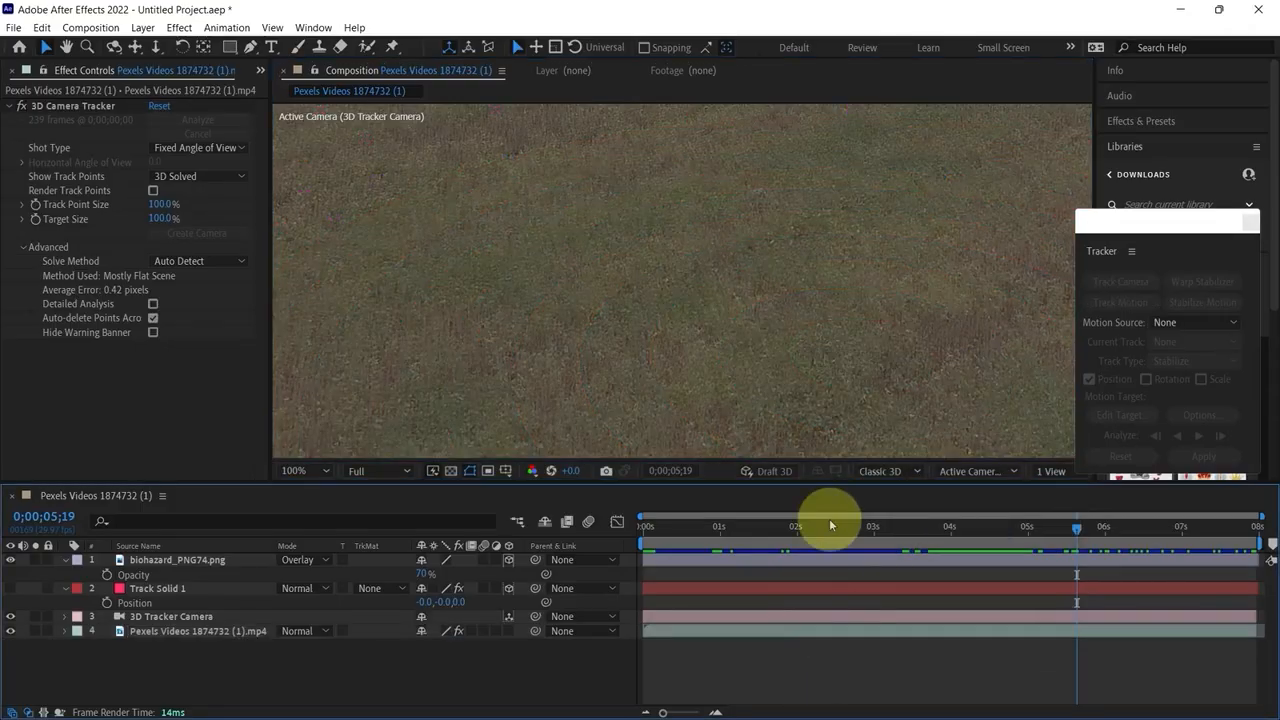
scroll(766, 332, down, 4)
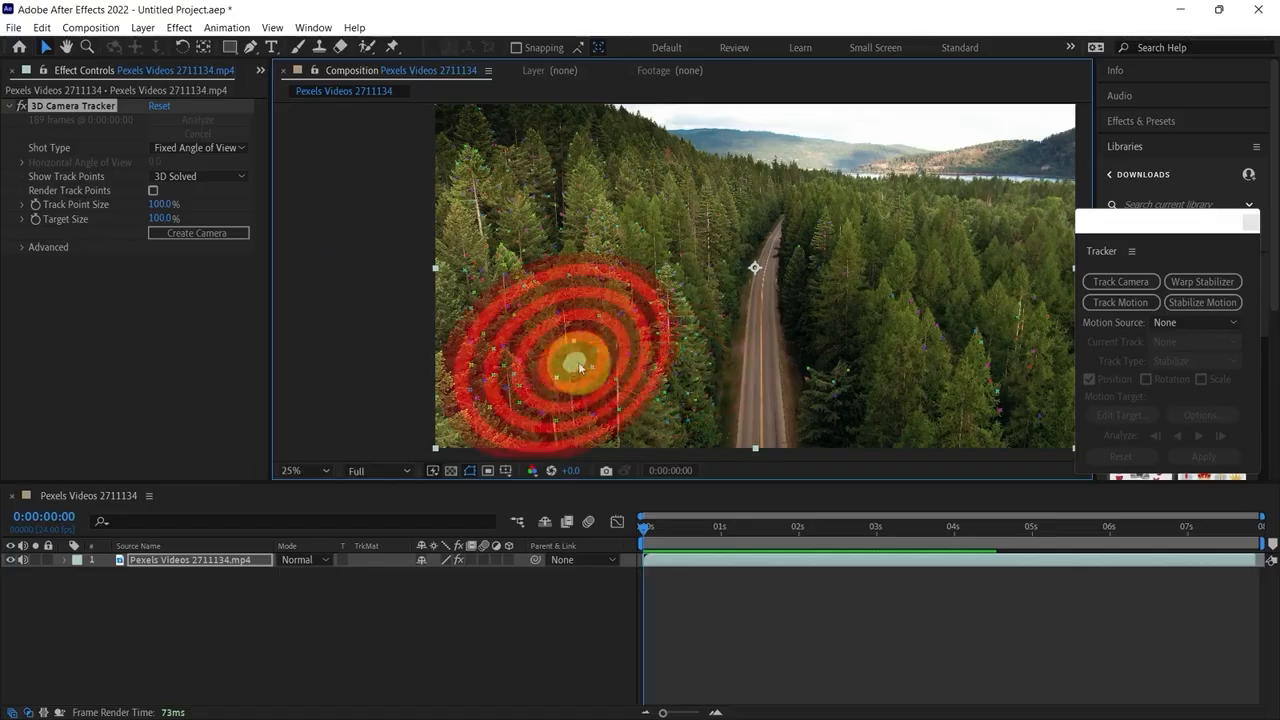
Examine the 3D track points on the trees of the forest road video Pexels Videos 2711134 at several frames
scroll(571, 364, up, 2)
scroll(706, 366, down, 2)
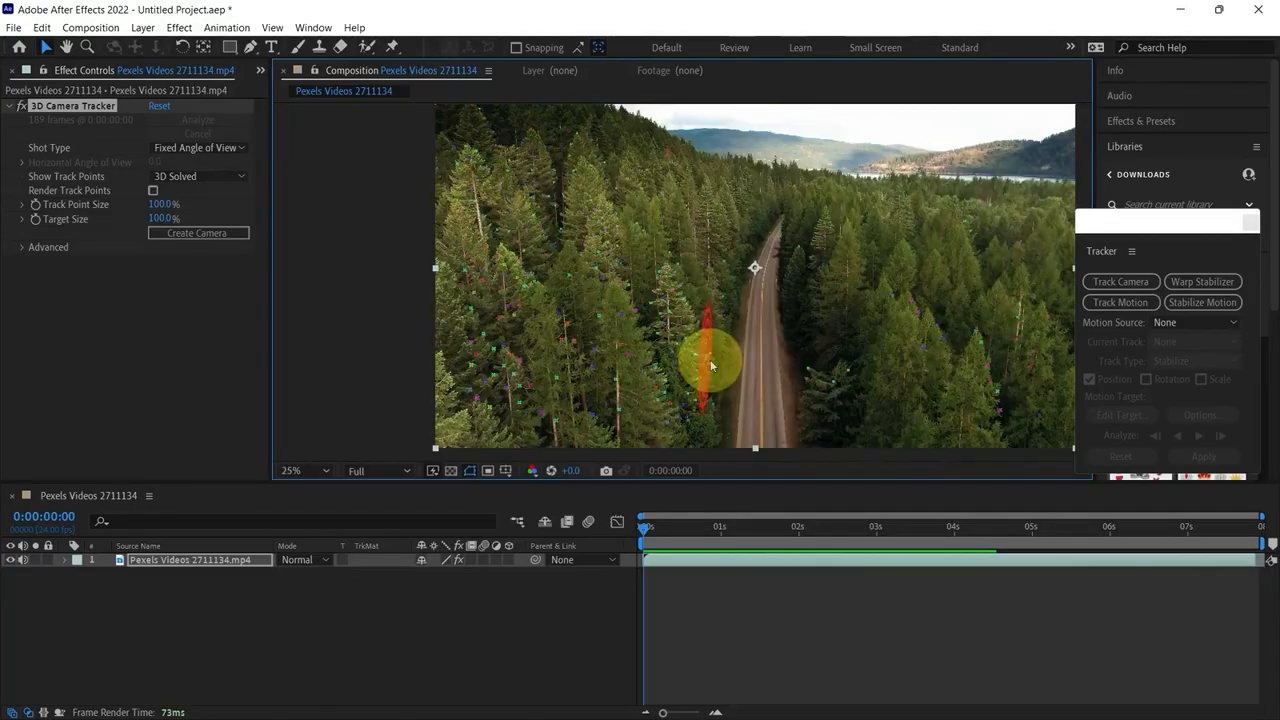
click(619, 353)
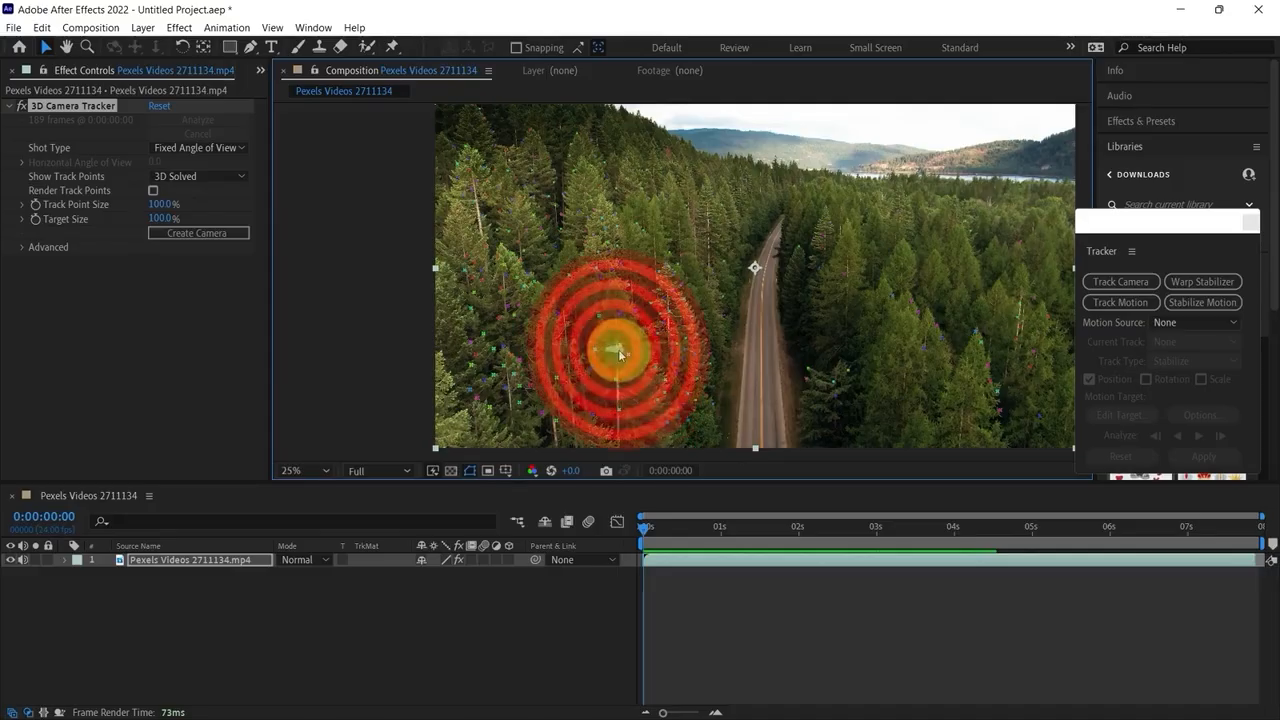
scroll(590, 366, up, 1)
scroll(447, 336, up, 1)
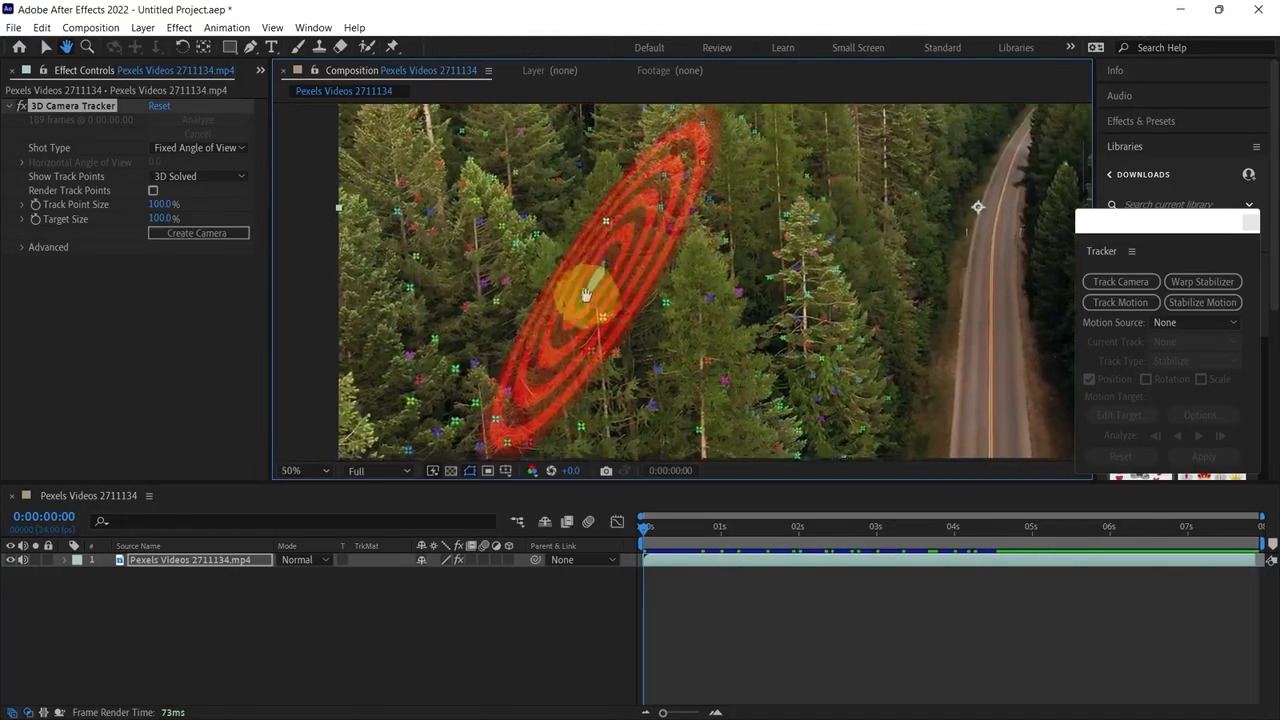
scroll(794, 323, down, 1)
scroll(500, 309, down, 1)
drag(500, 309, 679, 356)
scroll(551, 354, up, 1)
drag(557, 351, 655, 333)
drag(677, 523, 821, 590)
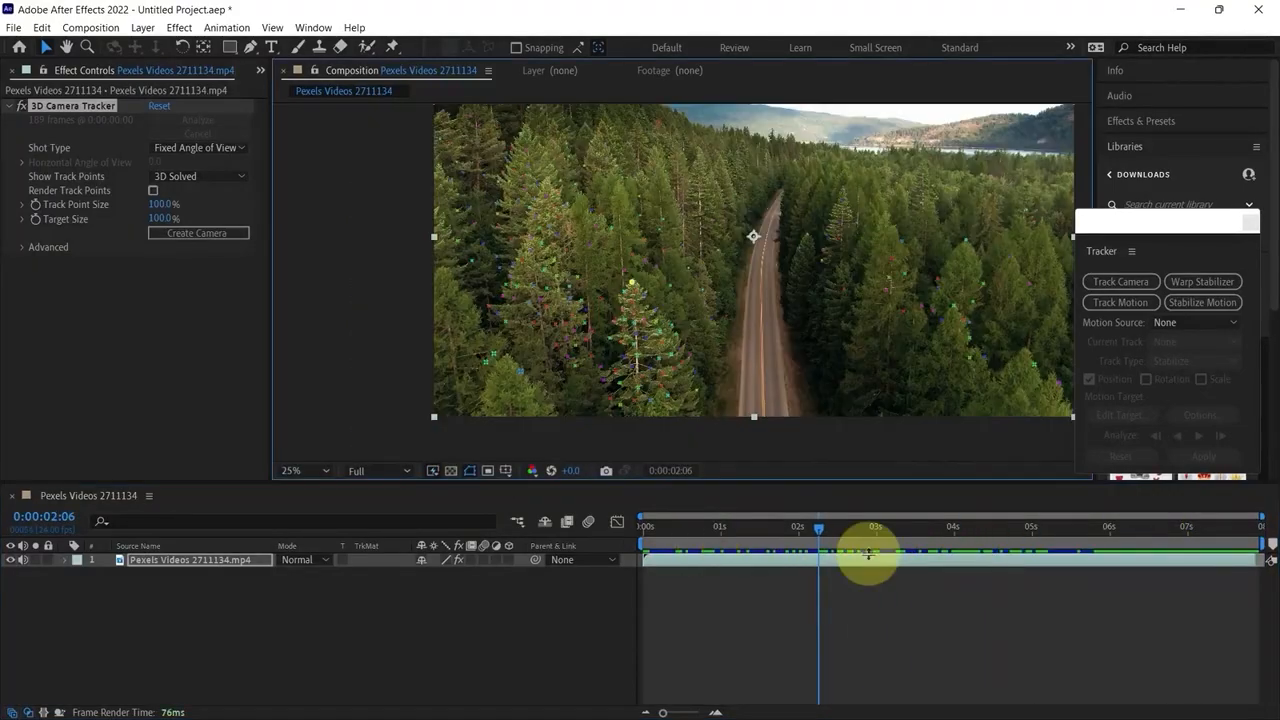
drag(816, 528, 618, 558)
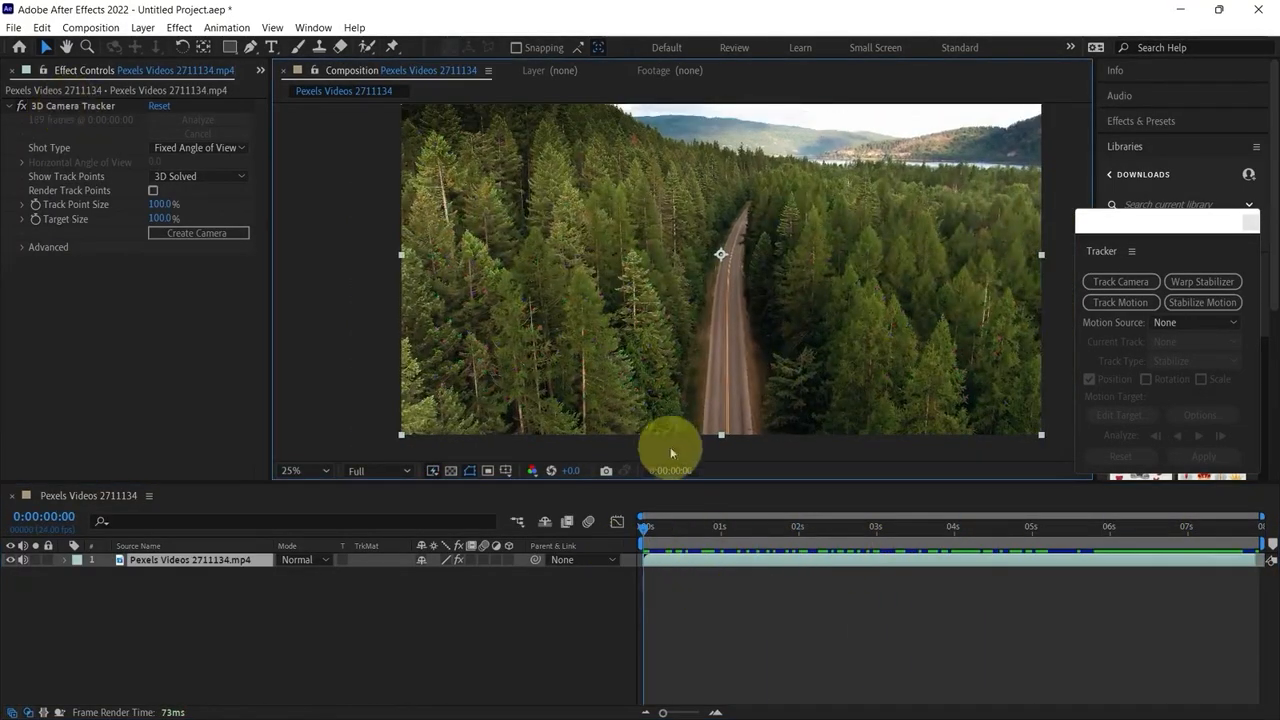
Create a solid and tracker camera from the track points on the near part of the road at the first frame
click(706, 590)
click(706, 562)
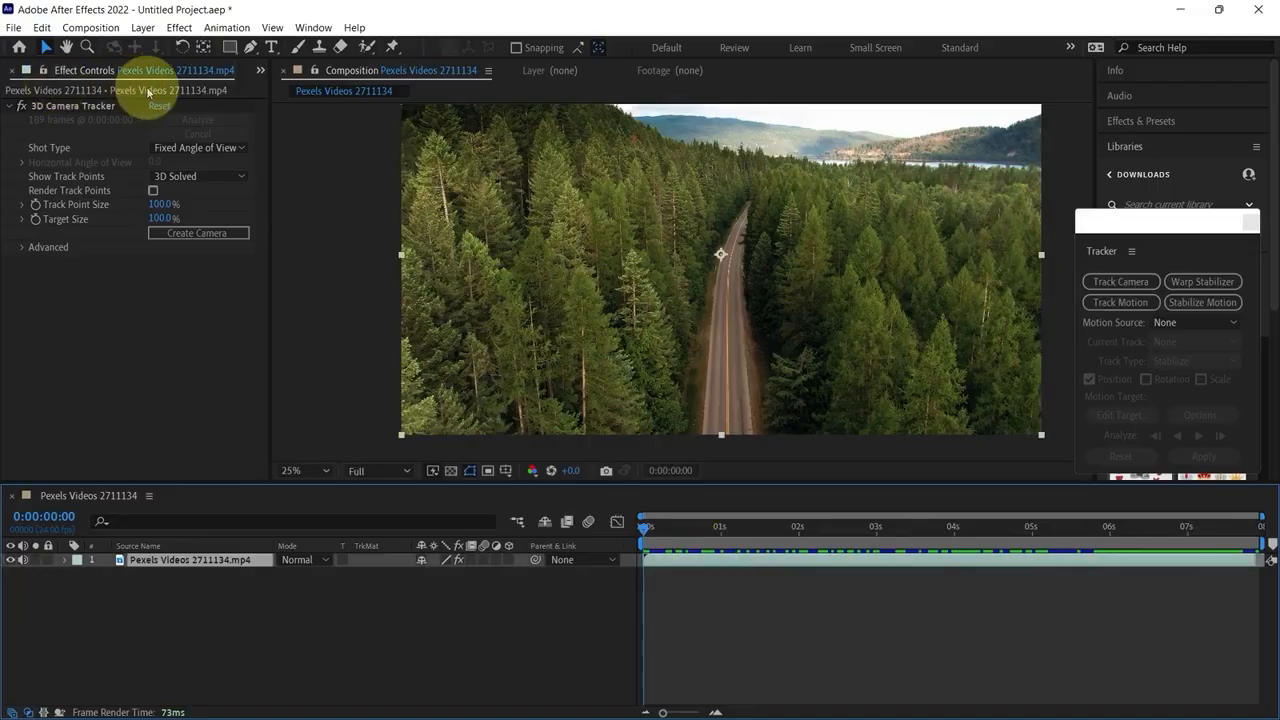
click(60, 105)
click(743, 377)
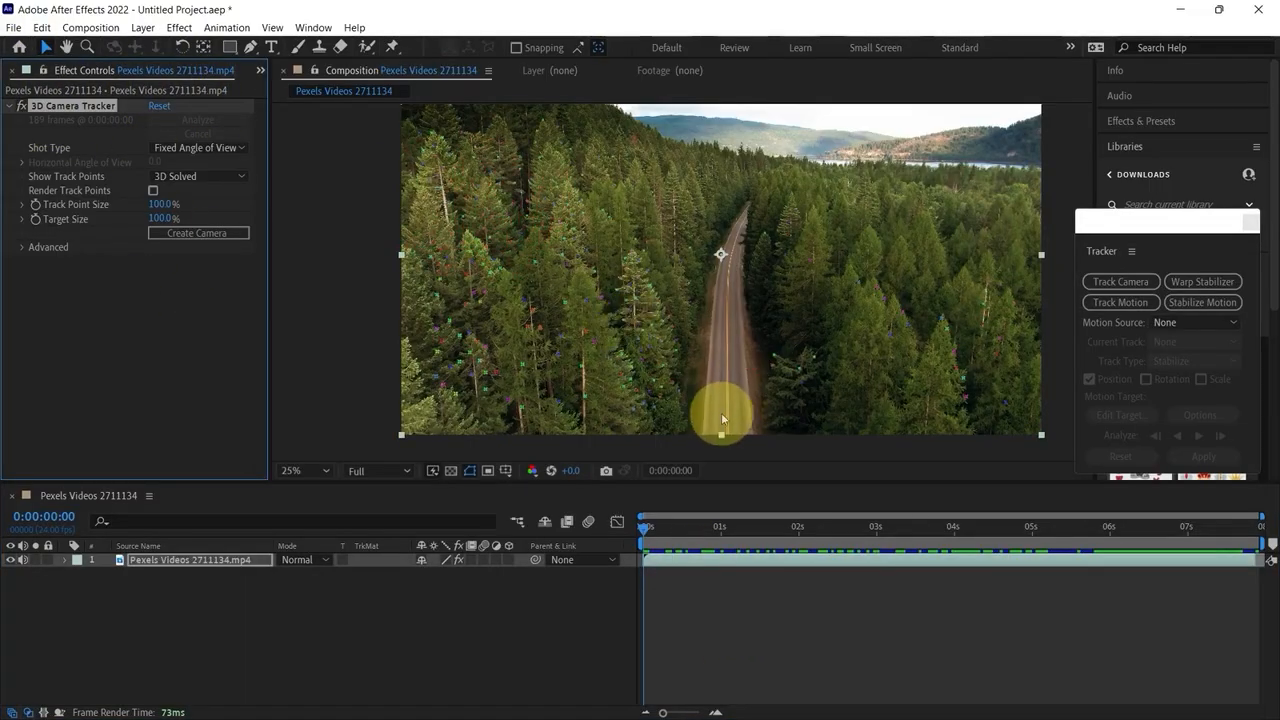
right_click(726, 366)
right_click(731, 366)
click(815, 393)
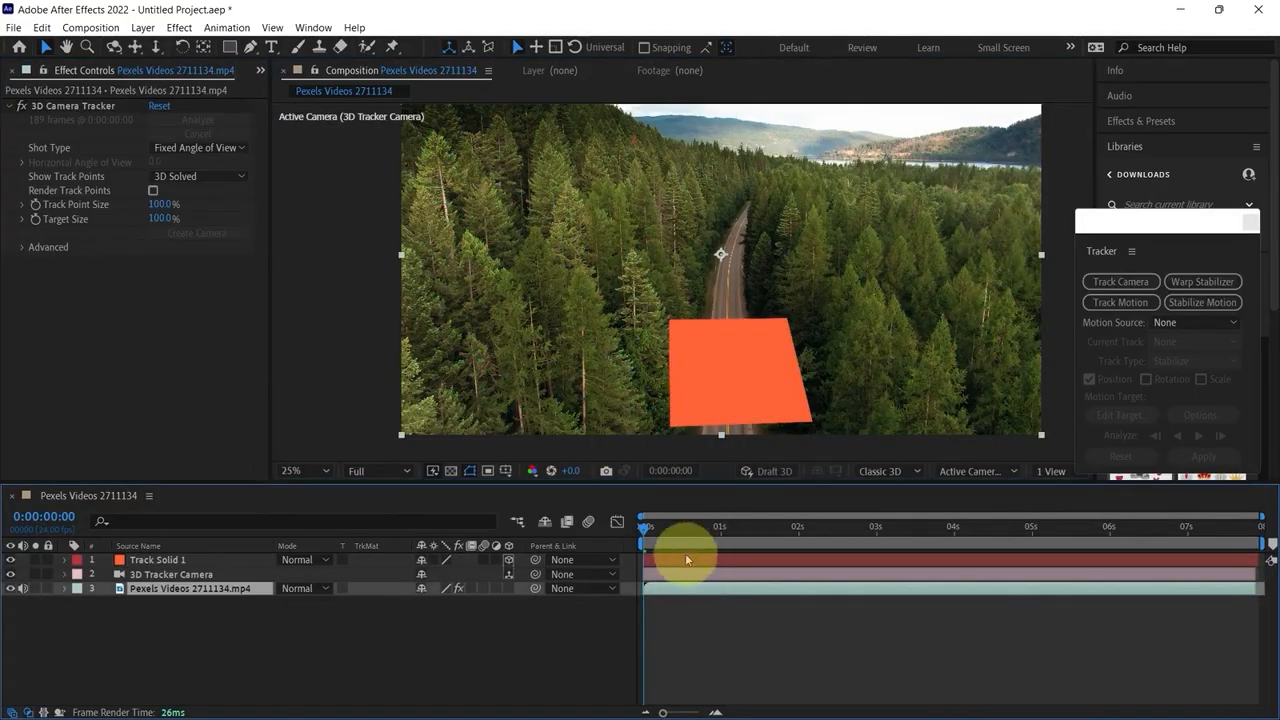
Apply the Grid effect to the road's Track Solid 1 and inspect it at the first frame
click(692, 559)
right_click(80, 370)
mouse_move(280, 501)
click(408, 379)
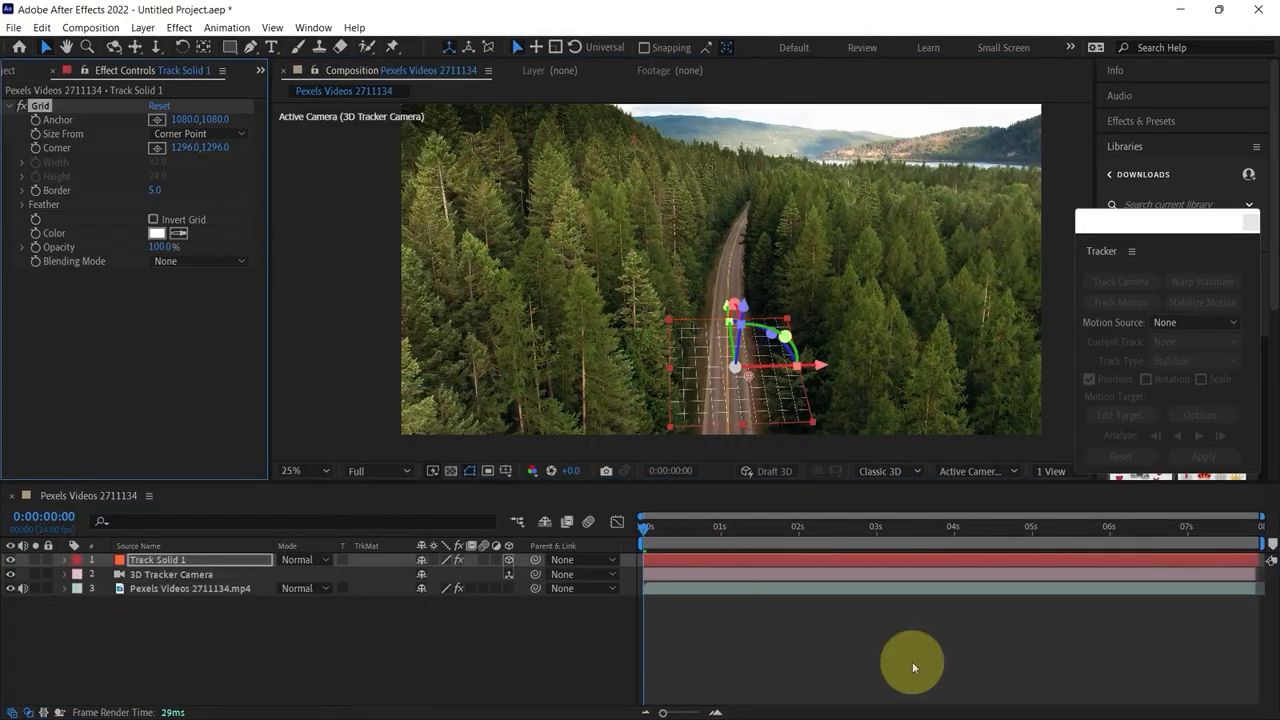
click(912, 661)
drag(646, 530, 620, 525)
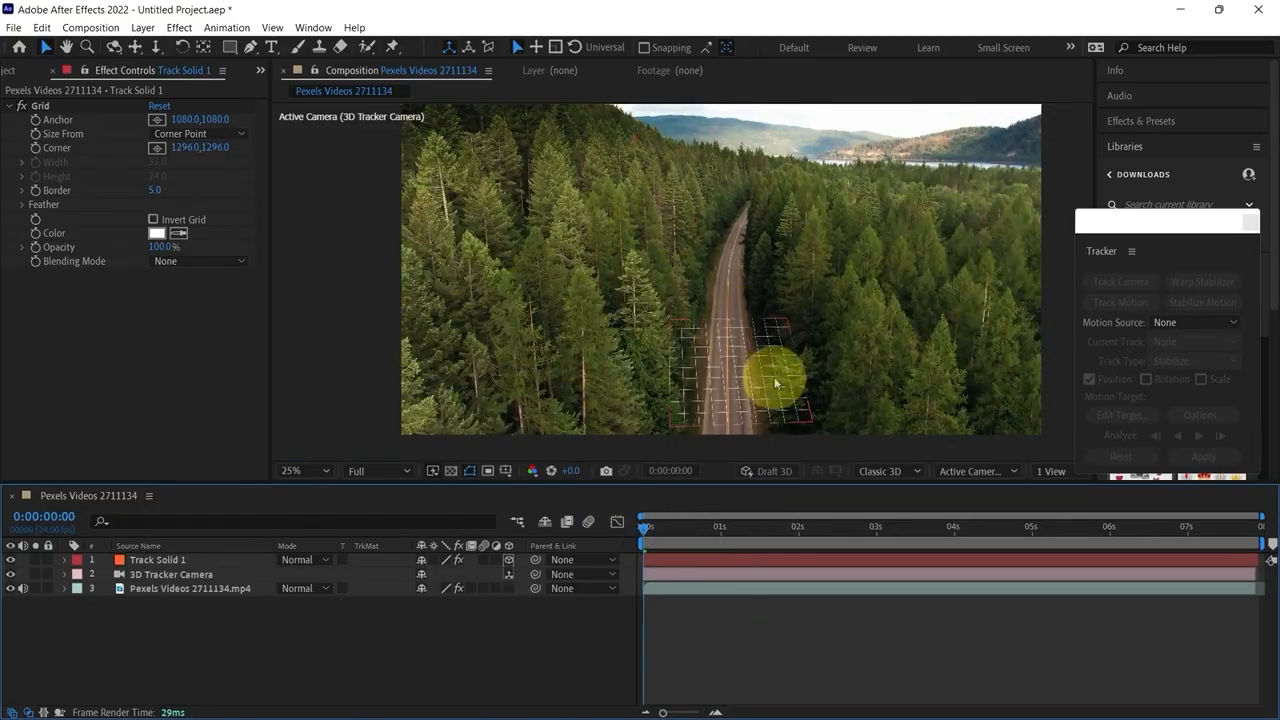
Create a solid from a single track point on a tree near the footage's left edge at 0:00:01:01
click(790, 588)
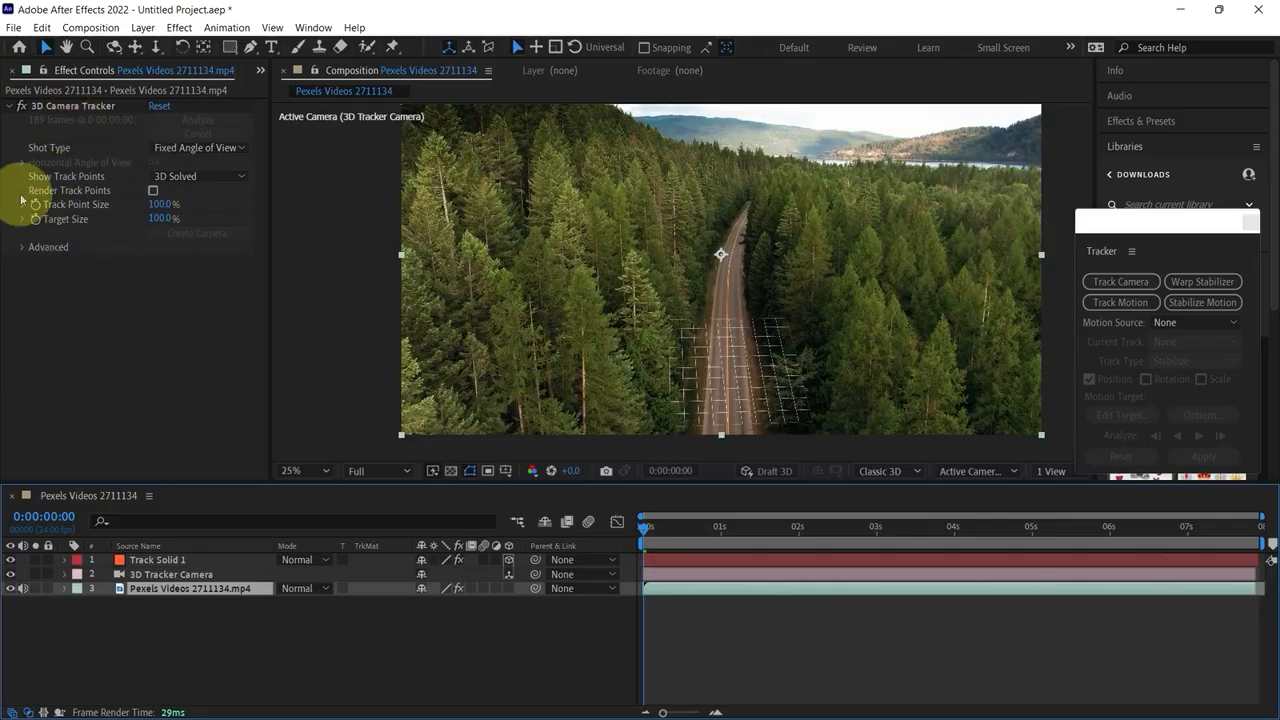
click(47, 110)
drag(646, 541, 724, 529)
scroll(425, 315, up, 2)
key(space)
drag(425, 313, 627, 282)
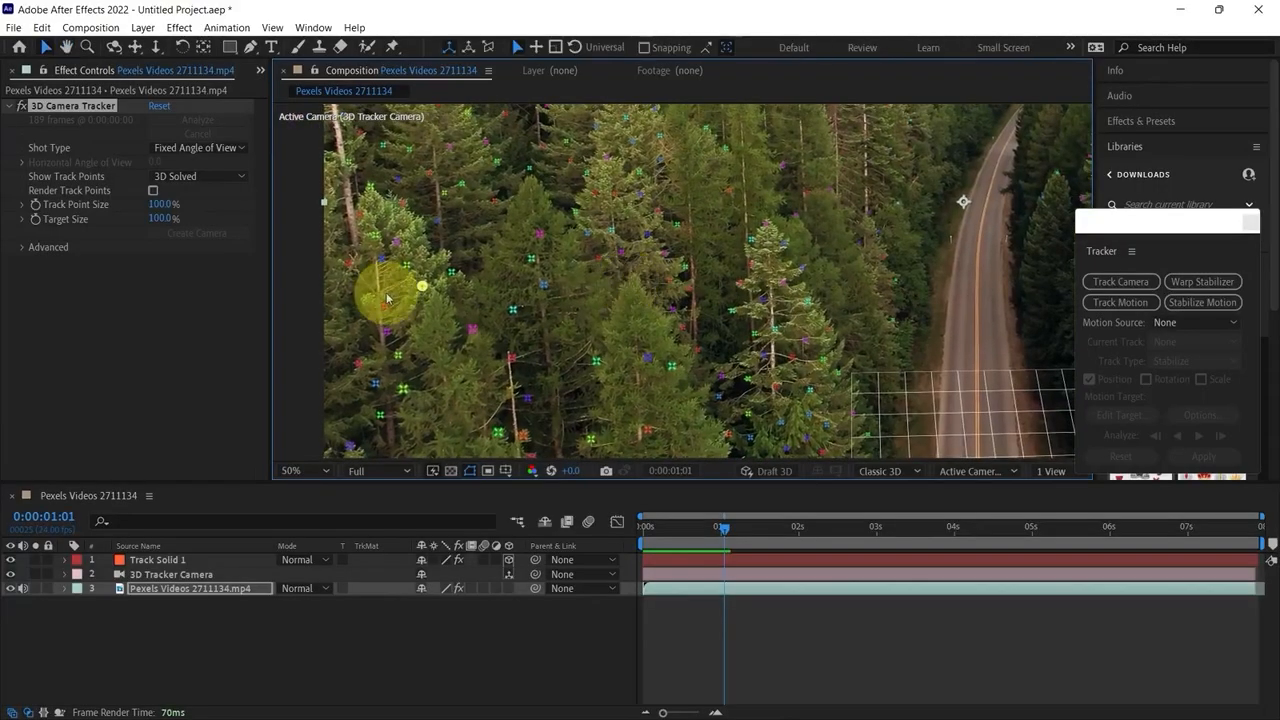
scroll(390, 294, up, 1)
key(space)
drag(390, 295, 884, 271)
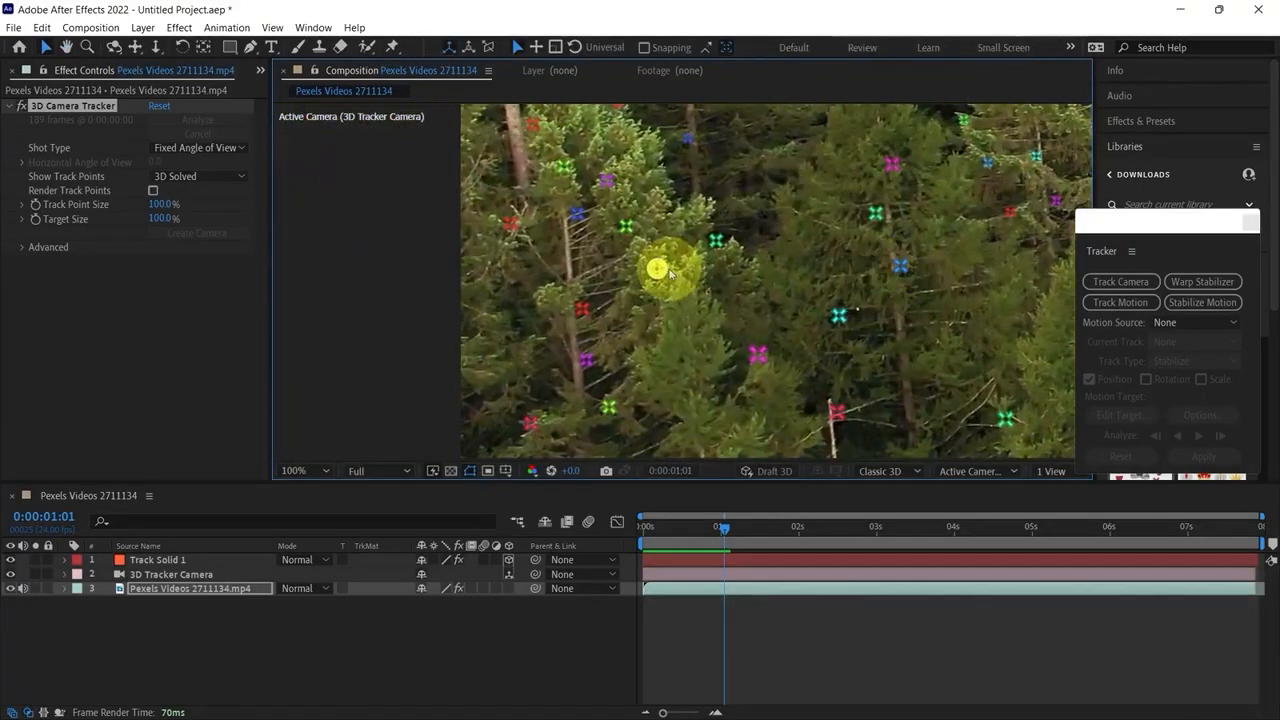
right_click(657, 268)
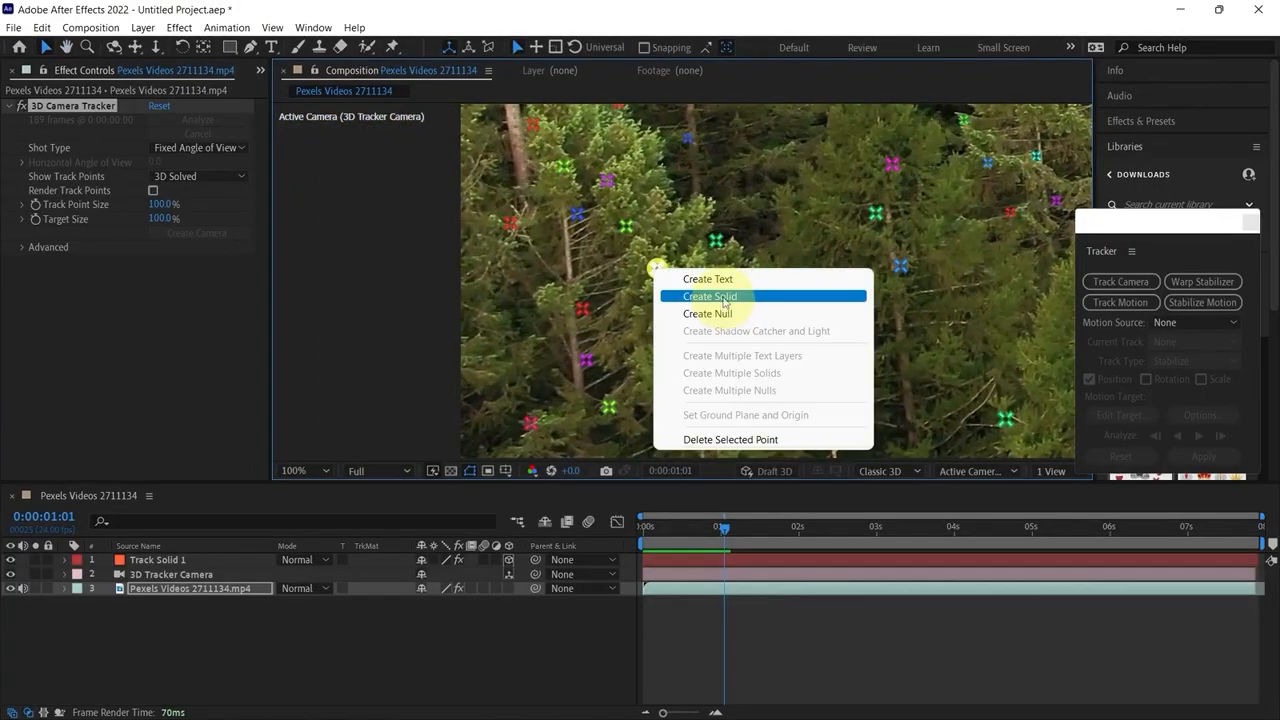
click(724, 297)
Move to 0:00:00:19 and select the new Track Solid 1 layer to see its placement among the trees
drag(721, 529, 705, 528)
click(152, 563)
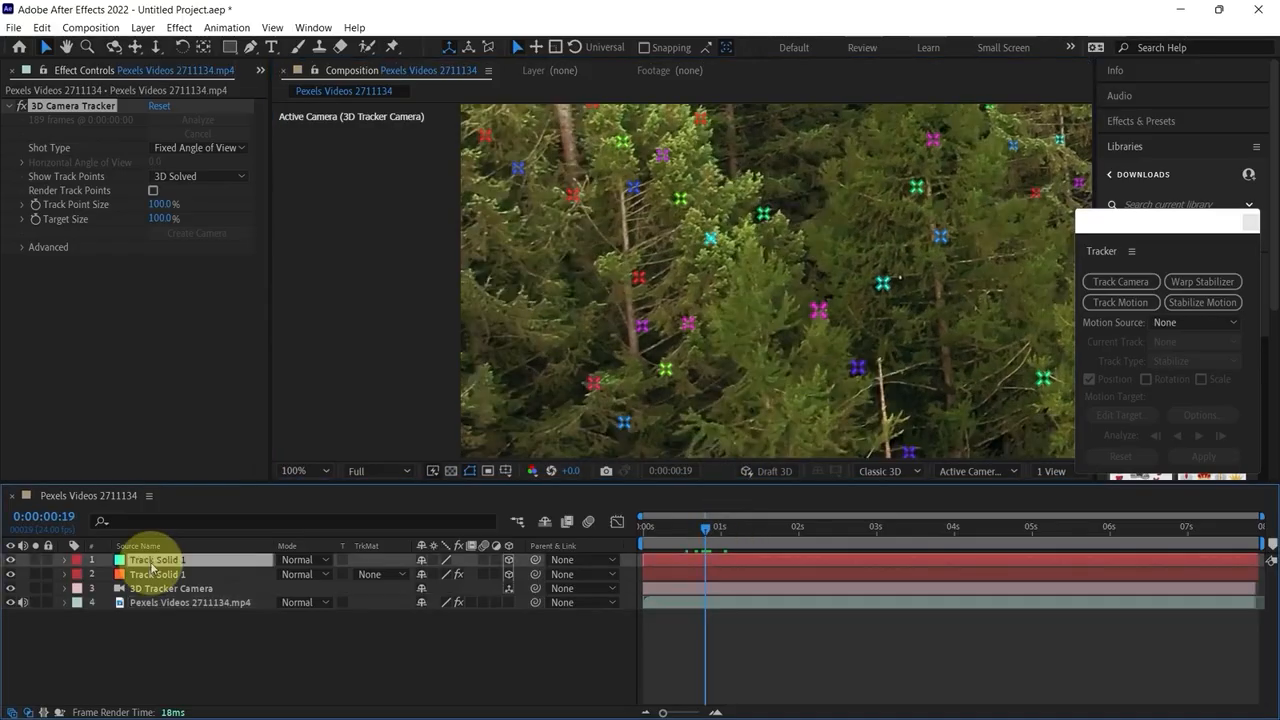
scroll(780, 265, down, 4)
scroll(745, 271, down, 1)
scroll(746, 271, up, 1)
drag(965, 255, 800, 270)
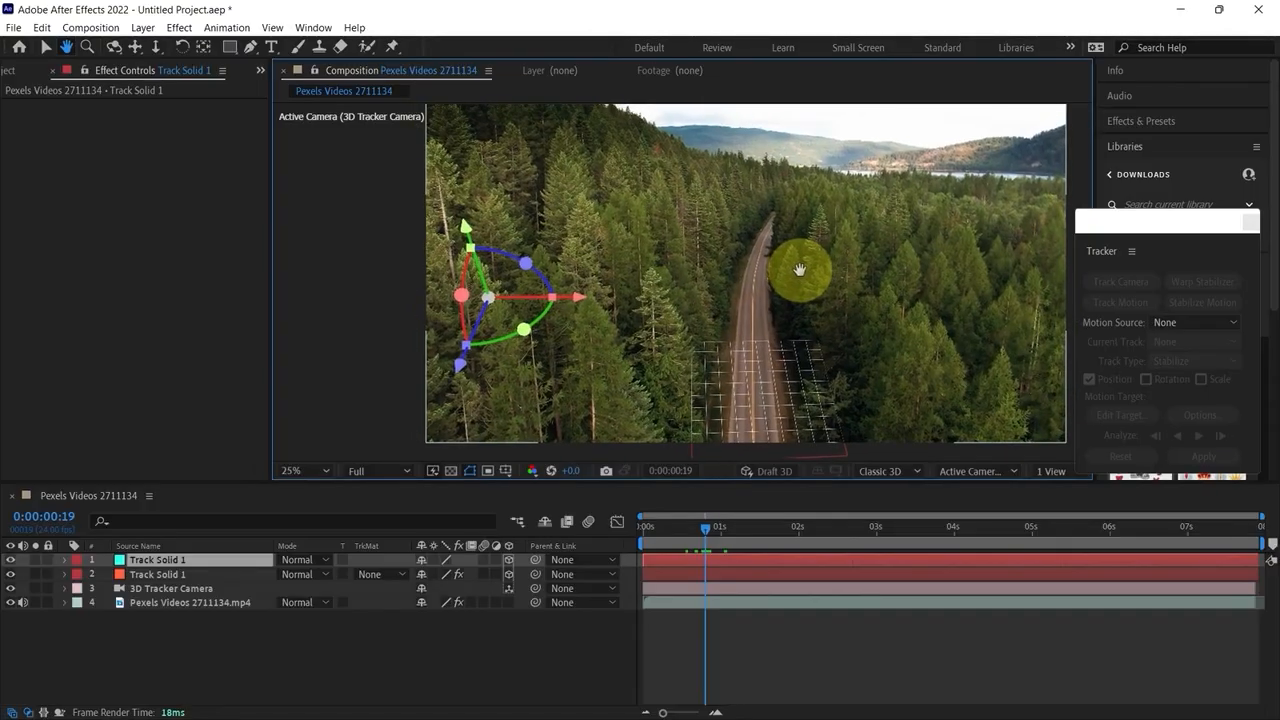
Add png zombie.png as the top layer of the composition and make it a 3D layer
click(19, 72)
click(96, 370)
drag(73, 287, 171, 560)
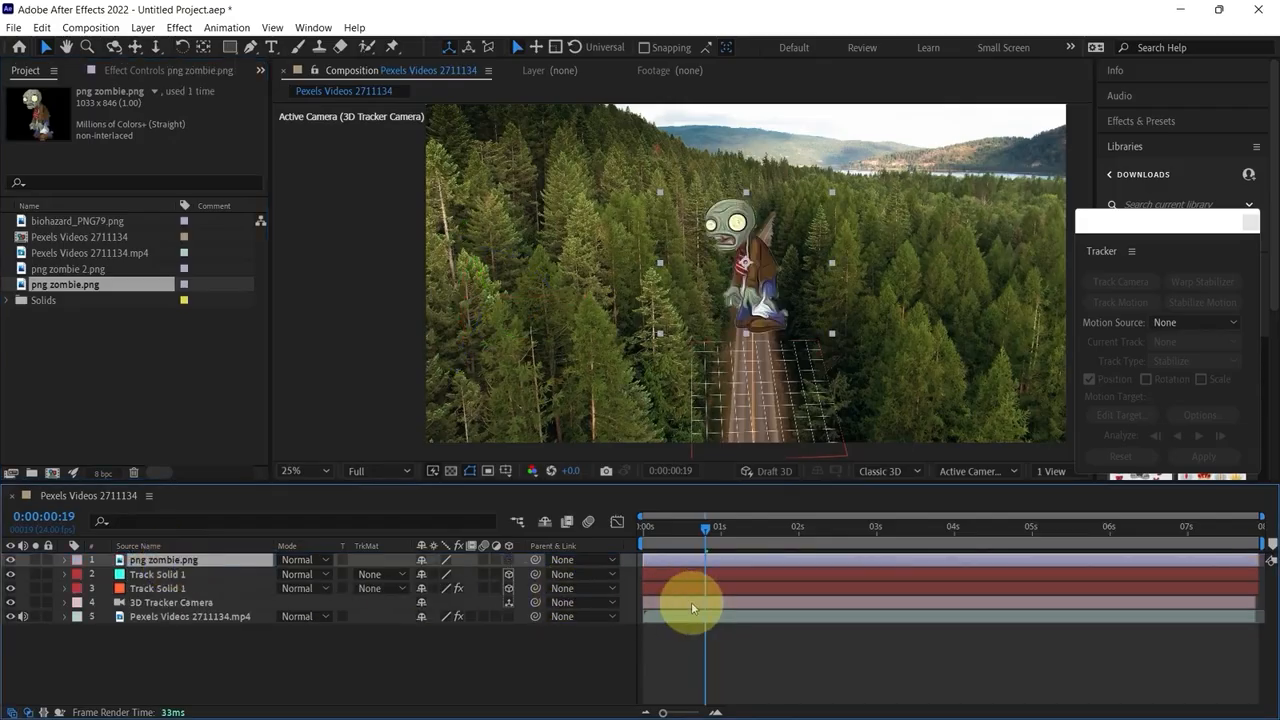
click(508, 561)
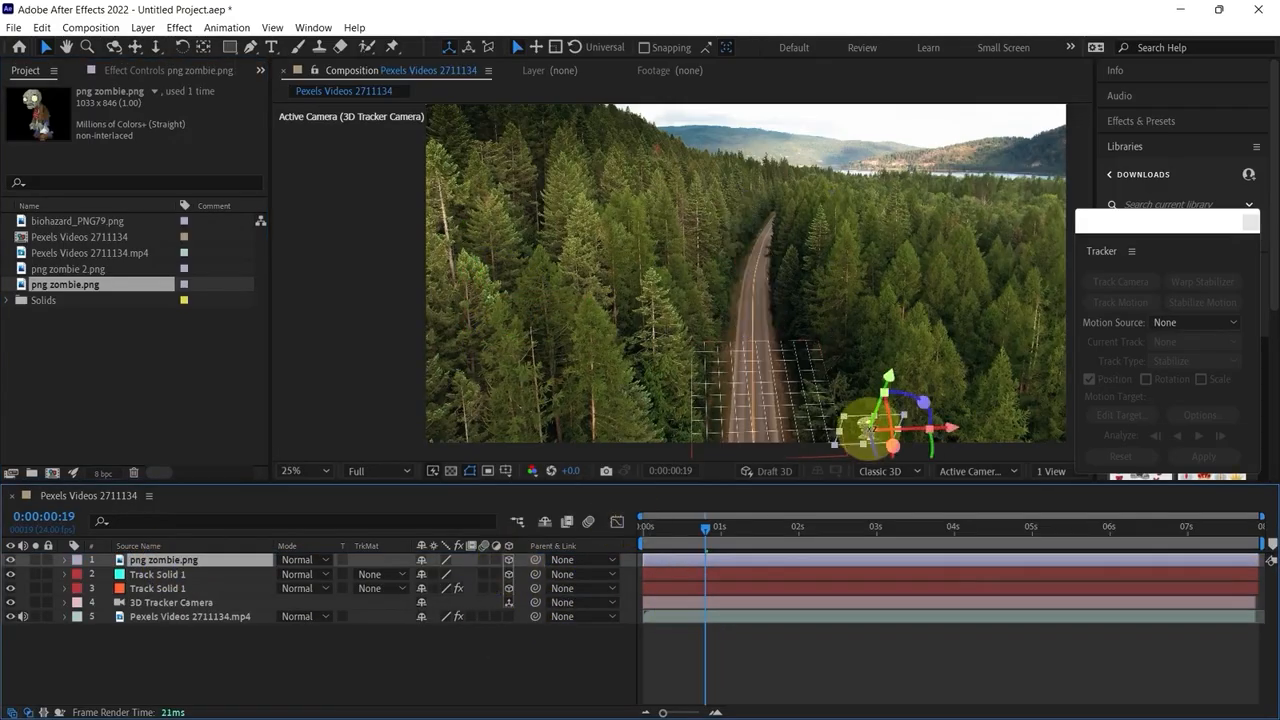
Move the zombie up among the trees near the footage's left edge and rotate it in 3D to face the camera upright
drag(891, 376, 903, 217)
drag(997, 297, 878, 325)
scroll(492, 338, up, 2)
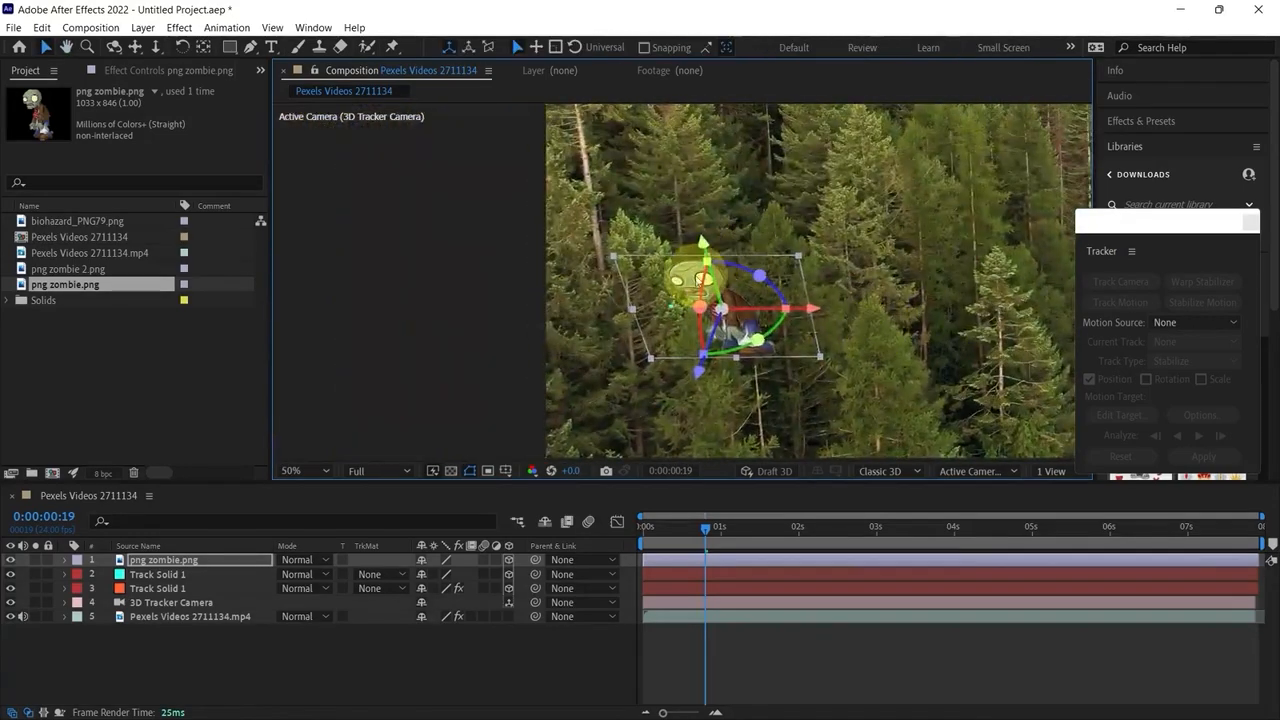
drag(733, 318, 716, 298)
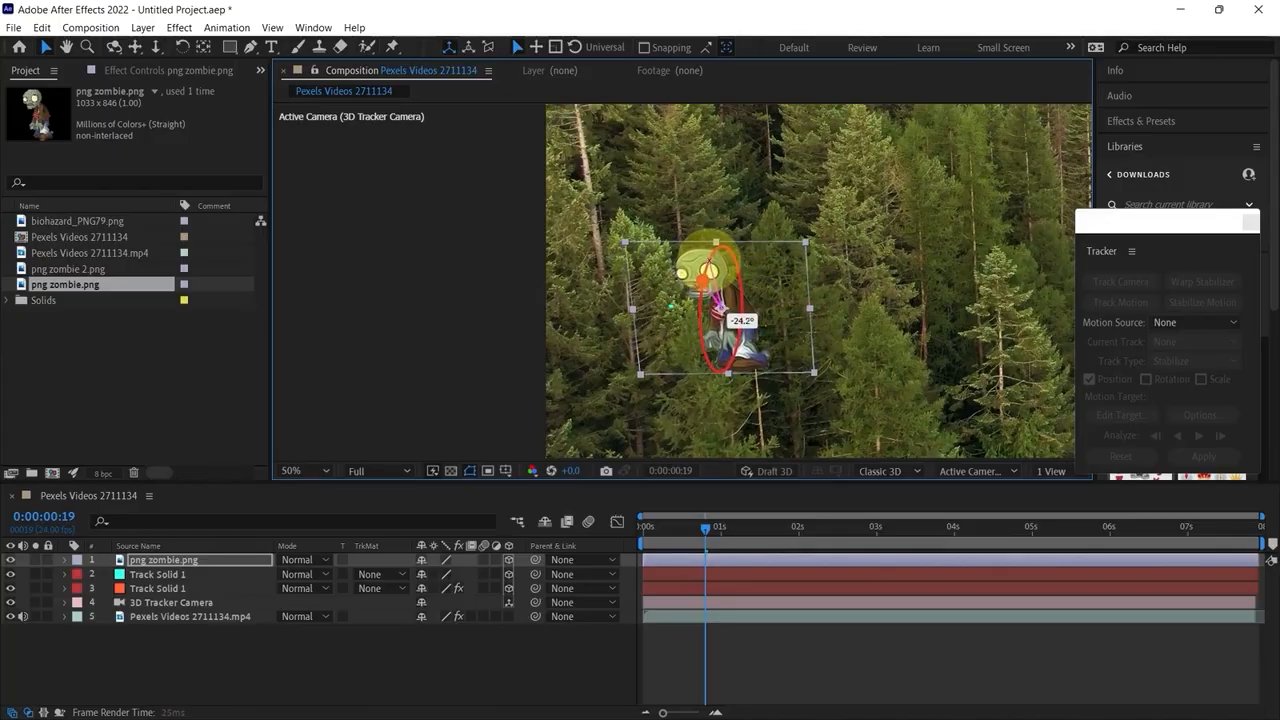
drag(714, 228, 701, 184)
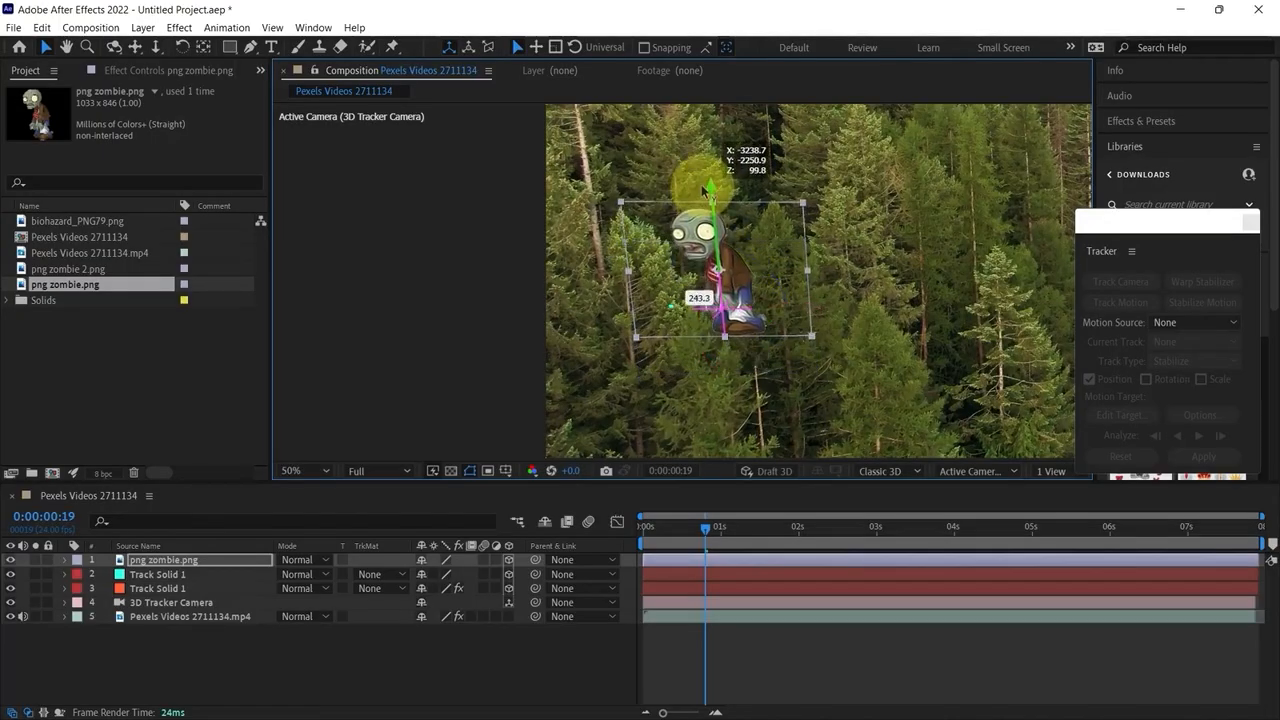
drag(735, 284, 777, 278)
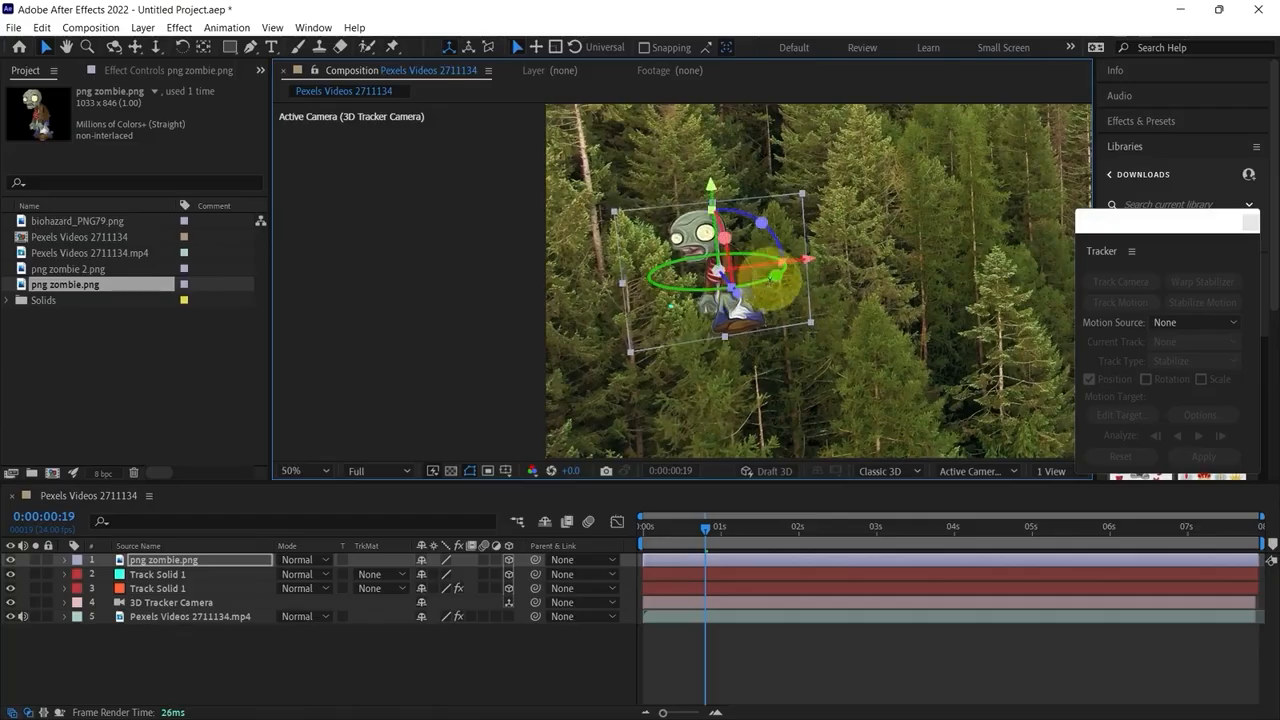
drag(725, 181, 725, 147)
drag(801, 247, 781, 244)
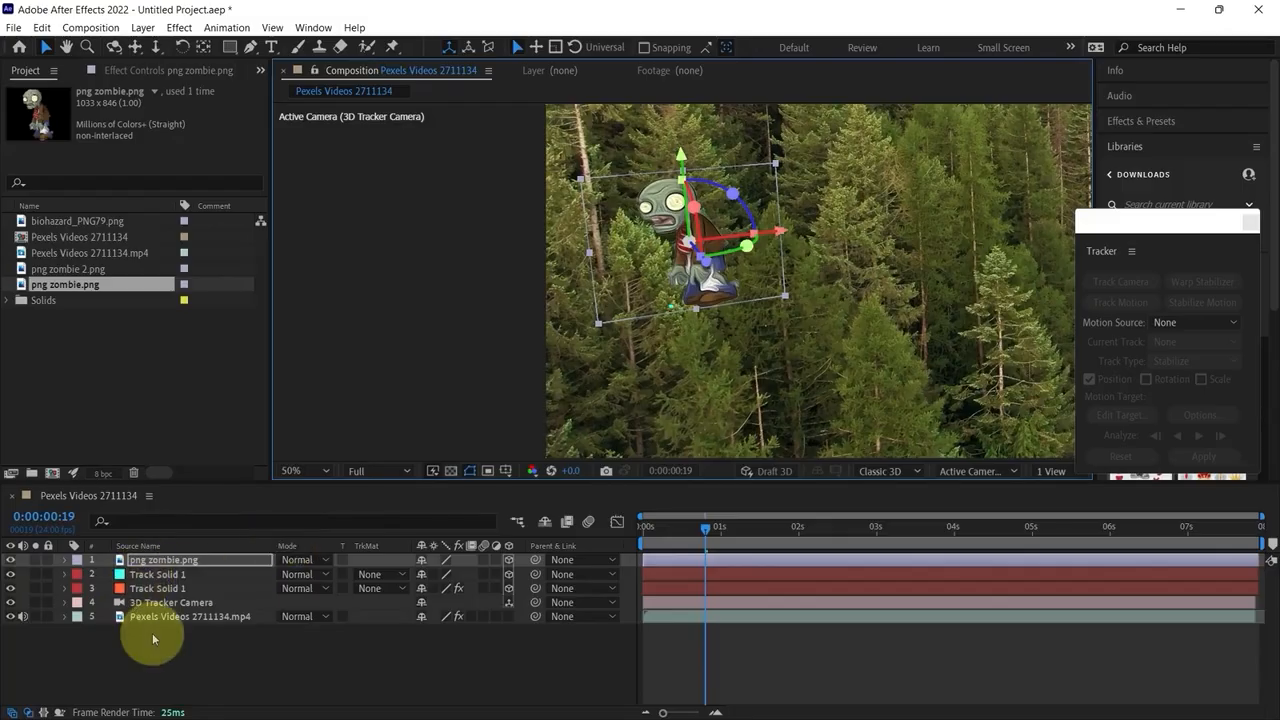
Copy the Position value of the cyan Track Solid 1 to the png zombie.png layer
key(p)
click(142, 588)
key(p)
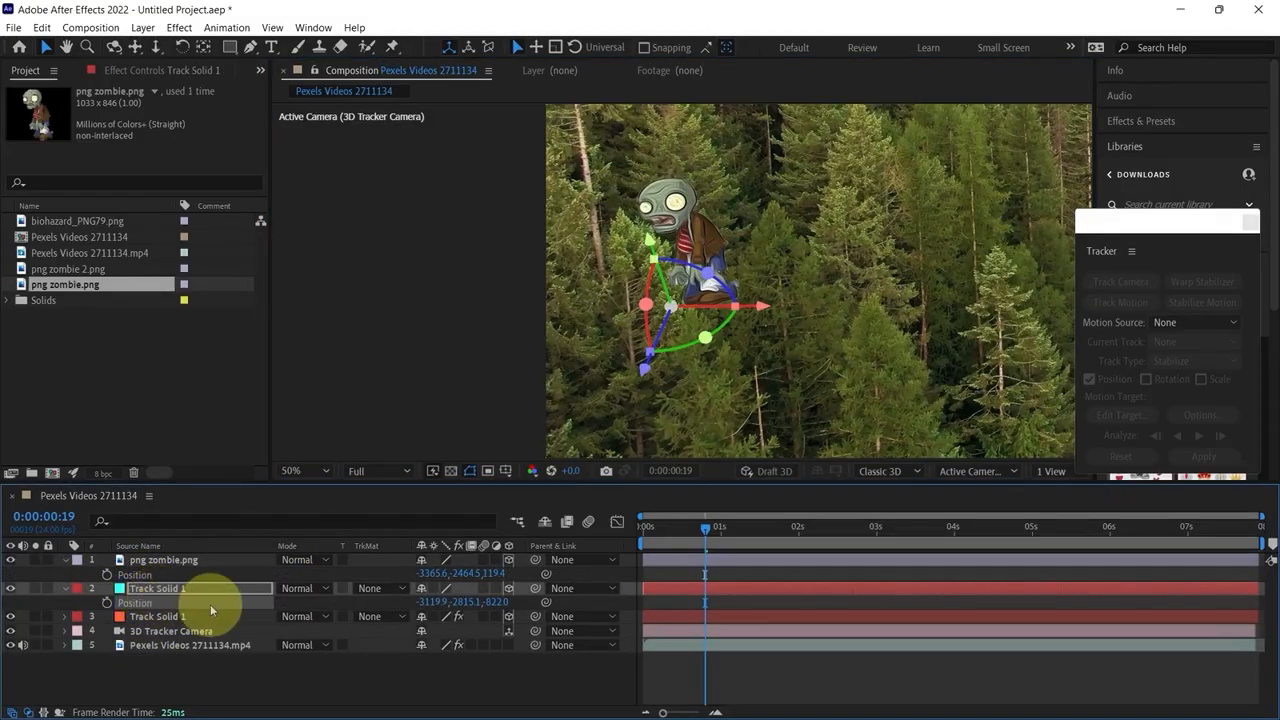
click(166, 560)
key(ctrl+v)
key(comma)
Preview the composition from the first frame to check how the zombie follows the tracked trees
drag(703, 535, 594, 529)
click(756, 678)
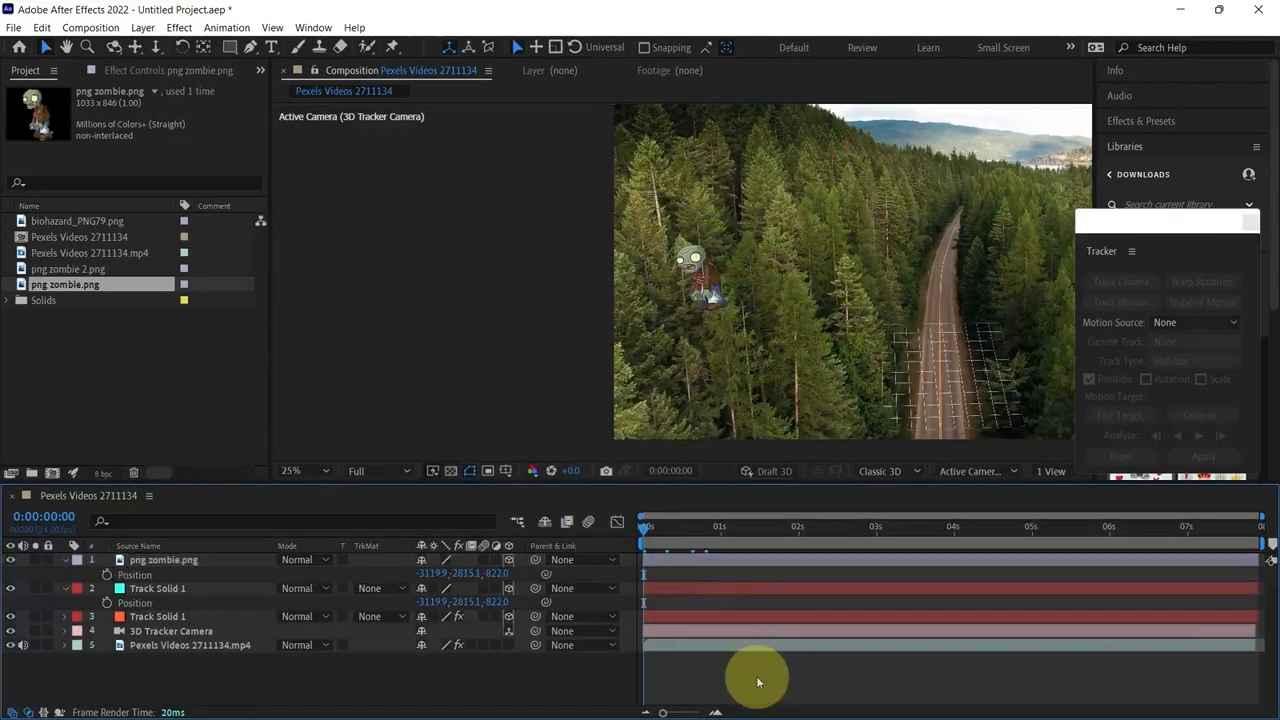
key(space)
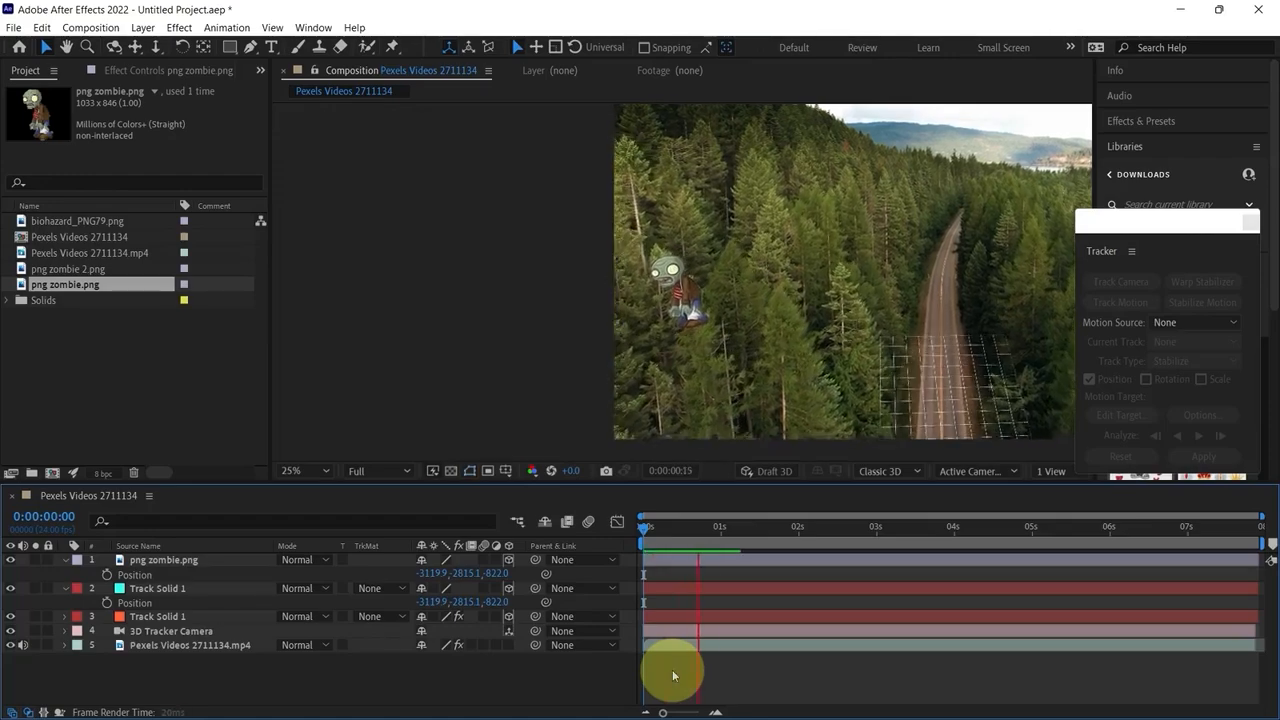
drag(878, 310, 654, 297)
key(v)
click(876, 350)
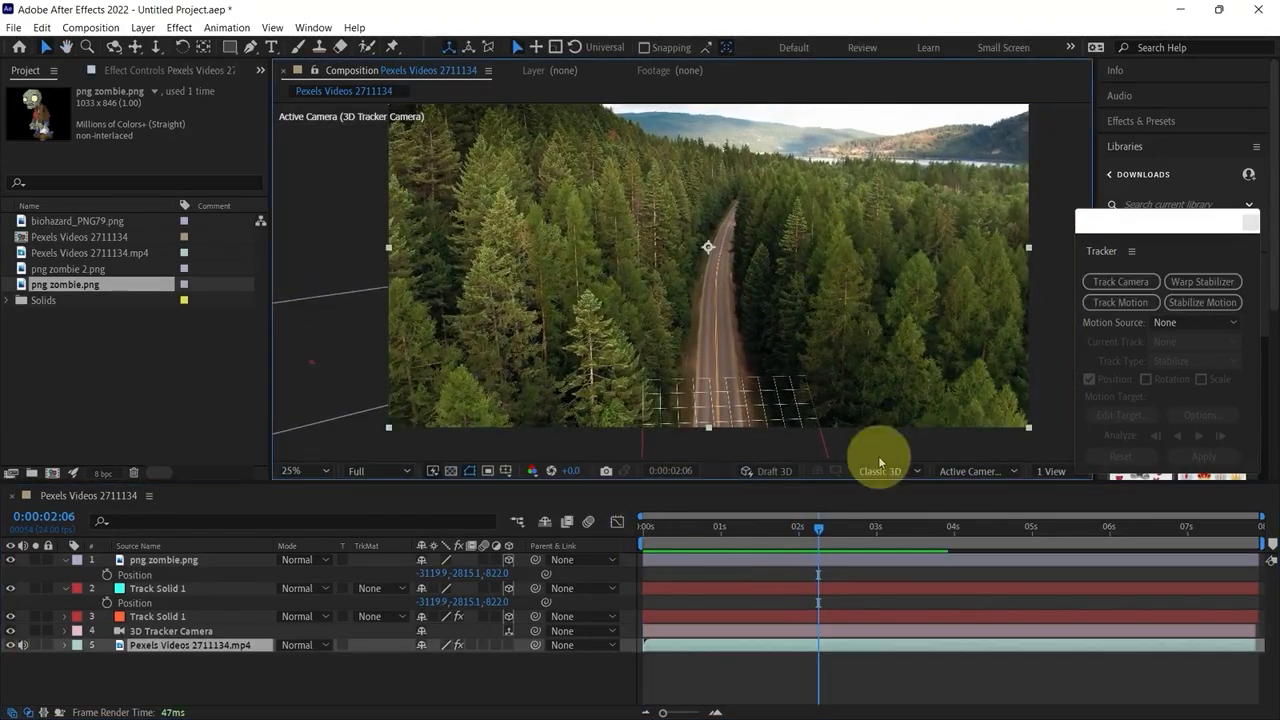
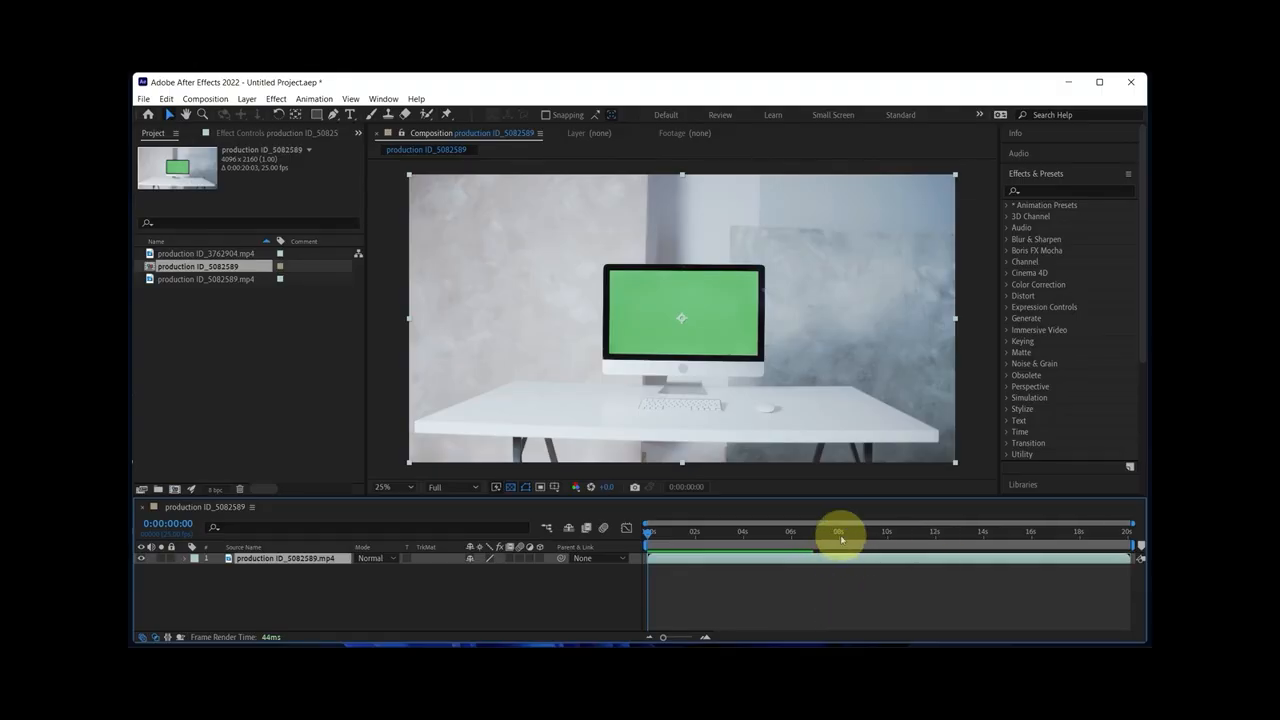
Trim the production ID_5082589.mp4 layer to end at 0:00:10:01, end the work area there, and trim the composition to it
drag(840, 540, 889, 561)
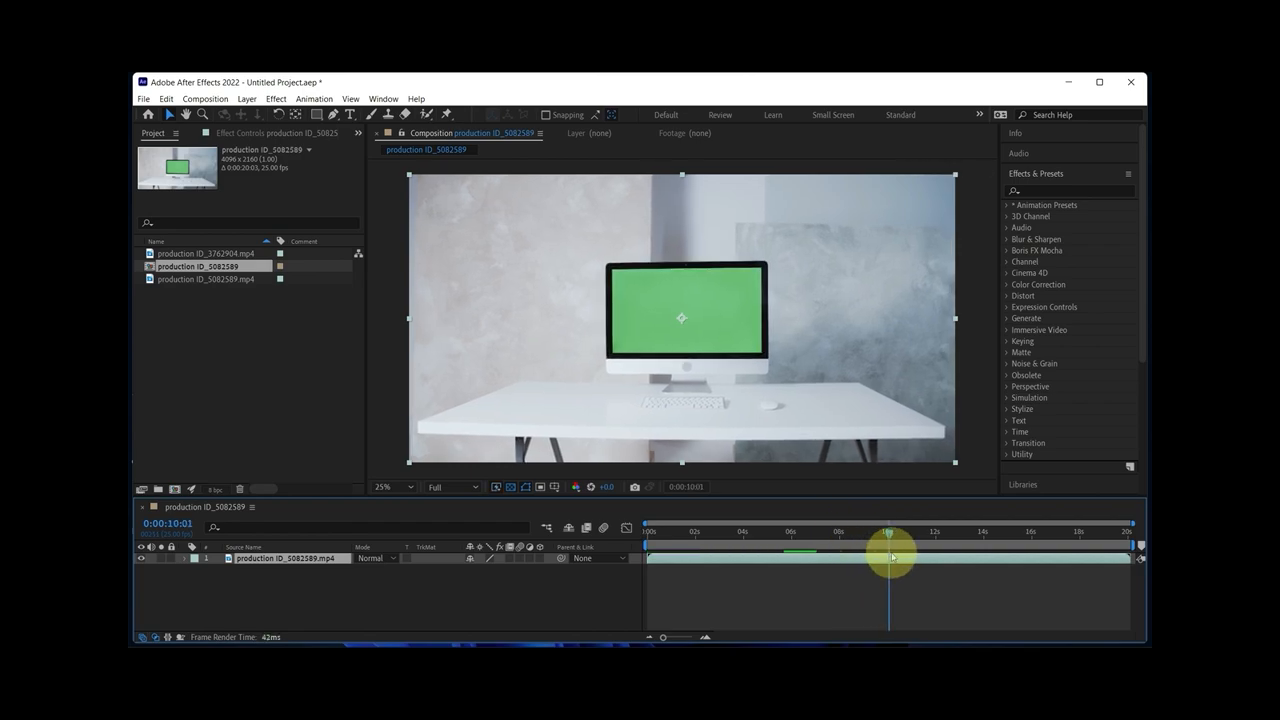
key(alt+bracketright)
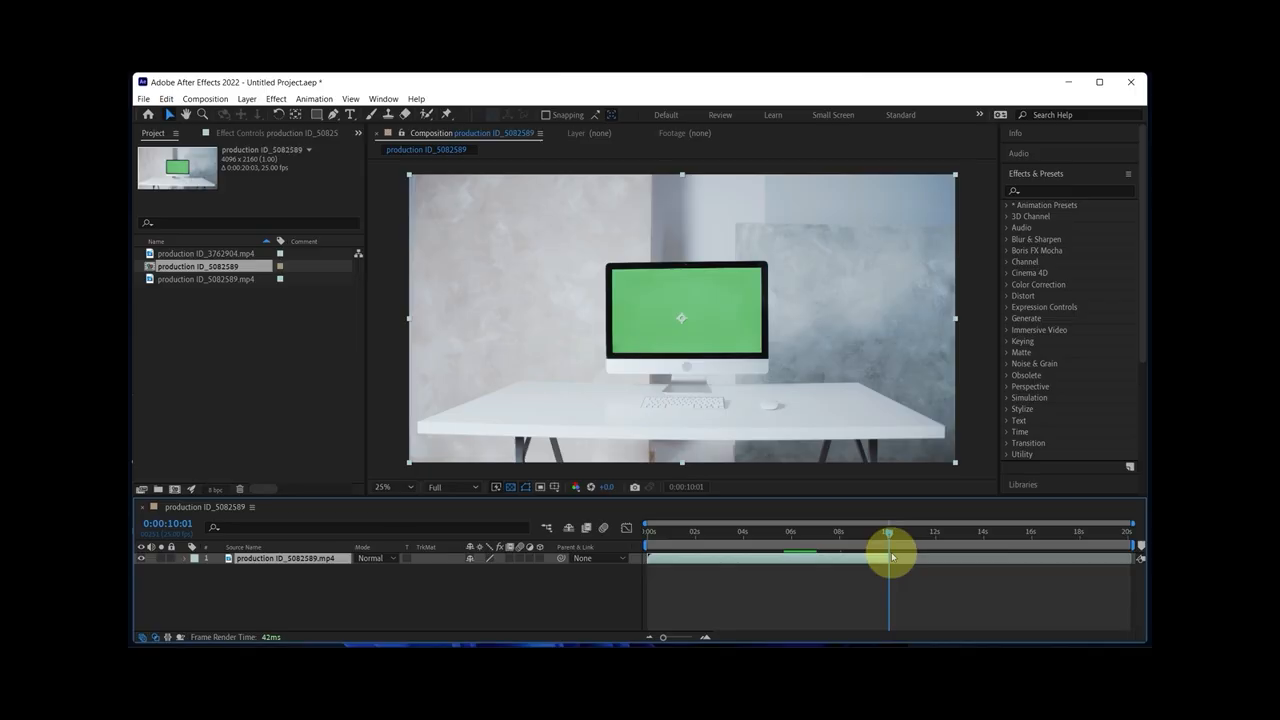
key(n)
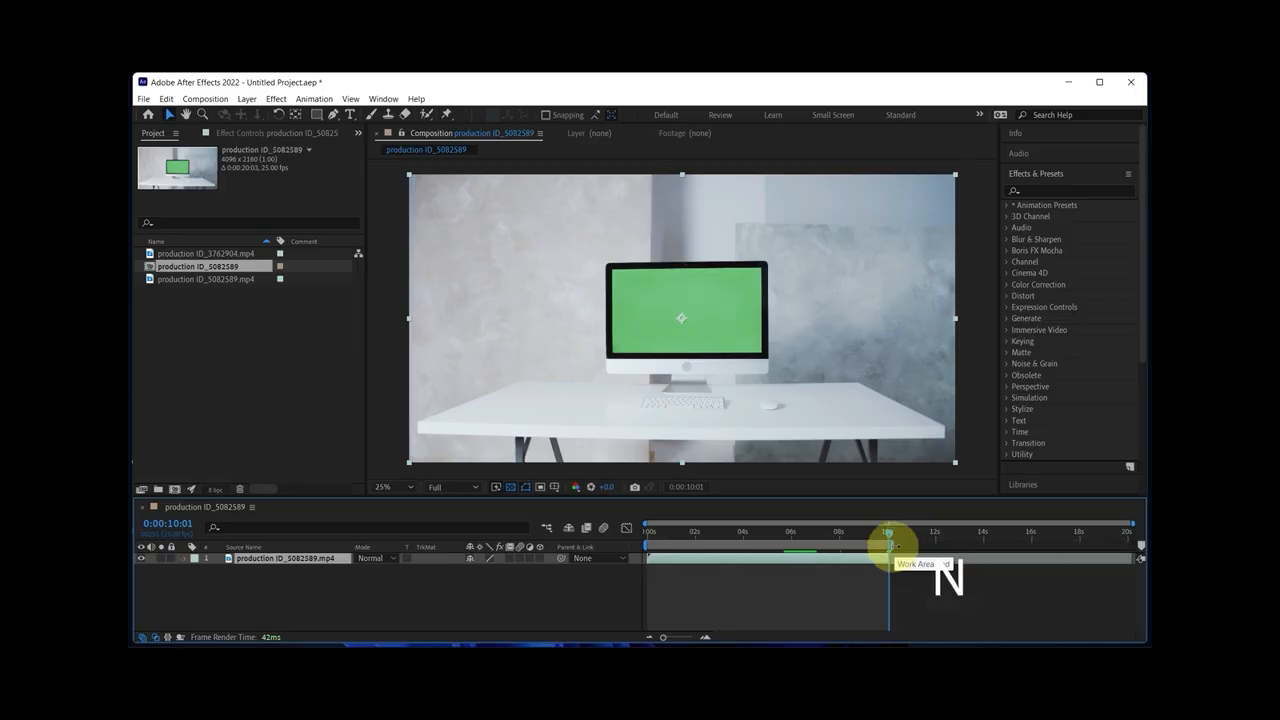
right_click(866, 547)
click(955, 588)
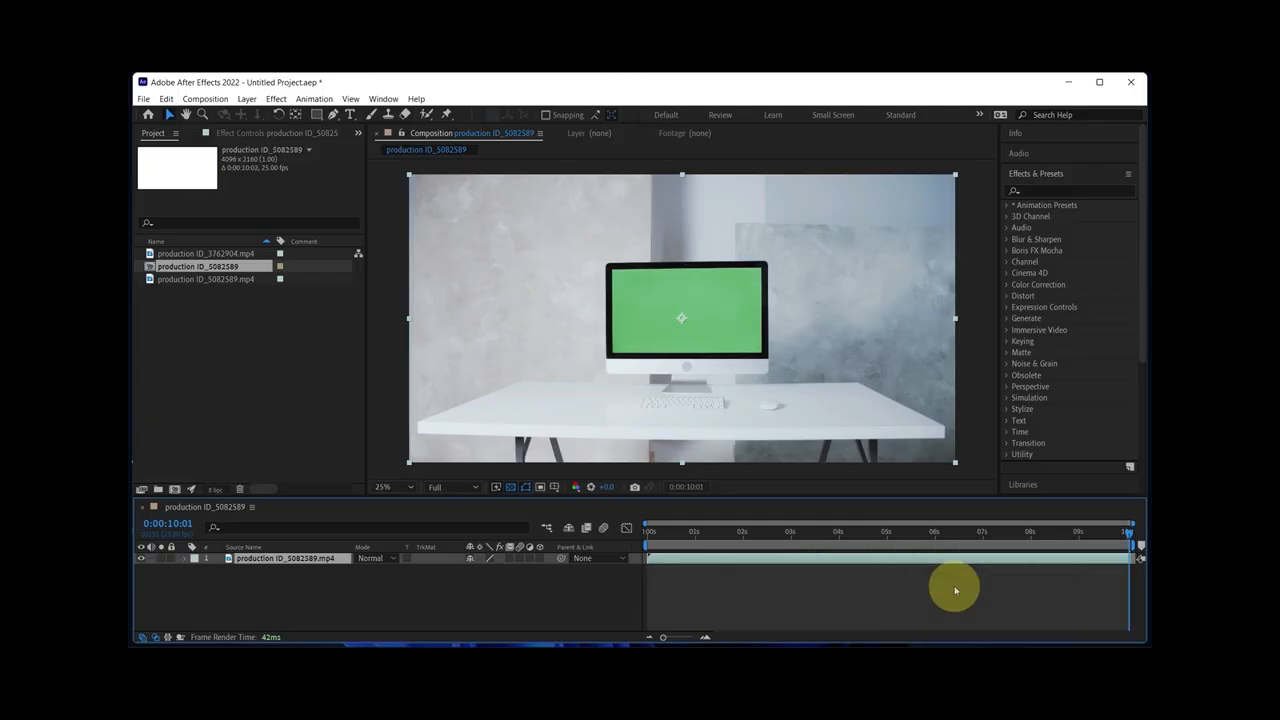
Return to the first frame and apply the Boris FX Mocha AE effect to the production ID_5082589.mp4 layer
drag(686, 529, 602, 533)
click(272, 558)
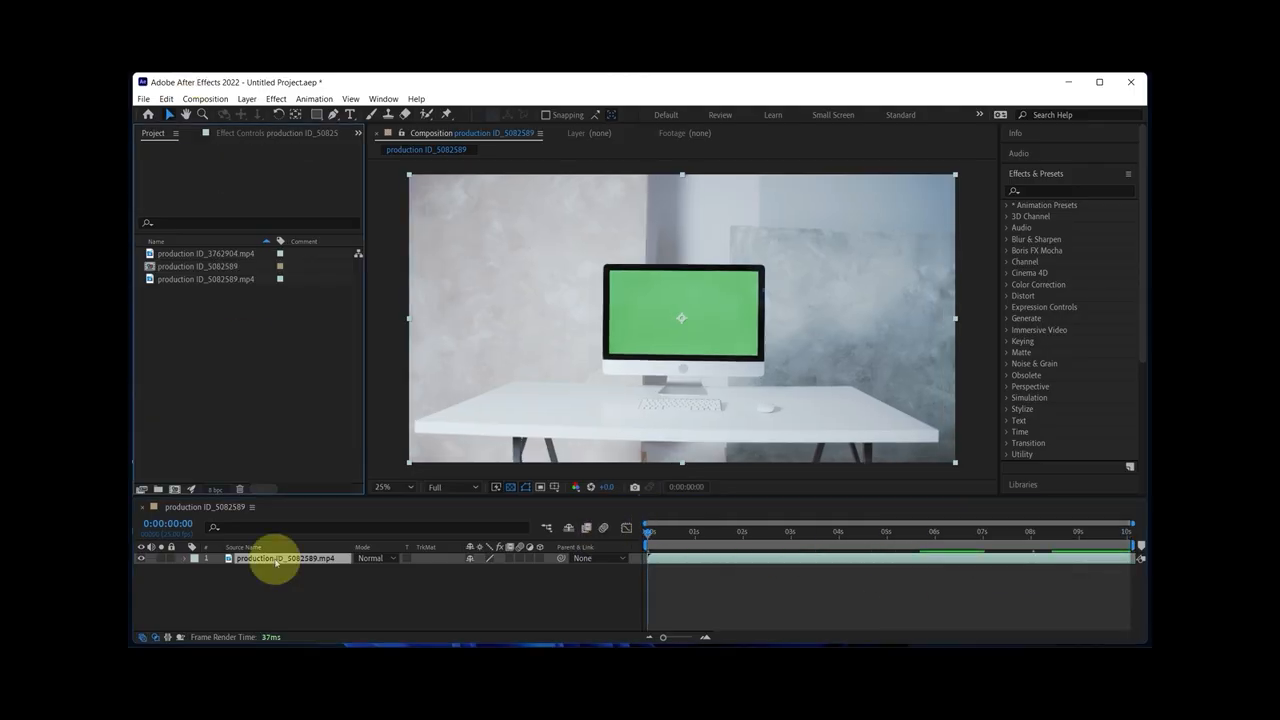
click(259, 134)
right_click(207, 232)
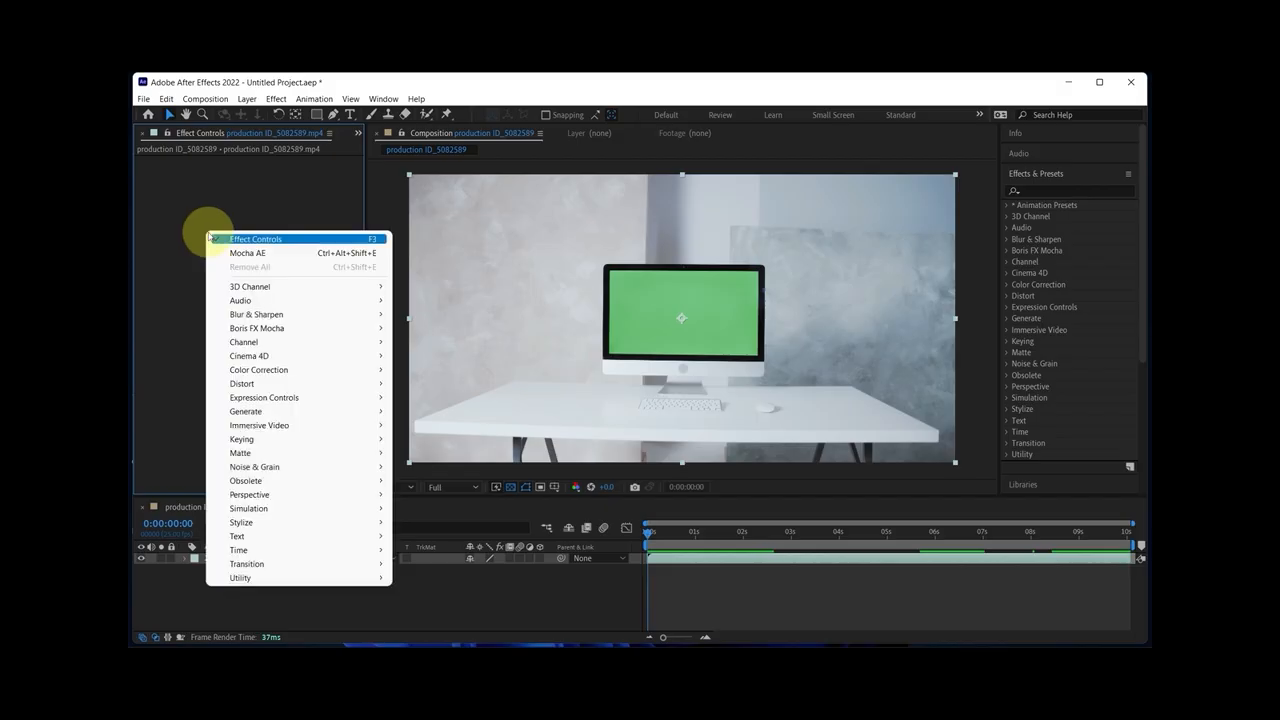
mouse_move(336, 334)
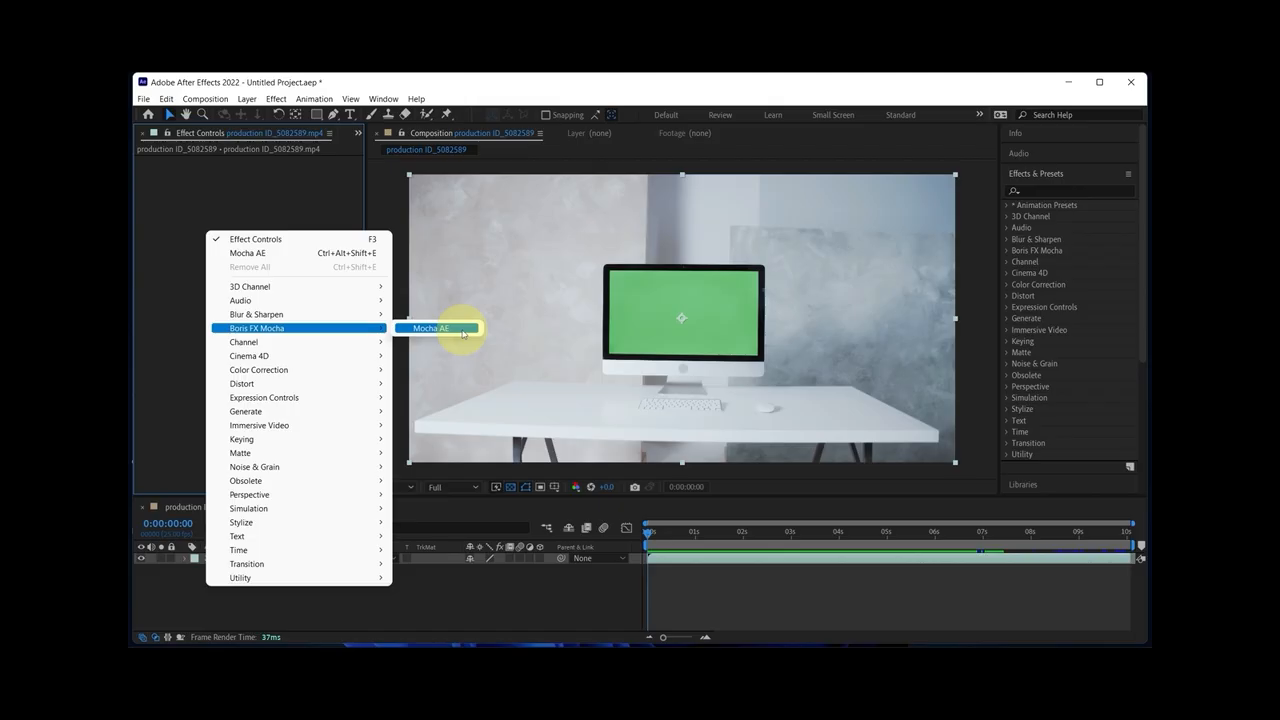
click(463, 334)
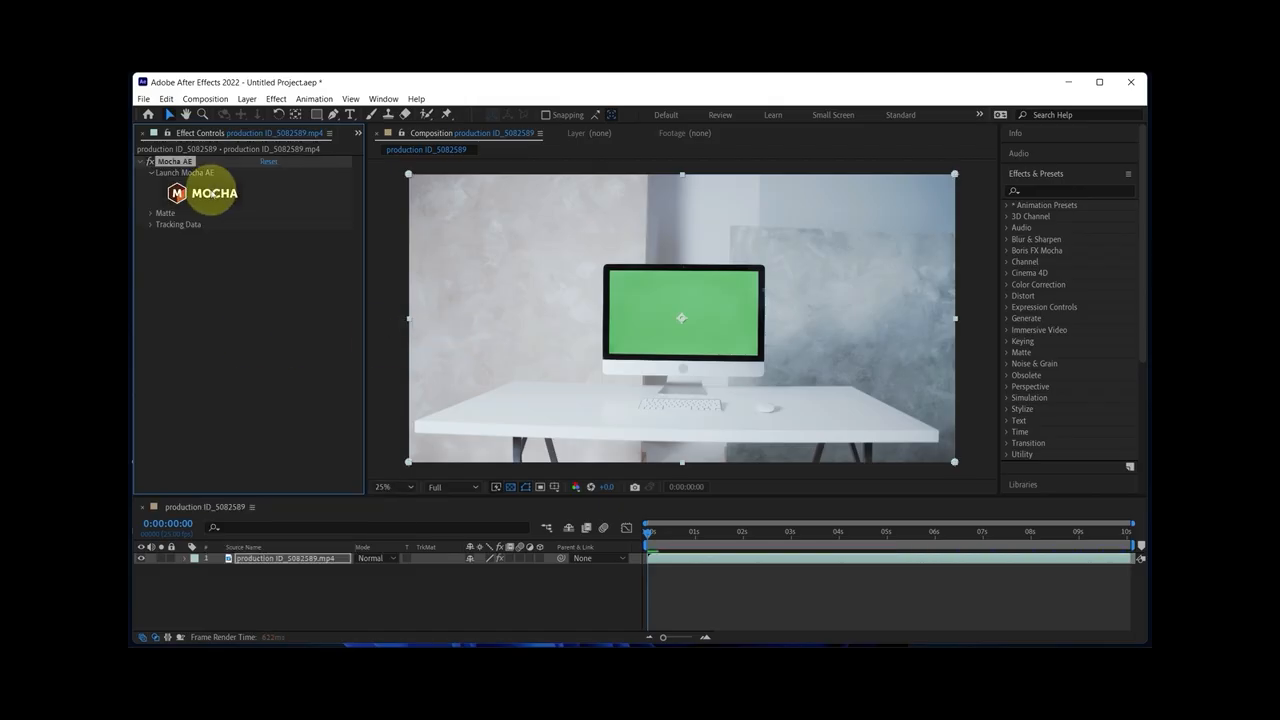
Launch Mocha AE from the effect, dismiss its startup dialogs, and choose the Essentials workspace
click(213, 196)
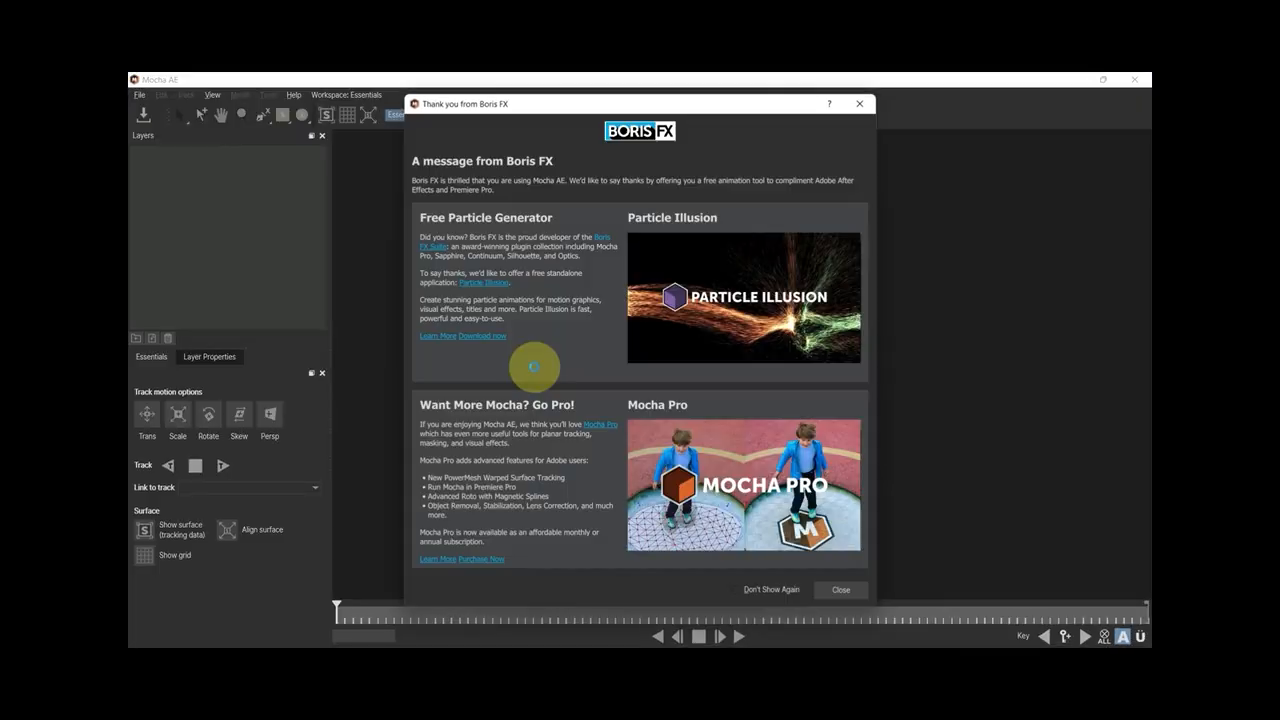
click(859, 103)
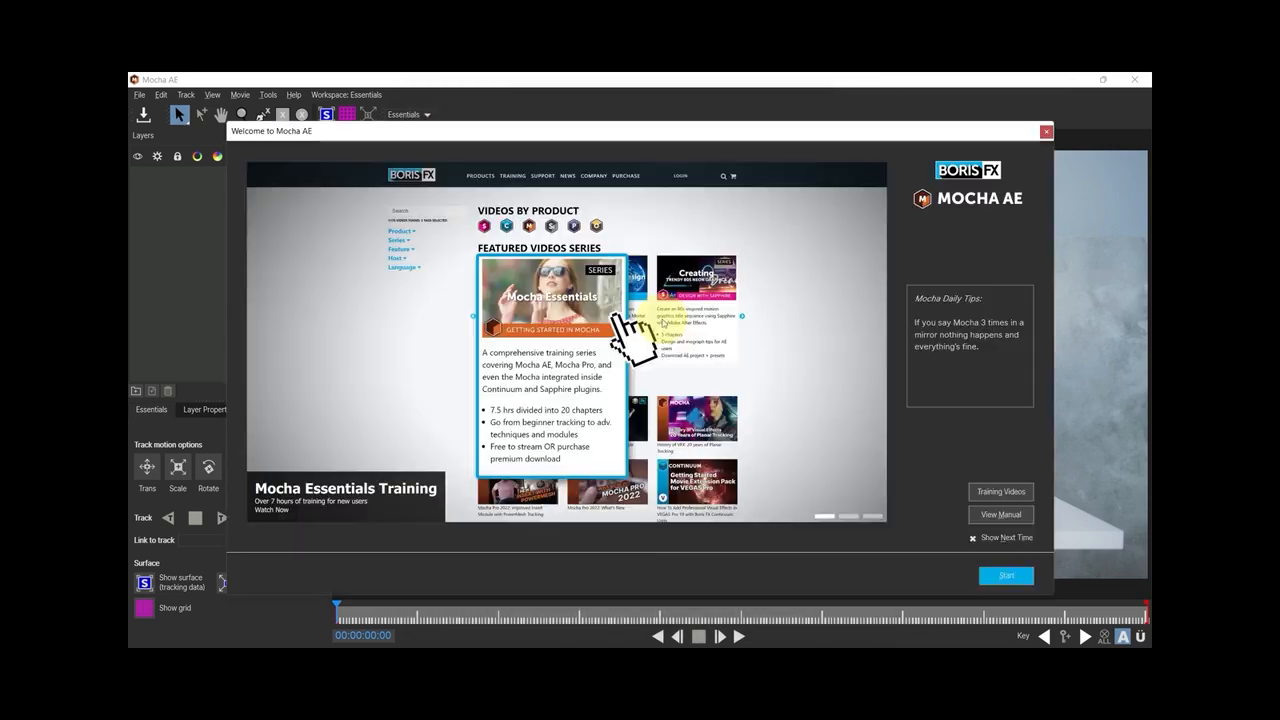
click(1046, 132)
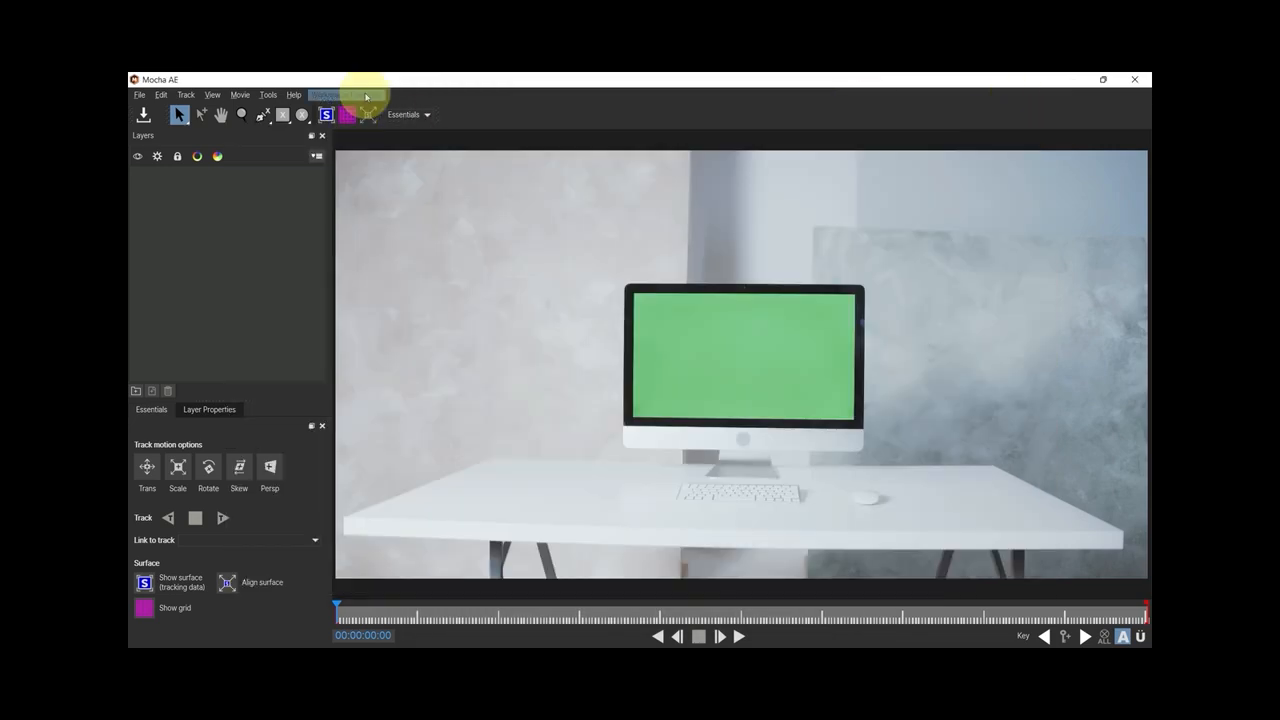
click(355, 95)
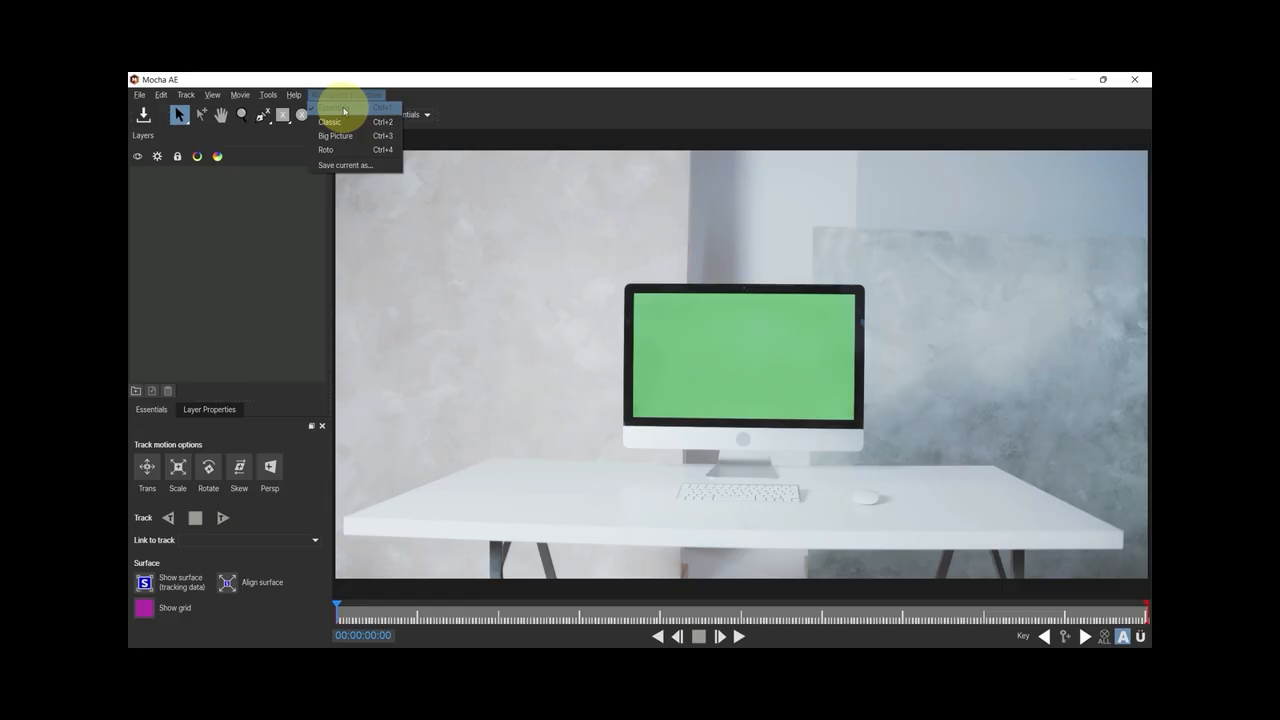
click(344, 109)
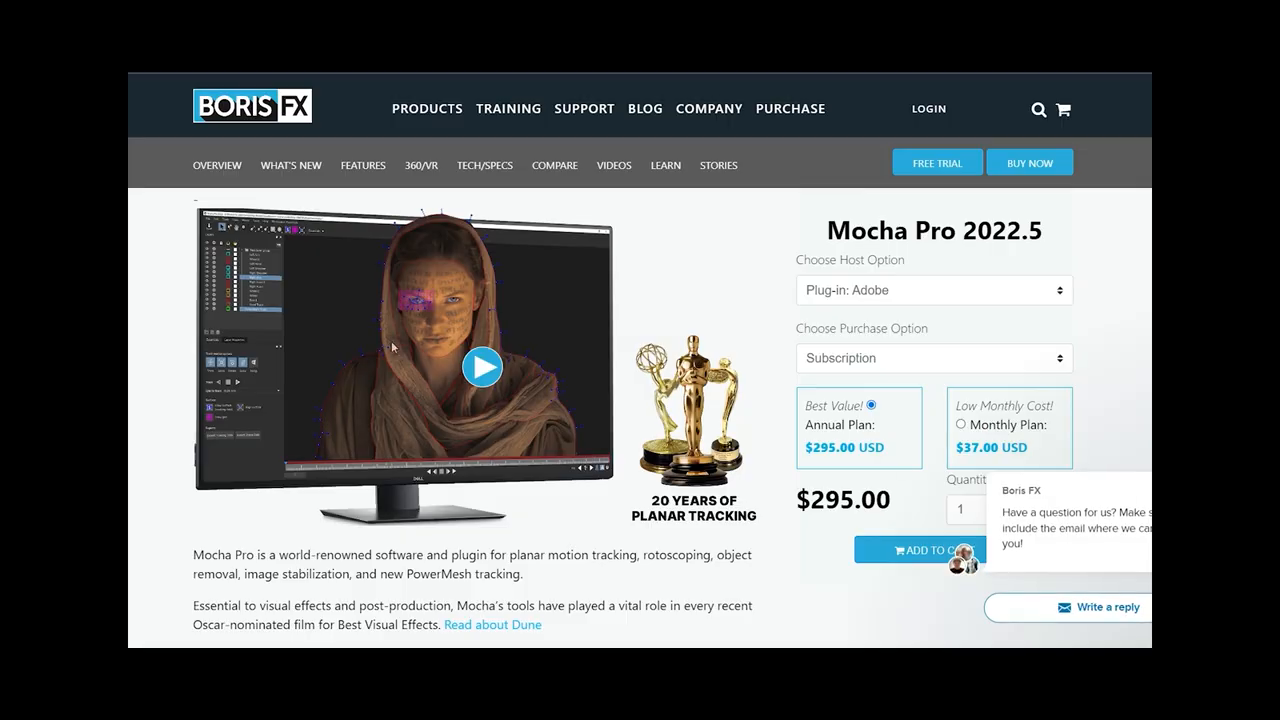
Review the Mocha Pro 2022.5 features on the Boris FX product page, including PowerMesh and Roto with Less Keyframes
scroll(341, 338, down, 3)
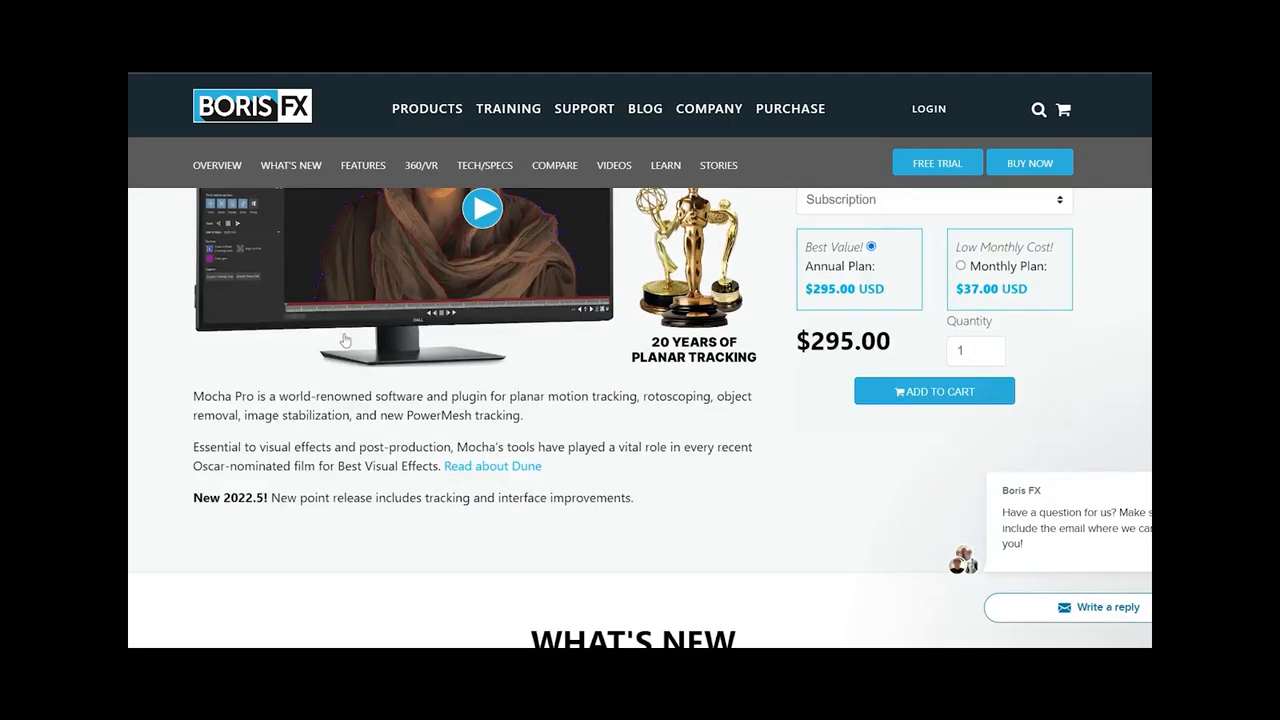
scroll(341, 338, down, 6)
scroll(345, 341, down, 9)
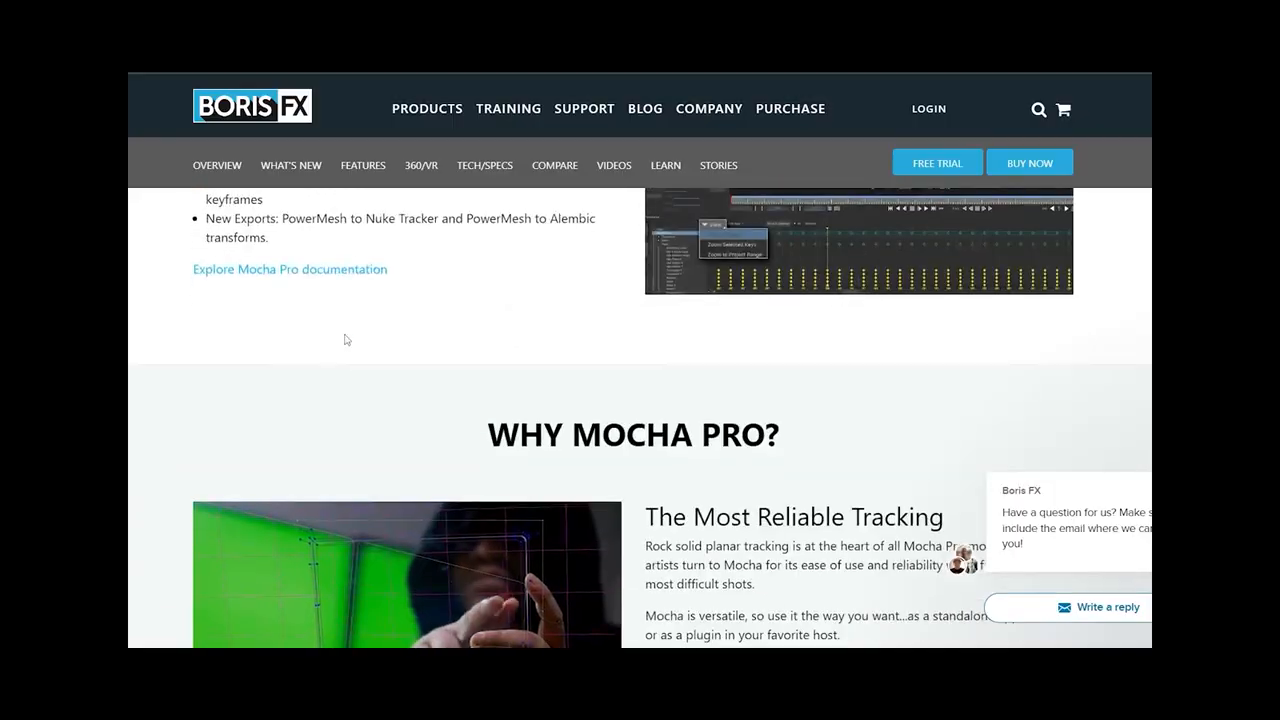
scroll(345, 334, down, 7)
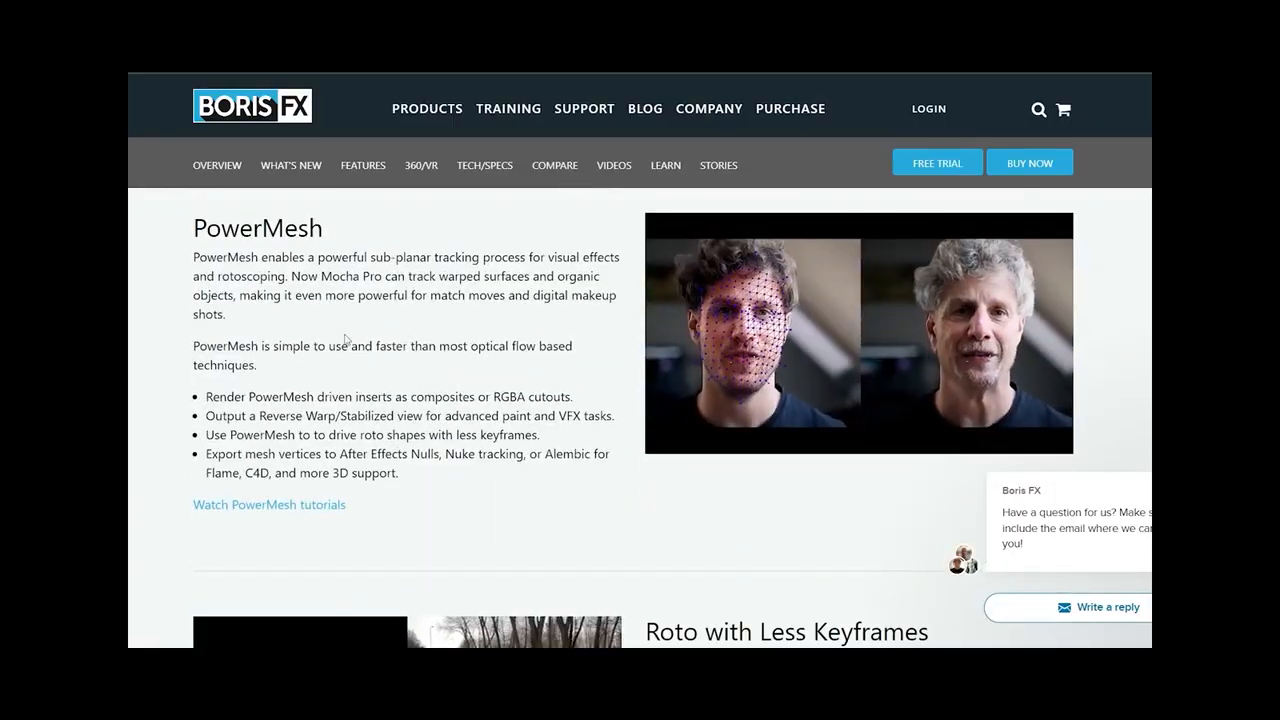
scroll(345, 339, down, 3)
scroll(344, 338, down, 10)
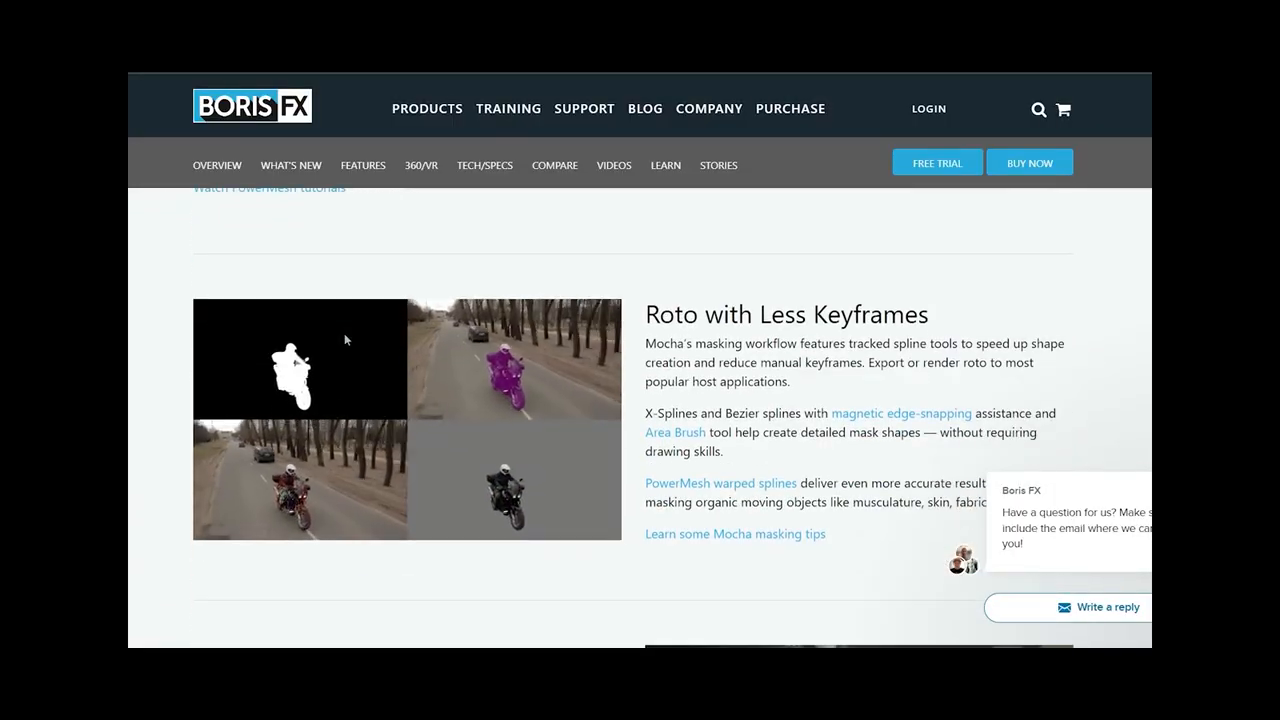
scroll(344, 338, down, 6)
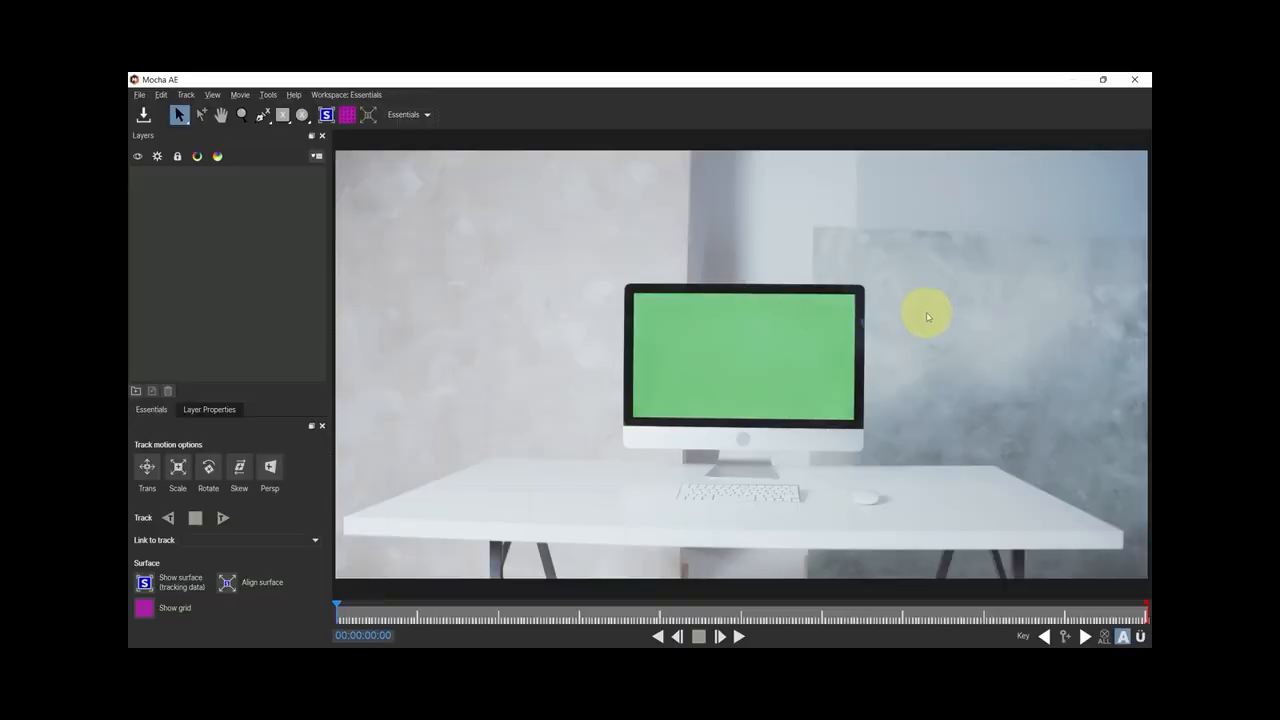
Draw a rectangular X-spline in Mocha AE around the monitor's black frame, slightly outside its edges, at the first frame
click(241, 114)
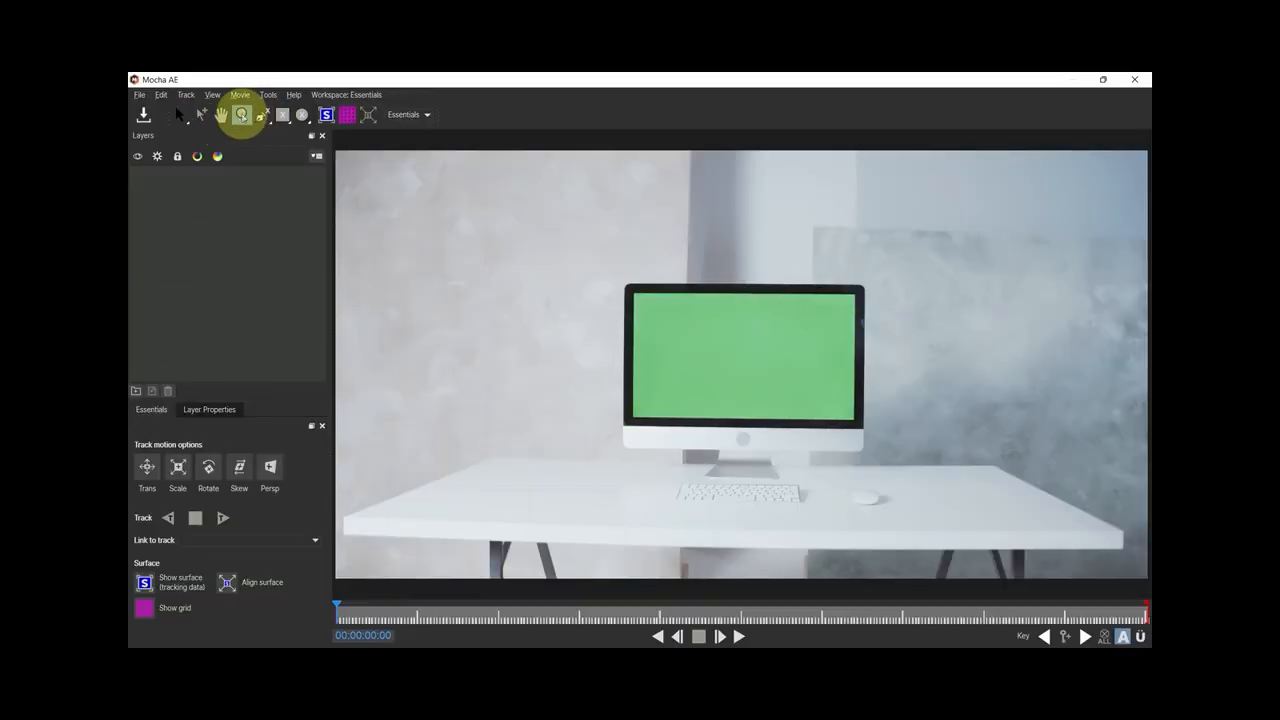
drag(737, 334, 837, 300)
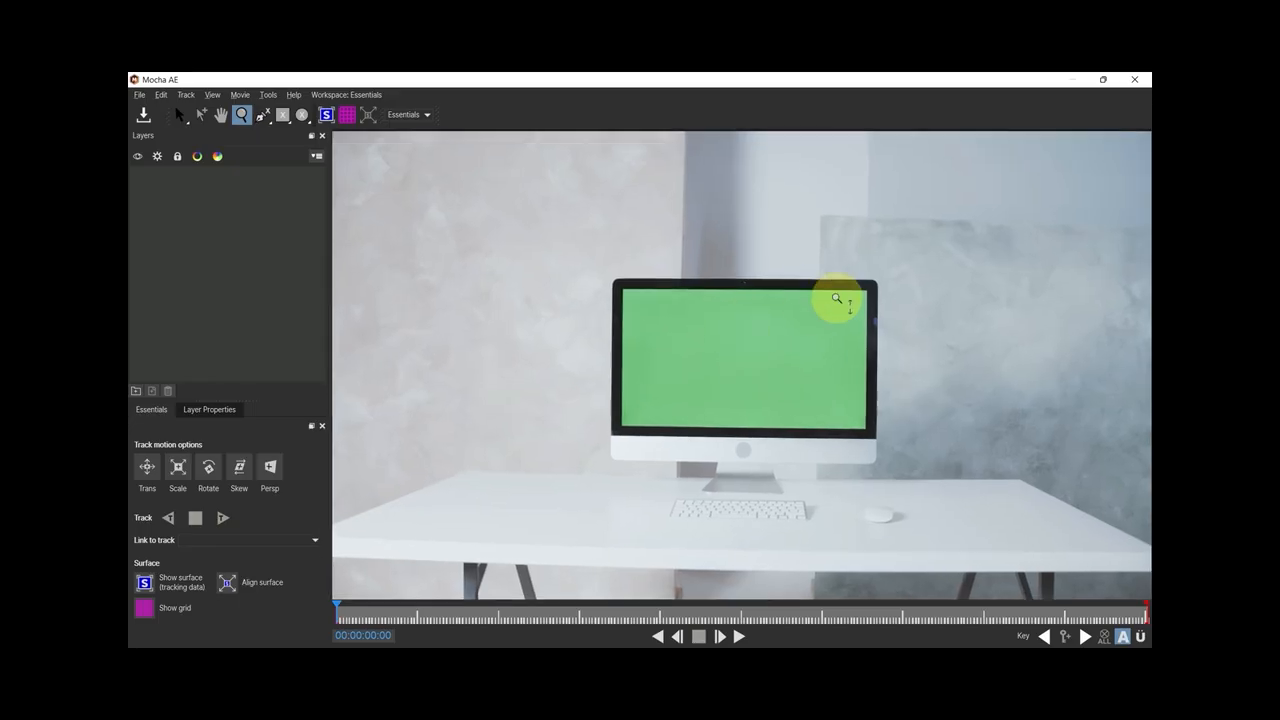
drag(694, 371, 903, 286)
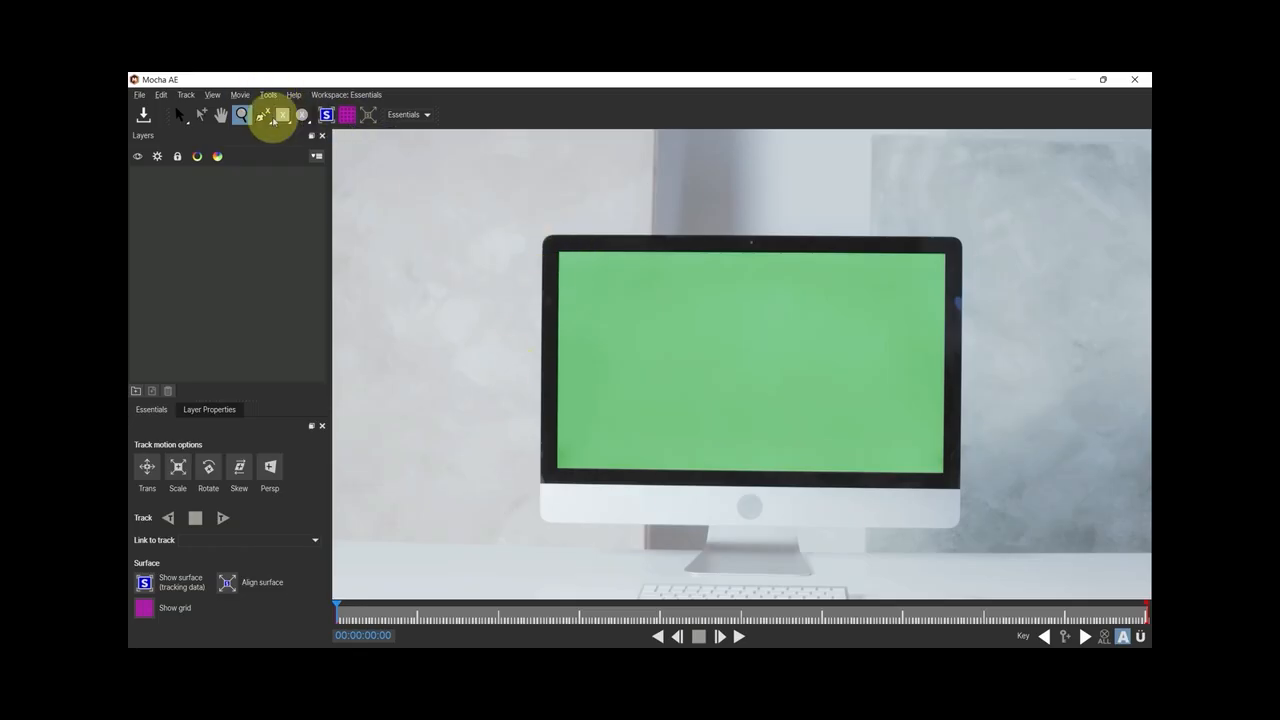
click(283, 116)
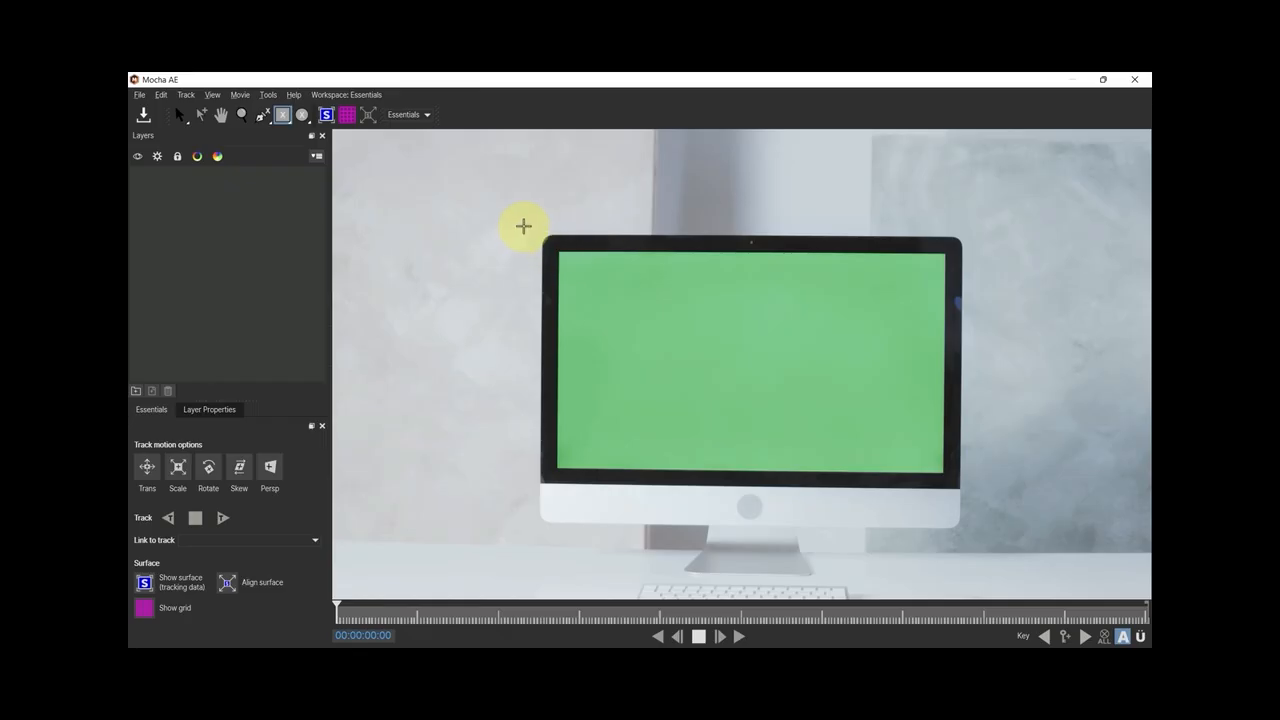
drag(523, 222, 972, 494)
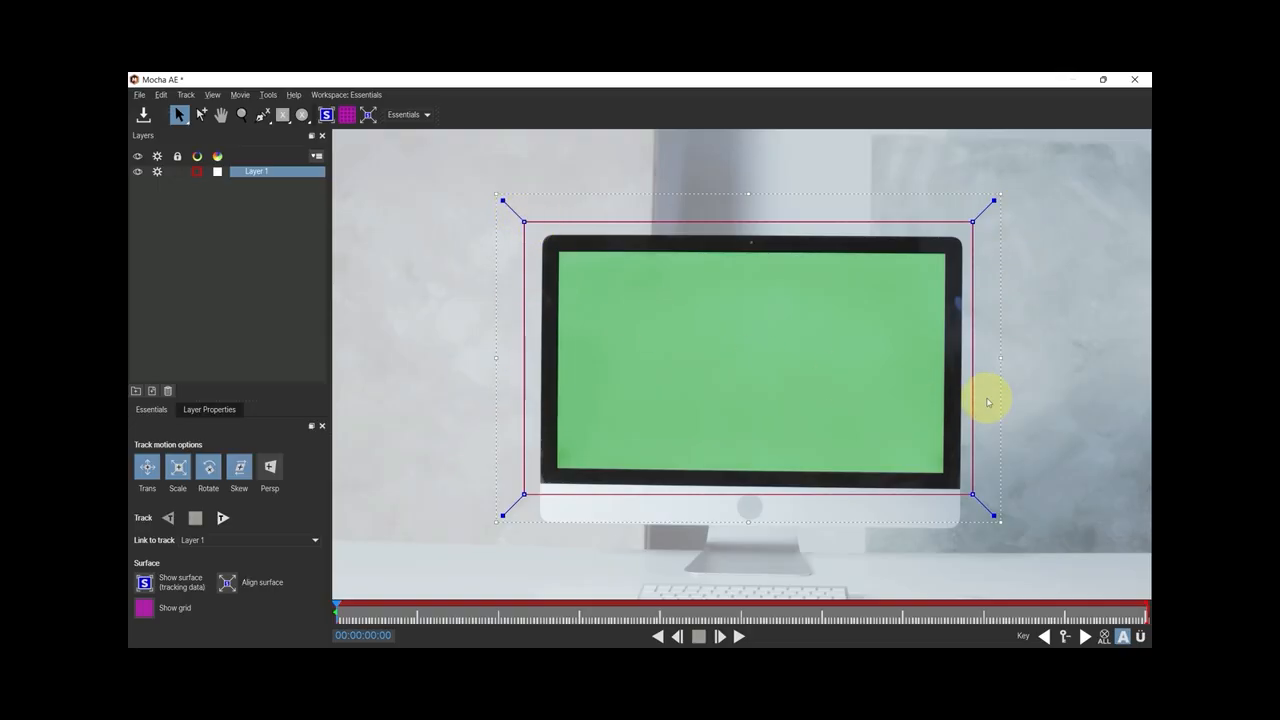
Fine-tune the corner points of the X-spline so it follows the slightly skewed outline of the monitor's frame
drag(971, 218, 970, 225)
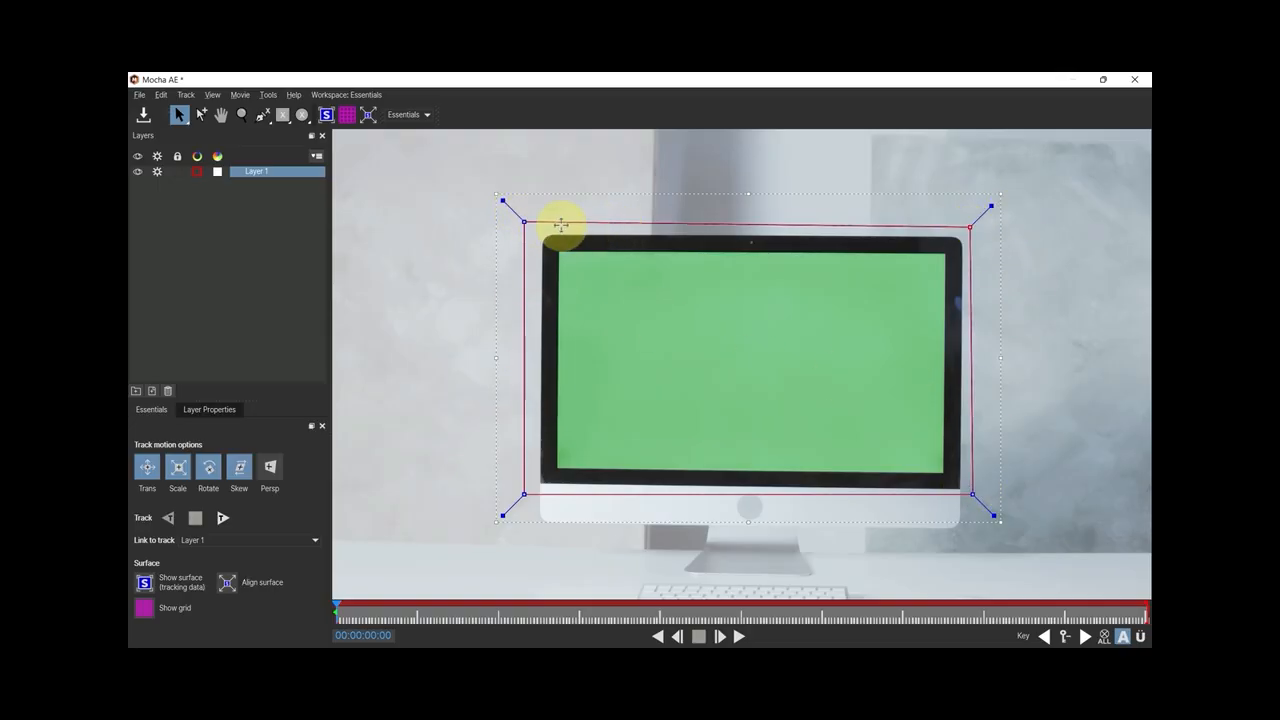
drag(523, 216, 525, 222)
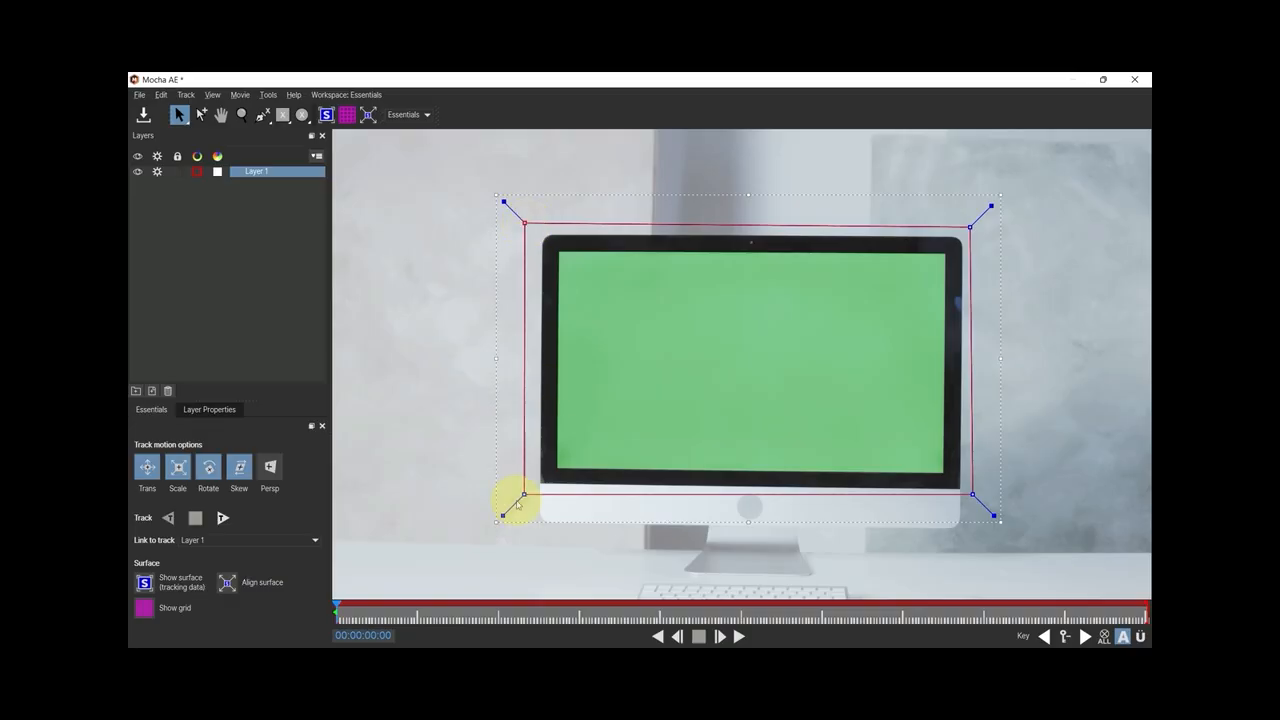
drag(521, 492, 525, 494)
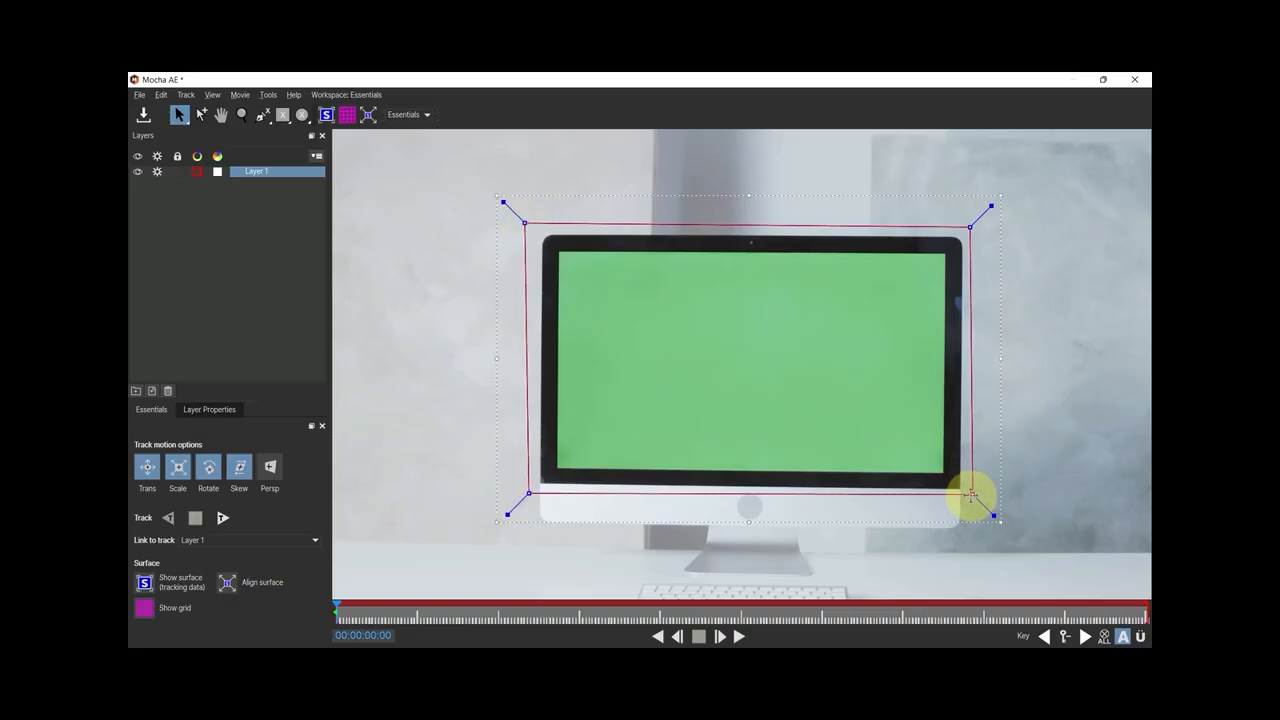
Align the four corners of the planar surface with the corners of the monitor's green screen
click(325, 115)
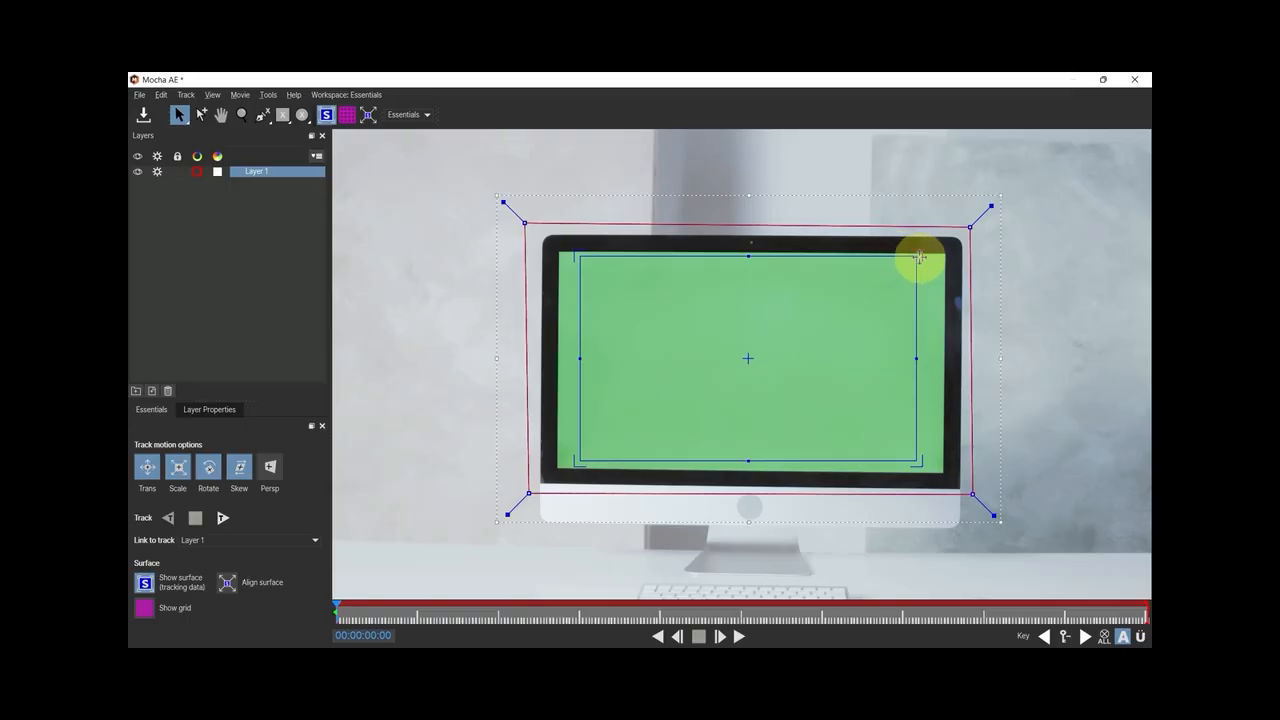
drag(918, 257, 946, 251)
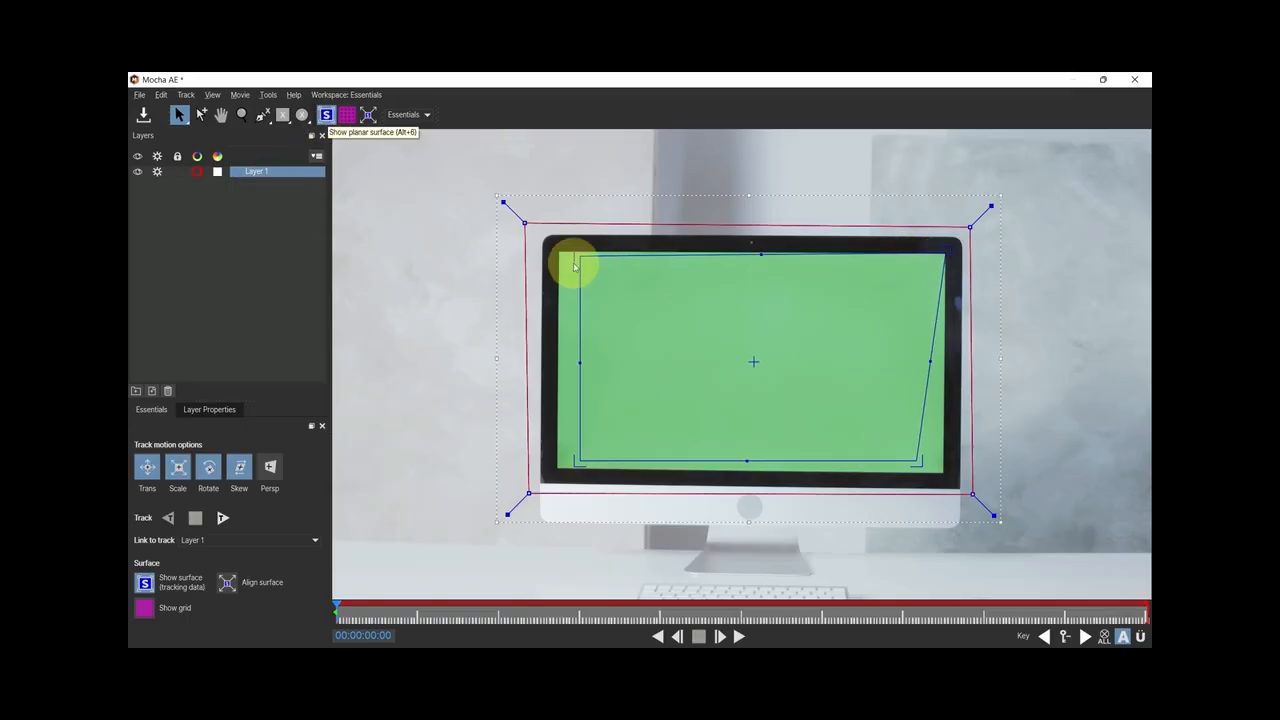
drag(575, 256, 568, 251)
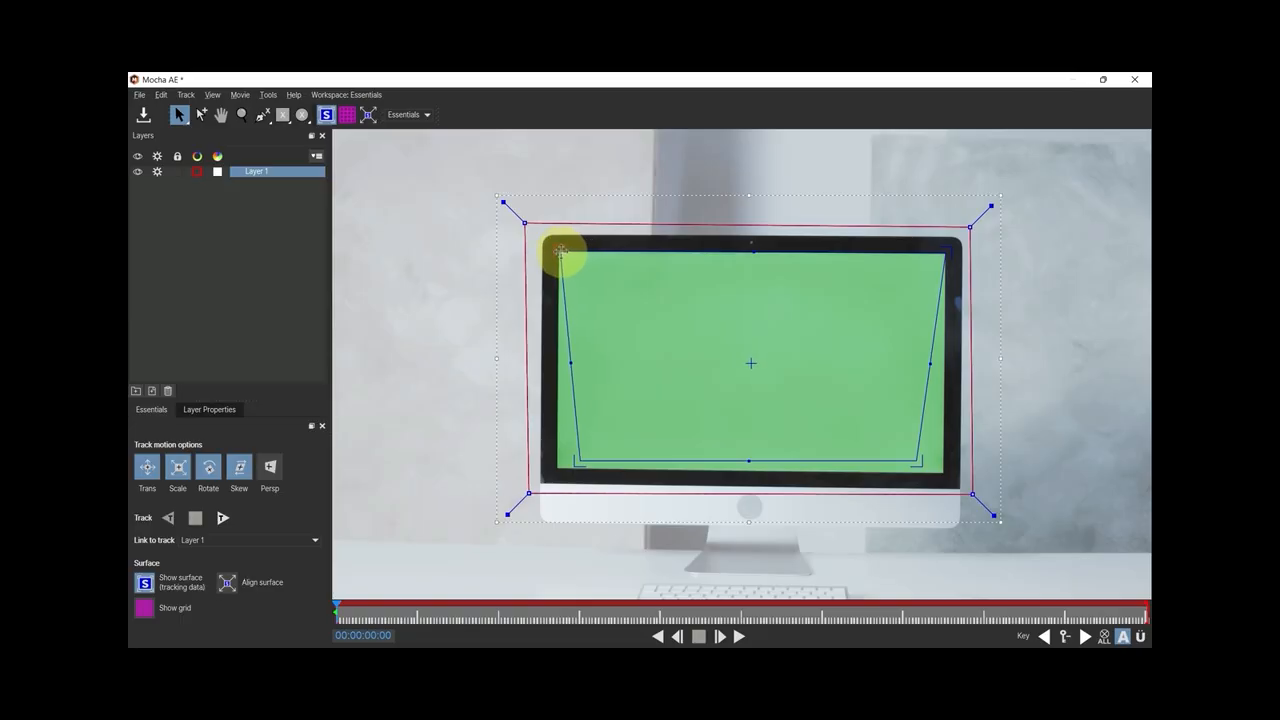
drag(580, 459, 559, 466)
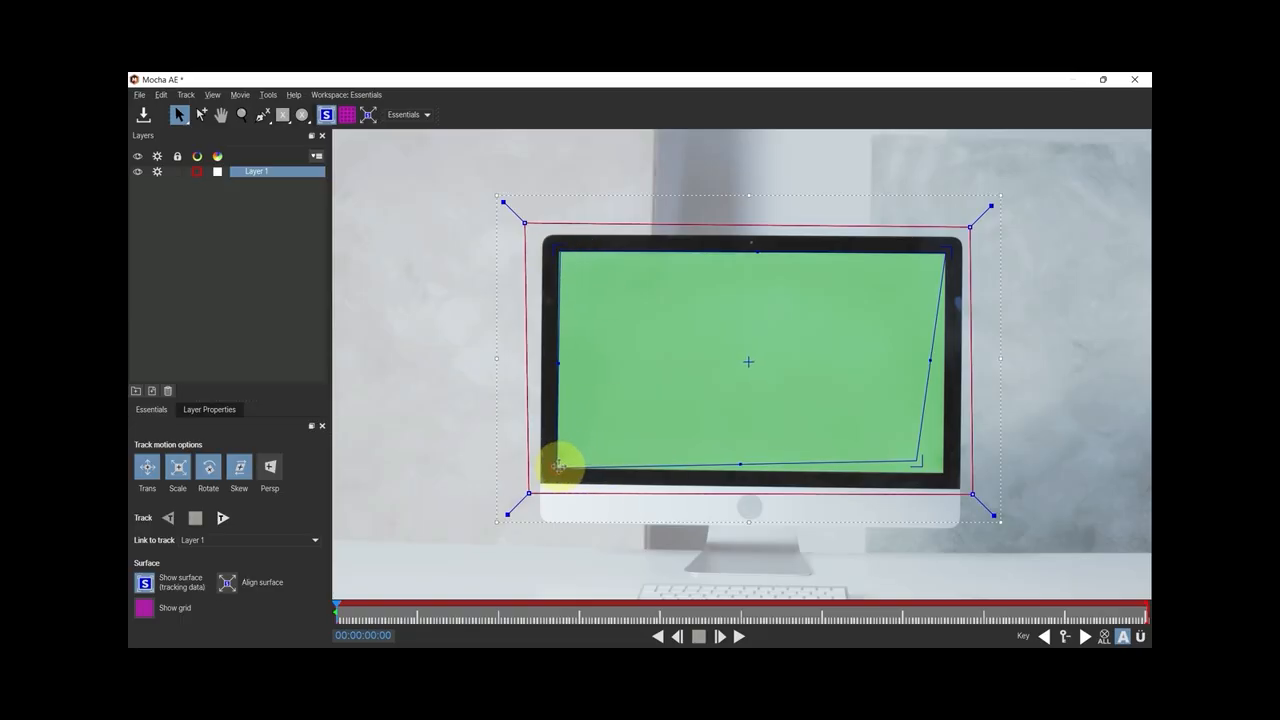
drag(916, 460, 942, 470)
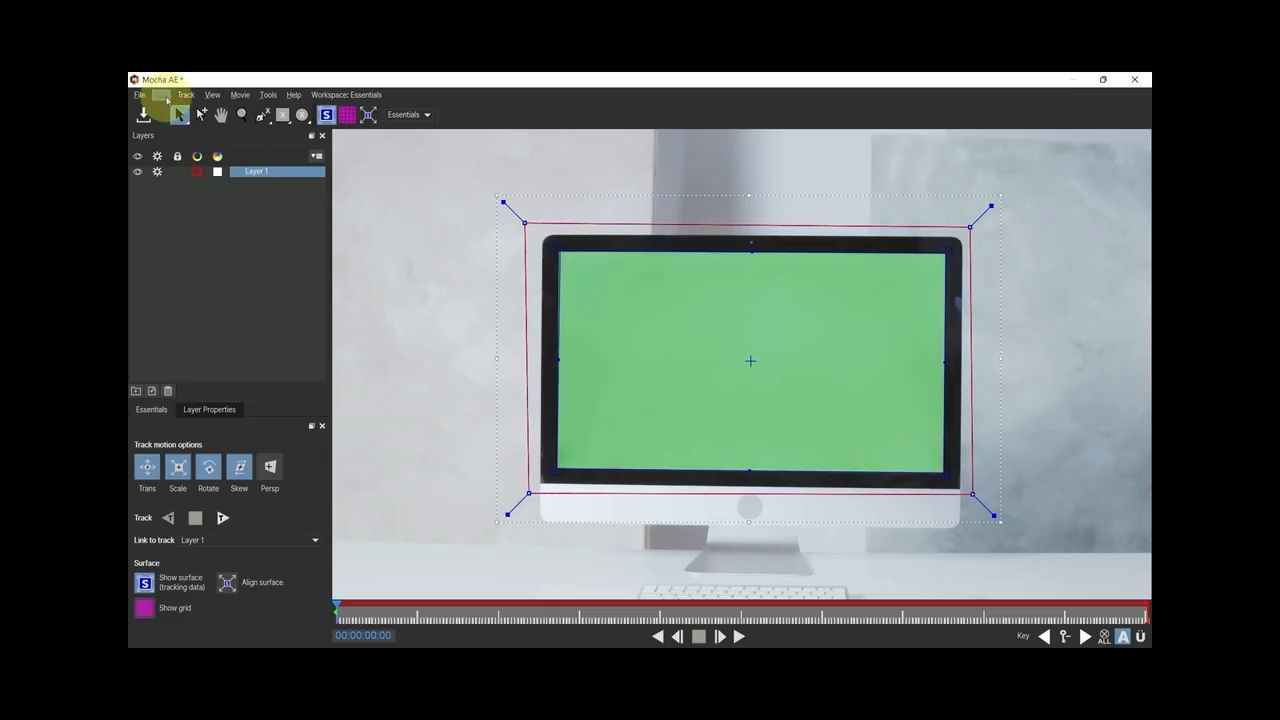
Track Layer 1 forward through the whole clip with perspective motion enabled, and save and close Mocha AE
click(242, 115)
drag(586, 324, 744, 320)
click(201, 115)
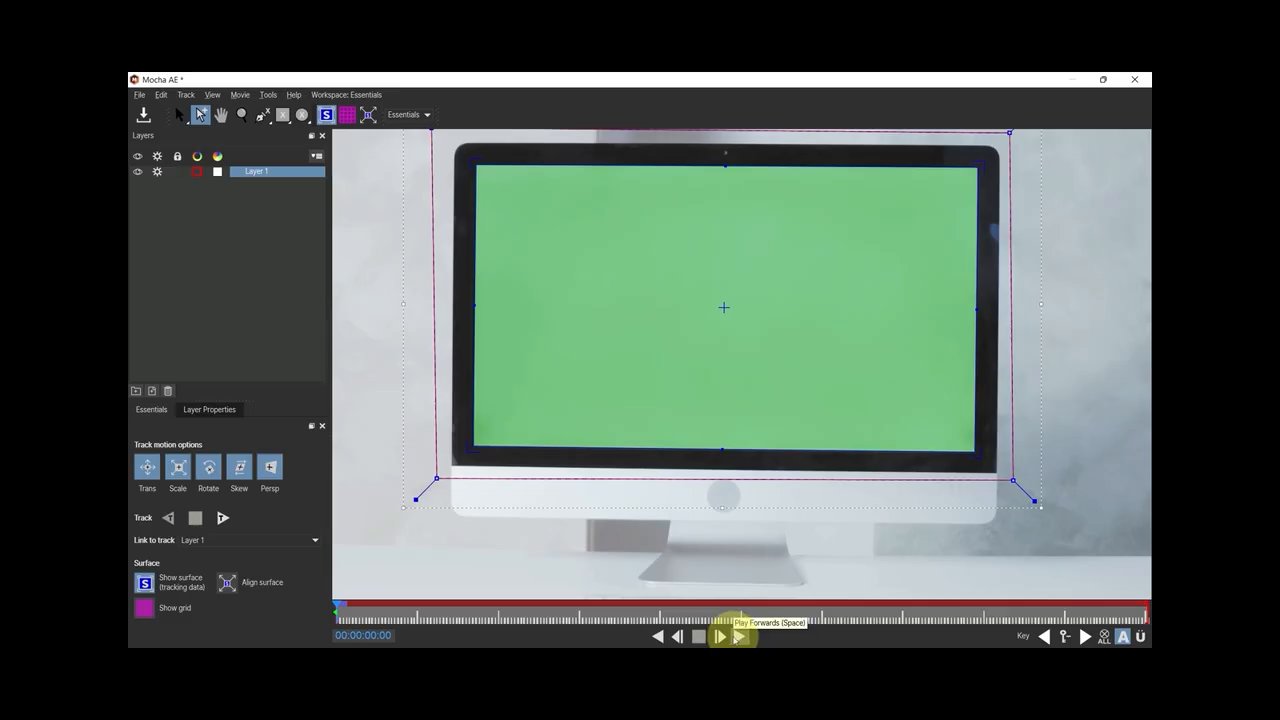
click(223, 518)
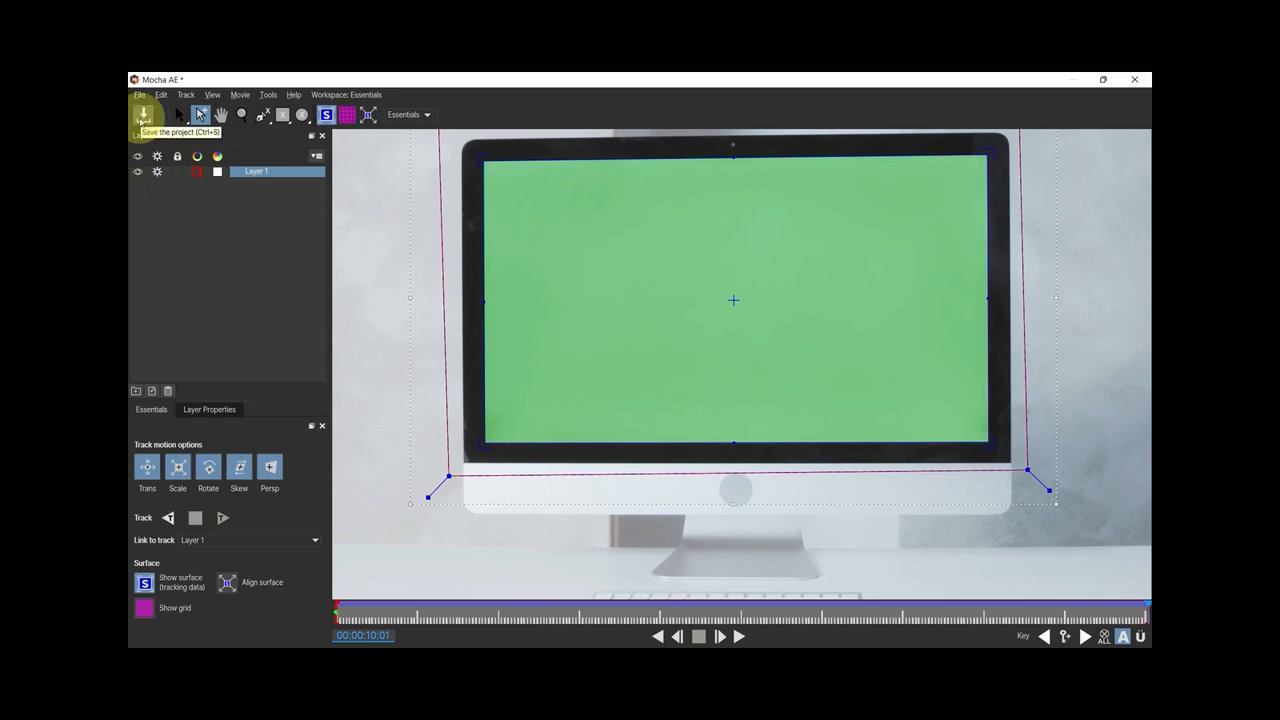
click(1140, 83)
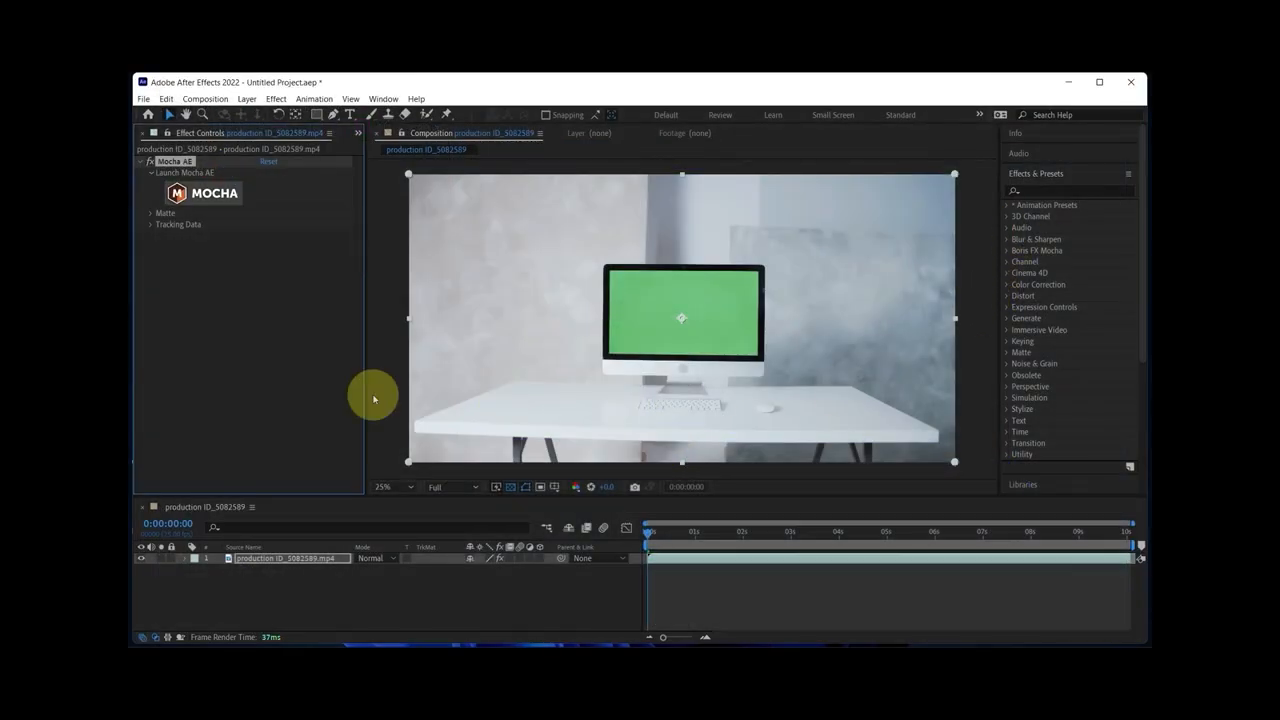
Add production ID_3762904.mp4 to the timeline above the monitor footage layer
click(358, 132)
click(400, 148)
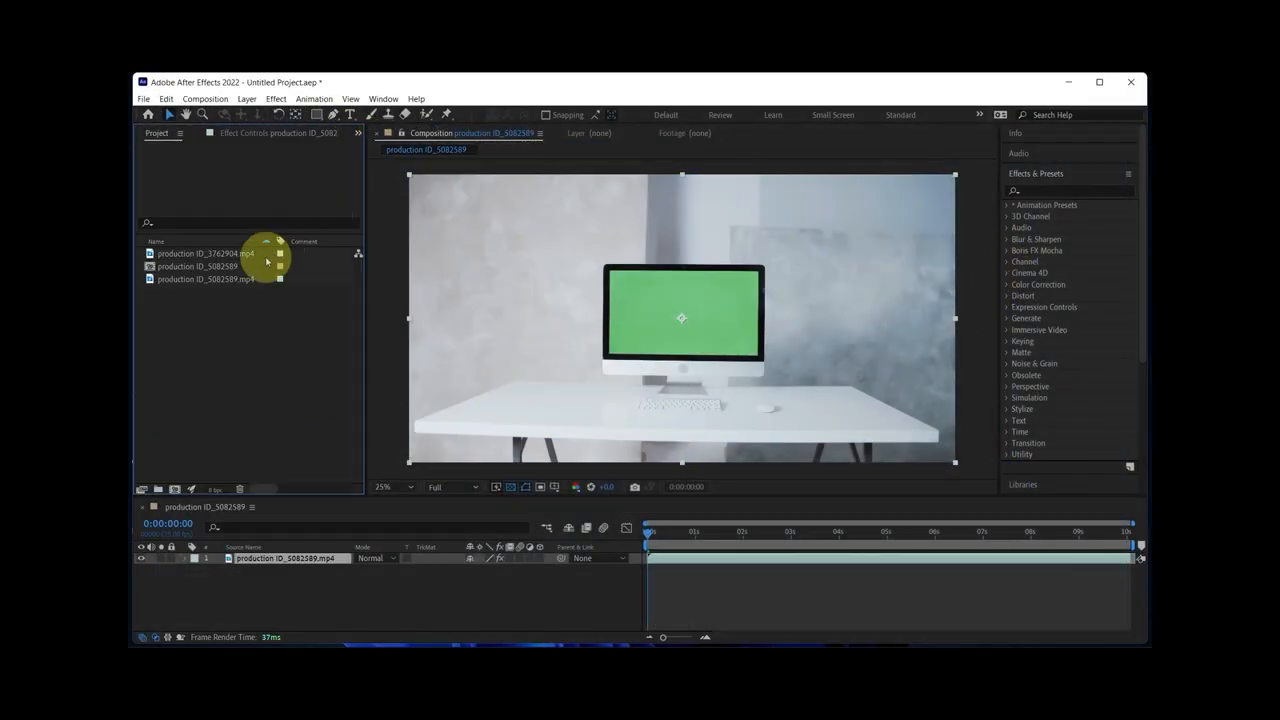
drag(214, 255, 300, 558)
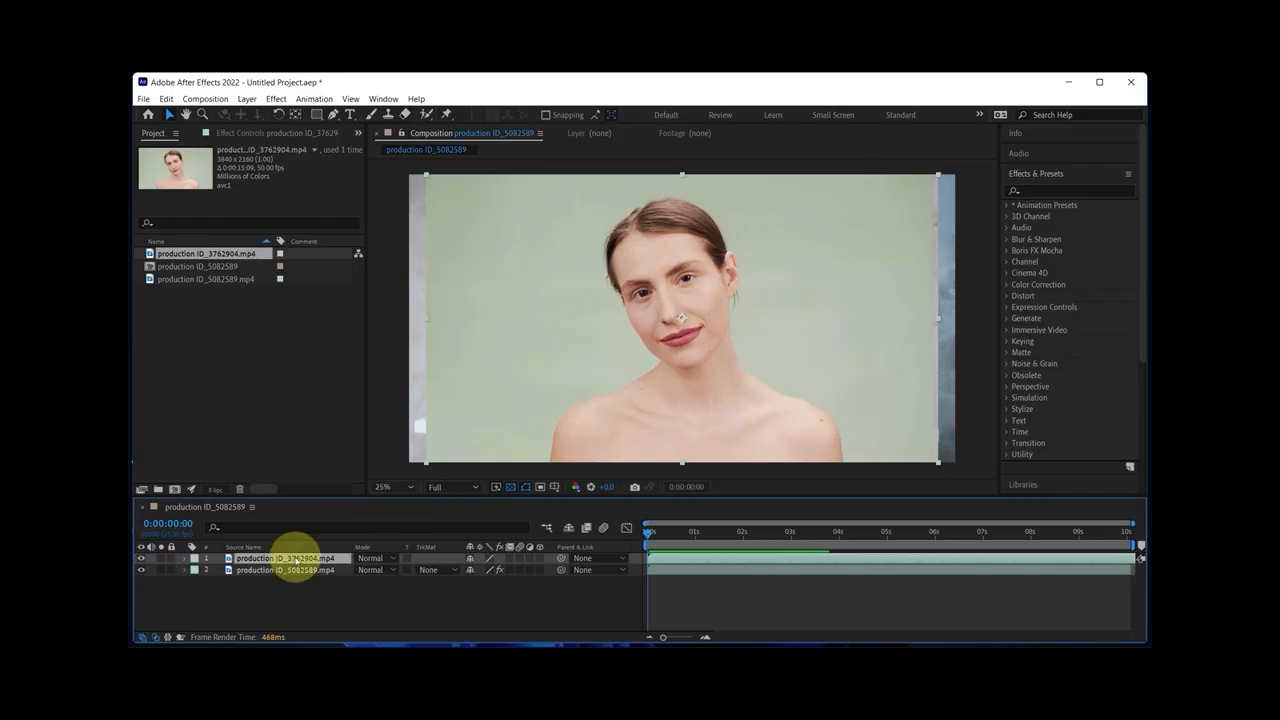
Fit the production ID_3762904.mp4 layer to the composition size with Fit to Comp
right_click(297, 559)
mouse_move(400, 233)
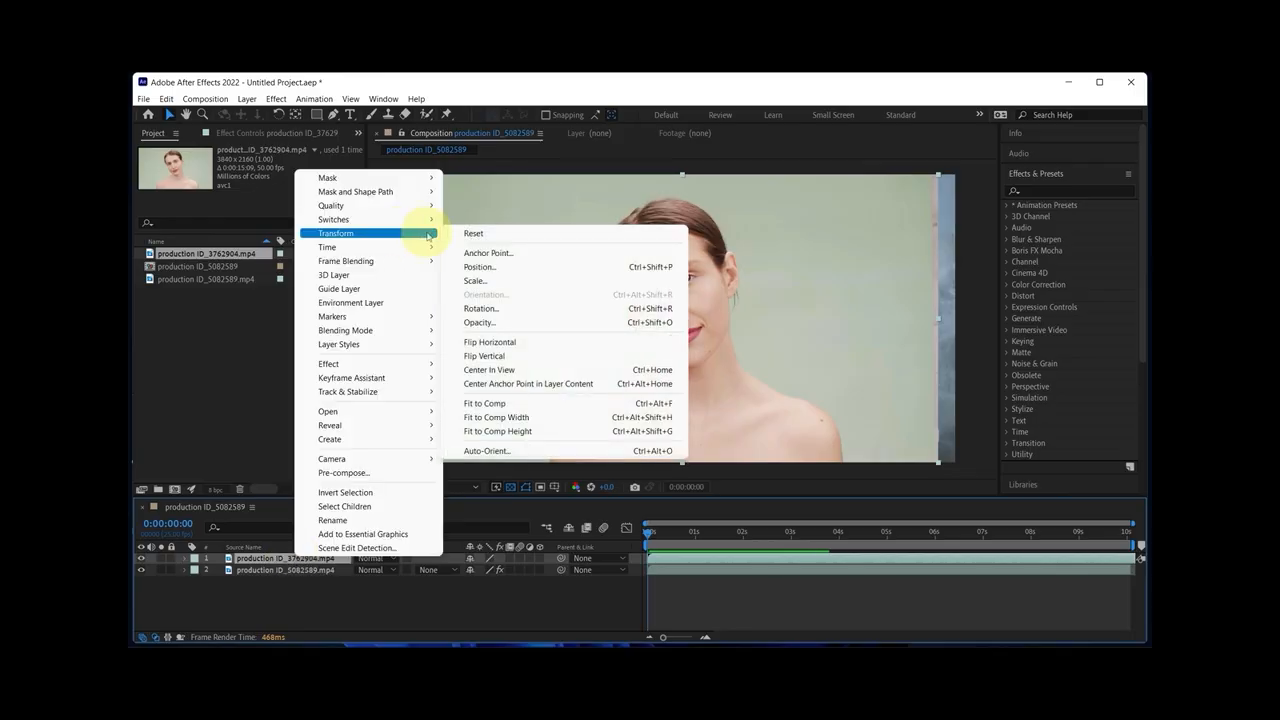
click(540, 404)
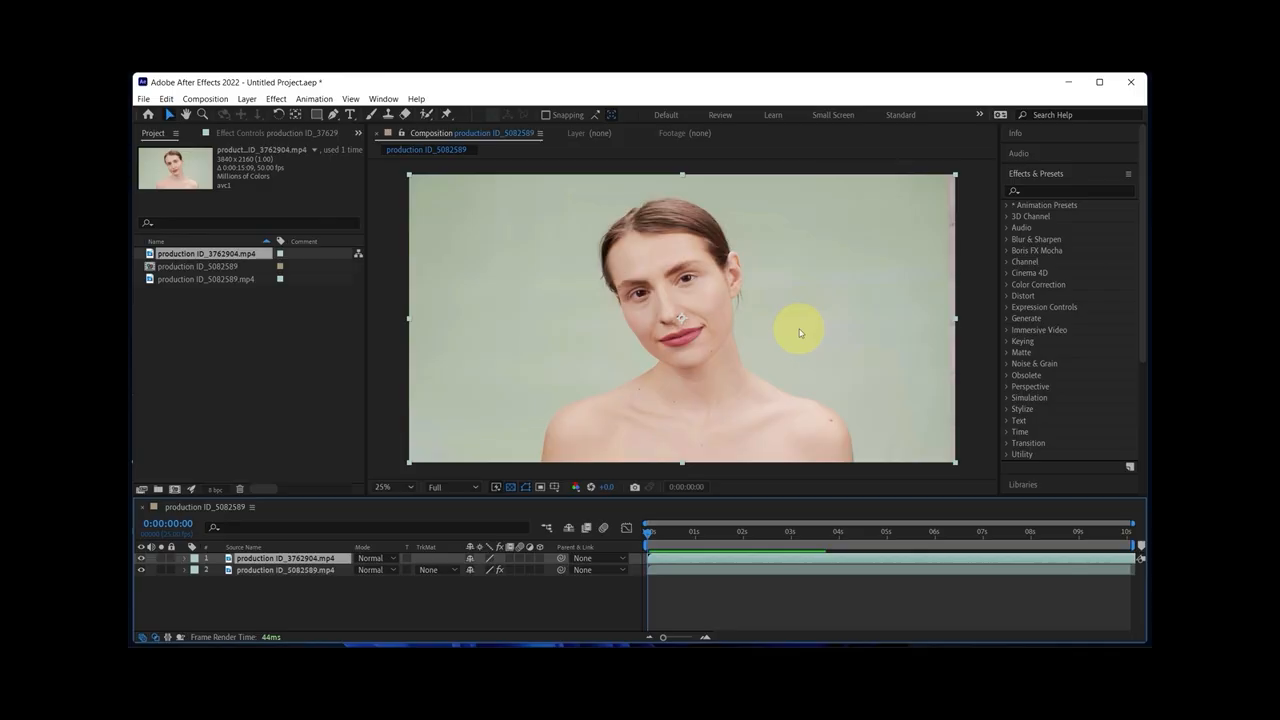
Pre-compose production ID_3762904.mp4 as "production ID_3762904.mp4 Comp 1", moving all attributes into the new composition
right_click(288, 557)
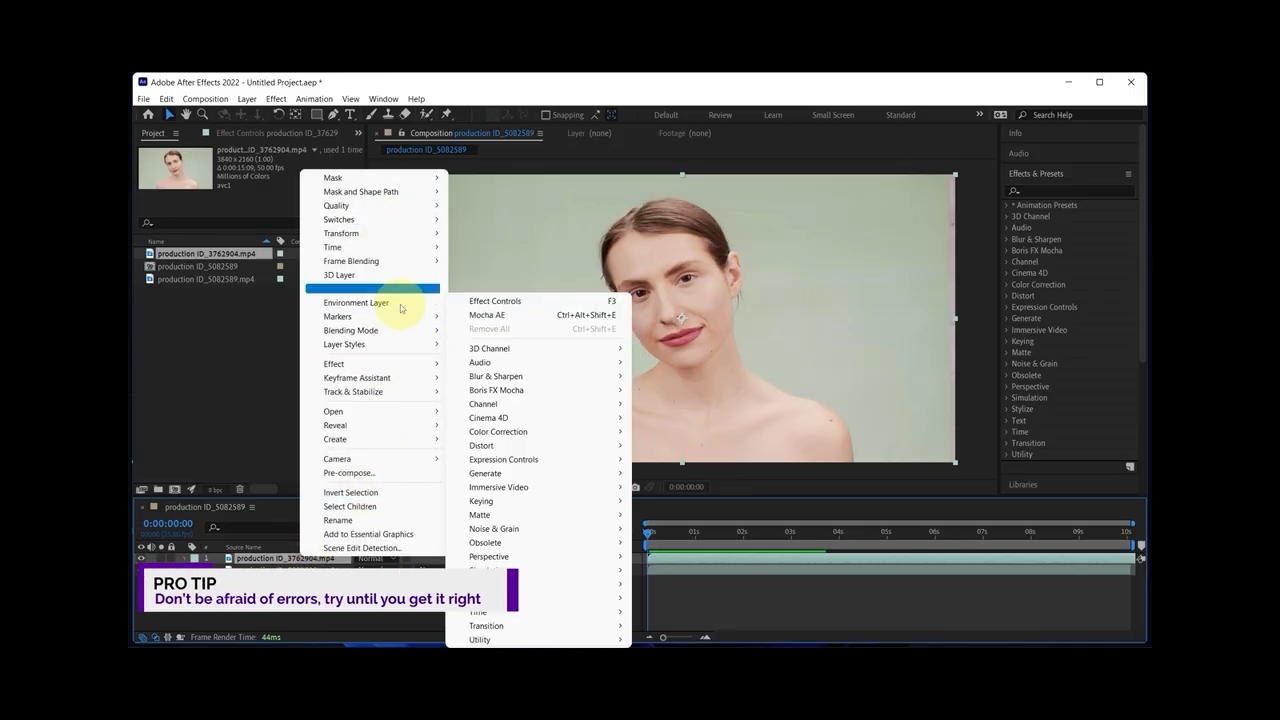
click(397, 474)
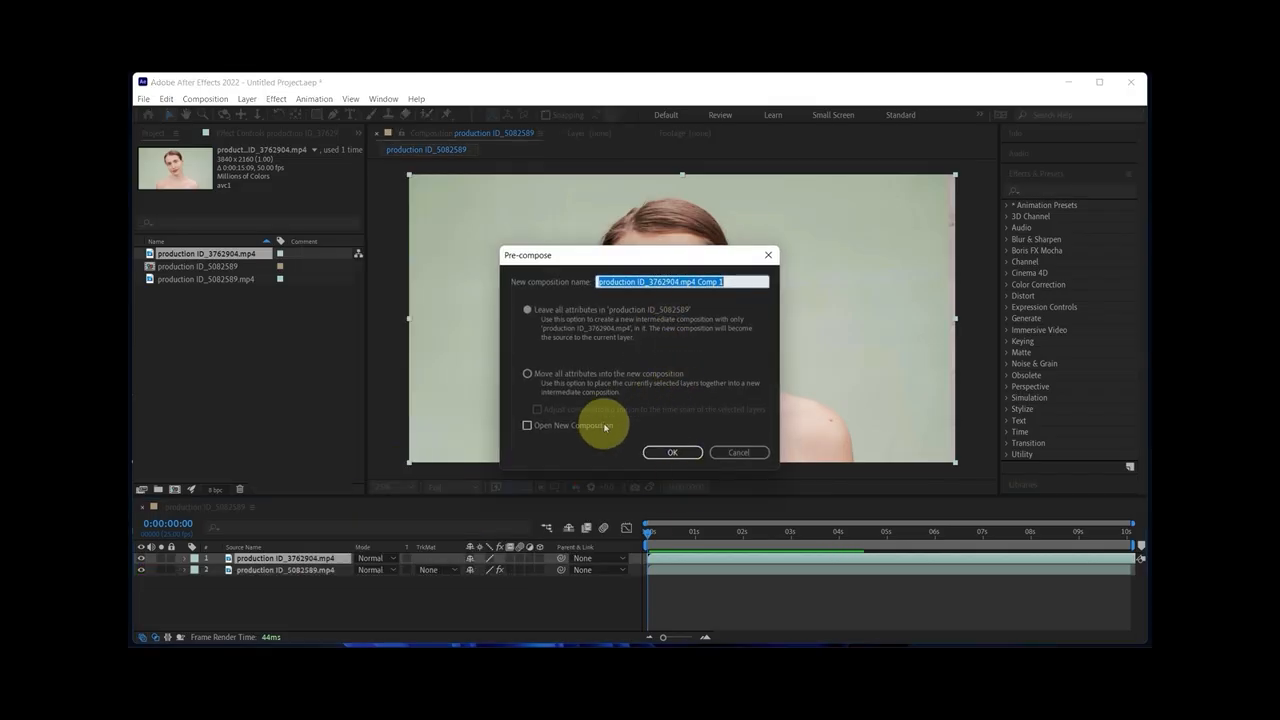
click(527, 373)
click(672, 452)
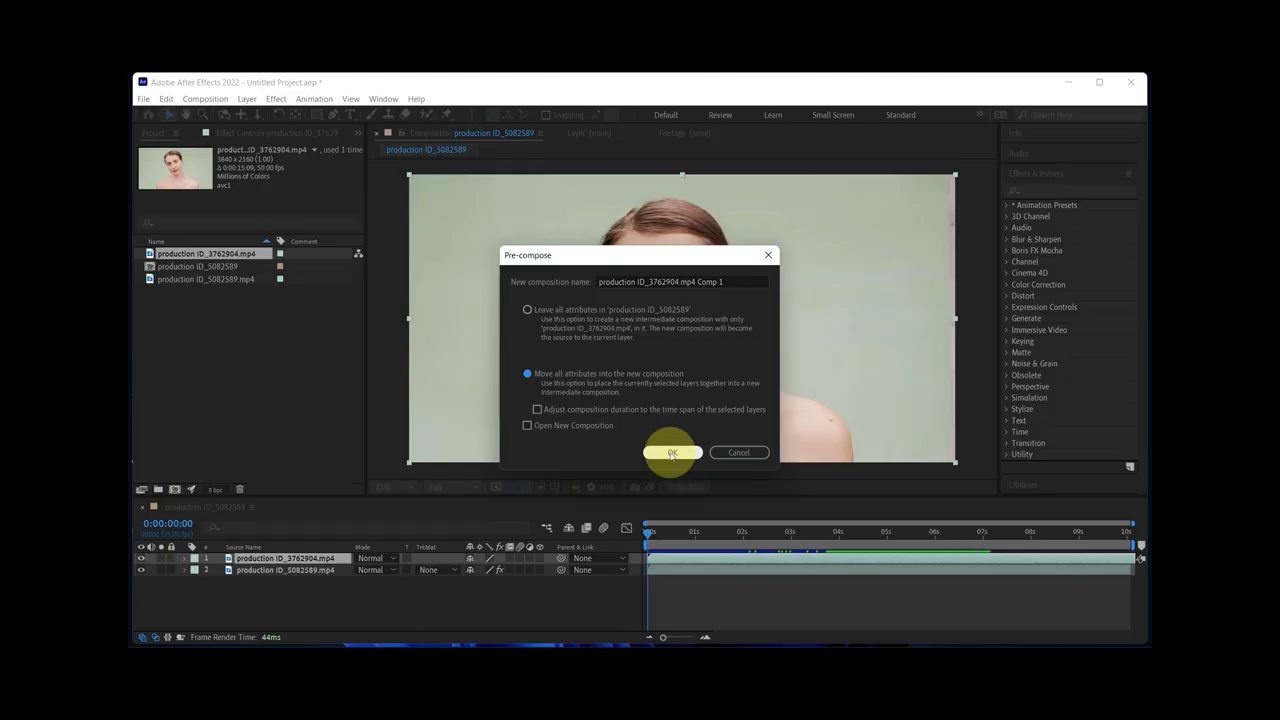
Create track data from Mocha's Layer 1 in the Mocha AE effect on production ID_5082589.mp4
click(318, 570)
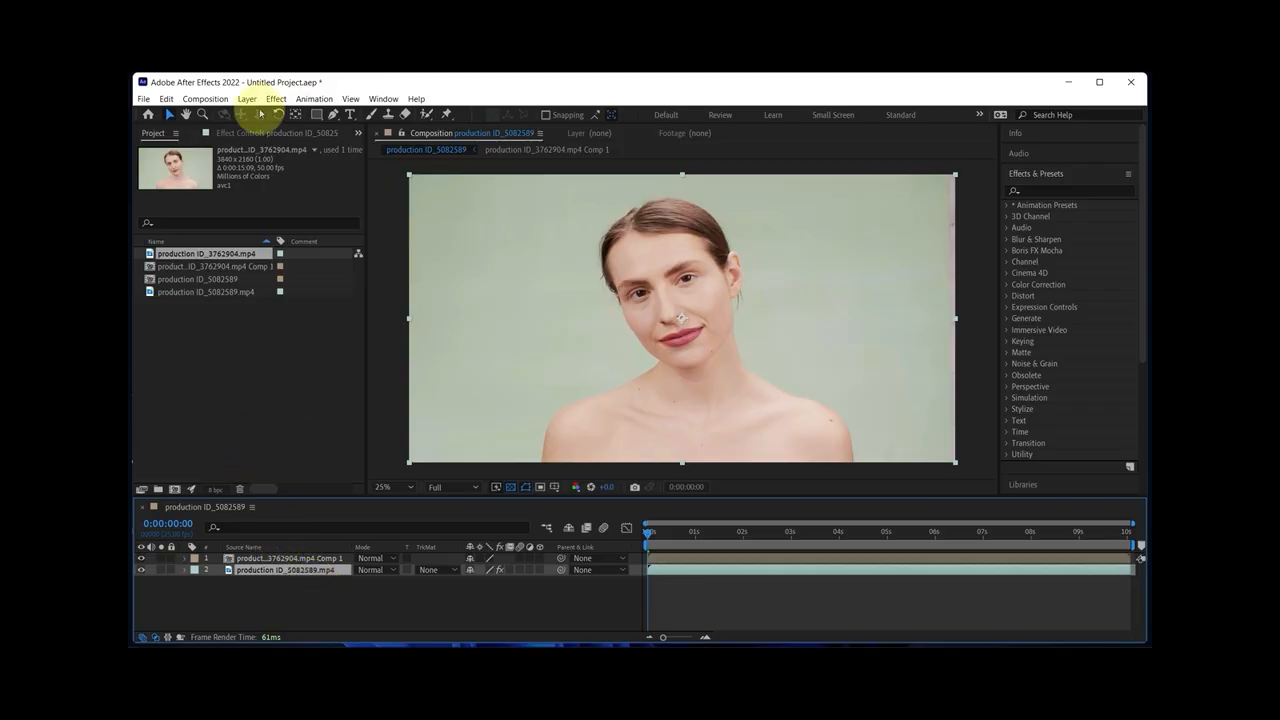
click(252, 133)
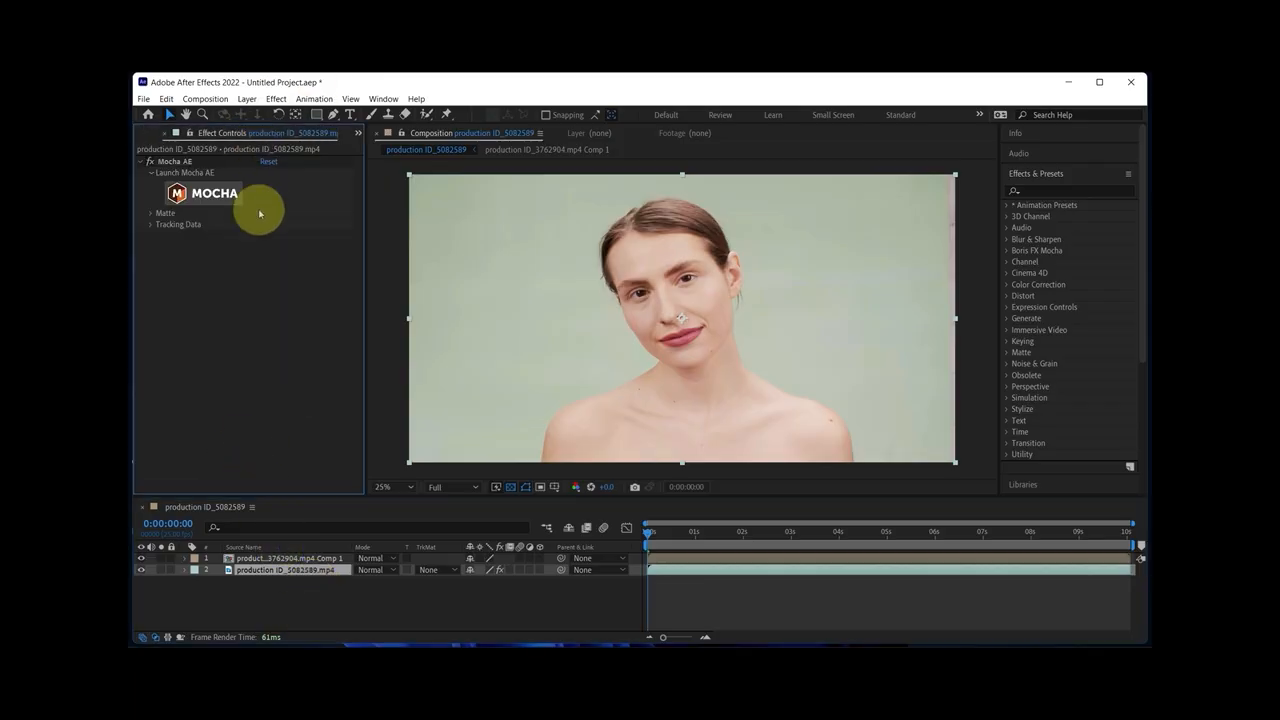
click(151, 226)
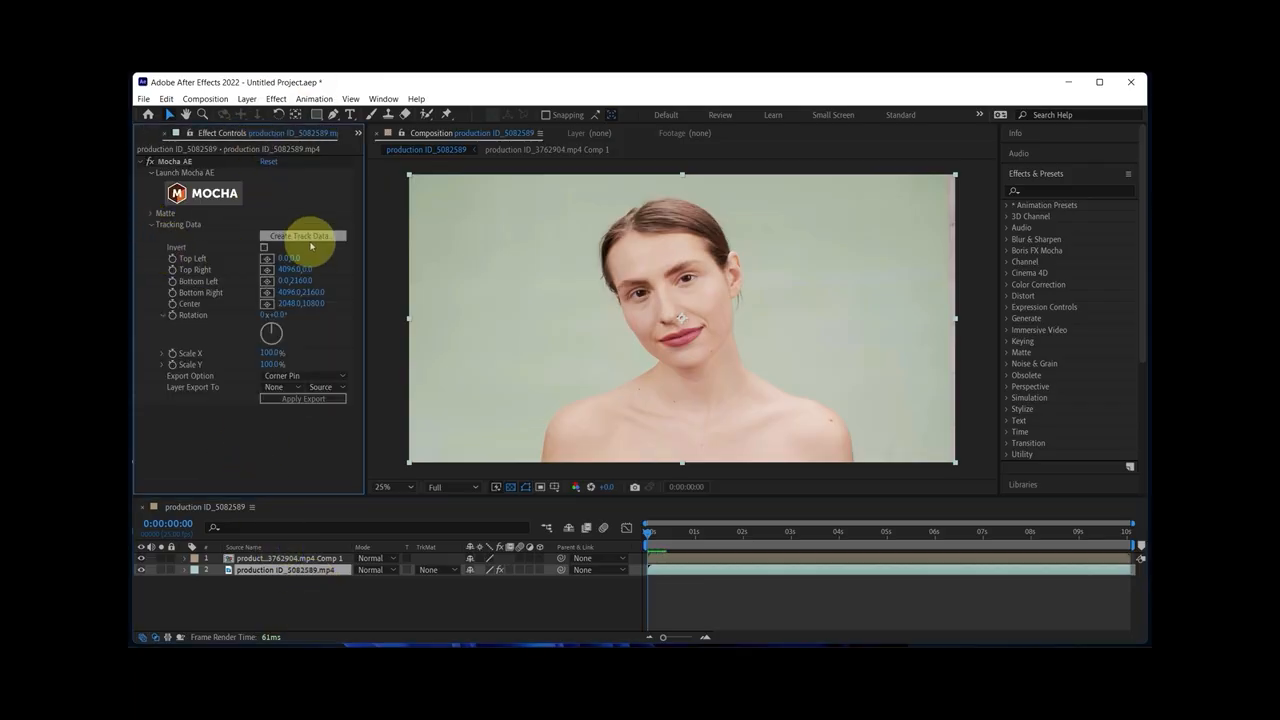
click(311, 243)
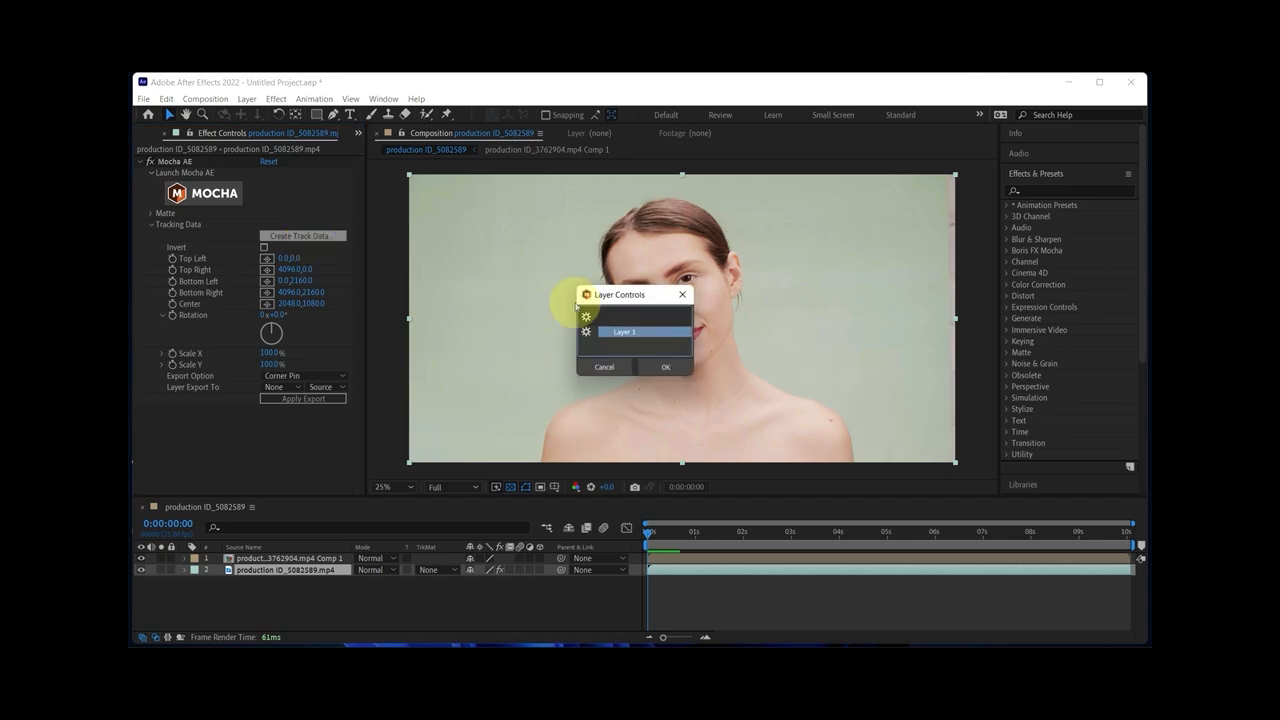
click(663, 365)
click(216, 392)
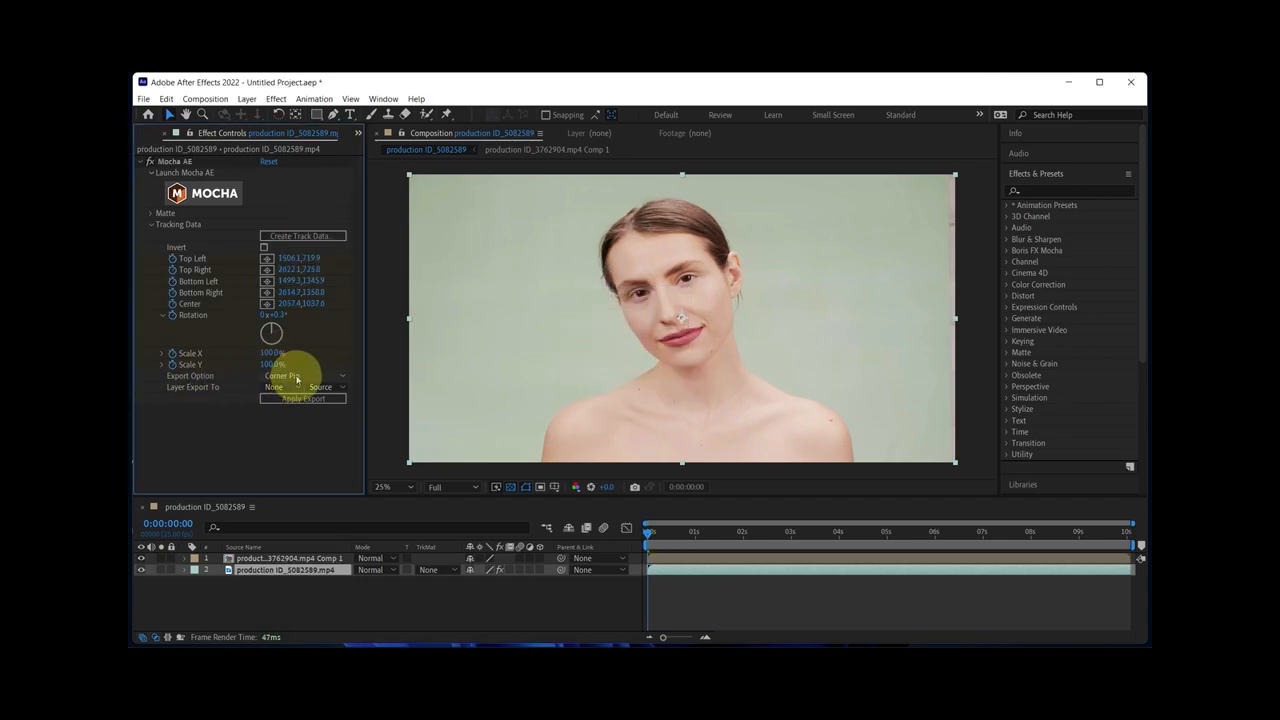
Export the tracking data as Corner Pin to the production ID_3762904.mp4 Comp 1 layer, using Source
click(296, 377)
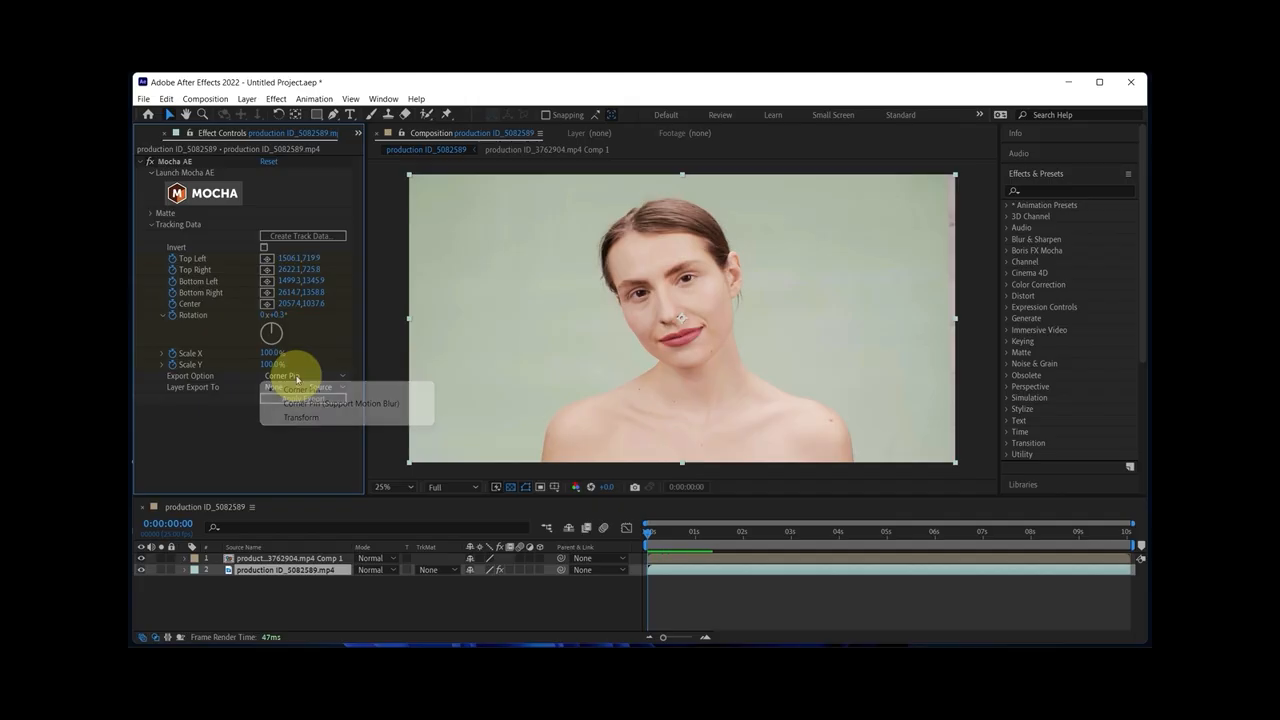
click(300, 389)
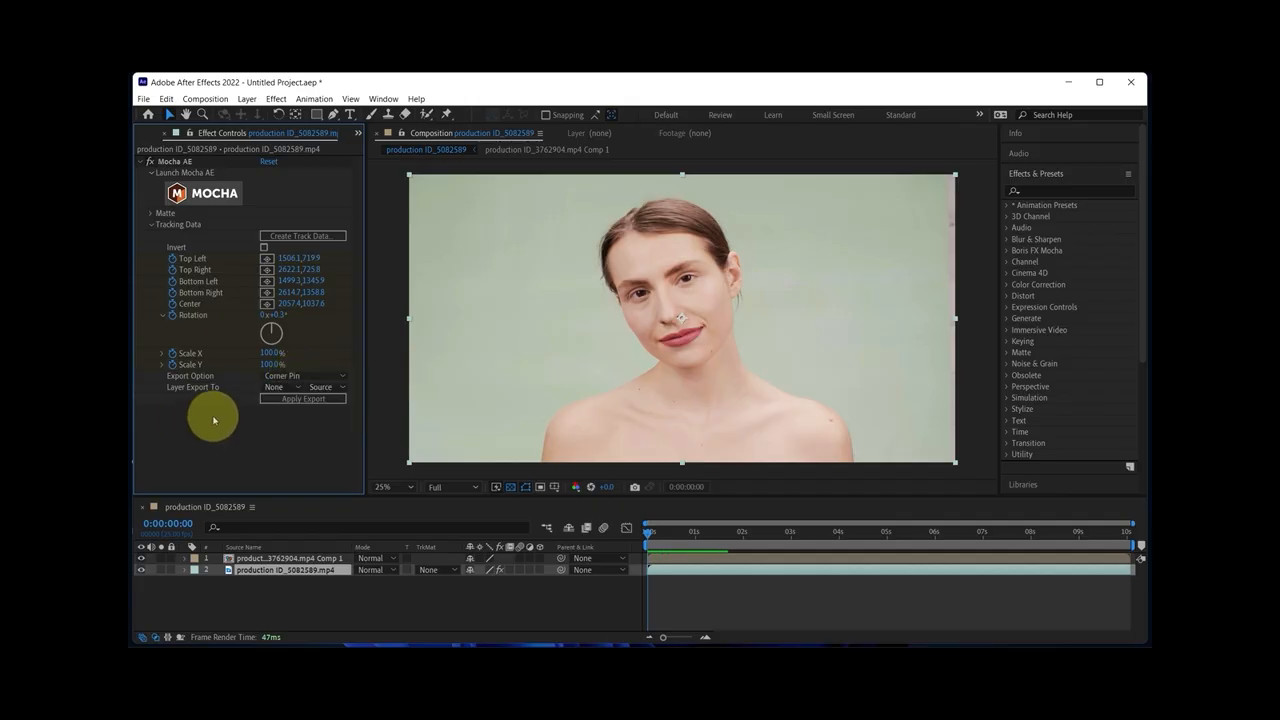
click(292, 390)
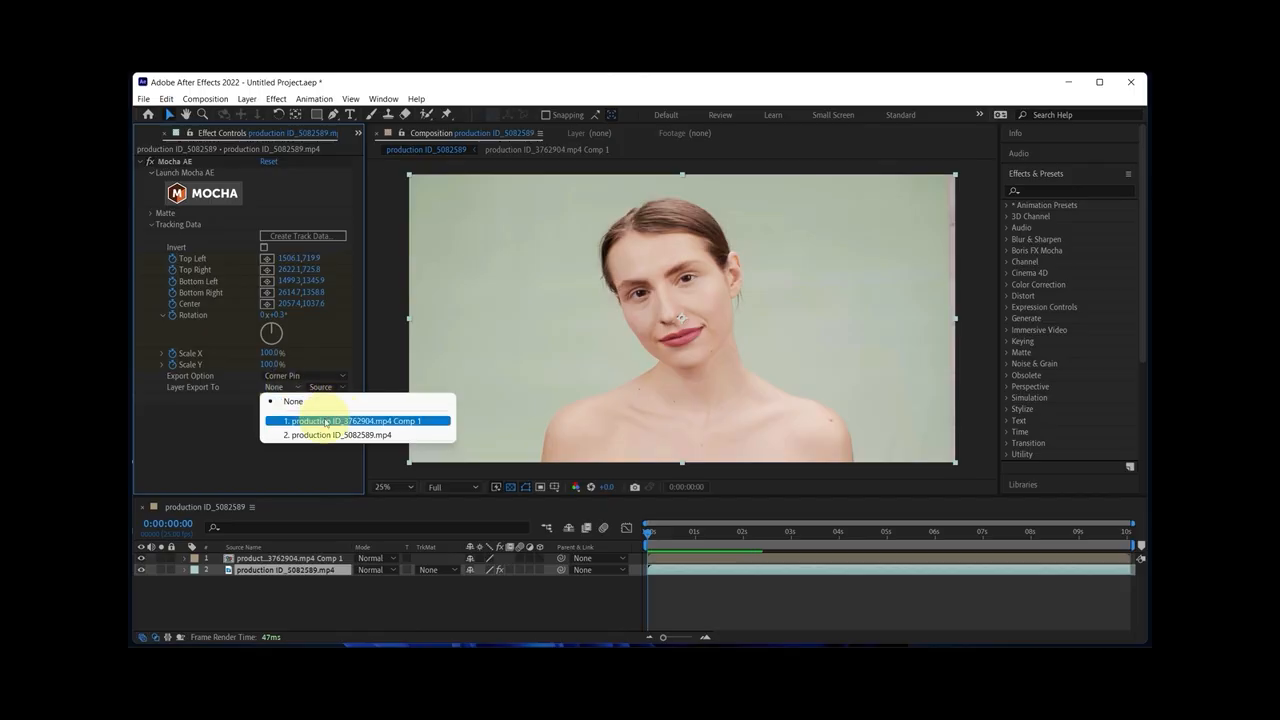
click(326, 421)
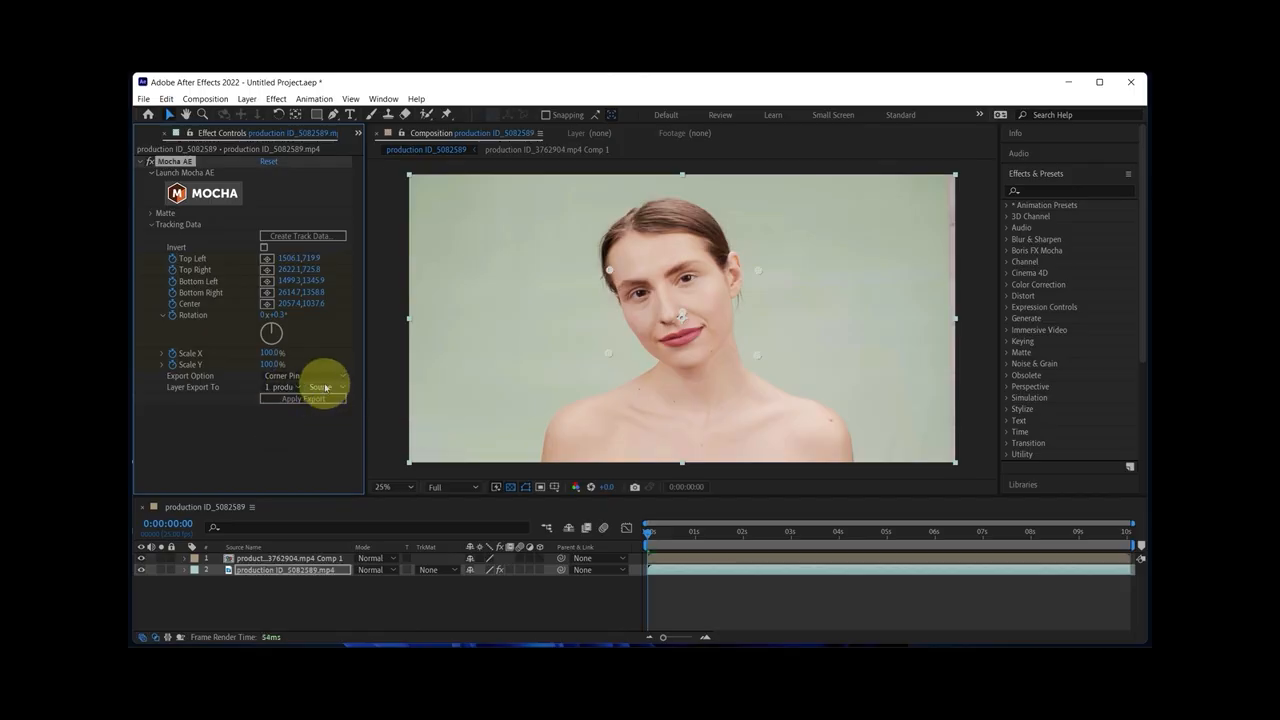
click(325, 388)
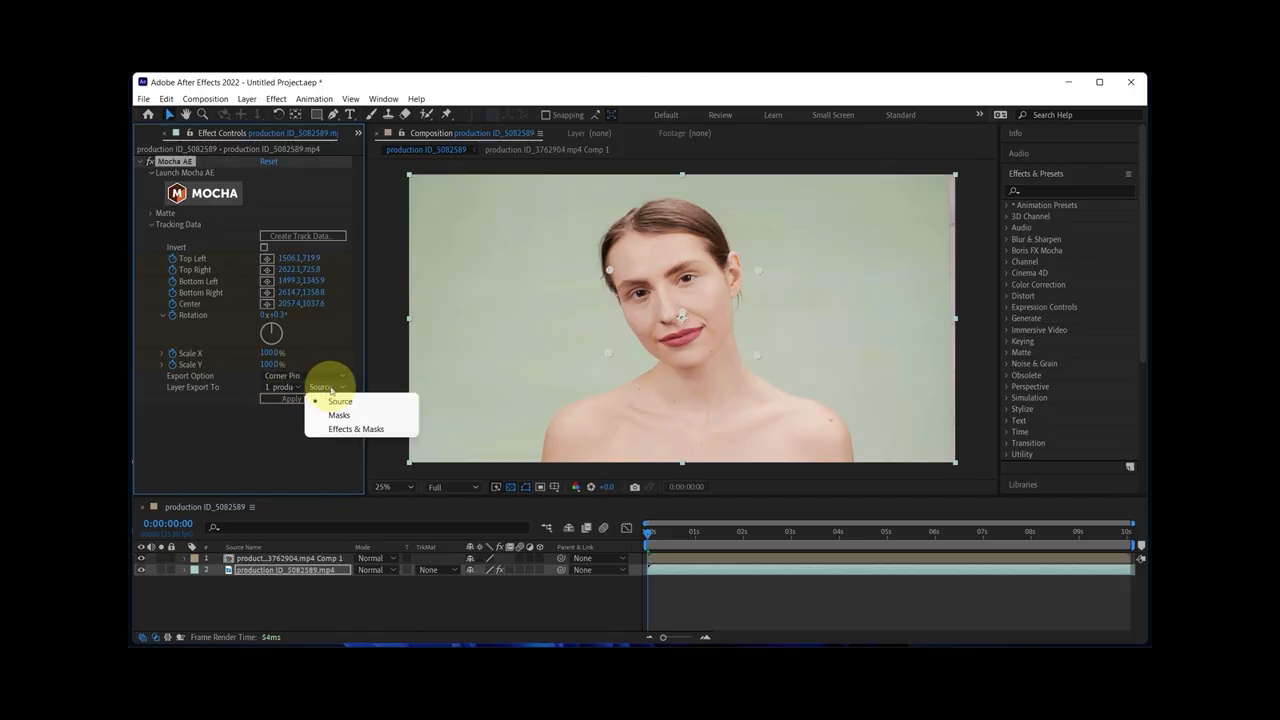
click(336, 401)
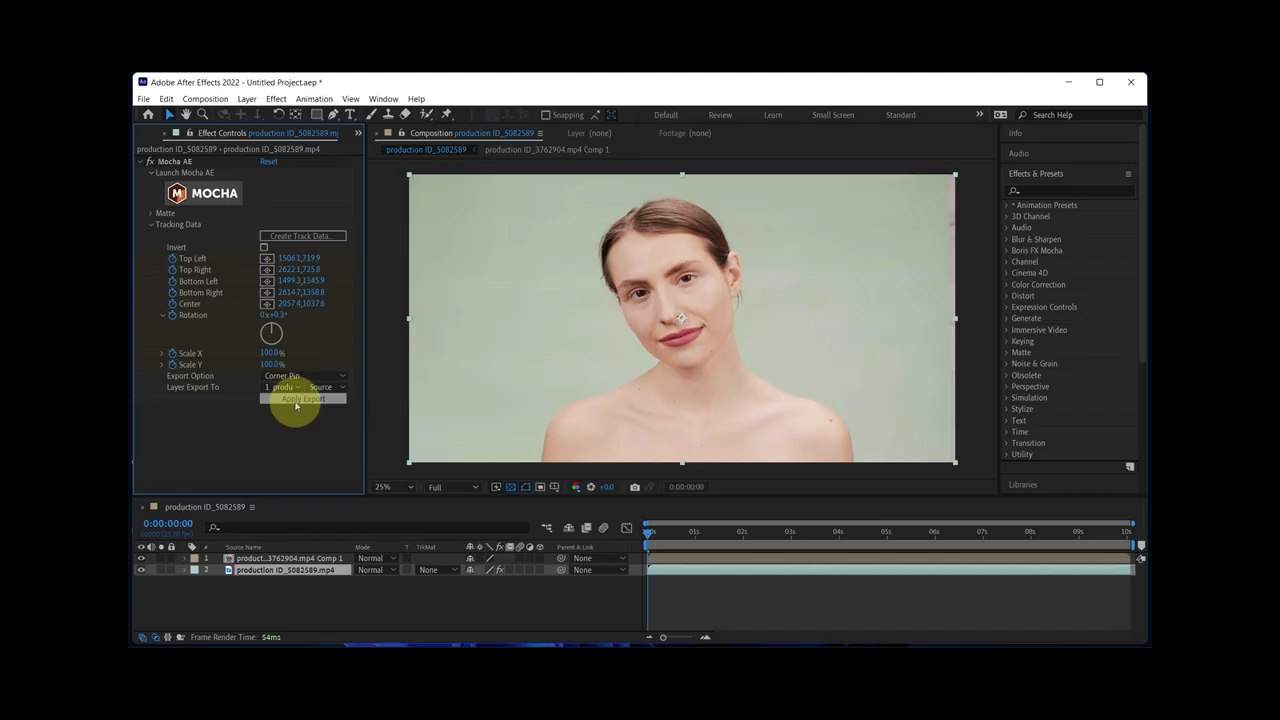
click(296, 405)
Preview the footage pinned to the monitor, and undo back to before production ID_3762904.mp4 was fitted to the composition
scroll(695, 384, up, 2)
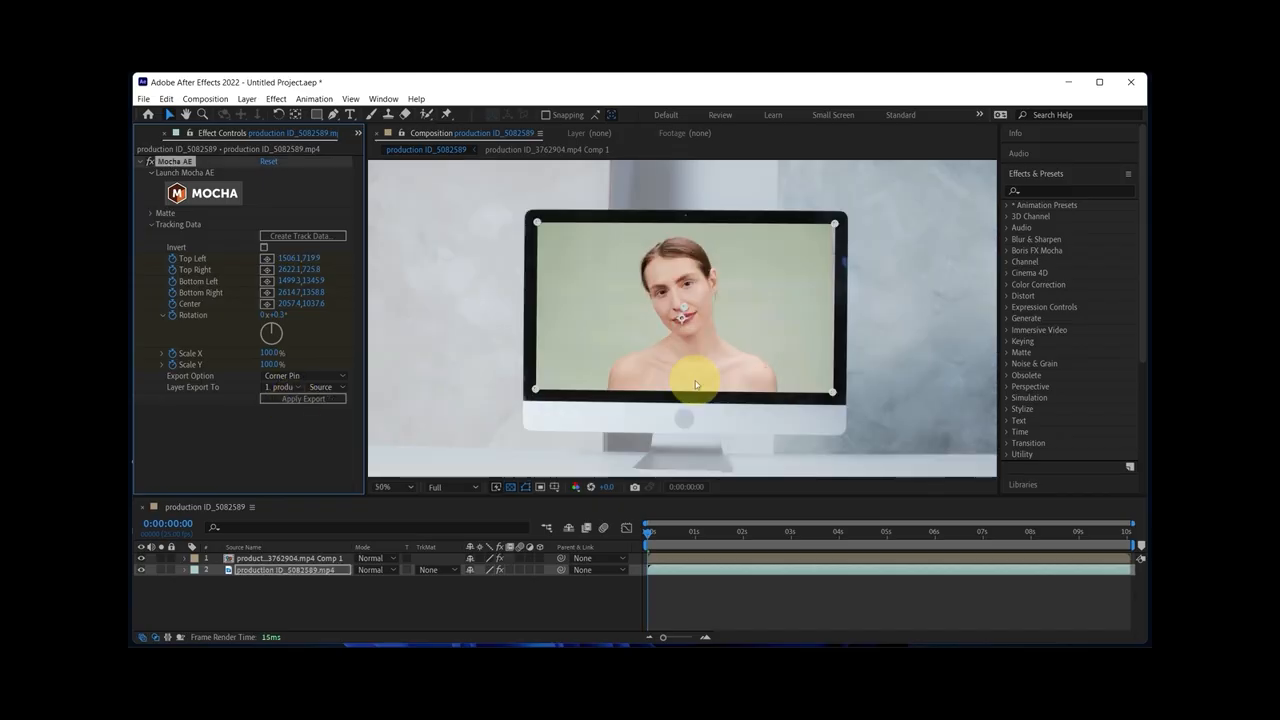
click(784, 603)
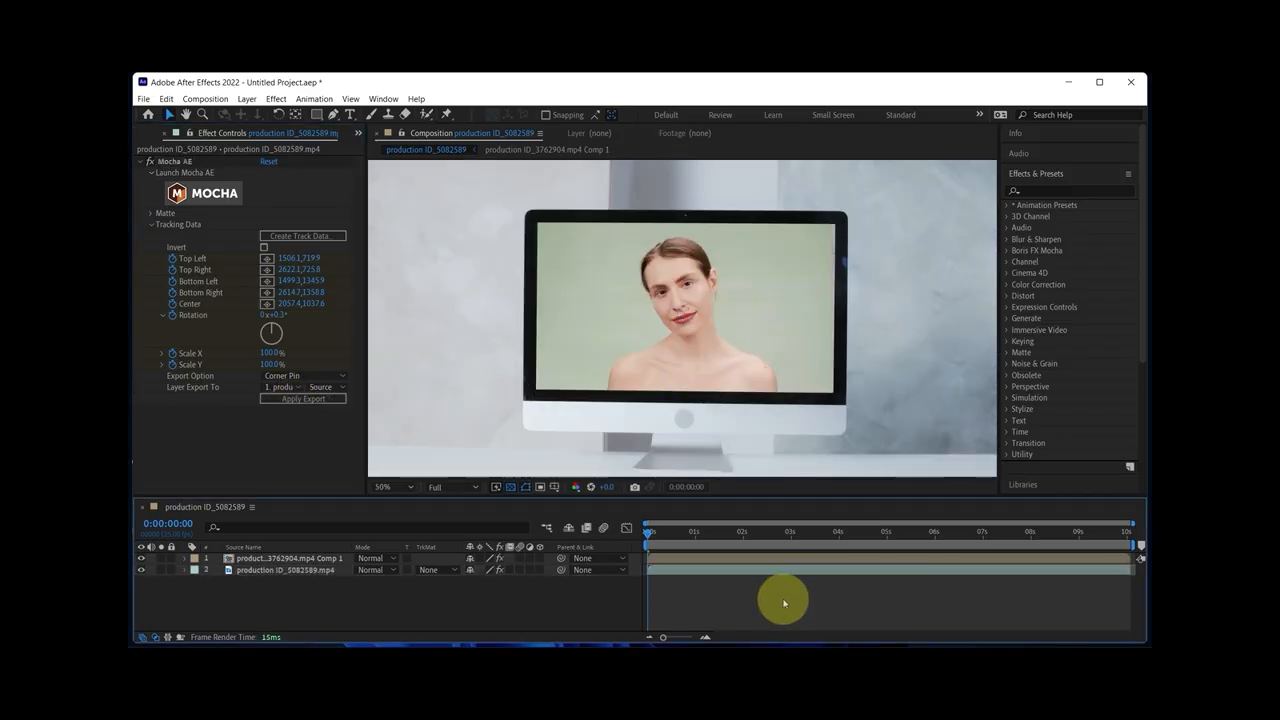
key(space)
key(space)
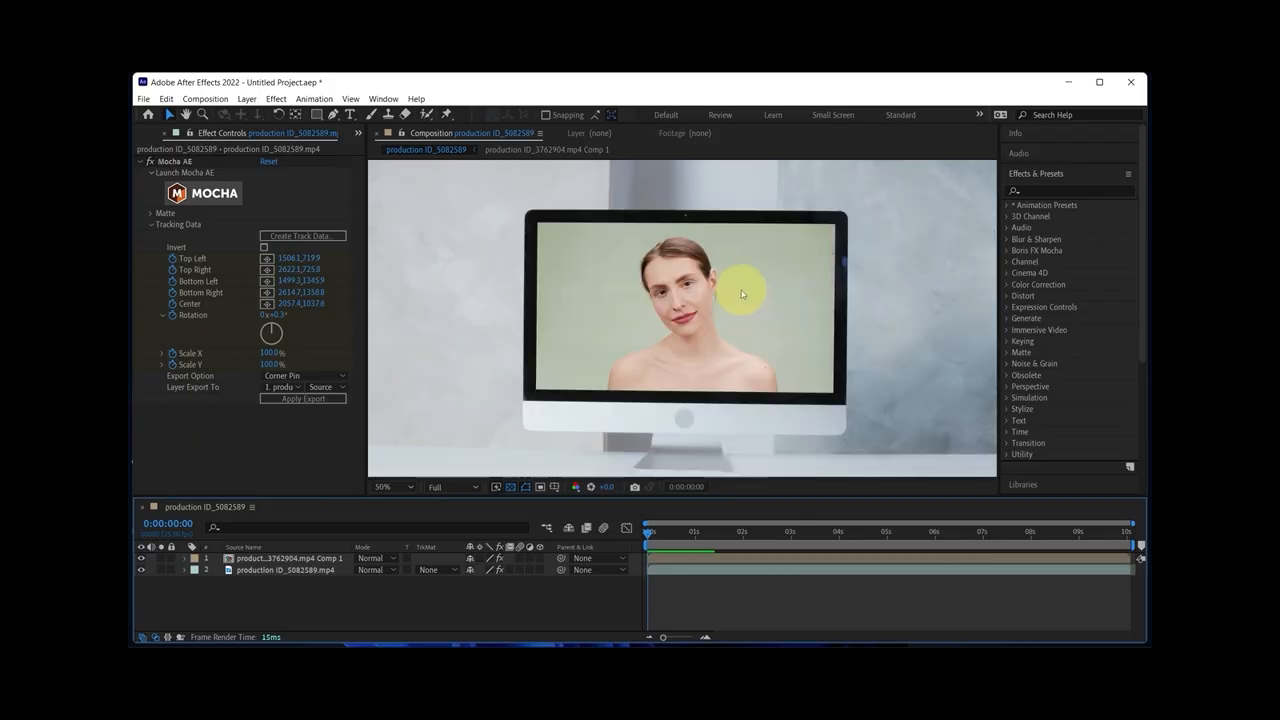
key(ctrl+z)
key(ctrl+z)
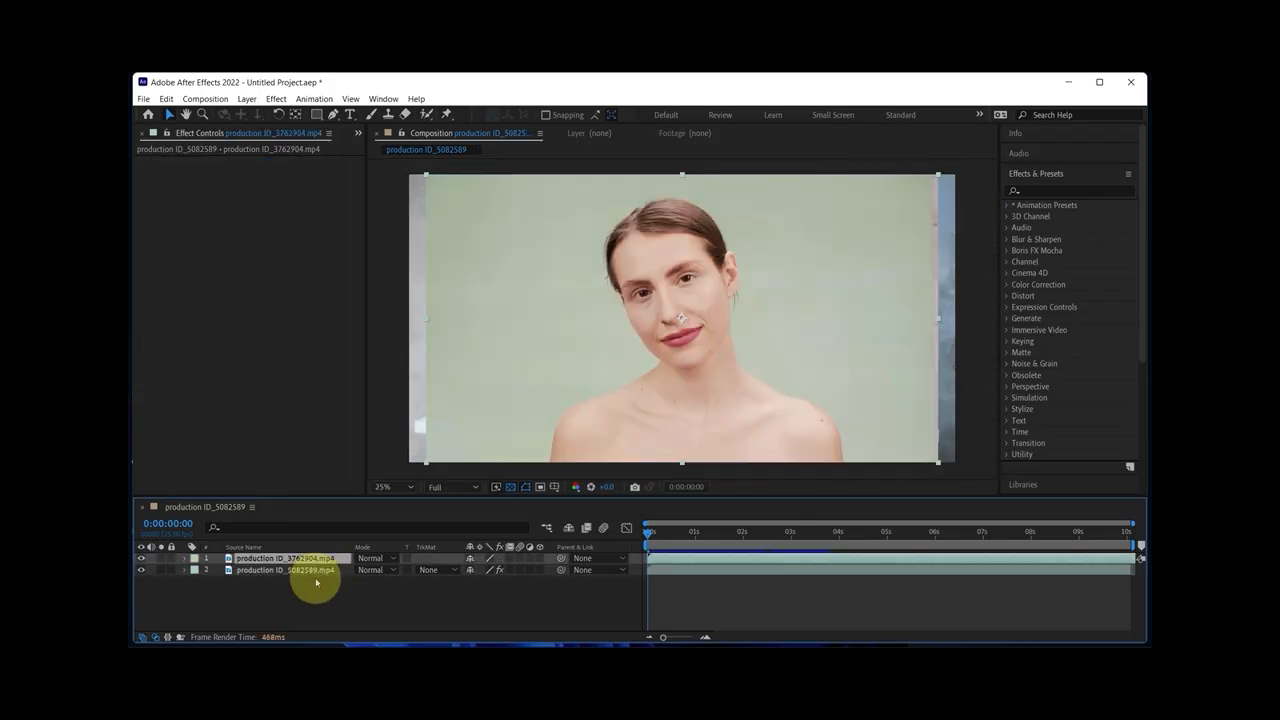
Scale production ID_3762904.mp4 up proportionally until it fills the composition, and pre-compose it as production ID_3762904.mp4 Comp 1
key(s)
drag(486, 569, 498, 569)
right_click(312, 557)
click(387, 471)
click(571, 409)
click(669, 447)
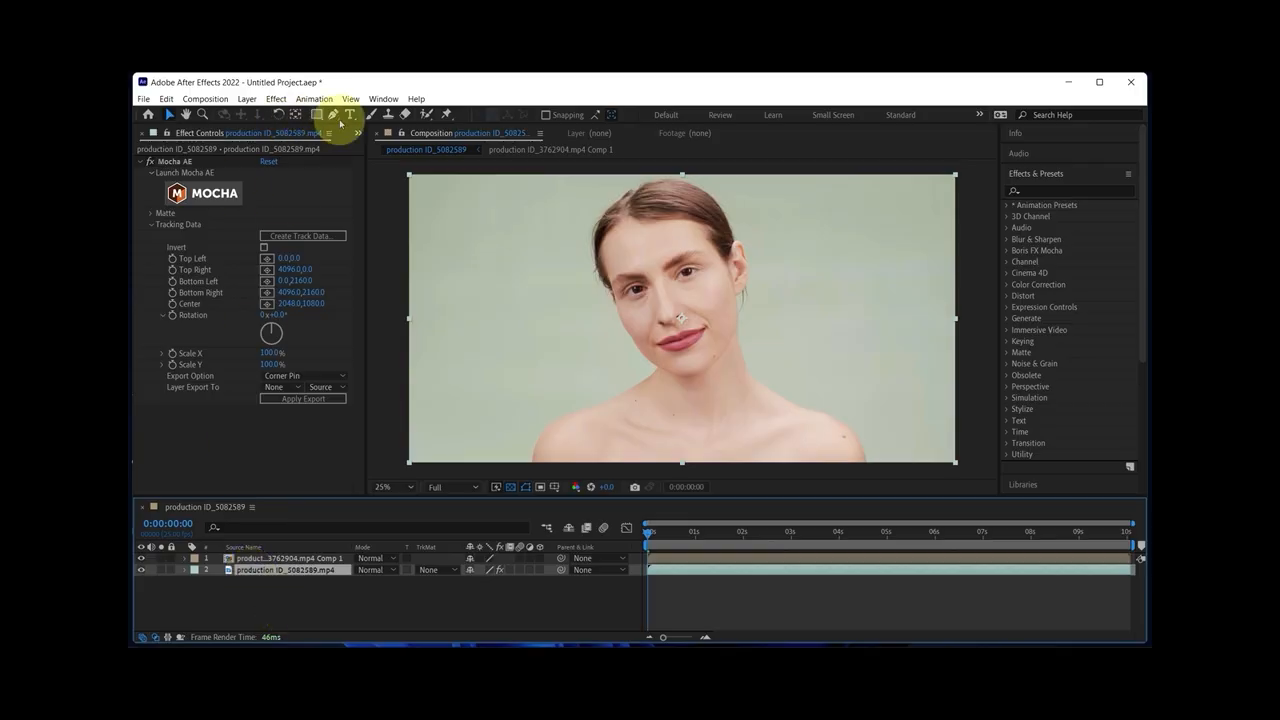
Create track data from Mocha's Layer 1 and export it as Corner Pin to the production ID_3762904.mp4 Comp 1 layer
click(304, 244)
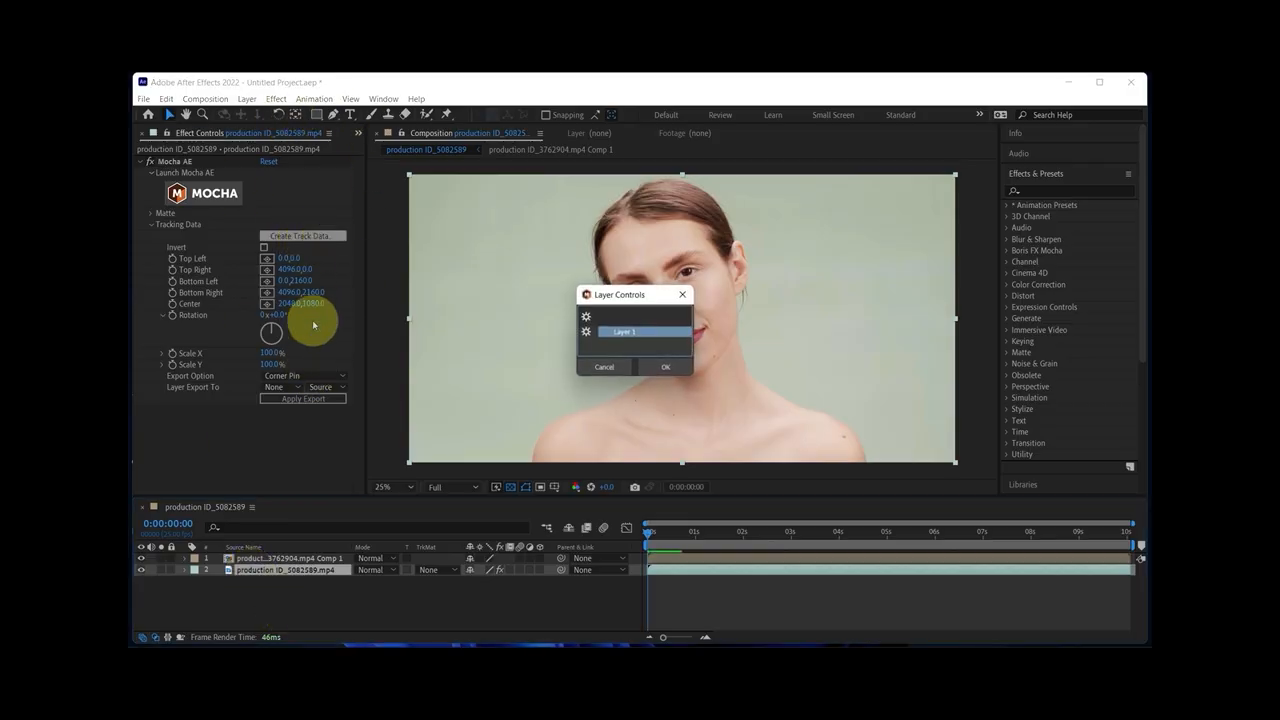
click(670, 368)
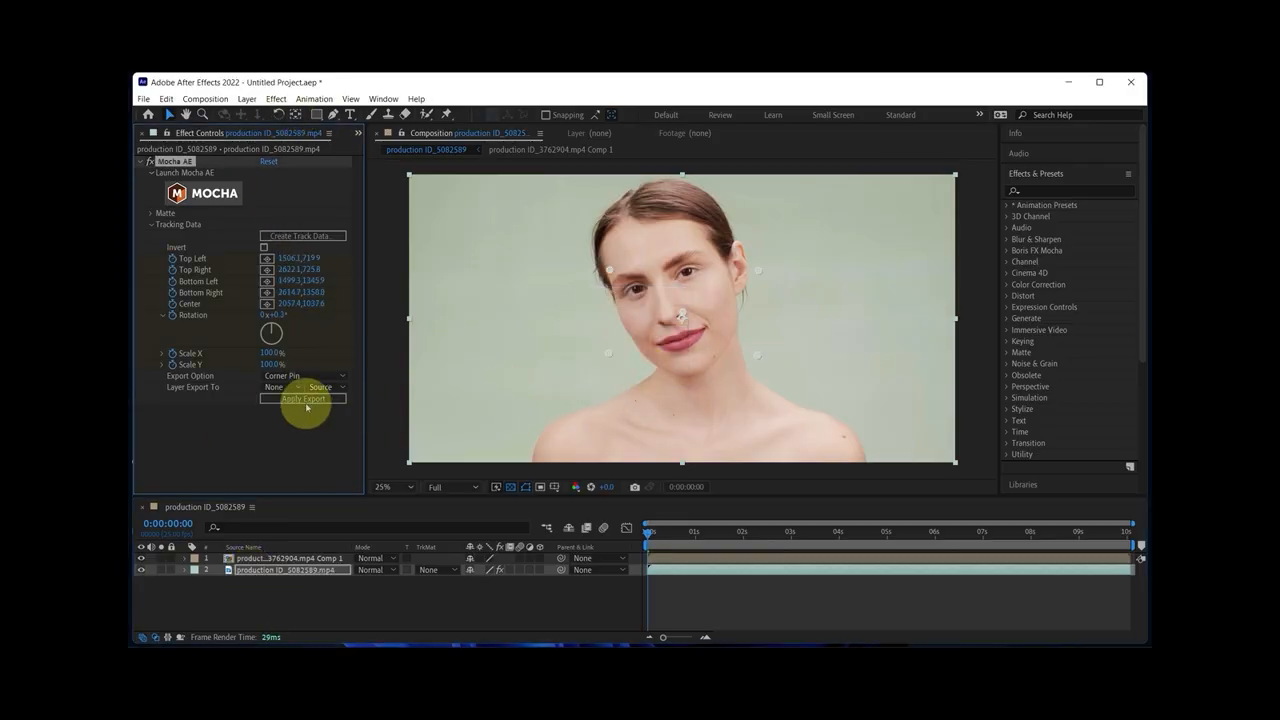
click(290, 390)
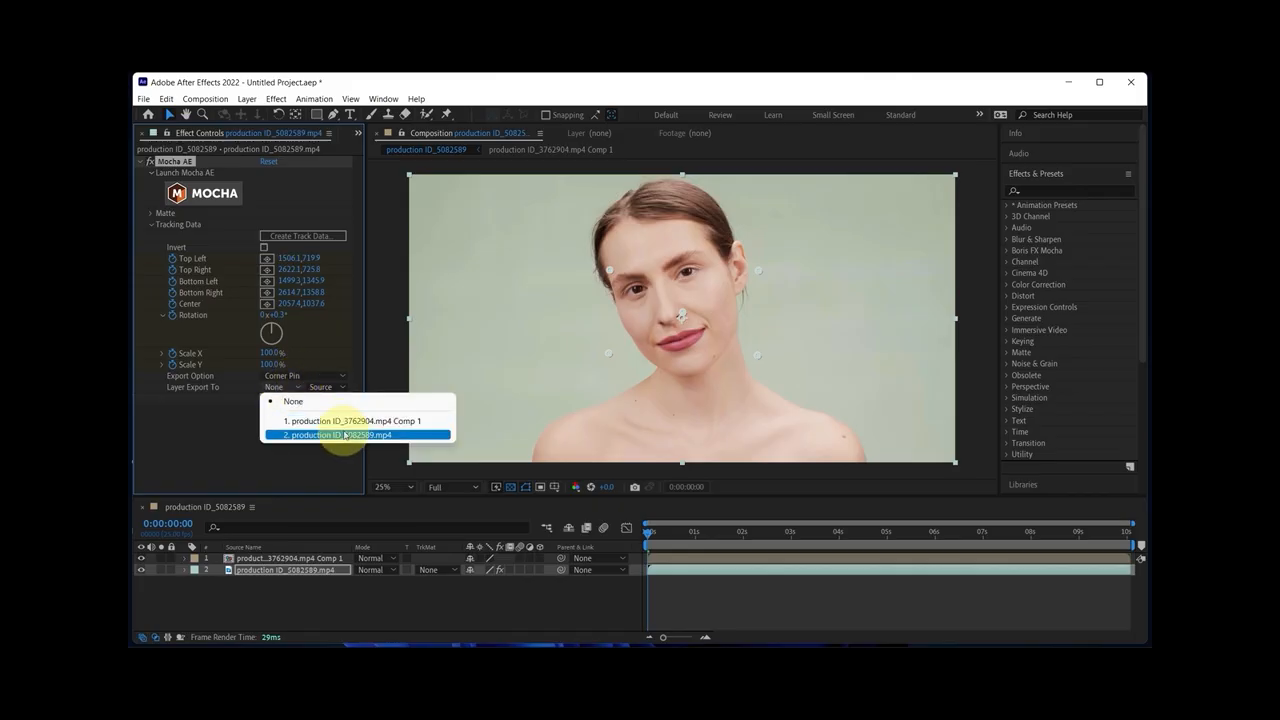
click(351, 421)
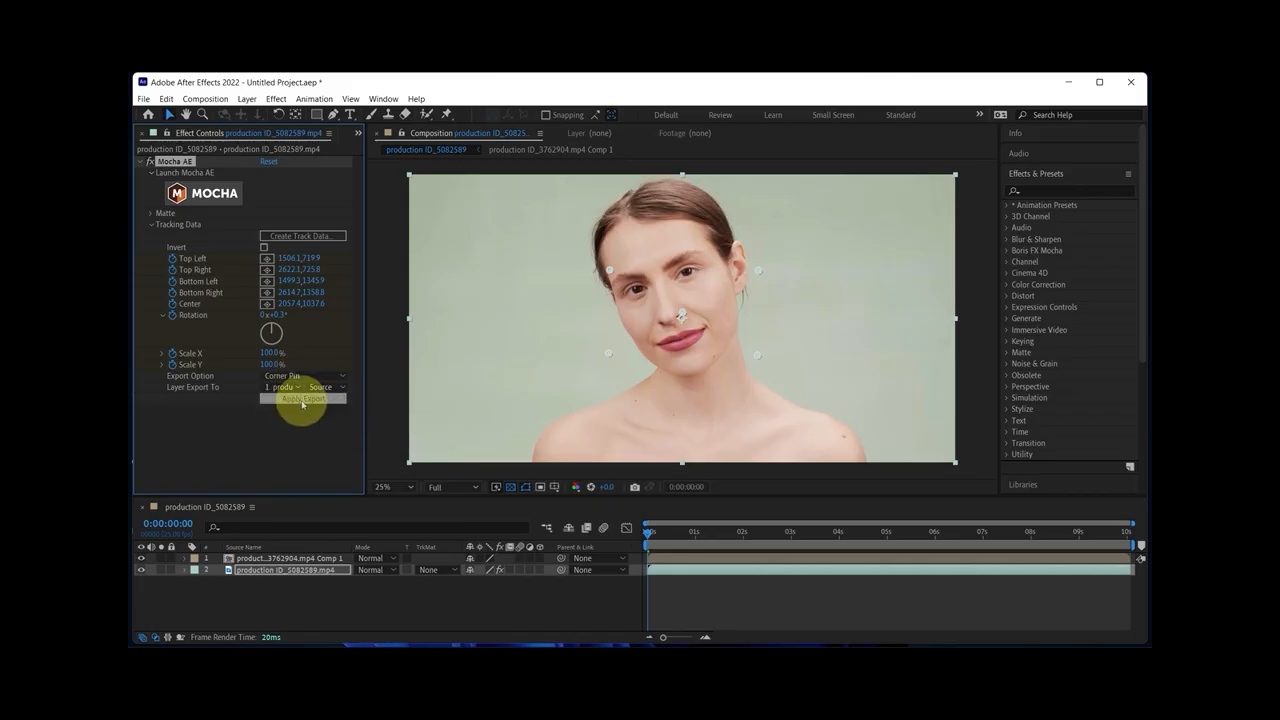
click(302, 403)
click(823, 591)
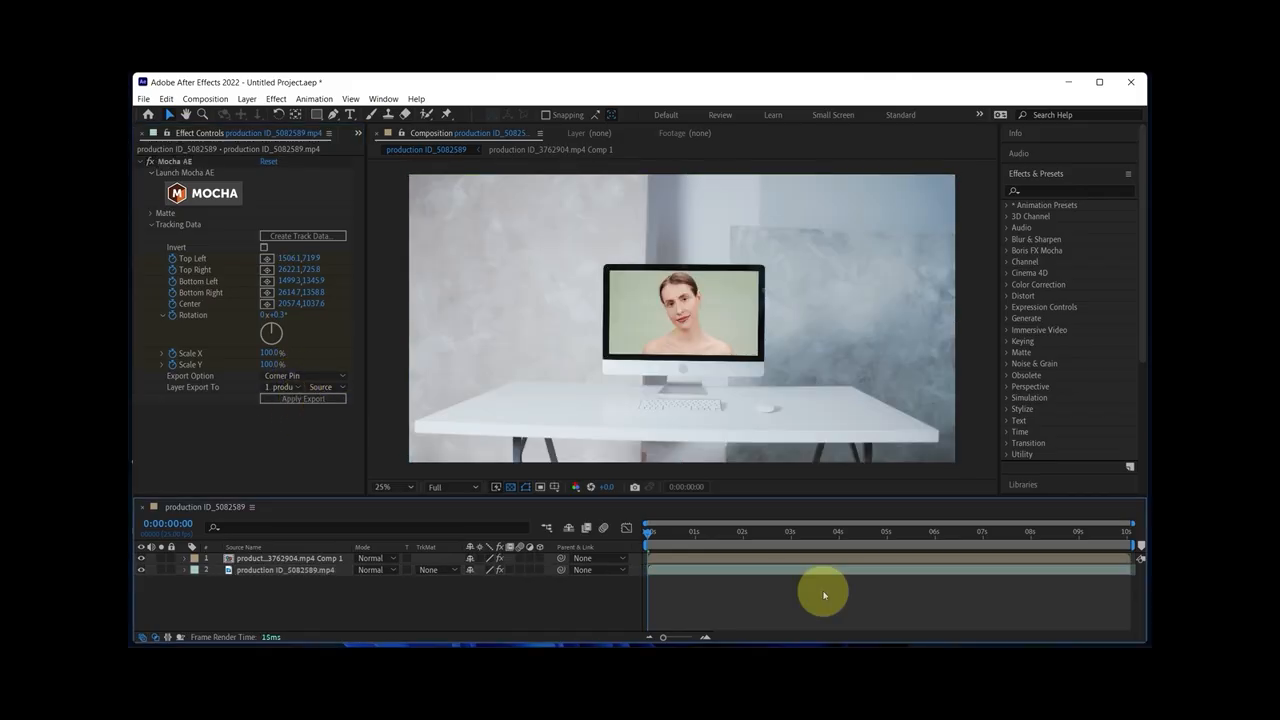
Try adjusting the Corner Pin corner values on production ID_3762904.mp4 Comp 1, and undo the changes
scroll(731, 429, up, 1)
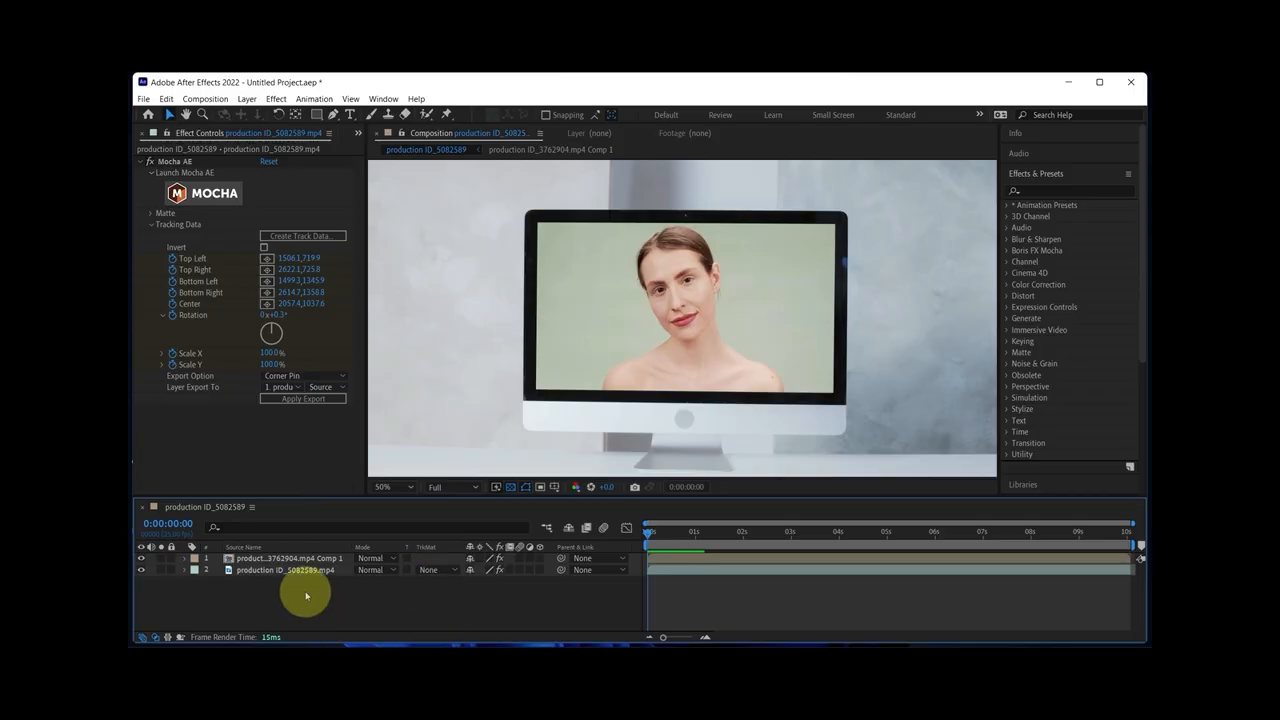
click(298, 558)
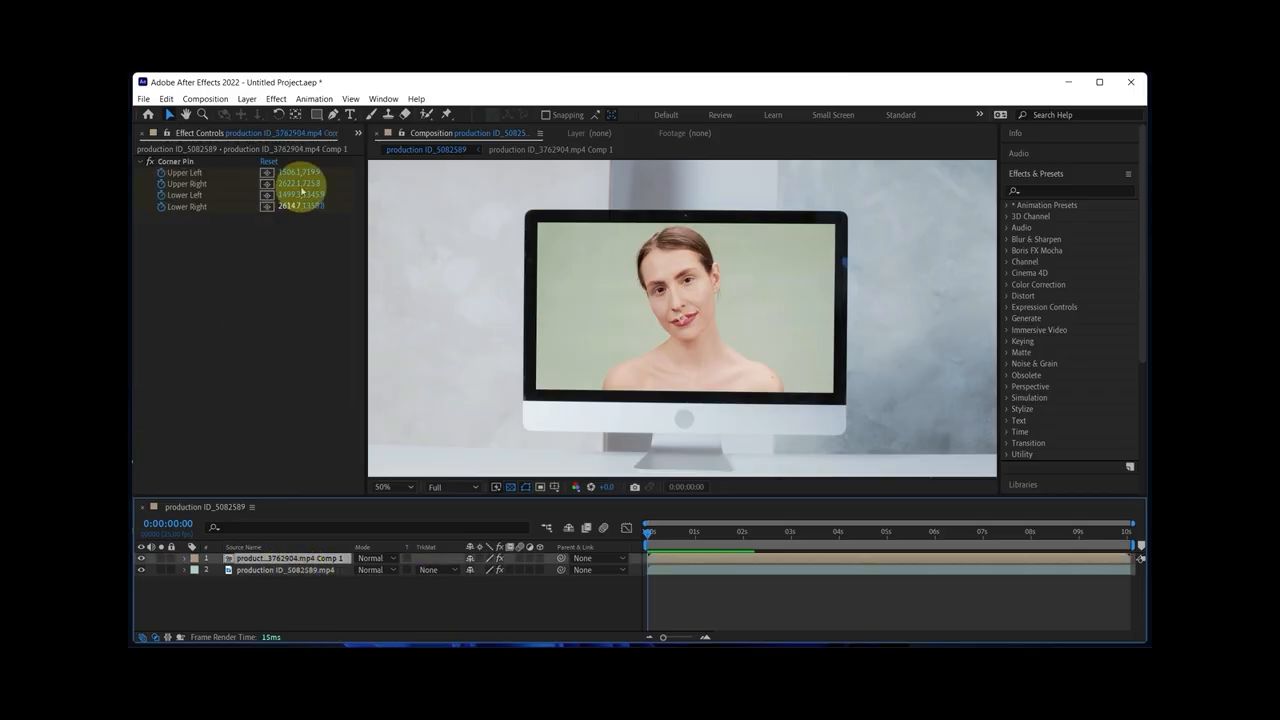
click(318, 161)
drag(324, 172, 338, 201)
key(ctrl+z)
key(ctrl+z)
key(ctrl+z)
scroll(689, 335, down, 2)
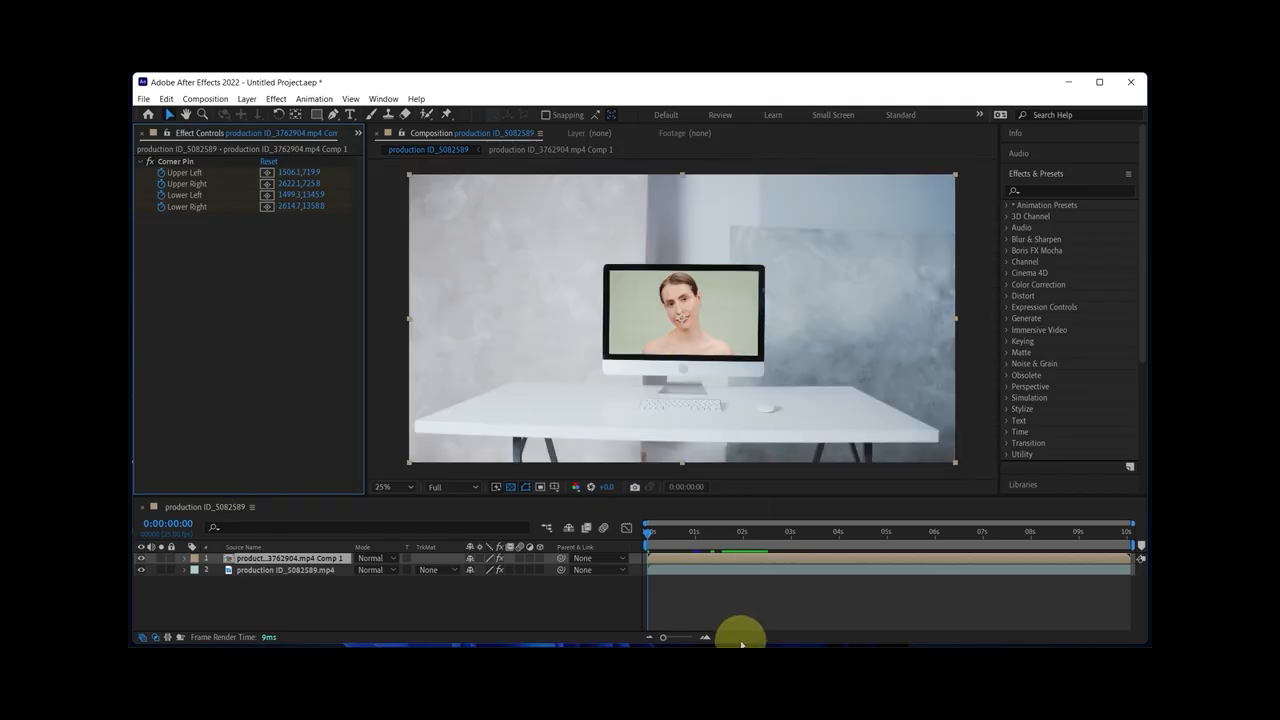
Preview the footage pinned to the monitor, and bring the current time to 0:00:01:04
click(742, 609)
key(space)
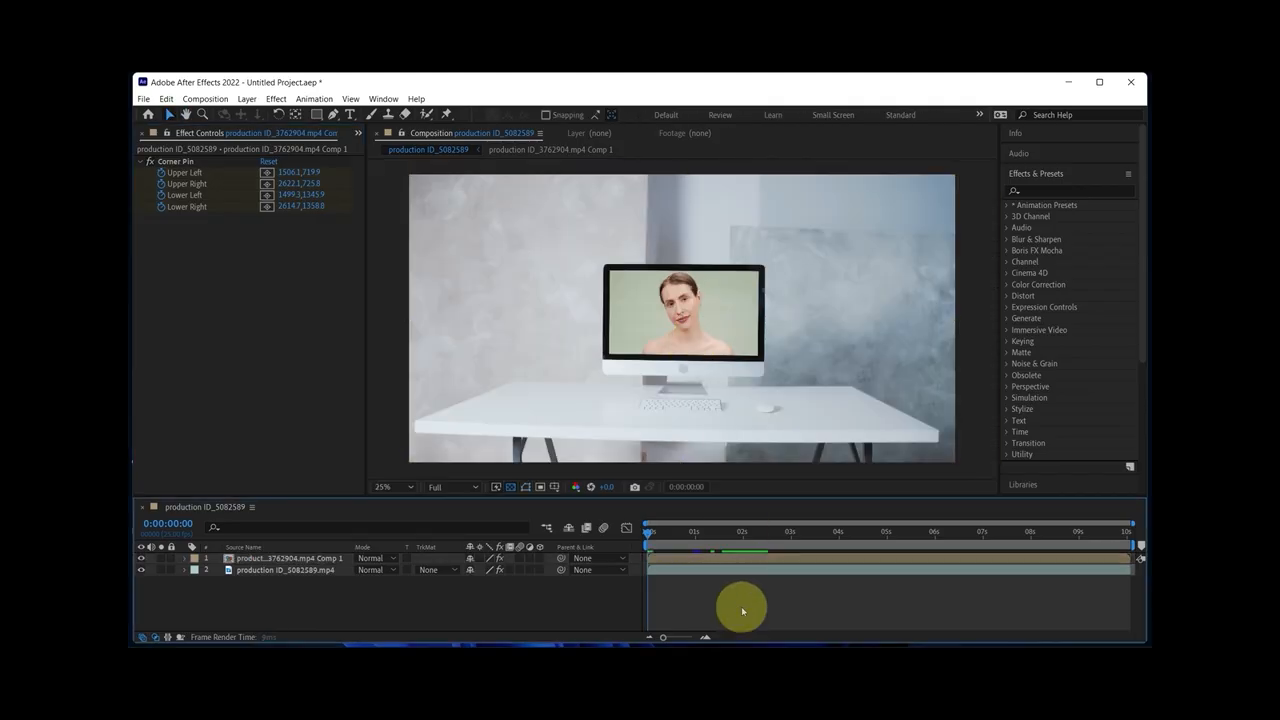
key(space)
drag(1094, 533, 701, 563)
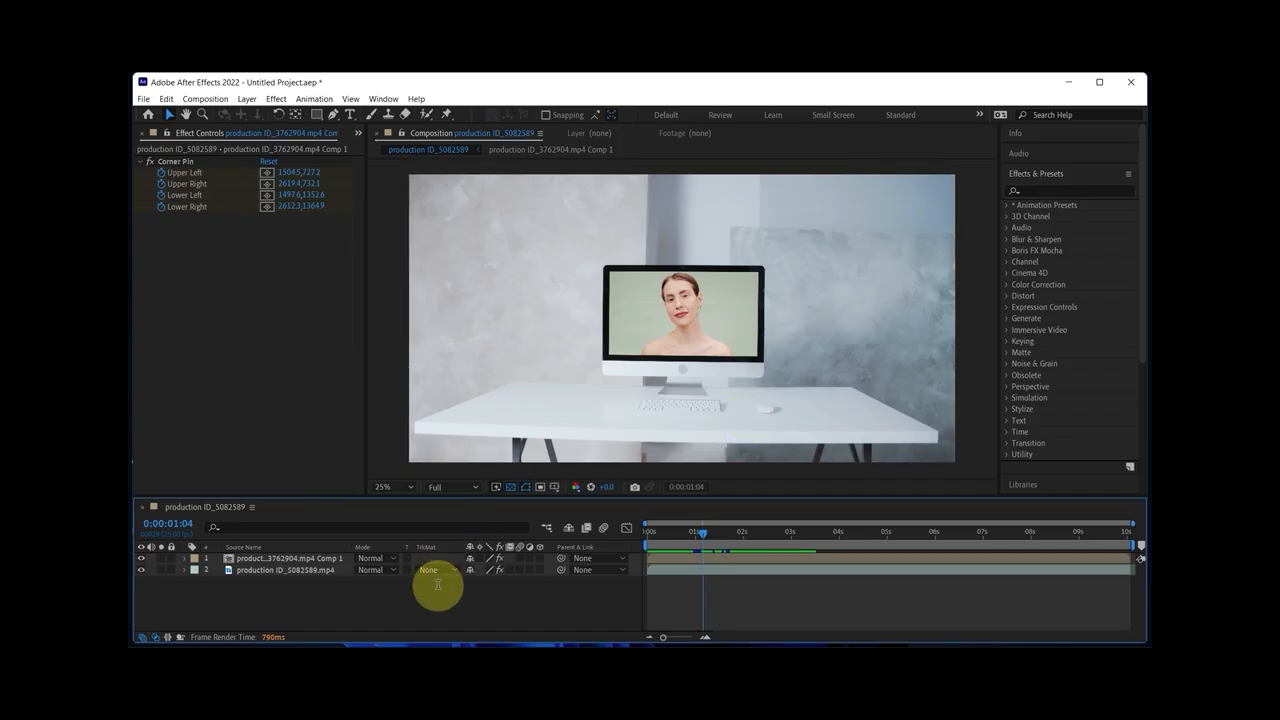
Show the project items and add a new null object to the production ID_5082589 composition
click(358, 133)
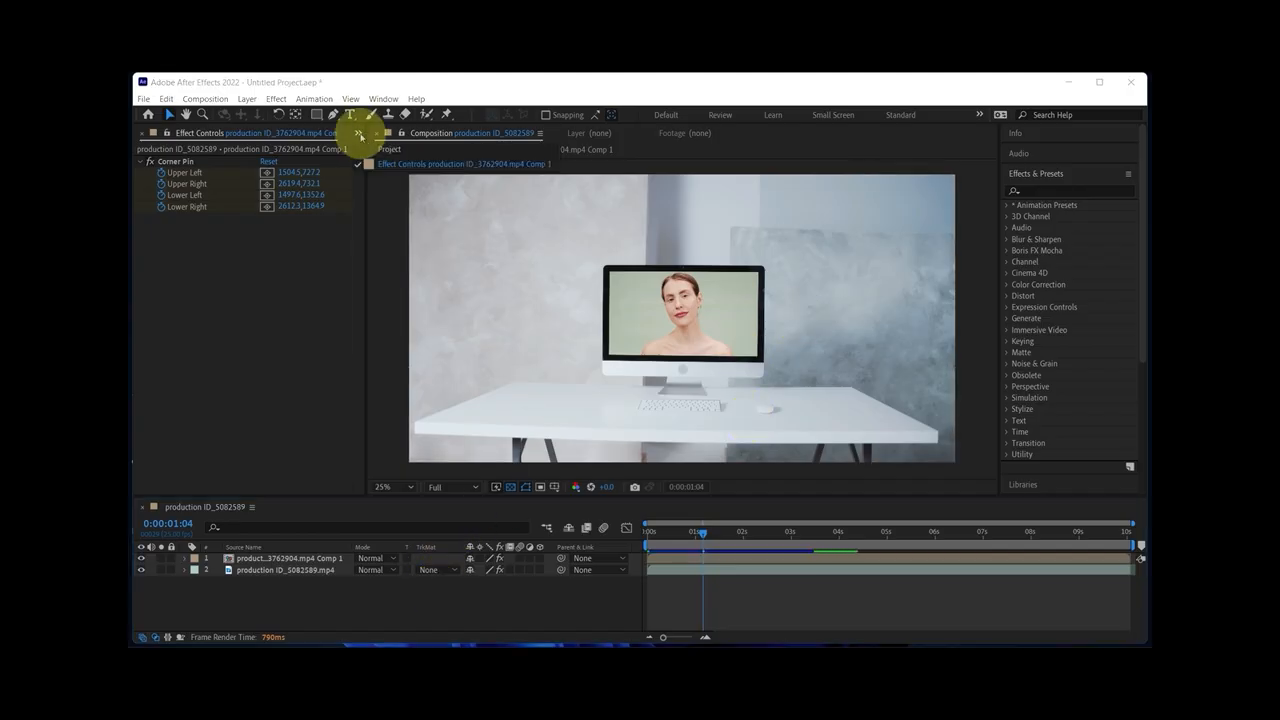
click(370, 149)
right_click(459, 595)
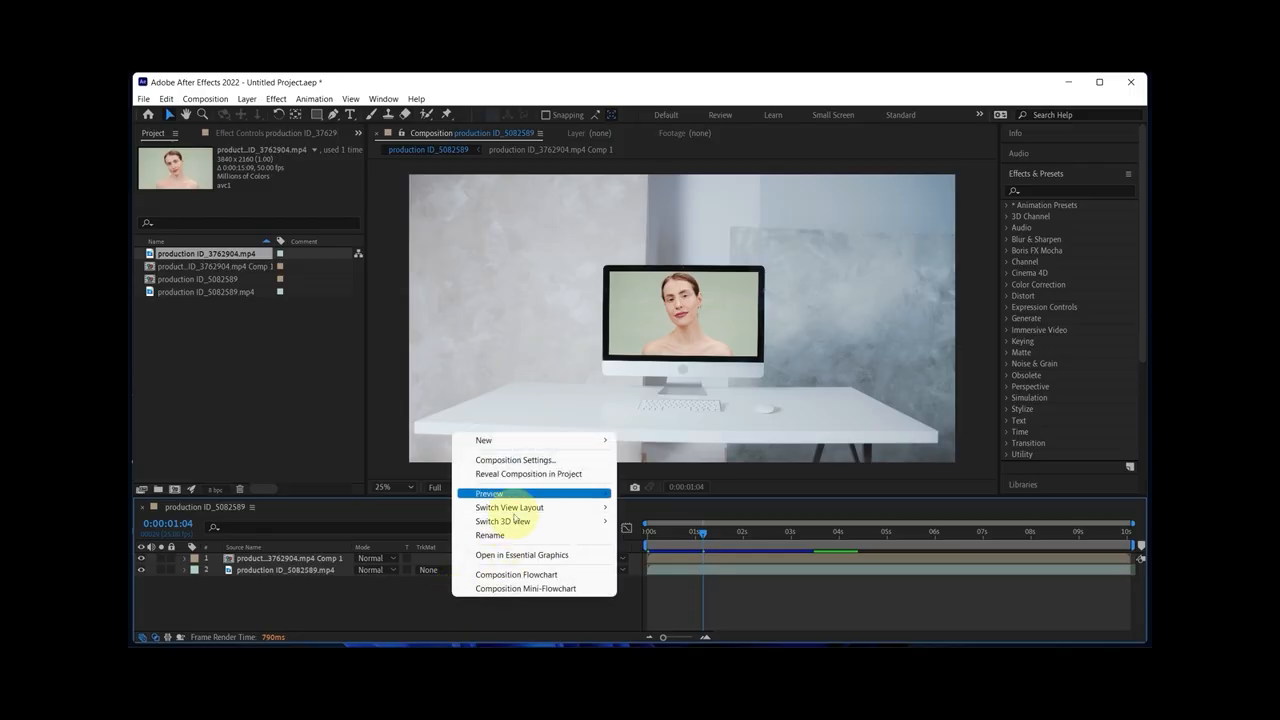
mouse_move(533, 448)
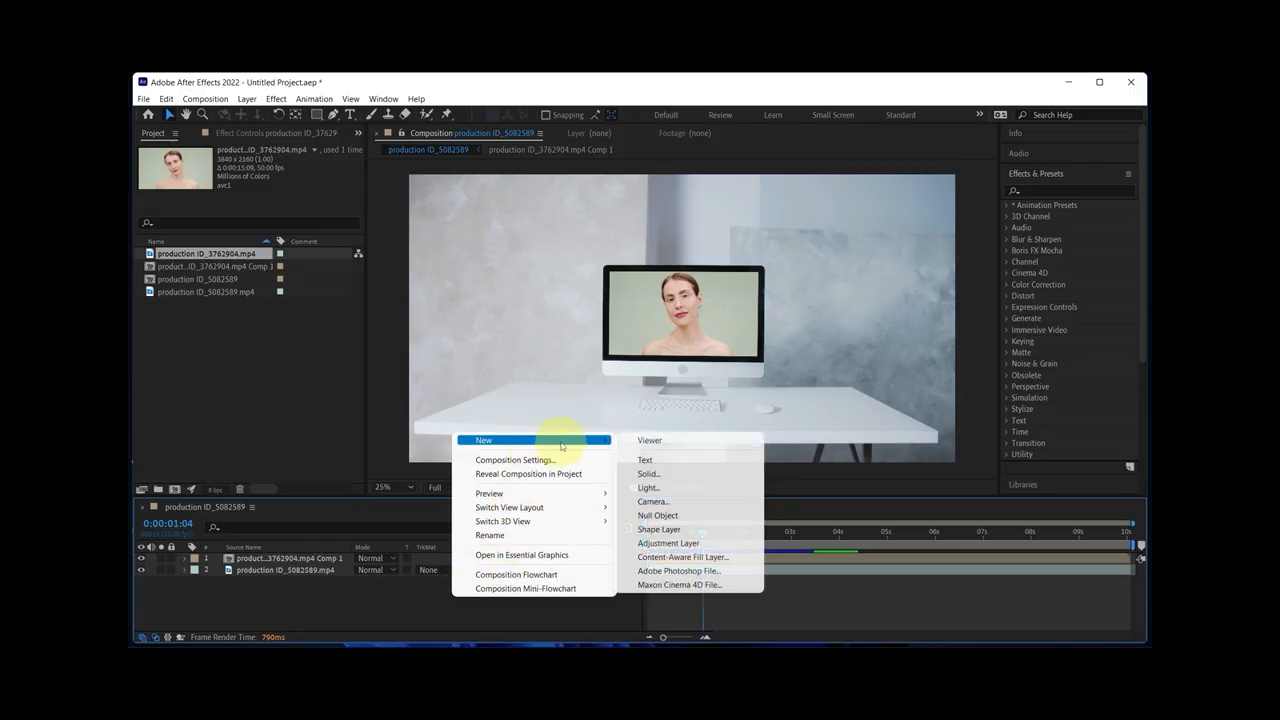
click(700, 515)
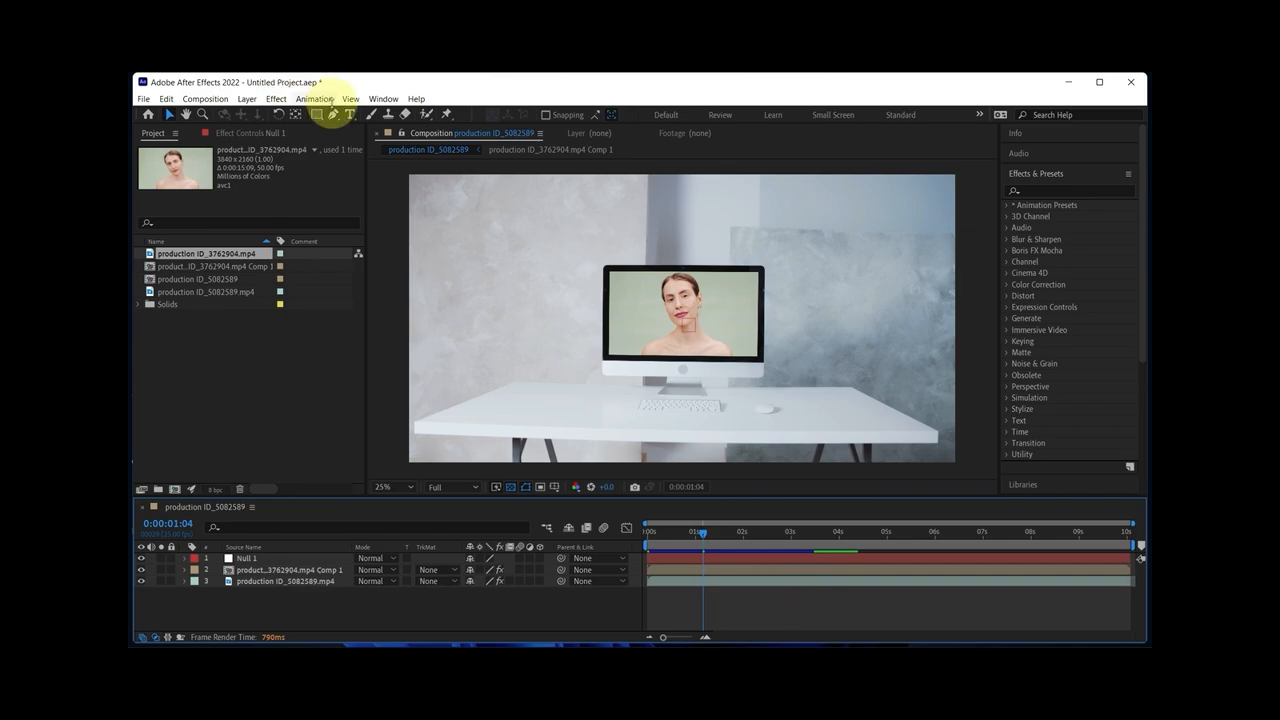
Add a "Skin Care" text layer on the wall beside the monitor
click(350, 114)
click(814, 312)
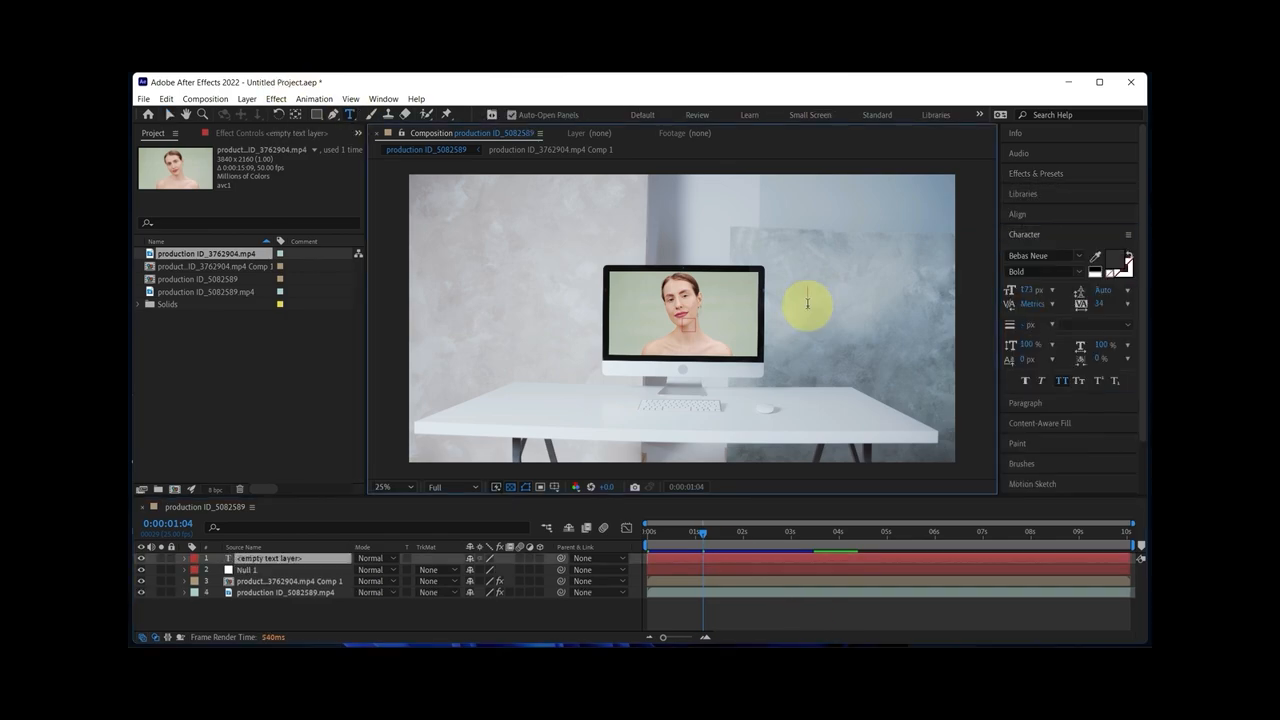
text(Skin Car)
key(BackSpace)
text(are)
click(740, 571)
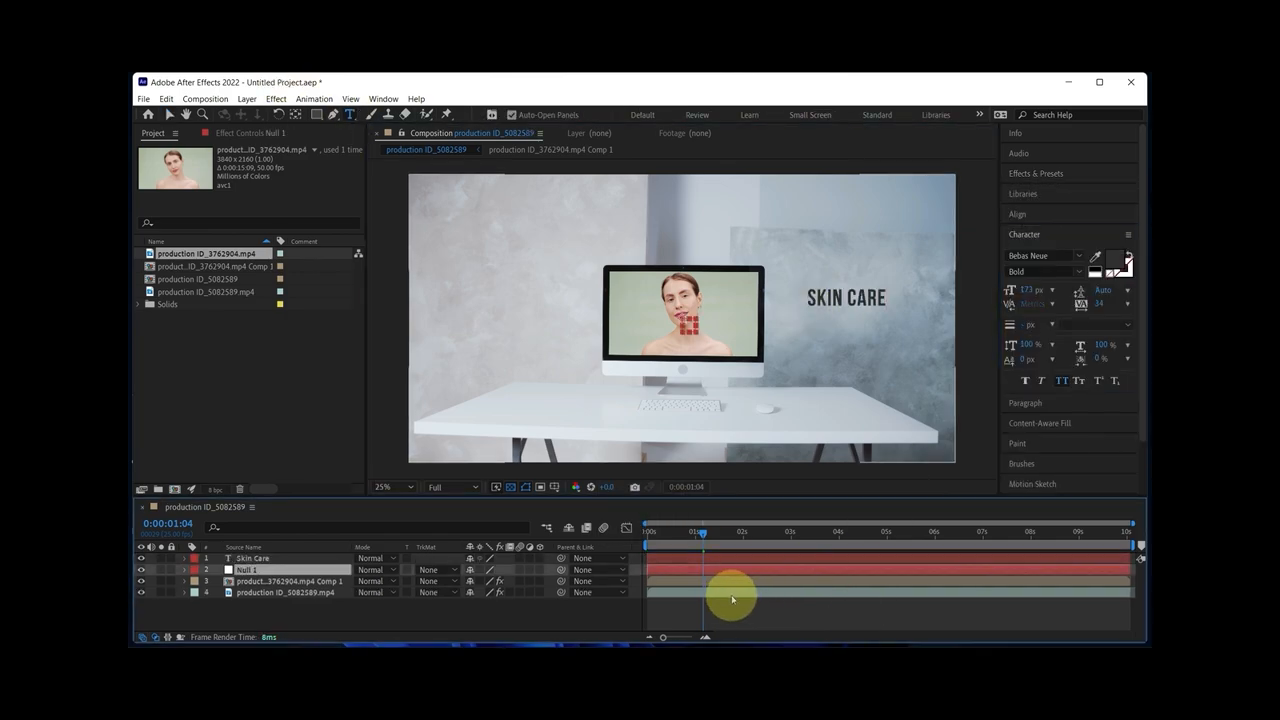
Create track data from Mocha's Layer 1 again in the Mocha AE effect on production ID_5082589.mp4
click(729, 593)
click(230, 133)
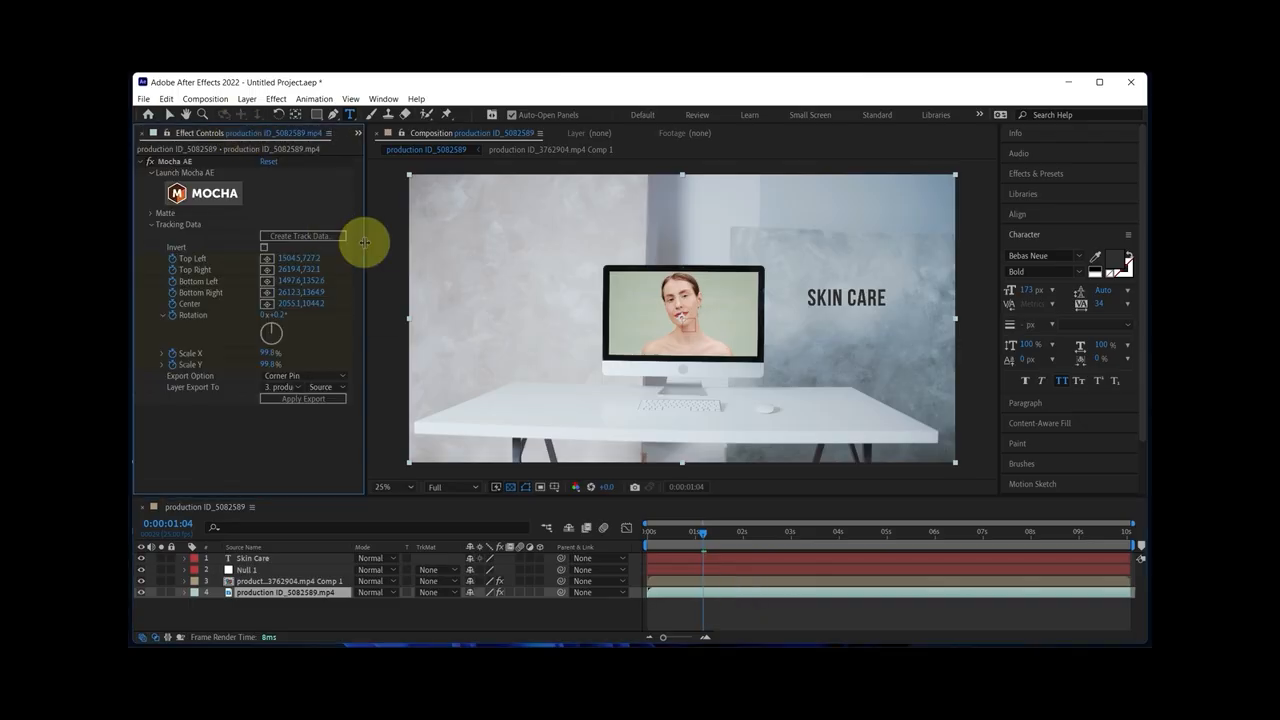
click(296, 240)
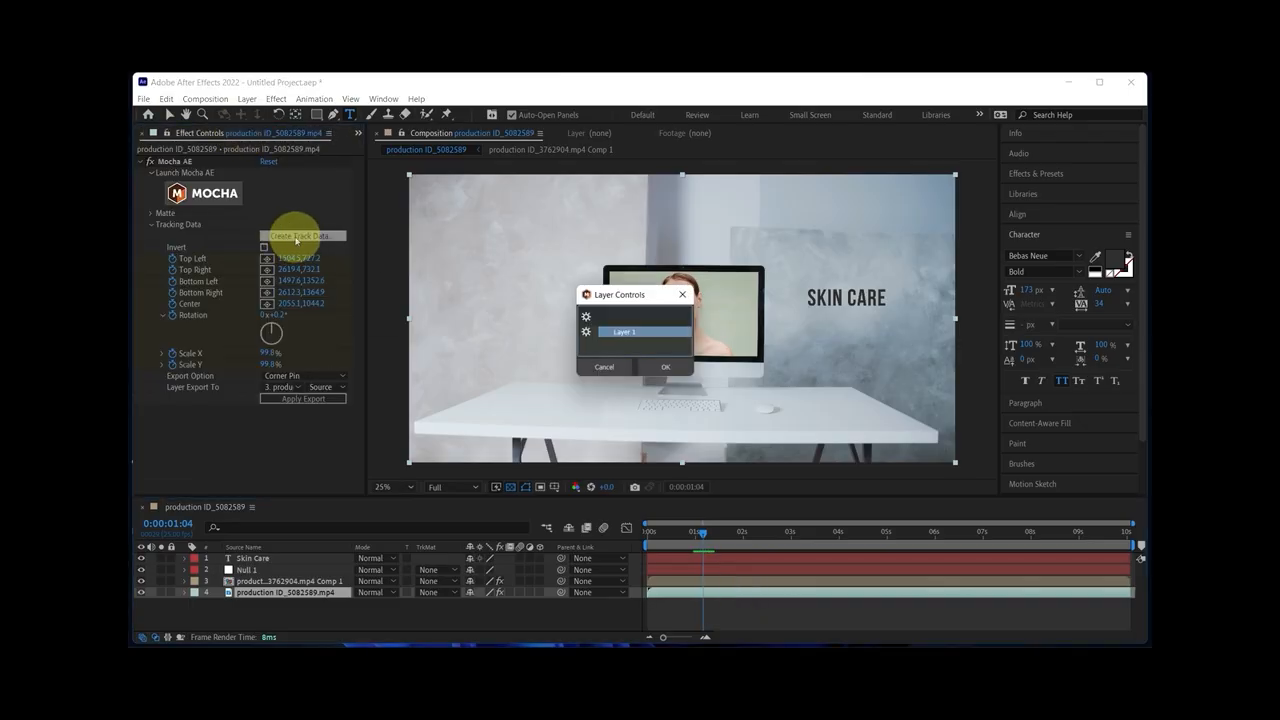
click(668, 368)
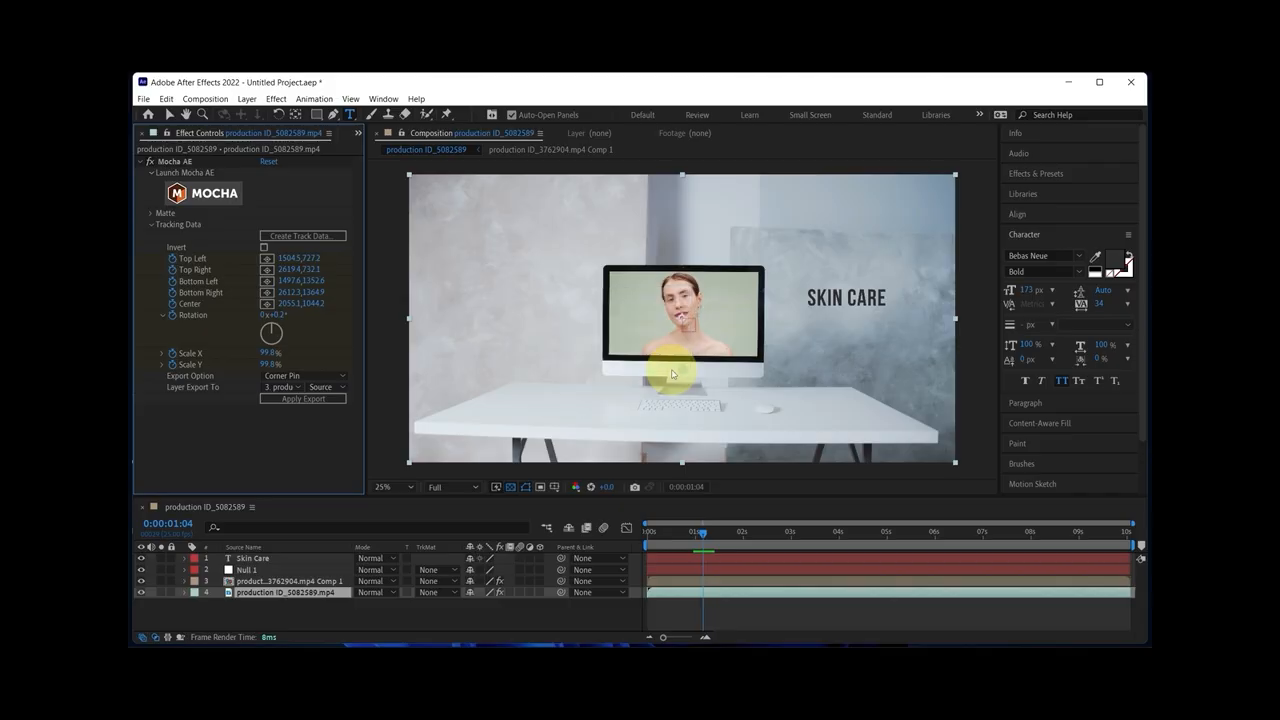
Export the tracking data as Transform to the Null 1 layer
click(298, 376)
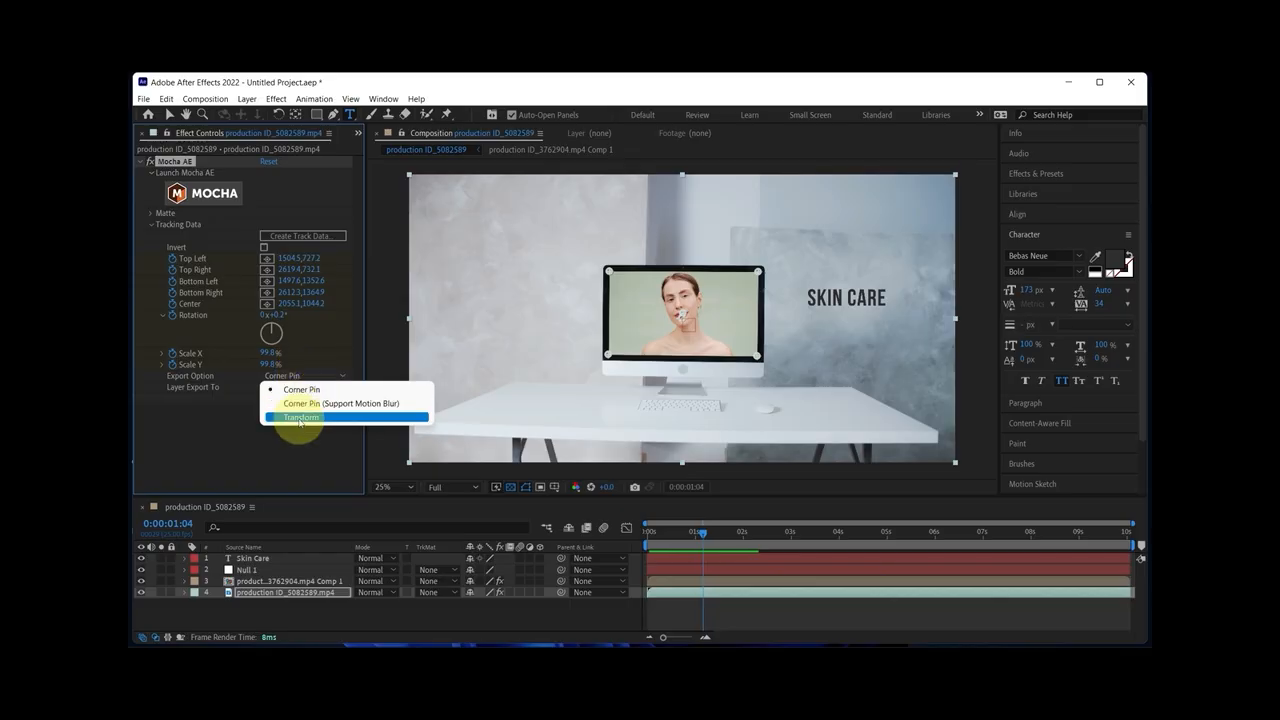
click(299, 418)
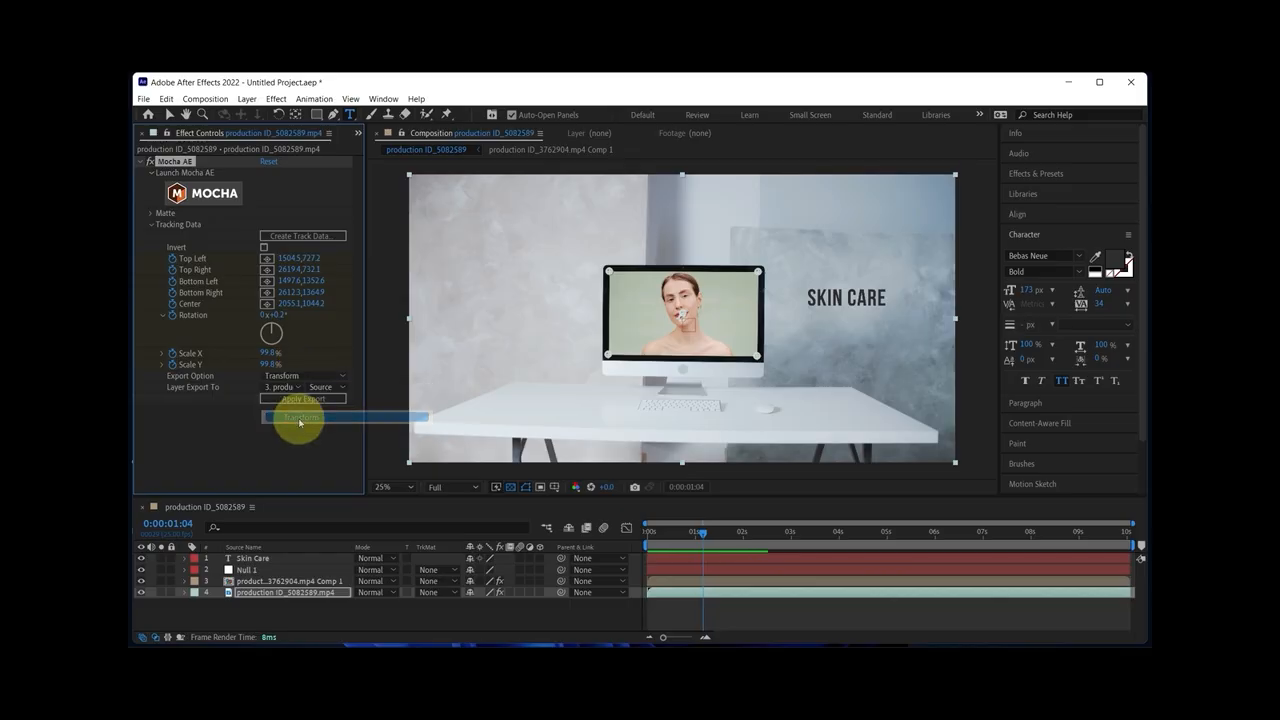
click(280, 387)
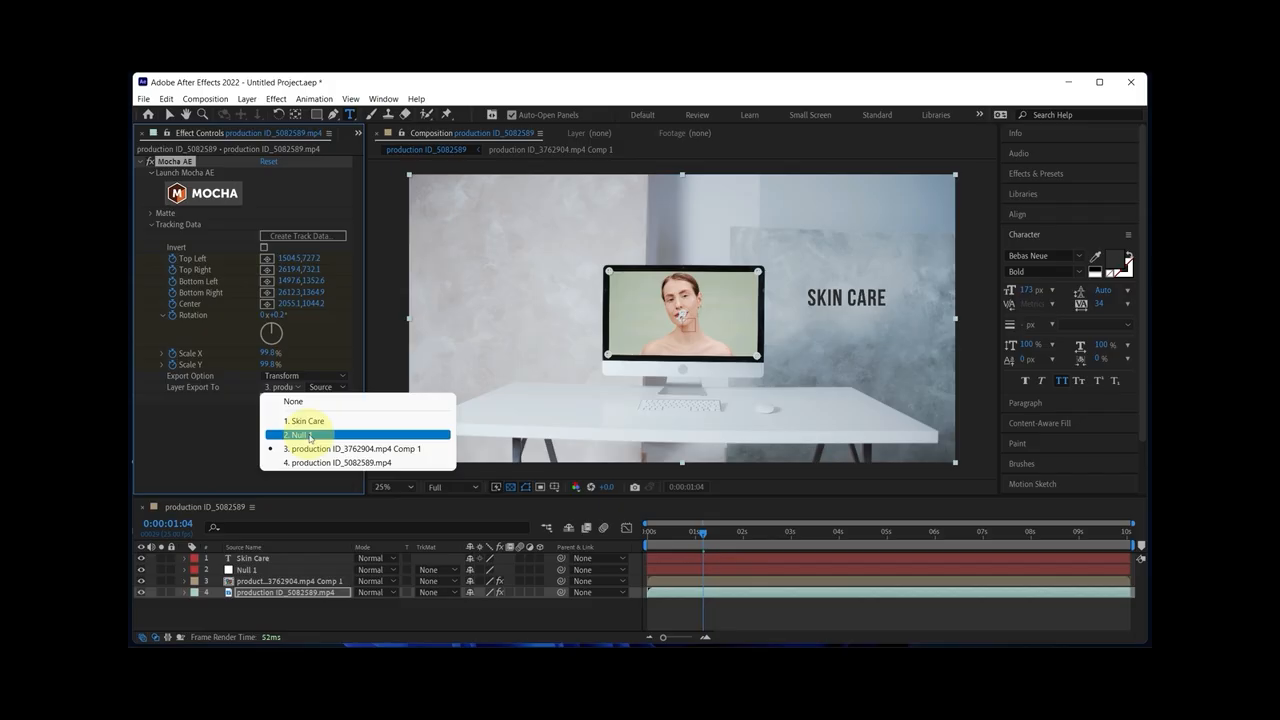
click(310, 435)
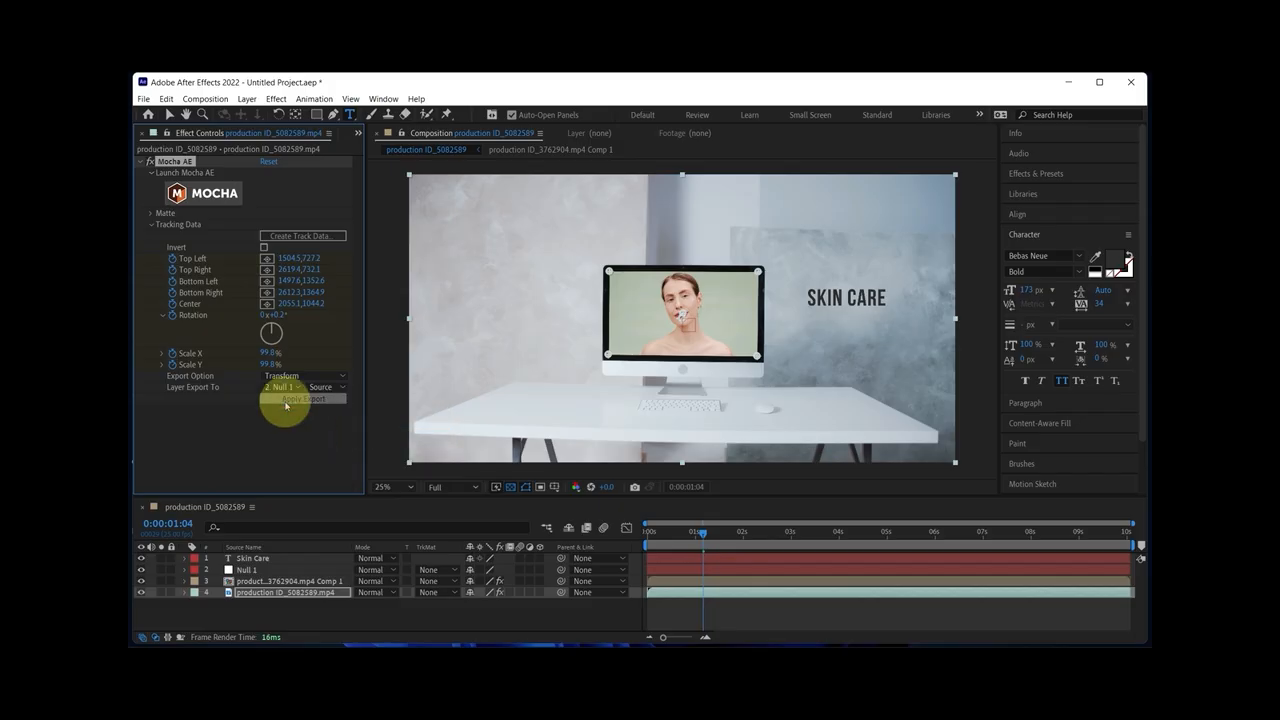
Move the Skin Care text closer to the monitor, to an X position of about 2694, and parent it to Null 1
click(792, 557)
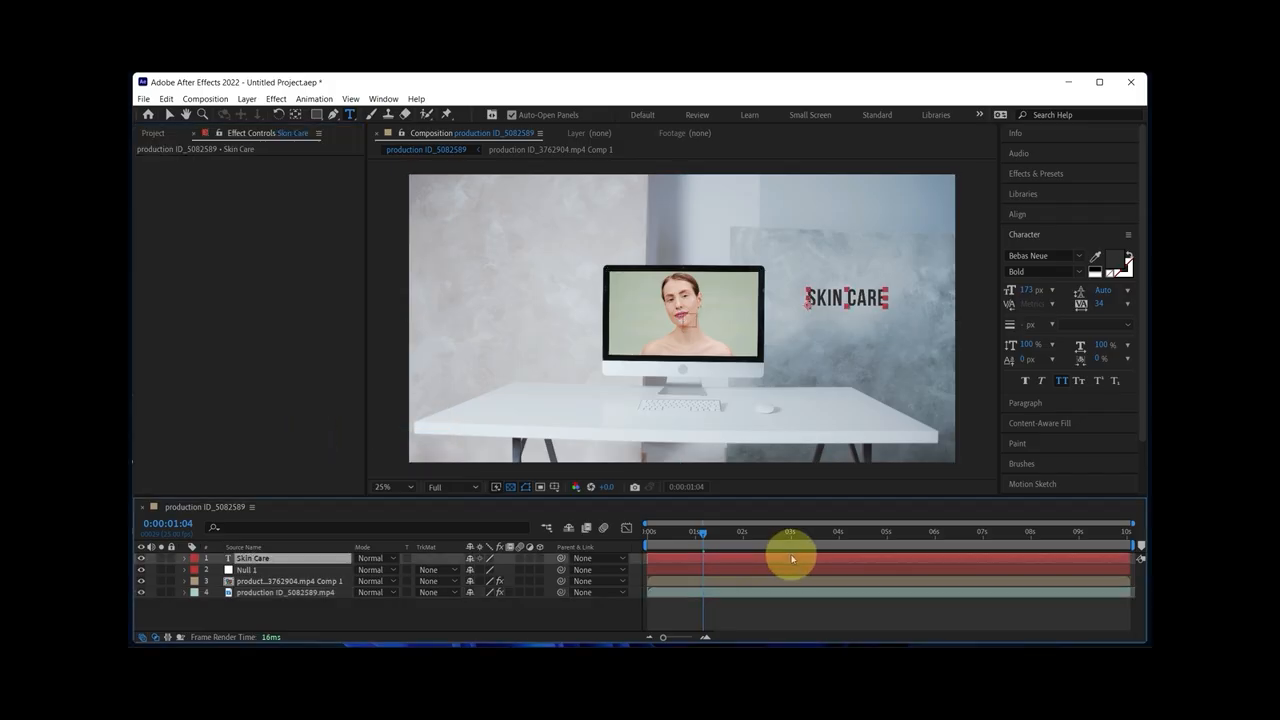
key(t)
key(p)
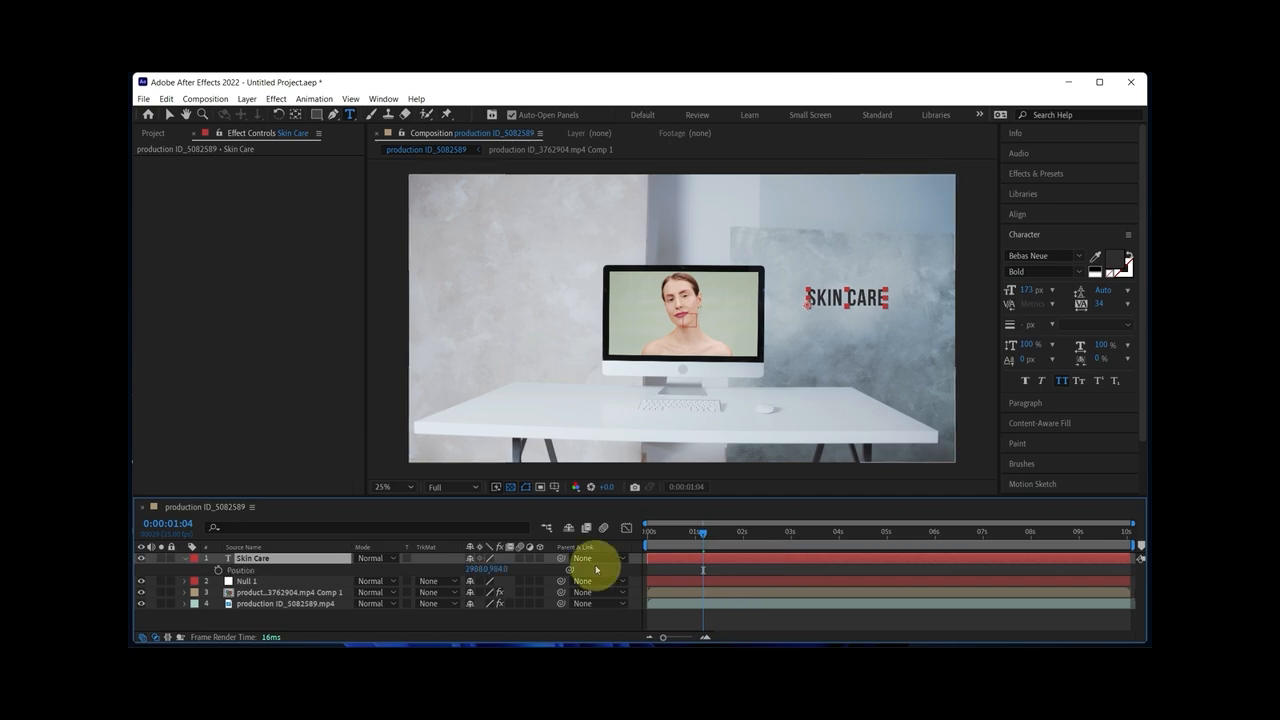
drag(474, 571, 316, 597)
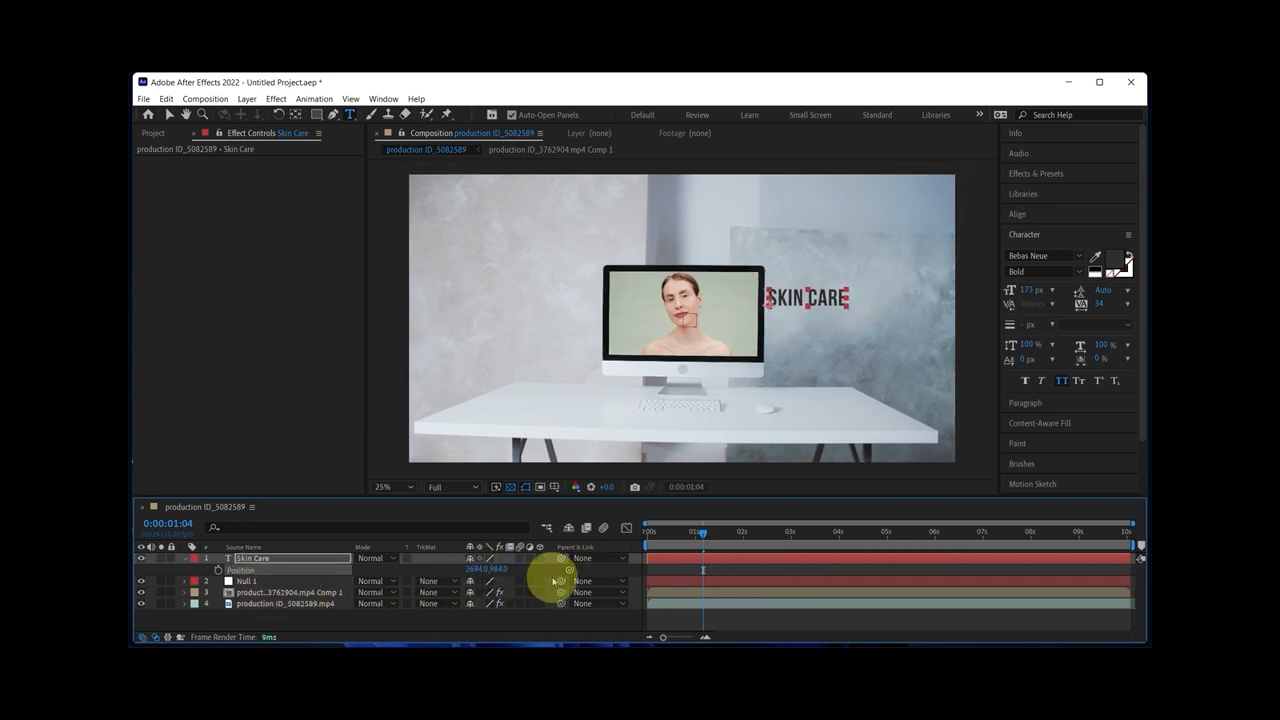
drag(563, 560, 286, 585)
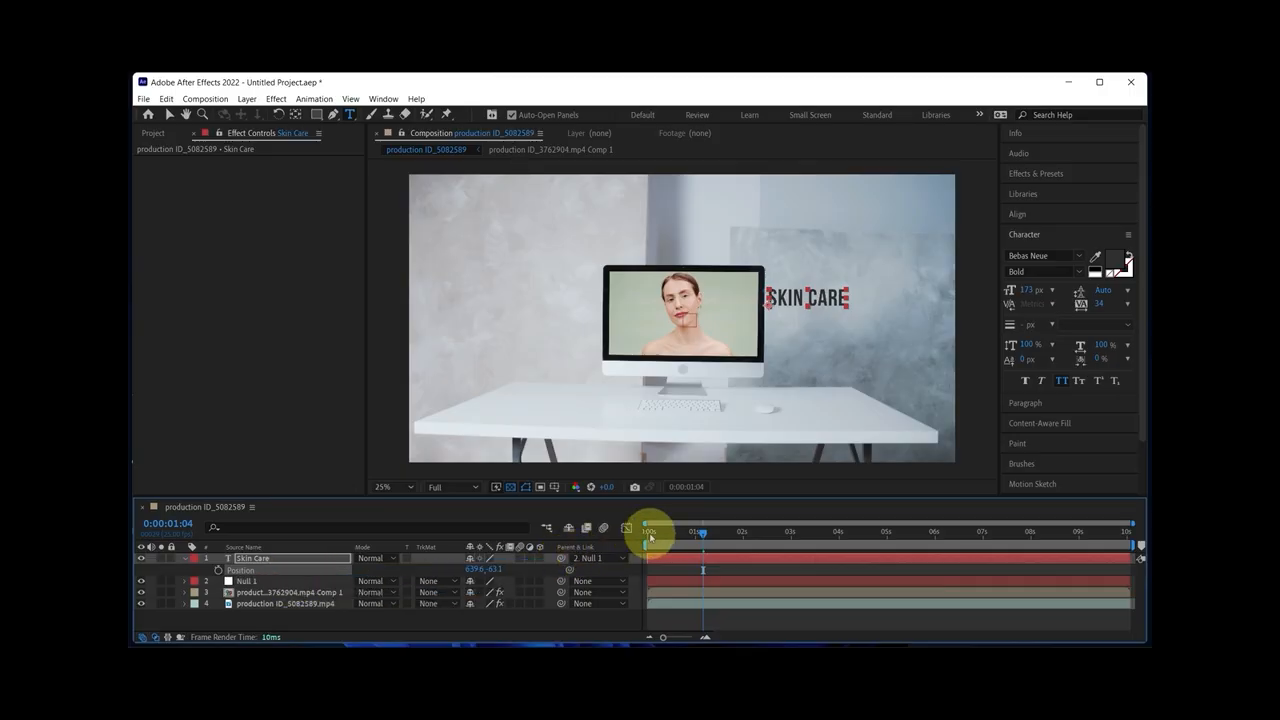
Preview the composition from the start and scrub through it to check that the Skin Care text follows the monitor
click(646, 531)
key(space)
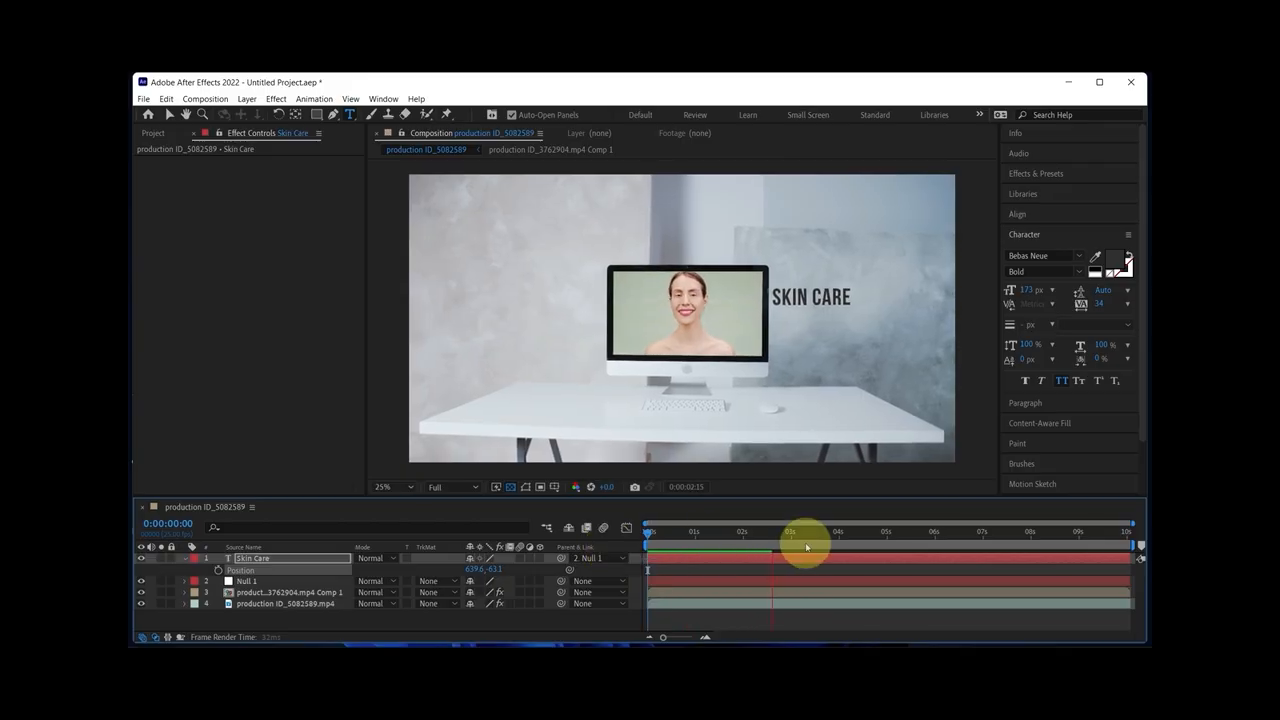
click(846, 533)
drag(848, 538, 1052, 558)
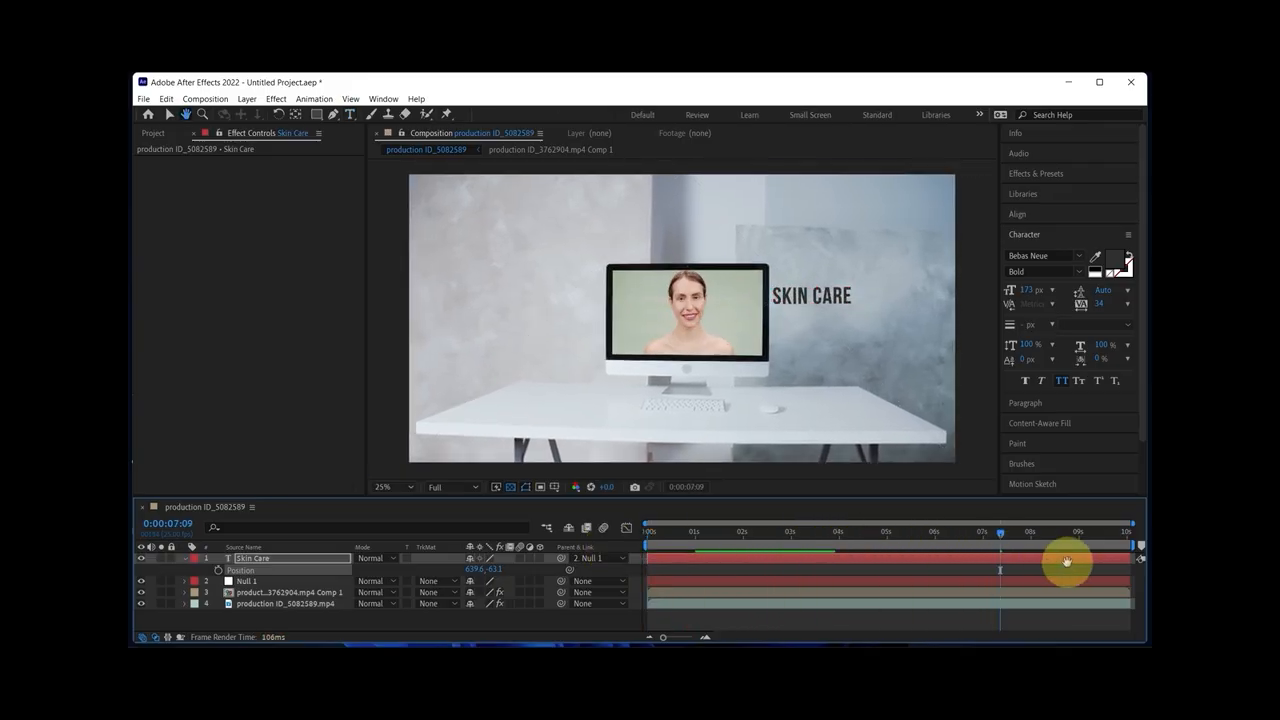
click(912, 613)
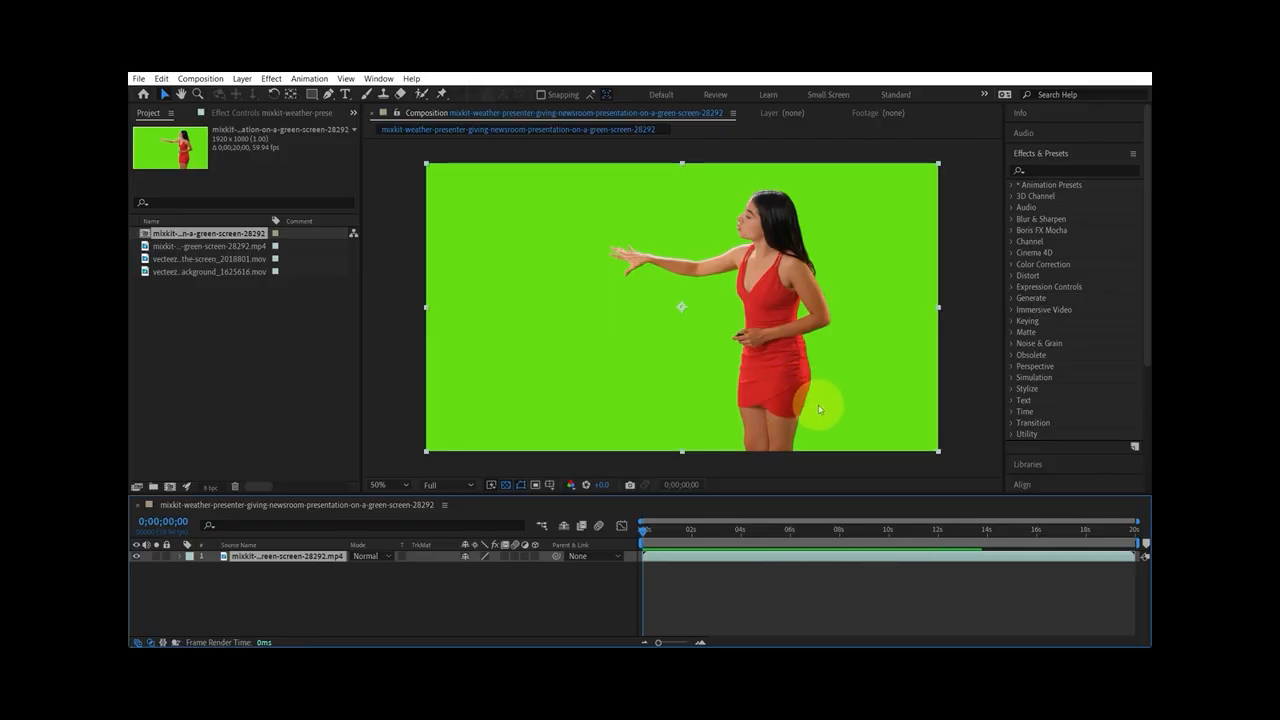
Search the effects for "keylight" and apply Keylight (1.2) to the green-screen weather presenter layer
click(1045, 167)
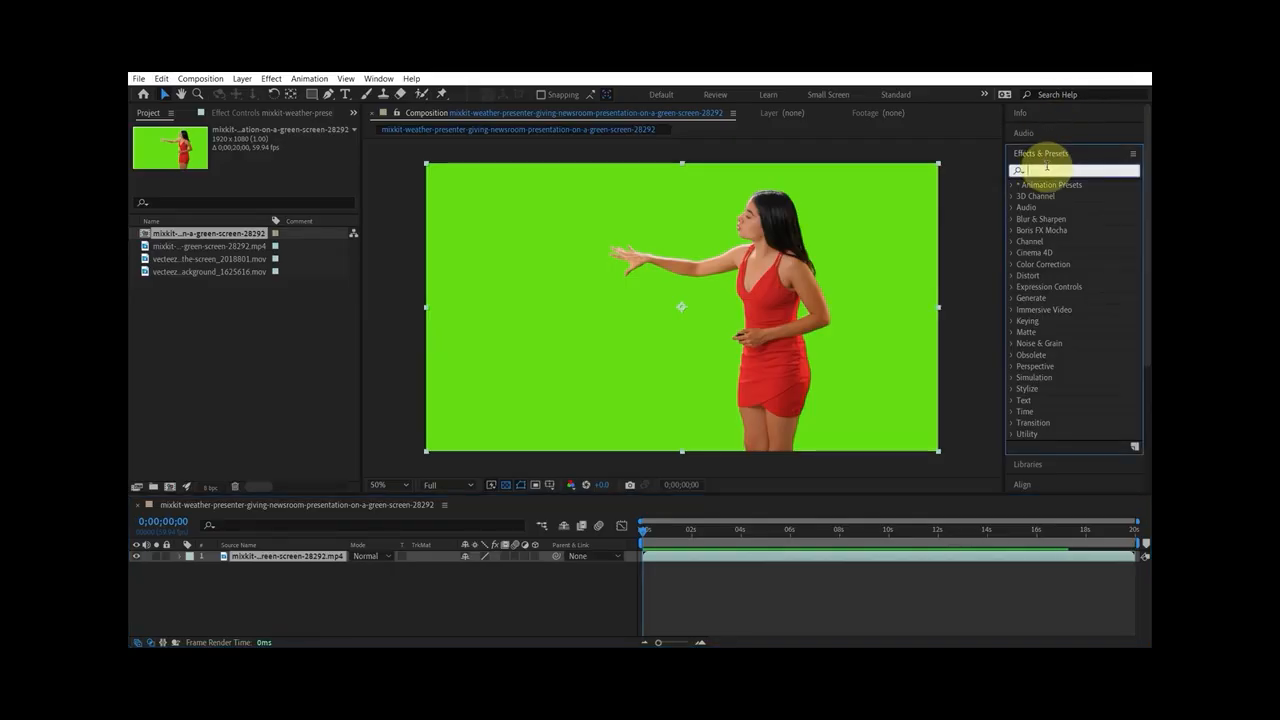
text(keylight)
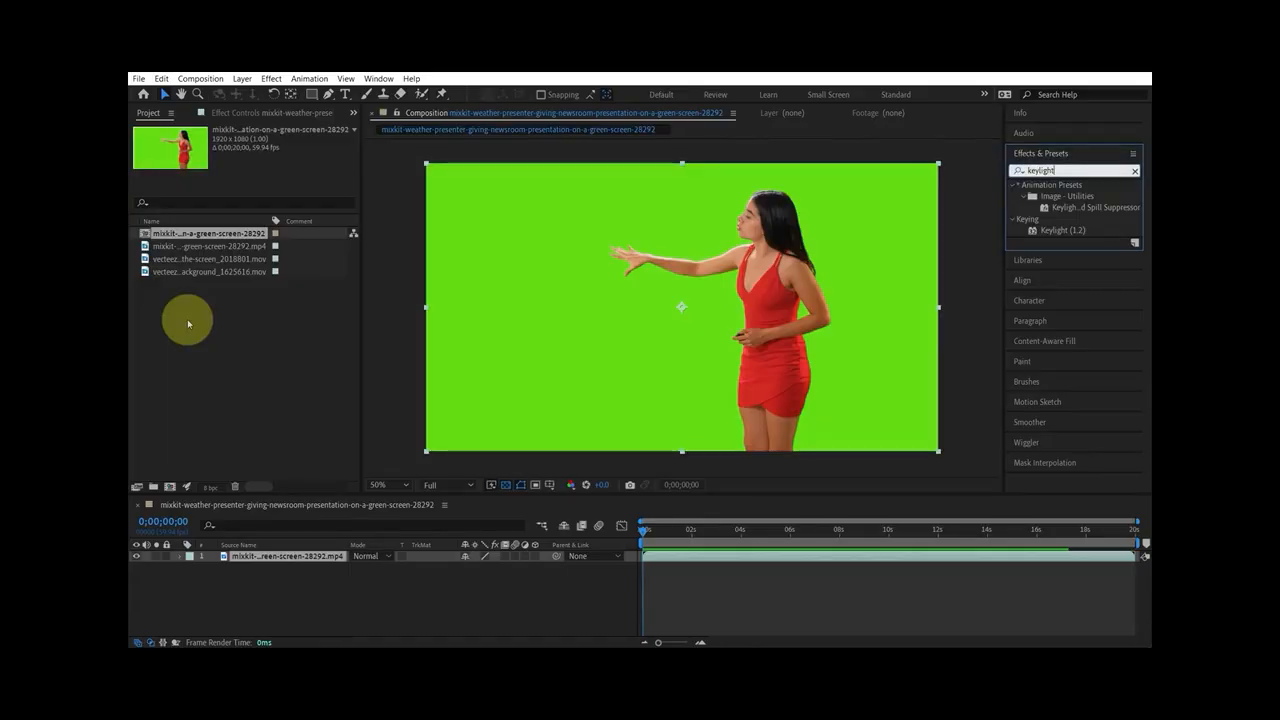
click(1051, 234)
drag(1051, 237, 677, 555)
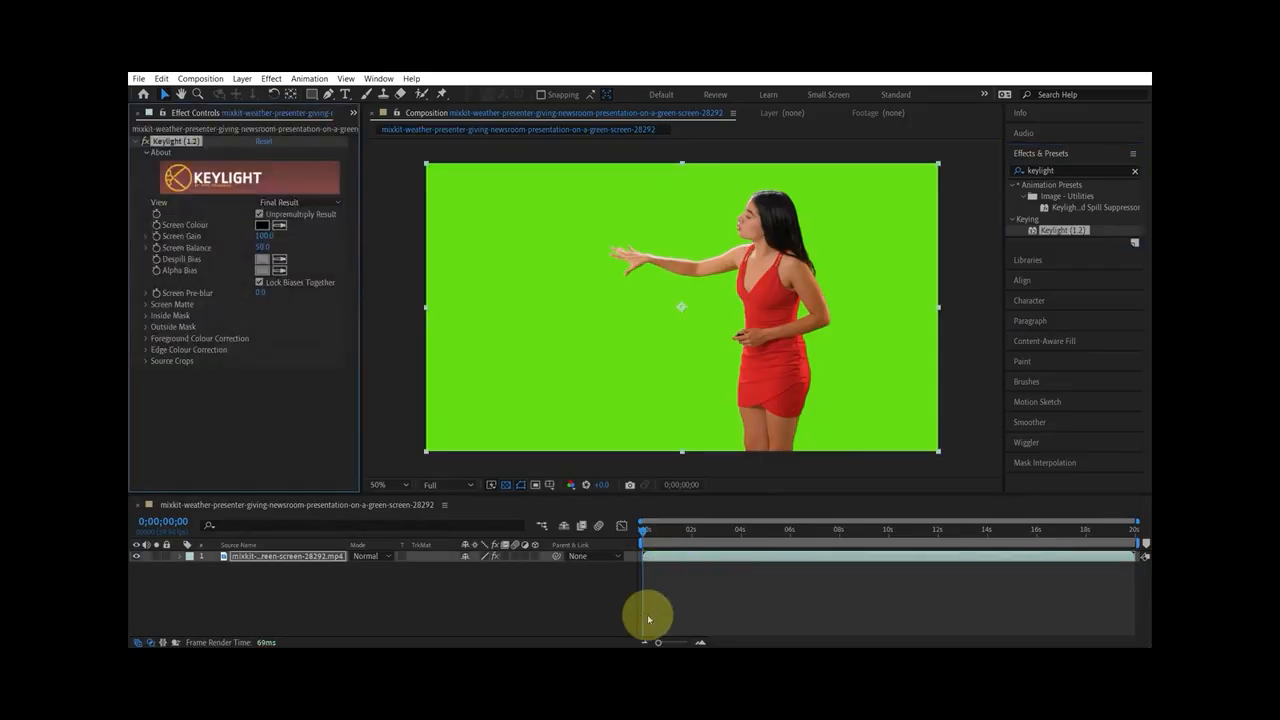
Set Keylight's Screen Colour to the green sampled from the background at the start of the clip
mouse_move(645, 535)
mouse_down()
mouse_move(1130, 530)
mouse_move(640, 534)
mouse_up()
click(282, 225)
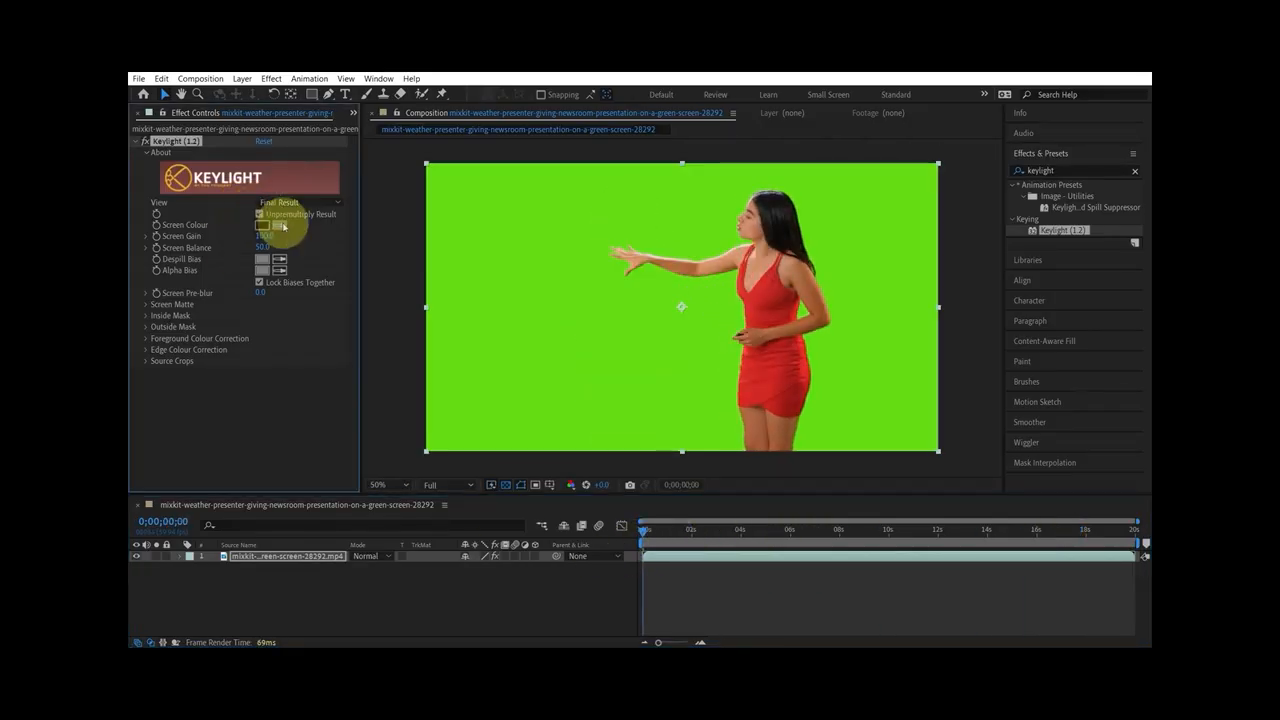
click(518, 227)
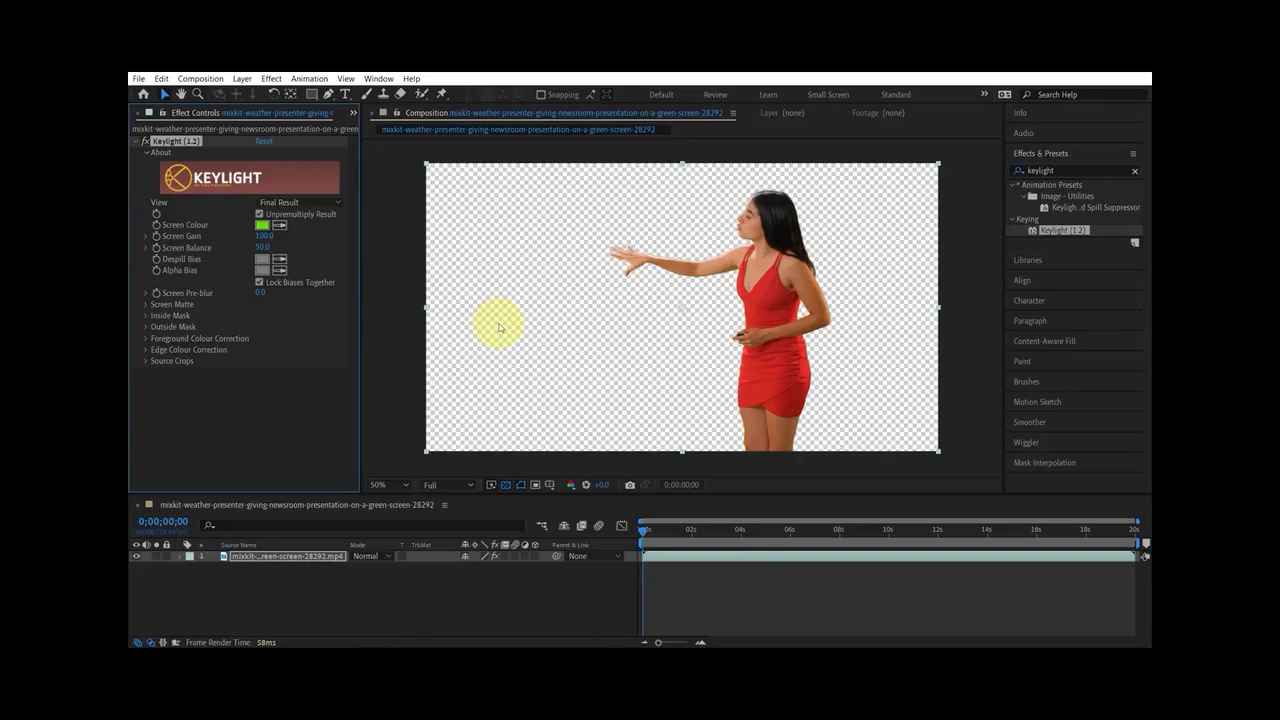
Examine the keyed edges around the presenter's arm, hair and dress at the start of the clip
scroll(766, 265, up, 2)
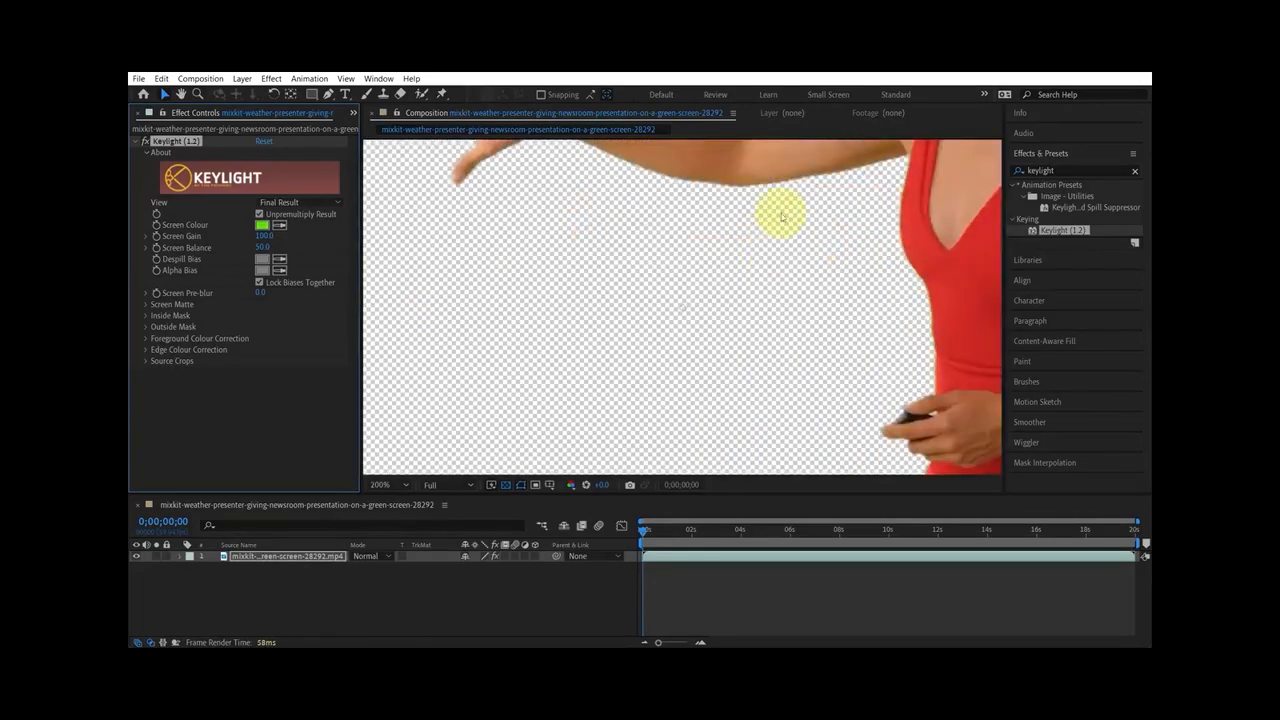
scroll(717, 260, down, 2)
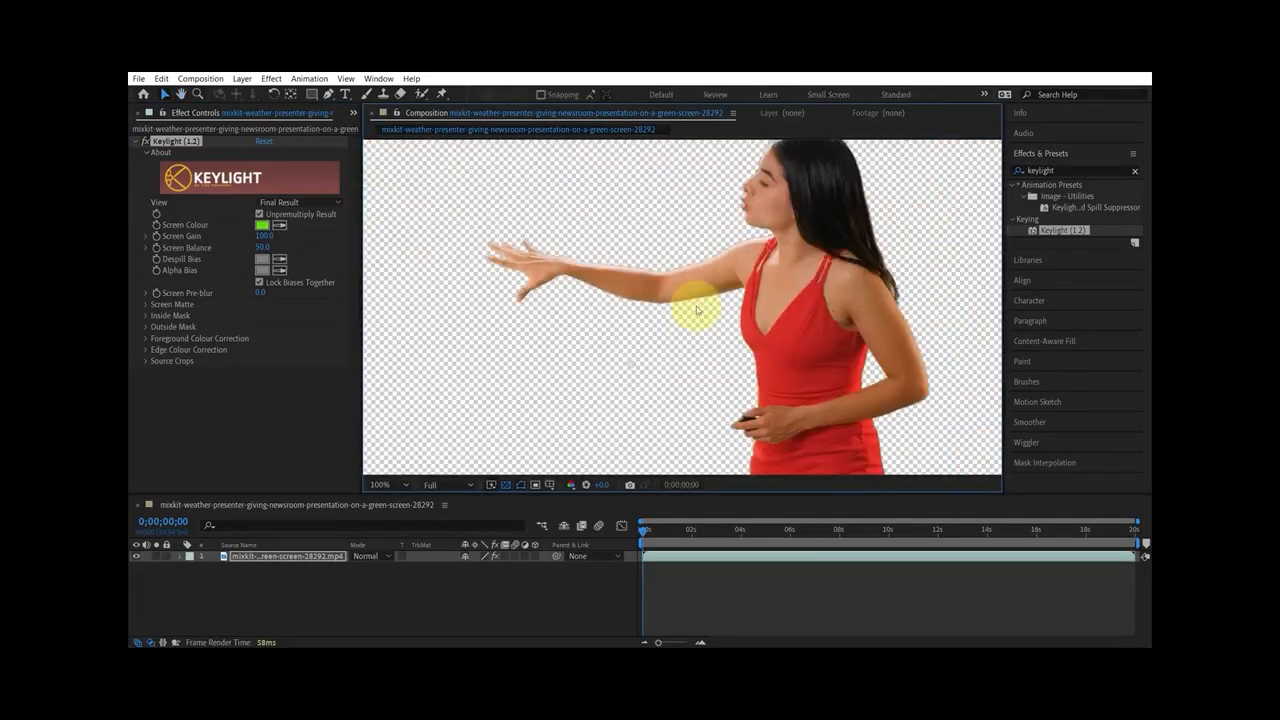
scroll(717, 311, down, 2)
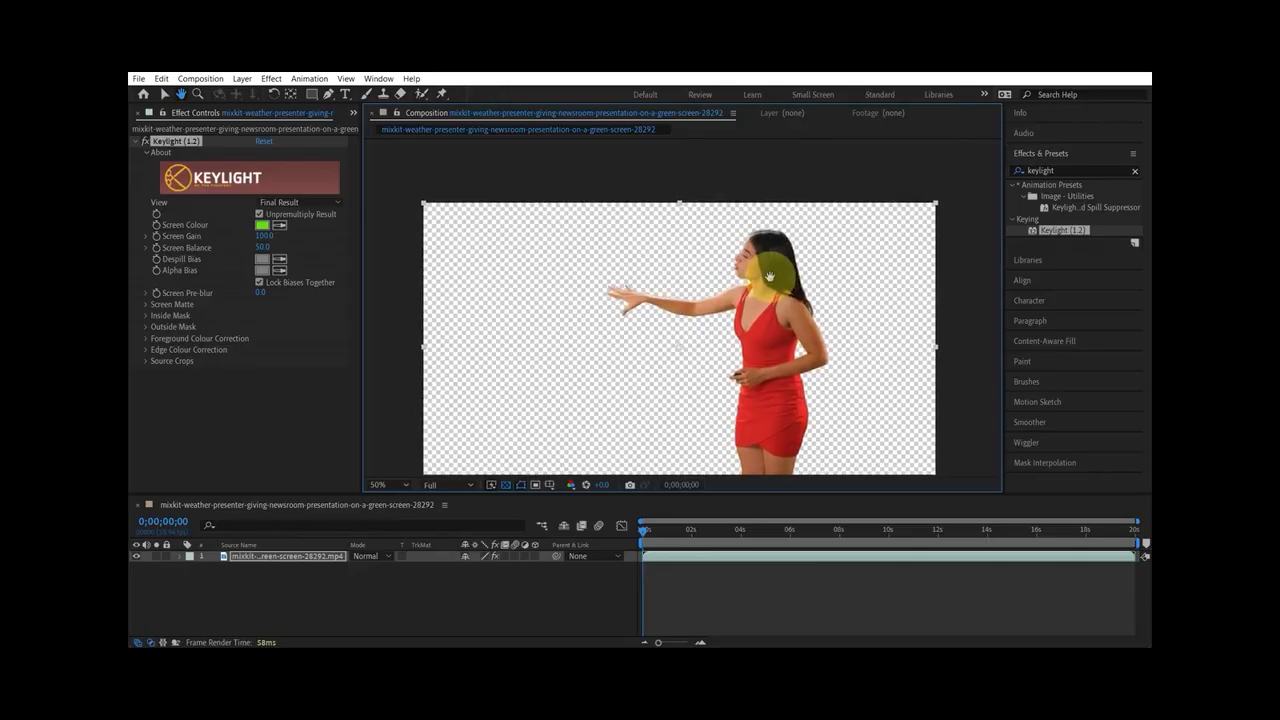
scroll(761, 321, up, 2)
scroll(760, 311, down, 1)
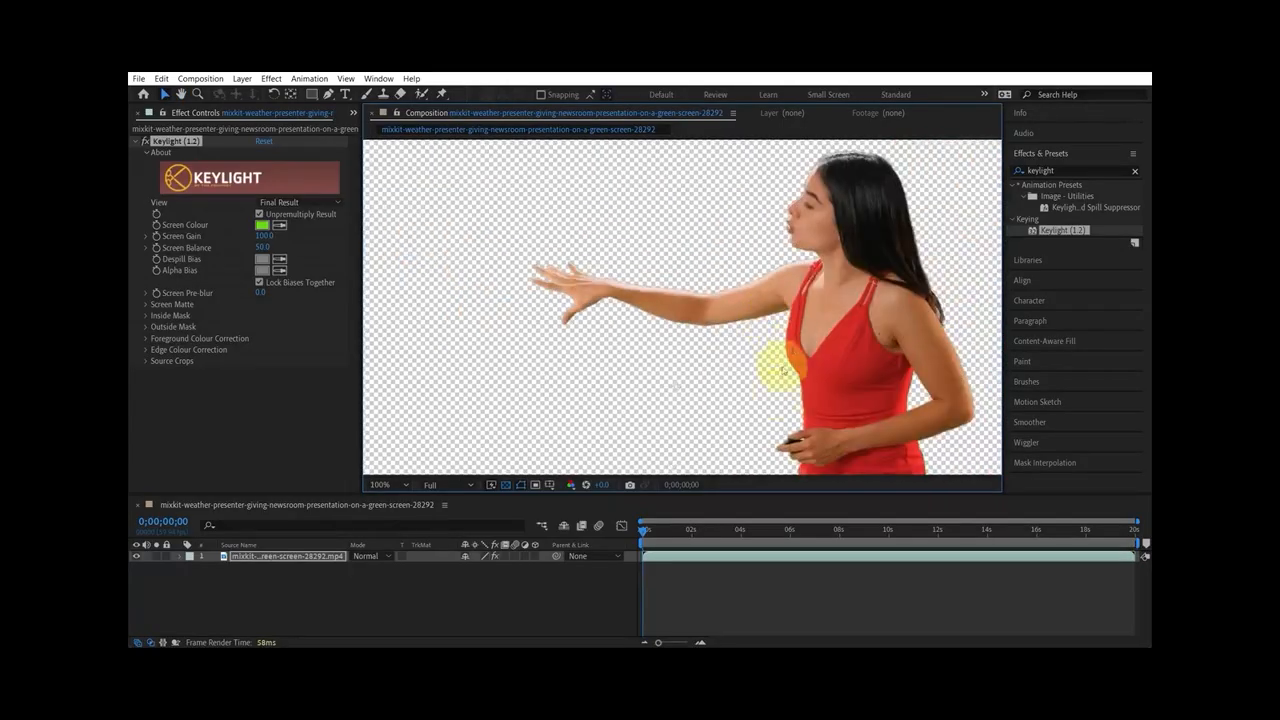
scroll(717, 400, down, 2)
Go to 0;00;12;30 in the clip and examine the keyed edges of the presenter's outstretched arm and hand up close
drag(649, 529, 971, 500)
scroll(786, 214, up, 4)
click(951, 540)
scroll(743, 351, up, 1)
scroll(743, 351, down, 1)
drag(743, 351, 826, 280)
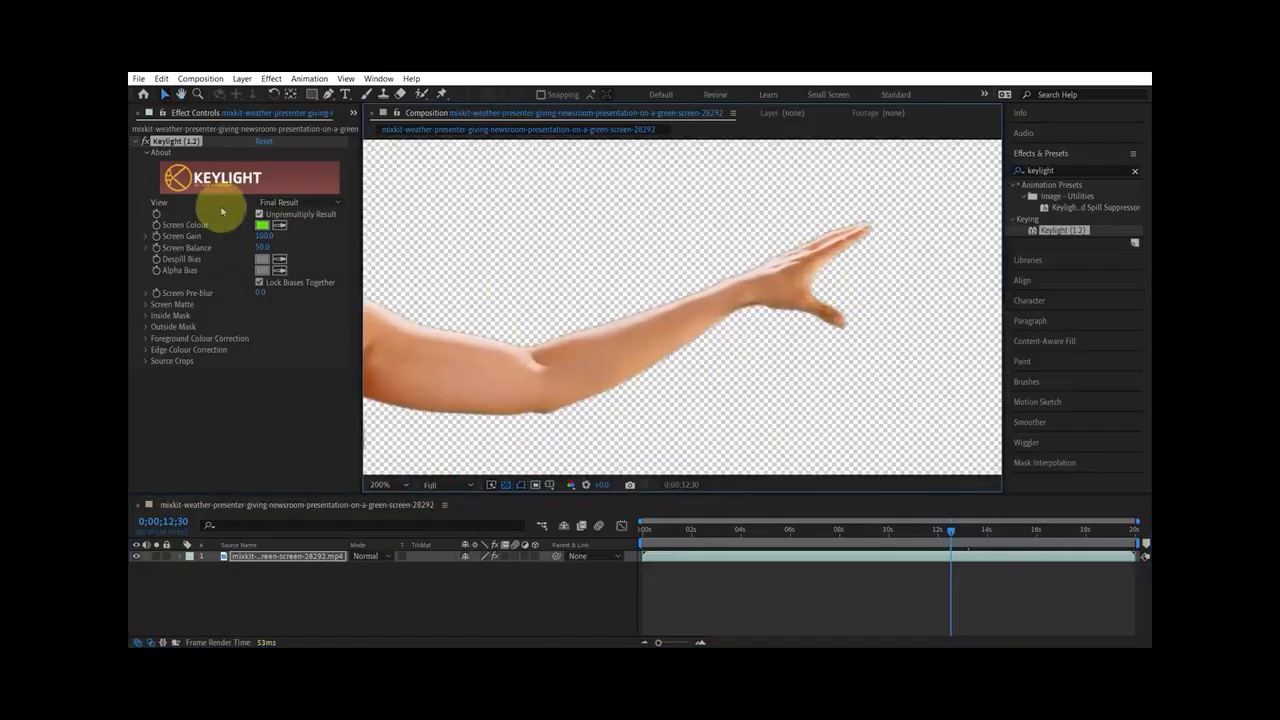
Set Keylight's View to Screen Matte to check the whole black-and-white matte of the presenter
scroll(762, 320, down, 2)
click(309, 204)
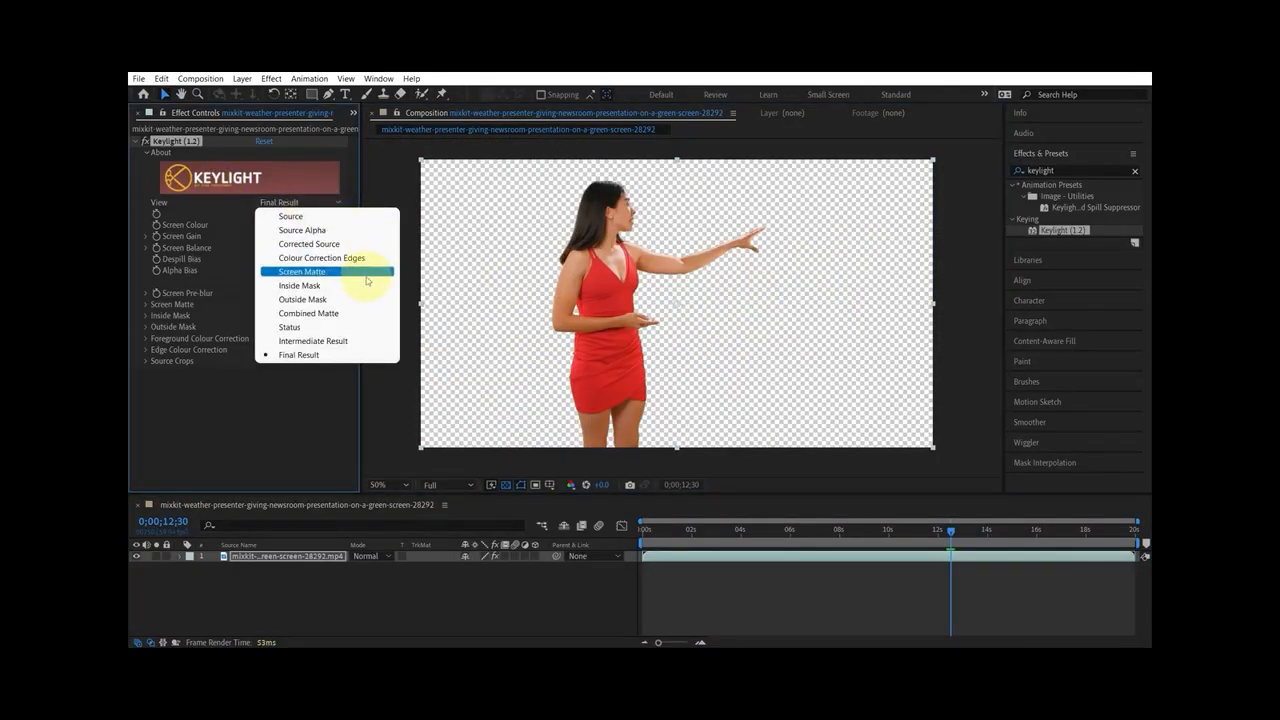
click(366, 276)
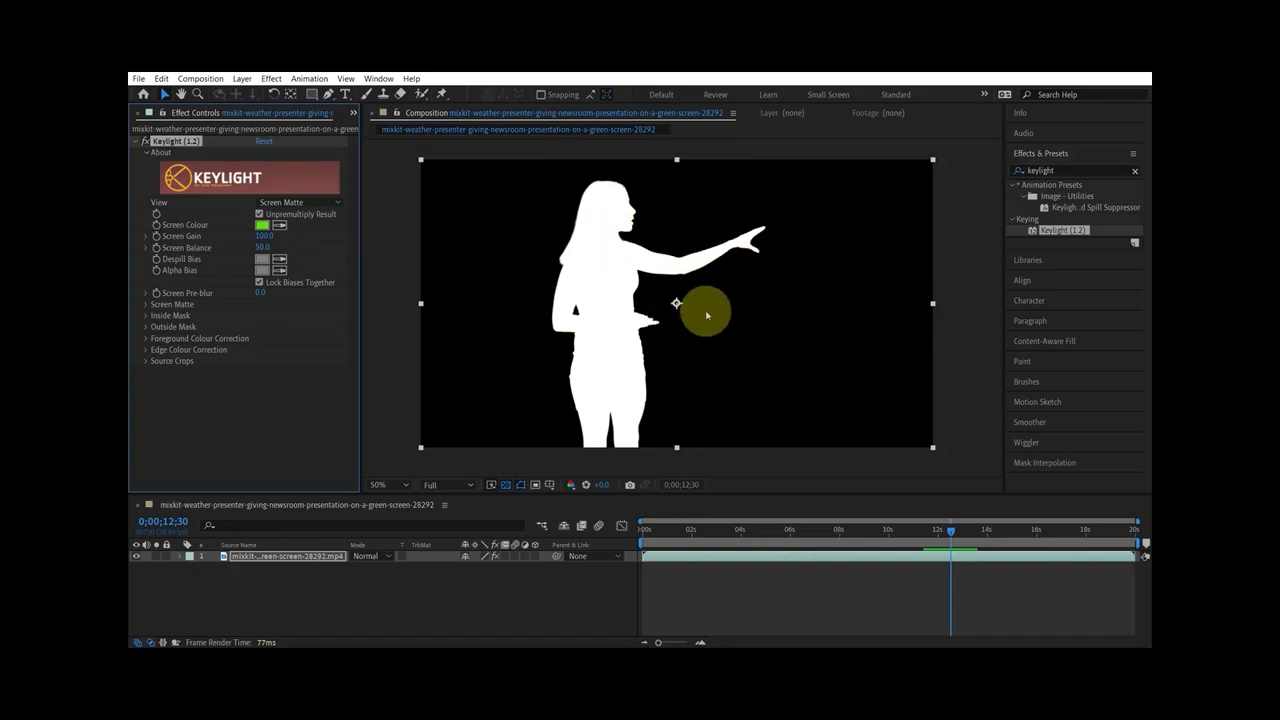
Try a lower Screen Gain on the presenter's matte, then restore it to 100
drag(263, 236, 261, 237)
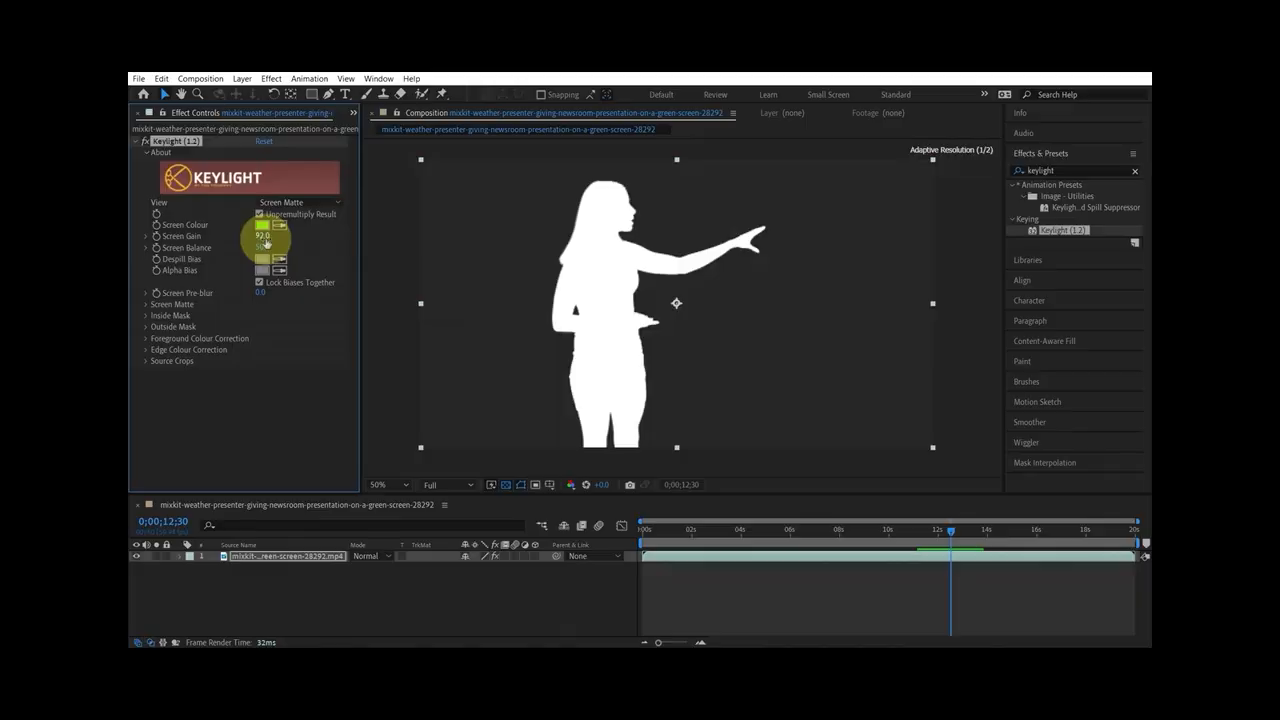
text(100)
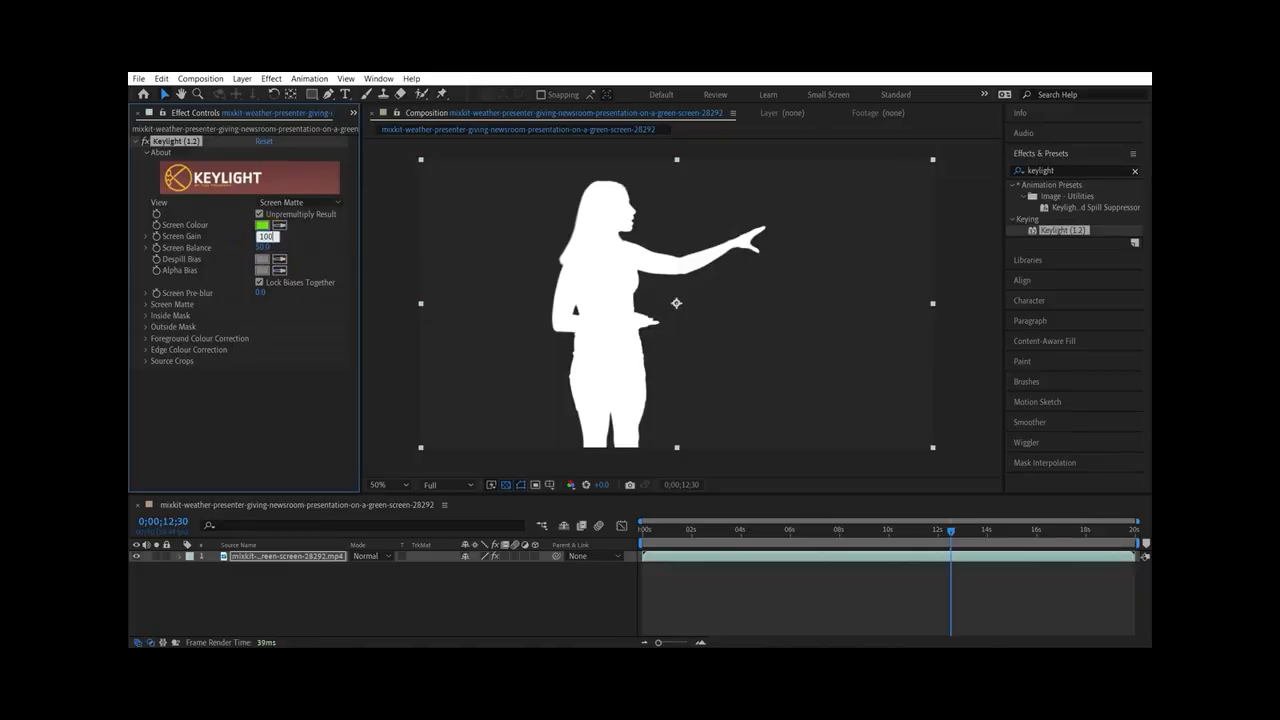
key(Return)
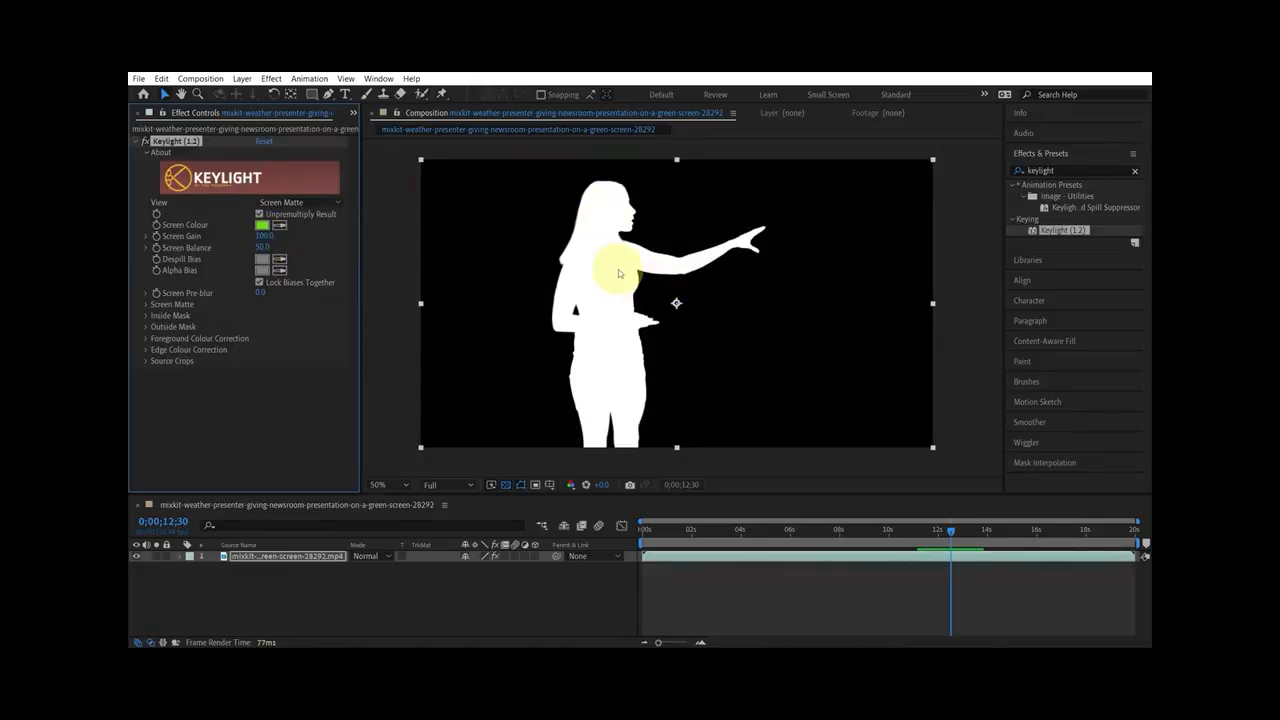
Set Keylight's View back to Final Result and examine the edges of the presenter's dress and arm up close
scroll(619, 273, up, 1)
scroll(619, 273, down, 1)
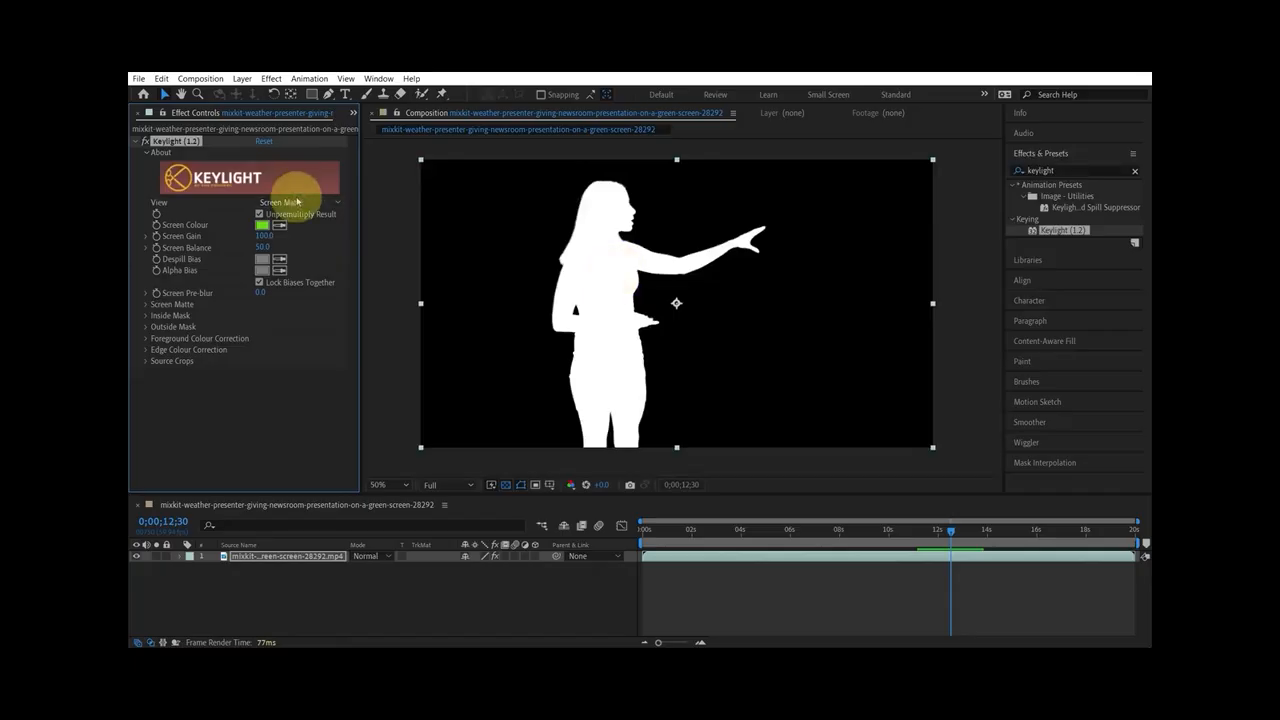
click(292, 202)
click(315, 356)
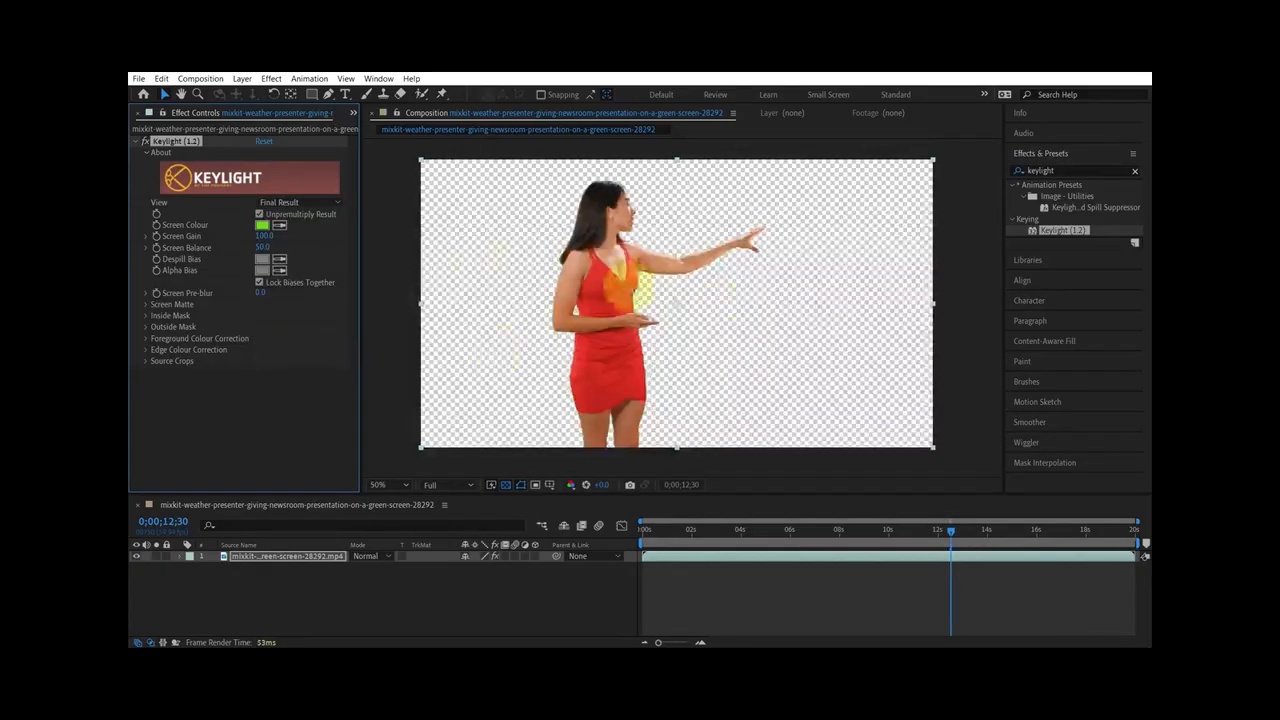
scroll(660, 289, up, 1)
scroll(660, 289, up, 2)
drag(623, 251, 794, 378)
mouse_move(650, 298)
mouse_down()
mouse_move(690, 327)
mouse_move(750, 318)
mouse_up()
scroll(853, 281, down, 1)
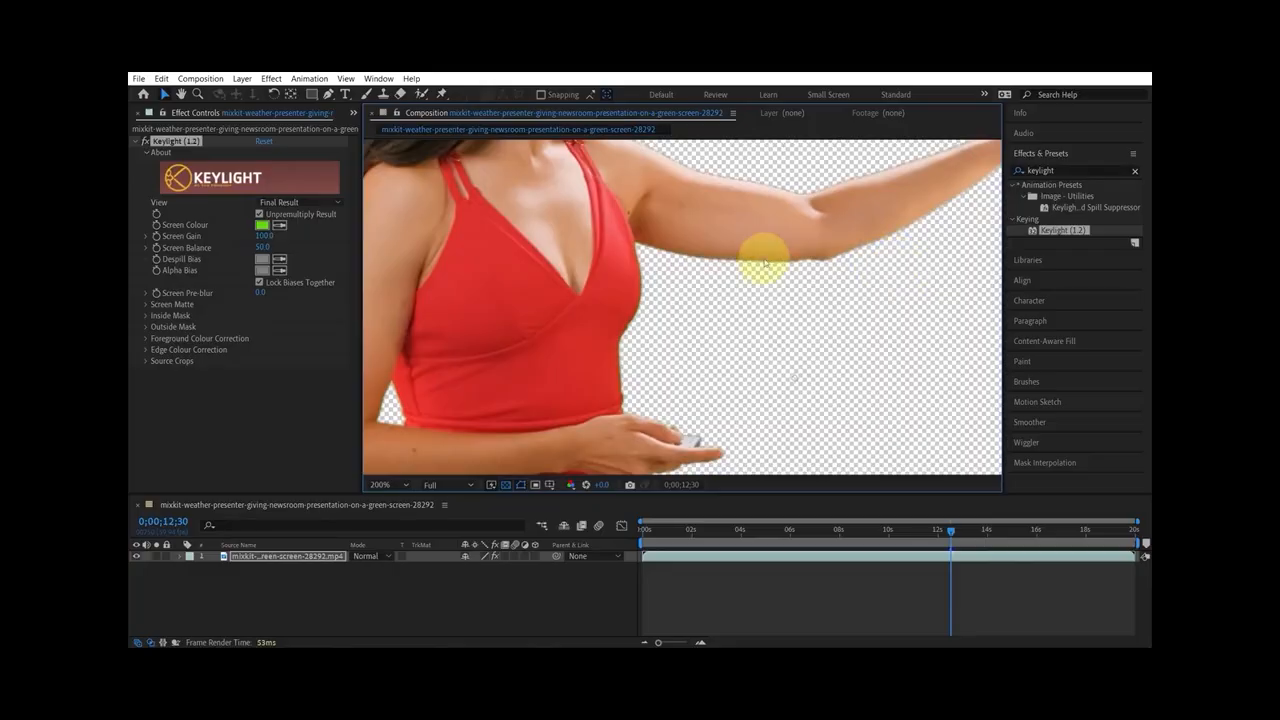
Find the Advanced Spill Suppressor effect by searching for "advanced" and apply it to the green-screen presenter layer
scroll(632, 286, up, 1)
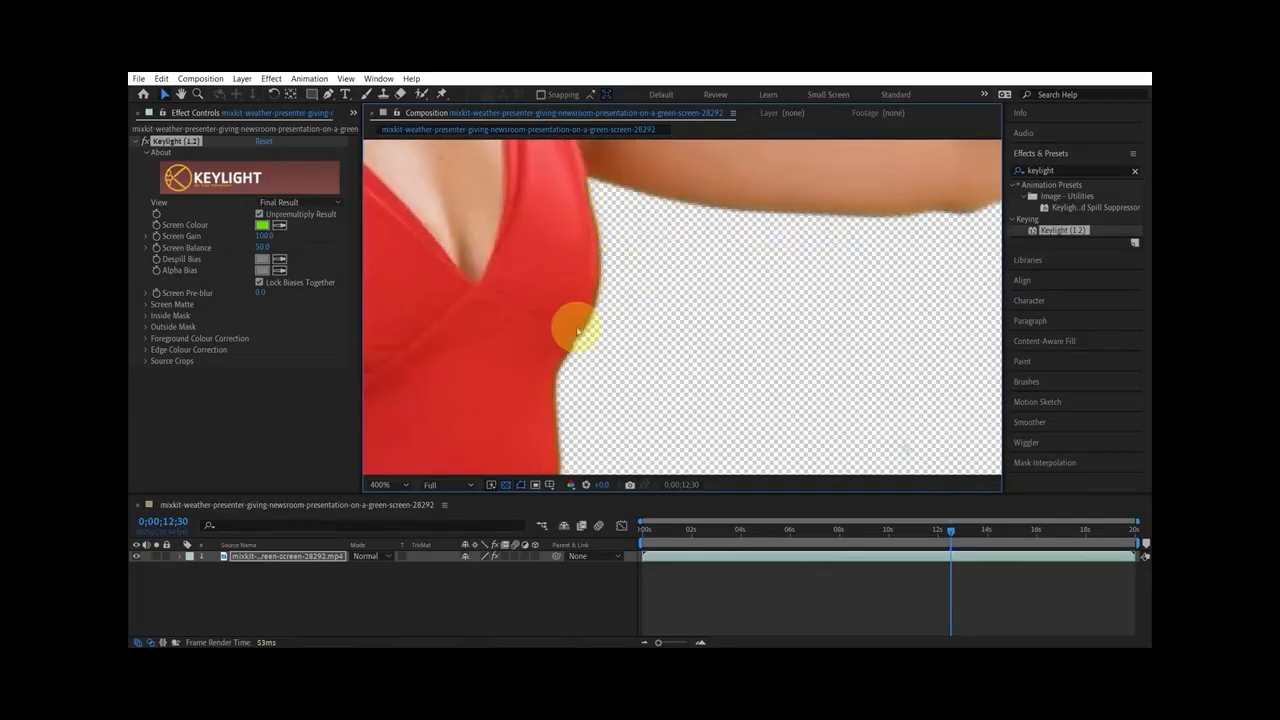
scroll(564, 333, down, 6)
drag(628, 297, 571, 280)
click(1071, 171)
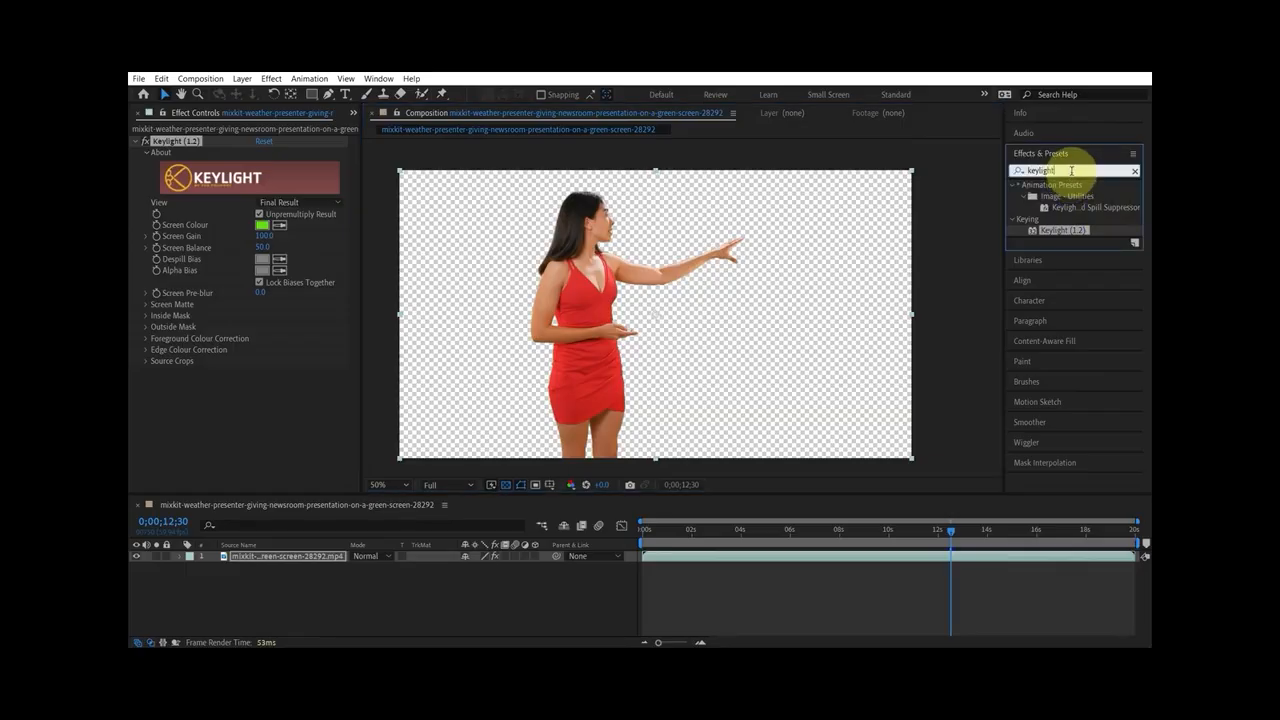
double_click(1071, 171)
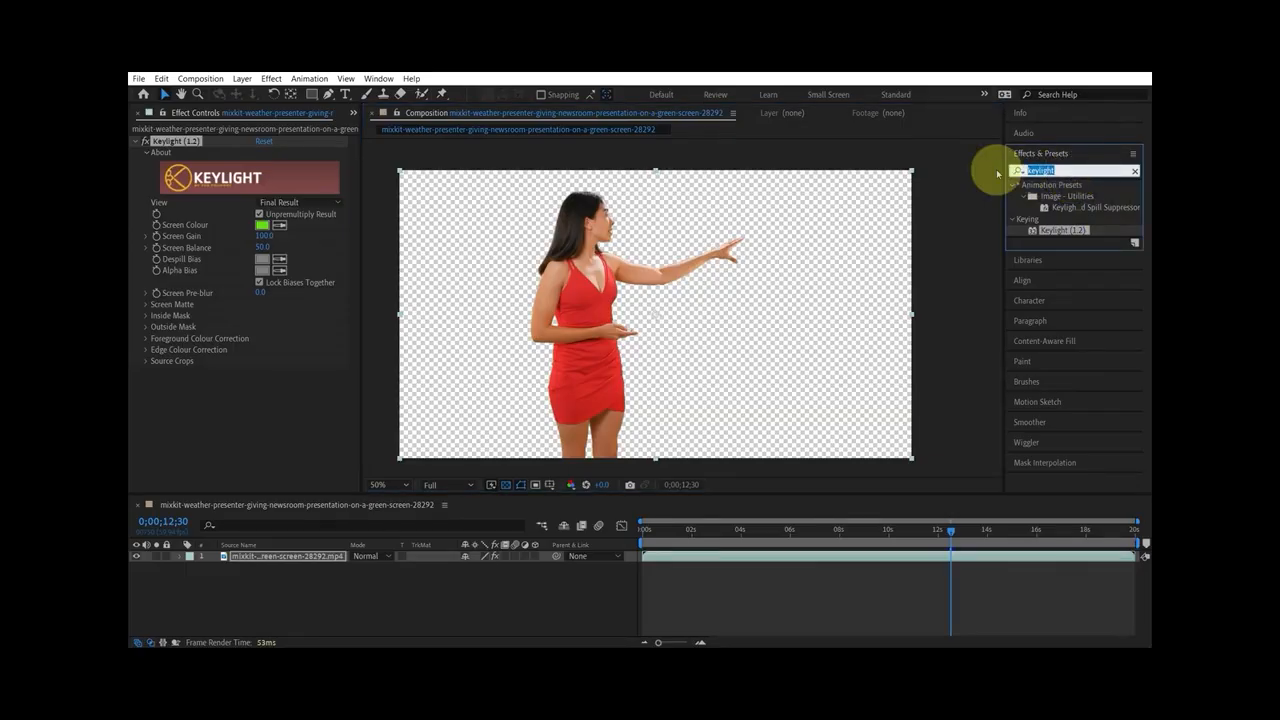
text(advanced)
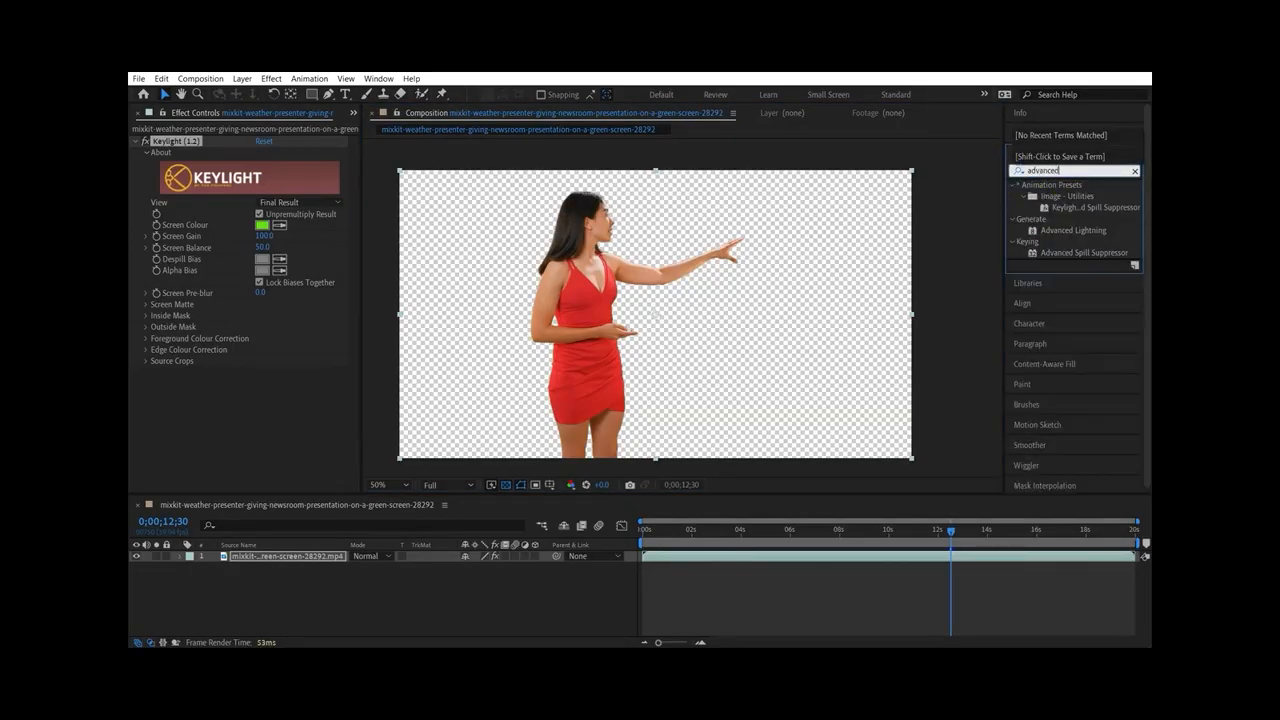
click(1077, 256)
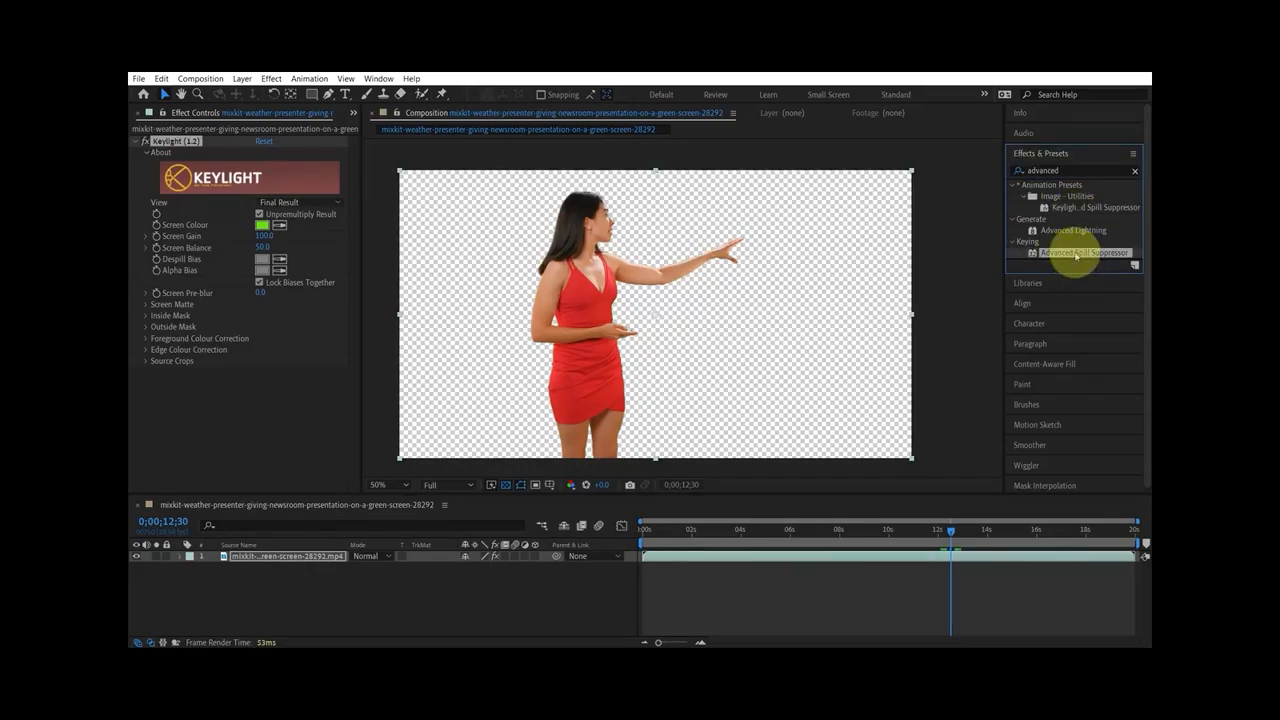
drag(1077, 256, 781, 551)
Examine the keyed edges around the presenter's dress, arm and outstretched hand up close for leftover green spill
scroll(618, 268, up, 4)
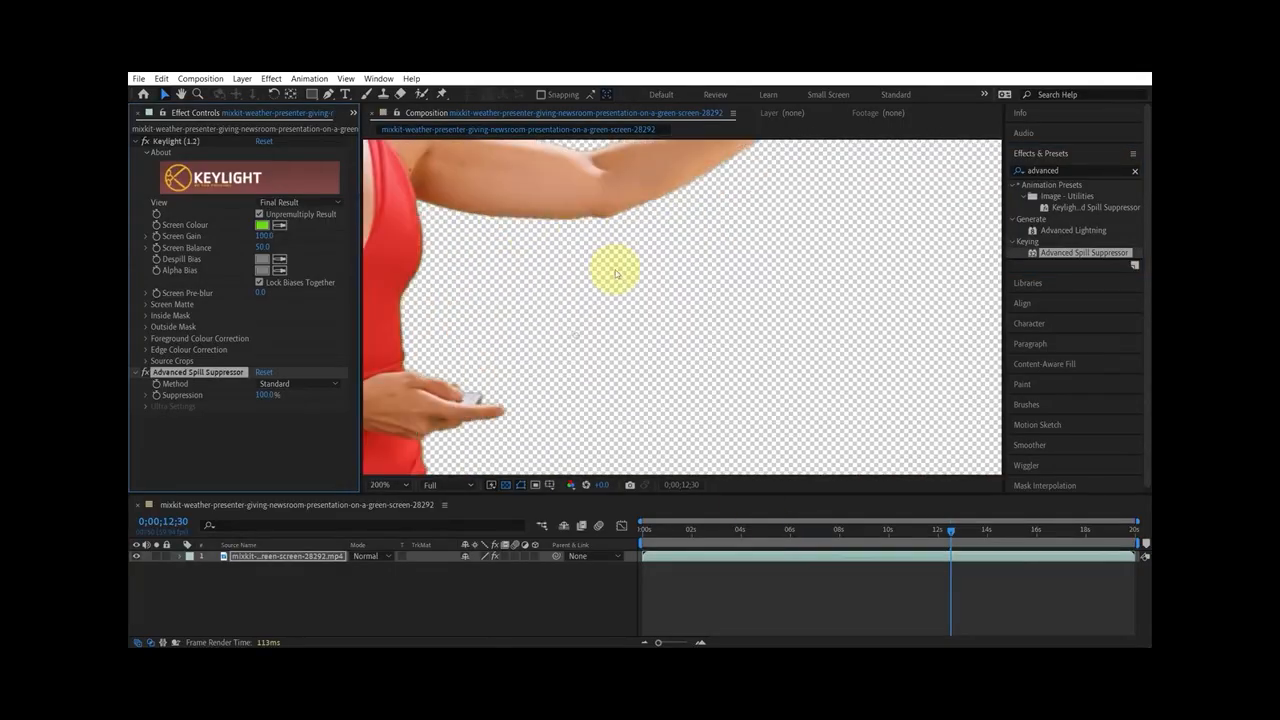
scroll(472, 212, up, 2)
scroll(472, 209, down, 1)
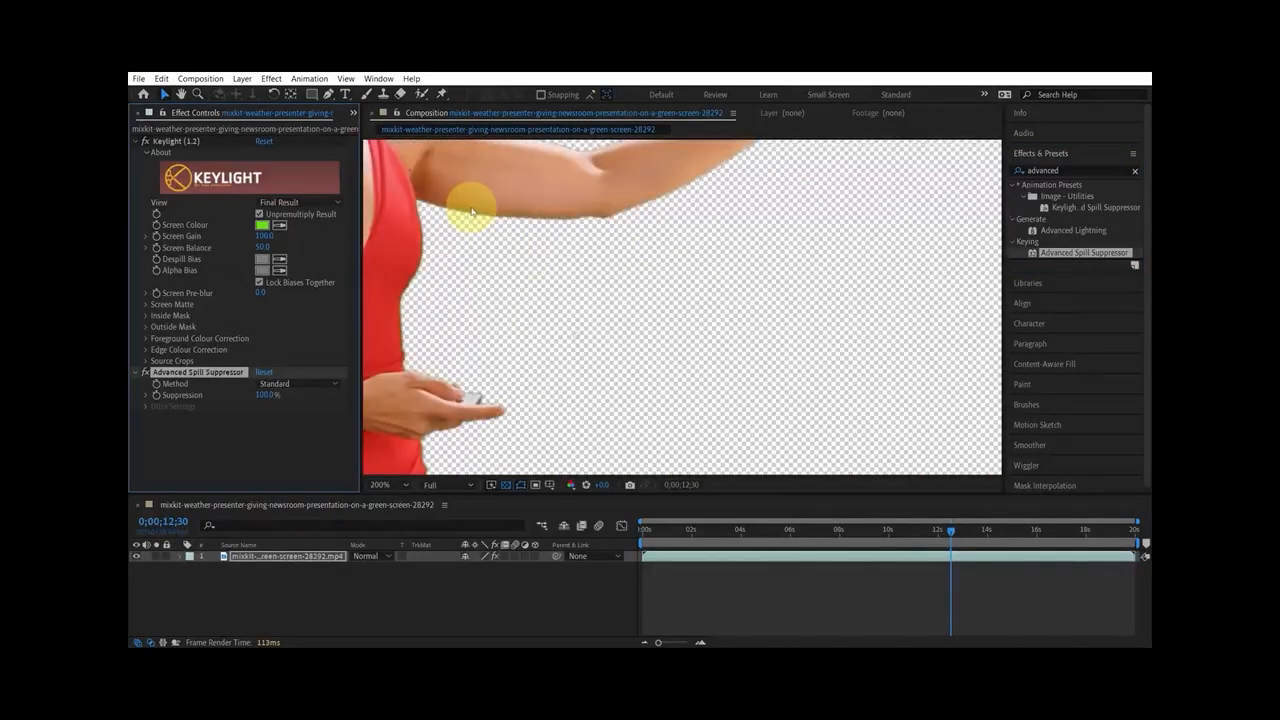
drag(472, 205, 551, 263)
scroll(496, 320, up, 1)
drag(495, 320, 599, 299)
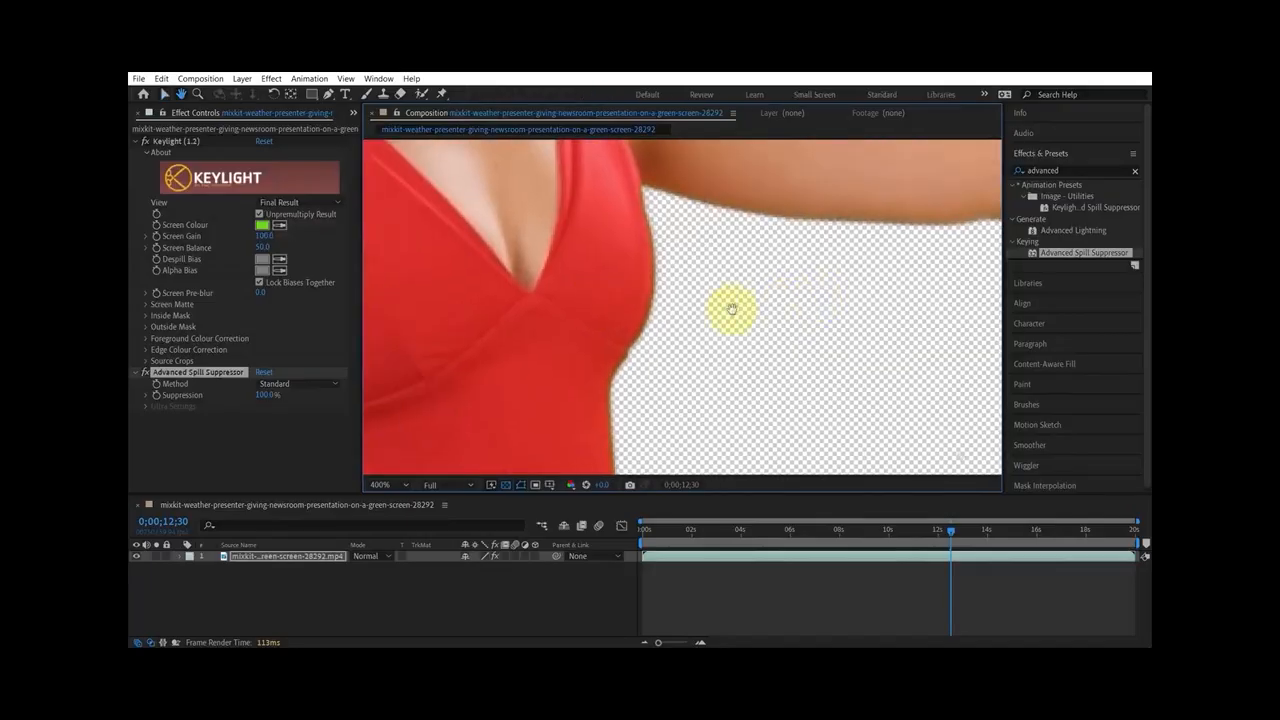
scroll(658, 240, down, 1)
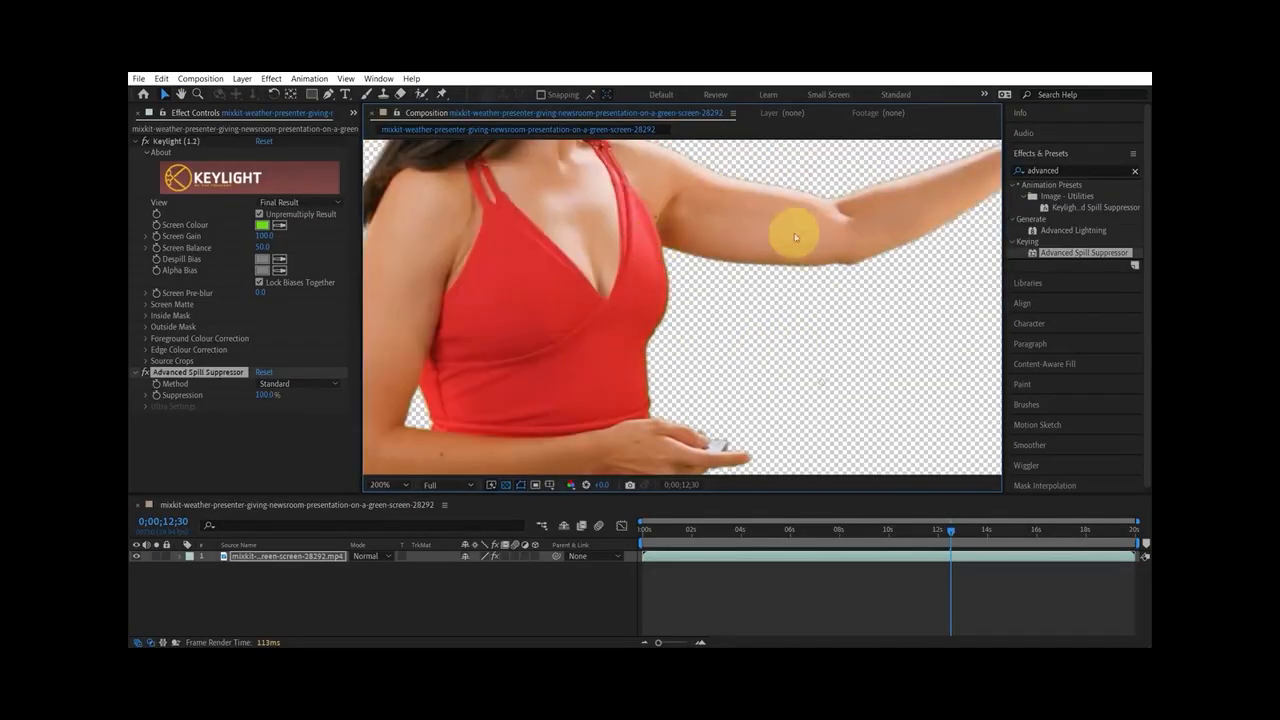
scroll(714, 314, down, 1)
scroll(943, 215, up, 1)
drag(943, 215, 947, 292)
scroll(947, 292, up, 1)
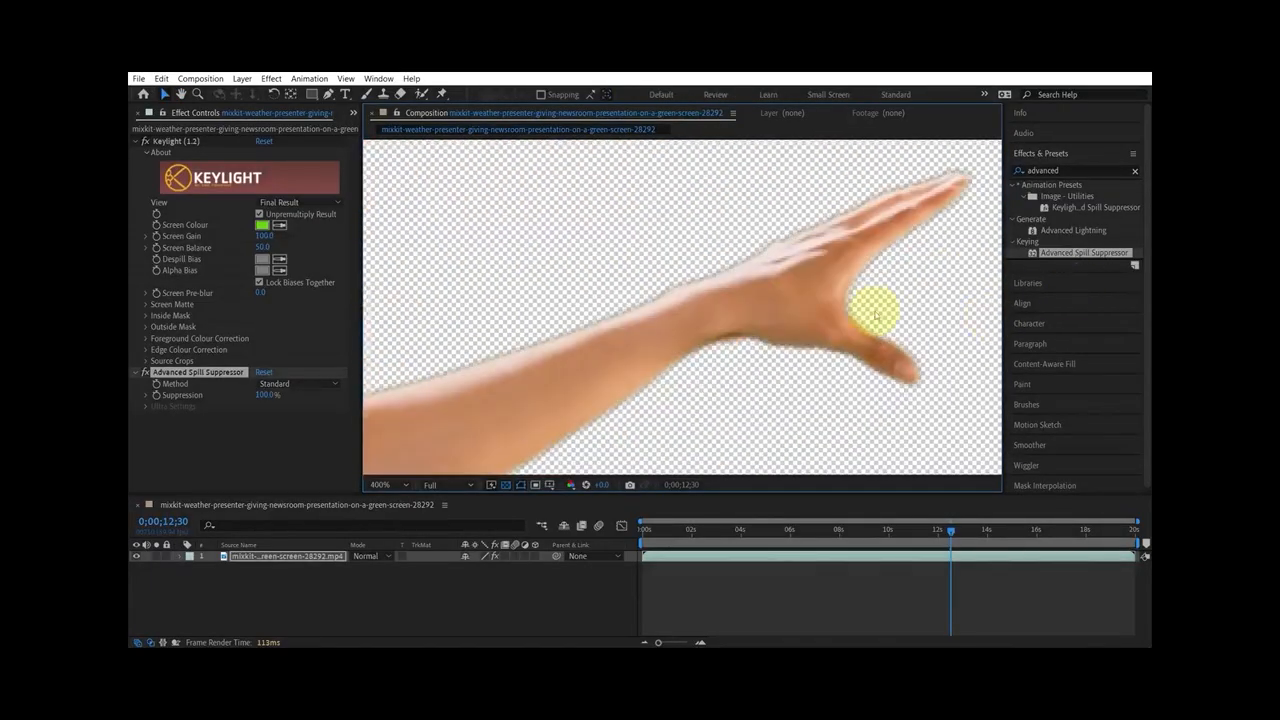
Expand Keylight's Screen Matte settings and set Clip Black to 20
click(146, 305)
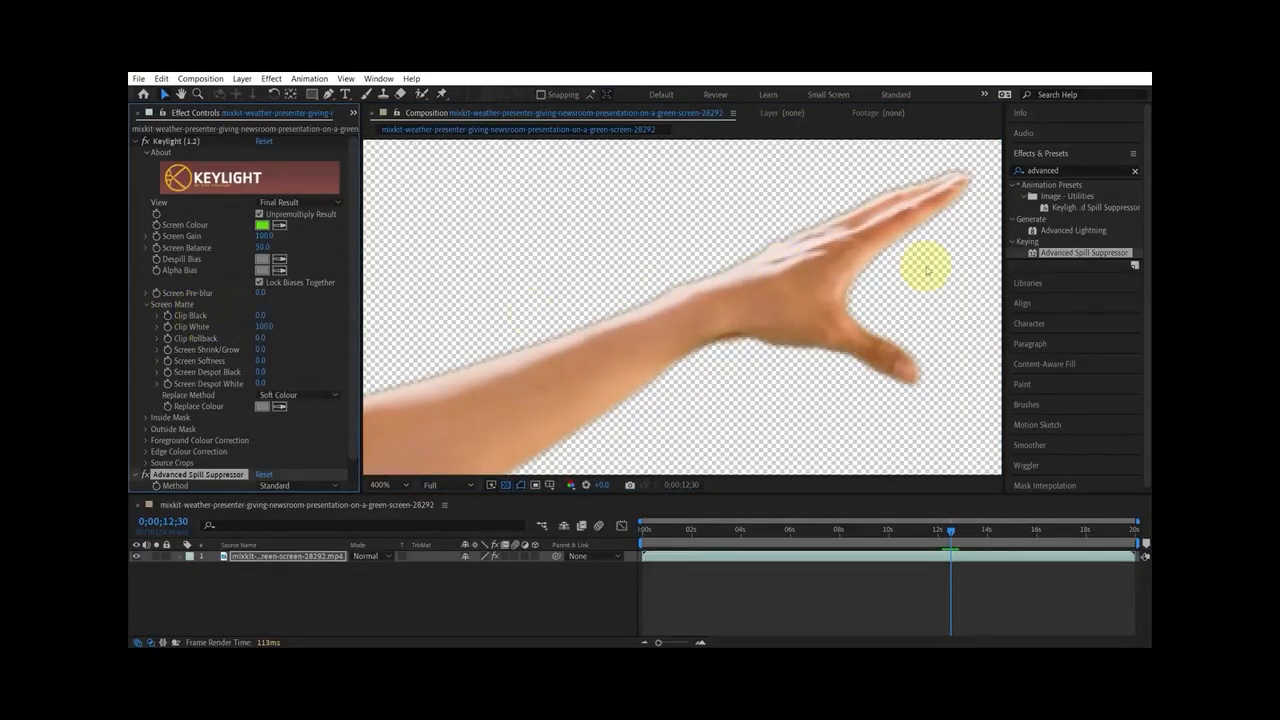
drag(926, 270, 794, 286)
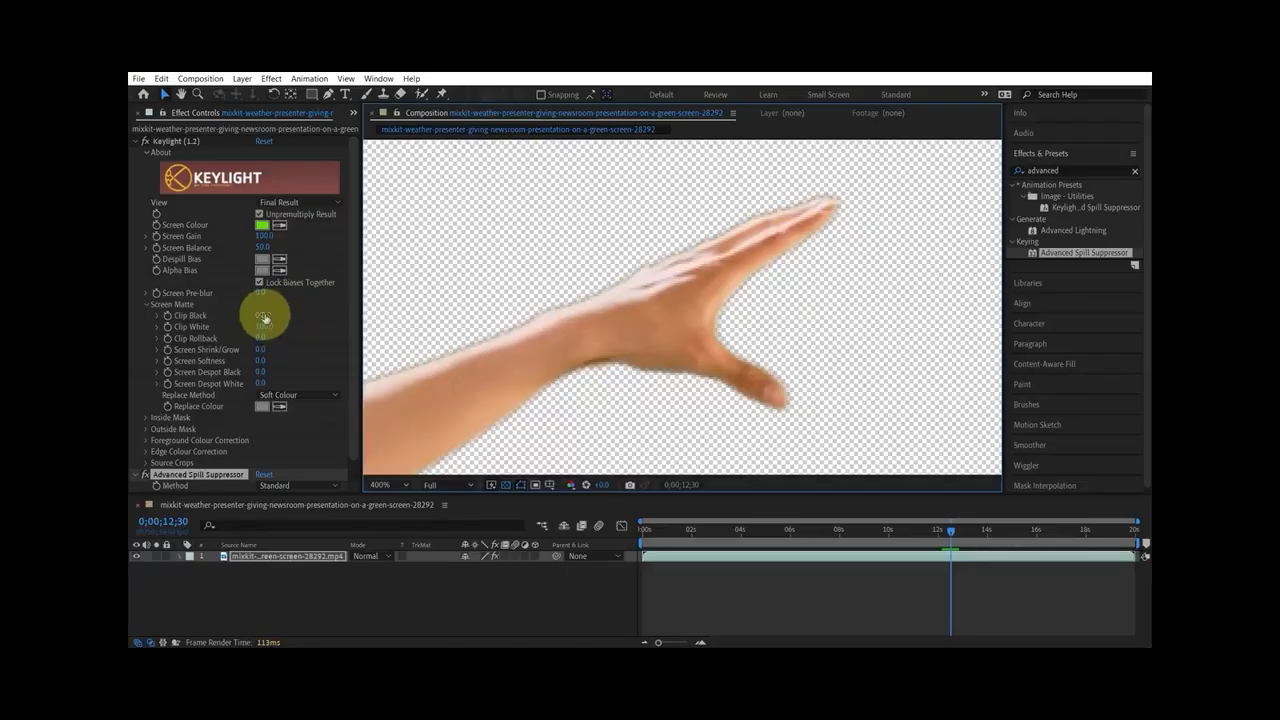
drag(264, 314, 272, 311)
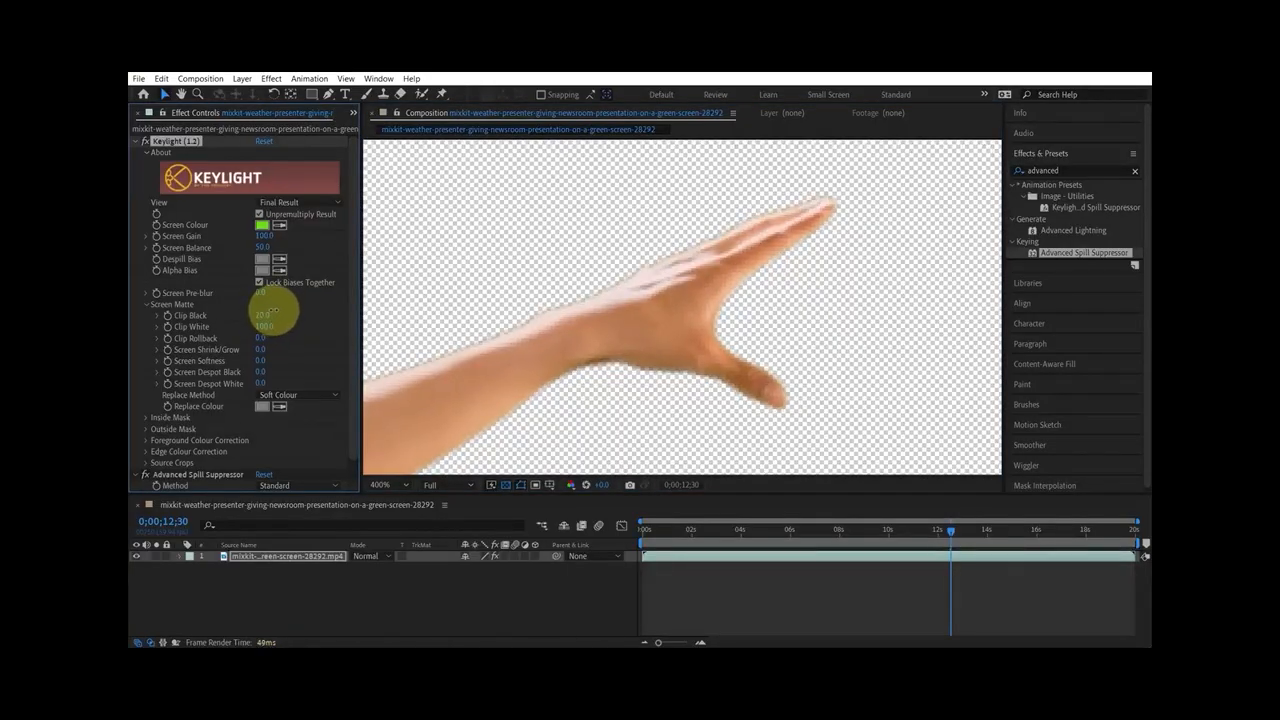
Try a much stronger Clip Black of 82 in Keylight while watching the edges of the arm and dress
drag(596, 350, 851, 214)
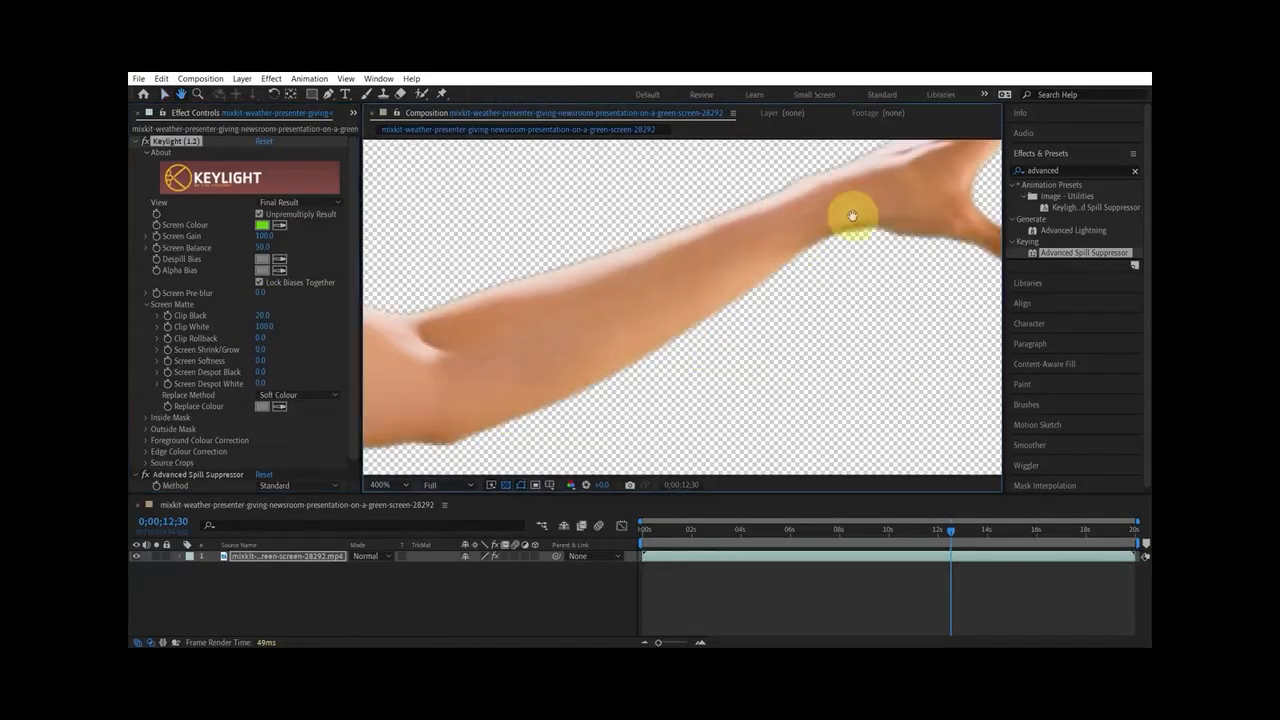
drag(500, 357, 982, 288)
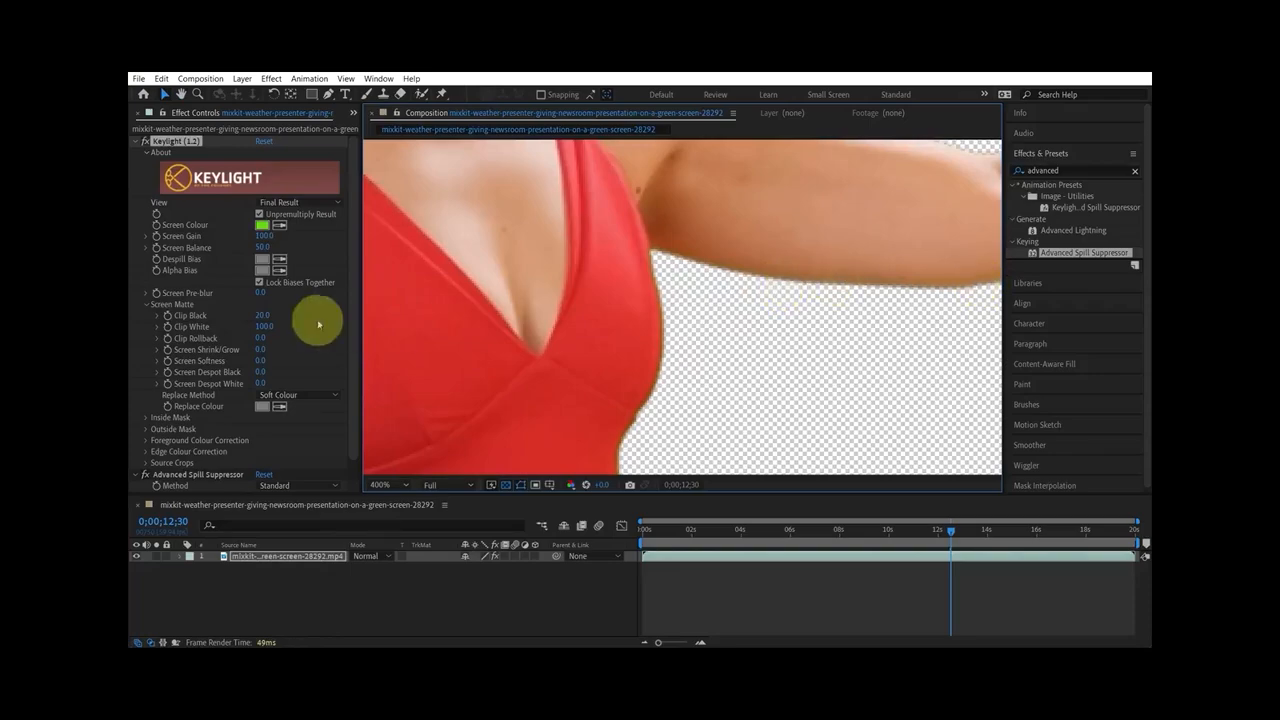
drag(262, 315, 208, 325)
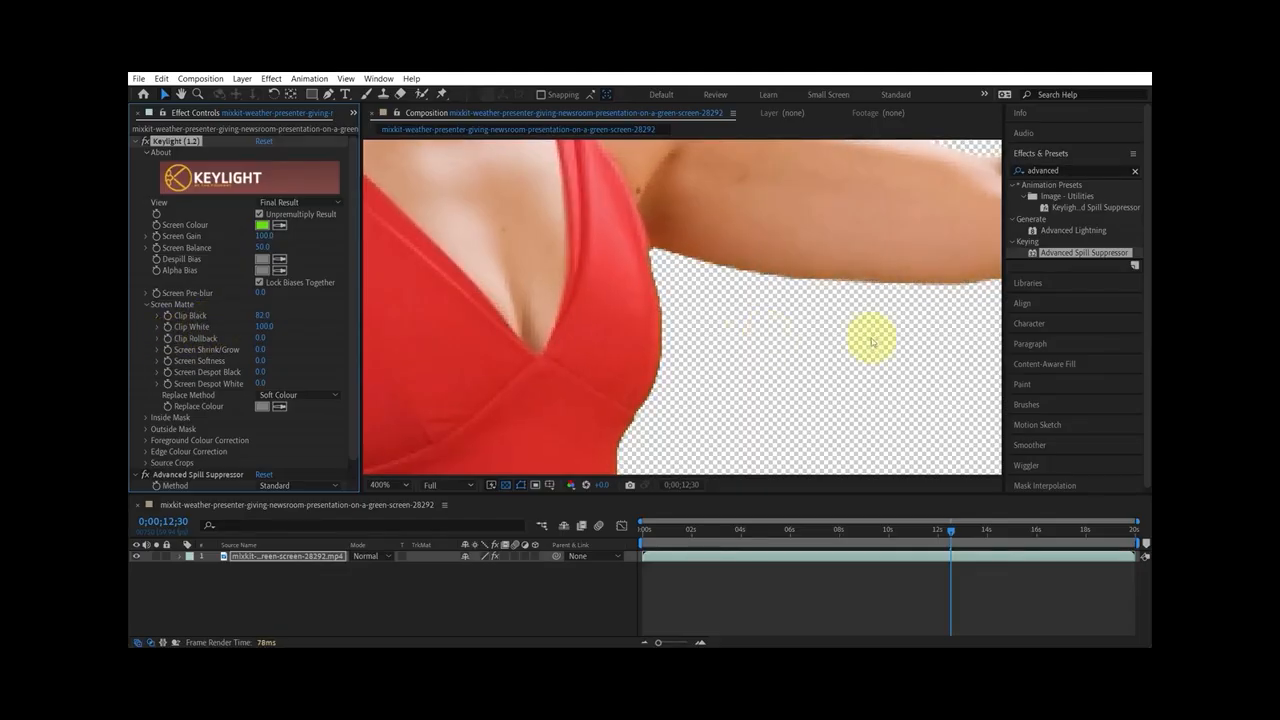
Set Keylight's Clip Black to 27 and check the matte edges along the presenter's hand, arm and body
scroll(872, 342, down, 2)
drag(815, 266, 700, 277)
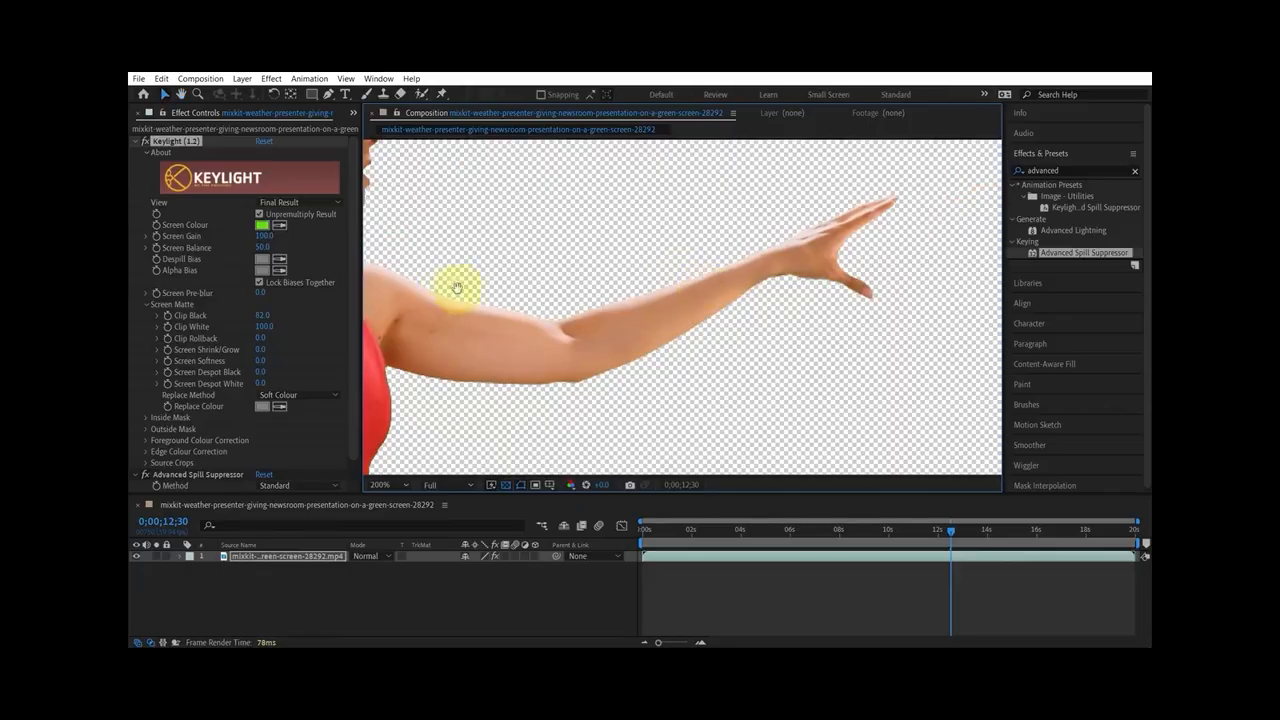
drag(260, 318, 773, 324)
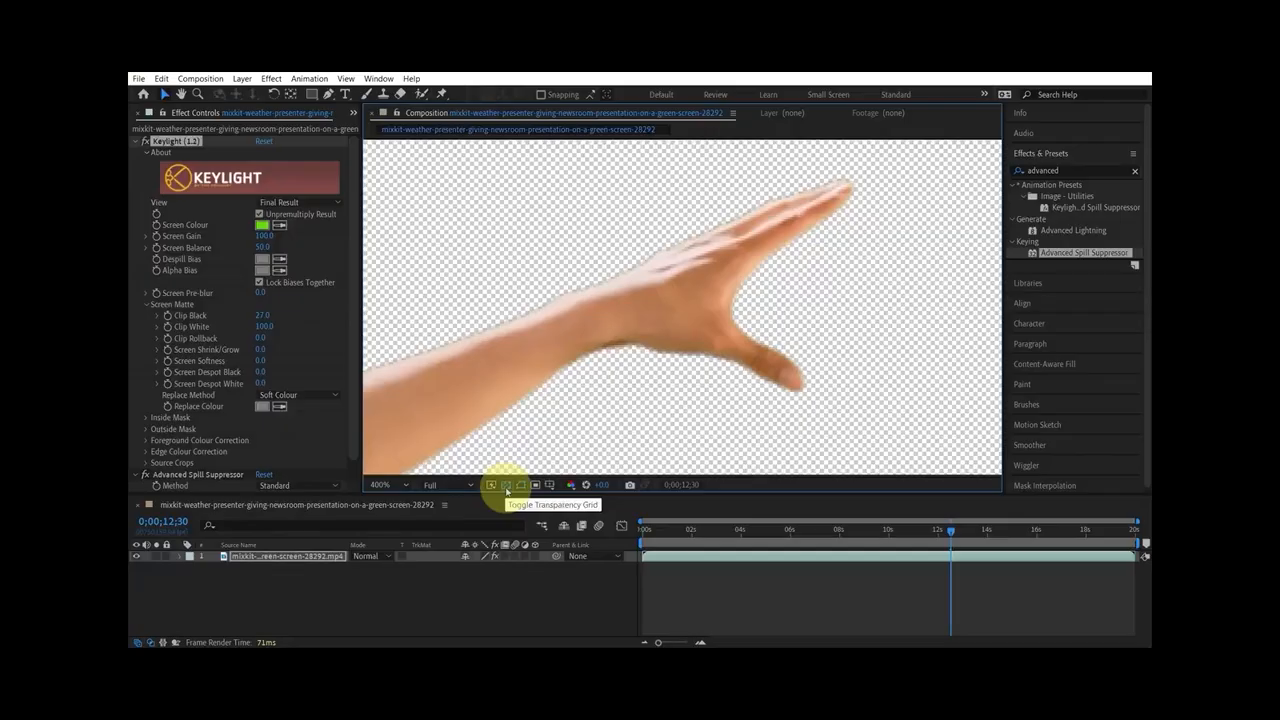
scroll(796, 328, down, 2)
scroll(907, 252, up, 4)
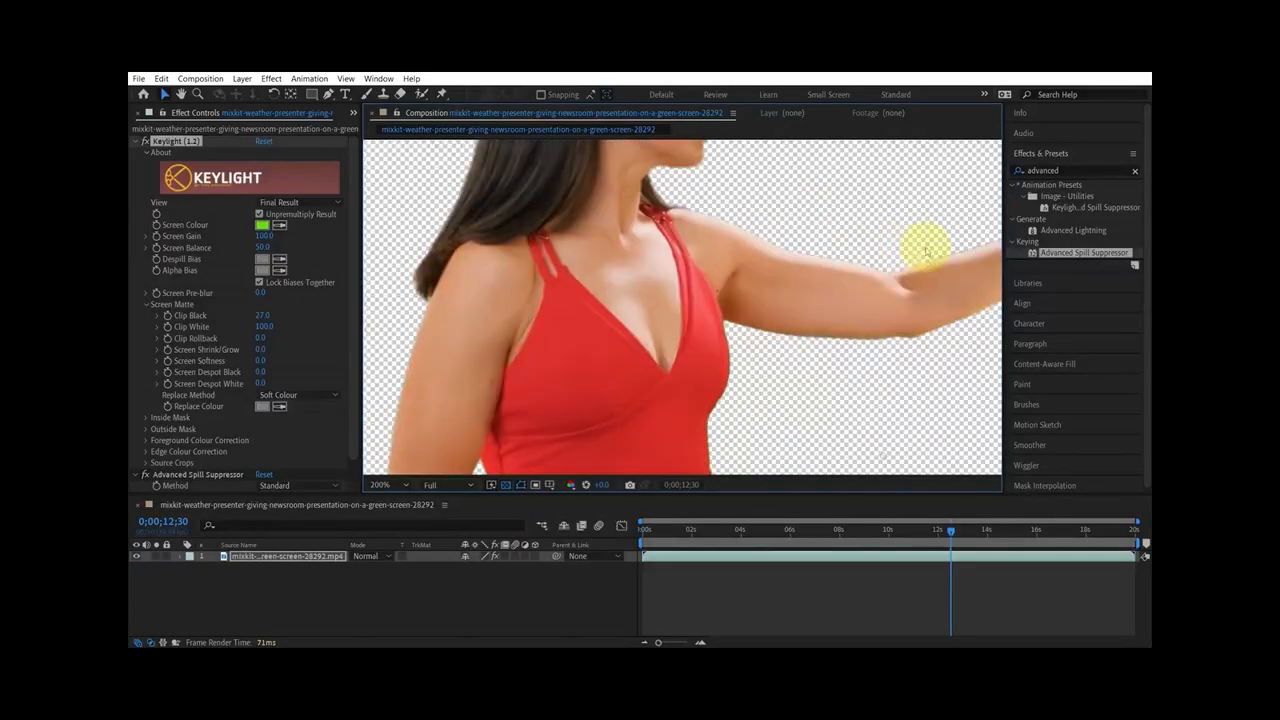
drag(929, 252, 591, 307)
drag(848, 300, 464, 376)
mouse_move(259, 319)
mouse_down()
mouse_move(249, 322)
mouse_move(268, 324)
mouse_move(264, 312)
mouse_up()
scroll(484, 380, down, 3)
drag(484, 380, 632, 254)
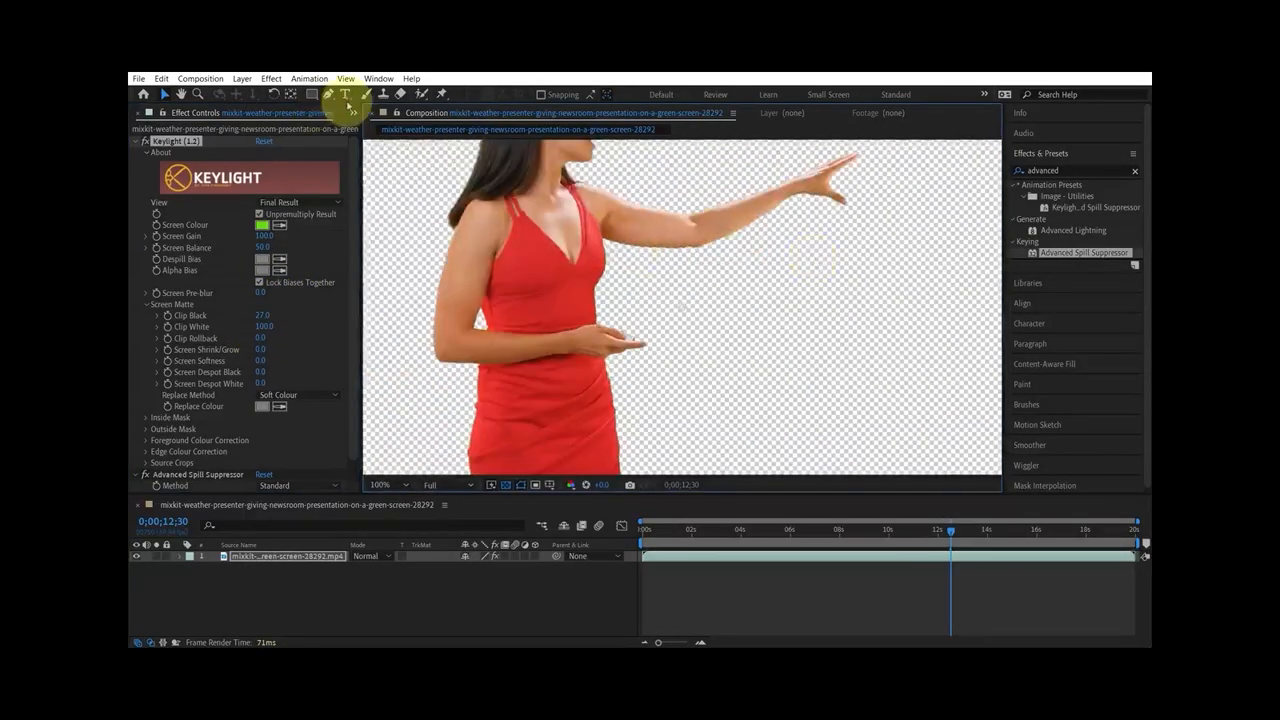
Add the cloudy-sky weather background clip ending in 1625616.mov to the composition beneath the presenter layer
click(352, 112)
click(349, 128)
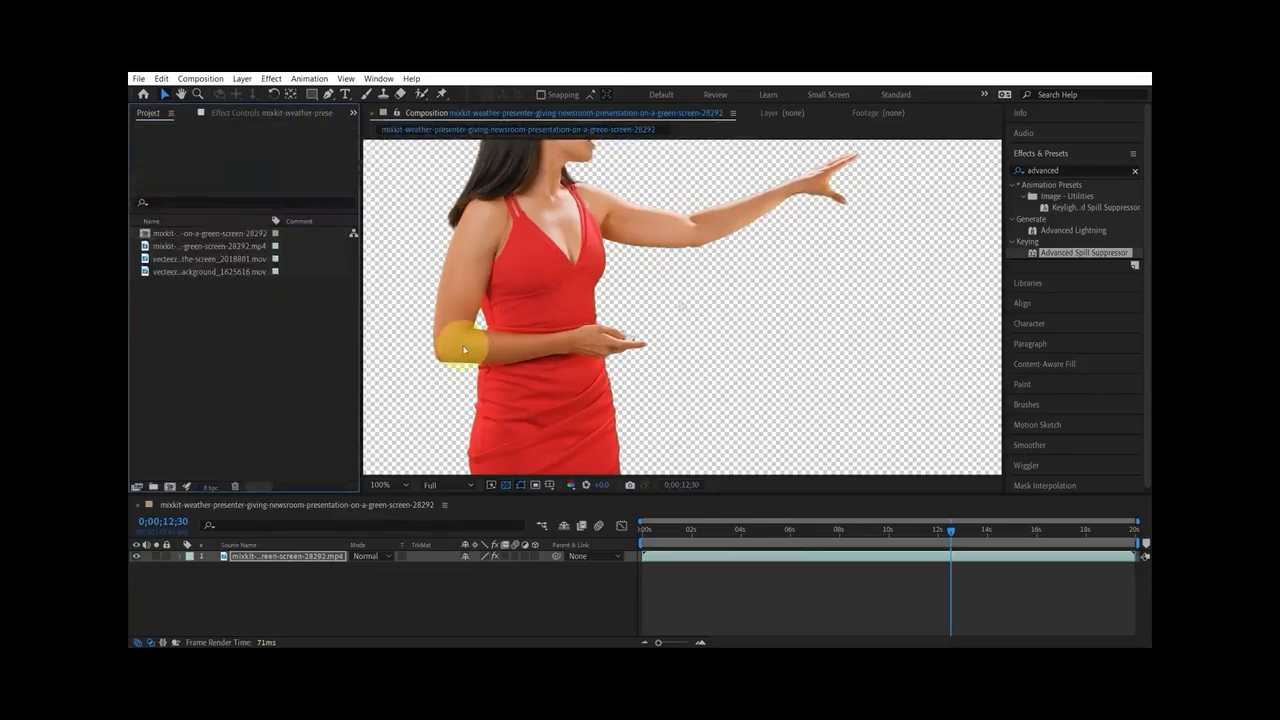
click(204, 248)
click(203, 259)
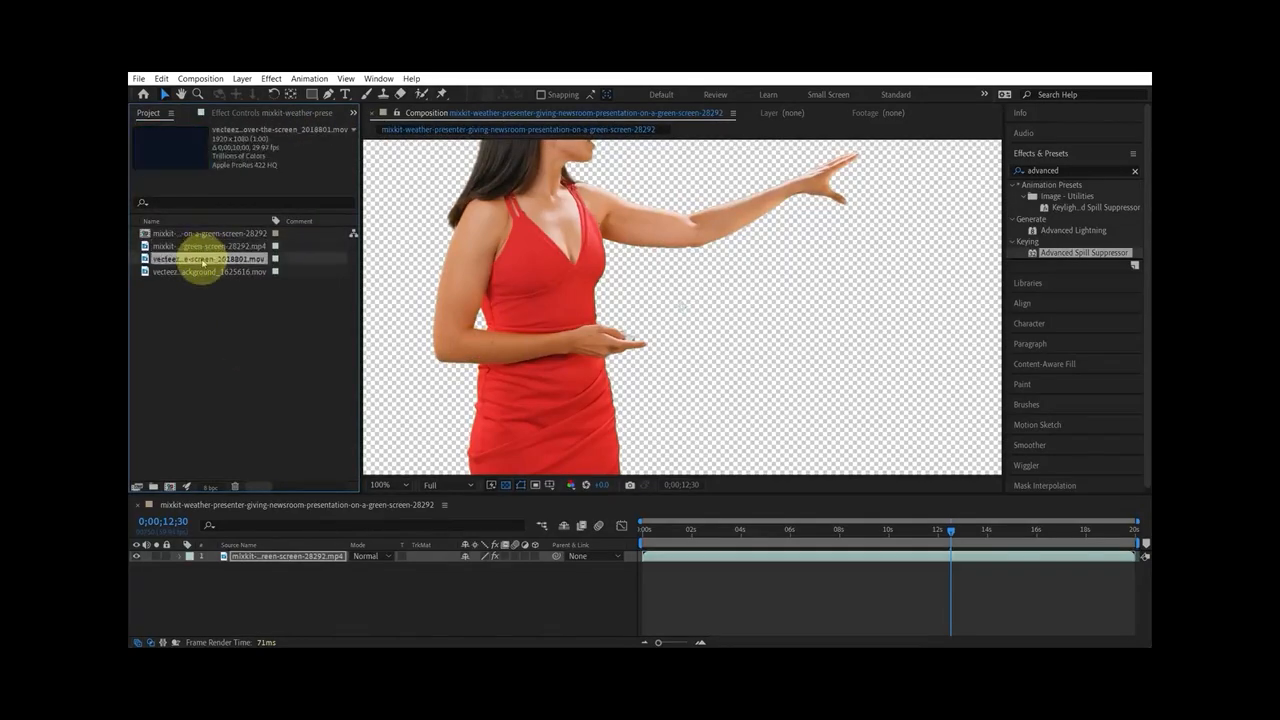
drag(208, 271, 255, 570)
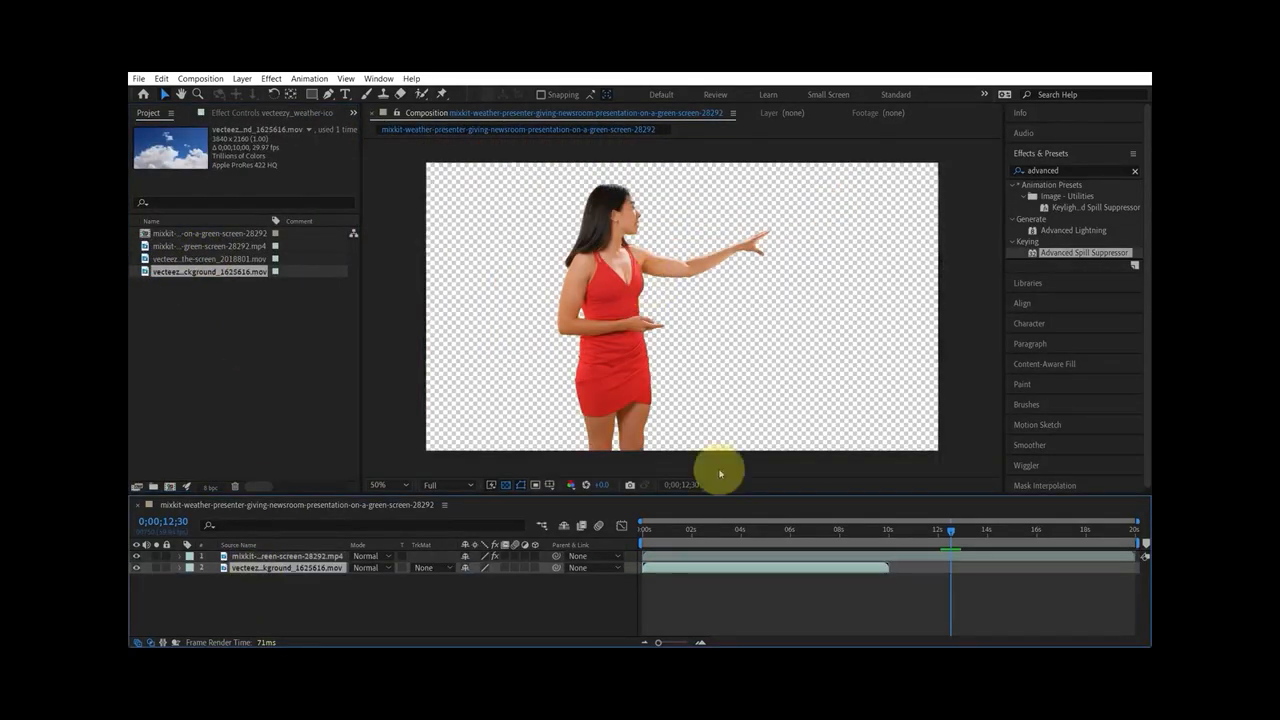
Keyframe the background layer's Scale at 52% at the start and 100% at about 2 seconds
key(s)
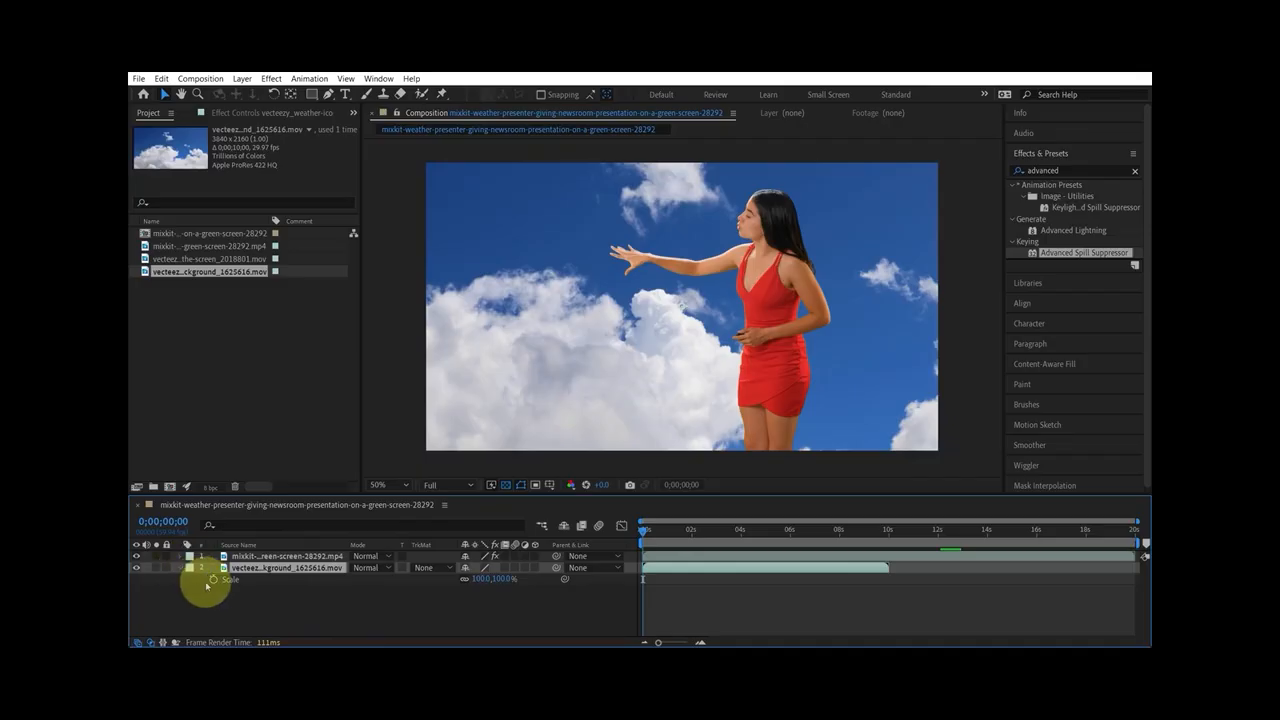
click(672, 582)
drag(645, 581, 690, 580)
drag(484, 585, 459, 588)
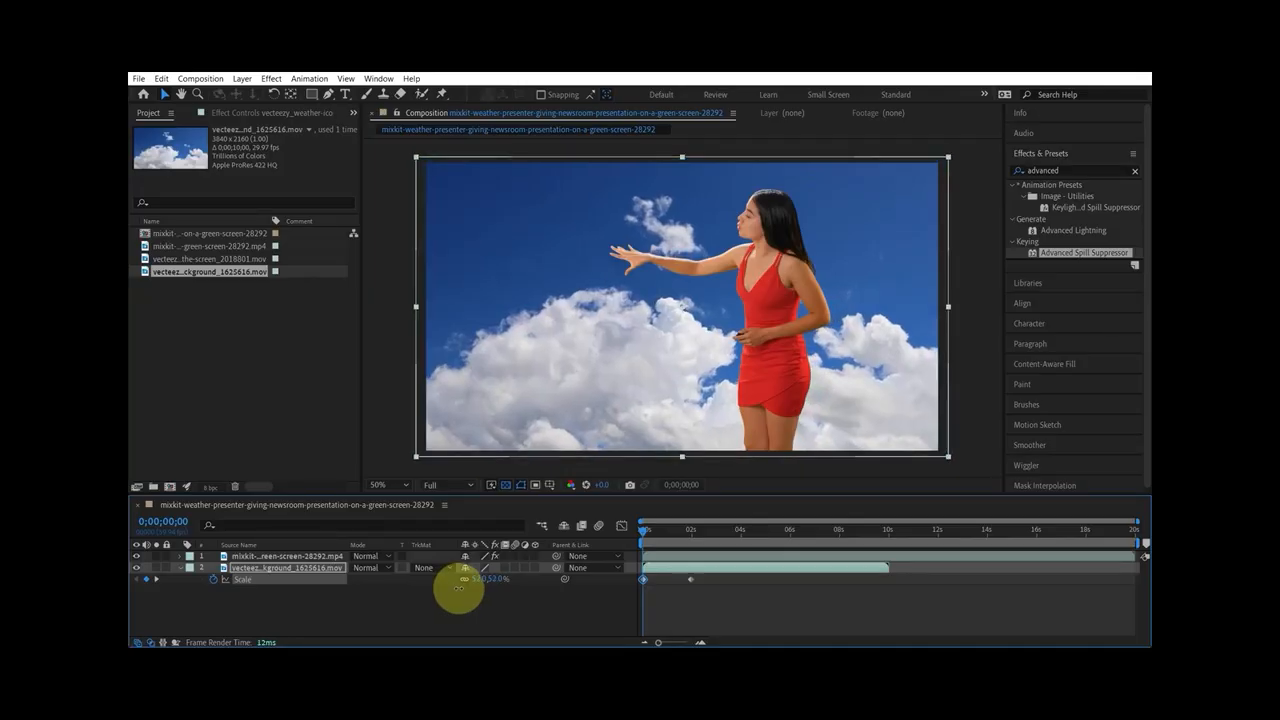
Easy ease both Scale keyframes, reshape the speed curve to start fast and slow down gradually, and preview the animation
drag(790, 587, 622, 583)
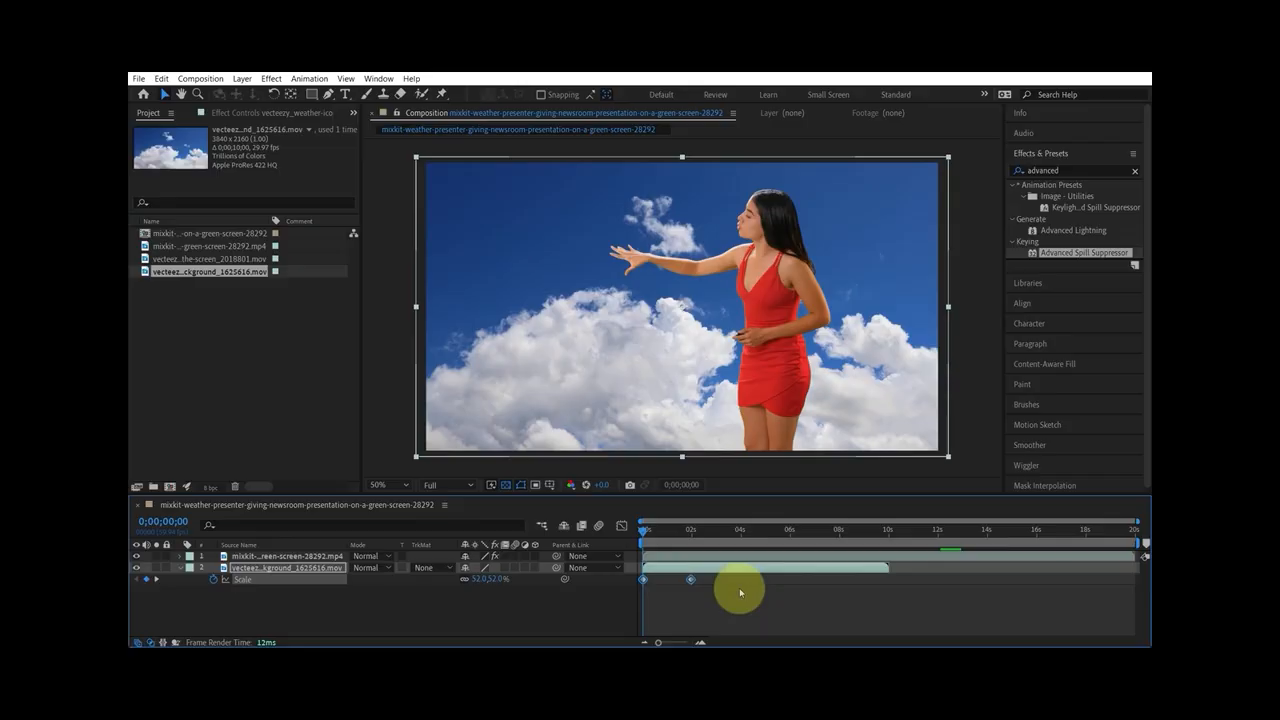
click(621, 525)
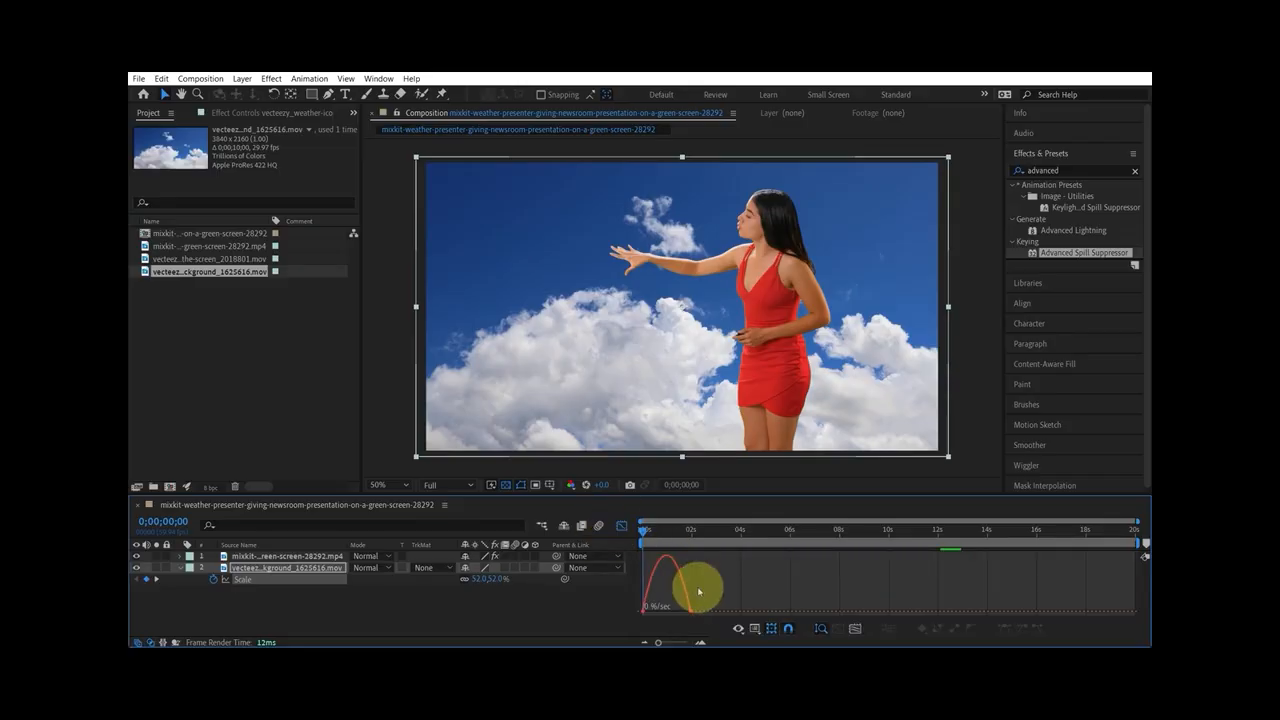
drag(686, 611, 637, 609)
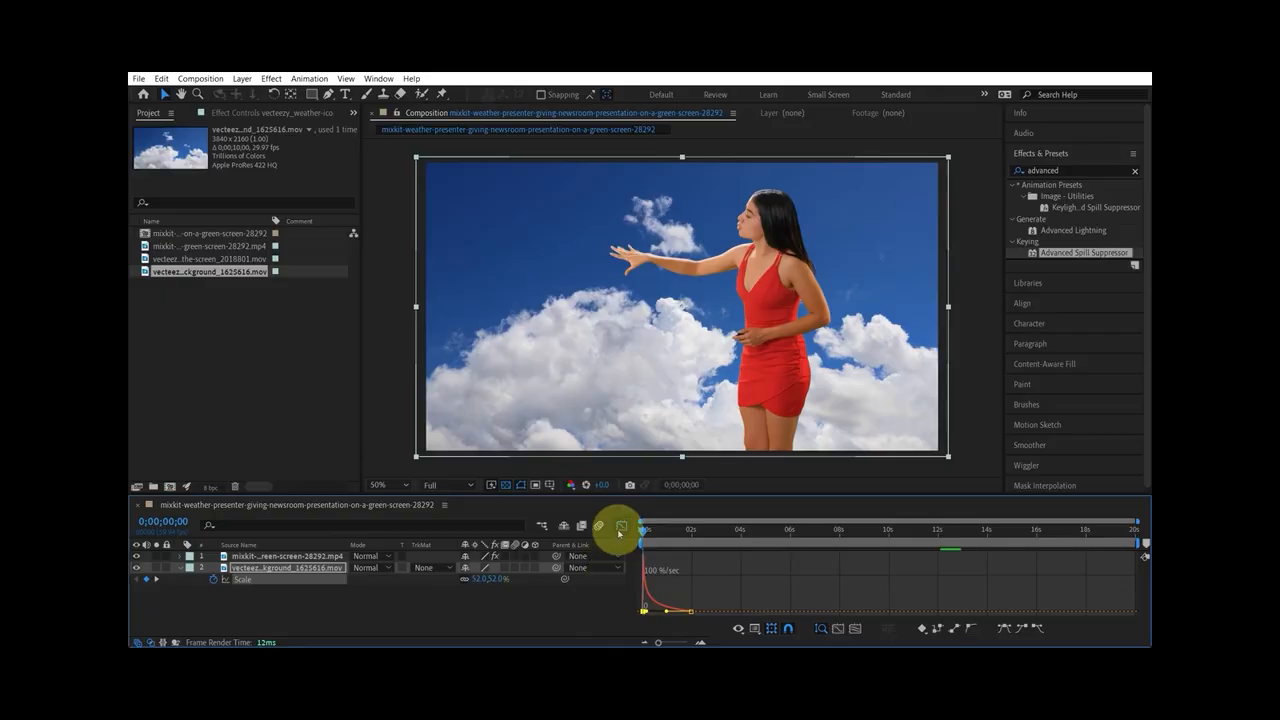
click(621, 525)
click(762, 601)
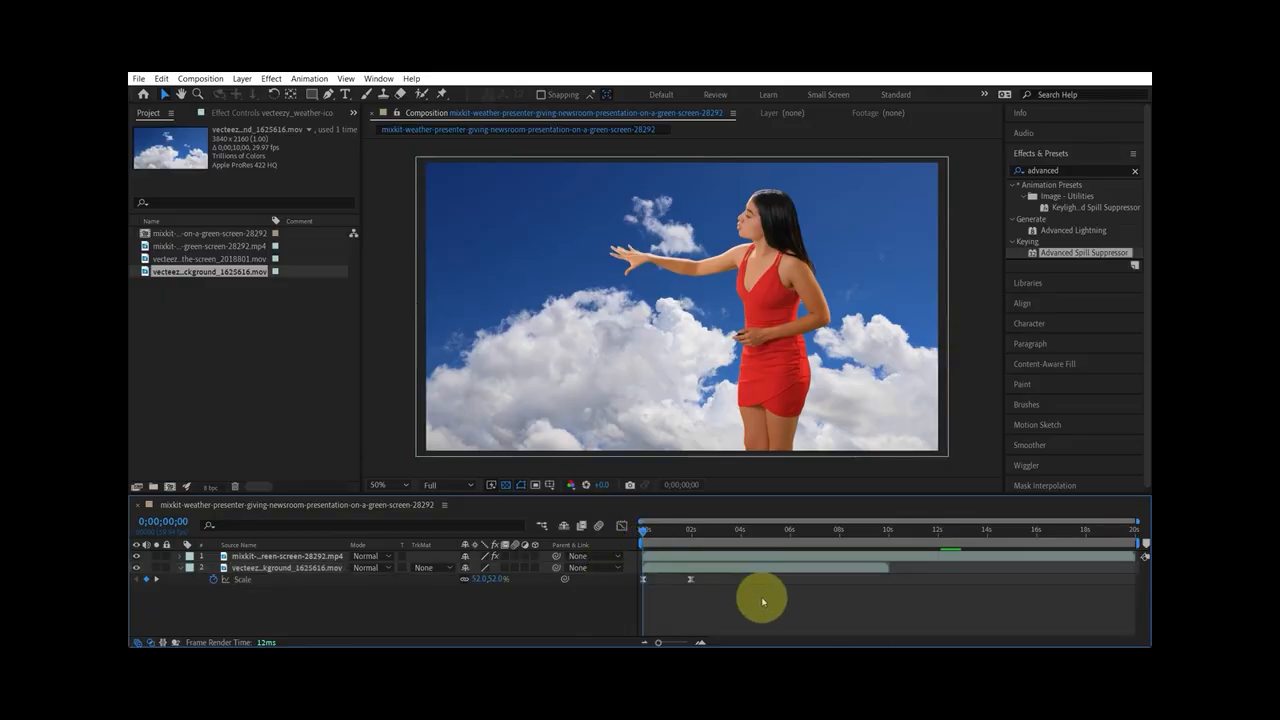
key(space)
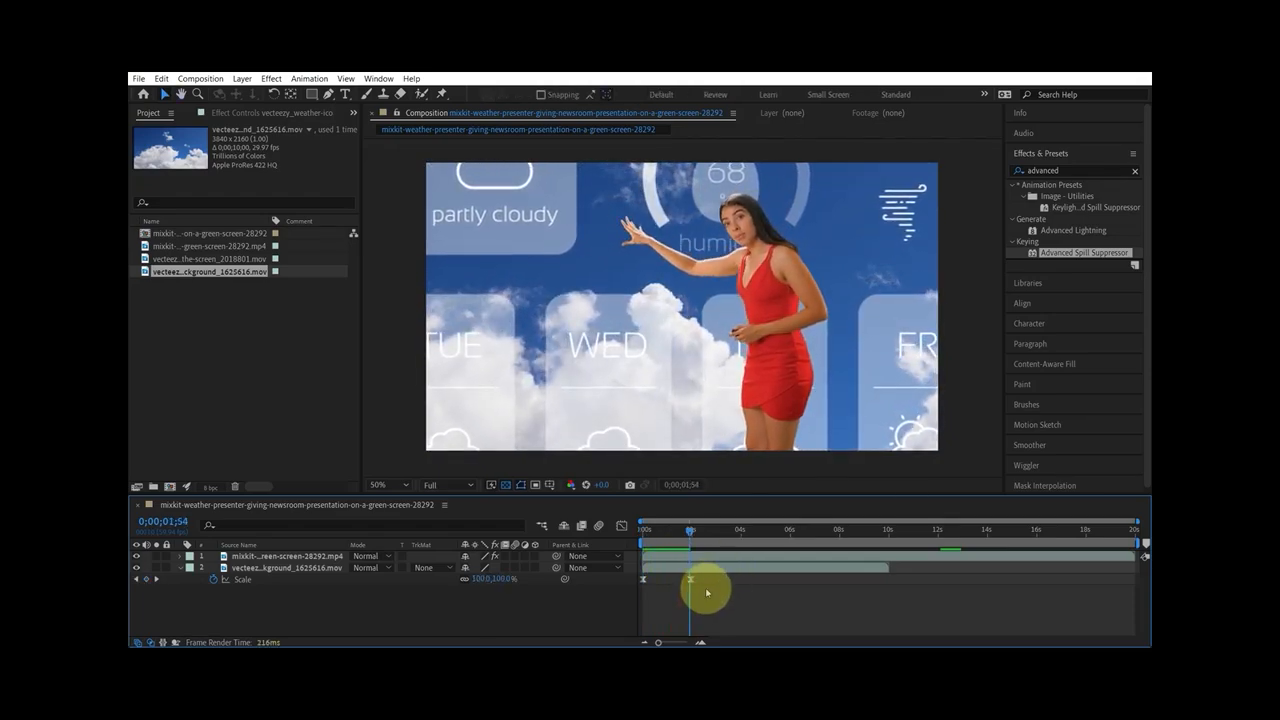
Swap the background's Scale keyframes to run from 100% at the start to 52% near 2 seconds, and preview from the beginning
click(690, 579)
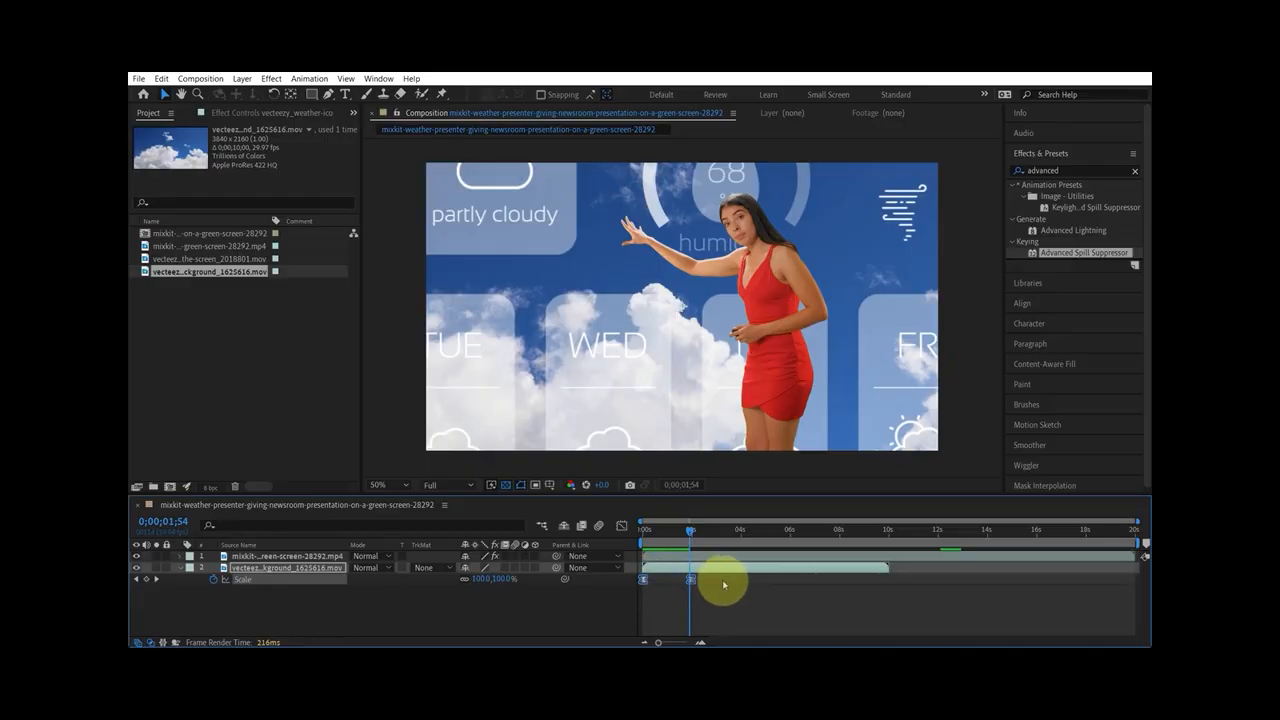
click(726, 582)
mouse_move(640, 581)
mouse_down()
mouse_move(706, 583)
mouse_move(643, 580)
mouse_up()
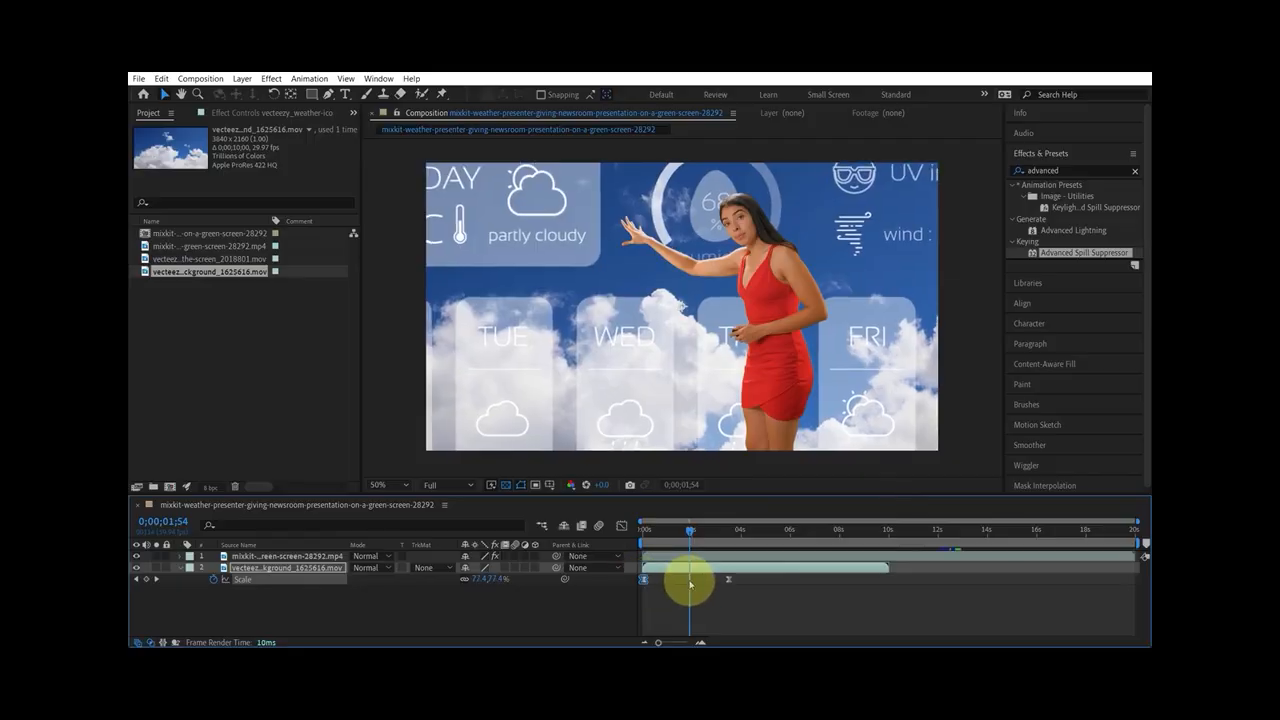
drag(729, 580, 677, 581)
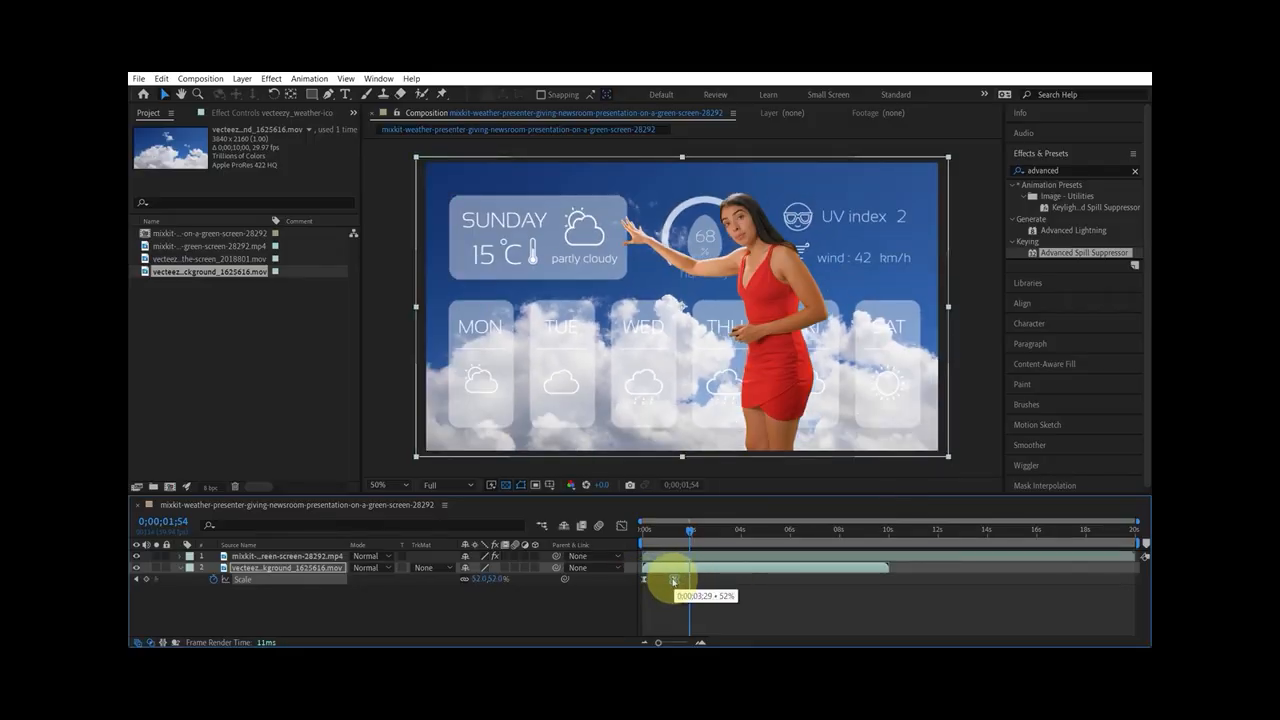
click(687, 580)
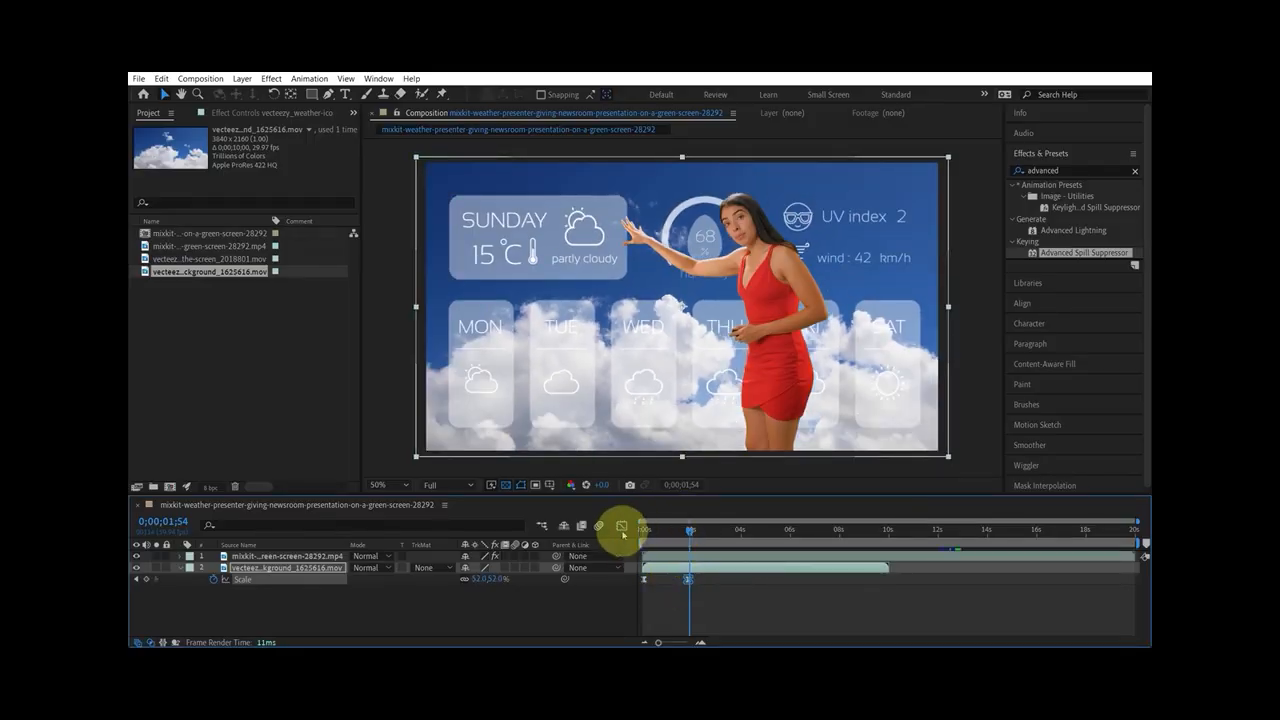
click(647, 531)
key(space)
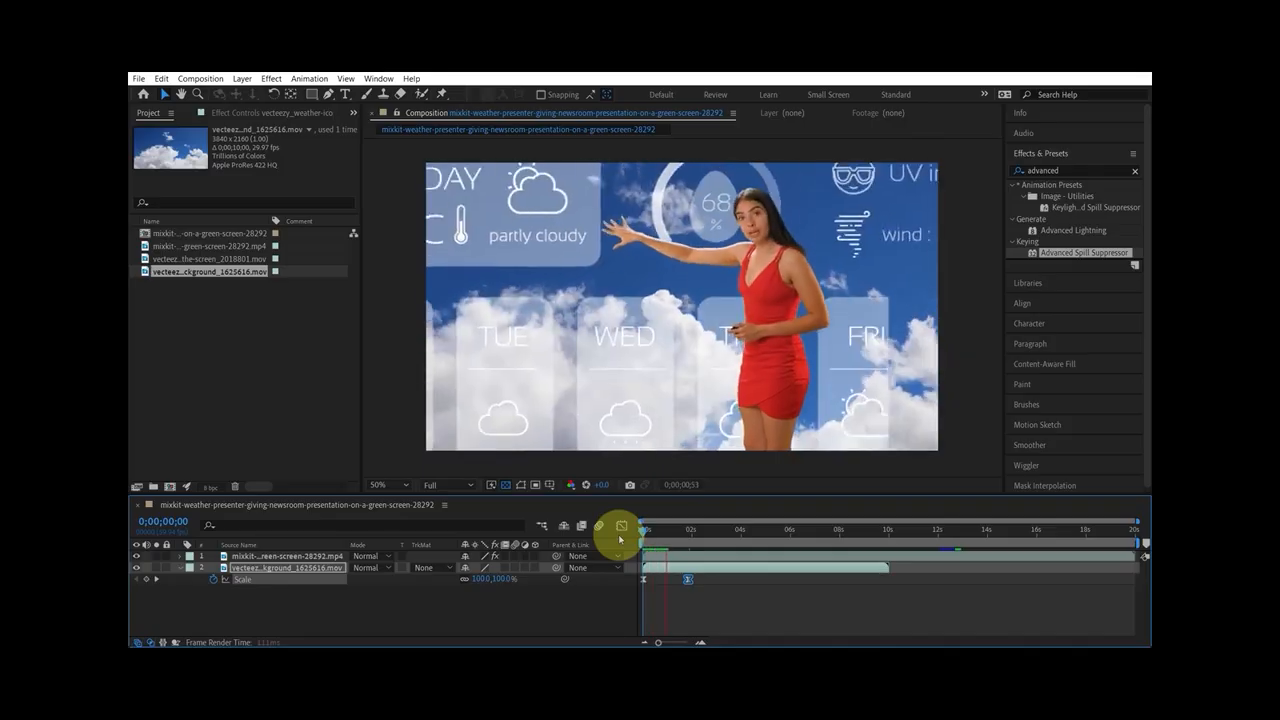
Add the storm-cloud clip ending in 2018801.mov beneath the other layers, starting where the first weather background ends at about 10 seconds
click(886, 537)
drag(888, 550, 889, 551)
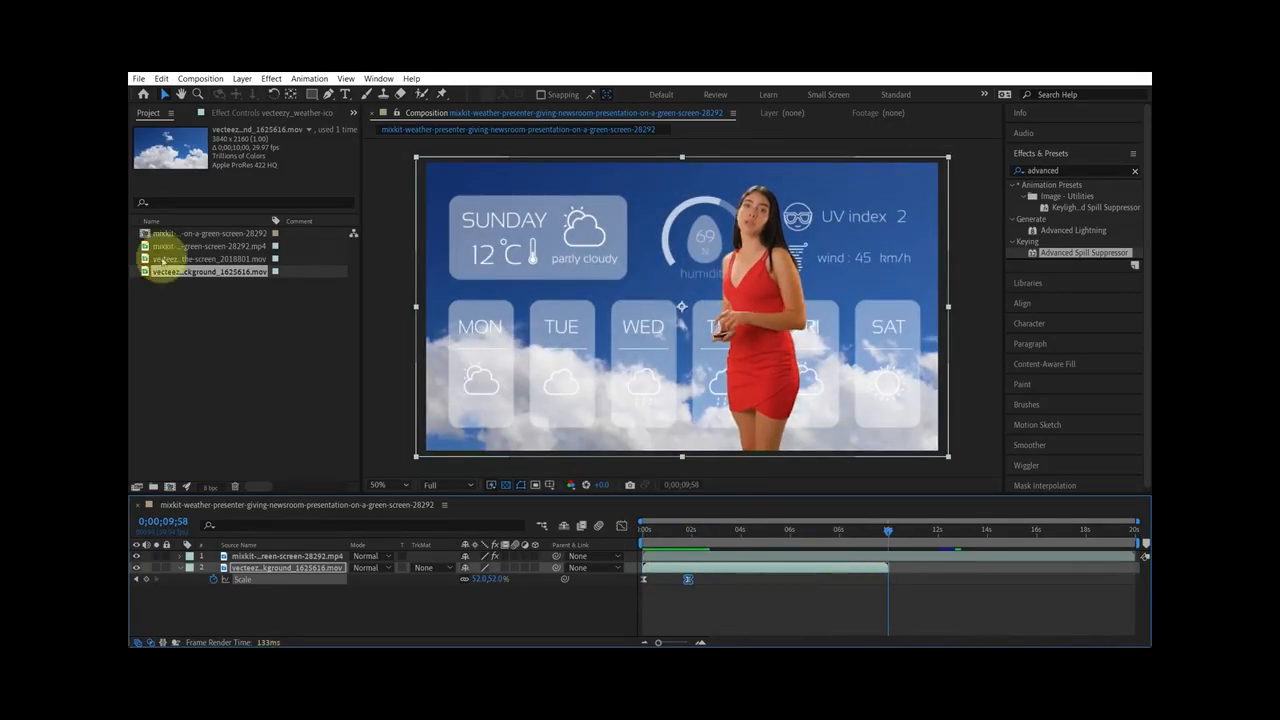
click(189, 322)
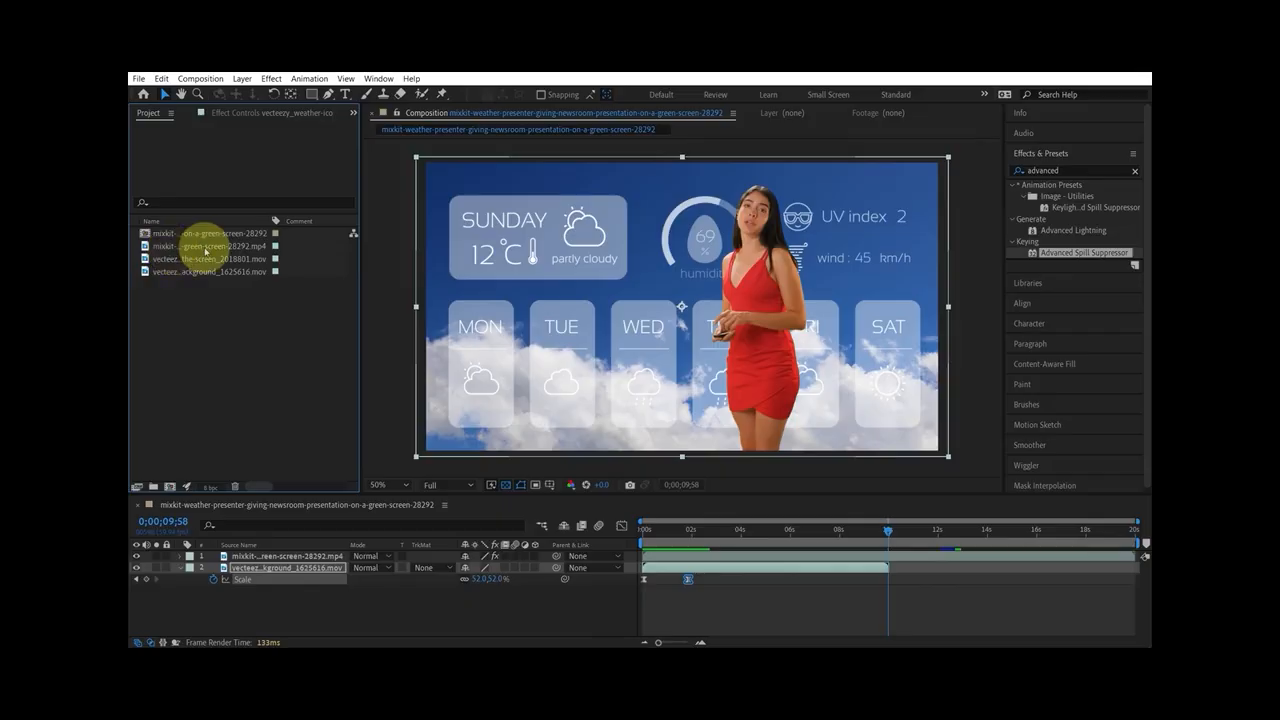
click(162, 271)
click(180, 259)
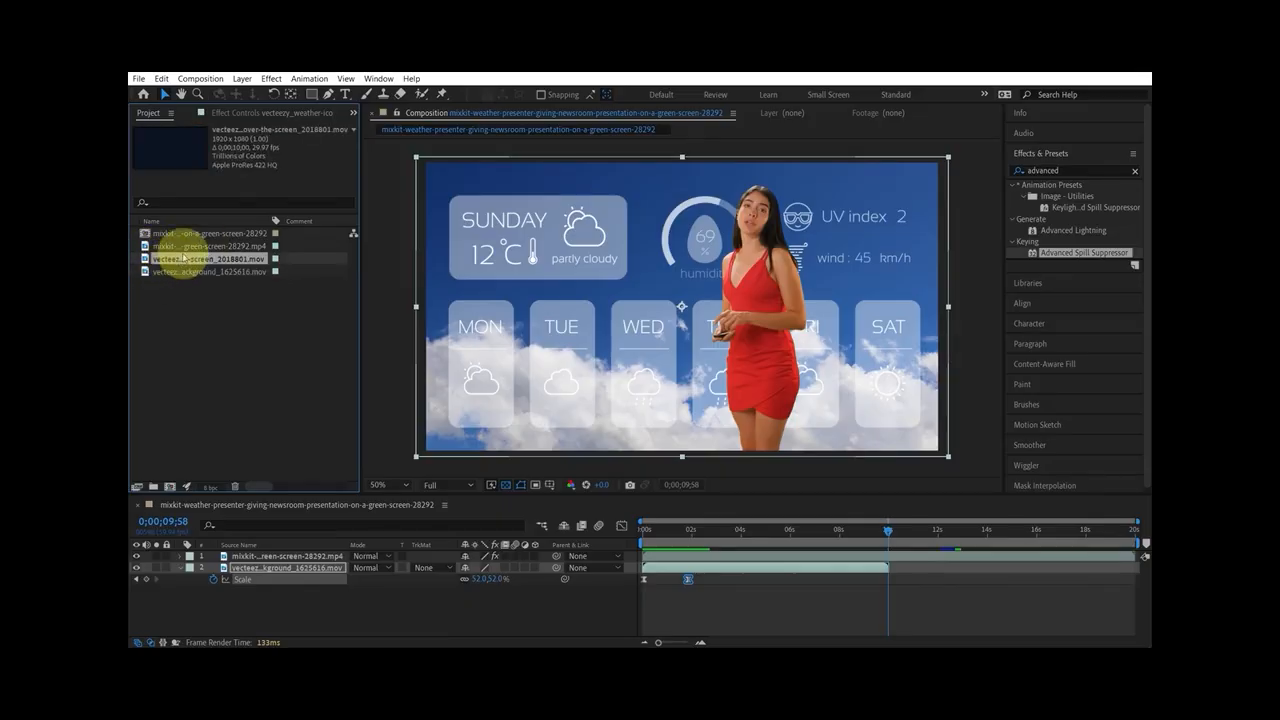
drag(182, 262, 960, 580)
Shift the storm-cloud layer slightly earlier to meet the end of the first background, and check the frames around the transition
scroll(919, 590, up, 2)
drag(768, 586, 808, 590)
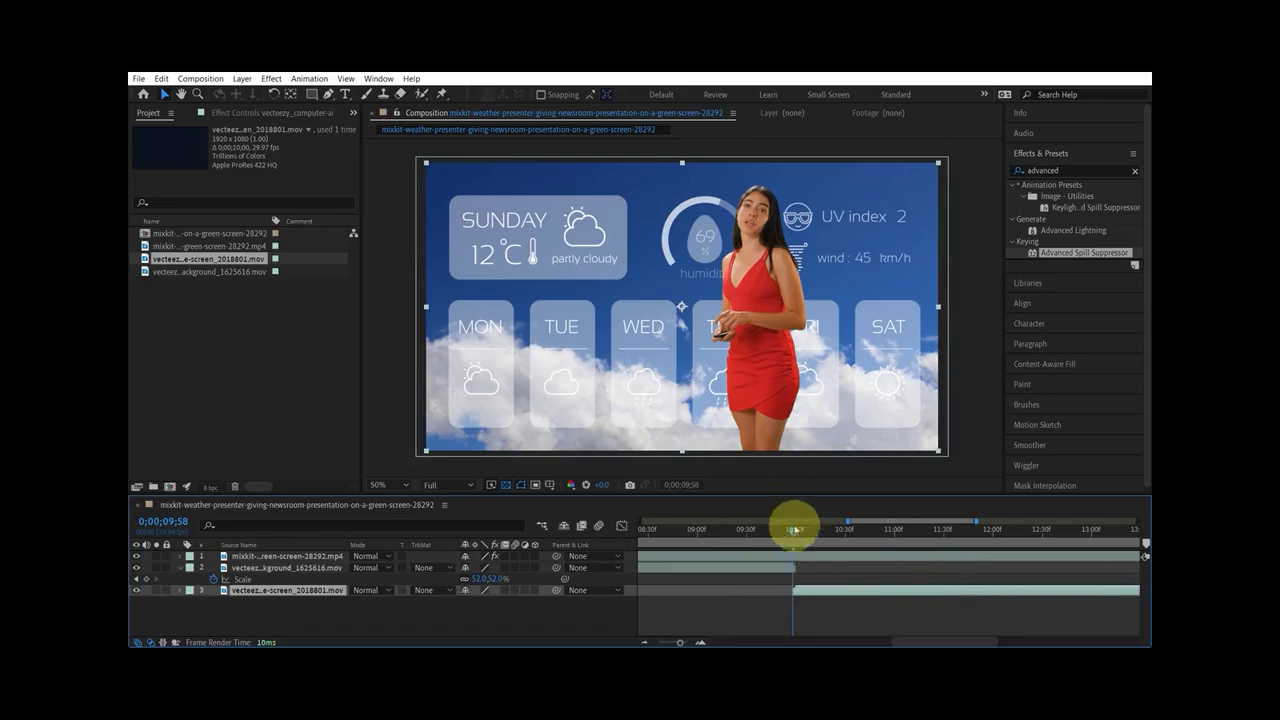
drag(794, 529, 798, 536)
drag(810, 589, 805, 589)
mouse_move(796, 532)
mouse_down()
mouse_move(849, 537)
mouse_move(792, 540)
mouse_up()
click(820, 529)
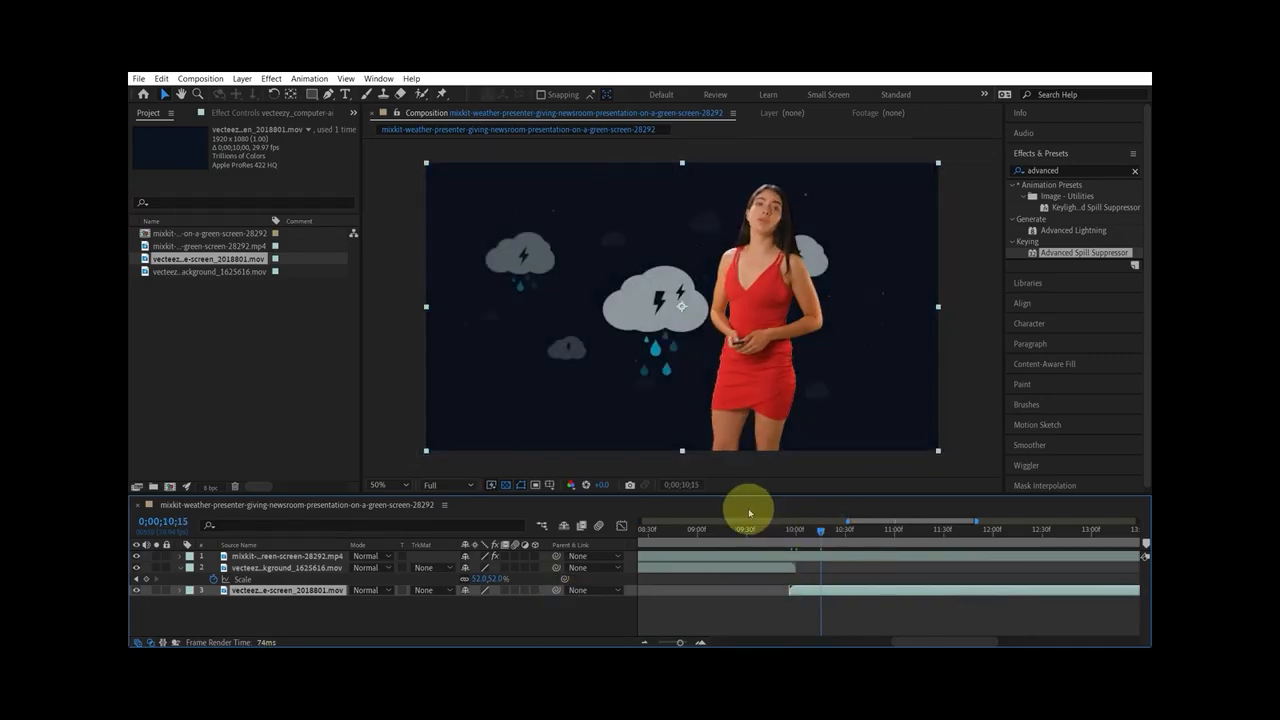
click(783, 529)
click(792, 529)
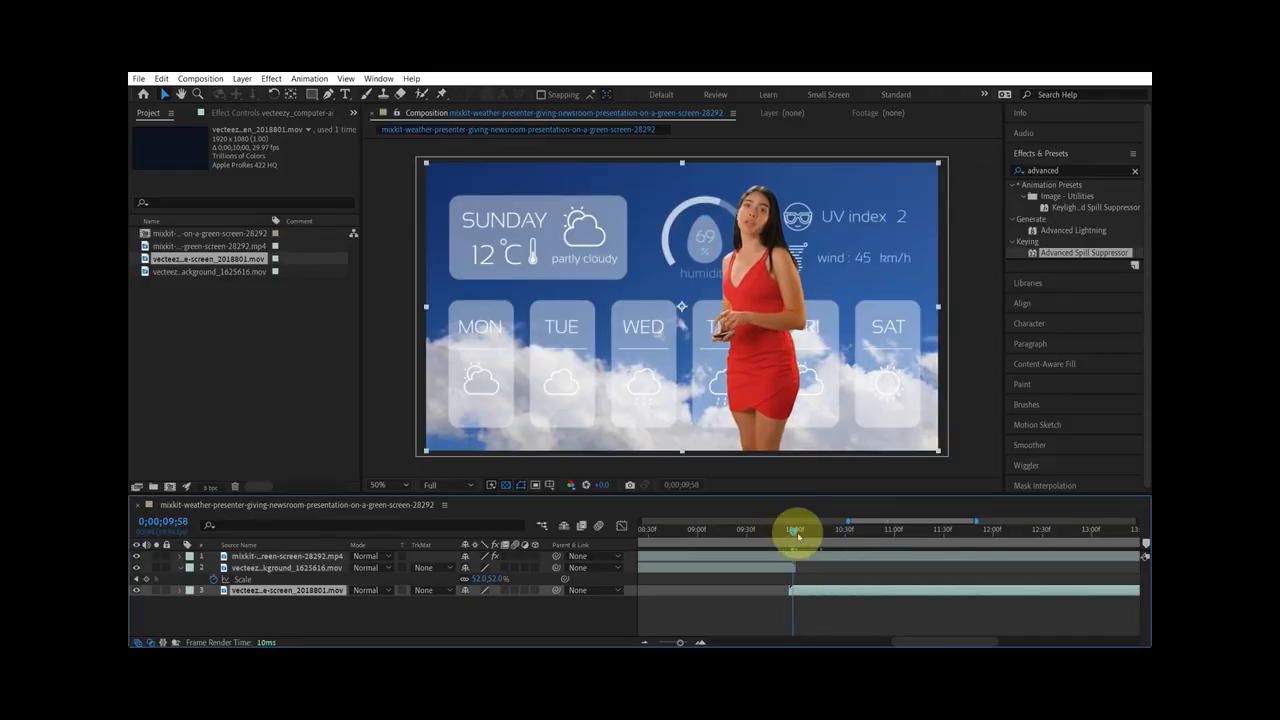
Shorten the overlap between the two backgrounds by moving the storm-cloud layer's start about two frames later
click(800, 529)
scroll(787, 558, up, 2)
click(786, 529)
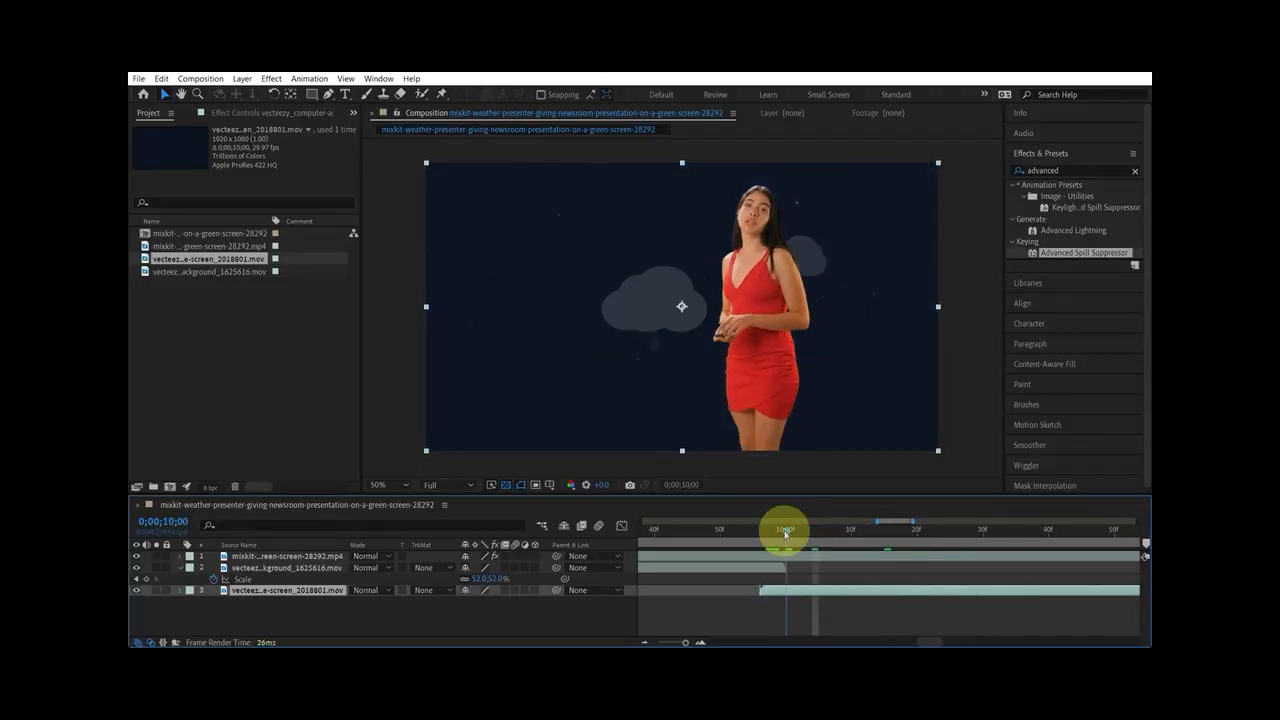
click(766, 583)
drag(778, 594, 783, 594)
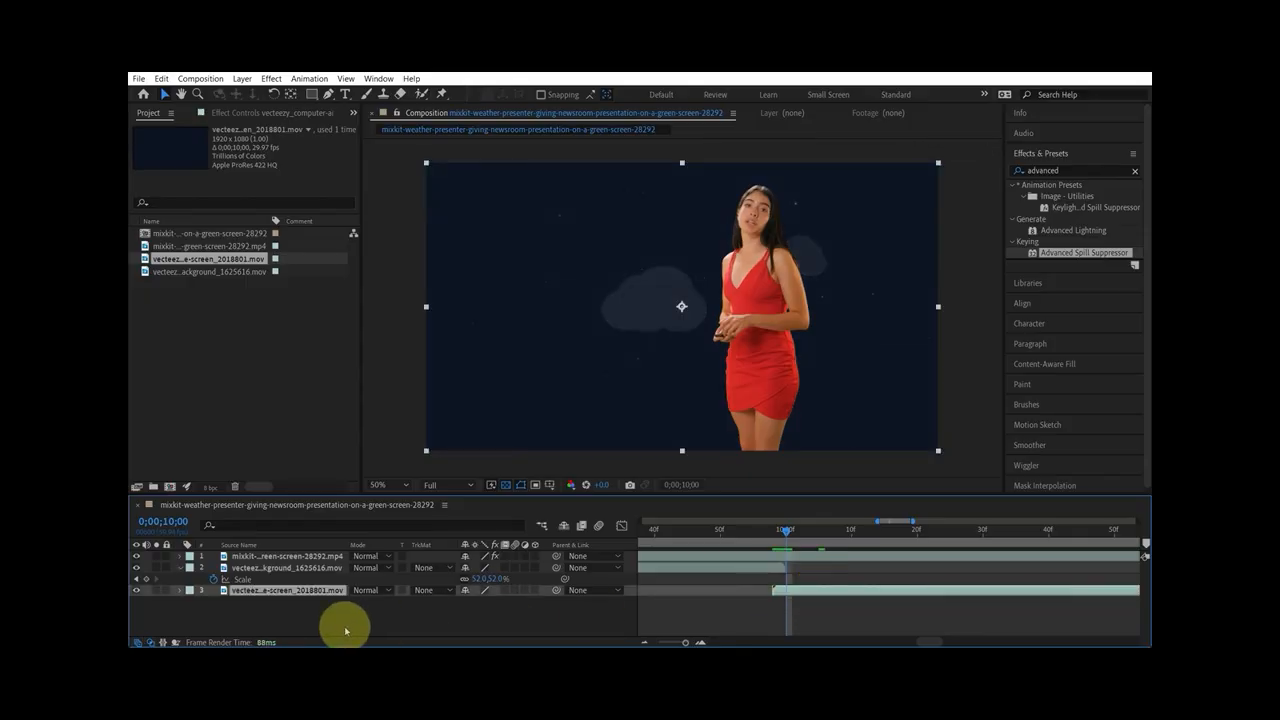
Scale the storm-cloud layer up slightly and set a Position keyframe of 960, 540 at 10 seconds
drag(476, 601, 484, 604)
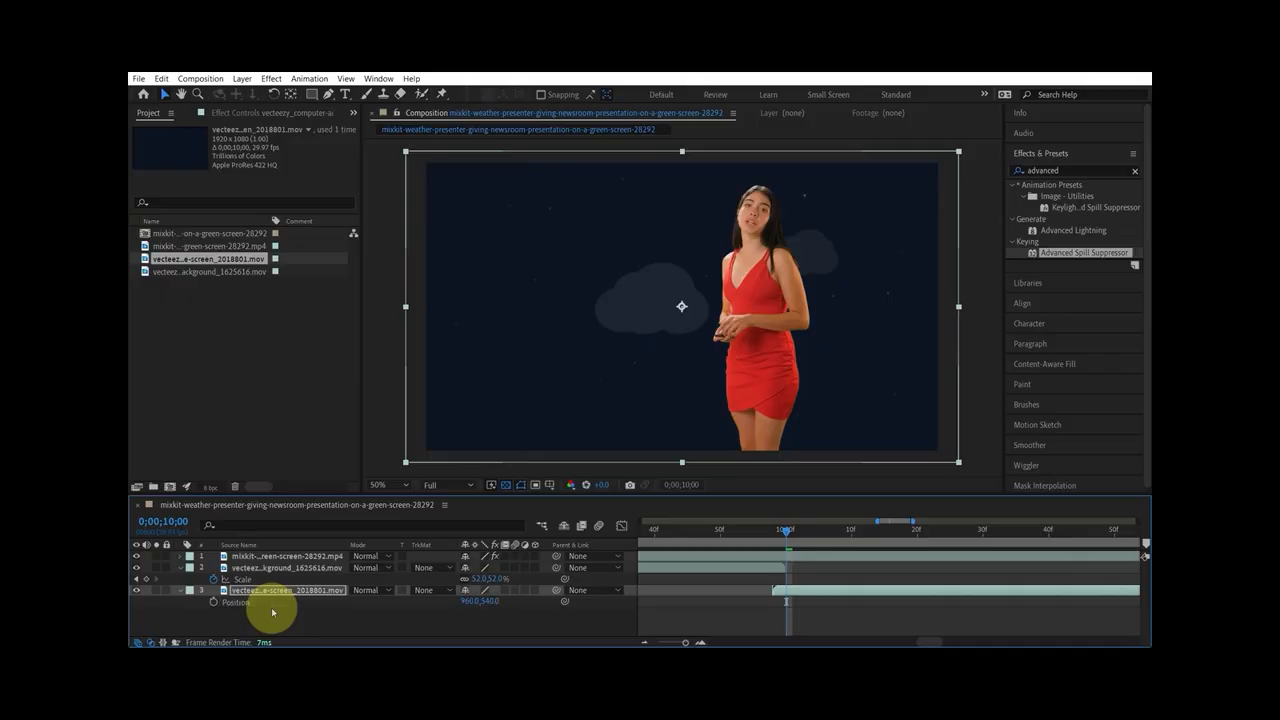
click(213, 602)
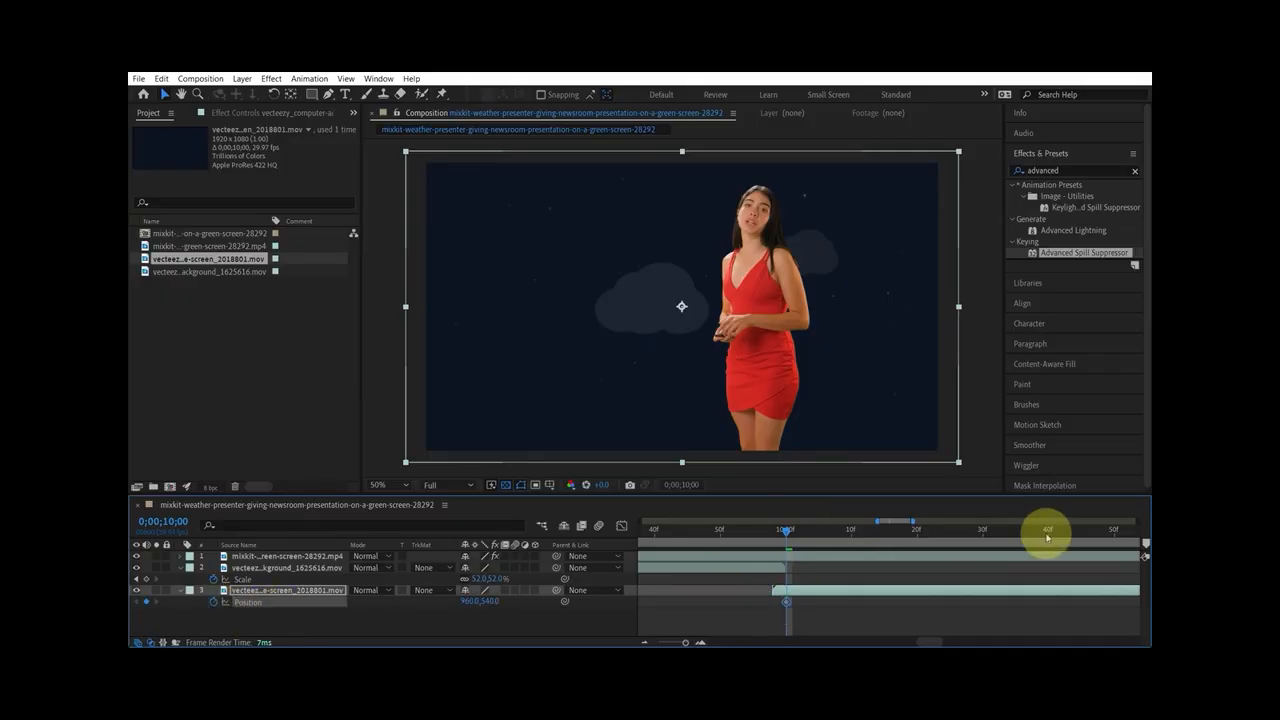
Keyframe the storm-cloud layer's Position at 891, 540 at 0;00;19;43 and easy ease both Position keyframes
scroll(1092, 533, down, 5)
drag(1094, 530, 1133, 541)
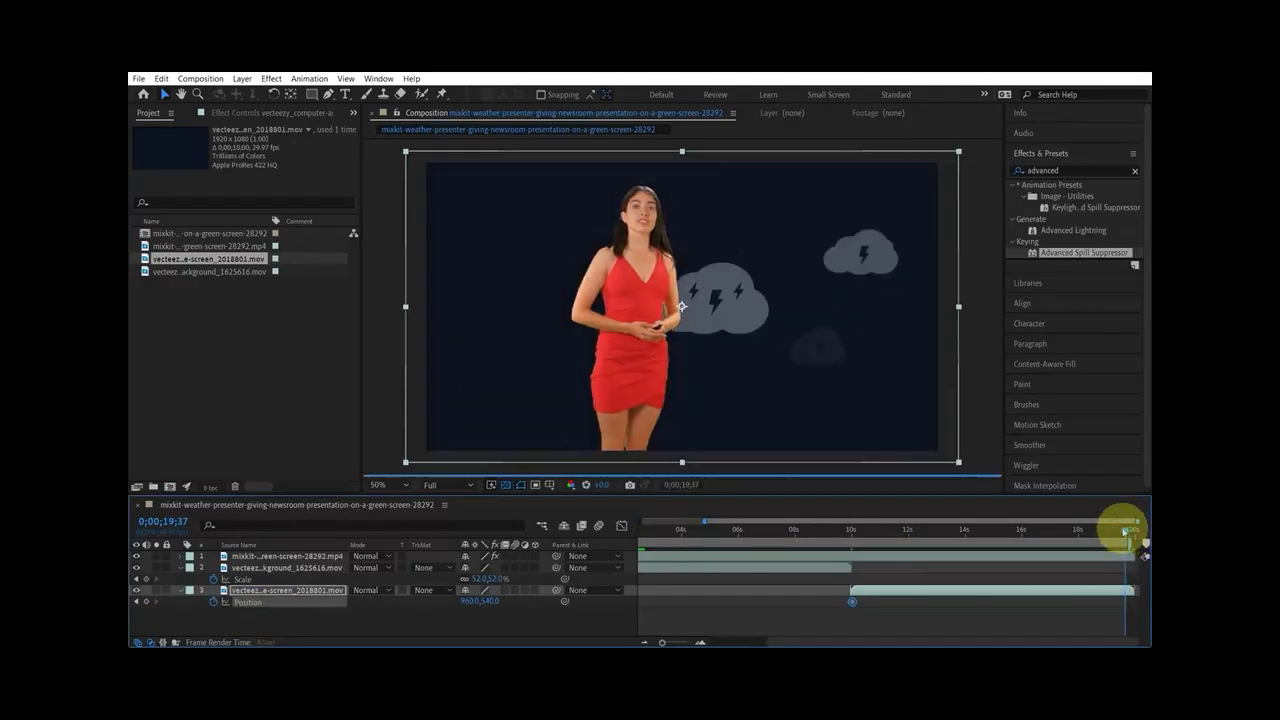
drag(466, 601, 416, 603)
drag(817, 613, 1135, 604)
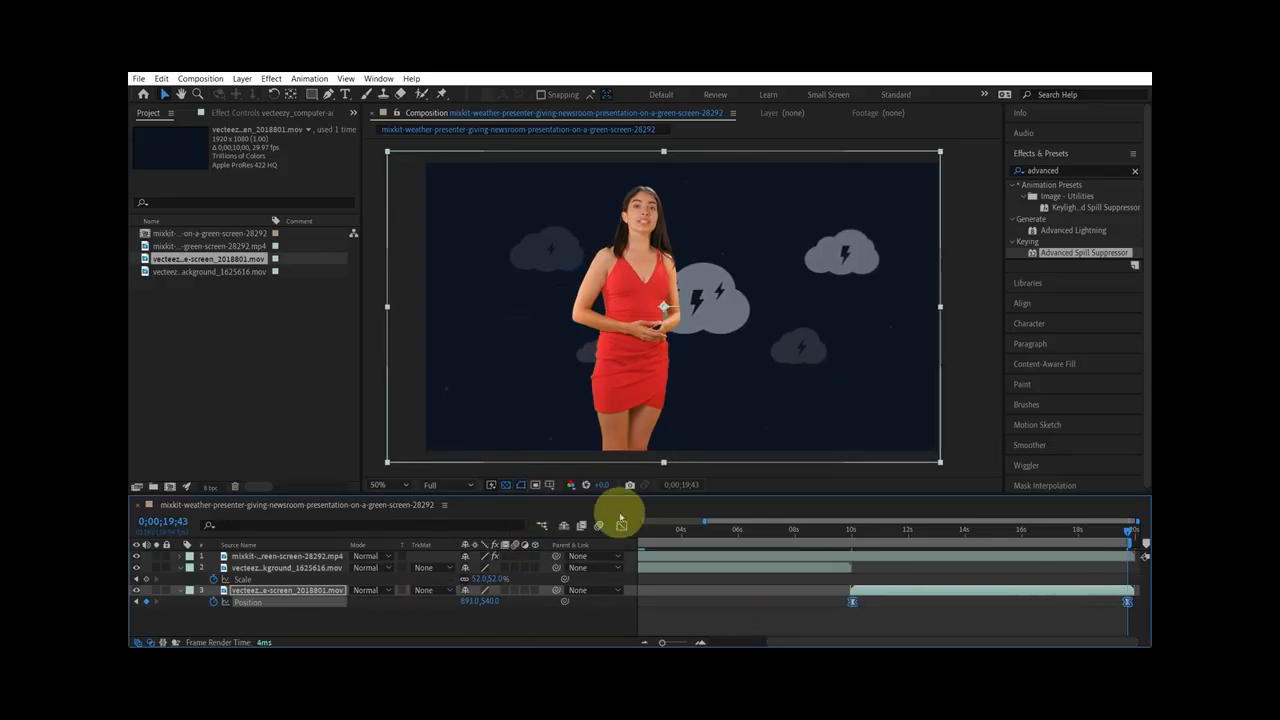
Reshape the storm layer's Position speed curve to start fast and slow down gradually, and preview the composition
click(620, 522)
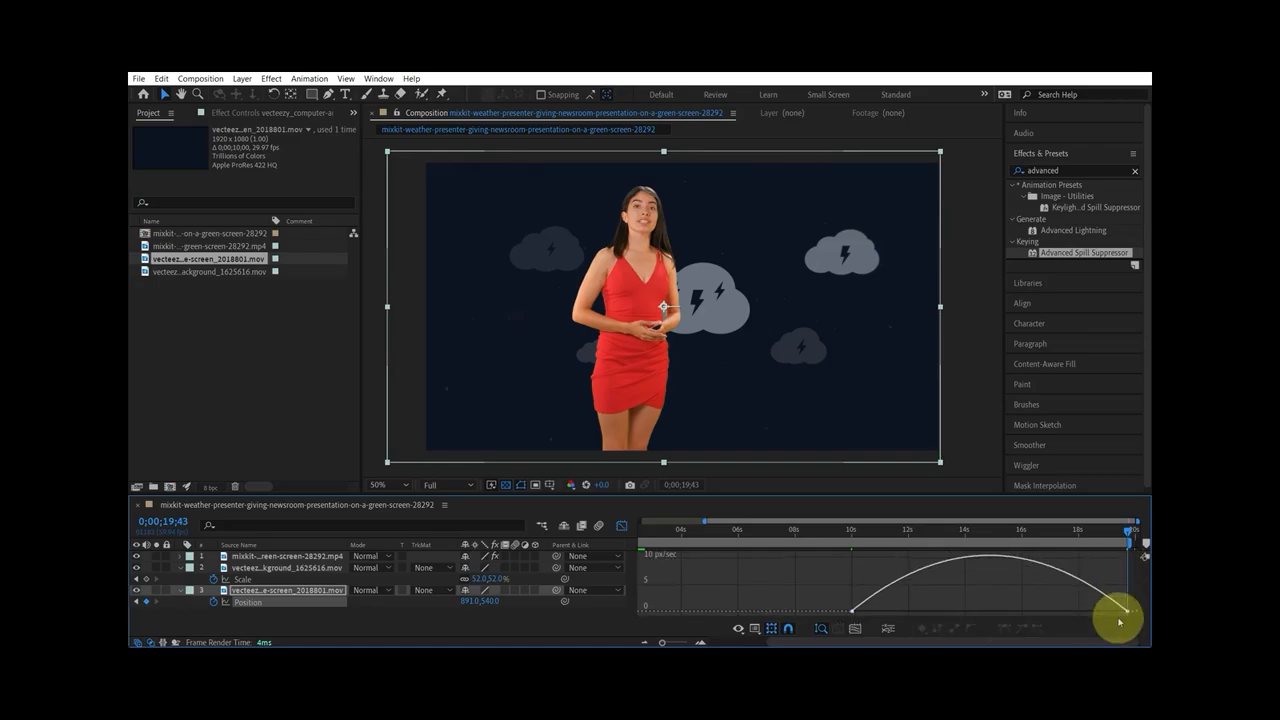
drag(1088, 610, 846, 548)
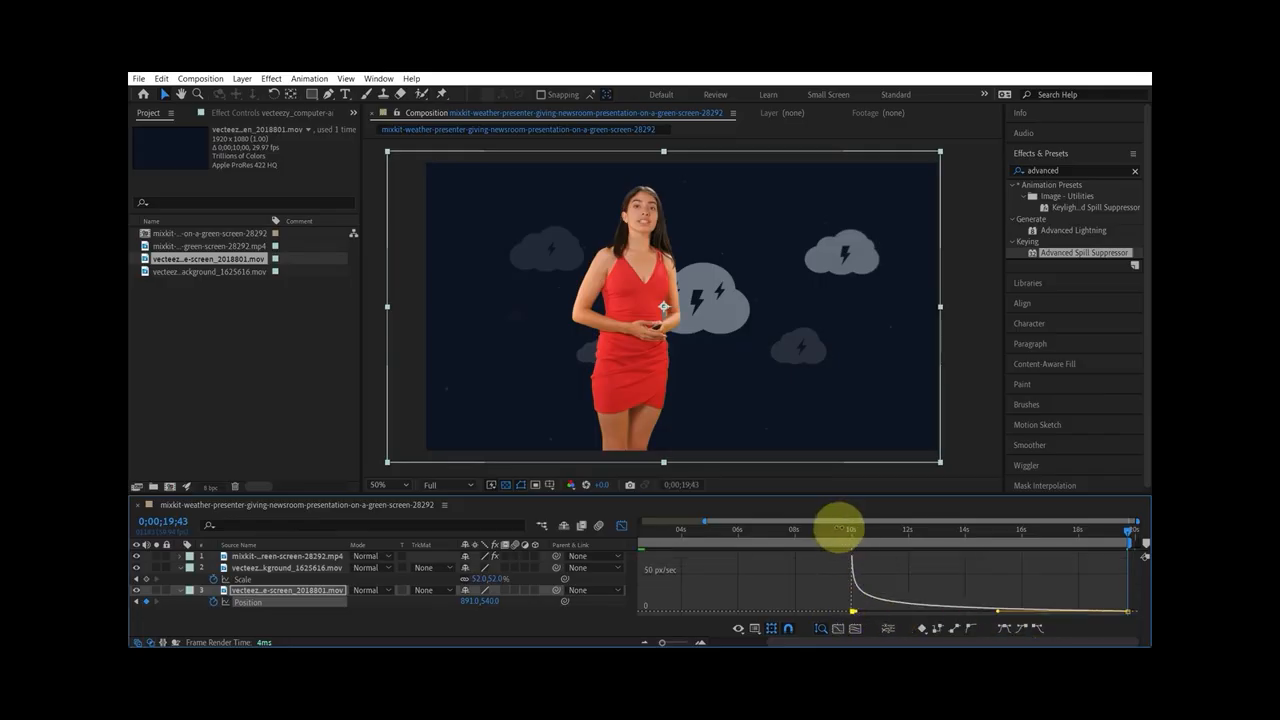
click(836, 529)
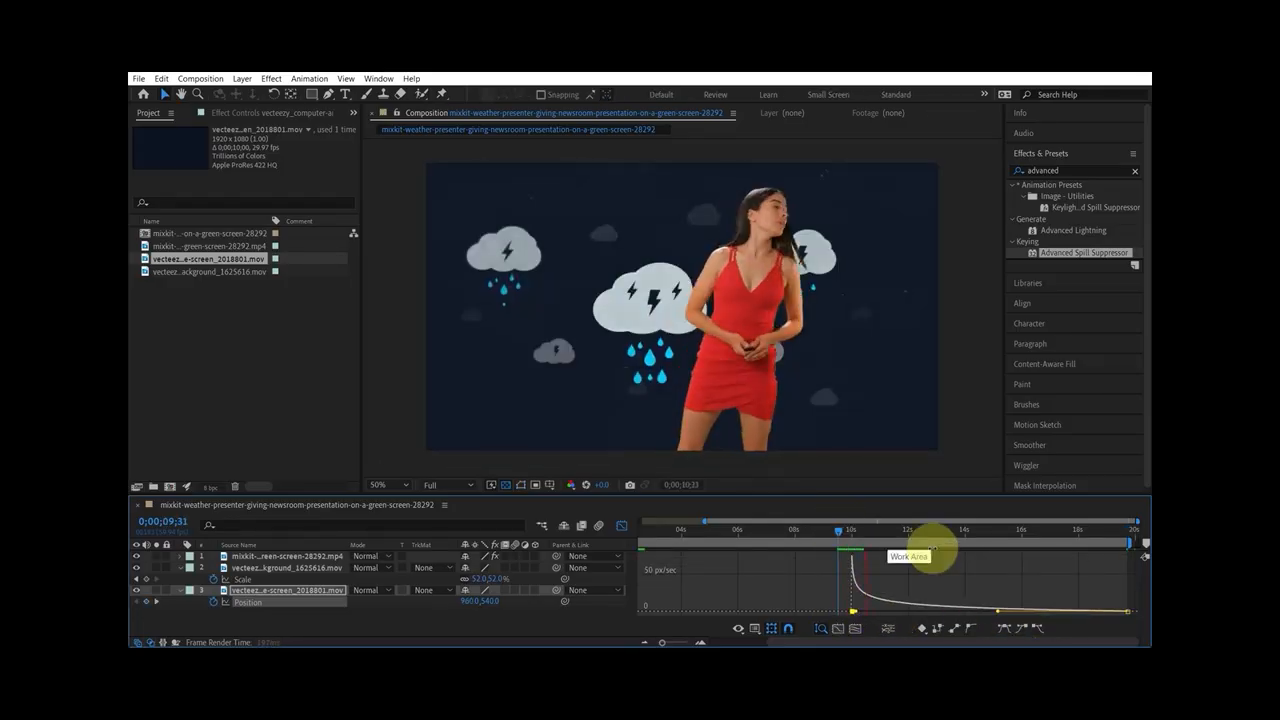
key(space)
key(space)
key(space)
scroll(613, 397, up, 2)
key(space)
Import production ID_5081441.mp4, create a composition from it, and scrub through the footage of the boy
drag(613, 397, 870, 78)
scroll(686, 400, down, 4)
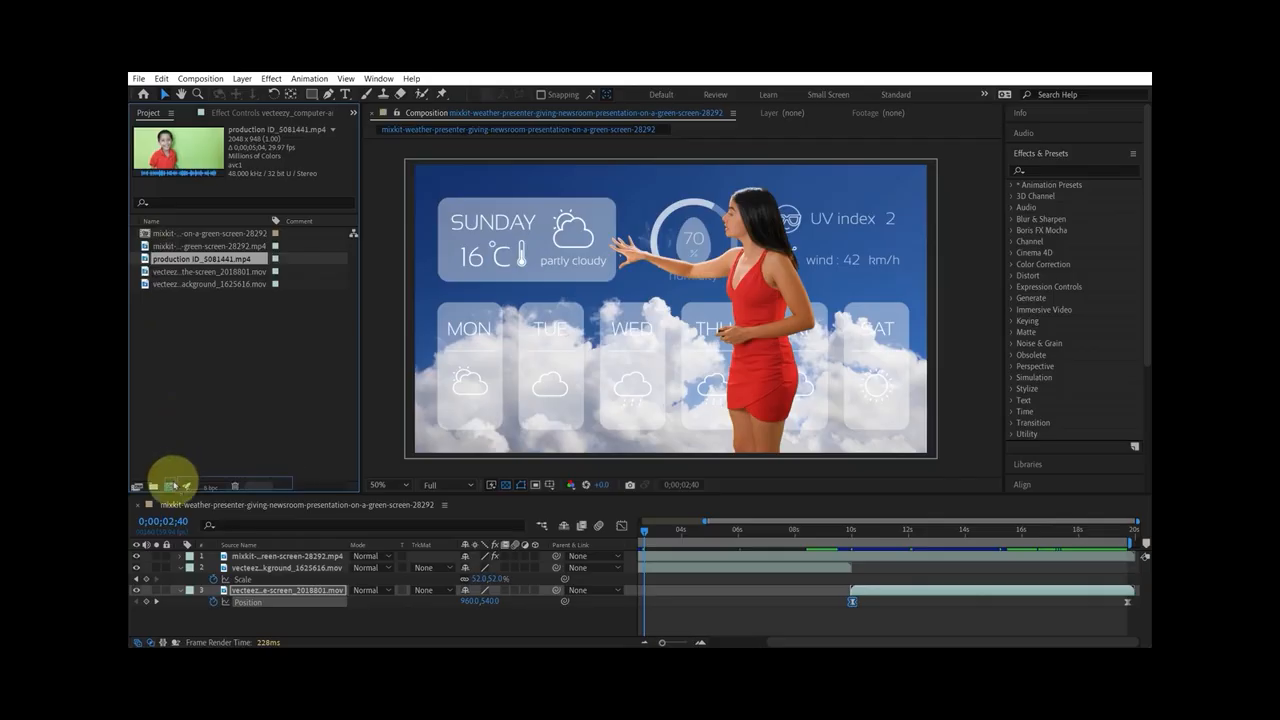
click(170, 487)
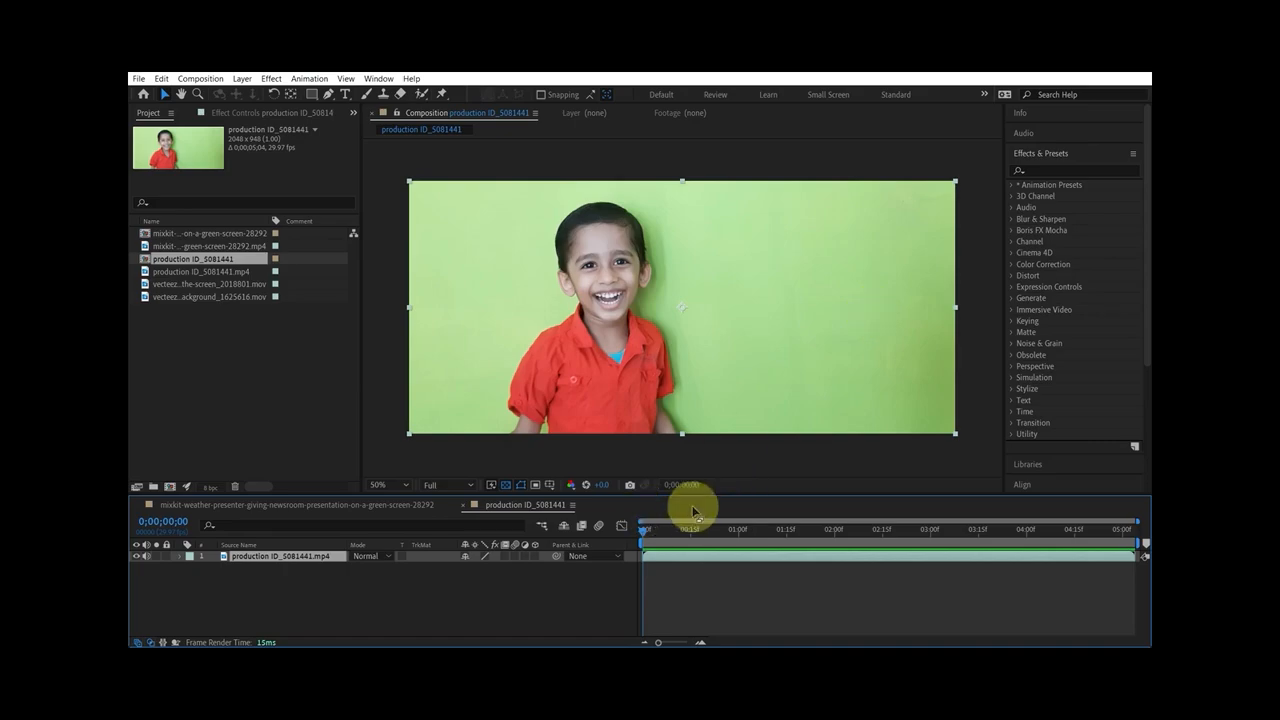
drag(645, 535, 956, 548)
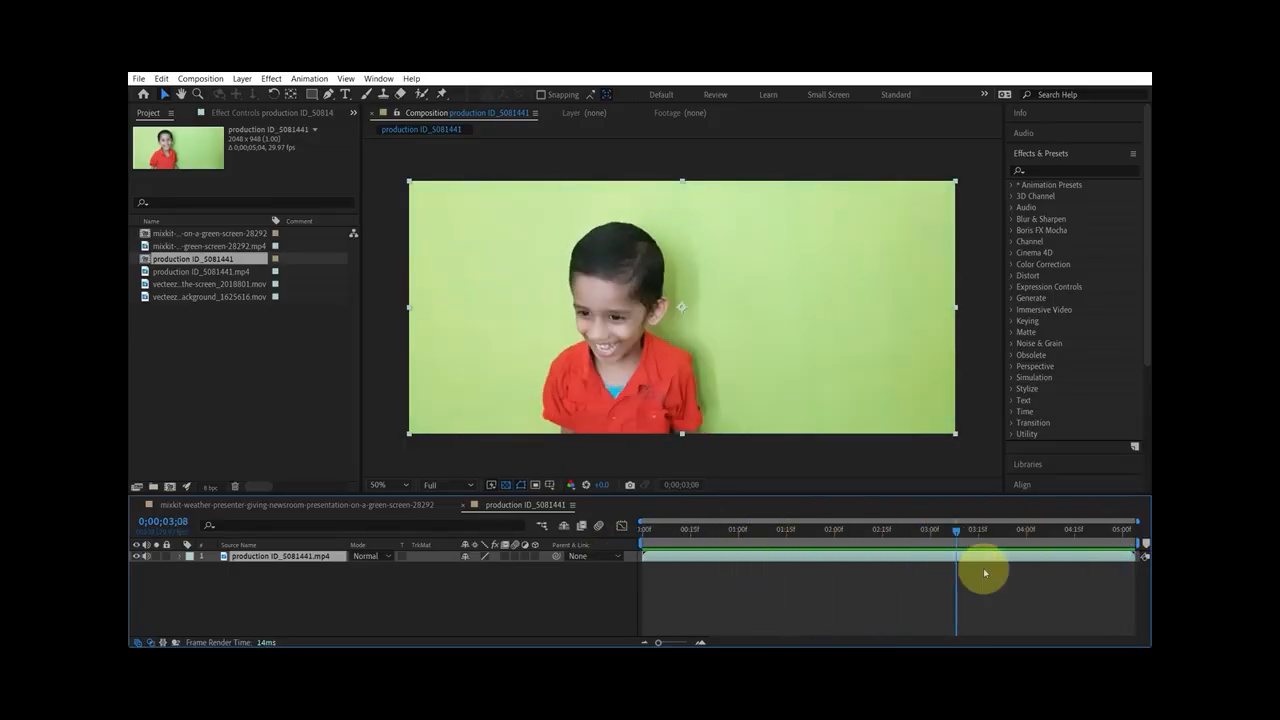
Draw a Pen tool mask around the boy's side of the frame, cutting off the empty green area beside him
click(329, 95)
drag(978, 530, 914, 531)
drag(843, 450, 843, 432)
click(748, 155)
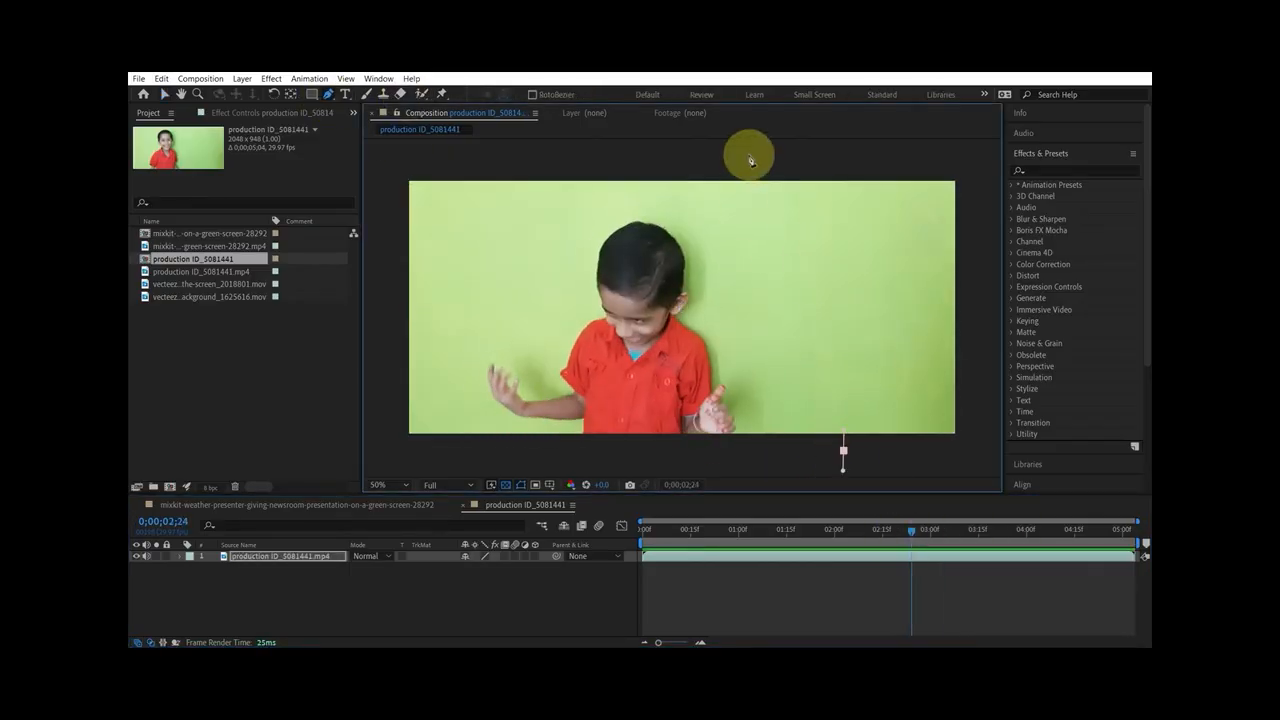
click(388, 175)
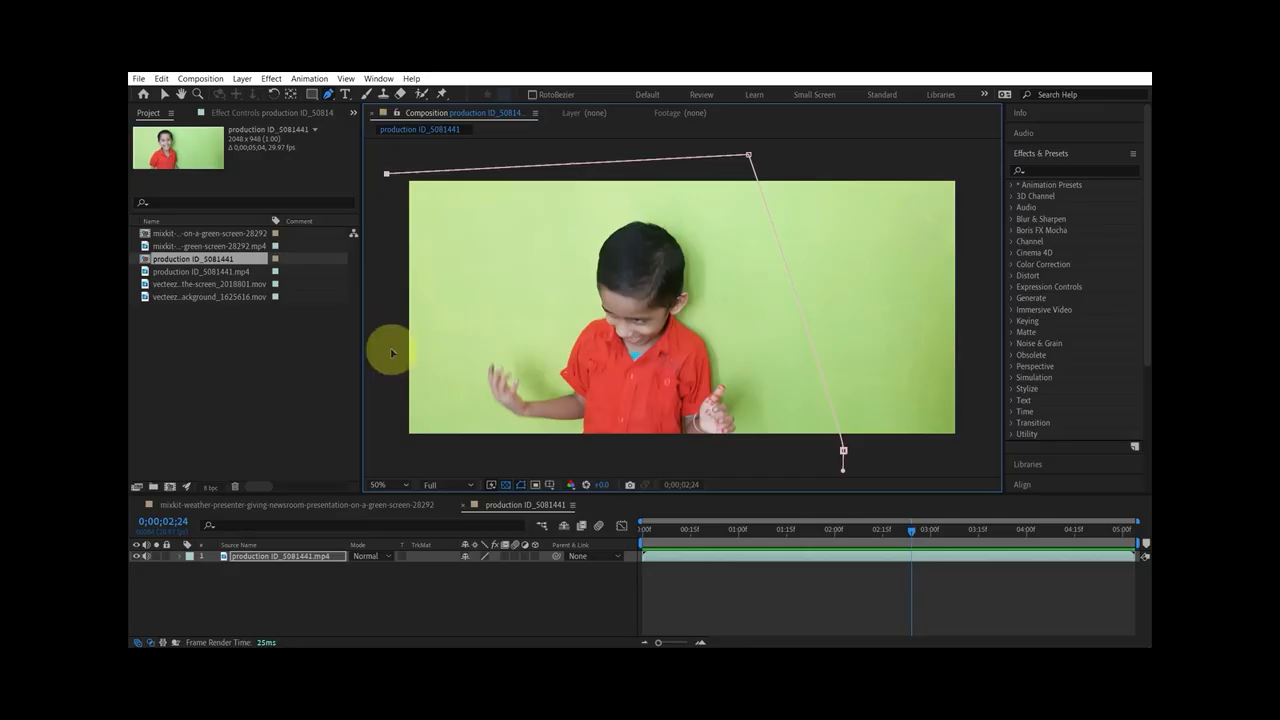
click(395, 461)
click(844, 452)
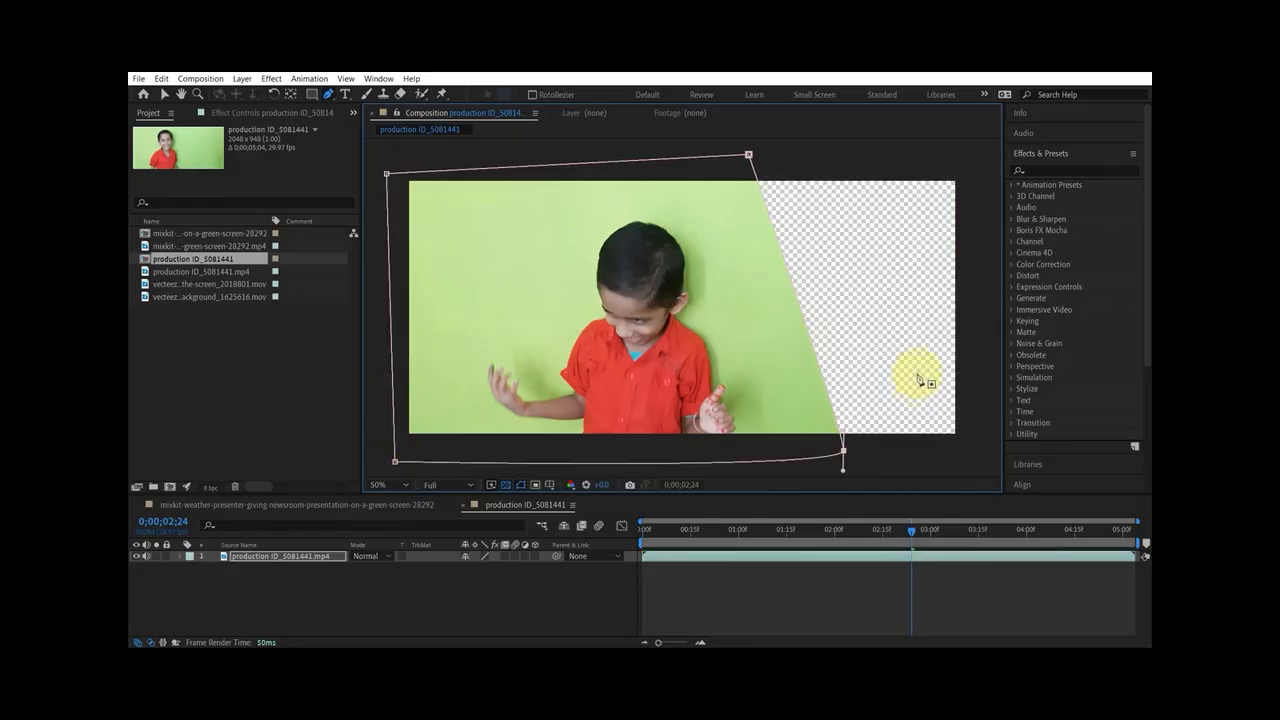
Apply Keylight (1.2) to the boy's clip and sample the green wall beside him as the Screen Colour
click(1032, 171)
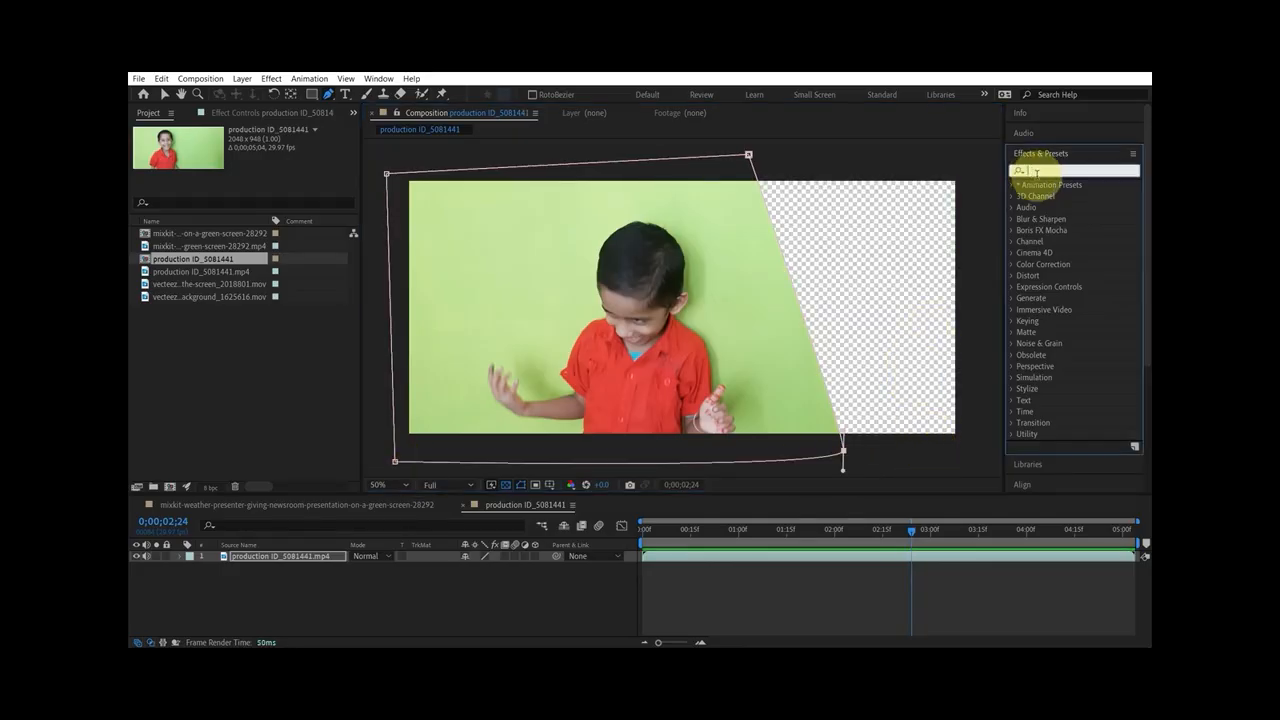
text(key)
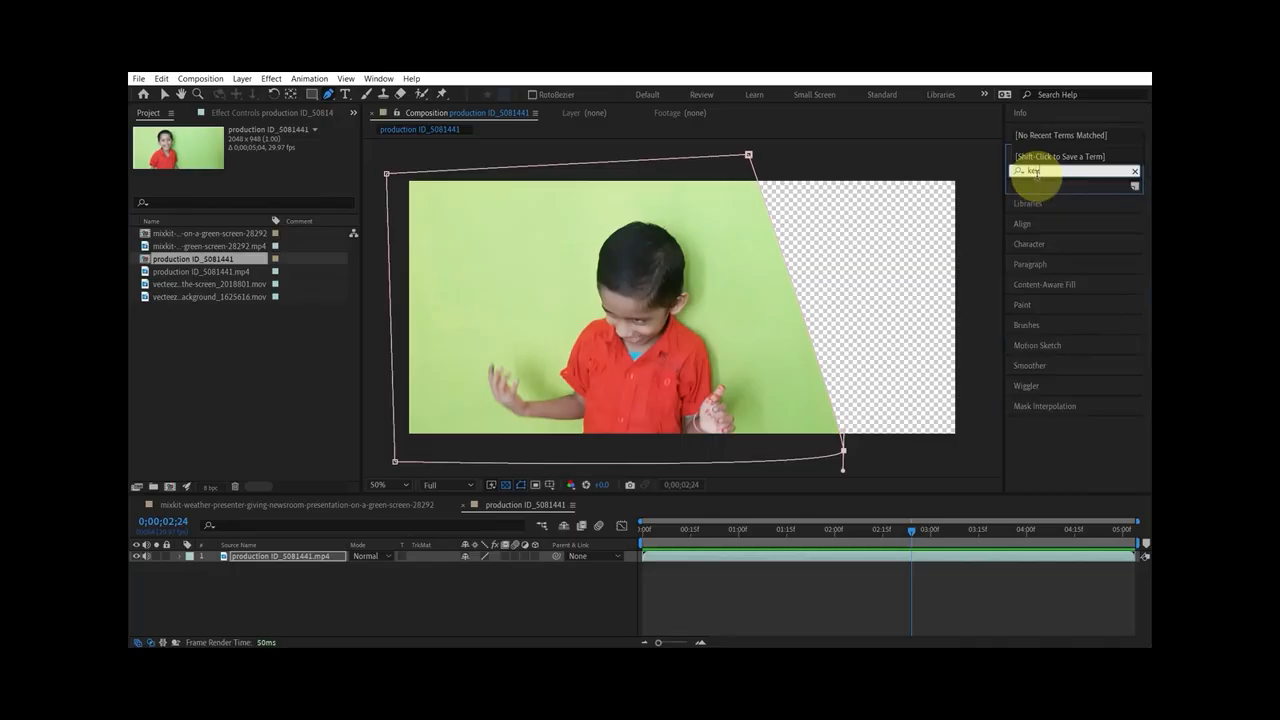
text(li)
drag(1058, 230, 877, 557)
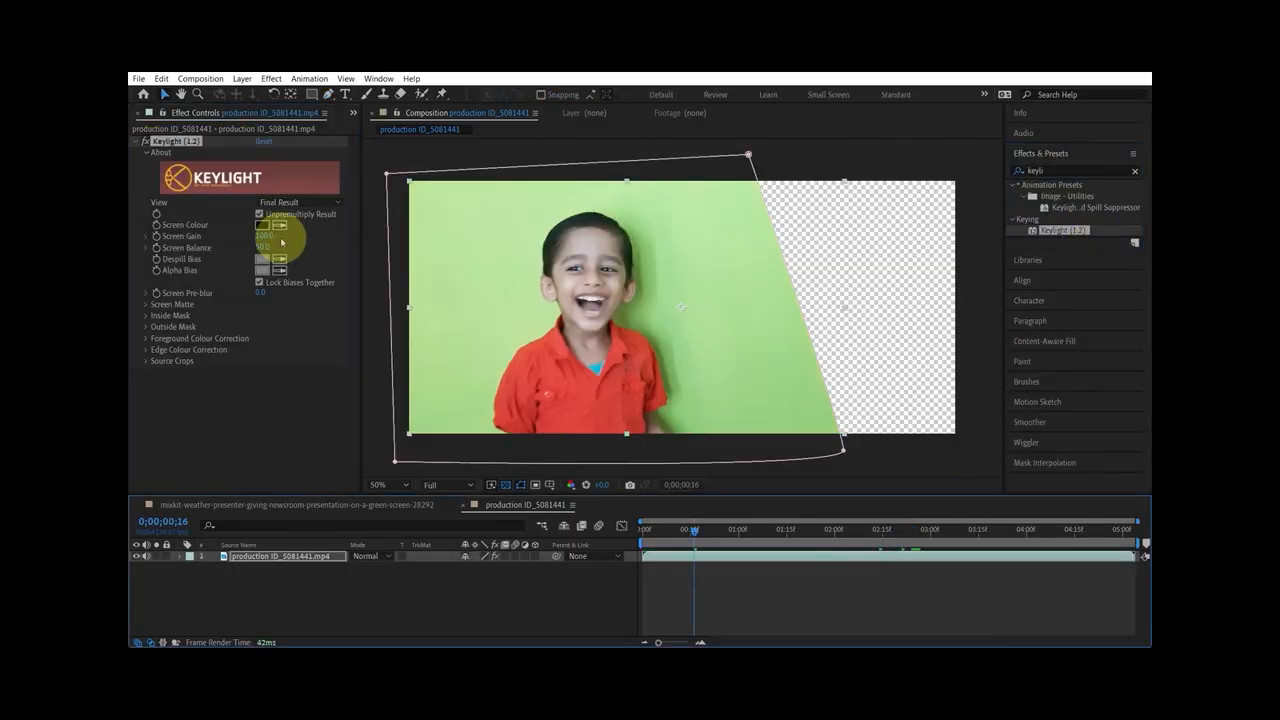
click(279, 225)
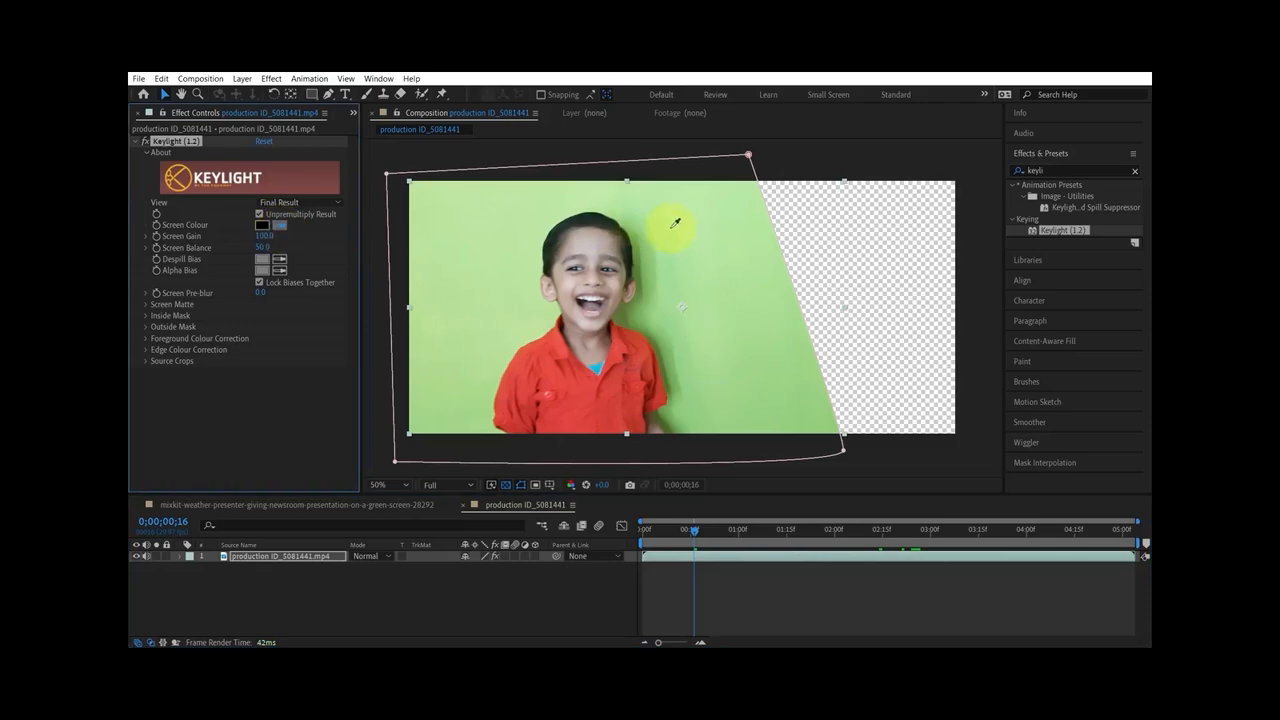
click(700, 287)
Switch Keylight's View to Screen Matte and set Clip White to 56
click(292, 202)
click(305, 271)
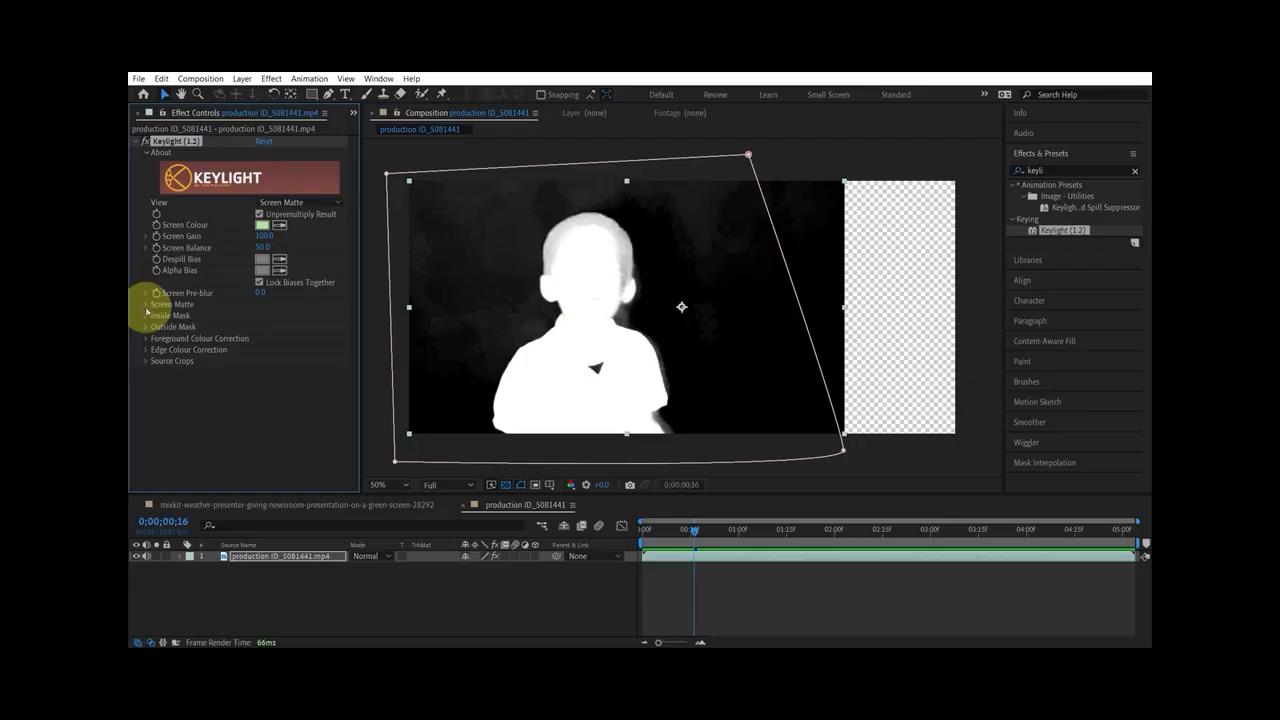
click(146, 304)
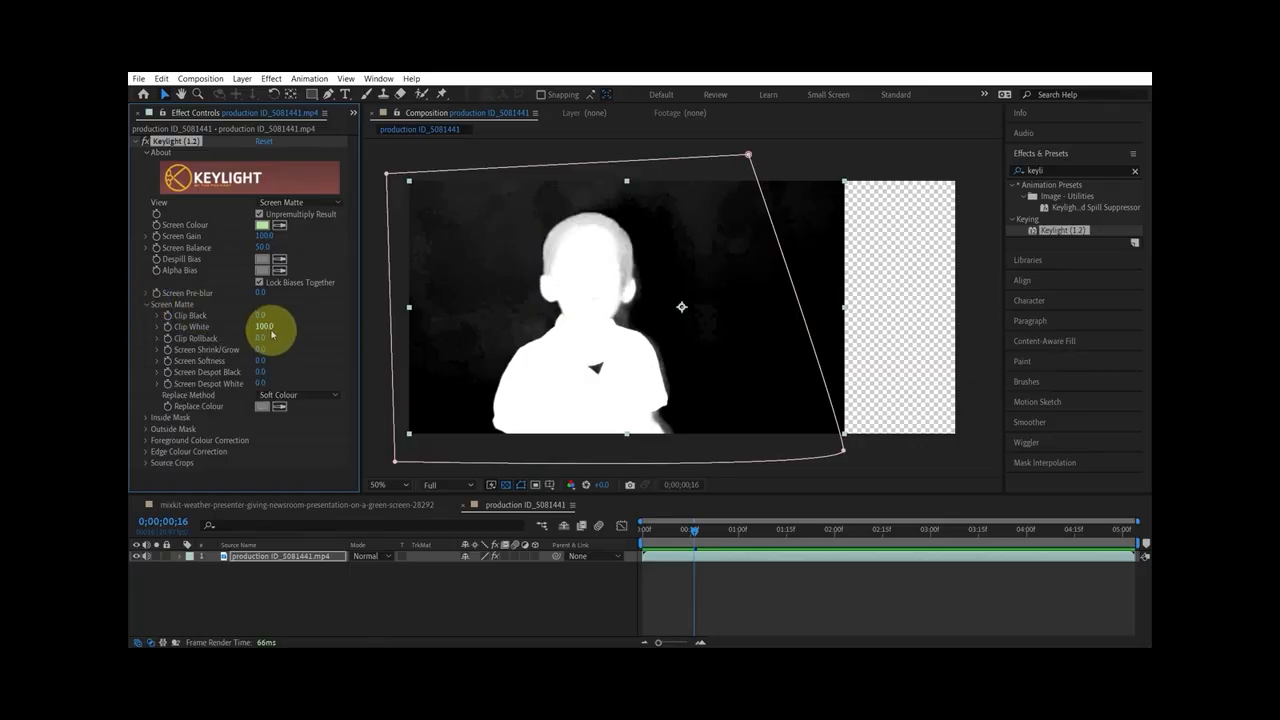
drag(263, 326, 244, 338)
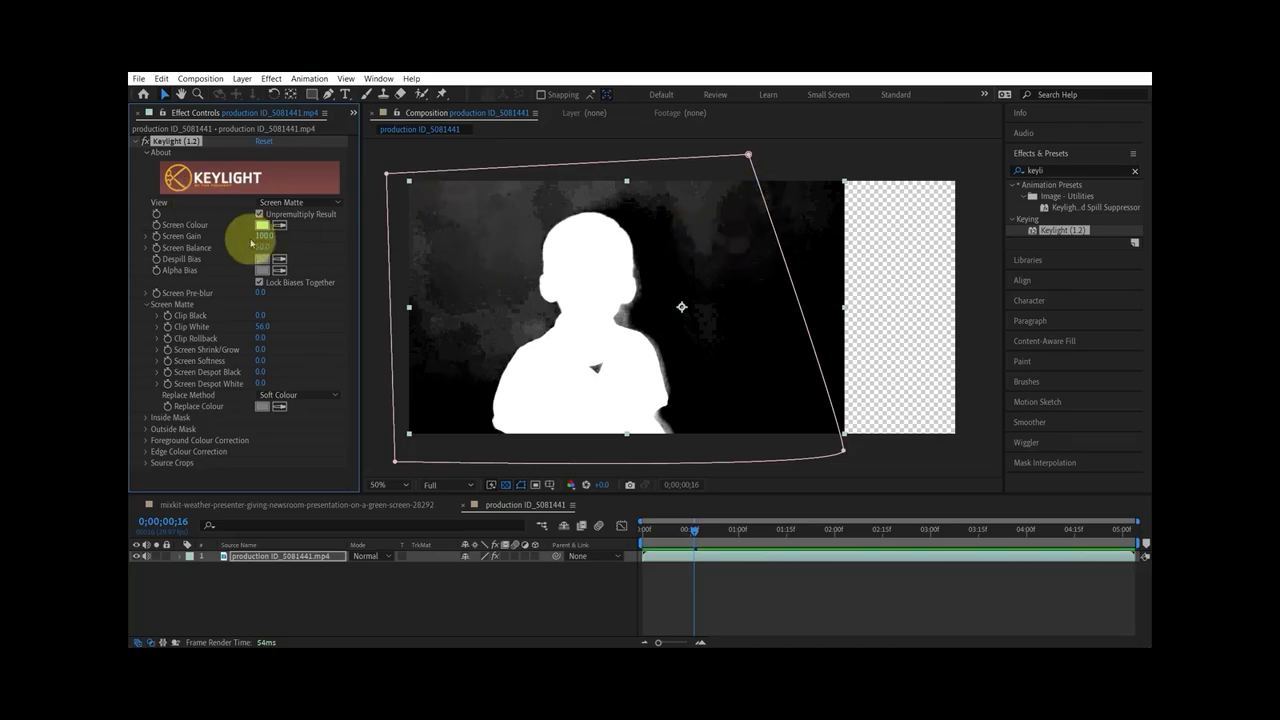
Change Keylight's Screen Colour to the pale green D5F8C7
click(262, 225)
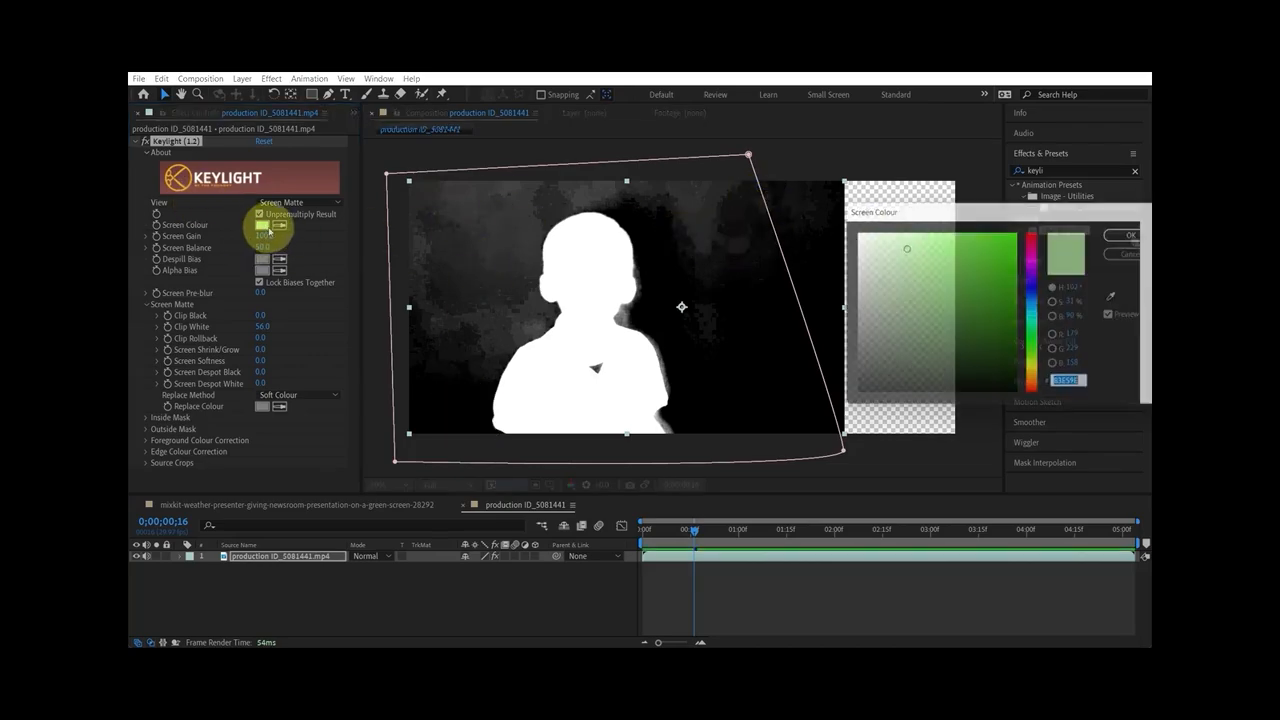
mouse_move(904, 249)
mouse_down()
mouse_move(914, 243)
mouse_move(891, 234)
mouse_up()
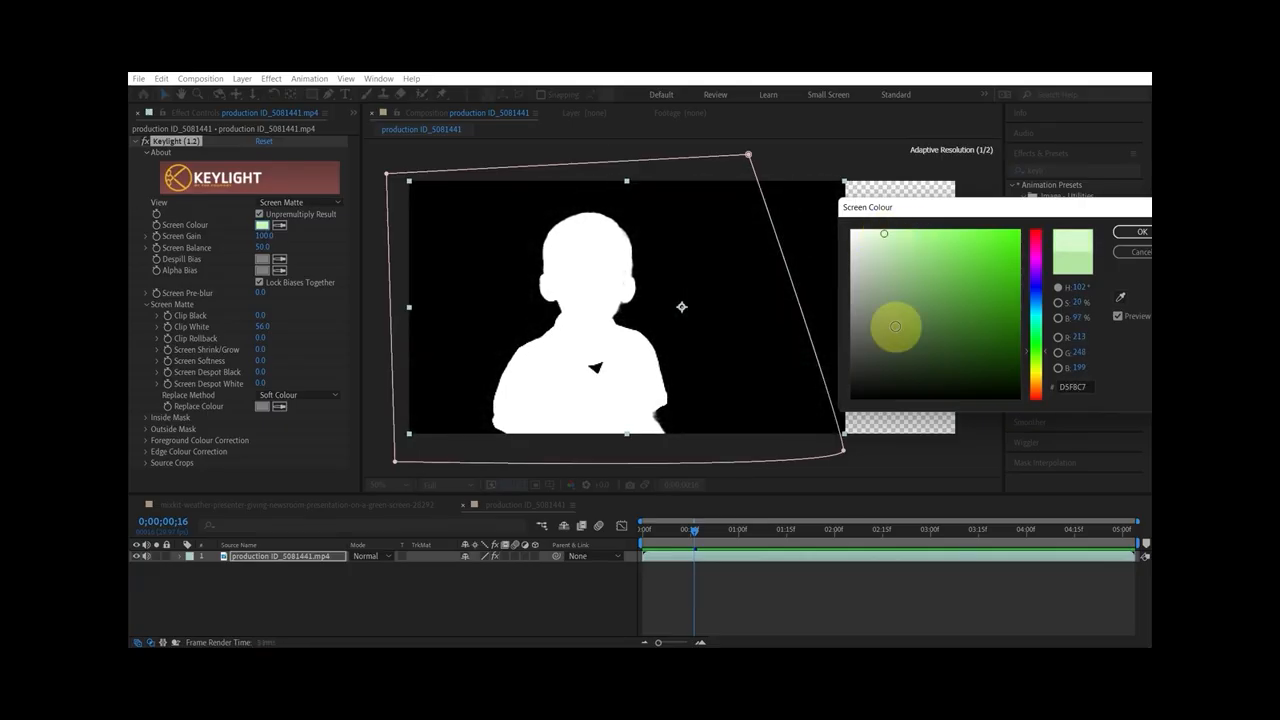
click(1137, 233)
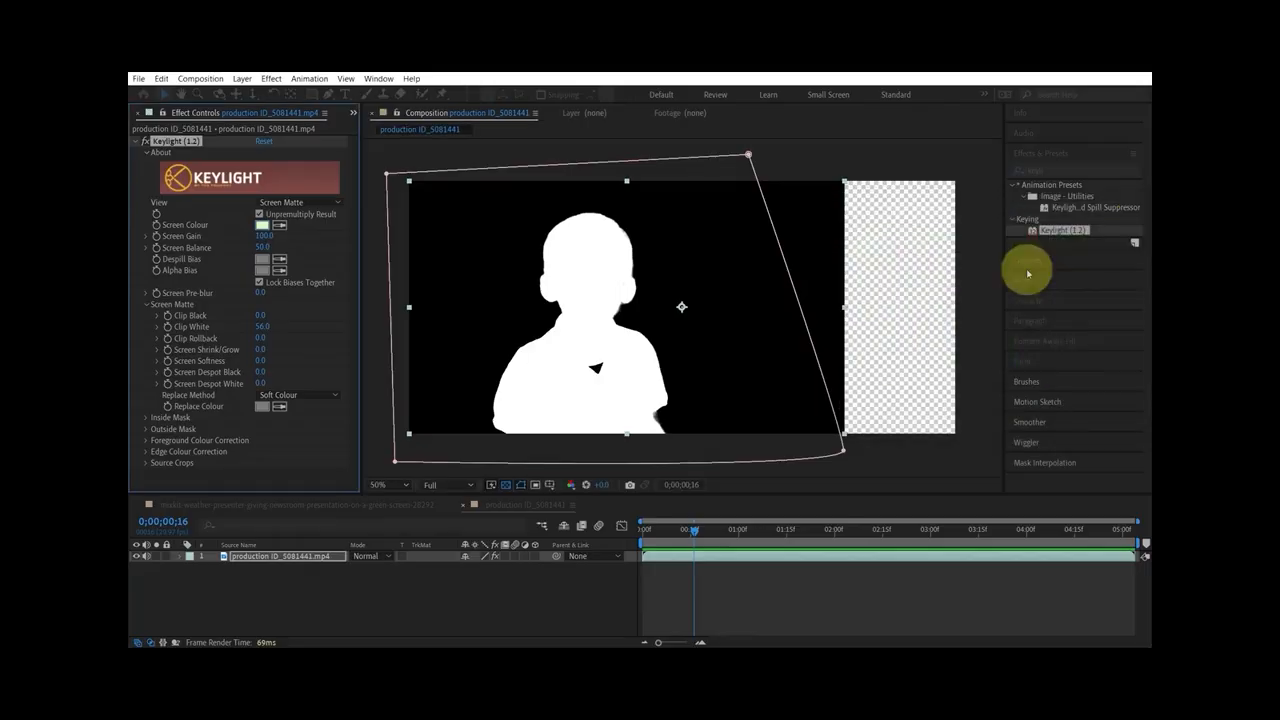
Set Keylight's View to Final Result and check the key on the boy at different frames
click(280, 202)
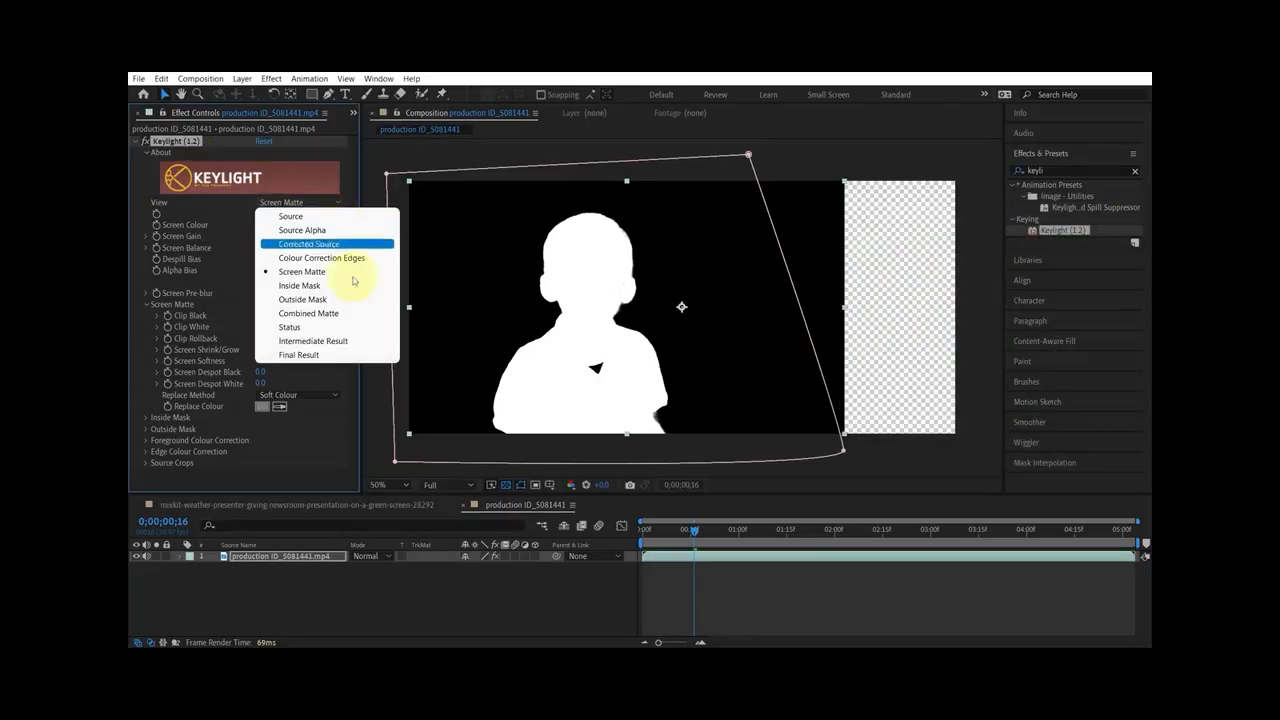
click(330, 358)
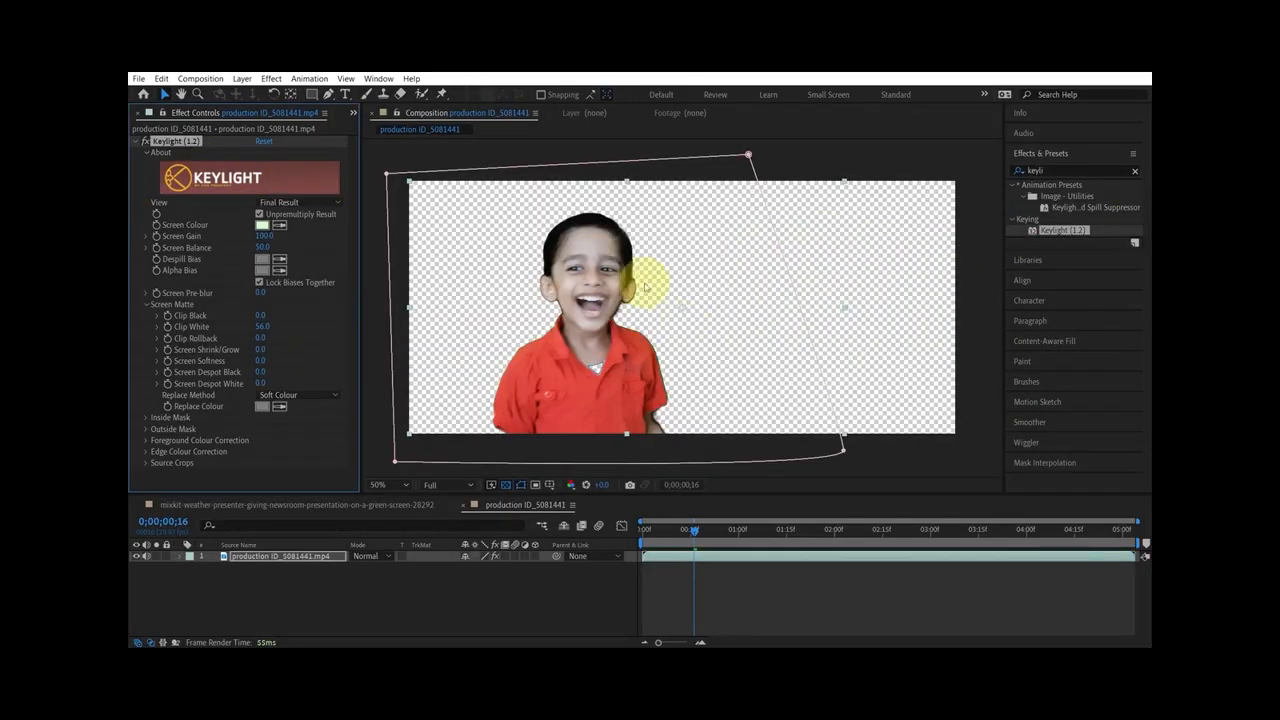
scroll(645, 288, up, 2)
scroll(618, 272, down, 2)
drag(689, 531, 754, 532)
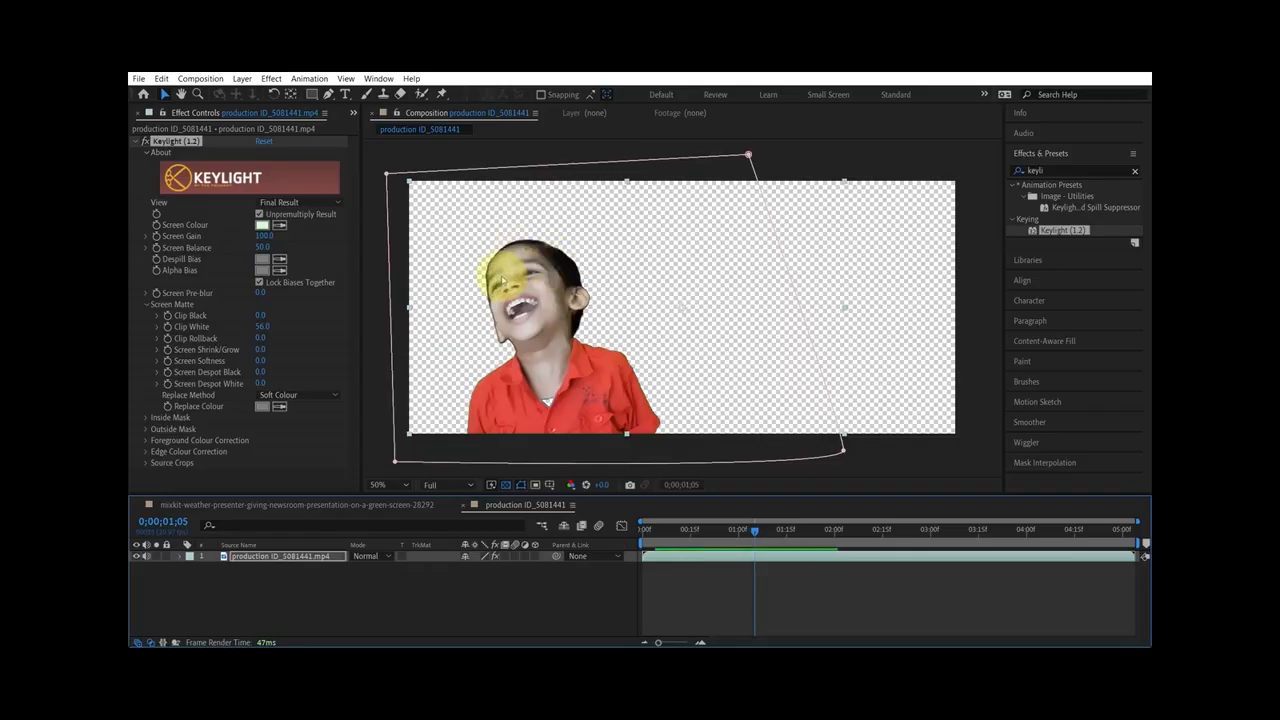
drag(754, 531, 694, 540)
Create a composition-sized cyan solid (49EFF9) and place it beneath the boy's clip as a background
right_click(256, 628)
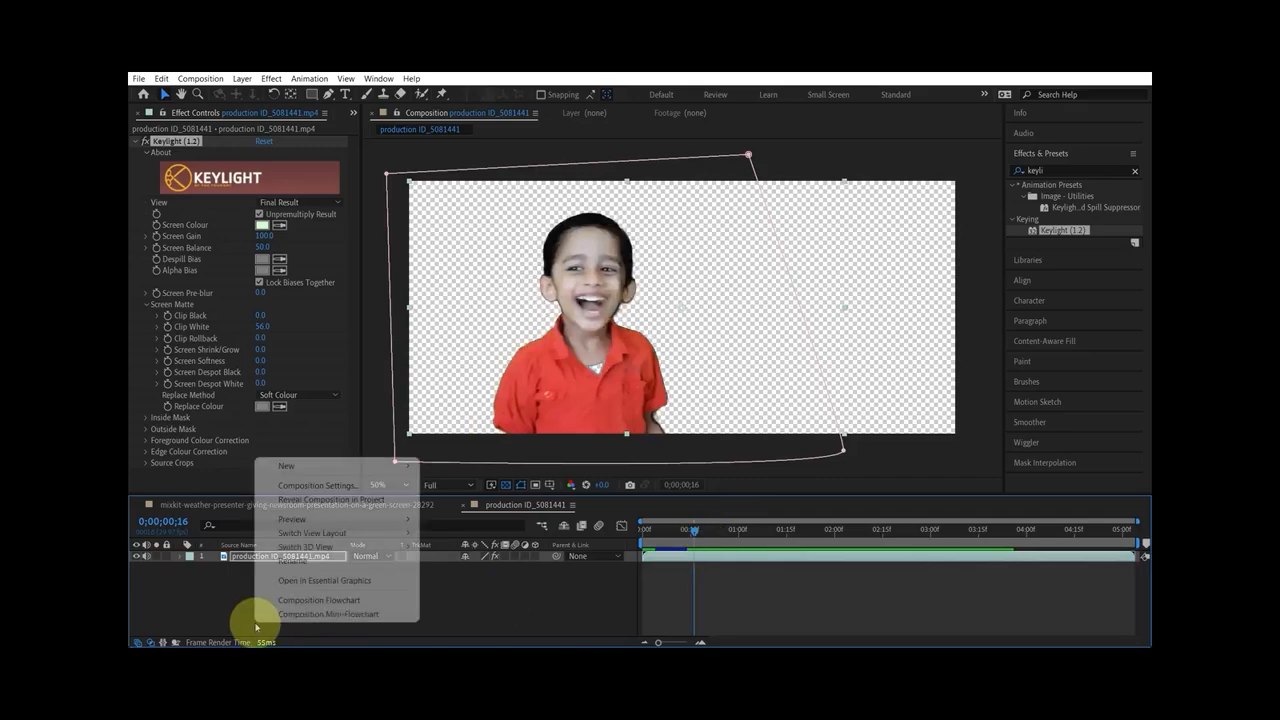
mouse_move(405, 472)
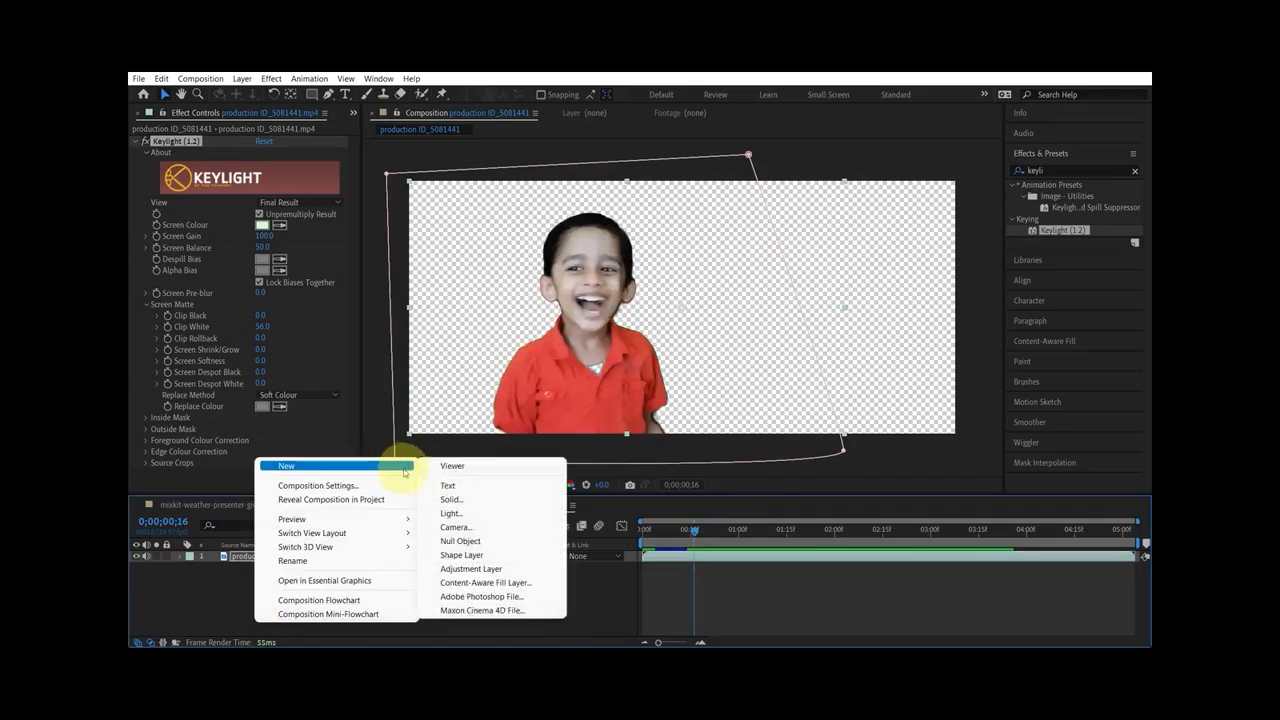
click(500, 499)
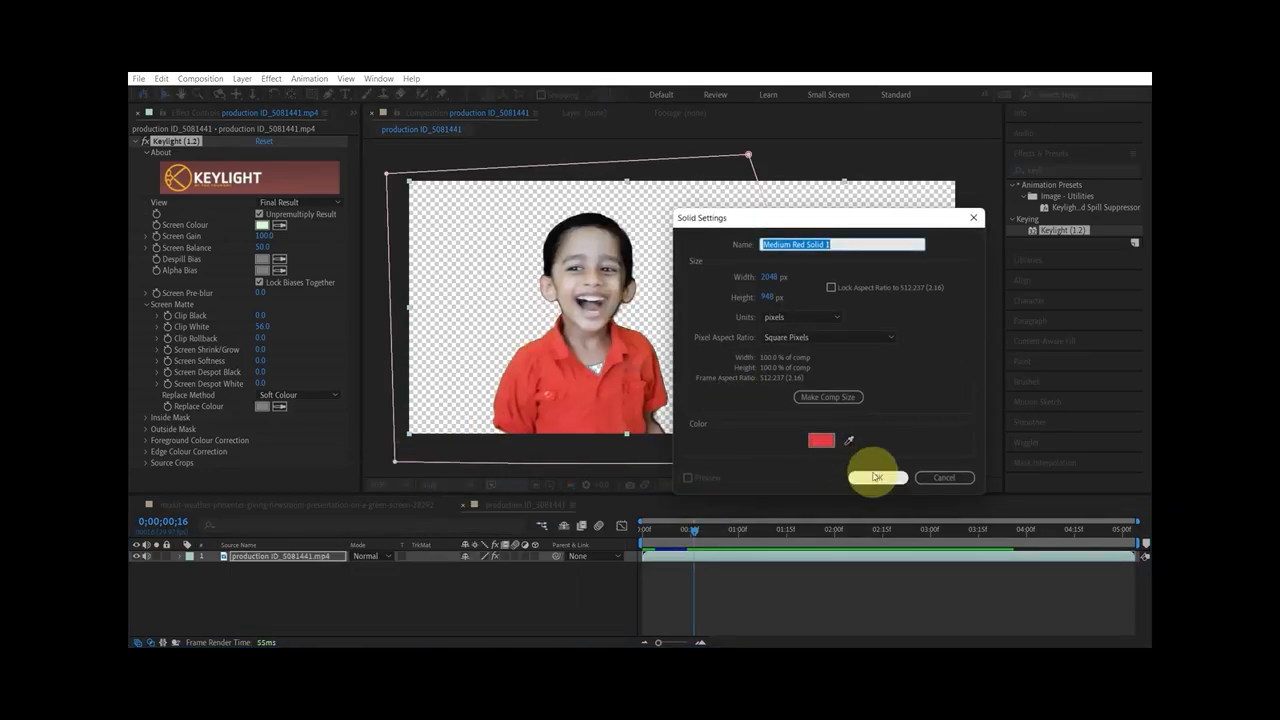
click(818, 440)
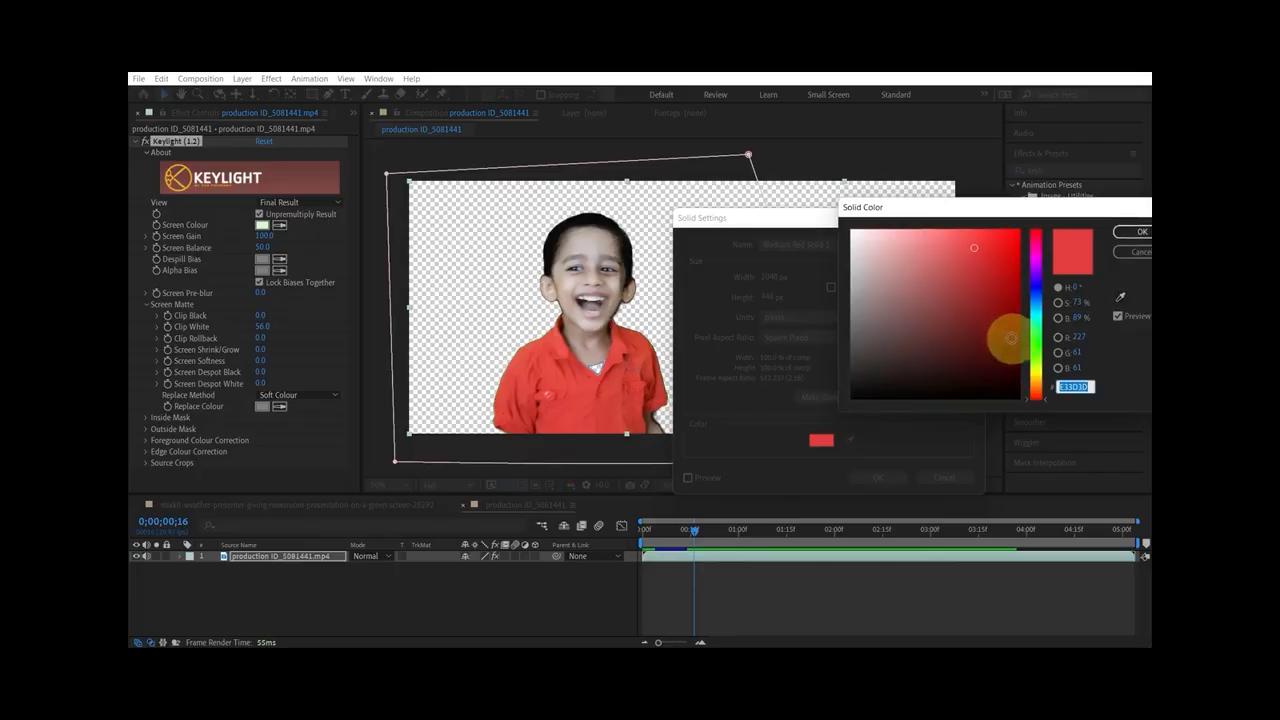
click(1036, 314)
click(970, 234)
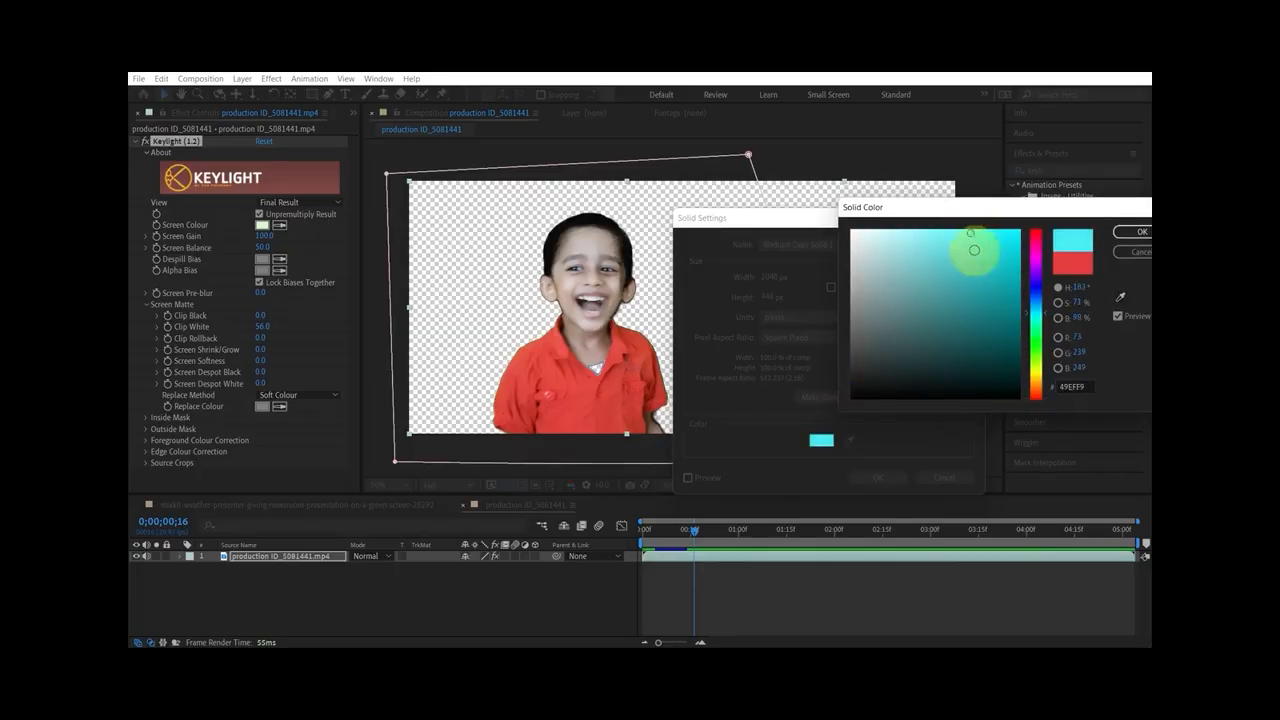
click(1130, 231)
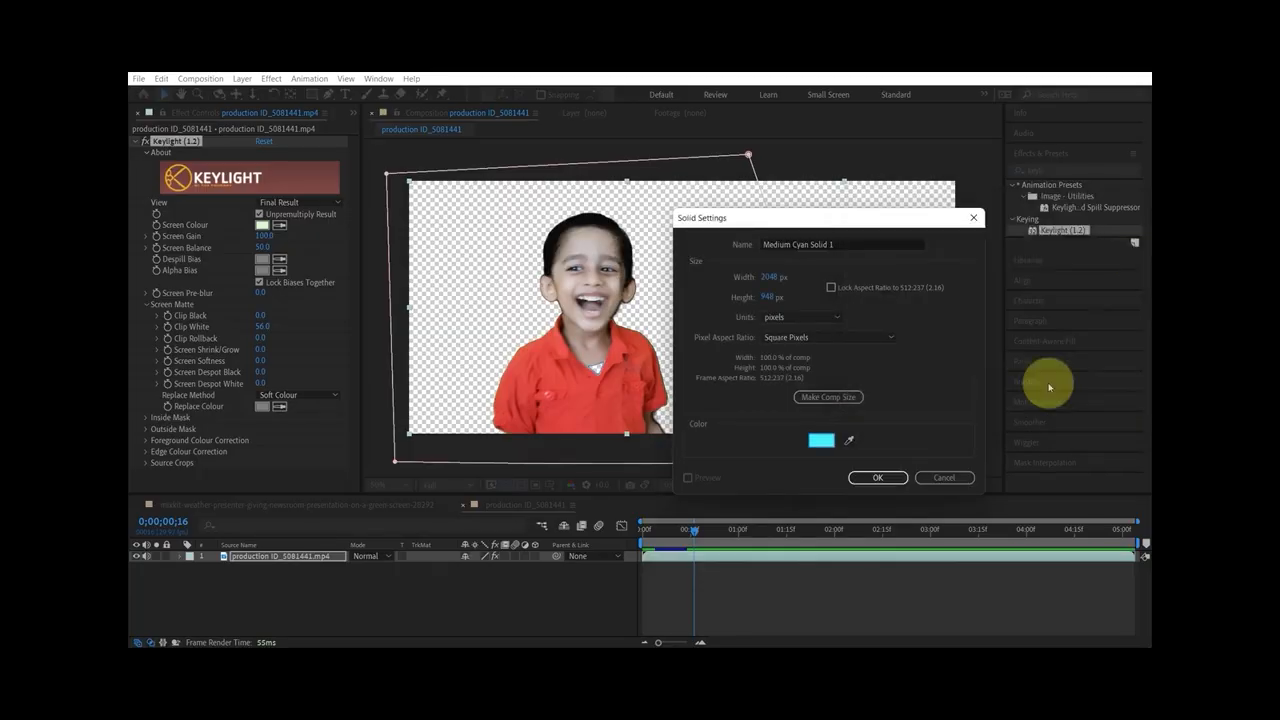
click(878, 478)
drag(274, 562, 274, 571)
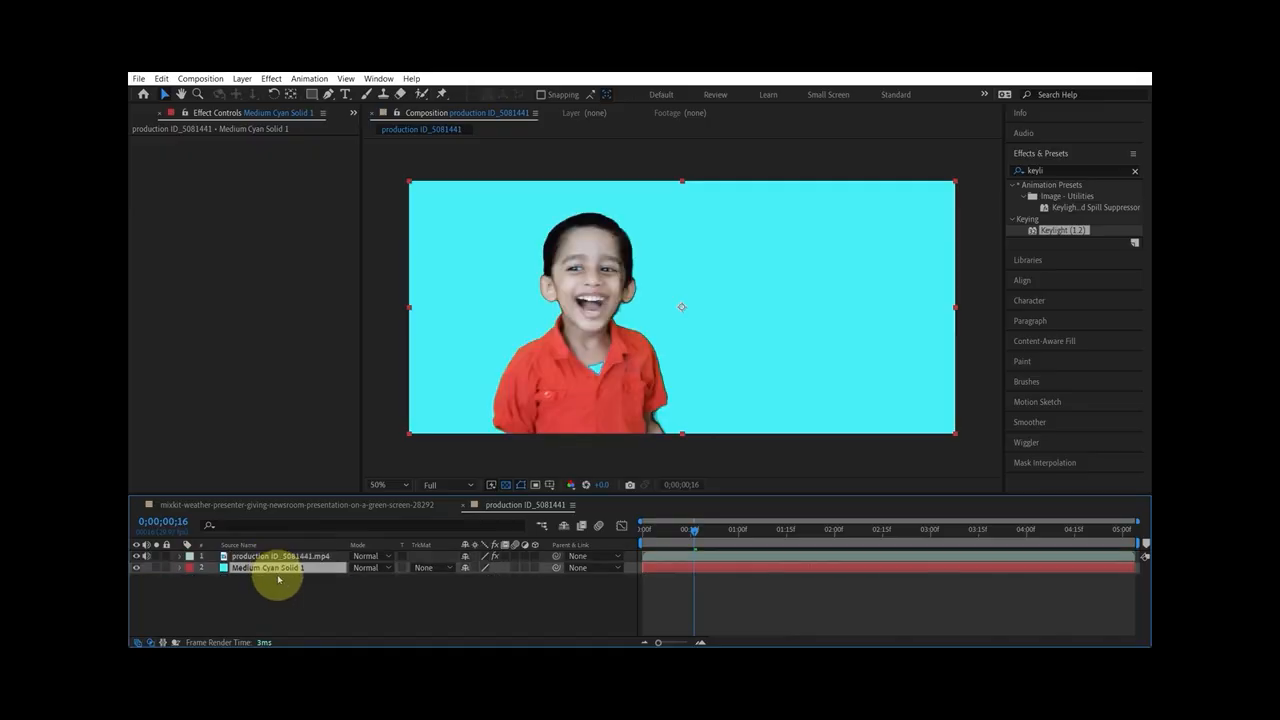
Go to 0;00;00;06 and hide the cyan solid to inspect the keyed area at the boy's collar
drag(693, 529, 661, 534)
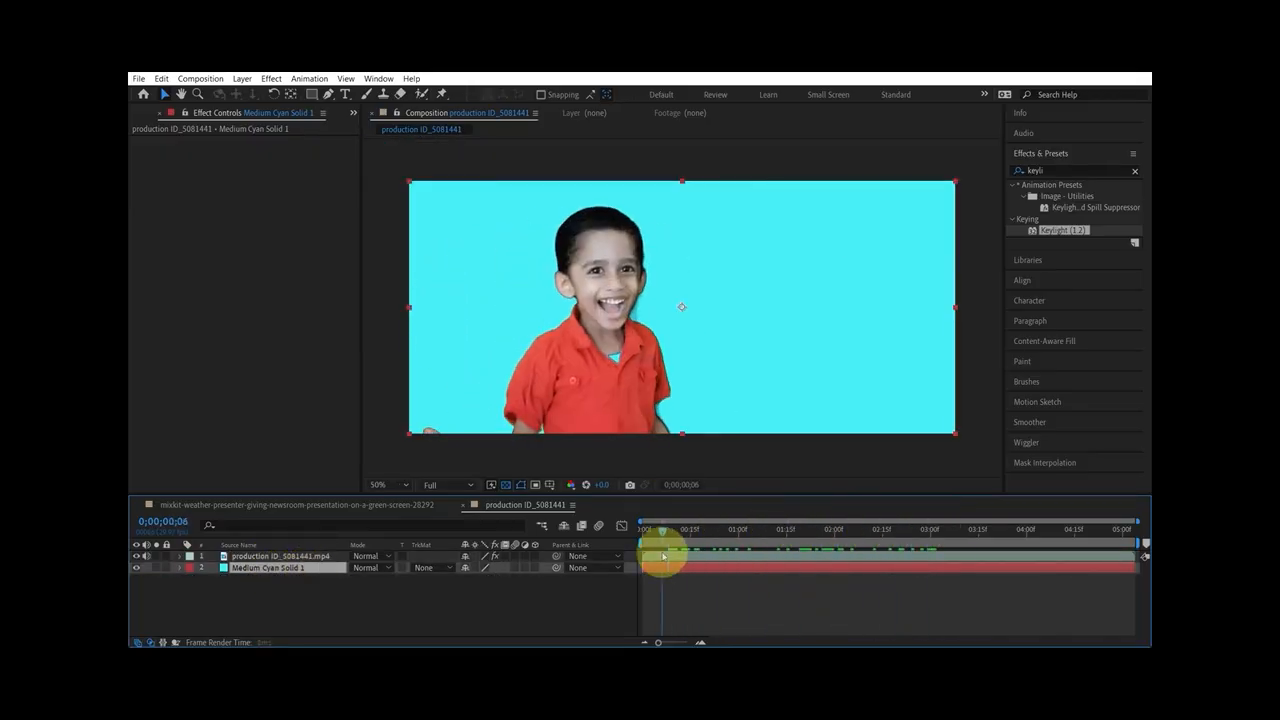
click(137, 567)
scroll(625, 330, up, 2)
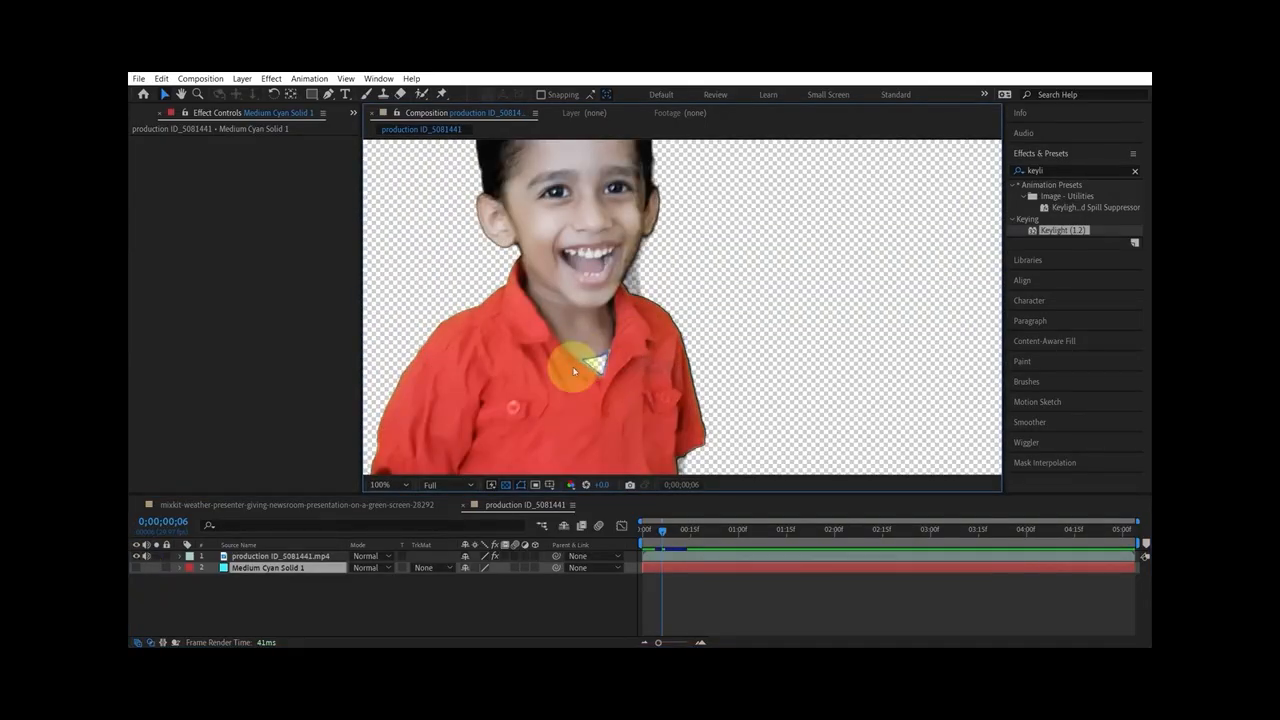
Set Keylight's Clip White to 67 and Clip Black to 20 on the boy's clip
click(688, 551)
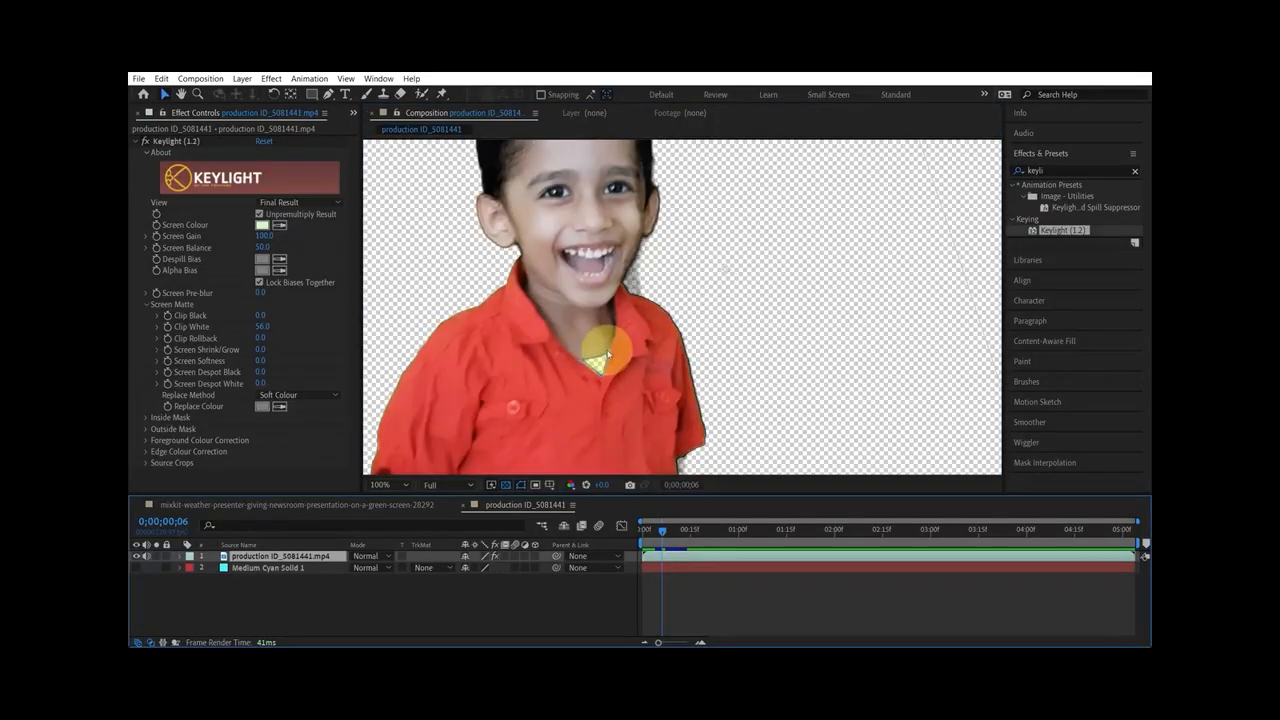
scroll(605, 354, down, 1)
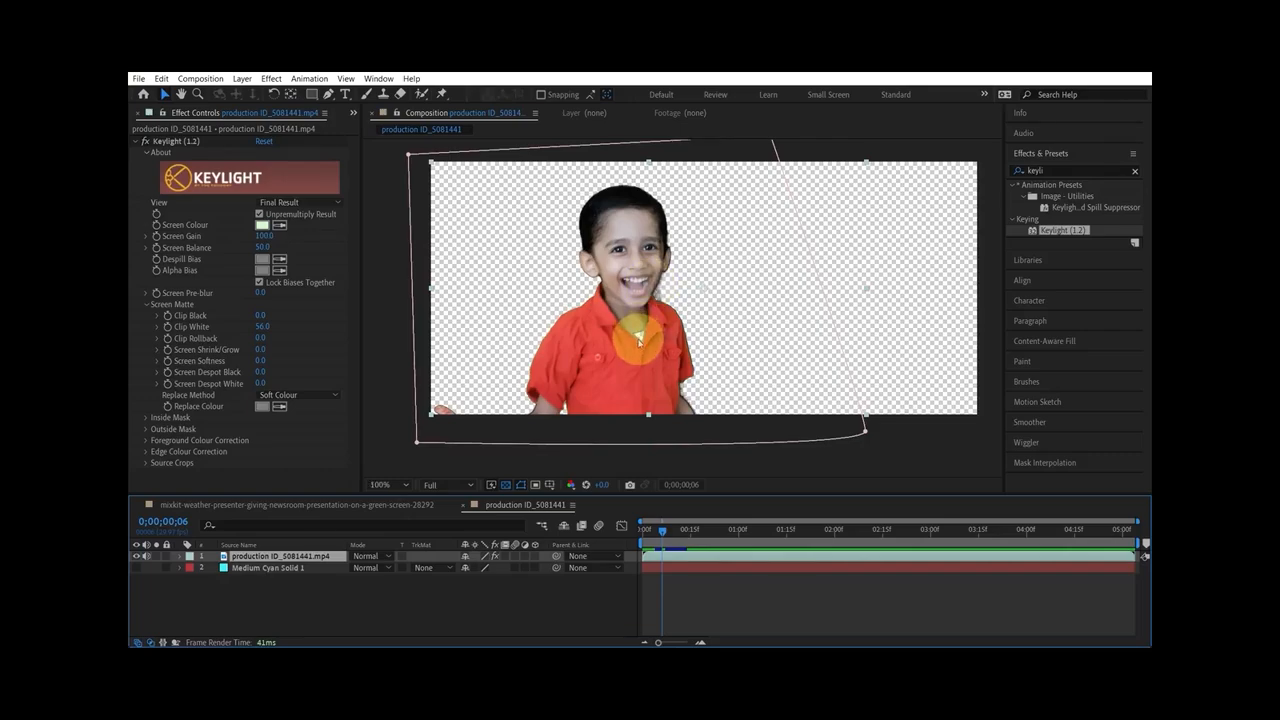
scroll(637, 340, up, 1)
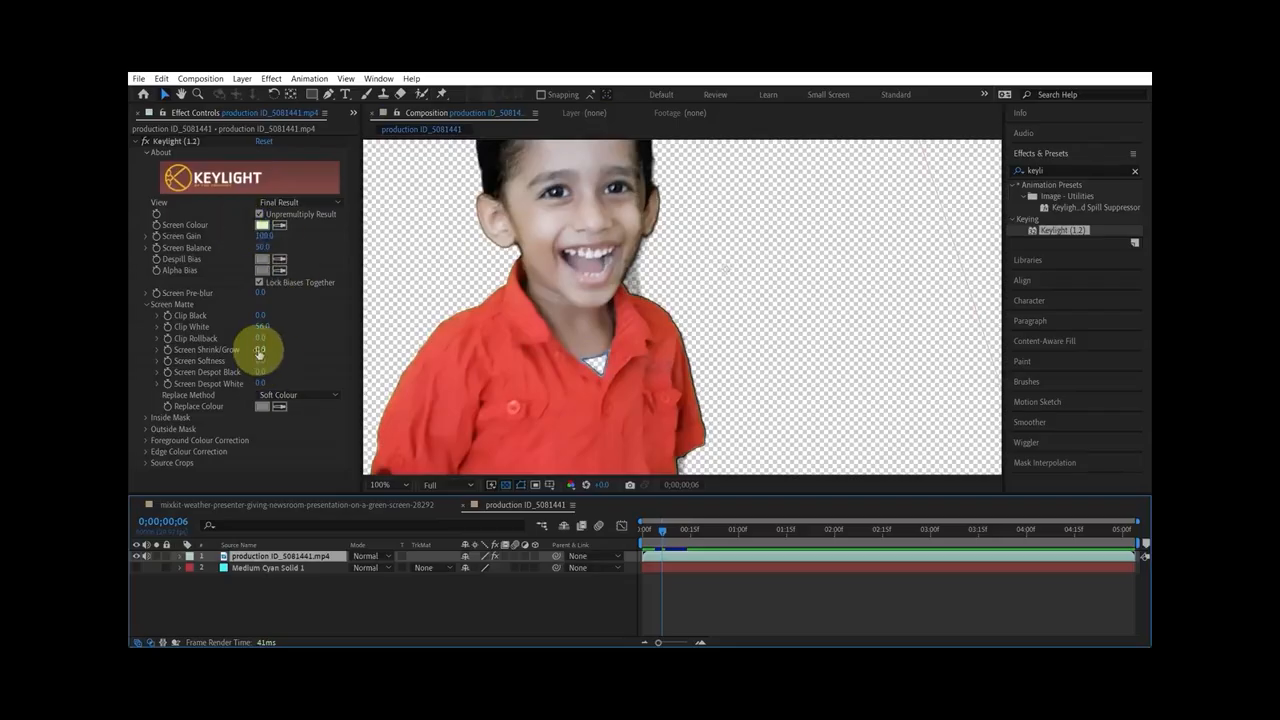
mouse_move(264, 330)
mouse_down()
mouse_move(297, 323)
mouse_move(257, 315)
mouse_up()
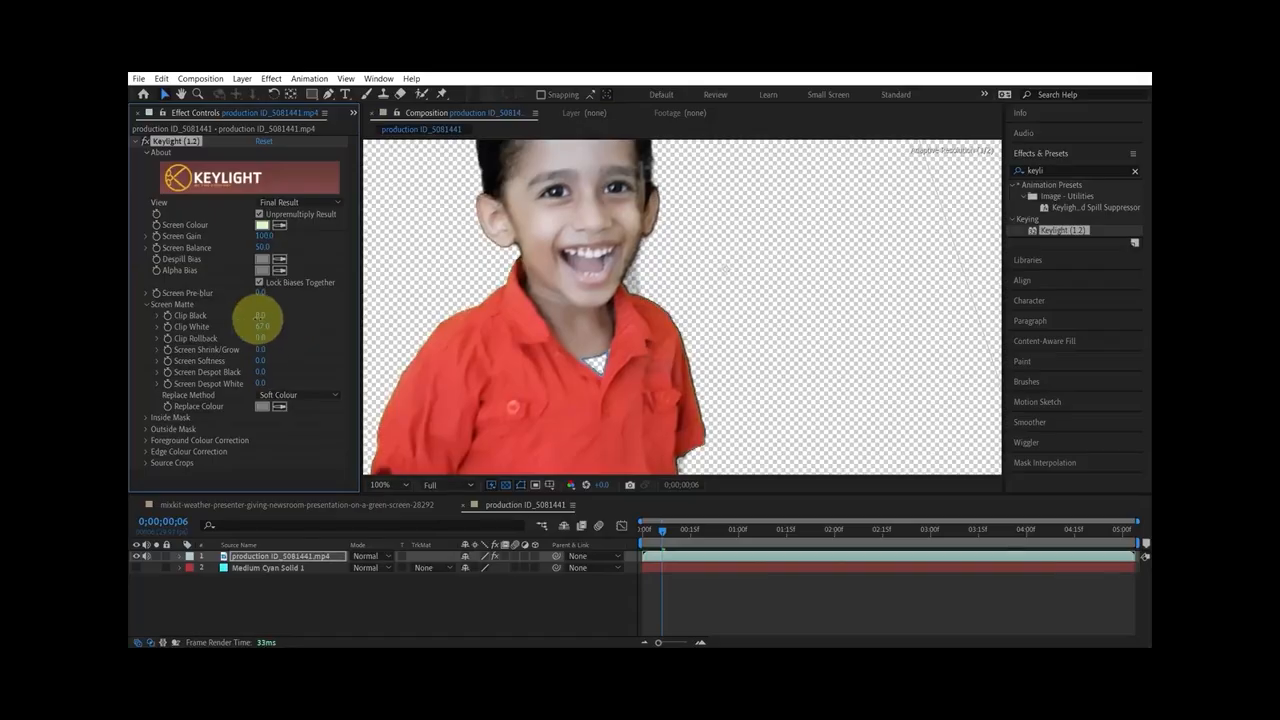
scroll(528, 214, down, 2)
click(262, 228)
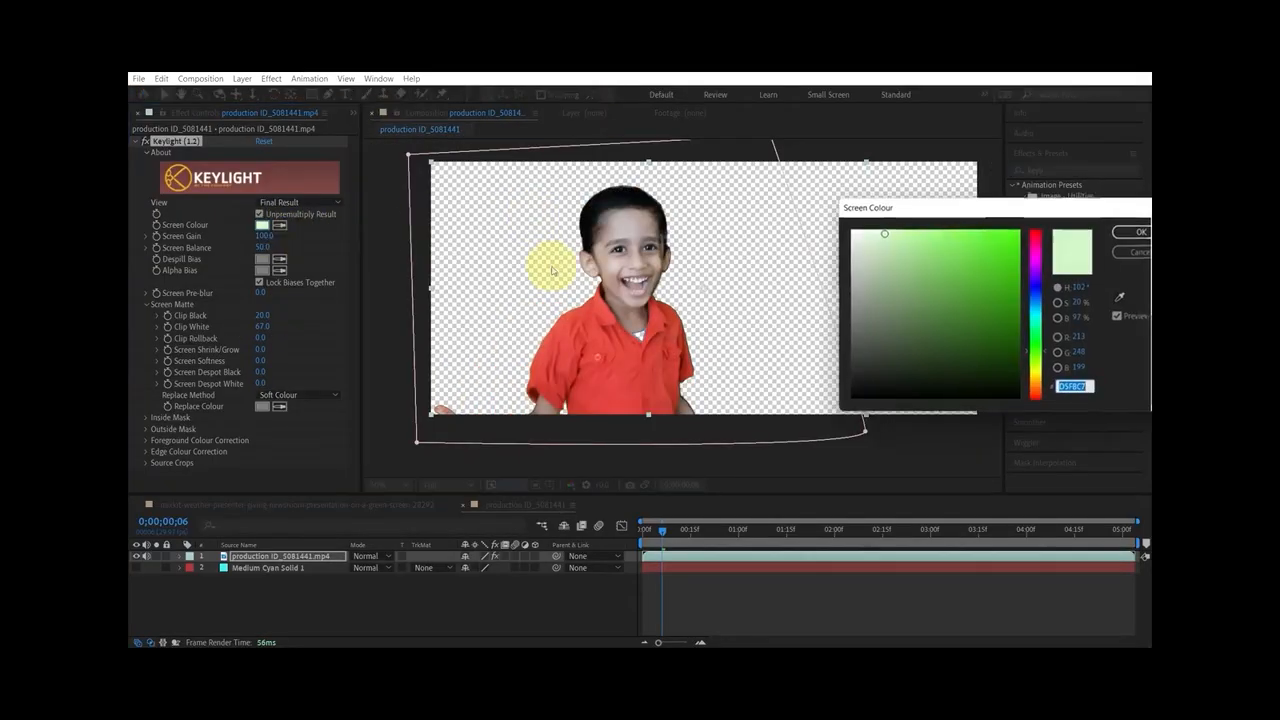
drag(882, 233, 927, 259)
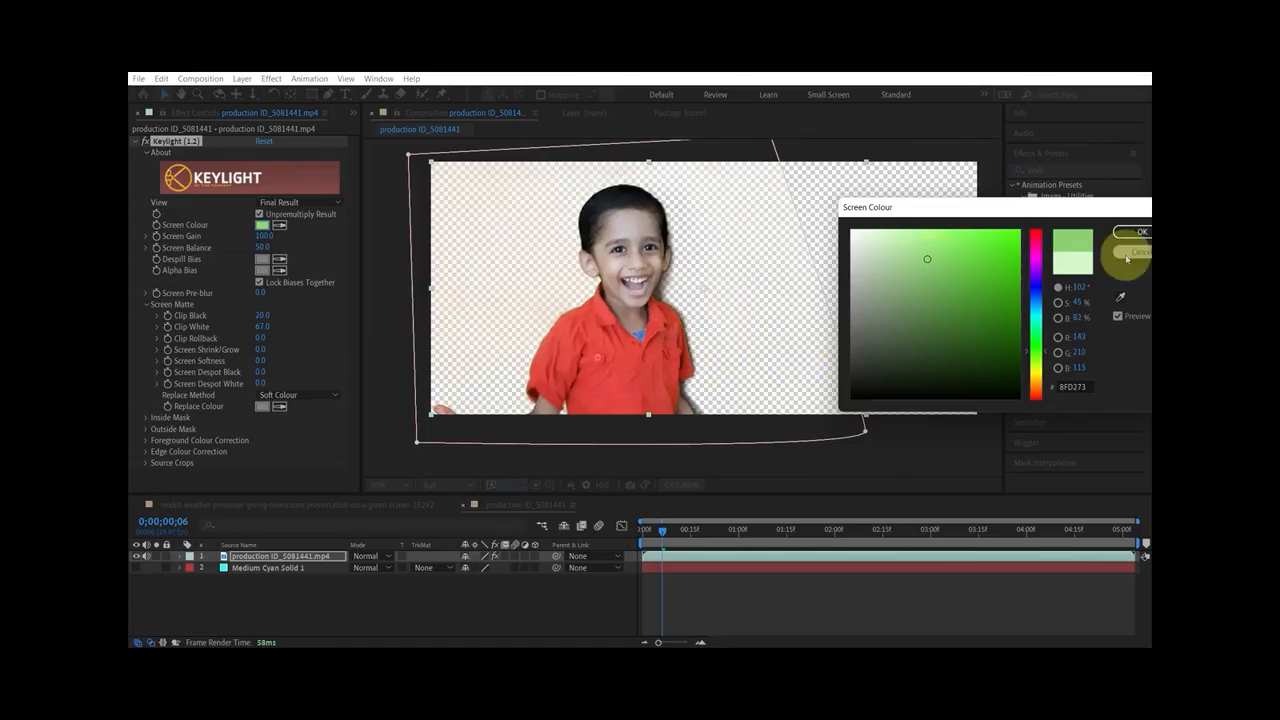
drag(1110, 207, 1001, 200)
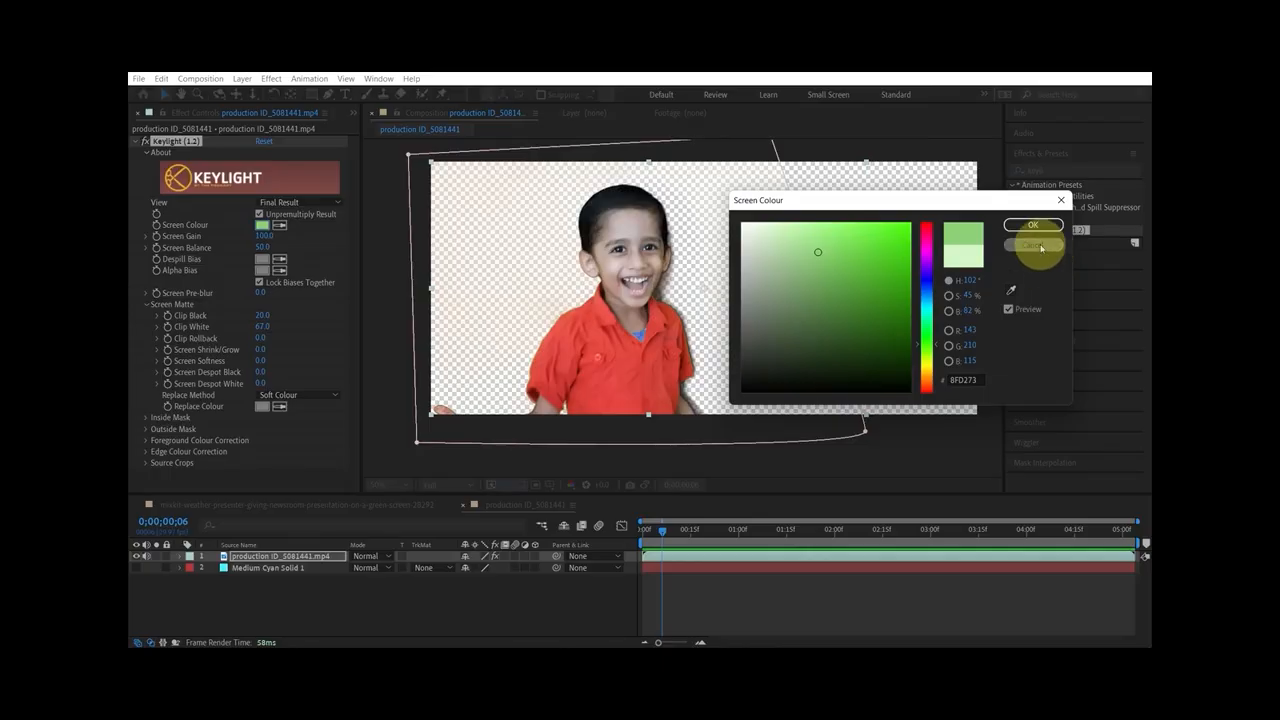
click(1036, 246)
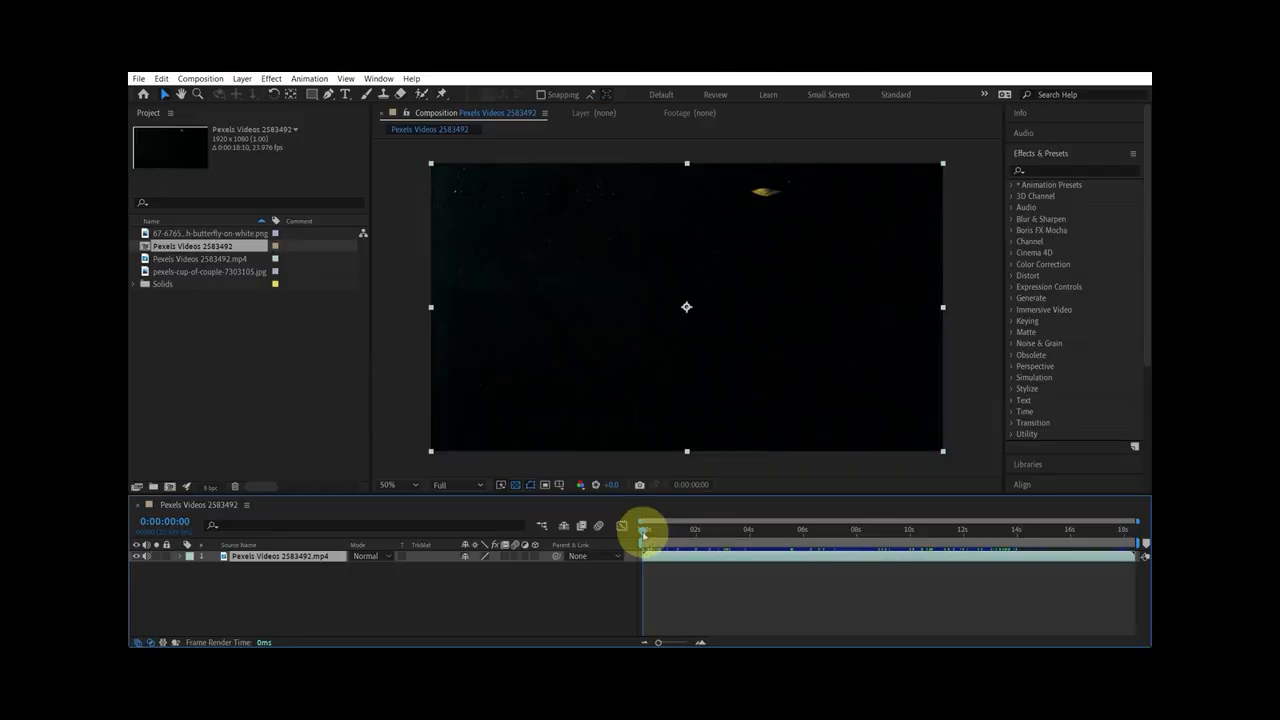
Preview the dark underwater fruit clip in the Pexels Videos 2583492 composition and set its blending mode to Screen
drag(646, 528, 786, 553)
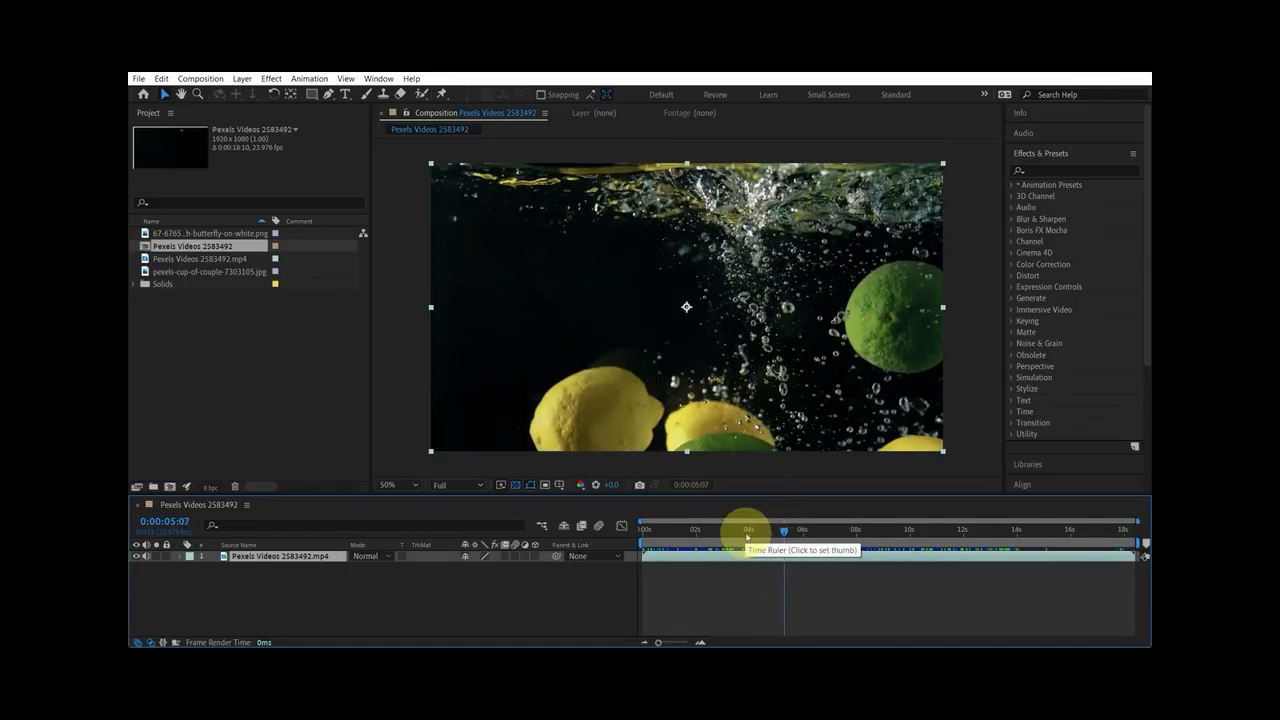
drag(746, 537, 594, 534)
click(455, 598)
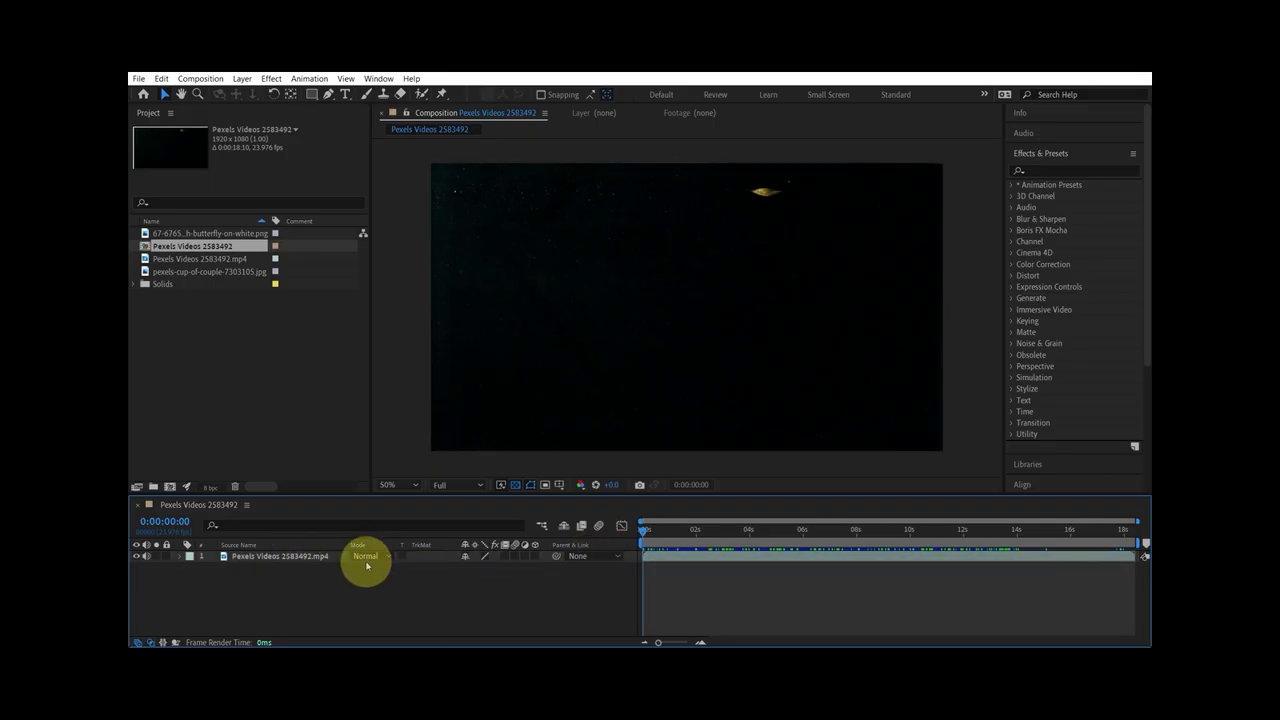
click(371, 558)
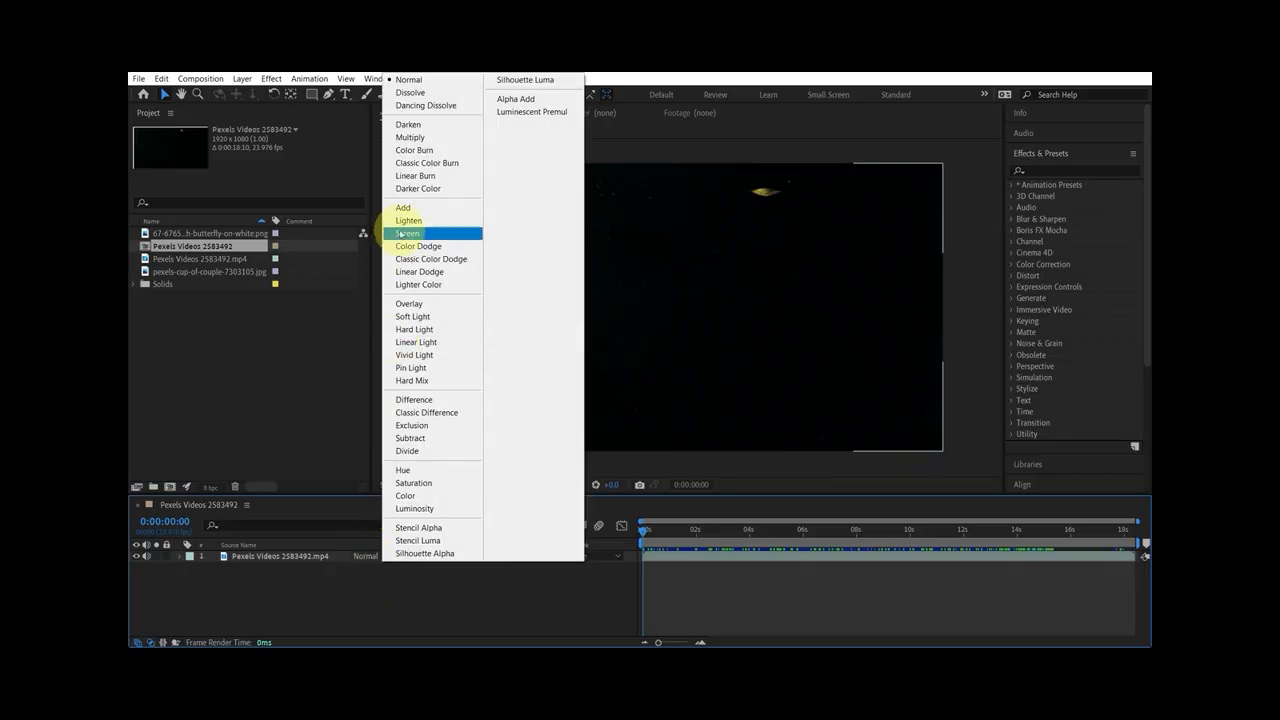
click(405, 233)
Add a pink full-frame solid beneath the fruit clip and check the blend at 0:00:11:11
right_click(304, 594)
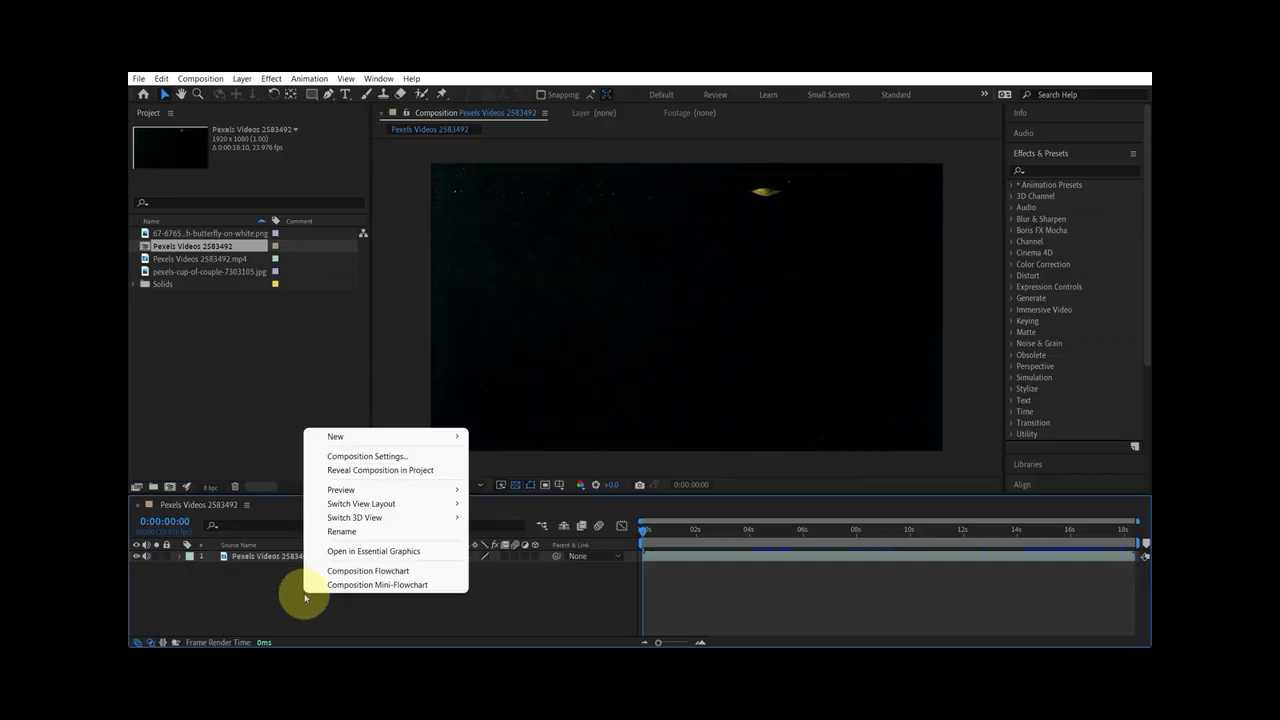
mouse_move(393, 440)
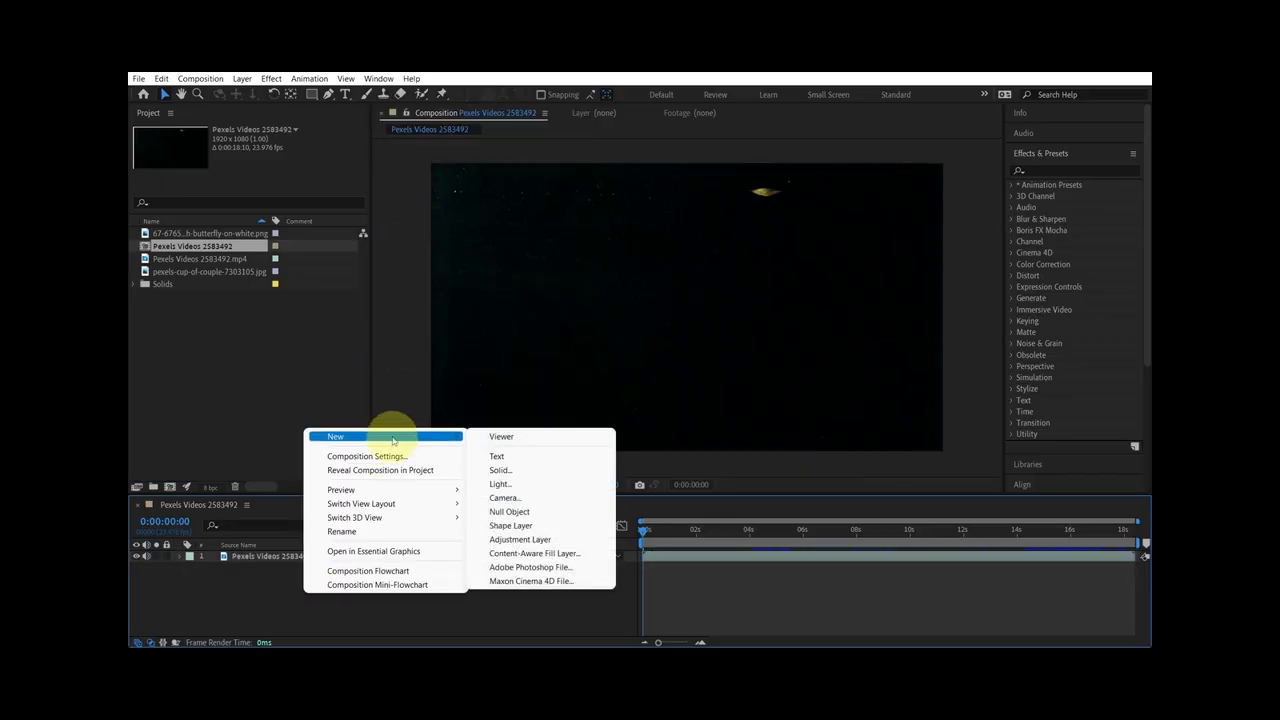
click(548, 470)
click(868, 472)
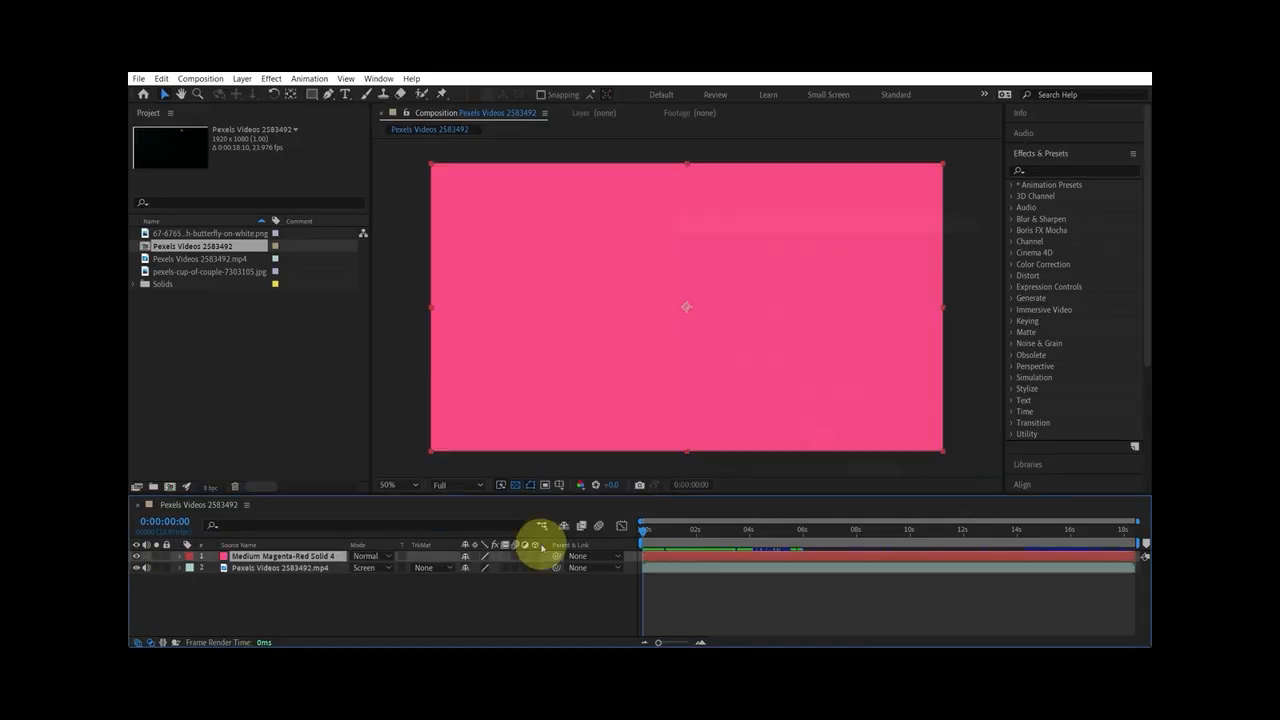
drag(318, 557, 334, 588)
drag(668, 531, 948, 527)
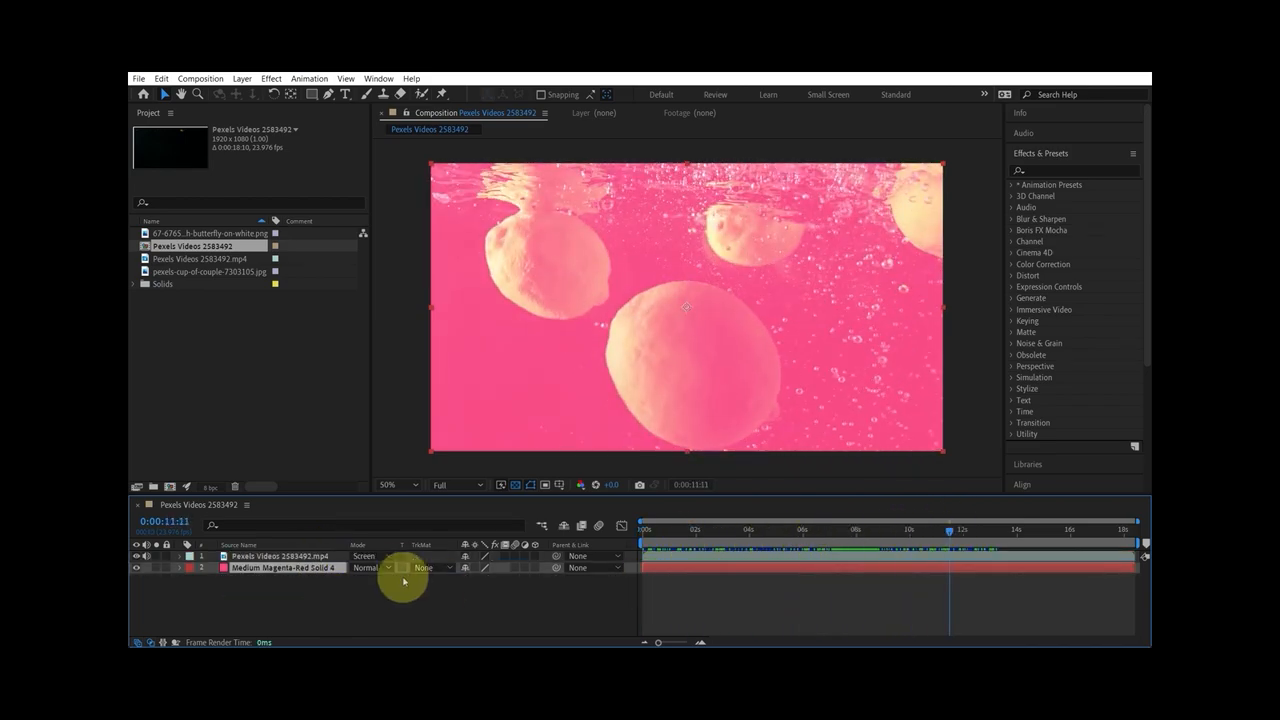
Try the Linear Dodge blending mode on the fruit clip and restore it to Screen
click(355, 553)
click(419, 271)
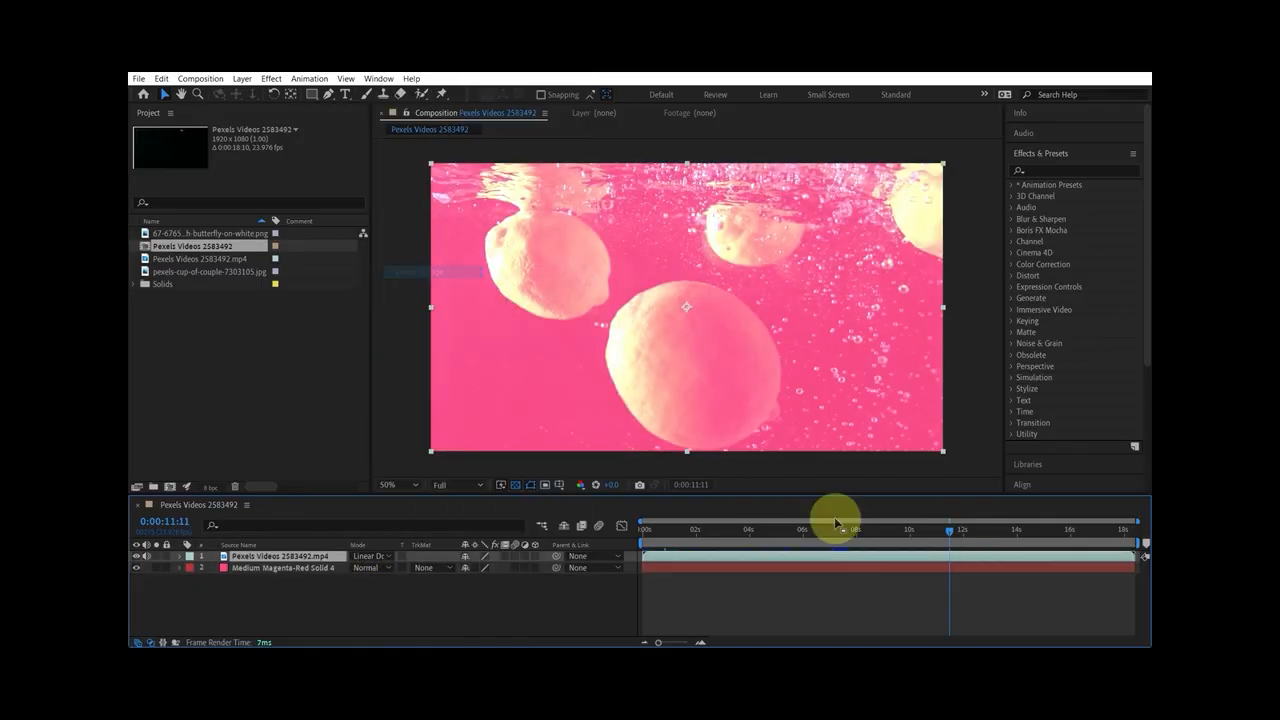
drag(812, 531, 798, 531)
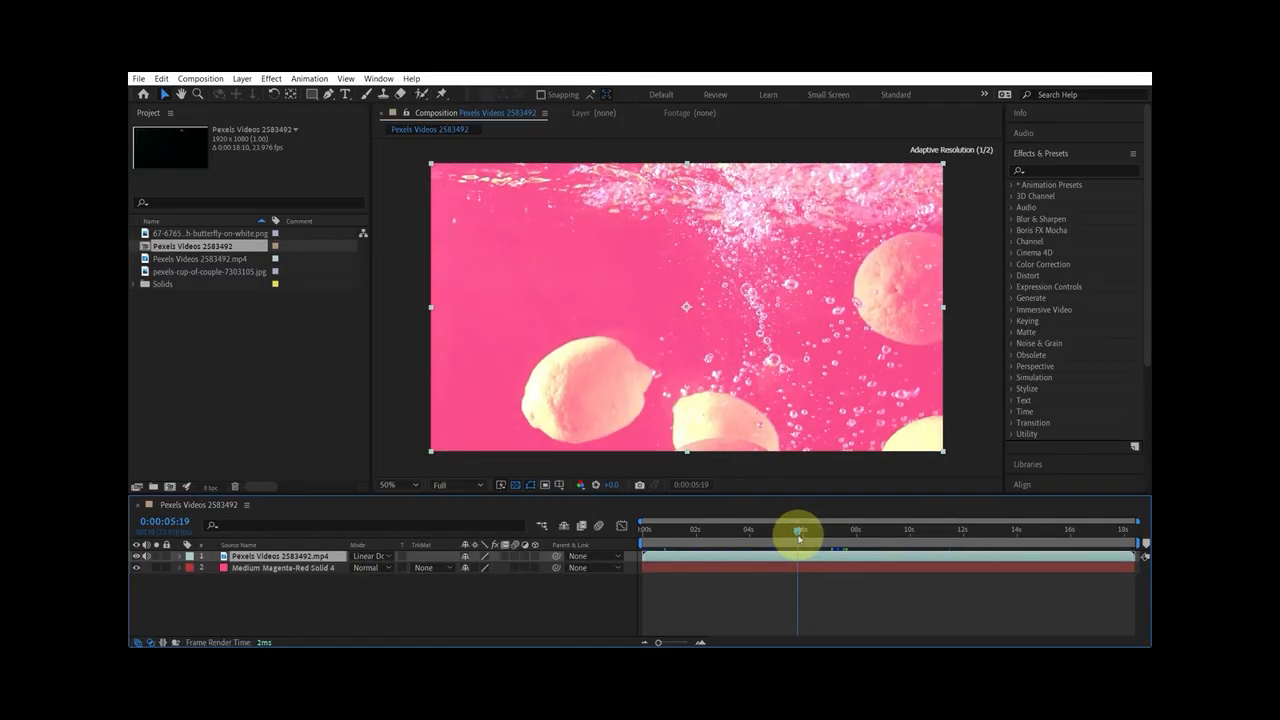
click(365, 557)
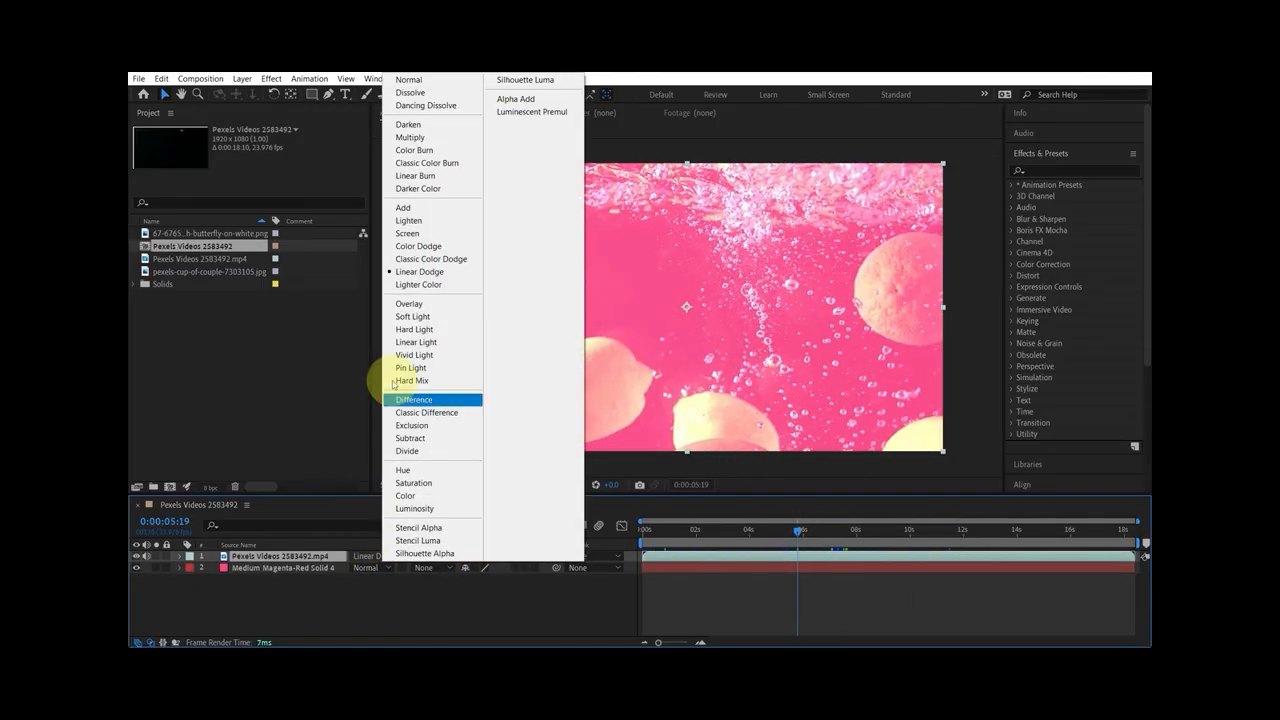
click(408, 234)
drag(795, 530, 784, 561)
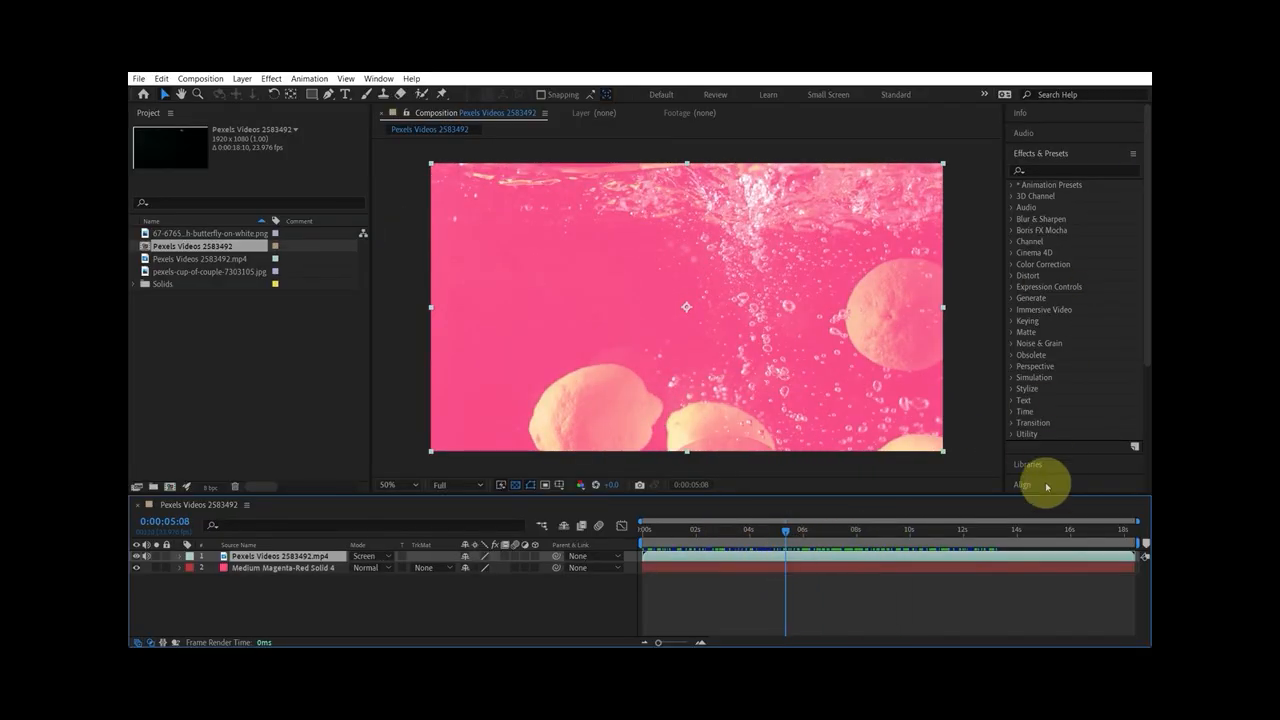
Find the Curves effect and apply it to the fruit clip
click(1044, 170)
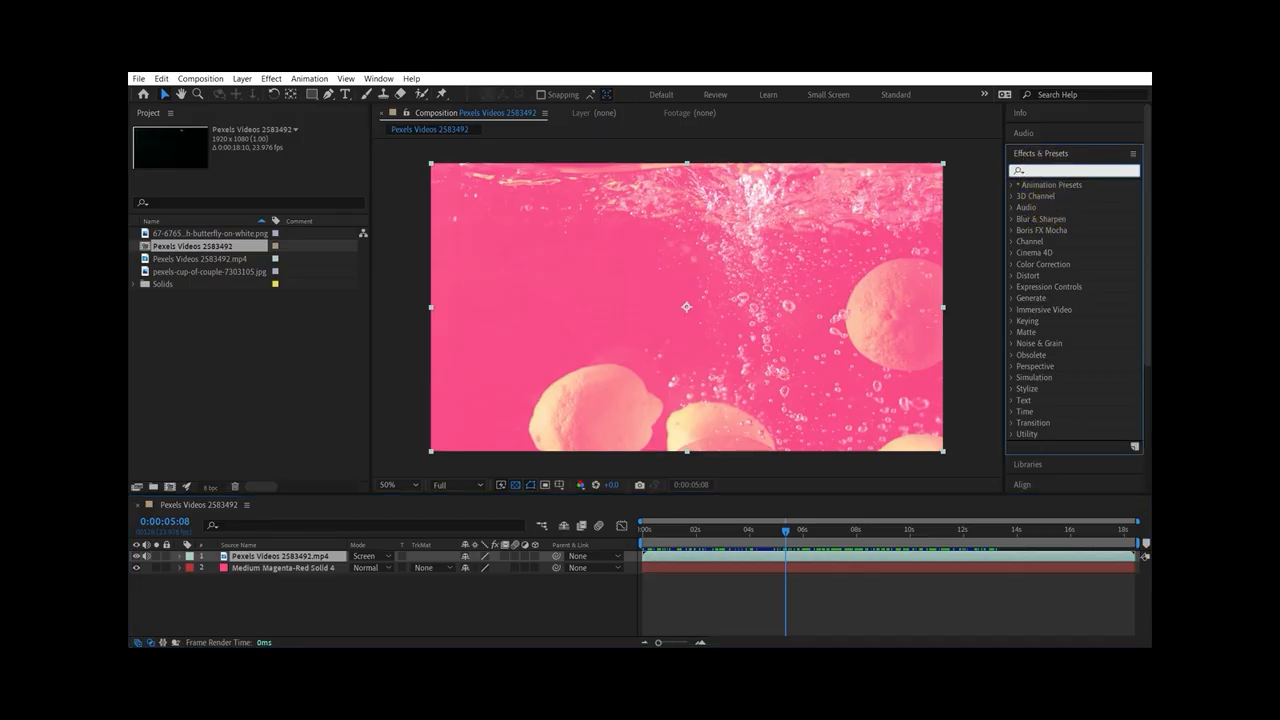
text(cur)
drag(1062, 321, 771, 561)
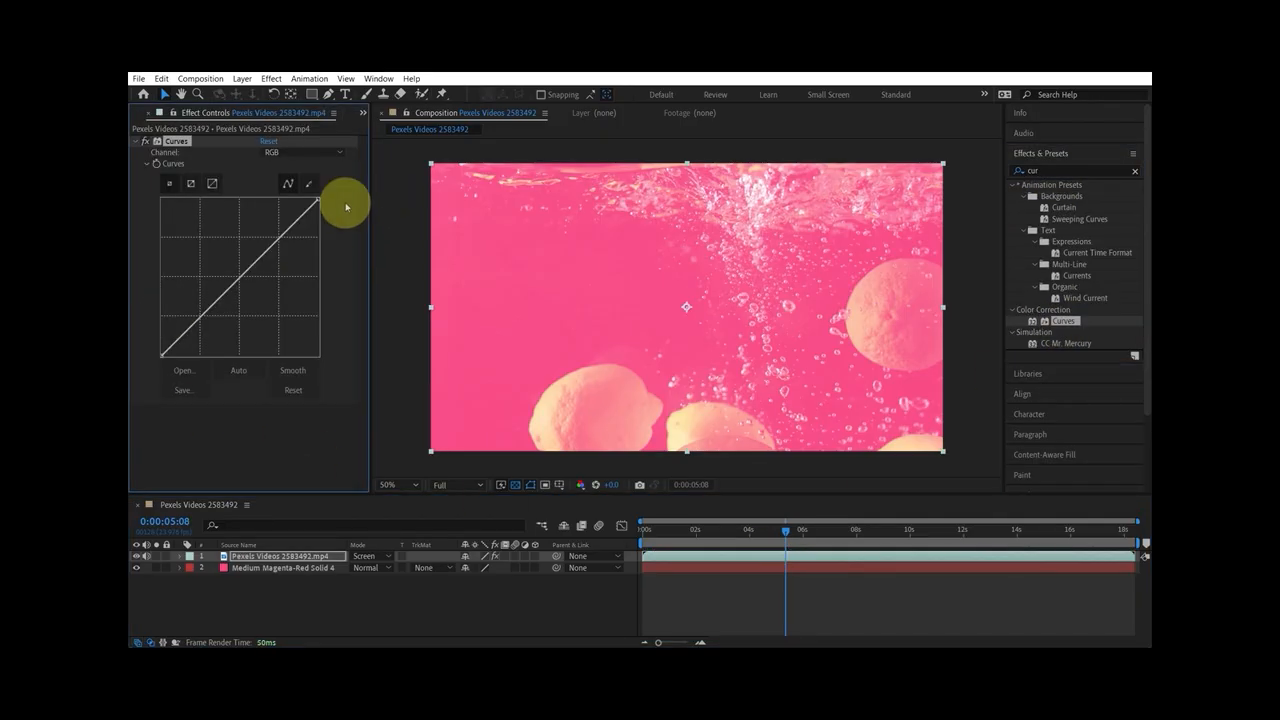
Shape the RGB curve to raise the shadows and lower the highlights, moving the black point slightly inward and the white point slightly down
click(273, 243)
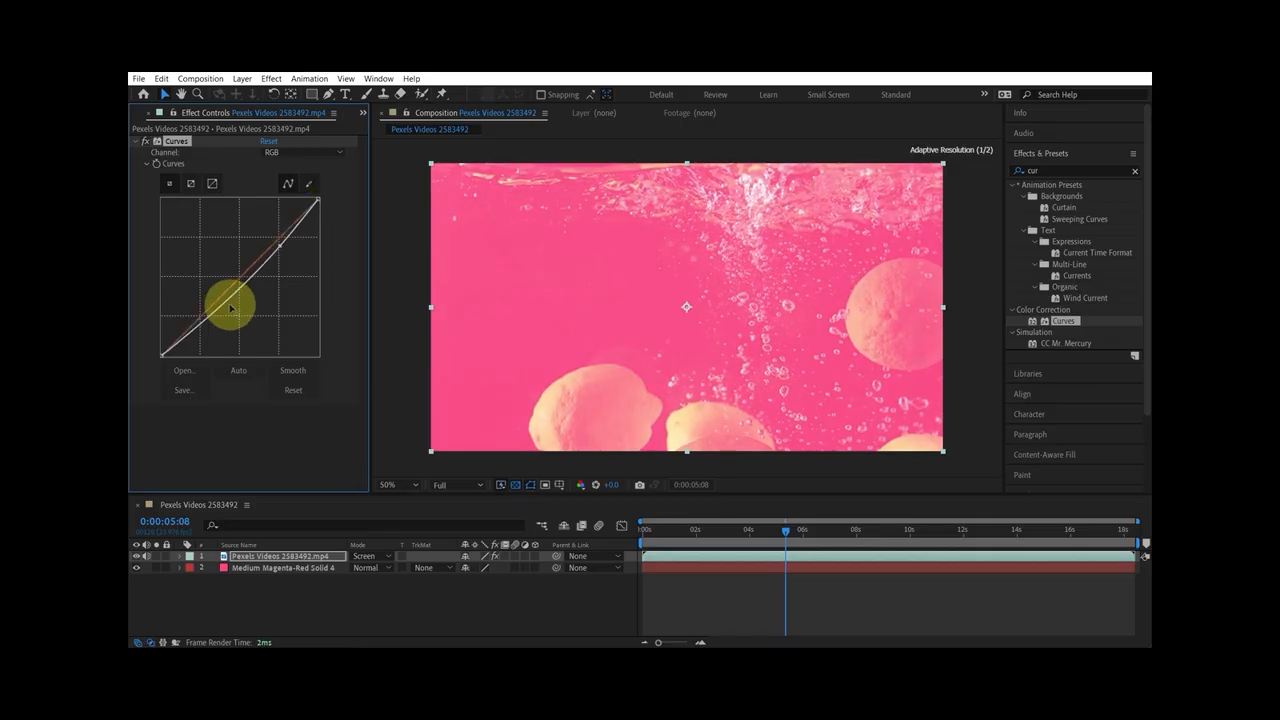
drag(209, 314, 189, 295)
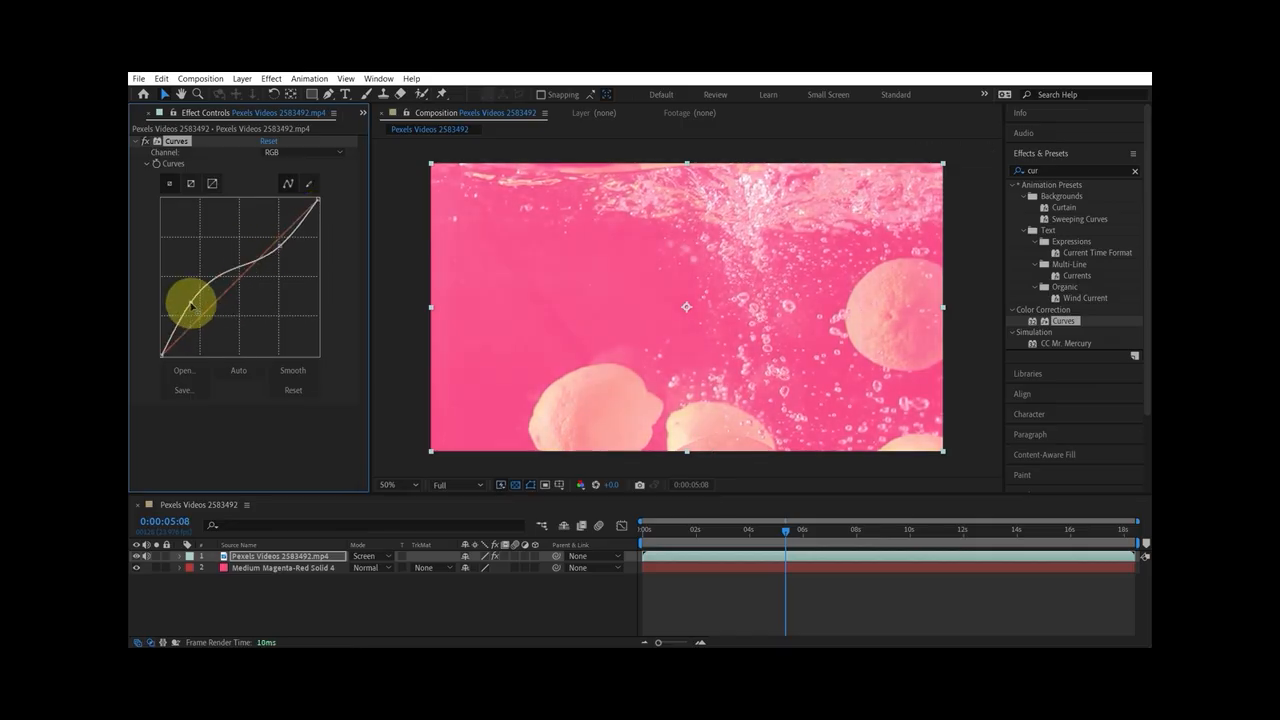
key(comma)
drag(786, 538, 834, 537)
mouse_move(318, 200)
mouse_down()
mouse_move(334, 216)
mouse_move(320, 211)
mouse_up()
drag(162, 355, 170, 354)
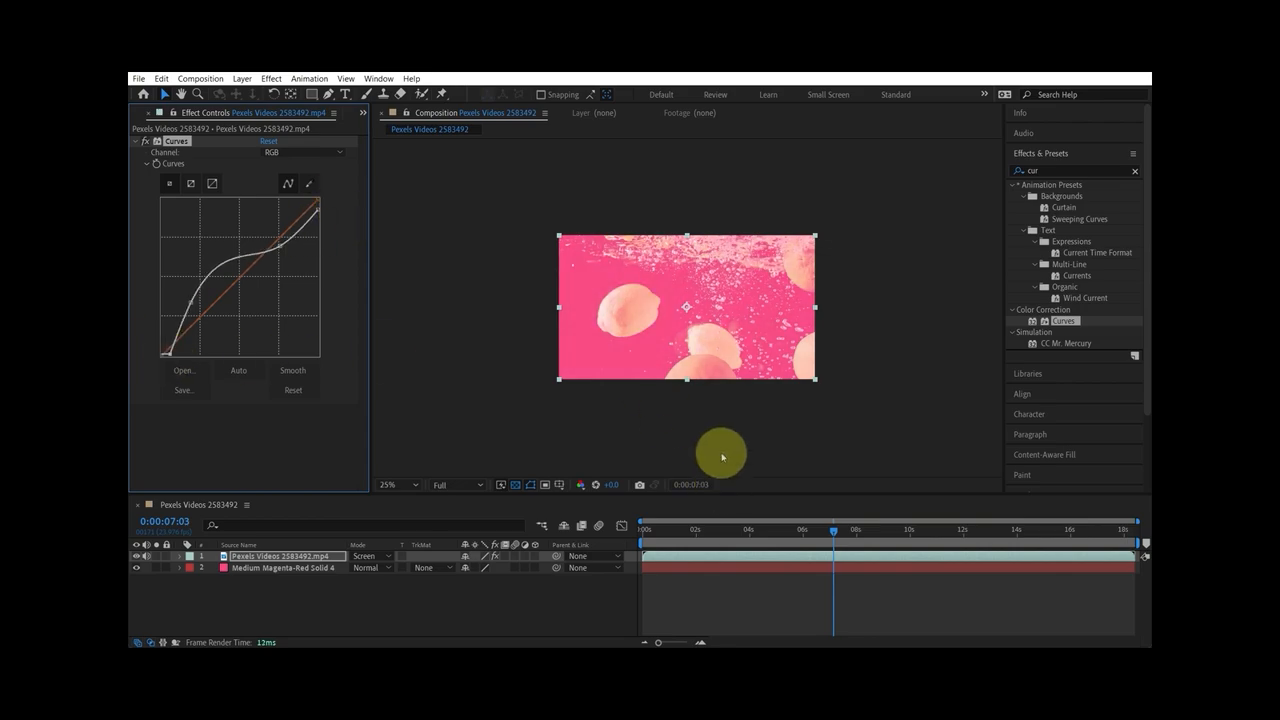
Go to 0:00:03:19 and hide the pink solid to view the adjusted fruit clip on its own
key(period)
drag(698, 538, 745, 552)
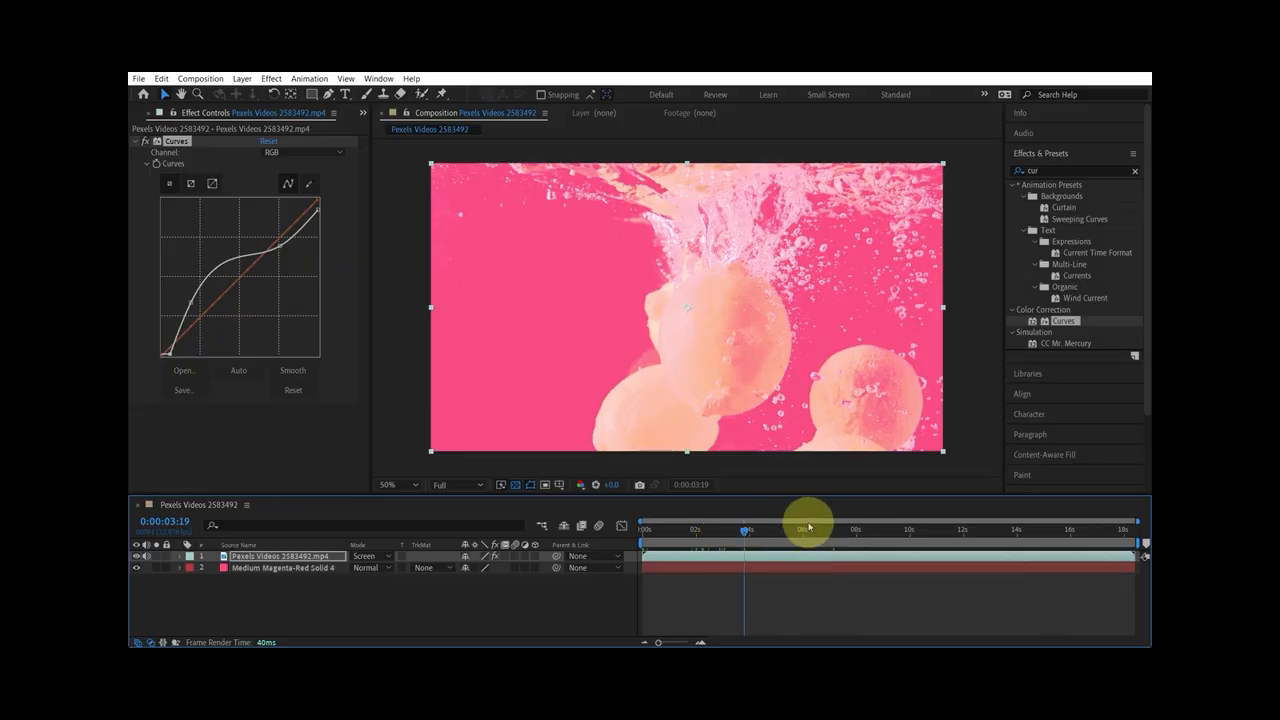
click(138, 568)
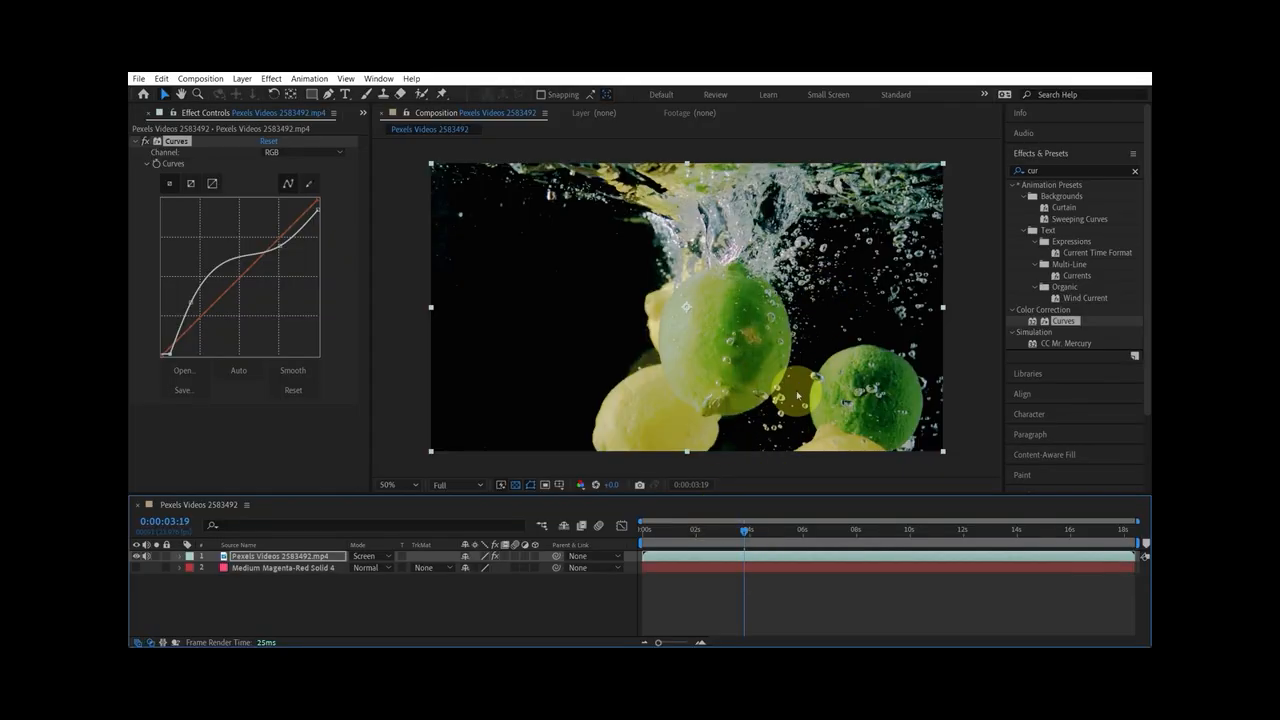
Delete the pink solid layer and remove the Curves effect from the fruit clip
click(663, 567)
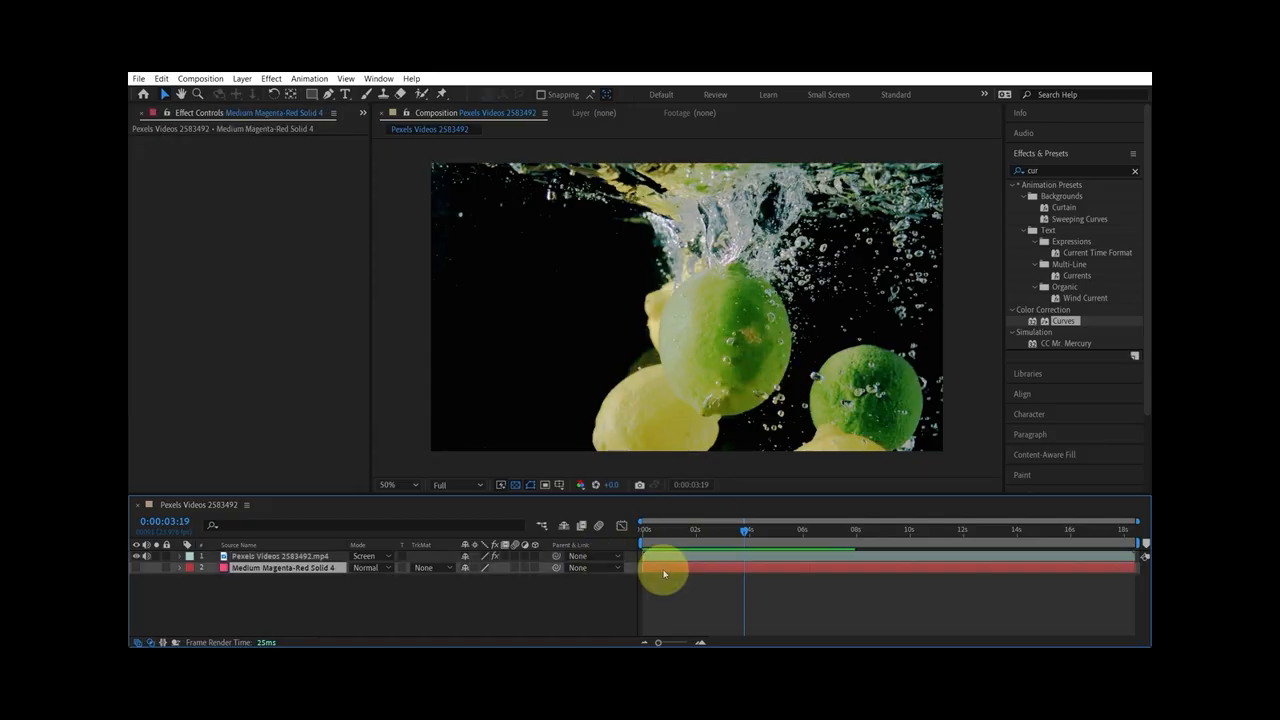
key(Delete)
click(654, 558)
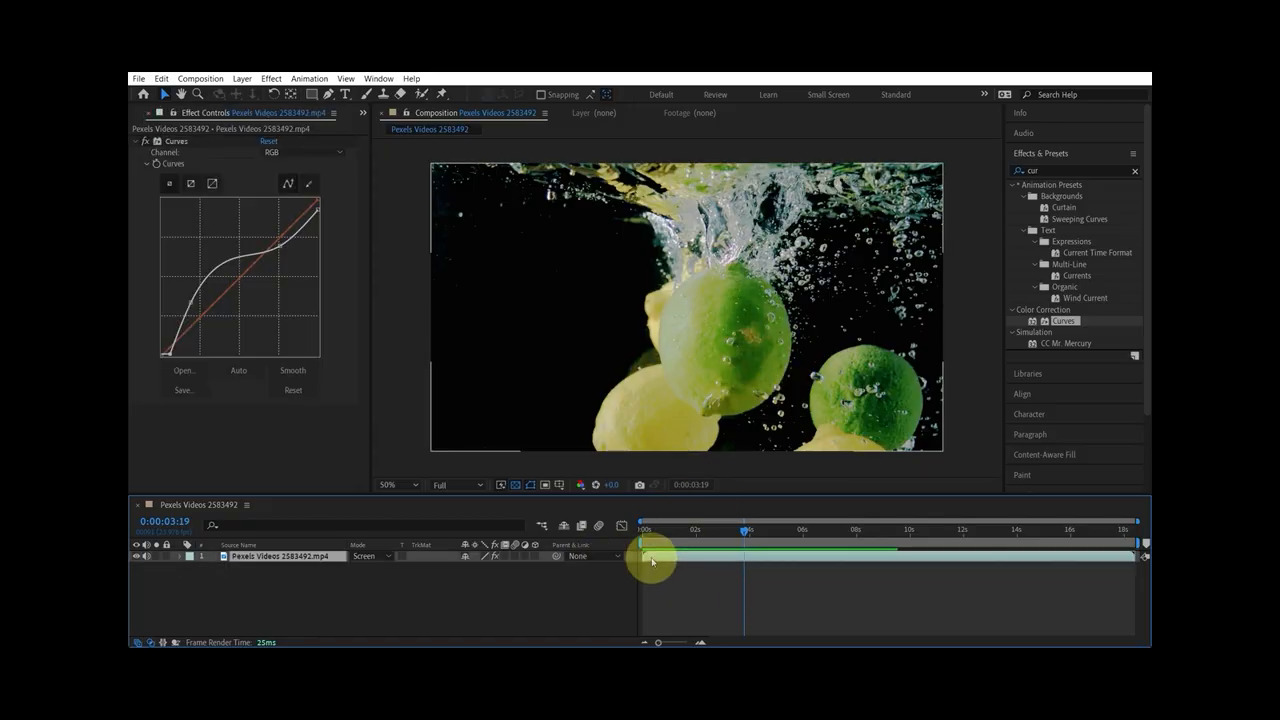
click(176, 145)
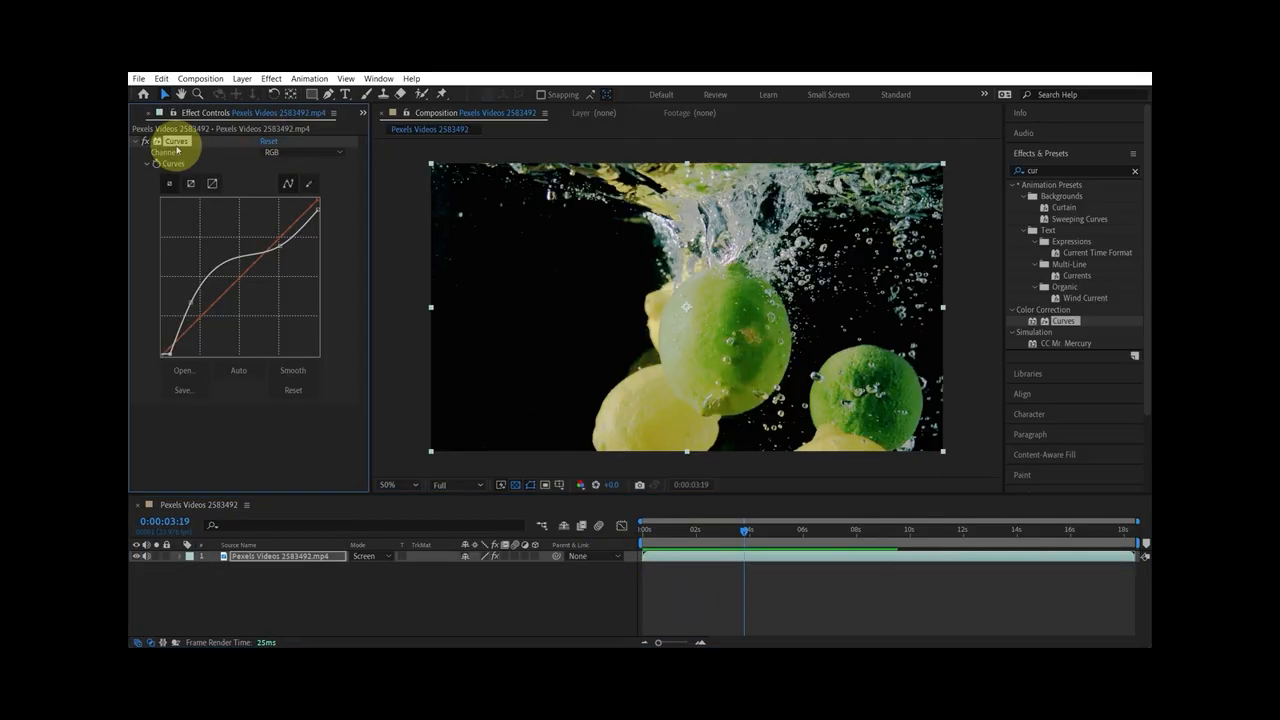
key(Delete)
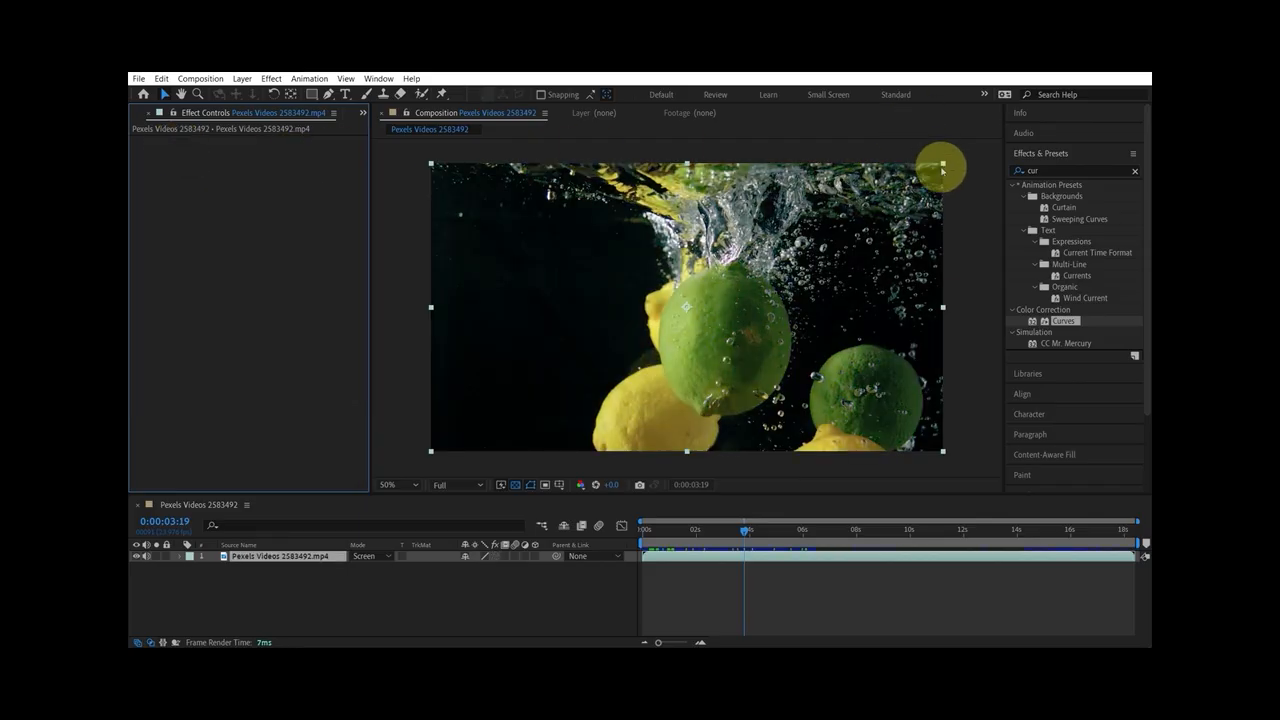
Find the Shift Channels effect, apply it to the fruit clip, and take alpha from Luminance
click(1055, 170)
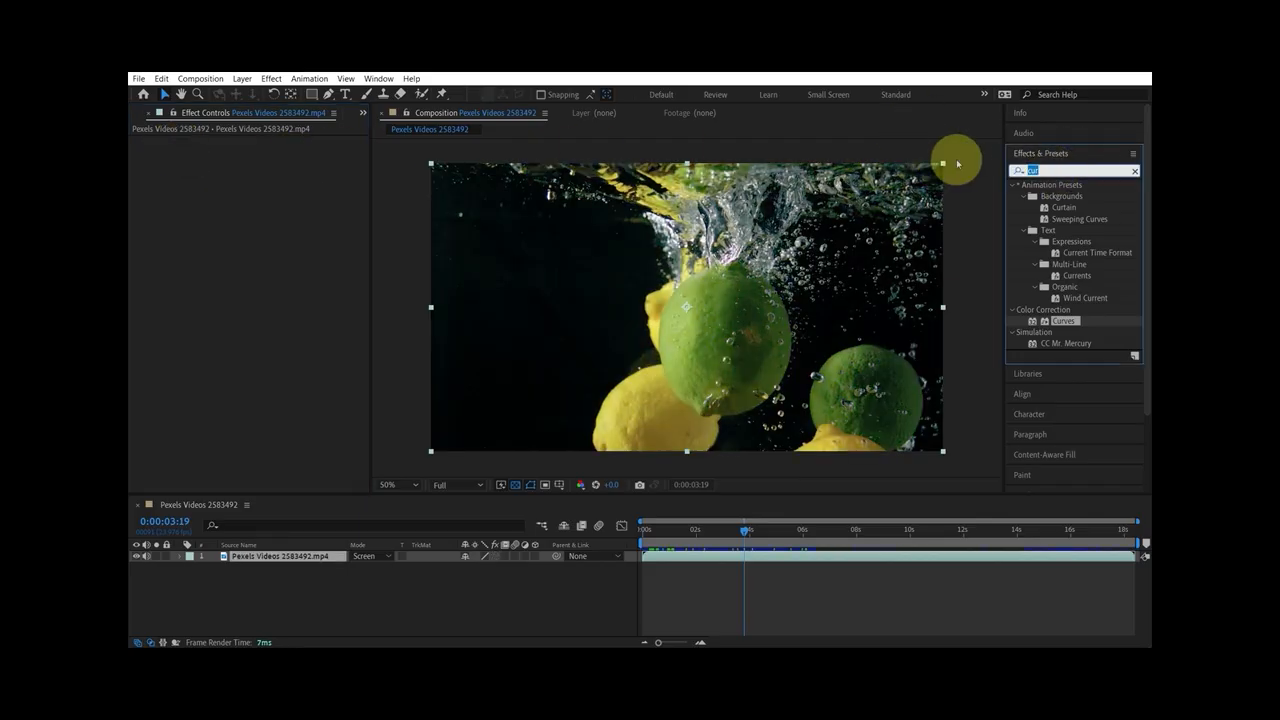
text(shif)
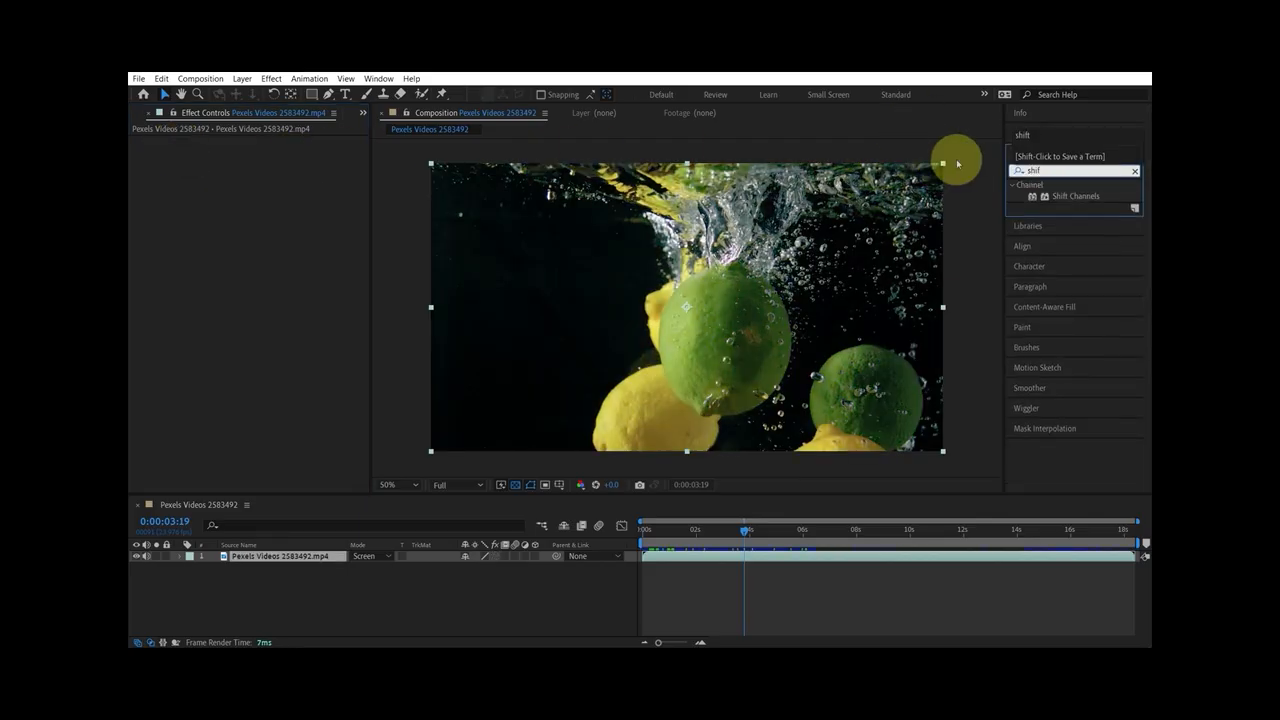
drag(1116, 194, 828, 559)
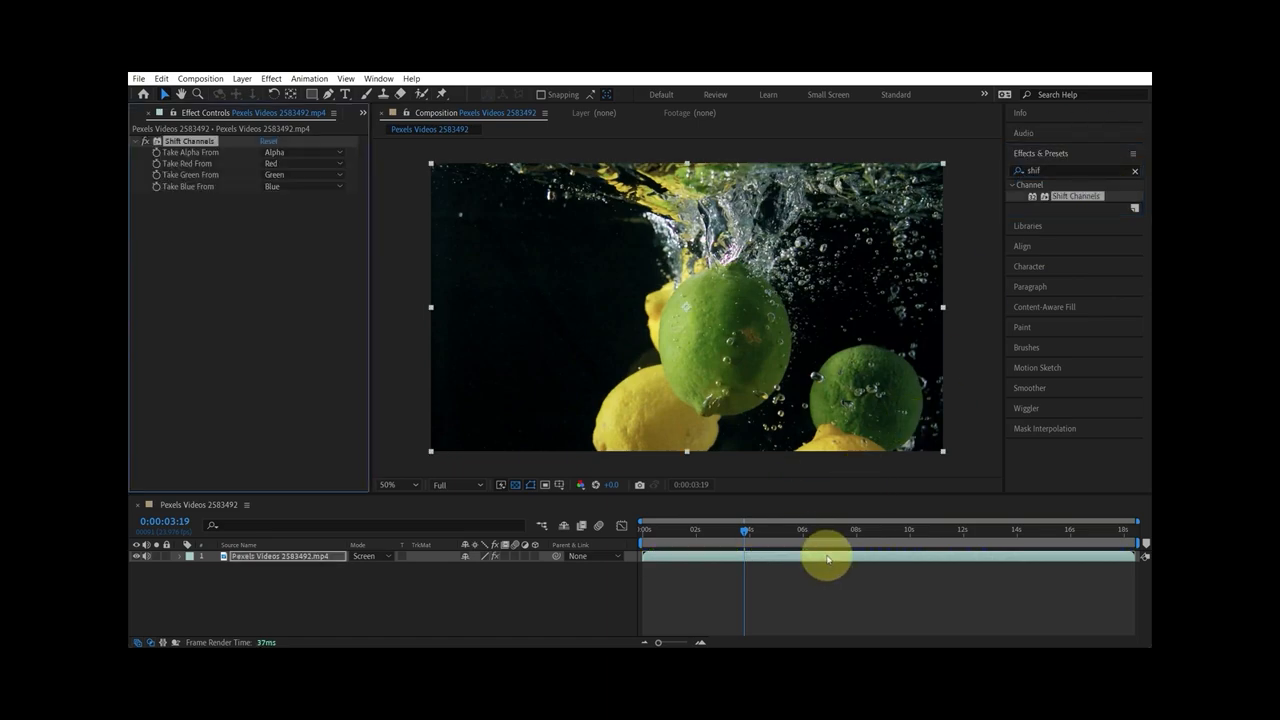
click(296, 155)
click(303, 221)
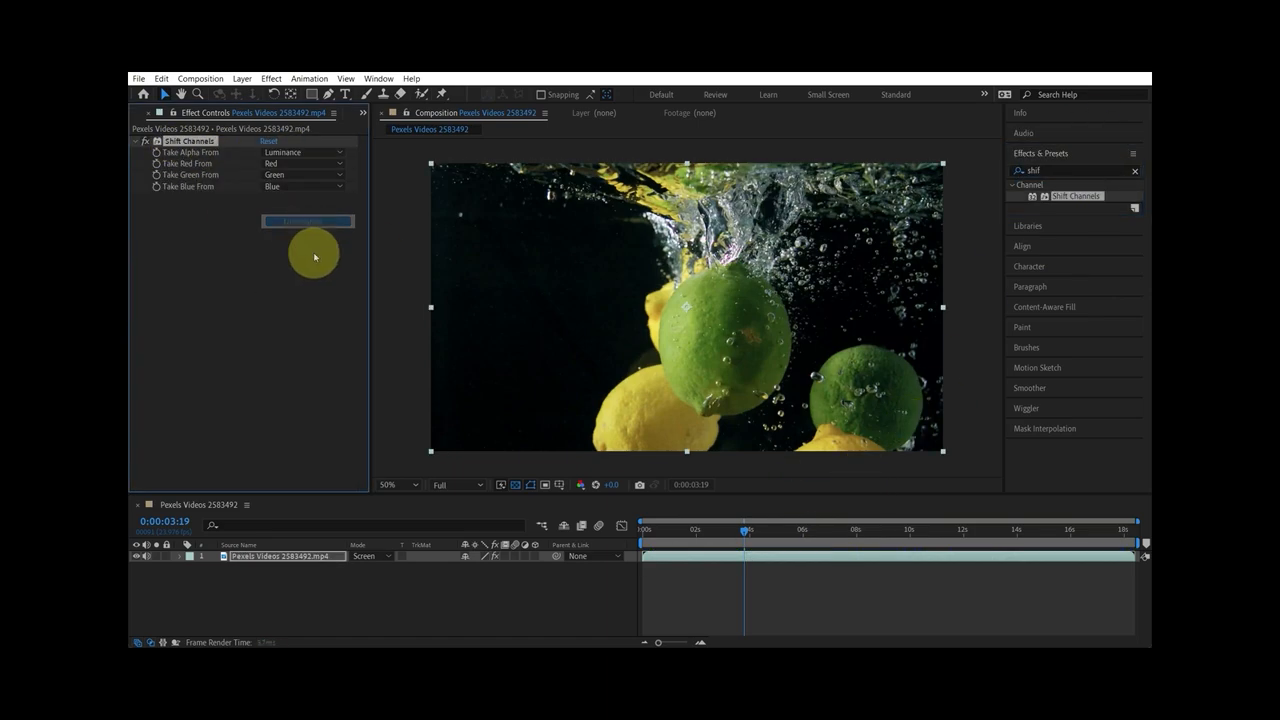
Try Lightness as the alpha source in Shift Channels and restore it to Luminance
click(304, 150)
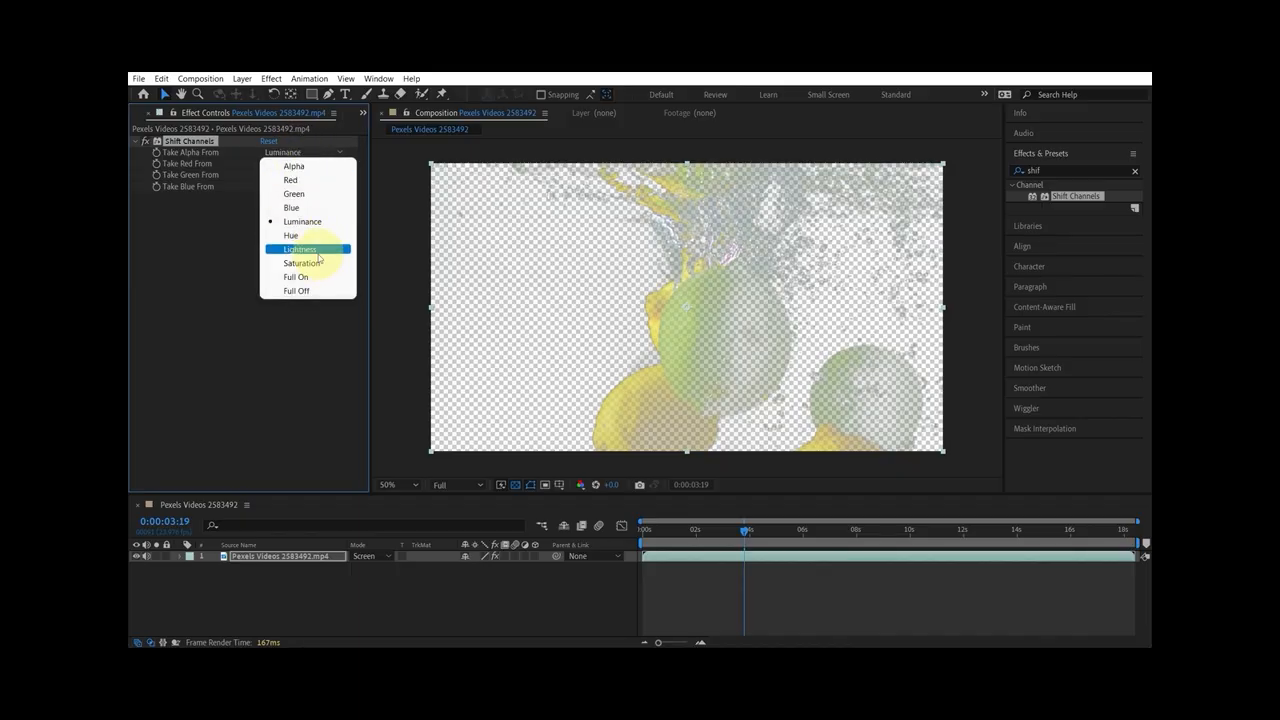
click(319, 258)
click(285, 152)
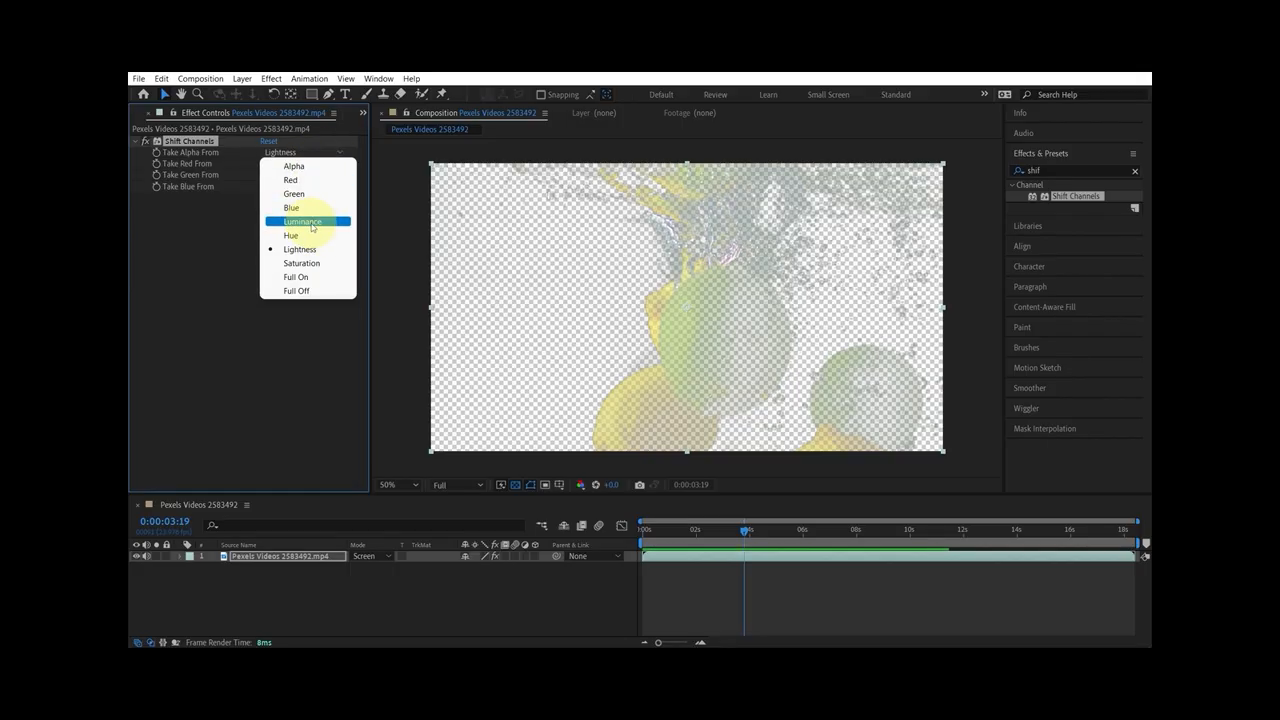
click(312, 228)
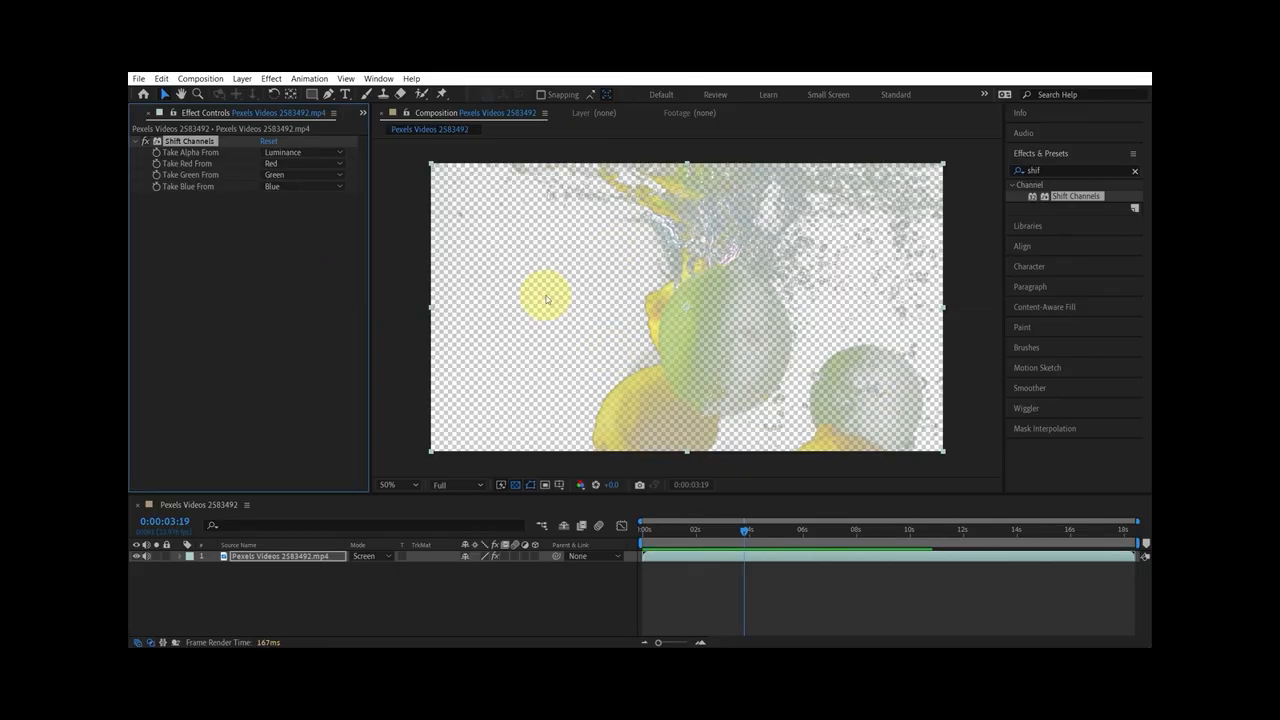
Find the Remove Color Matting effect and apply it to the fruit clip
click(1063, 170)
text(remove)
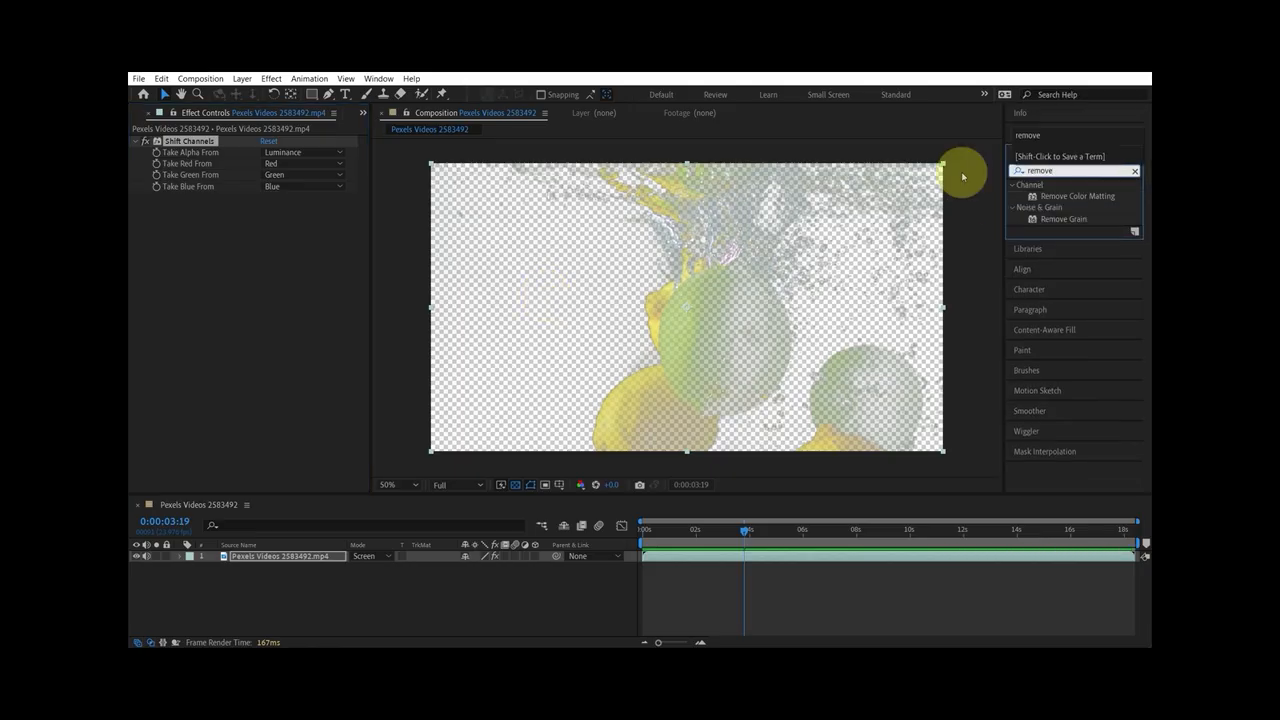
drag(1072, 197, 776, 555)
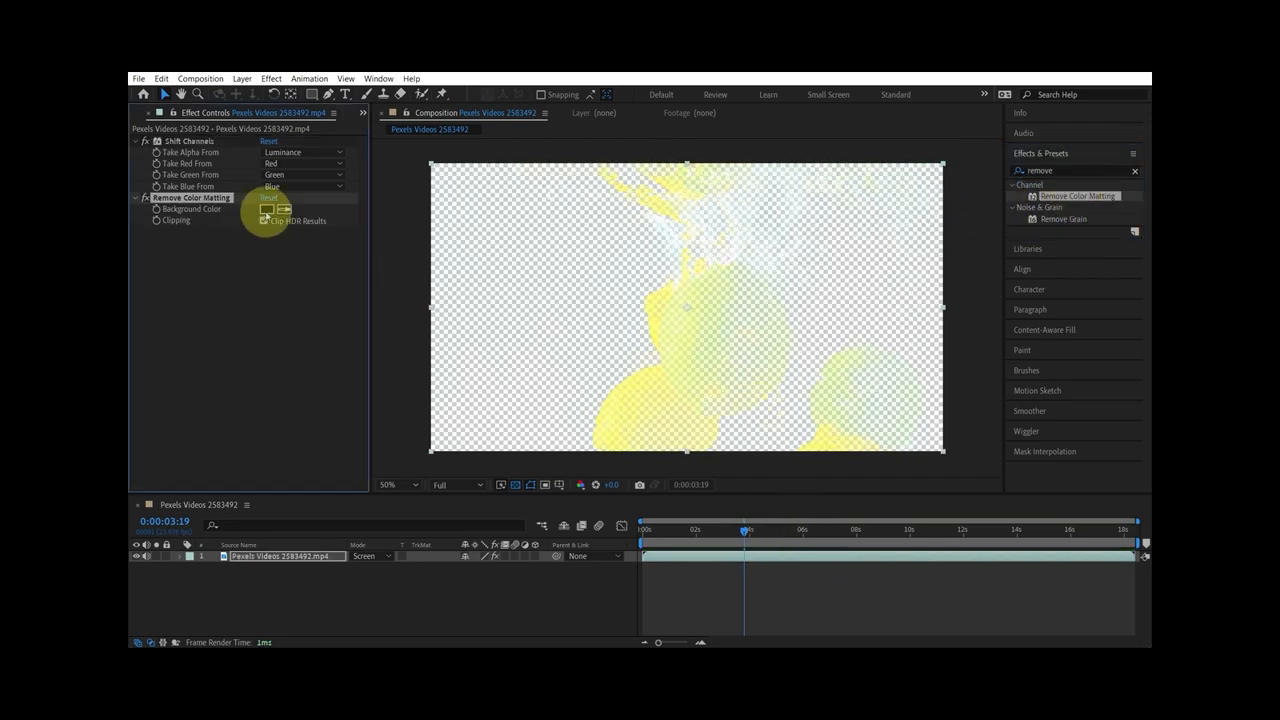
Set the Remove Color Matting background color to the very dark reddish shade 1B1313
click(266, 209)
click(194, 354)
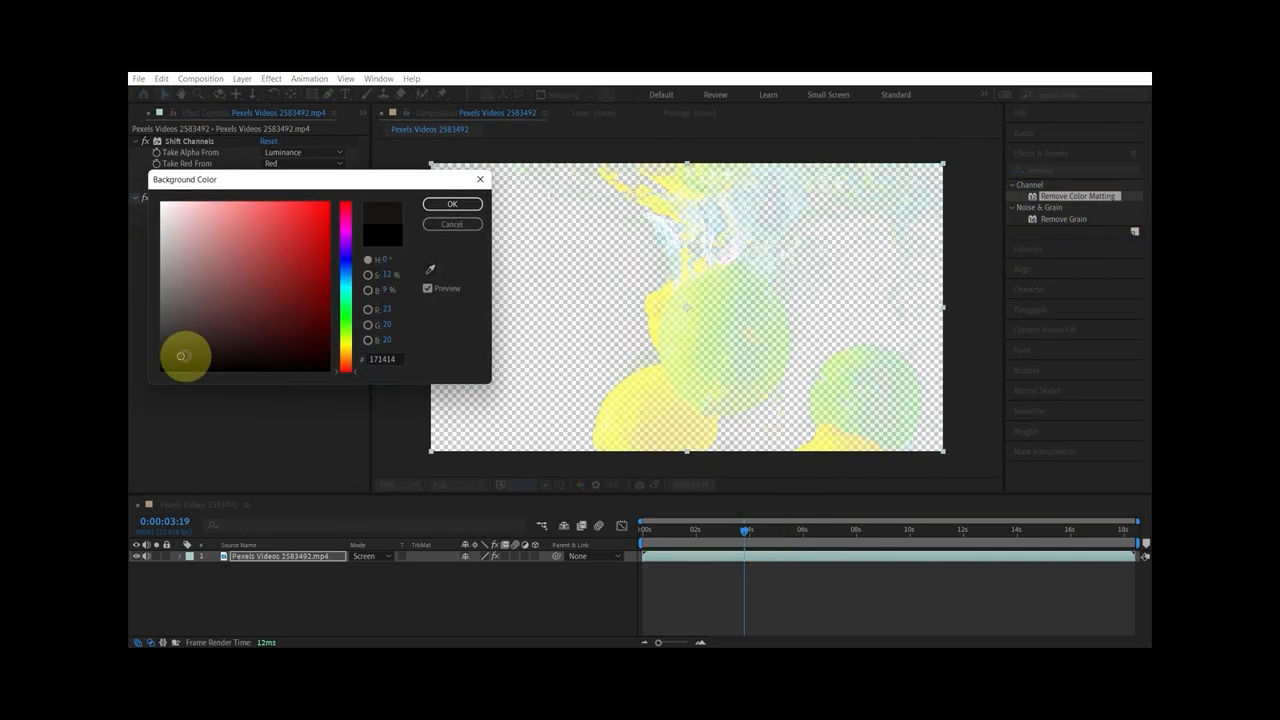
click(252, 259)
mouse_move(252, 259)
mouse_down()
mouse_move(220, 337)
mouse_move(172, 354)
mouse_up()
drag(165, 362, 211, 353)
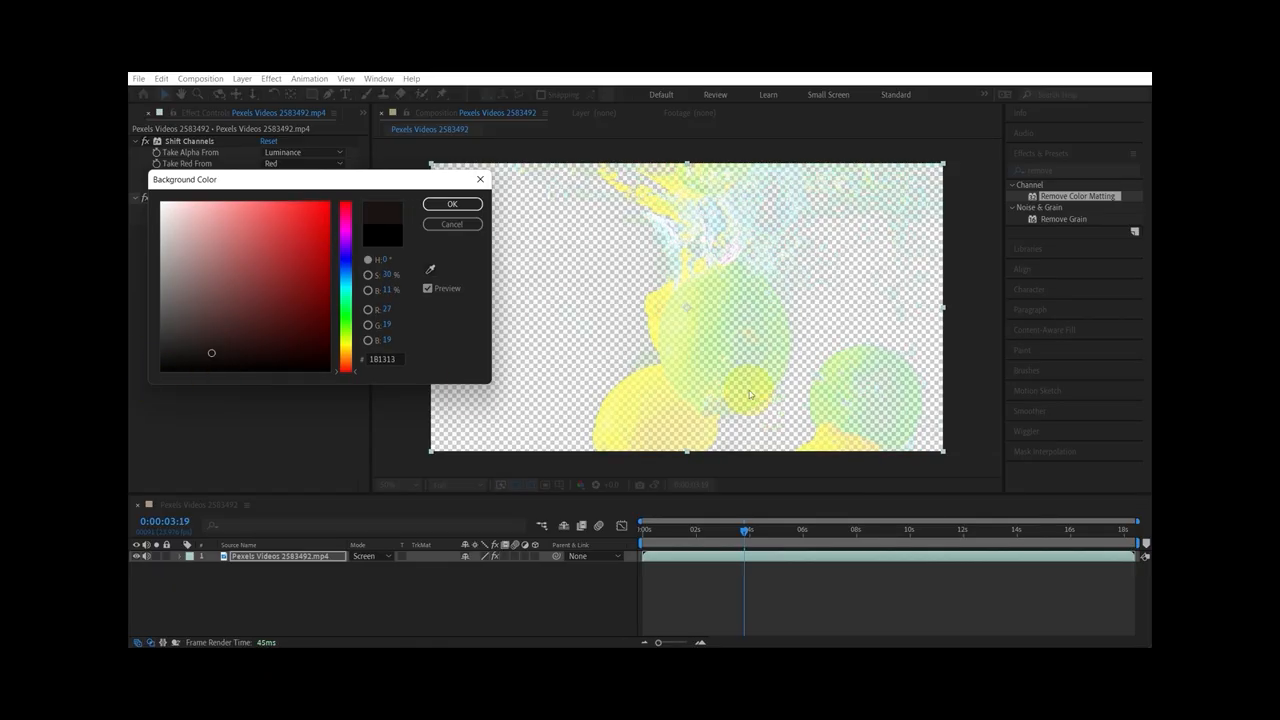
click(452, 204)
Place the pexels-cup-of-couple-7303105.jpg photo below the fruit clip and scale it to 35%
click(362, 112)
click(375, 138)
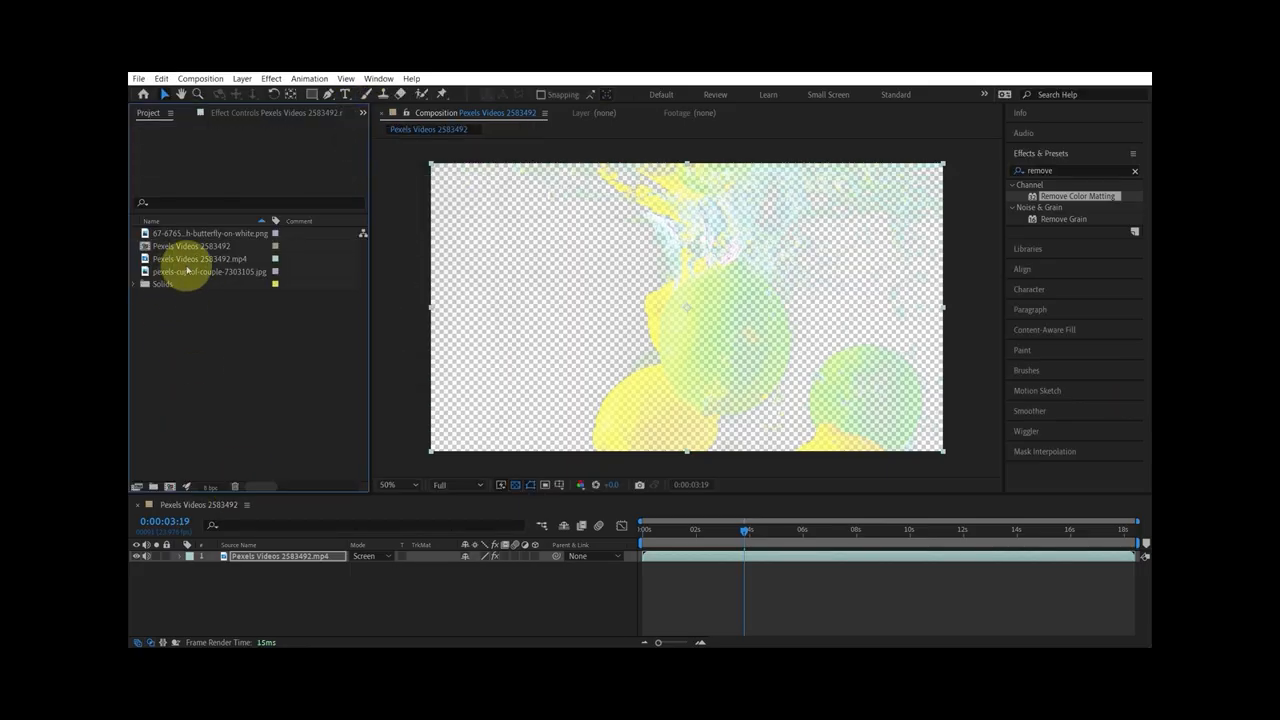
click(191, 260)
click(197, 235)
drag(178, 271, 234, 590)
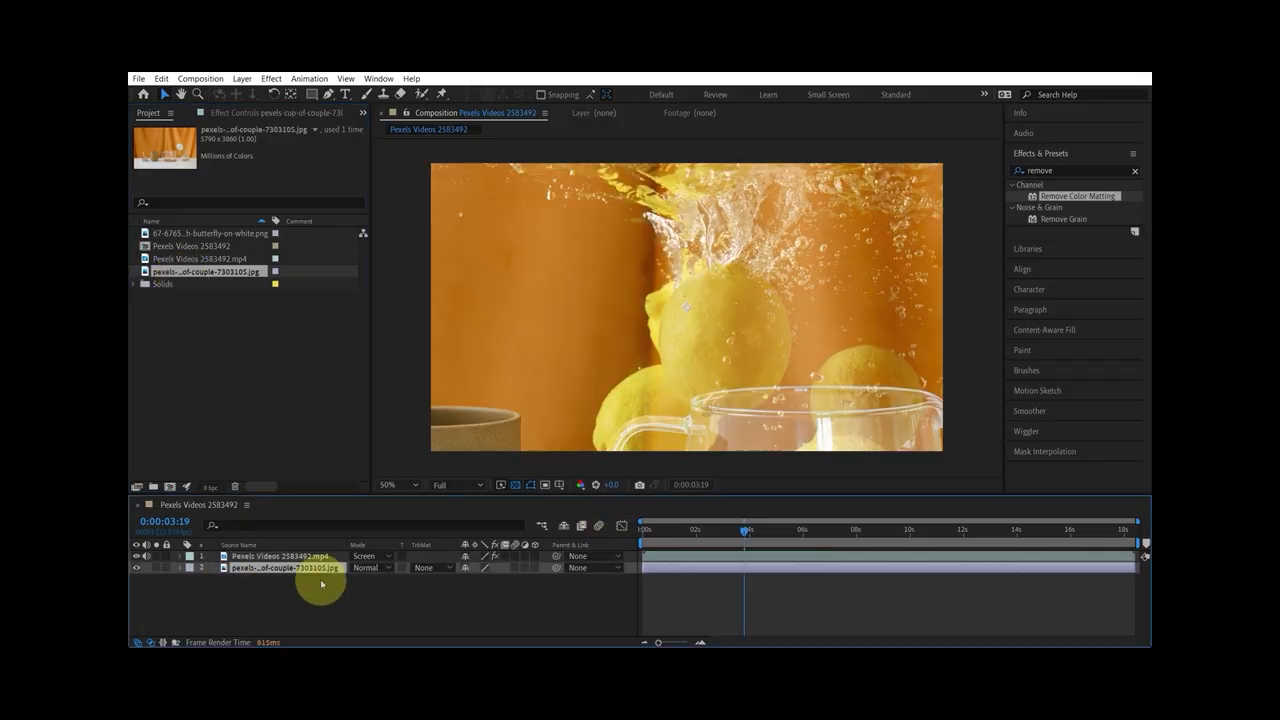
key(s)
drag(478, 582, 444, 589)
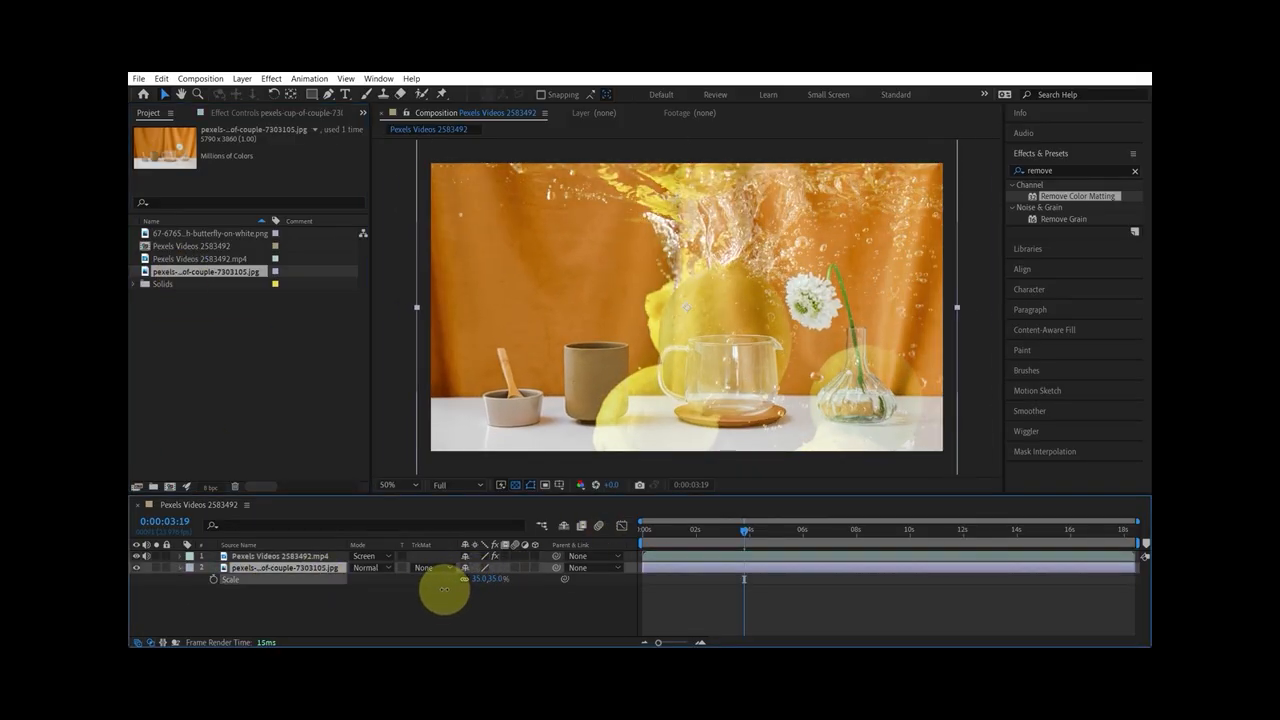
Scale the fruit clip to 34%
click(310, 556)
key(s)
drag(472, 568, 441, 577)
scroll(661, 286, up, 1)
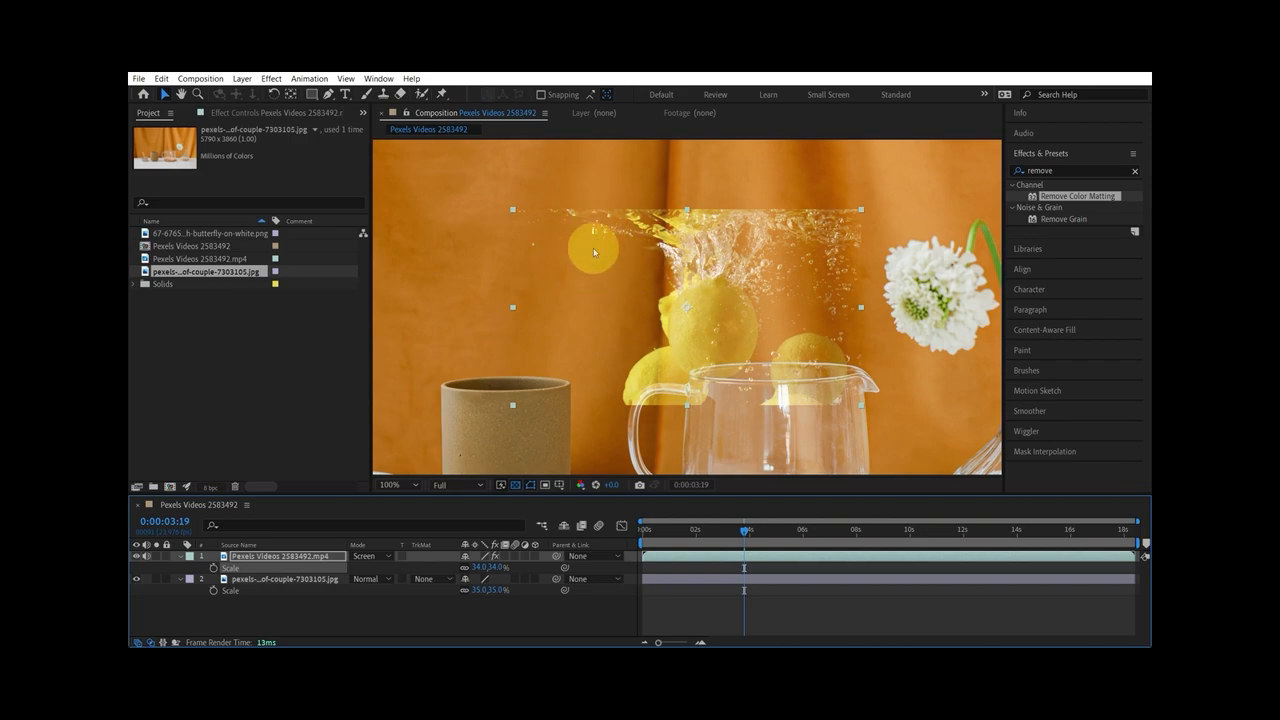
Move the fruit clip down so it sits over the glass jug in the photo
click(800, 632)
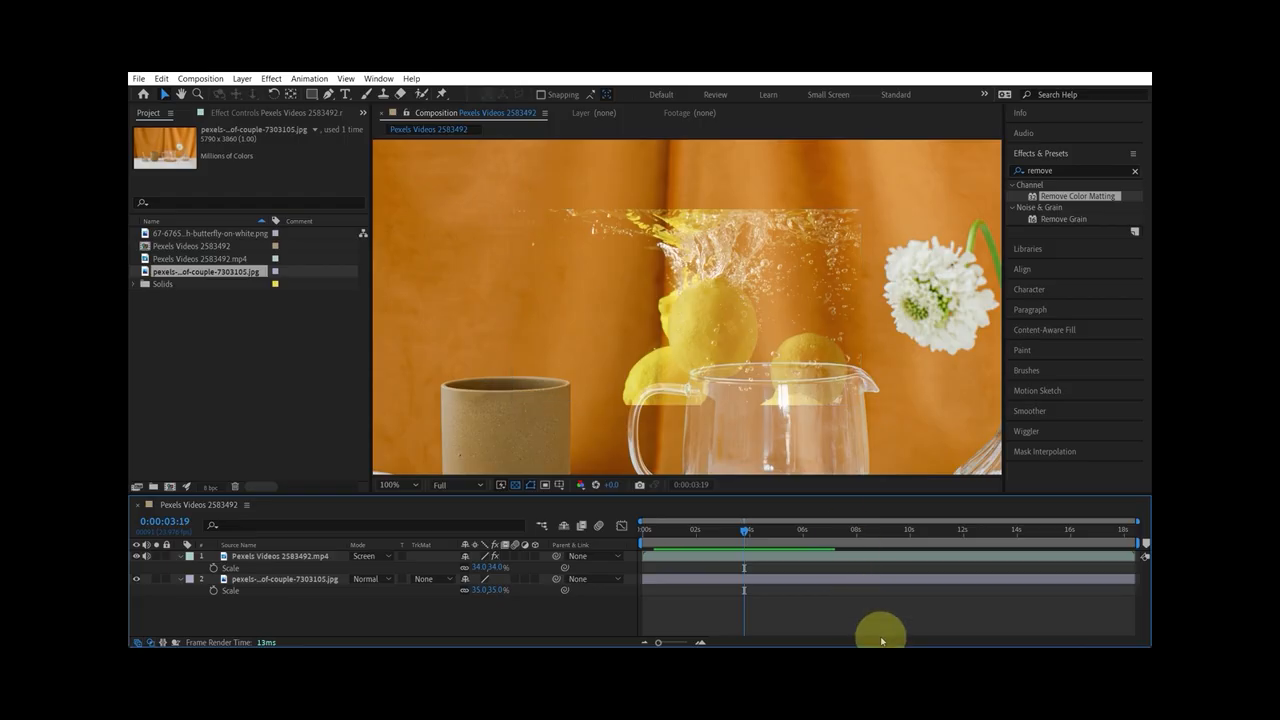
click(756, 321)
key(space)
drag(756, 321, 740, 252)
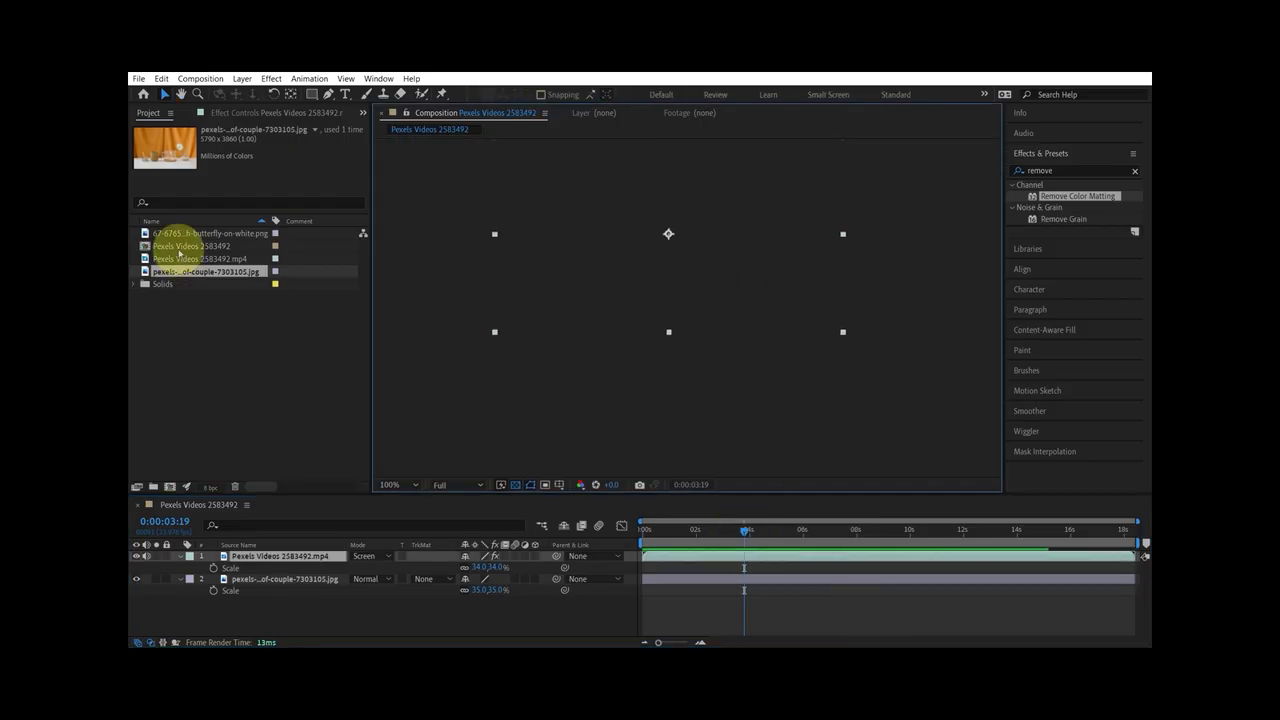
click(176, 246)
drag(669, 236, 736, 362)
Find the Optics Compensation effect, apply it to the fruit clip, and set its field of view to 121.2
click(1069, 175)
double_click(1050, 170)
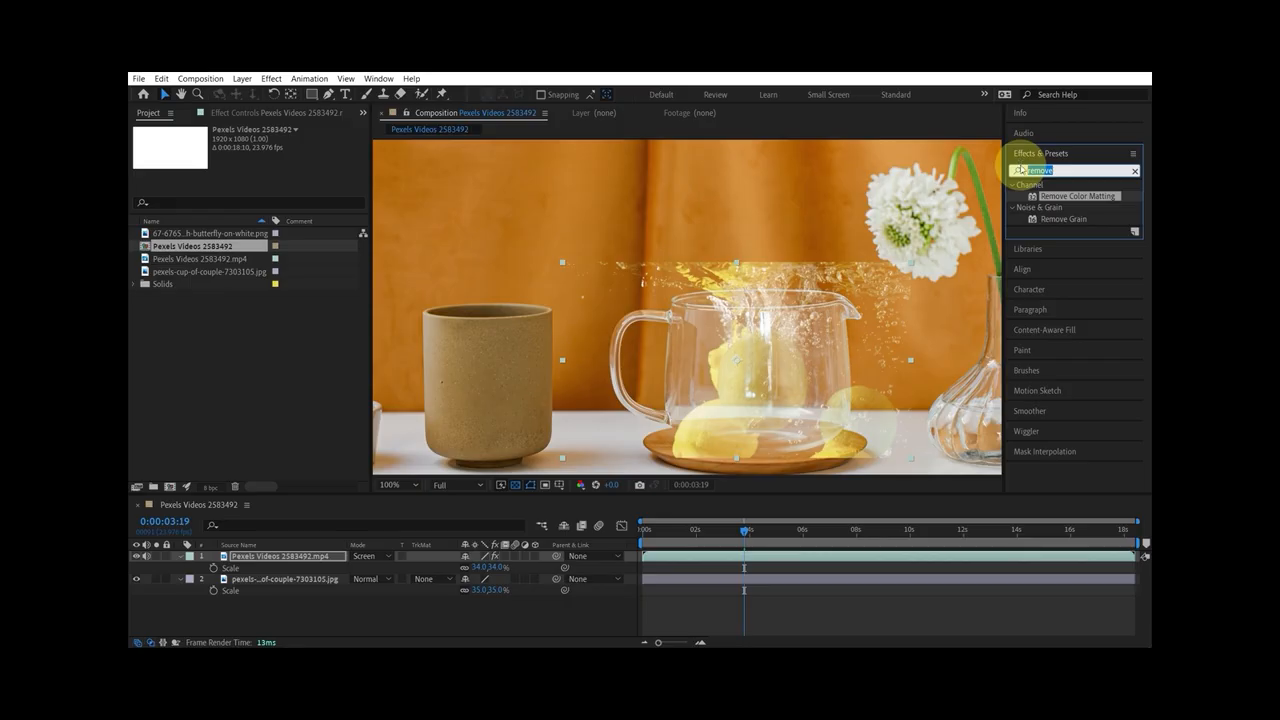
text(optic)
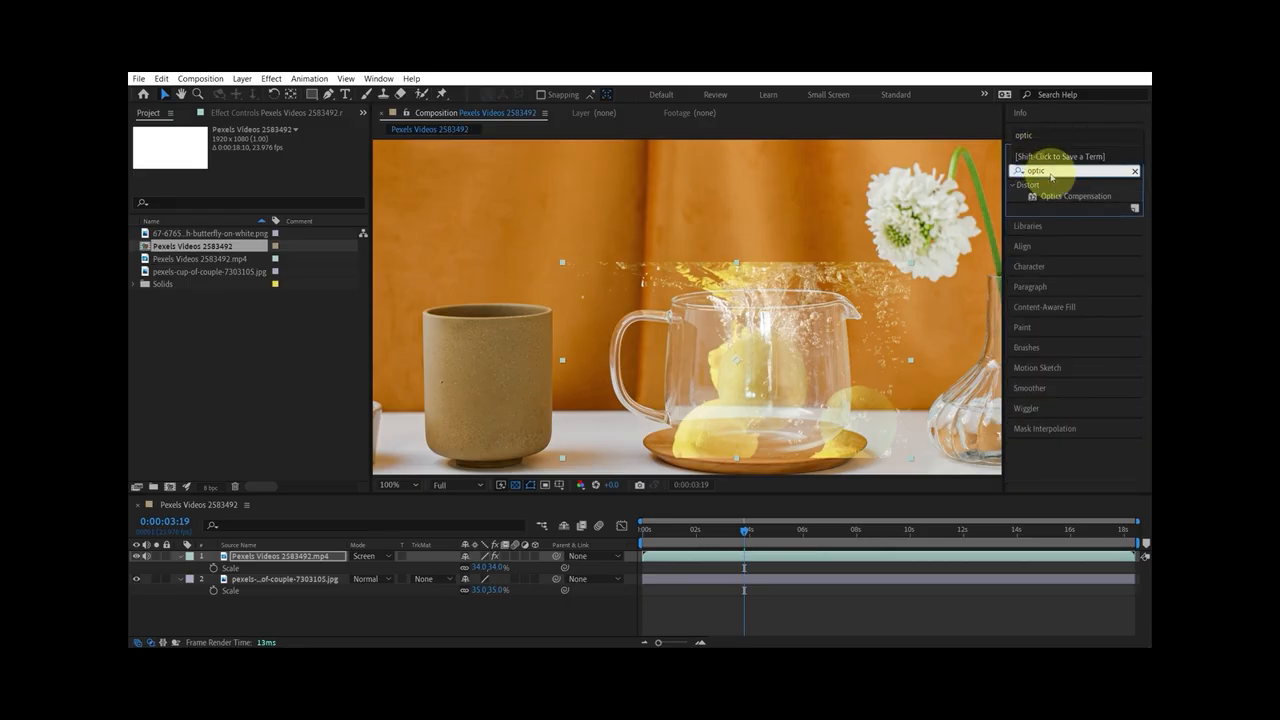
drag(1083, 197, 734, 557)
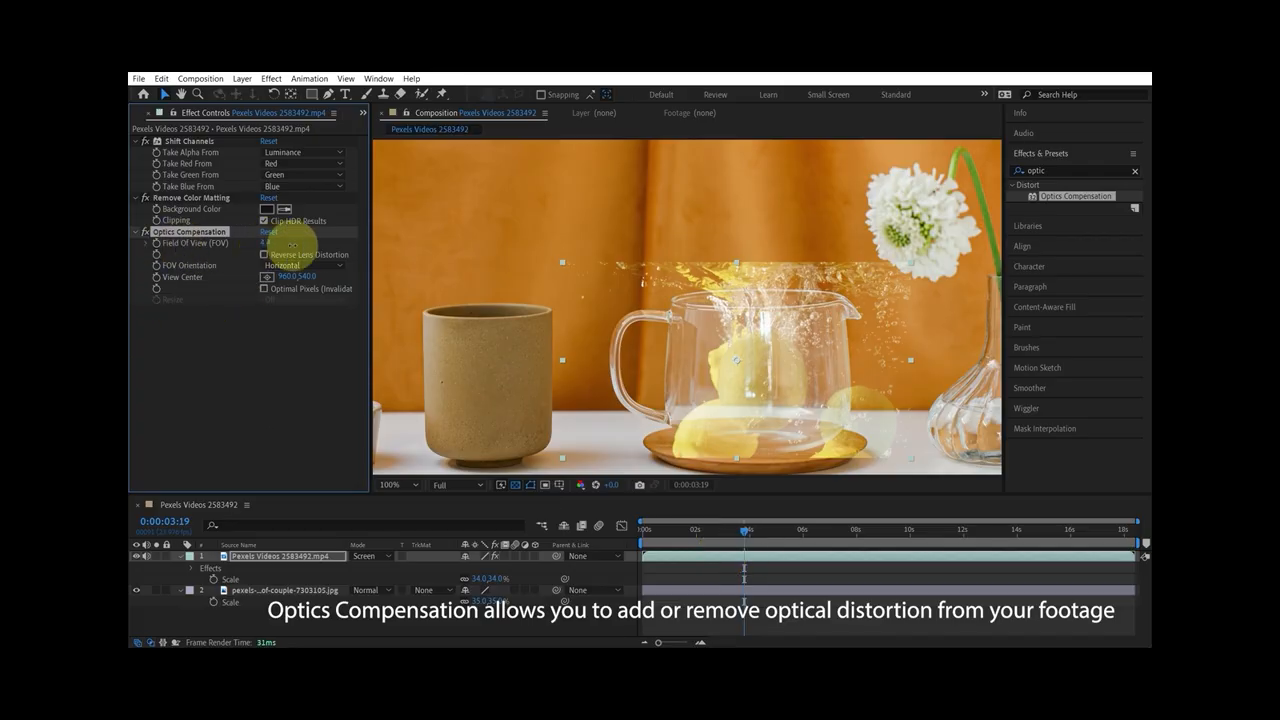
drag(330, 245, 808, 266)
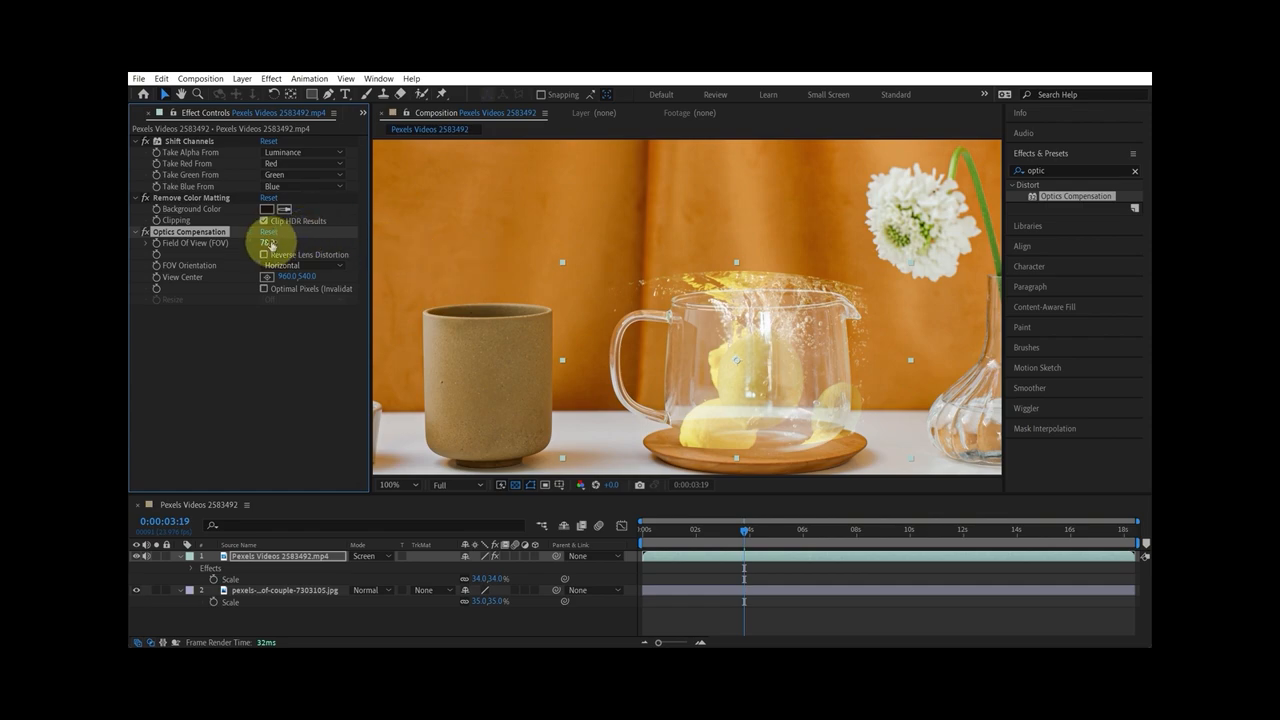
drag(268, 242, 303, 242)
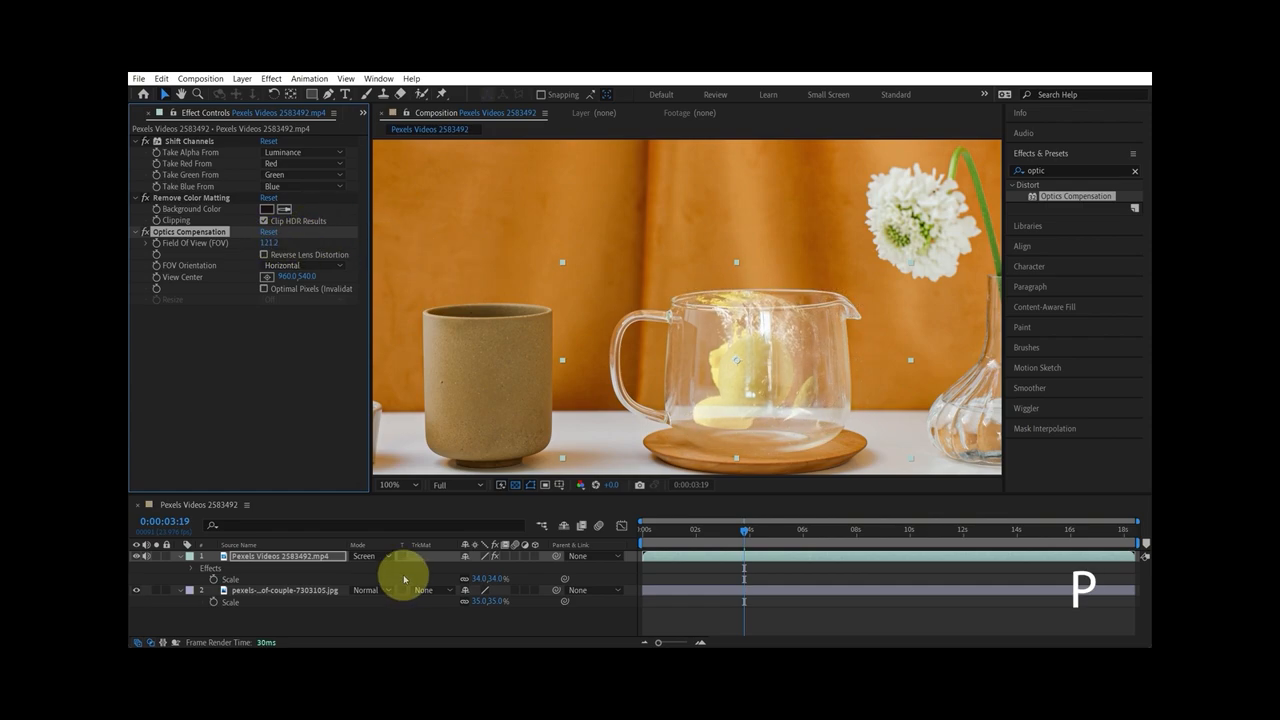
Set the fruit clip's position to 1116, 832 inside the jug and check it at 0:00:03:21
key(p)
drag(465, 572, 540, 560)
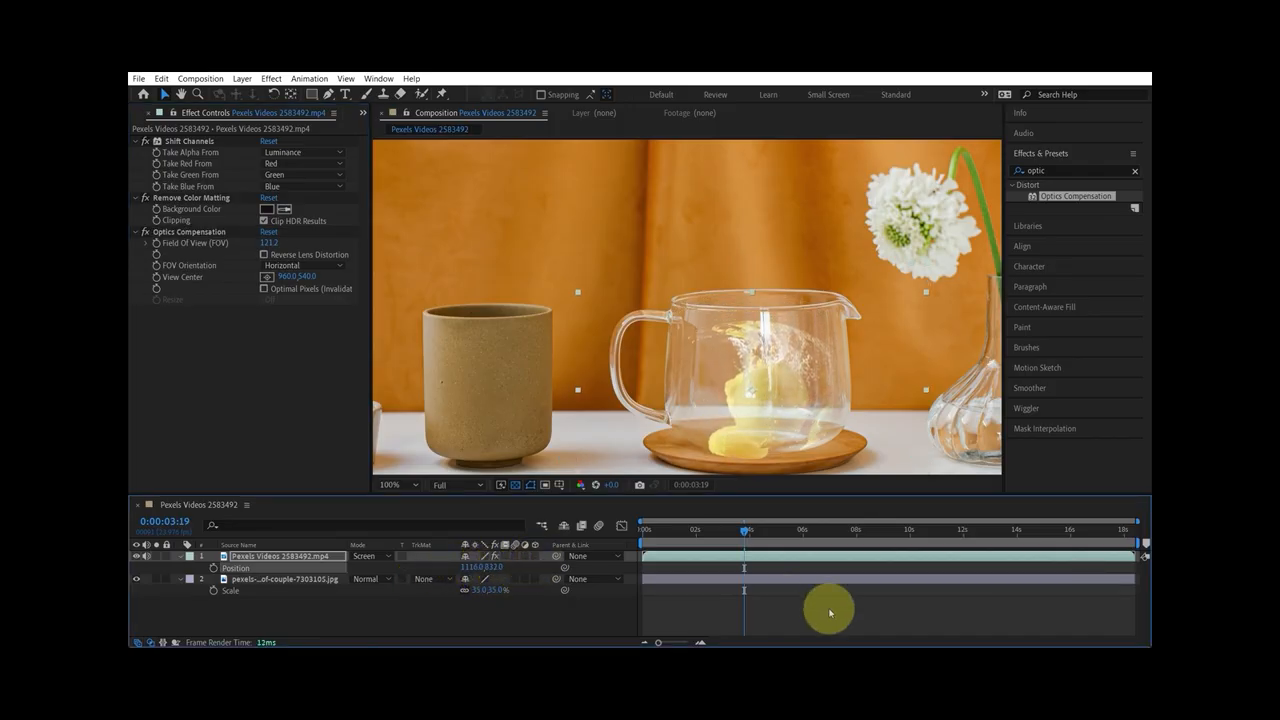
mouse_move(736, 541)
mouse_down()
mouse_move(680, 543)
mouse_move(746, 531)
mouse_up()
Duplicate the fruit clip layer to strengthen the fruit, and check the result around 0:00:03:15
click(775, 563)
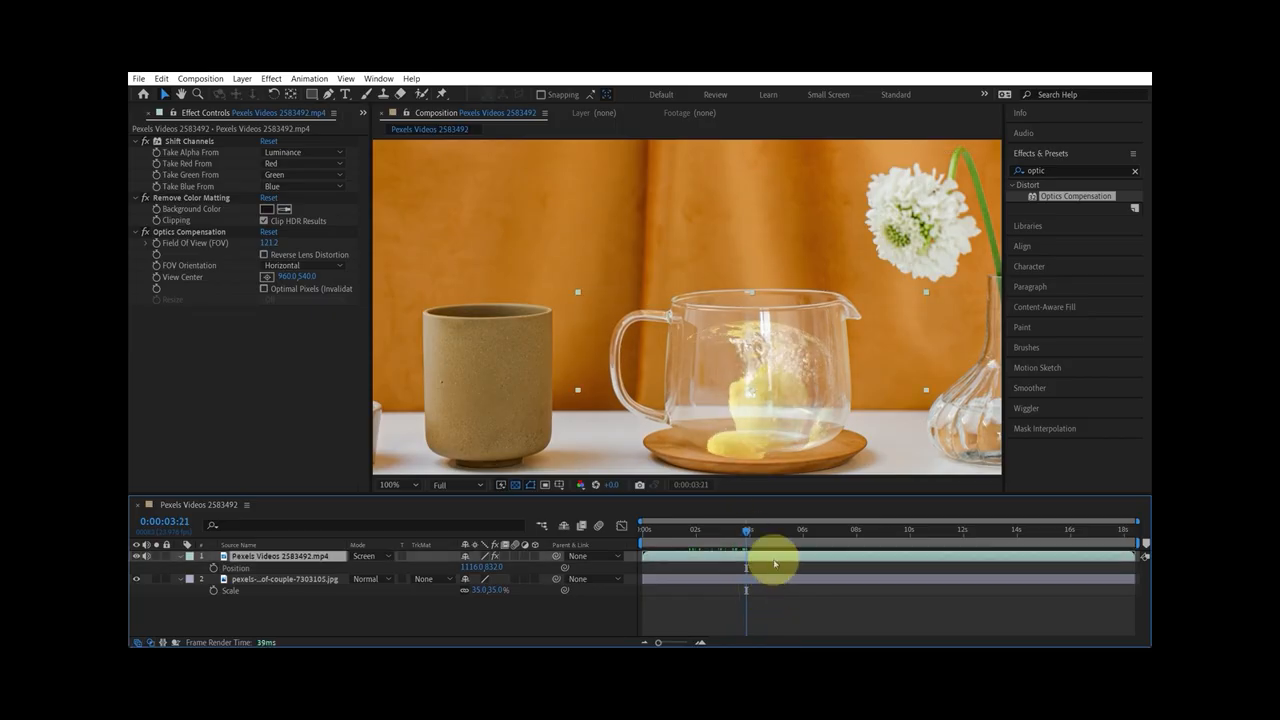
key(ctrl+d)
click(695, 531)
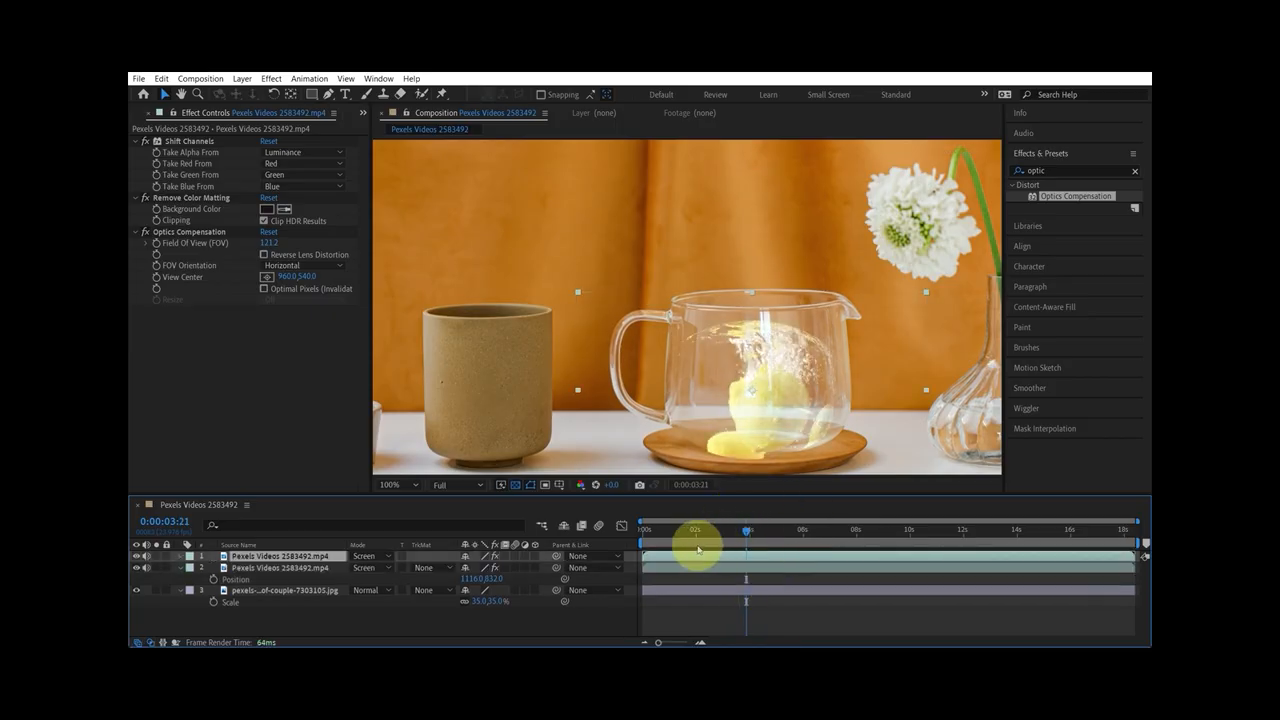
drag(665, 527, 730, 528)
key(ctrl+d)
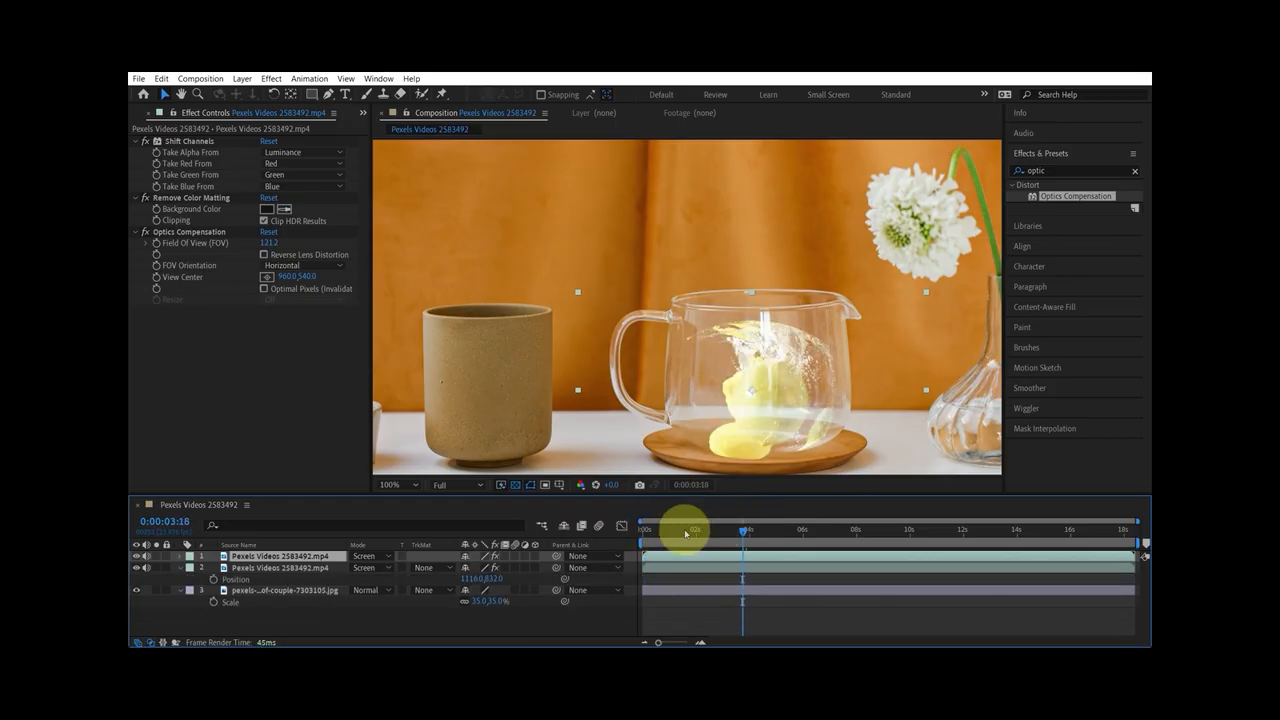
click(740, 531)
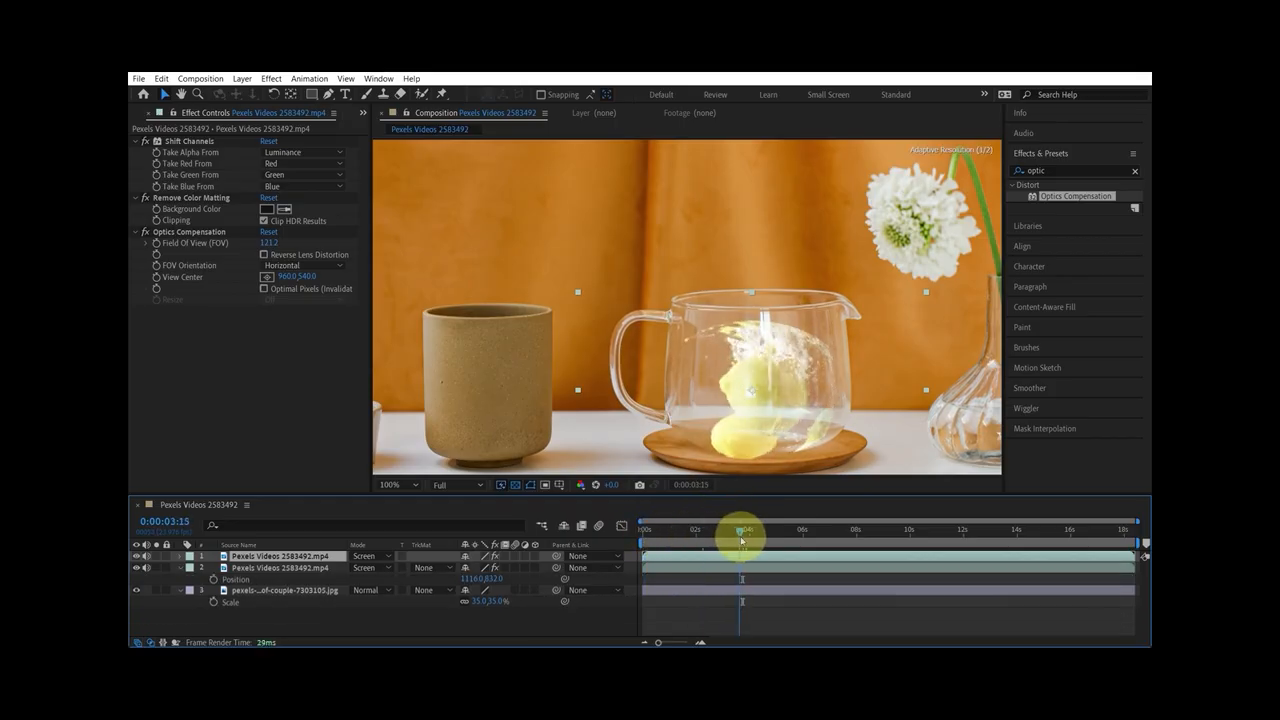
Pre-compose the two fruit clip layers together as Pre-comp 1
click(742, 568)
shift+click(745, 556)
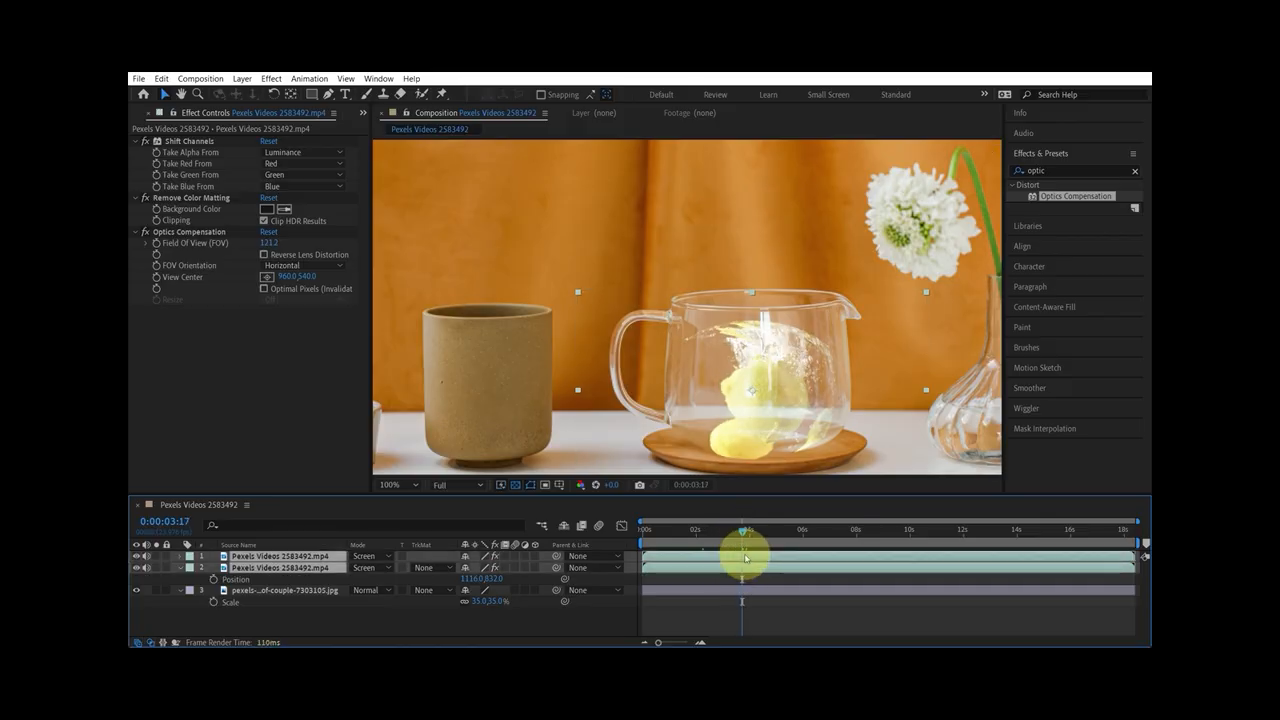
right_click(744, 553)
click(806, 471)
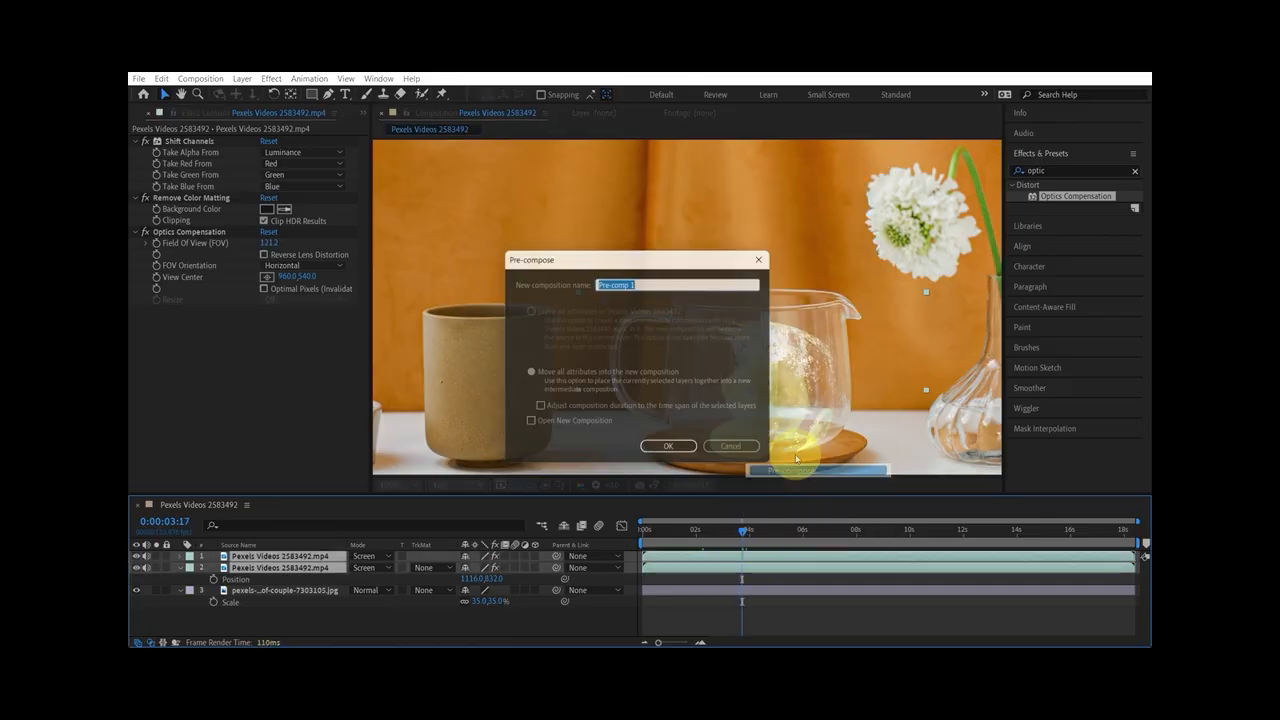
click(677, 449)
Check the pre-comp at 0:00:09:15, set its position to 967, 540 inside the jug, and check it at 0:00:03:23
drag(745, 548, 900, 518)
key(p)
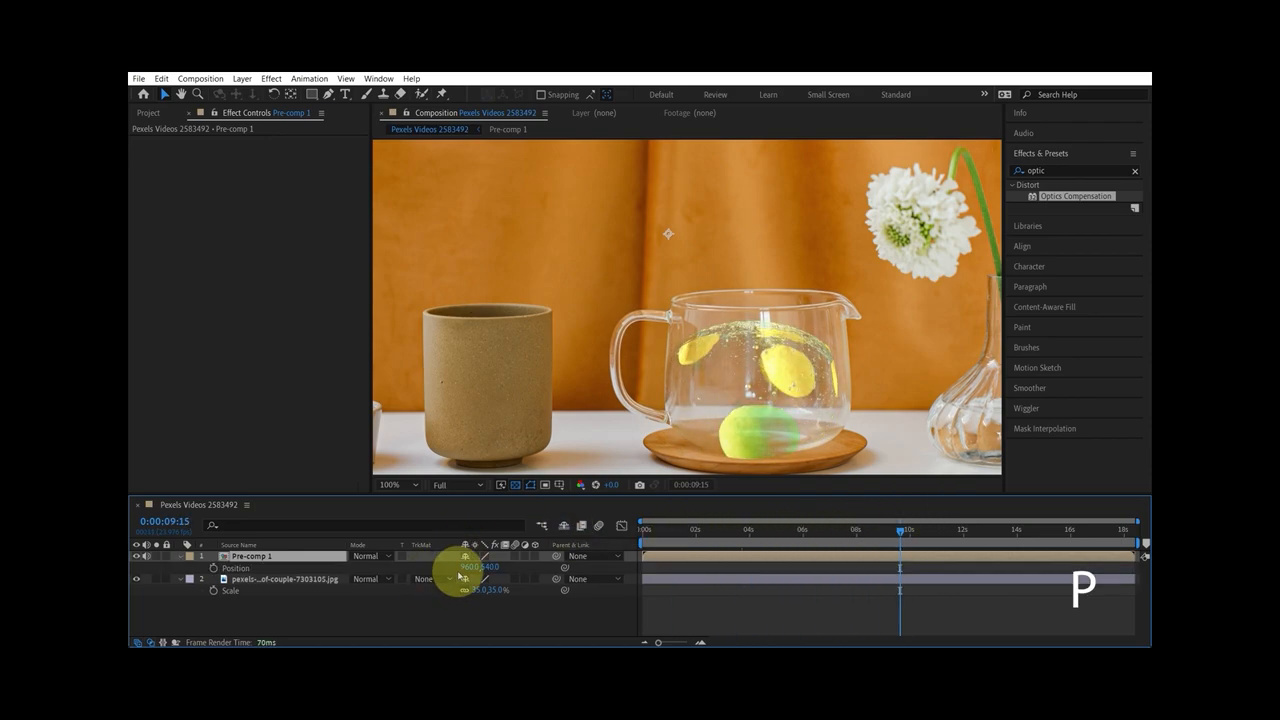
drag(474, 572, 476, 567)
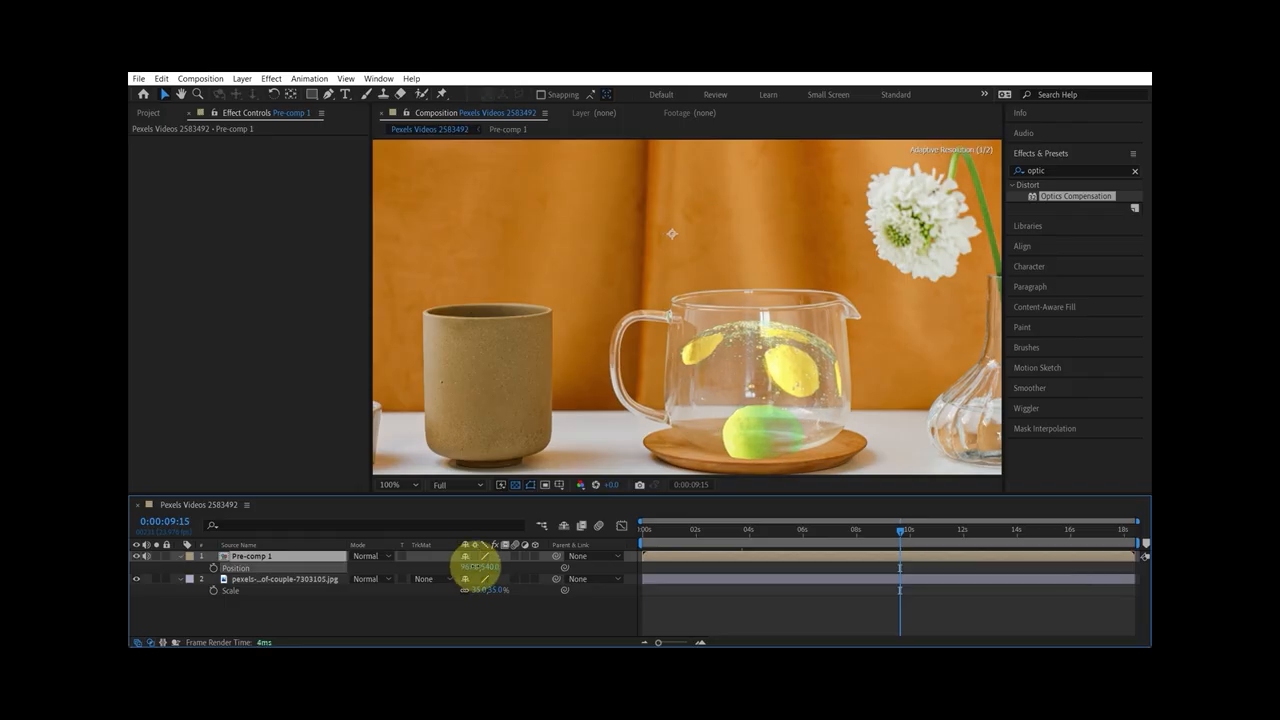
drag(723, 531, 749, 519)
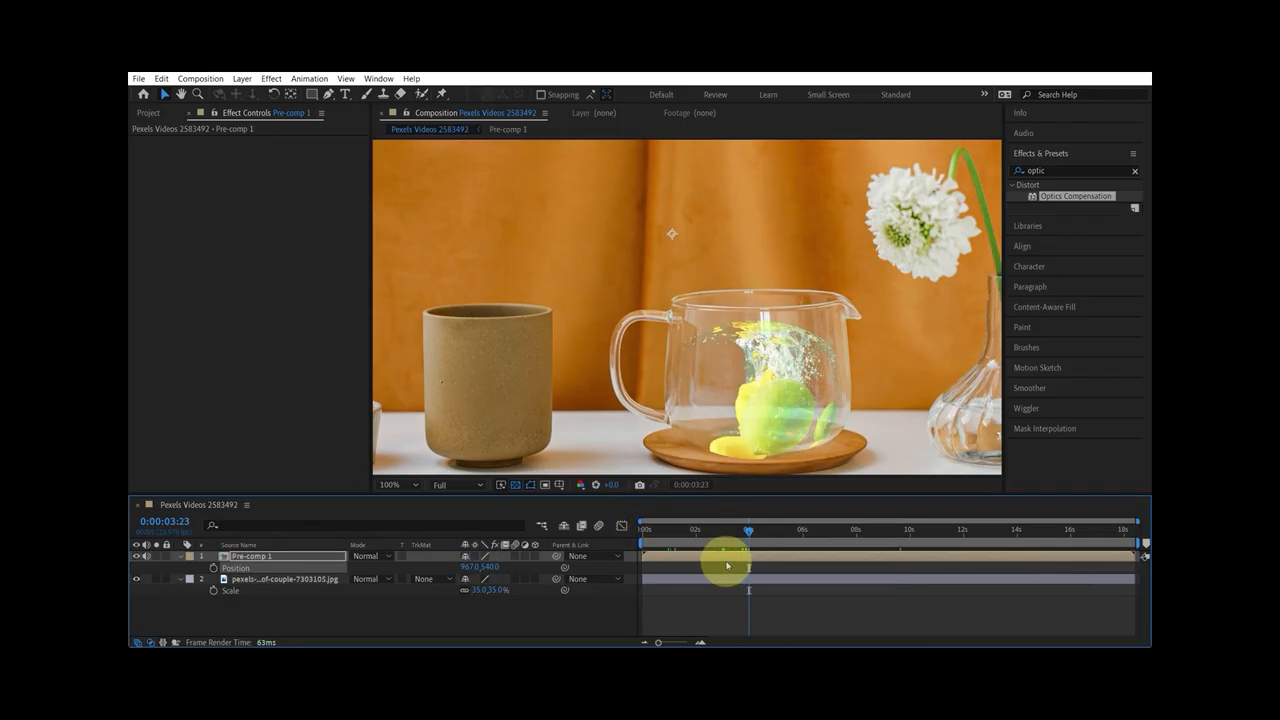
Find the Curves effect, apply it to Pre-comp 1, and pull the RGB curve's highlights down while raising its shadows slightly
scroll(588, 340, down, 2)
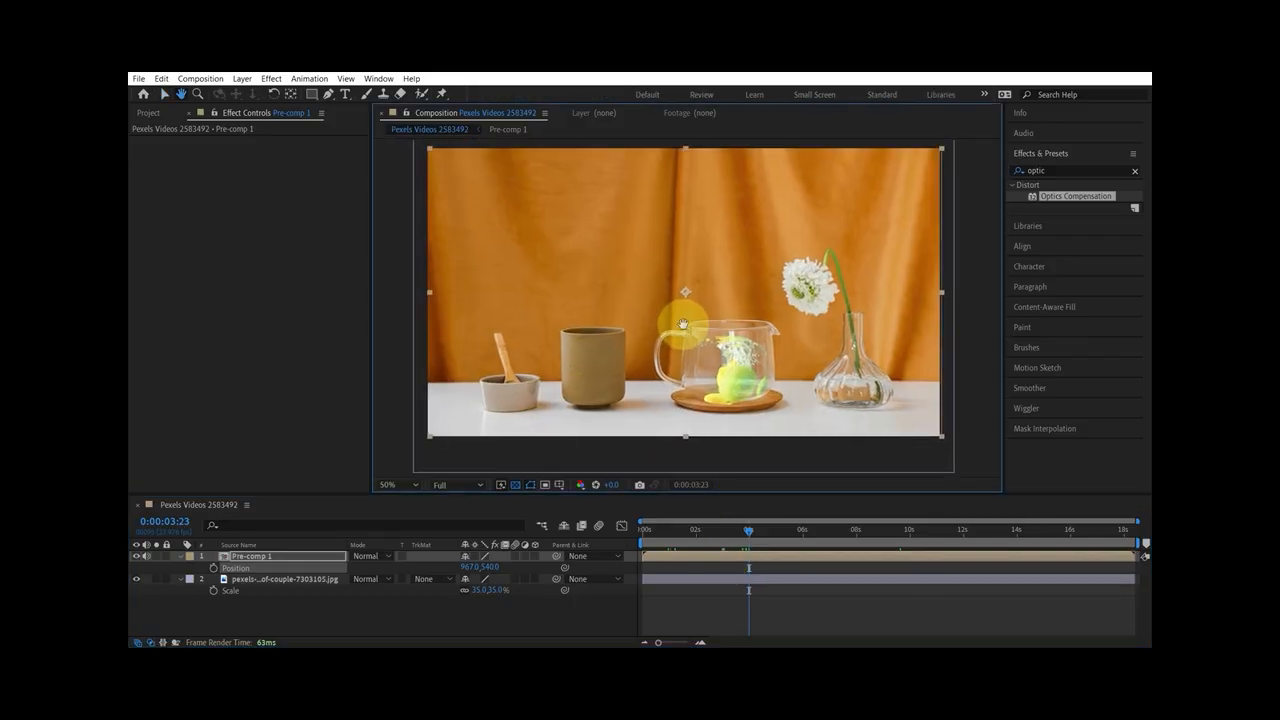
click(1057, 171)
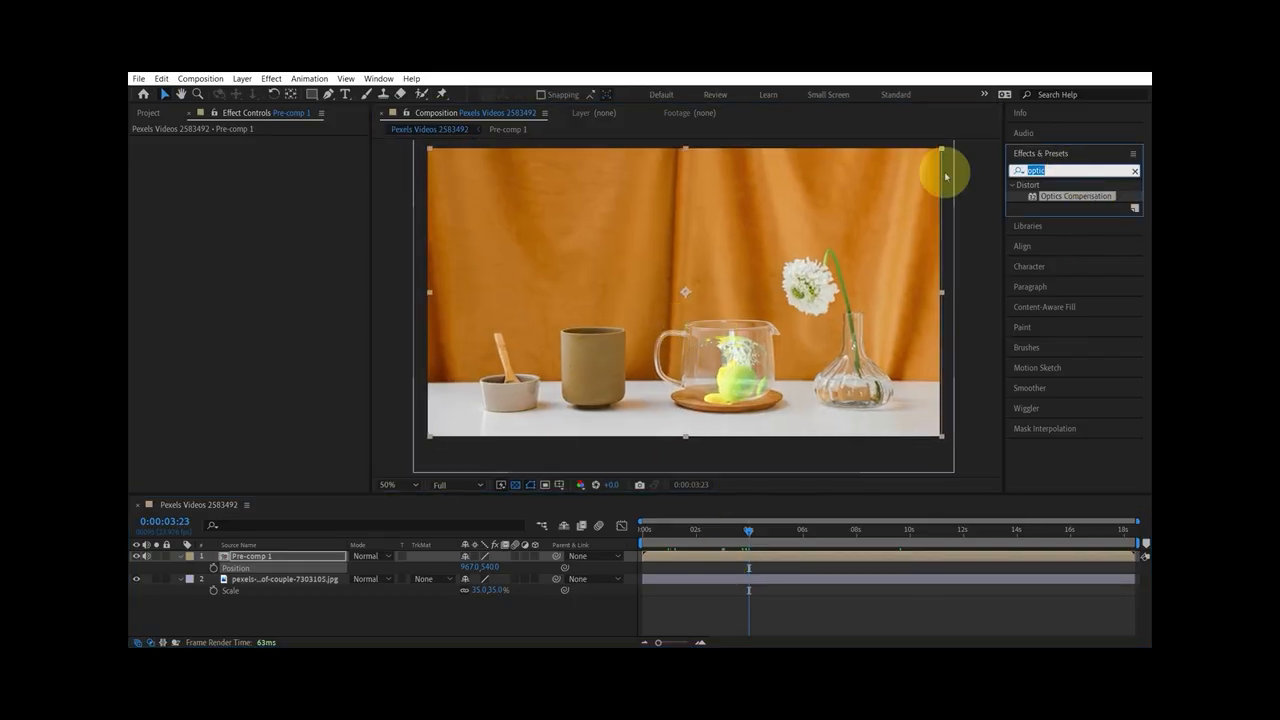
text(cur)
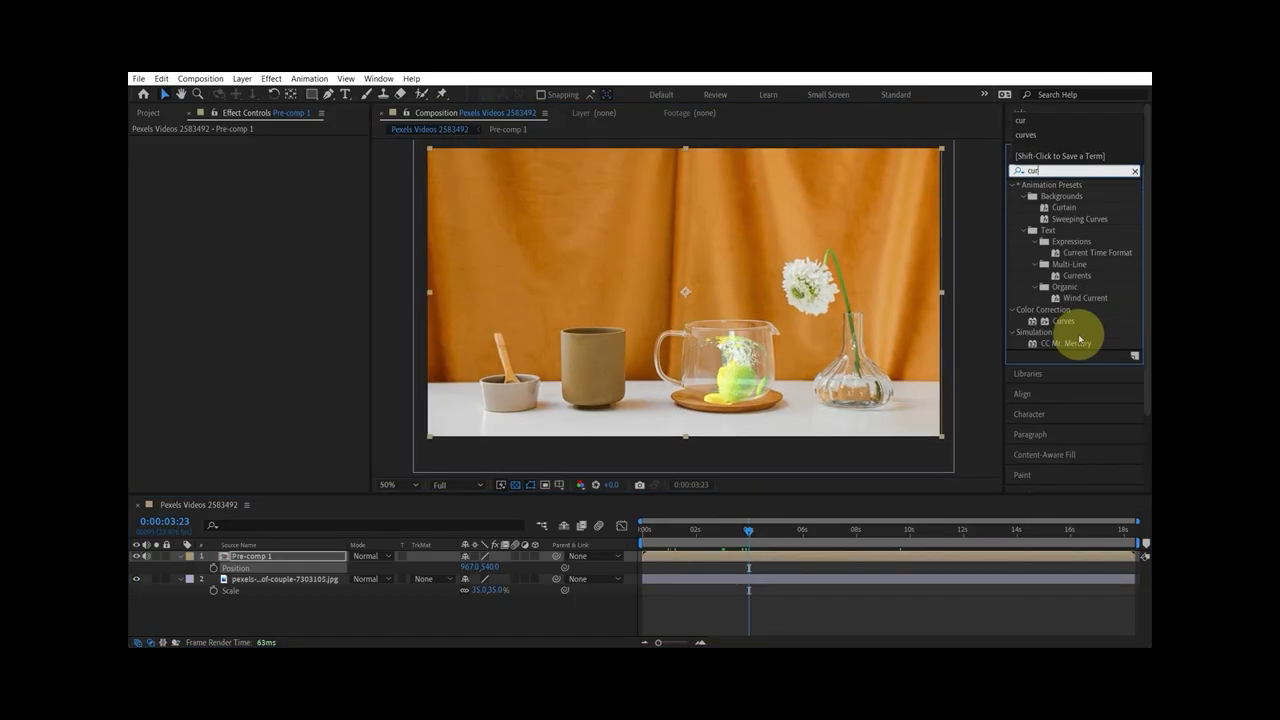
drag(1077, 325, 791, 549)
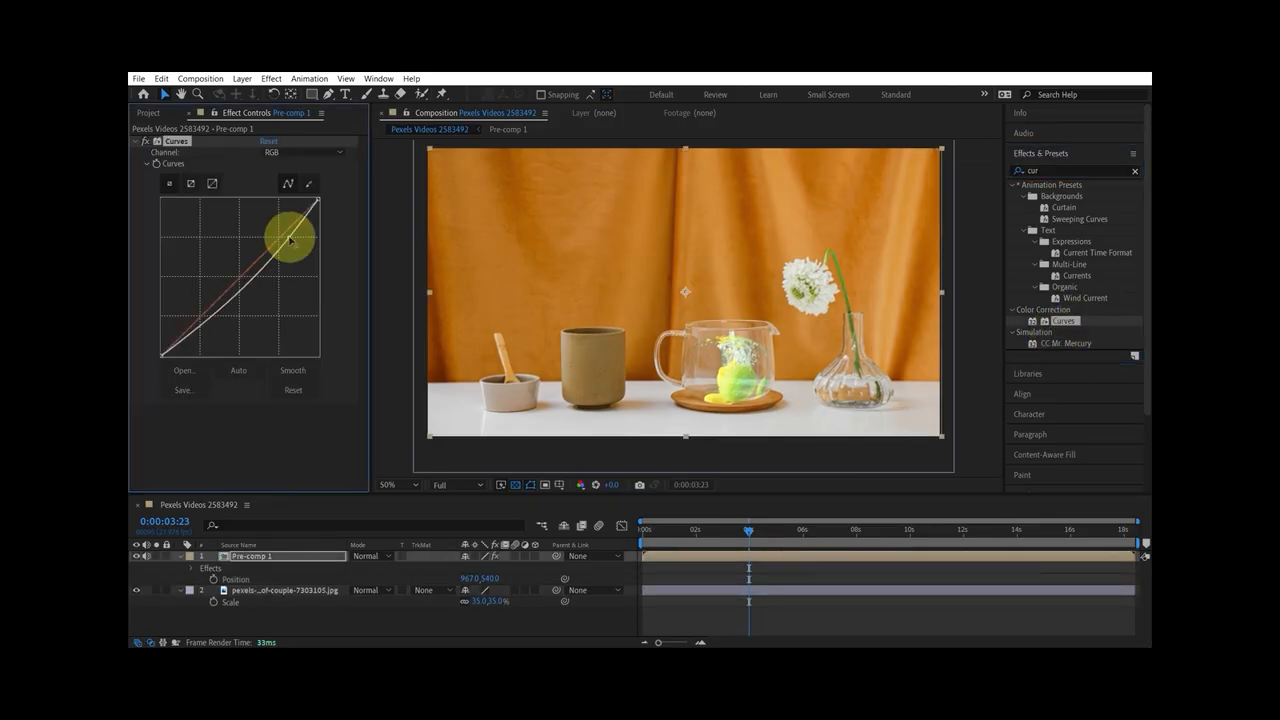
scroll(702, 353, up, 2)
click(200, 327)
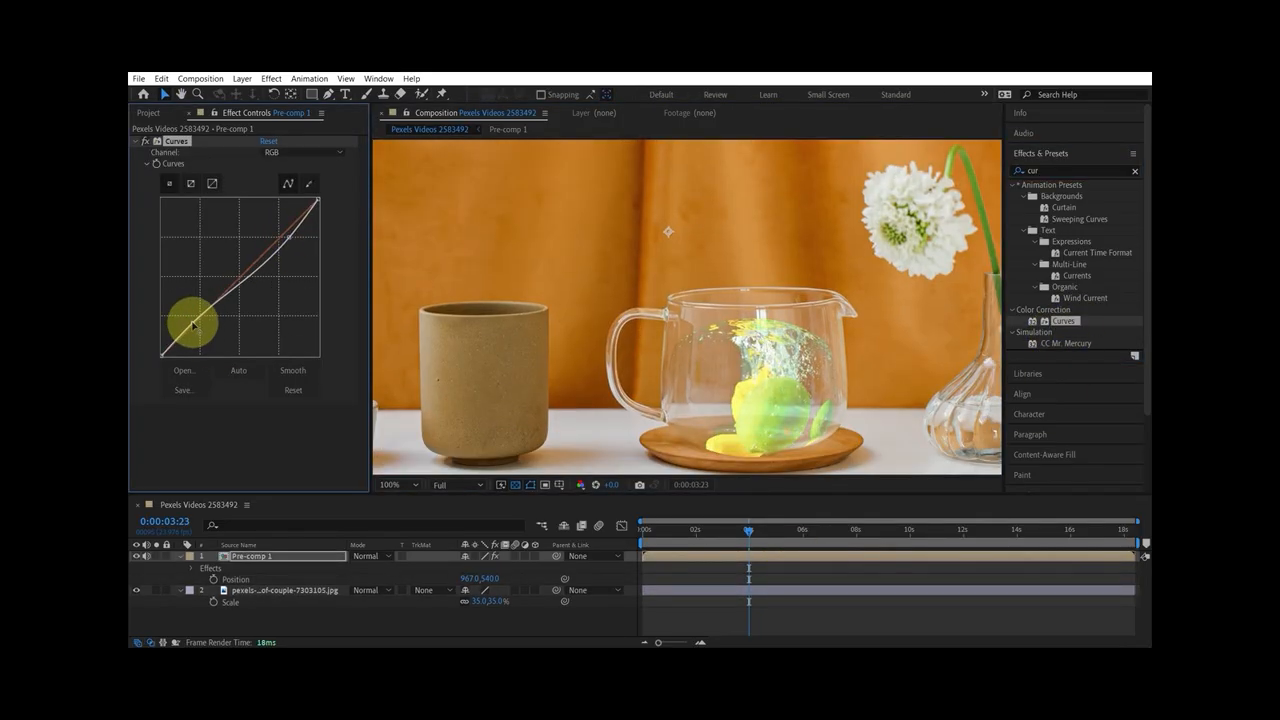
scroll(728, 407, down, 2)
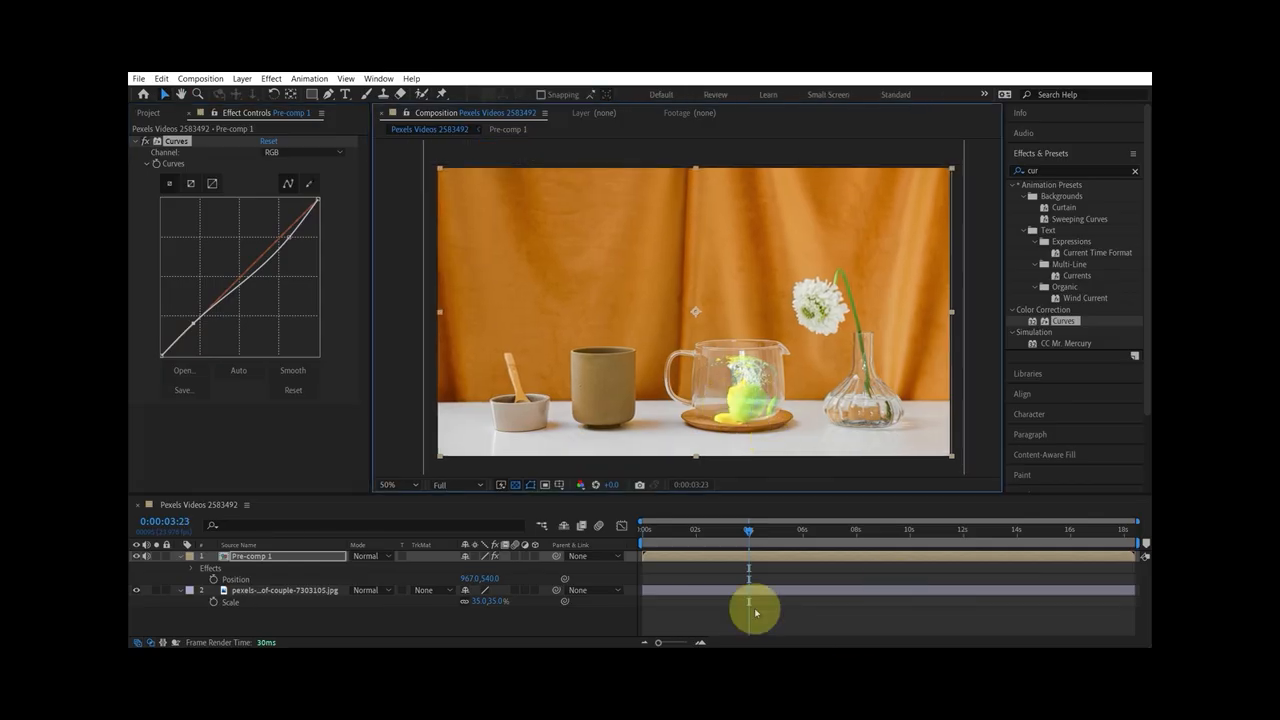
Trim Pre-comp 1 and the jug photo layer to end at 0:00:07:21, and check the composite at 0:00:03:03
click(638, 538)
drag(637, 537, 860, 550)
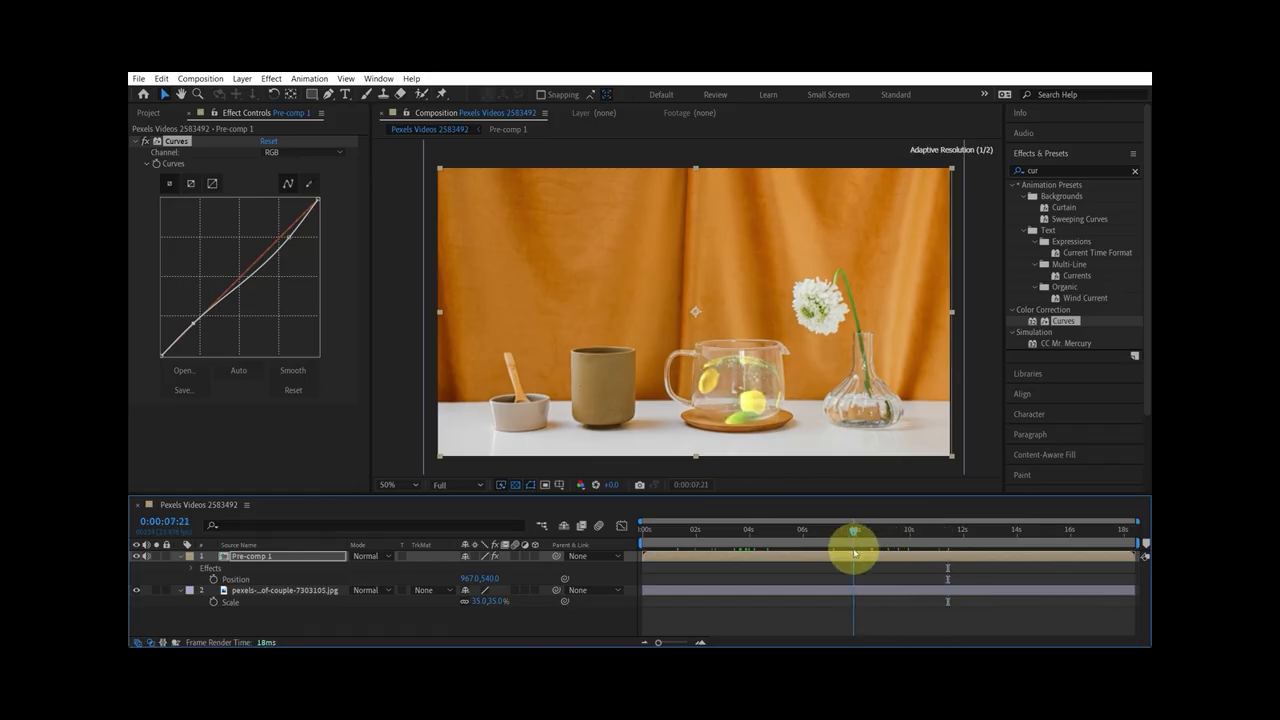
click(854, 604)
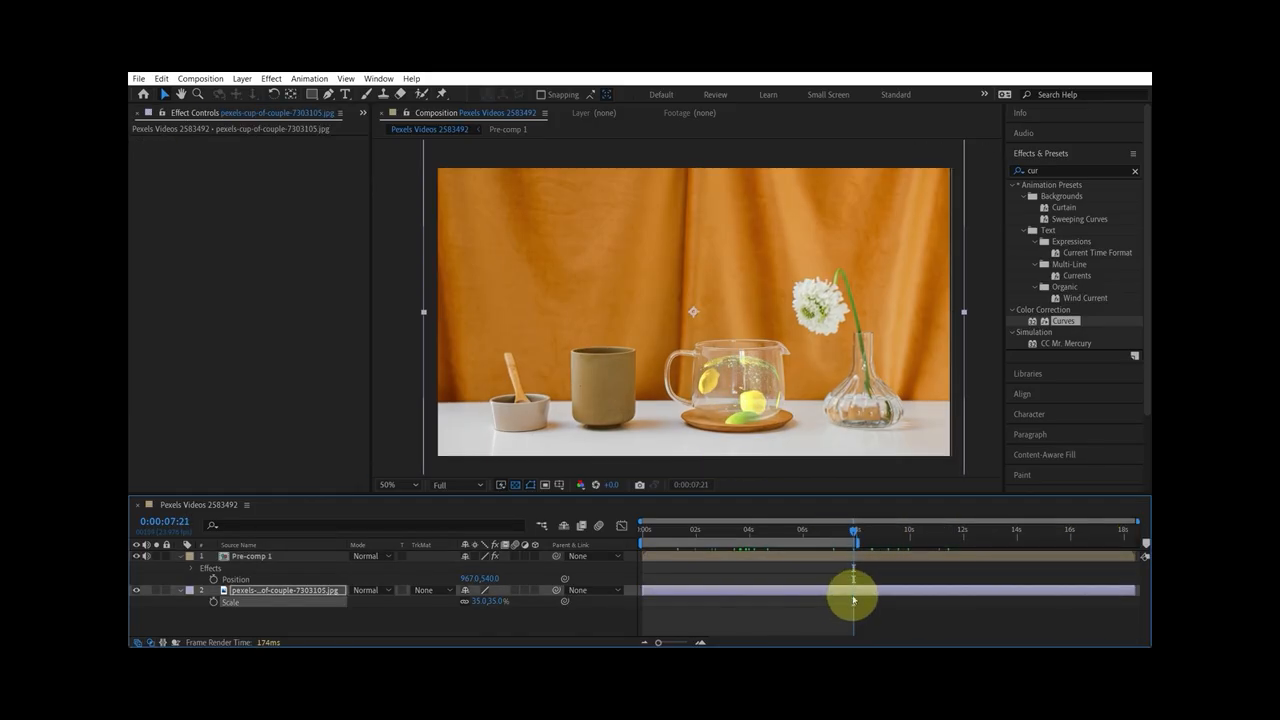
click(858, 559)
click(897, 621)
click(888, 592)
shift+click(892, 559)
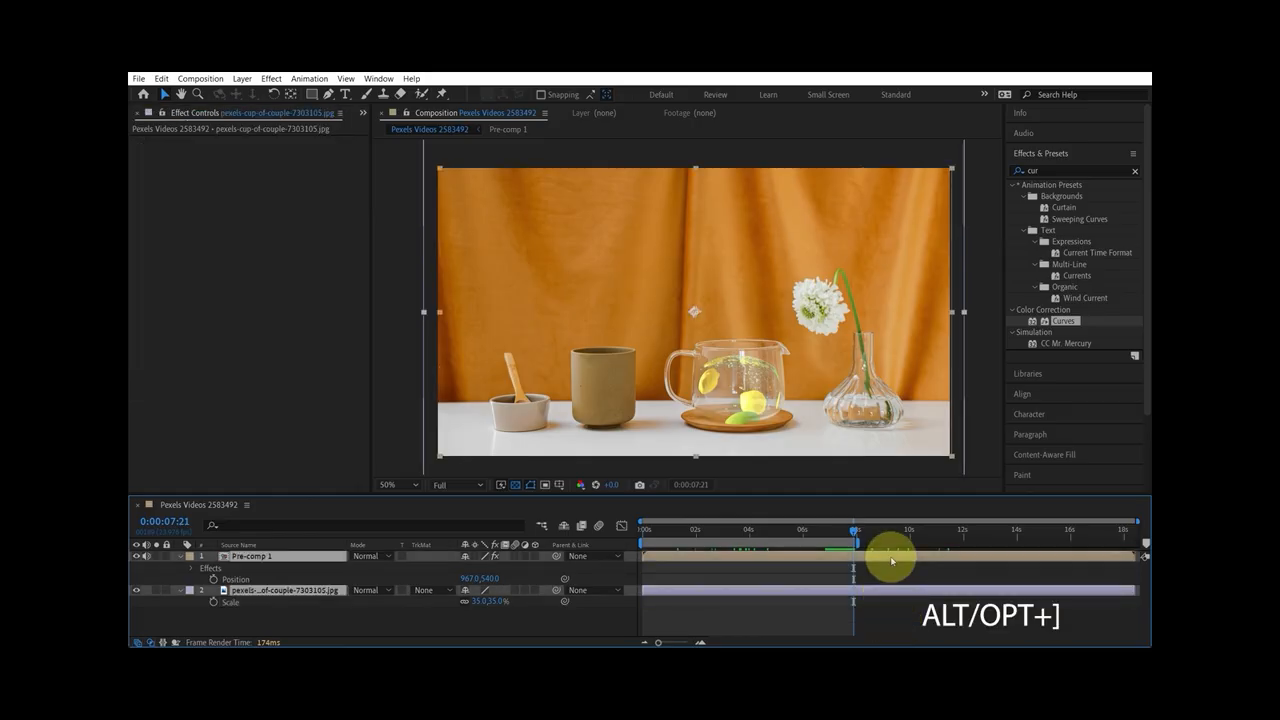
key(alt+bracketright)
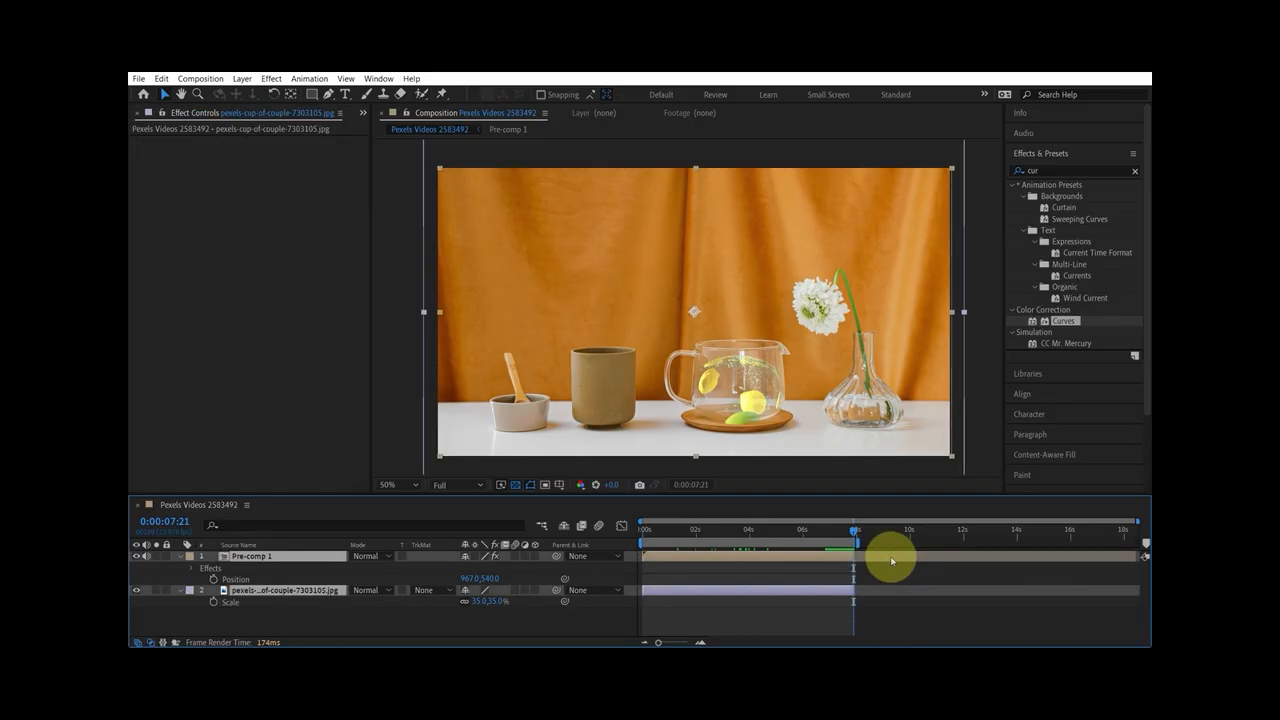
click(883, 590)
drag(853, 530, 726, 533)
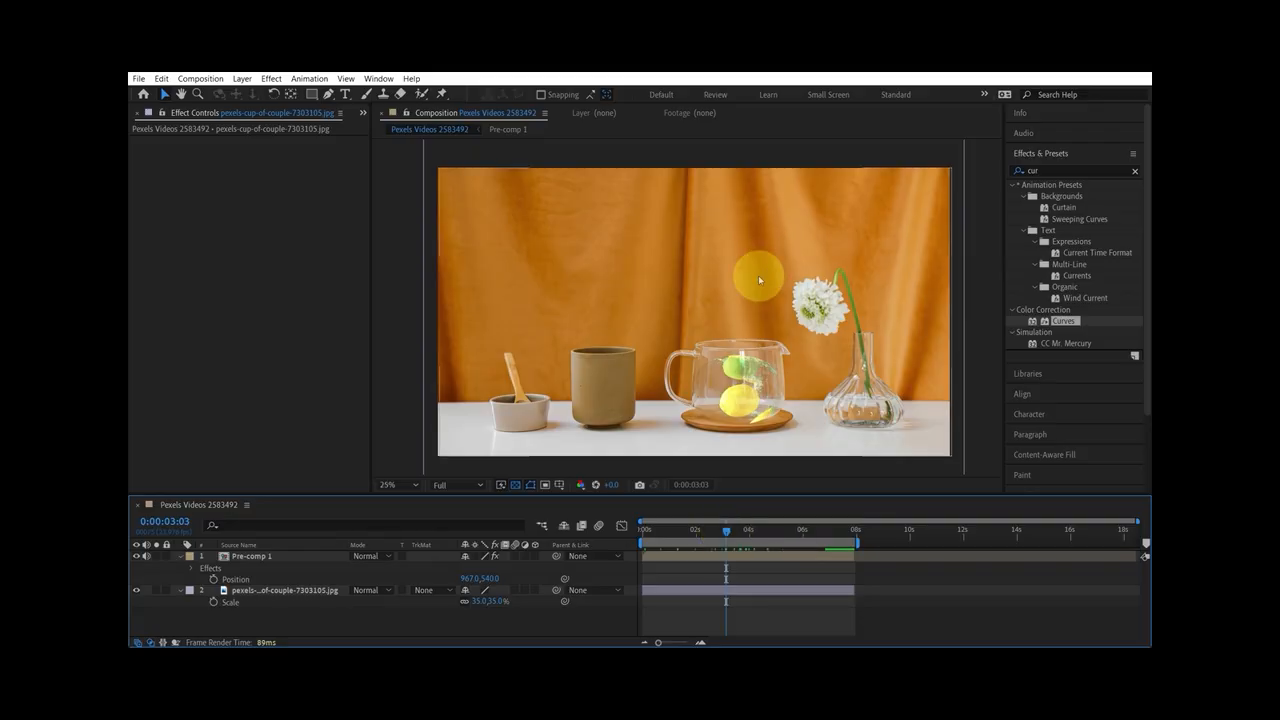
Add the butterfly-on-white PNG as the top layer and place it over the curtain above the stone cup
scroll(742, 305, down, 2)
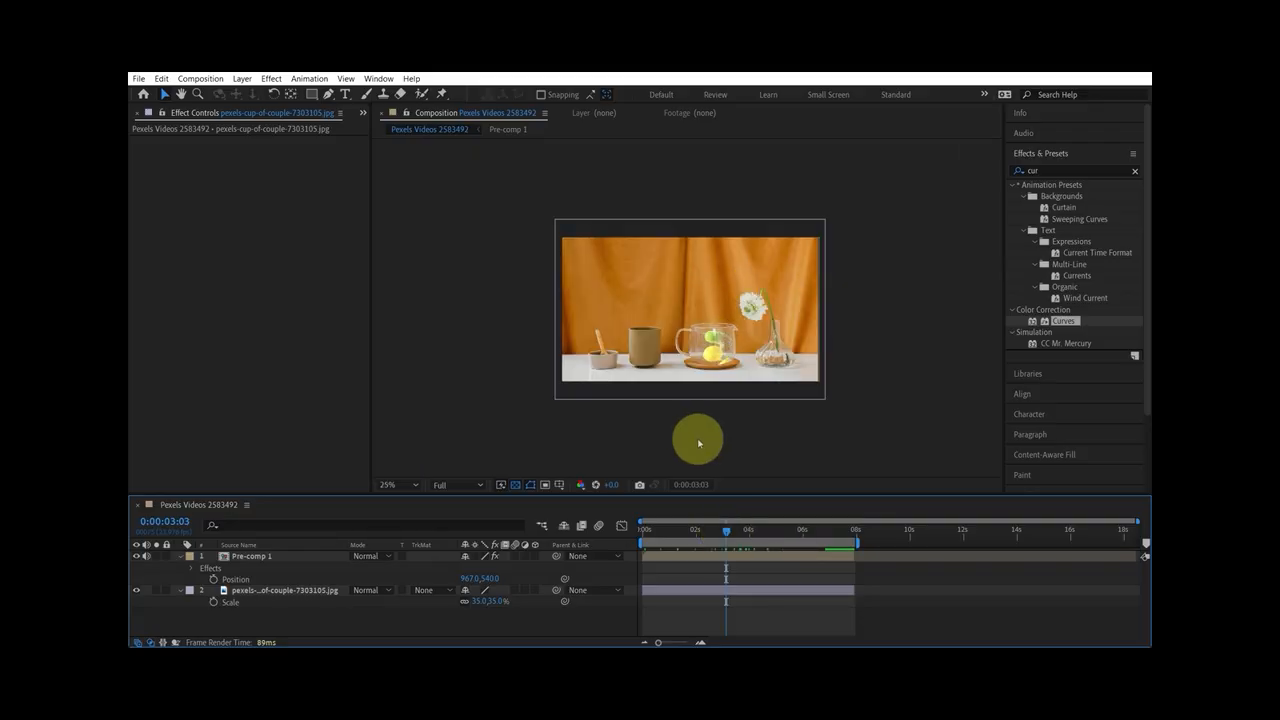
scroll(719, 358, up, 2)
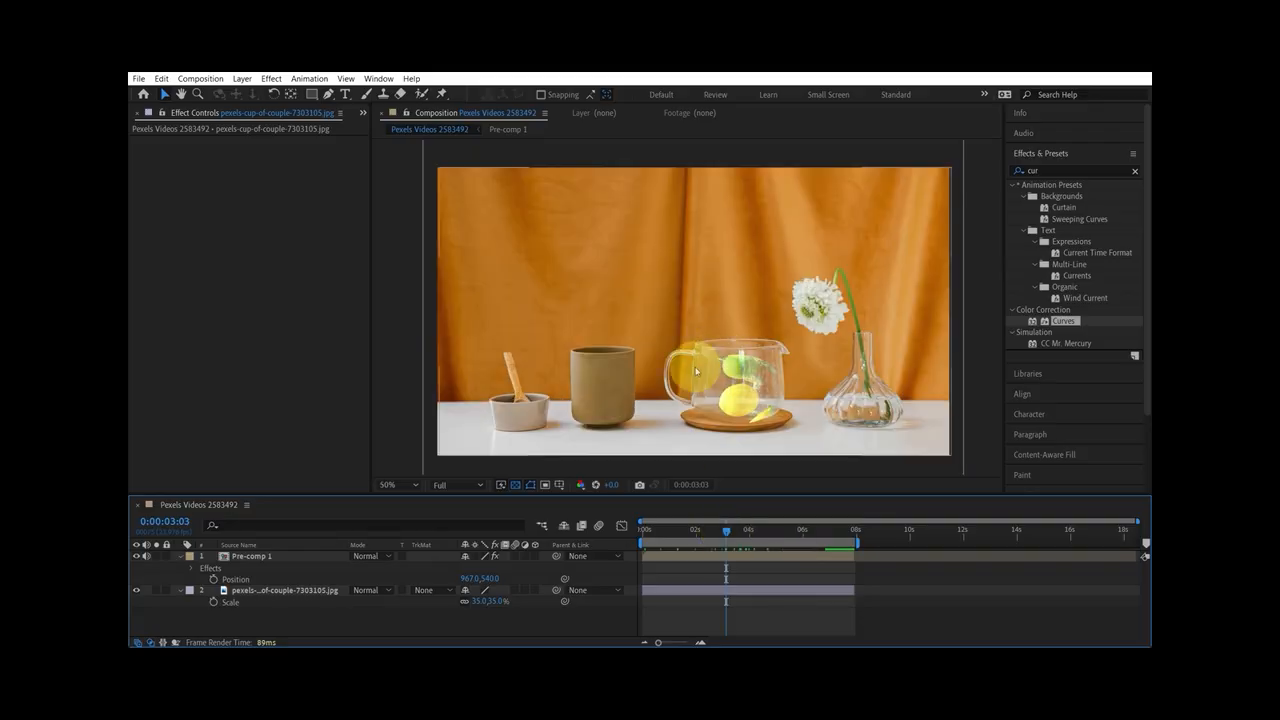
scroll(697, 372, down, 2)
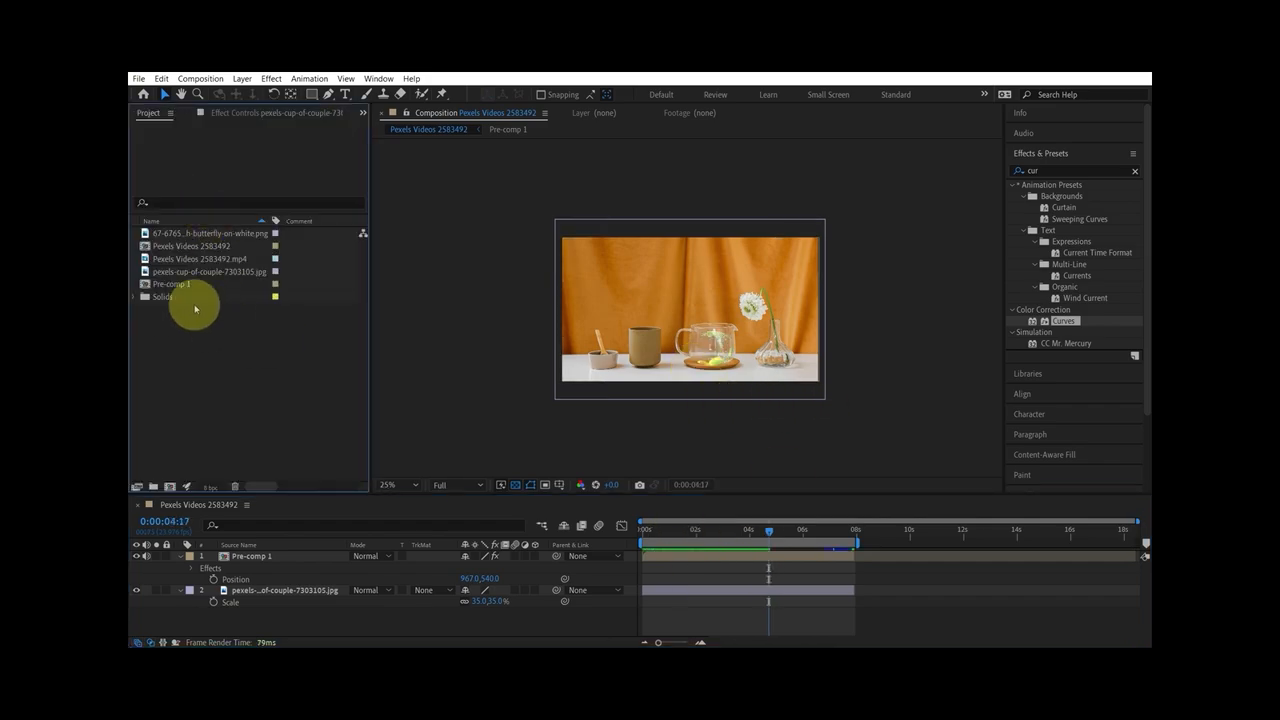
click(187, 235)
drag(192, 233, 284, 552)
drag(690, 300, 629, 282)
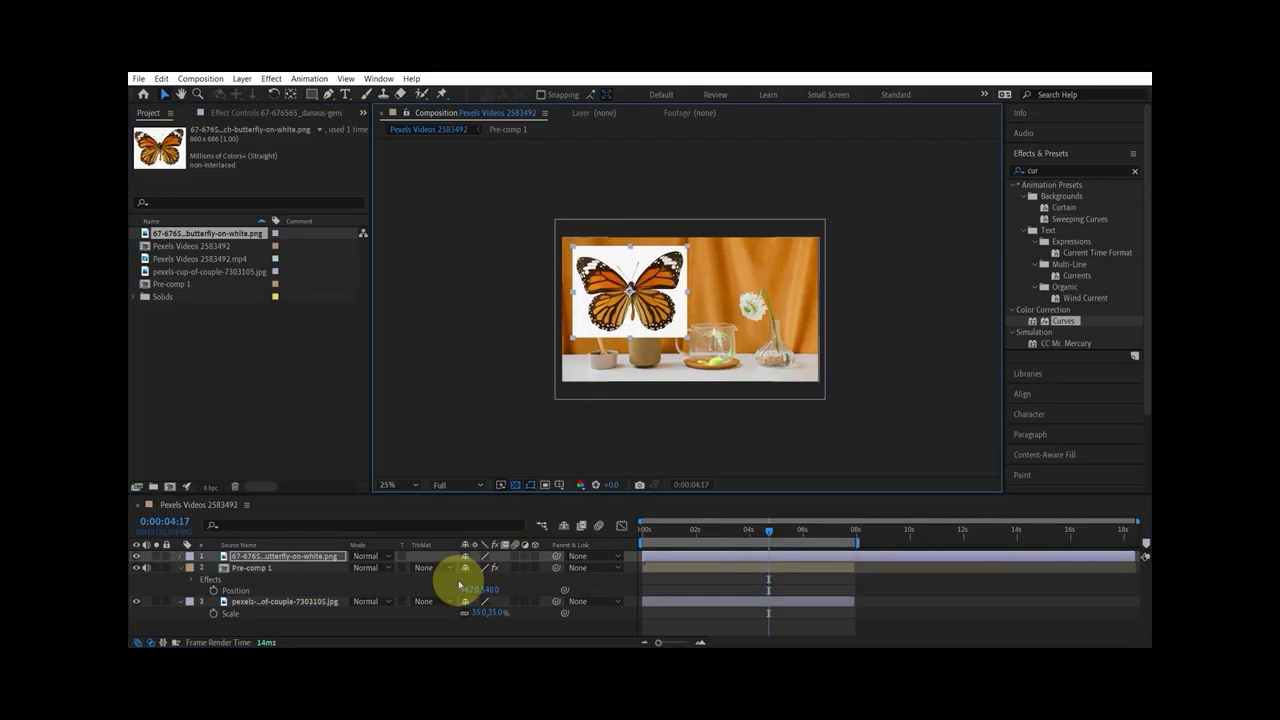
Scale the butterfly layer to 80% and move it slightly up and to the left, clear of the cup
key(s)
click(480, 567)
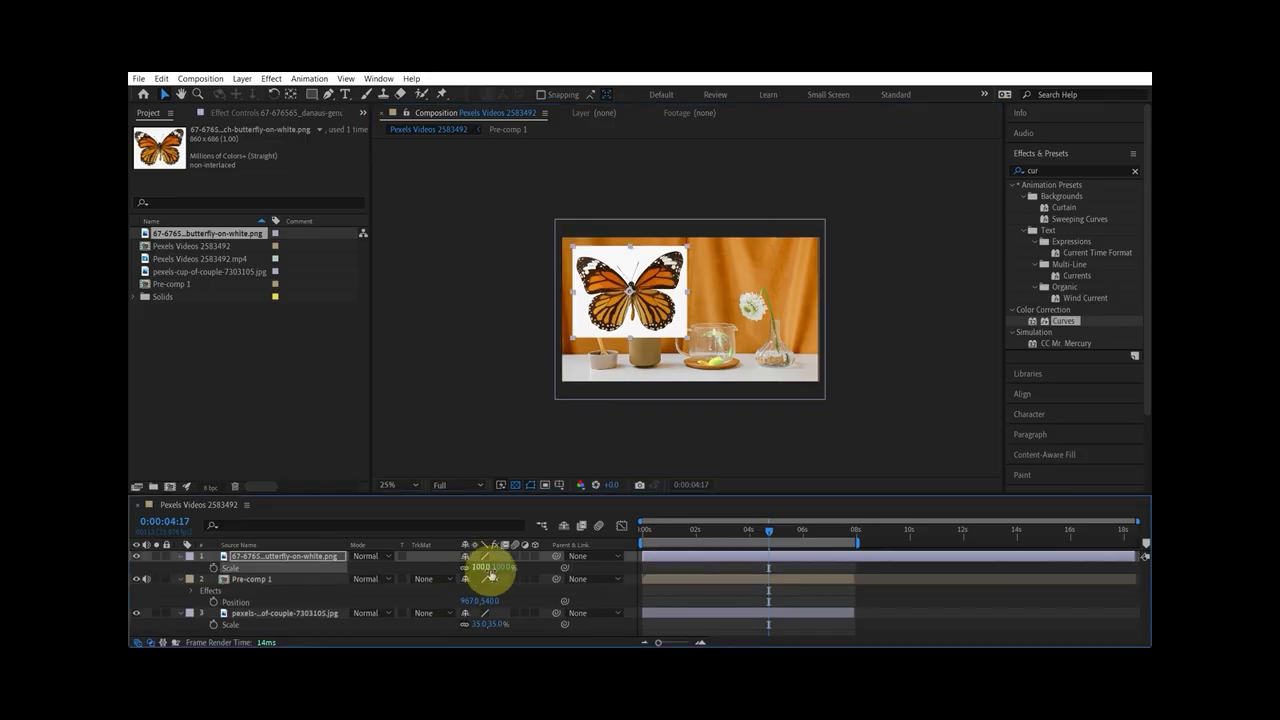
drag(488, 572, 466, 569)
scroll(660, 345, up, 2)
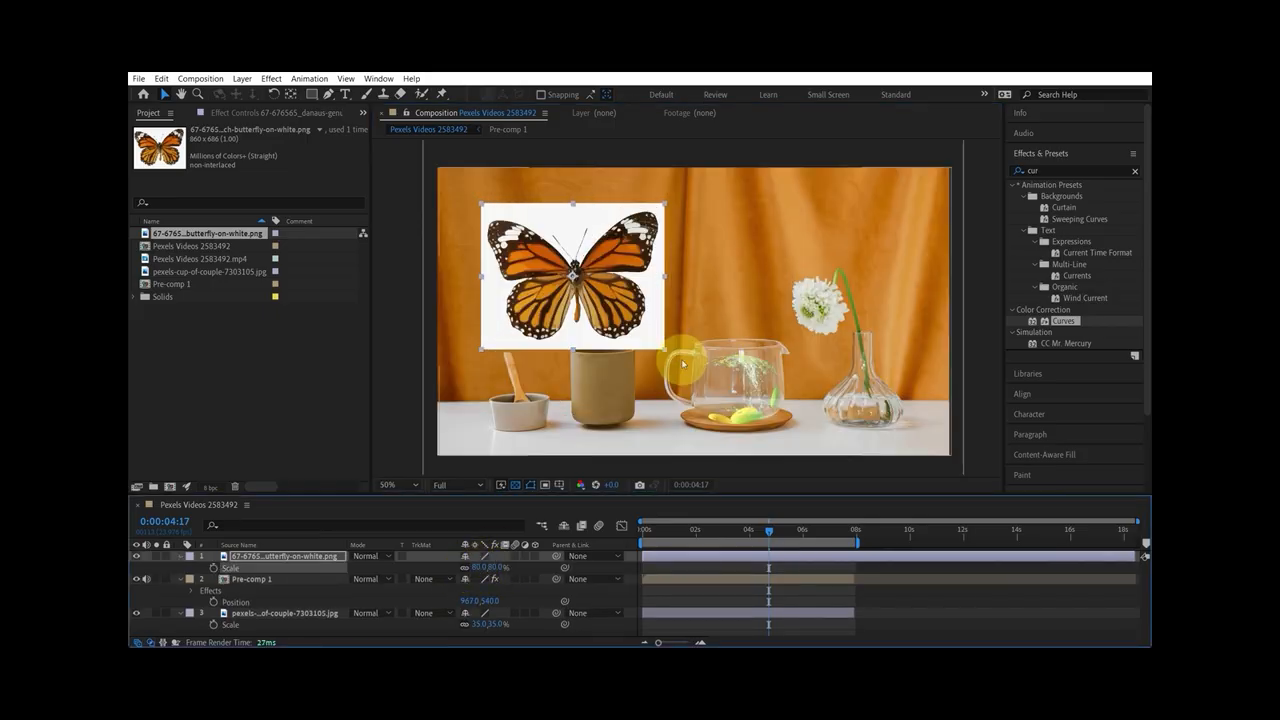
drag(578, 280, 569, 265)
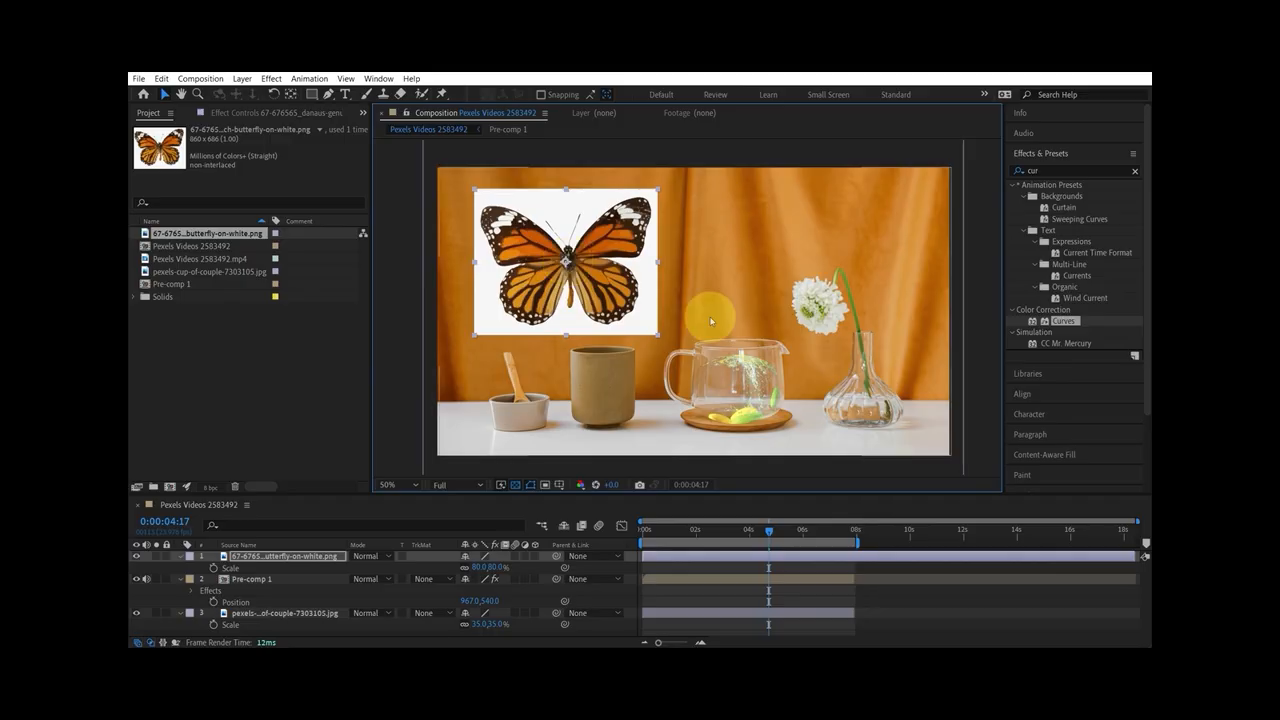
Try the Multiply blend mode on the butterfly layer and brighten it with a Curves effect by moving the white point inward
click(366, 556)
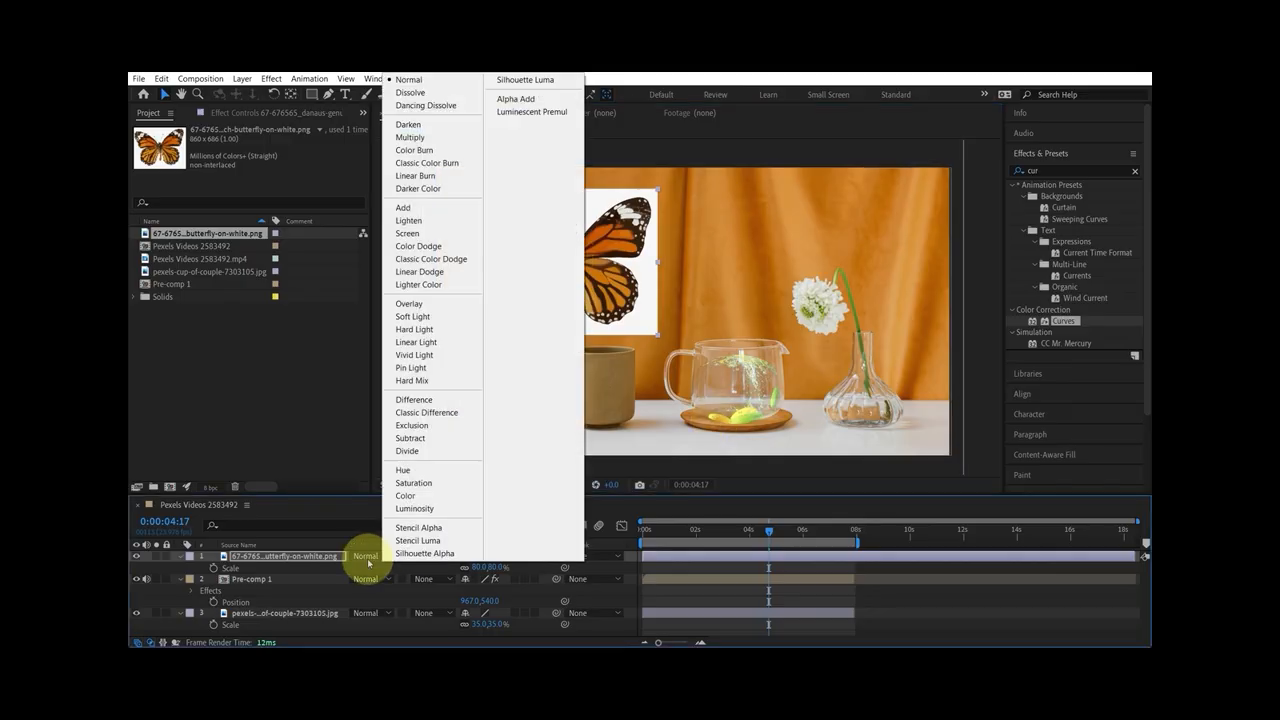
click(444, 138)
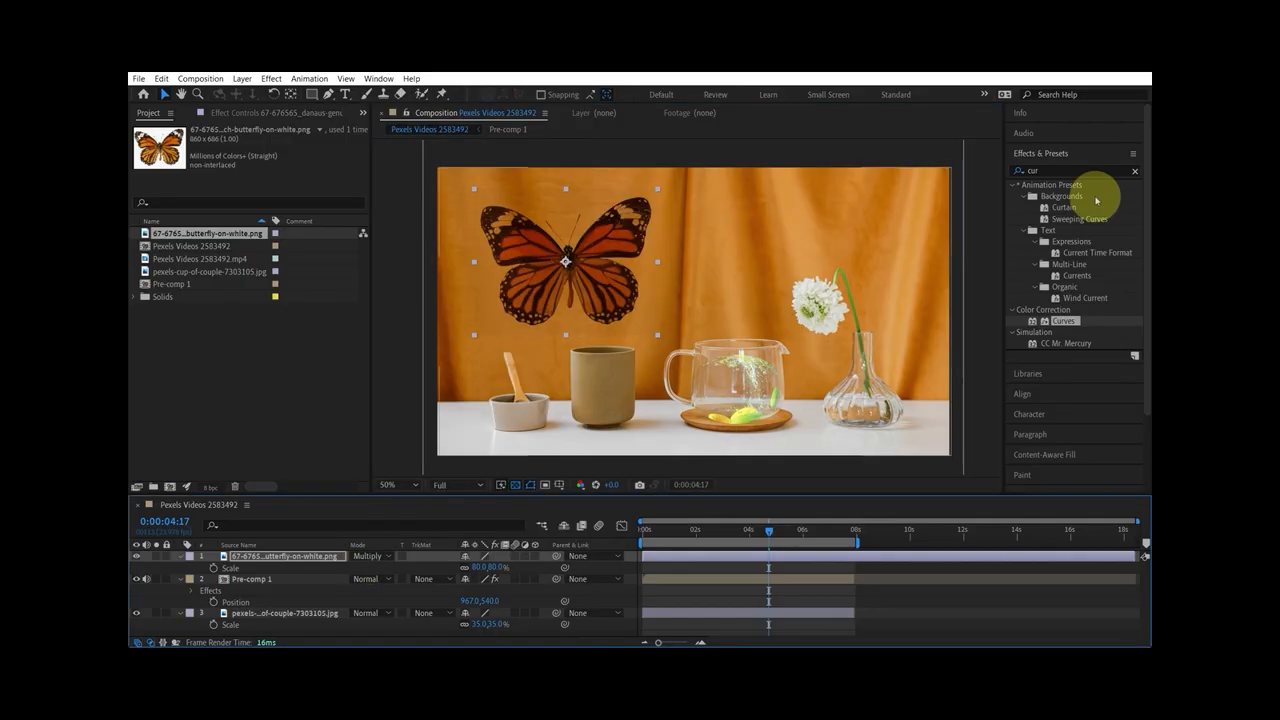
click(1066, 170)
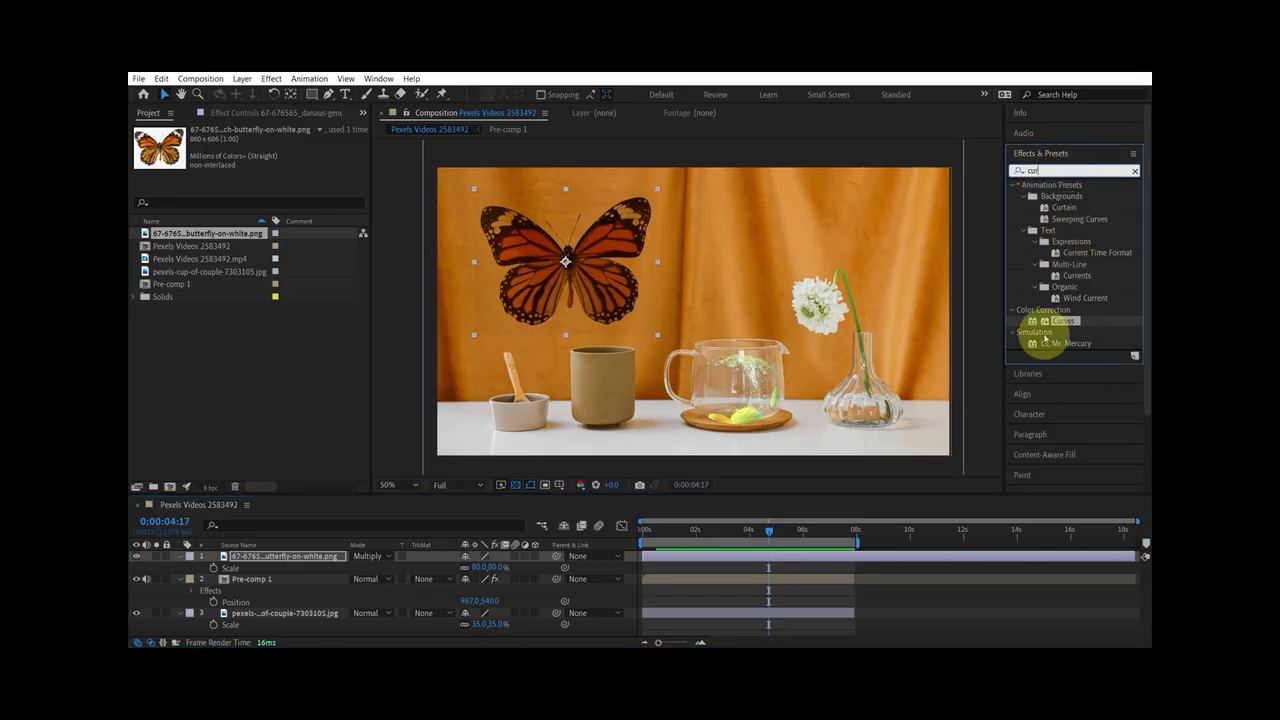
drag(1067, 322, 288, 553)
drag(318, 199, 279, 198)
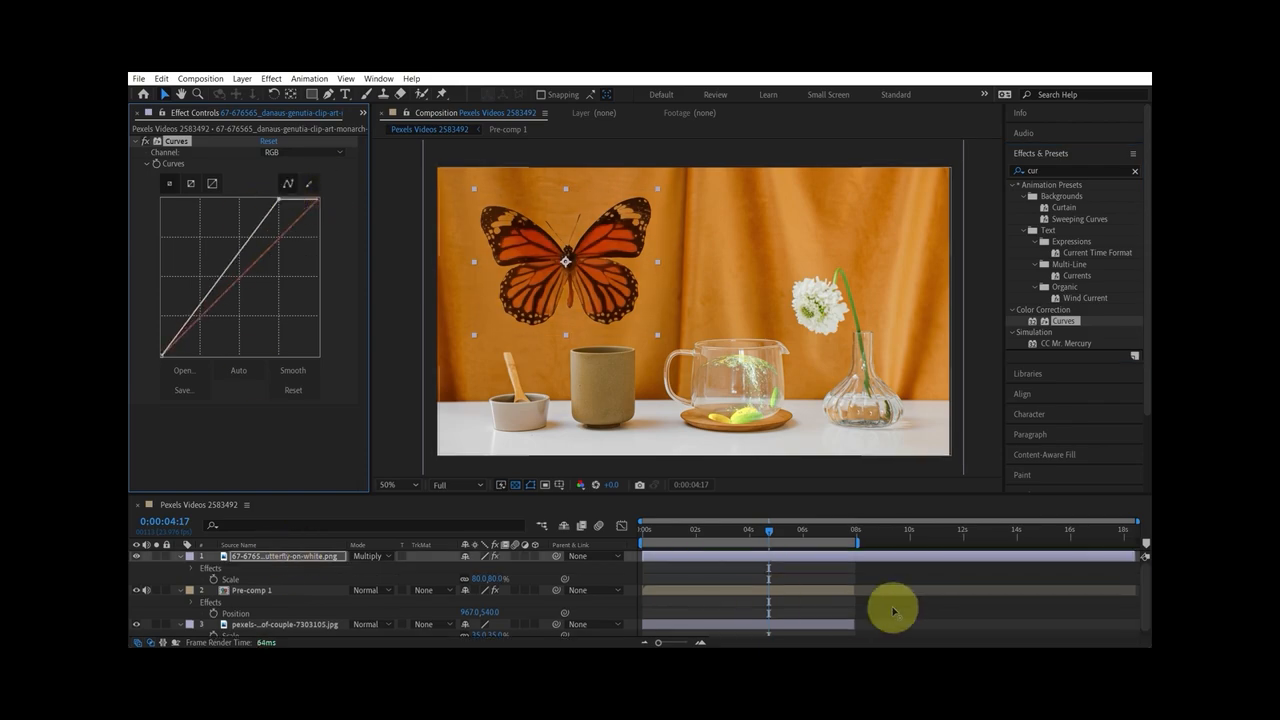
Examine the multiplied butterfly's colours and edges against the orange curtain at several magnifications
click(686, 294)
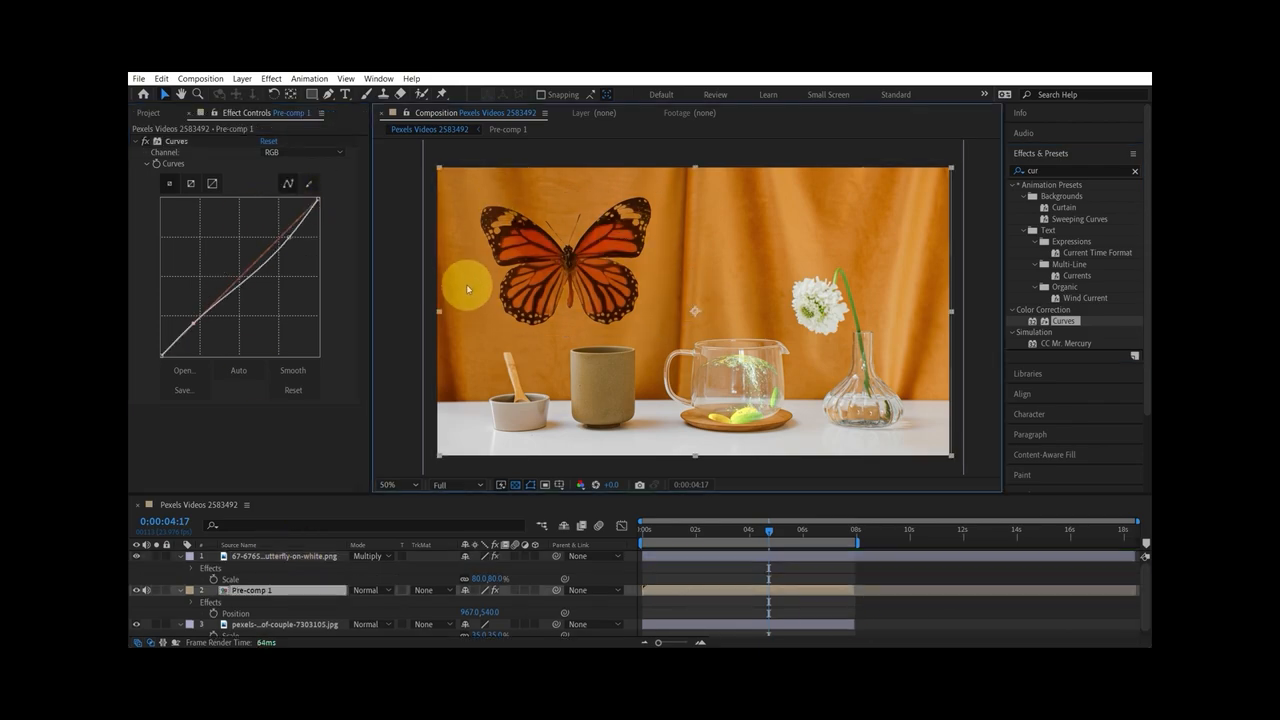
key(period)
drag(467, 285, 650, 286)
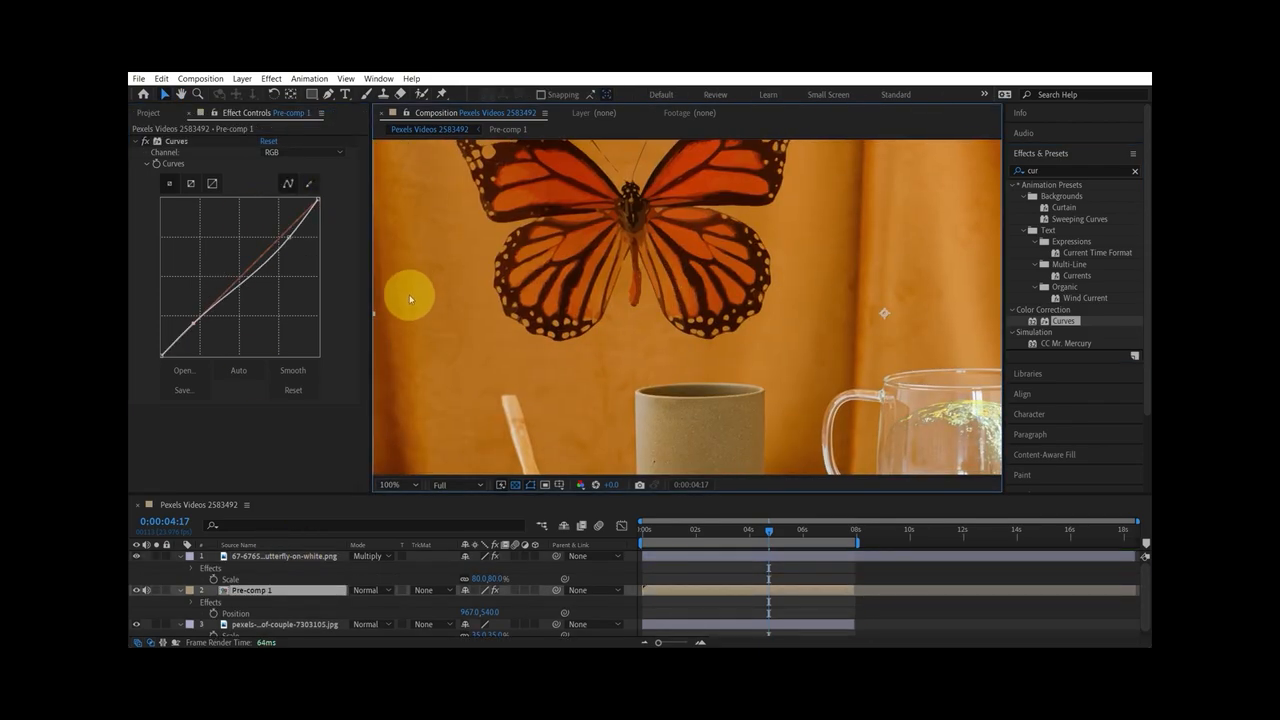
drag(534, 271, 620, 343)
scroll(588, 200, down, 1)
drag(706, 270, 658, 251)
scroll(657, 250, down, 1)
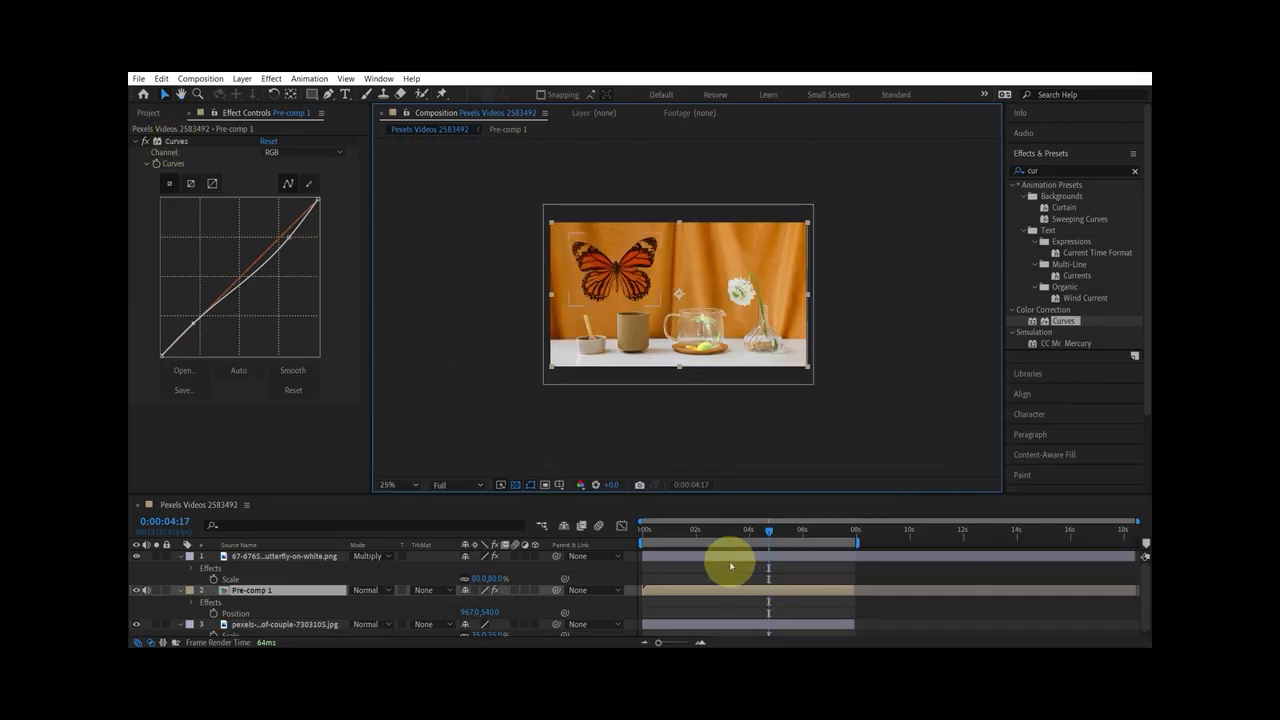
Return the butterfly layer's blend mode to Normal and delete its Curves effect
click(357, 556)
click(408, 79)
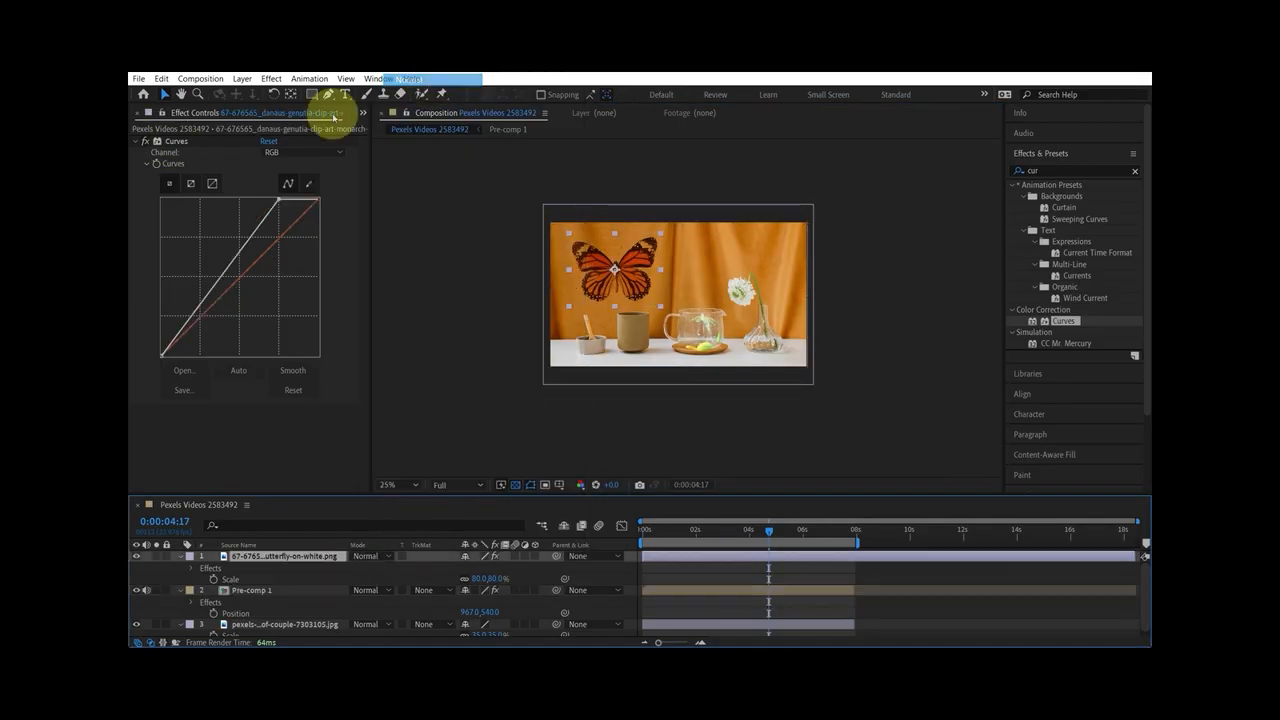
click(766, 566)
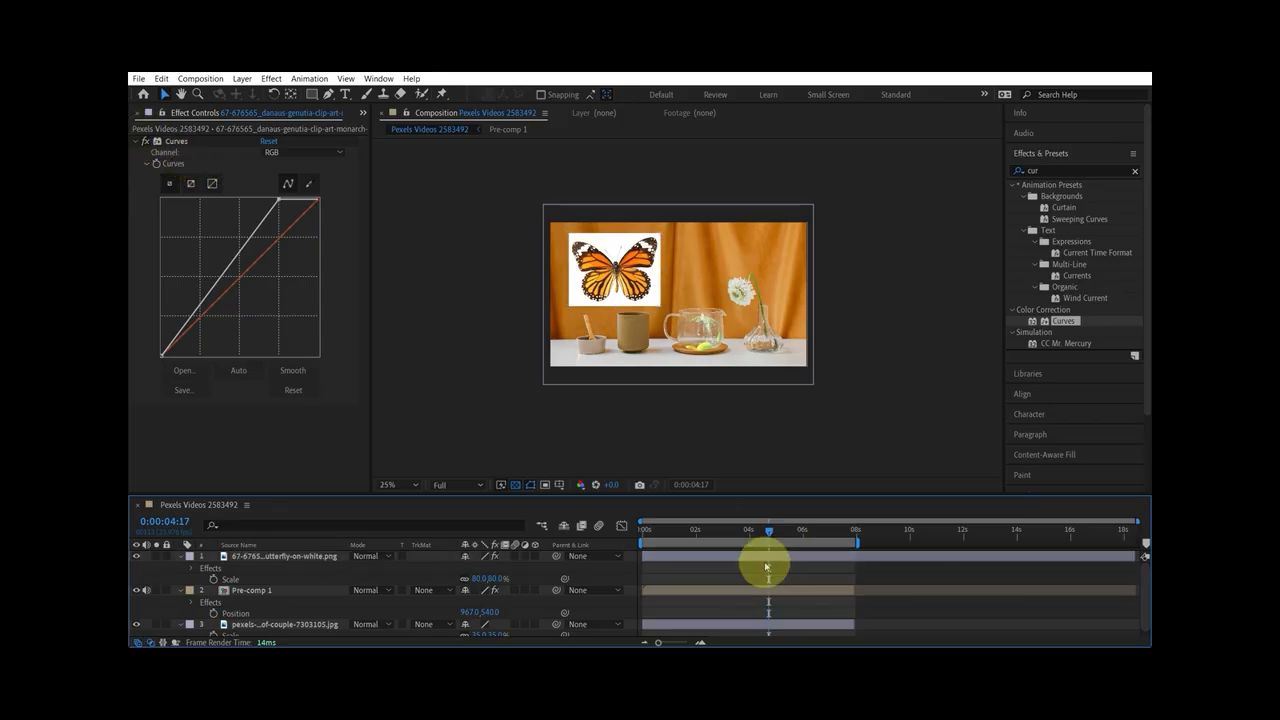
click(766, 562)
click(176, 141)
key(Delete)
Find the Shift Channels effect, apply it to the butterfly layer, and set Take Alpha From to Hue
click(1052, 171)
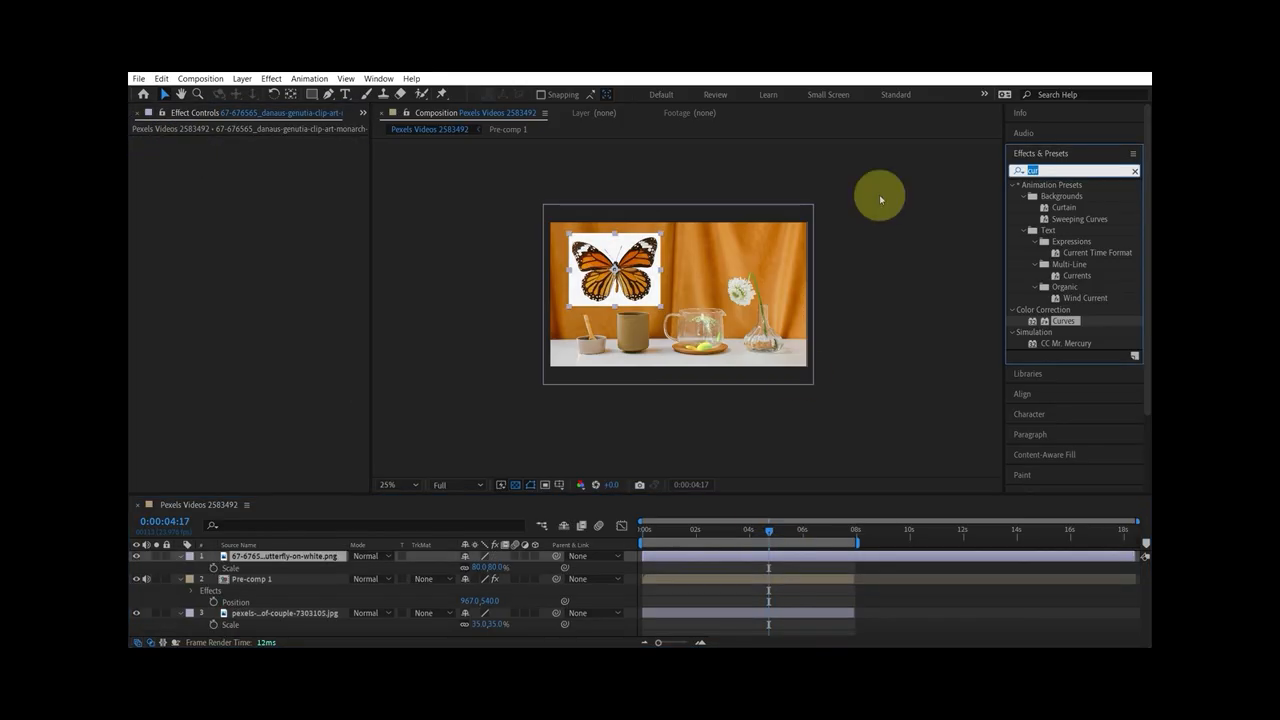
text(shift)
drag(1062, 196, 700, 556)
click(290, 152)
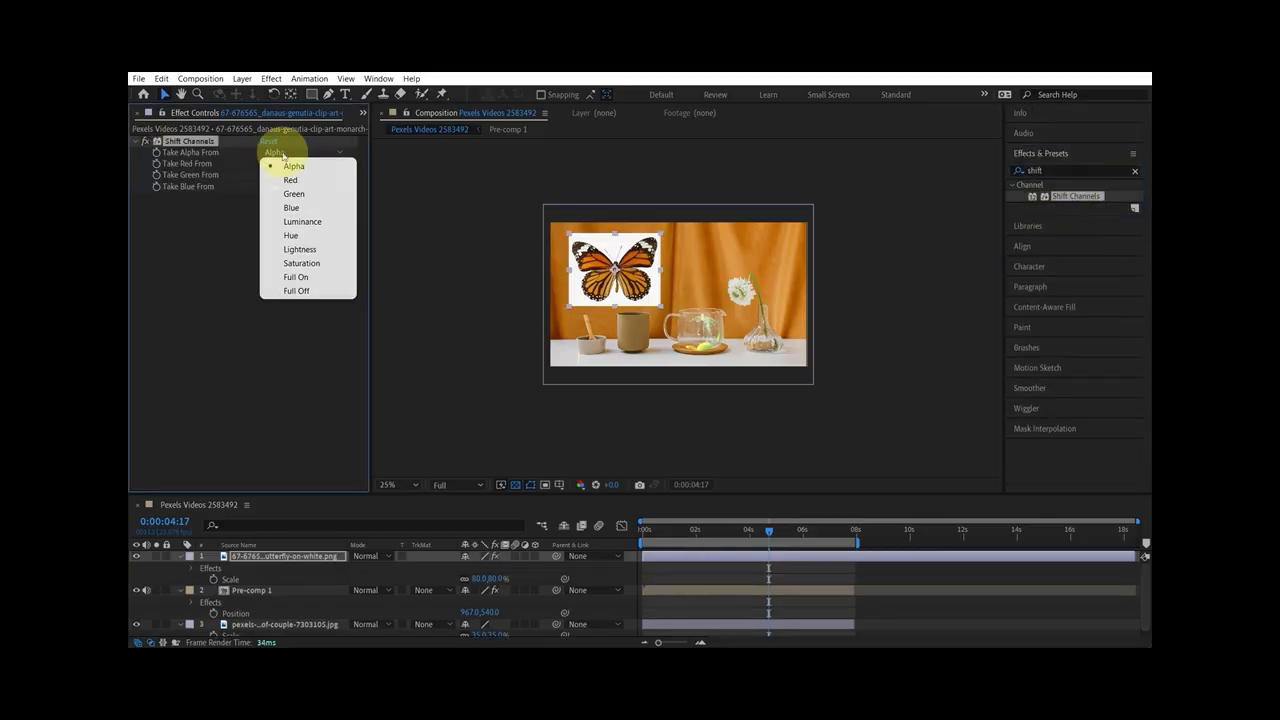
click(320, 236)
Find the Remove Color Matting effect and apply it to the butterfly layer
key(ctrl+5)
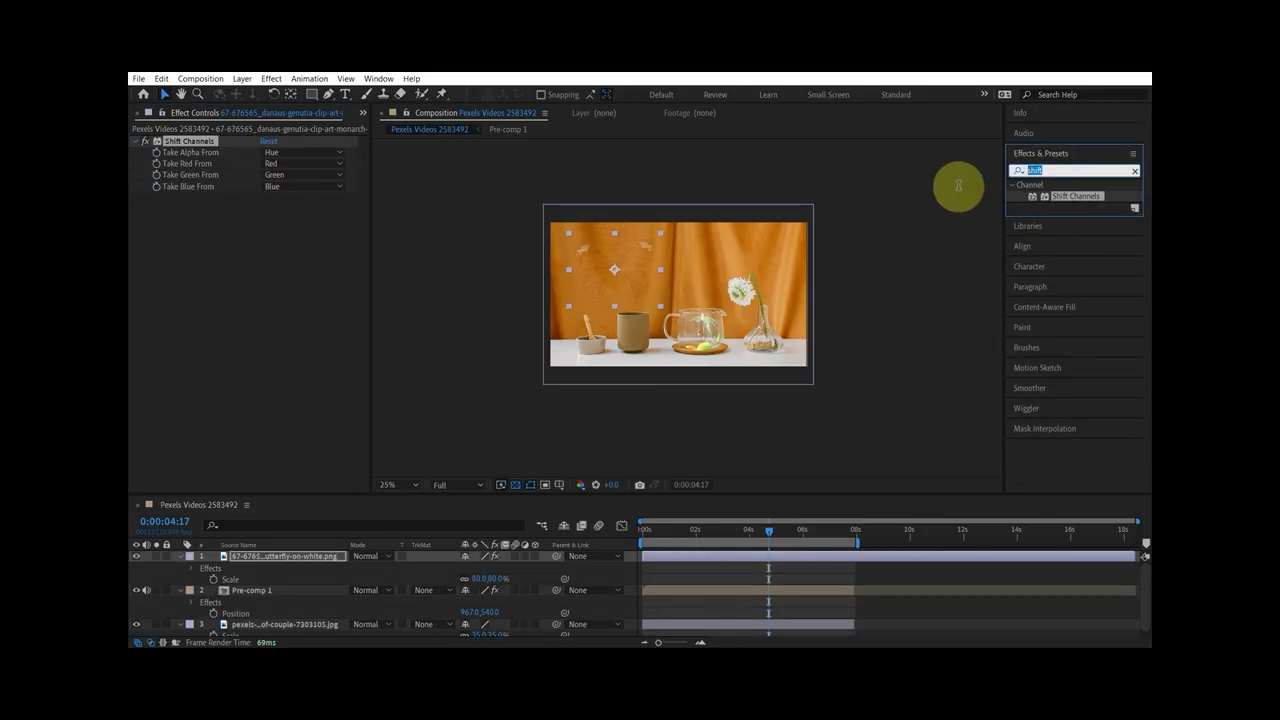
text(remove c)
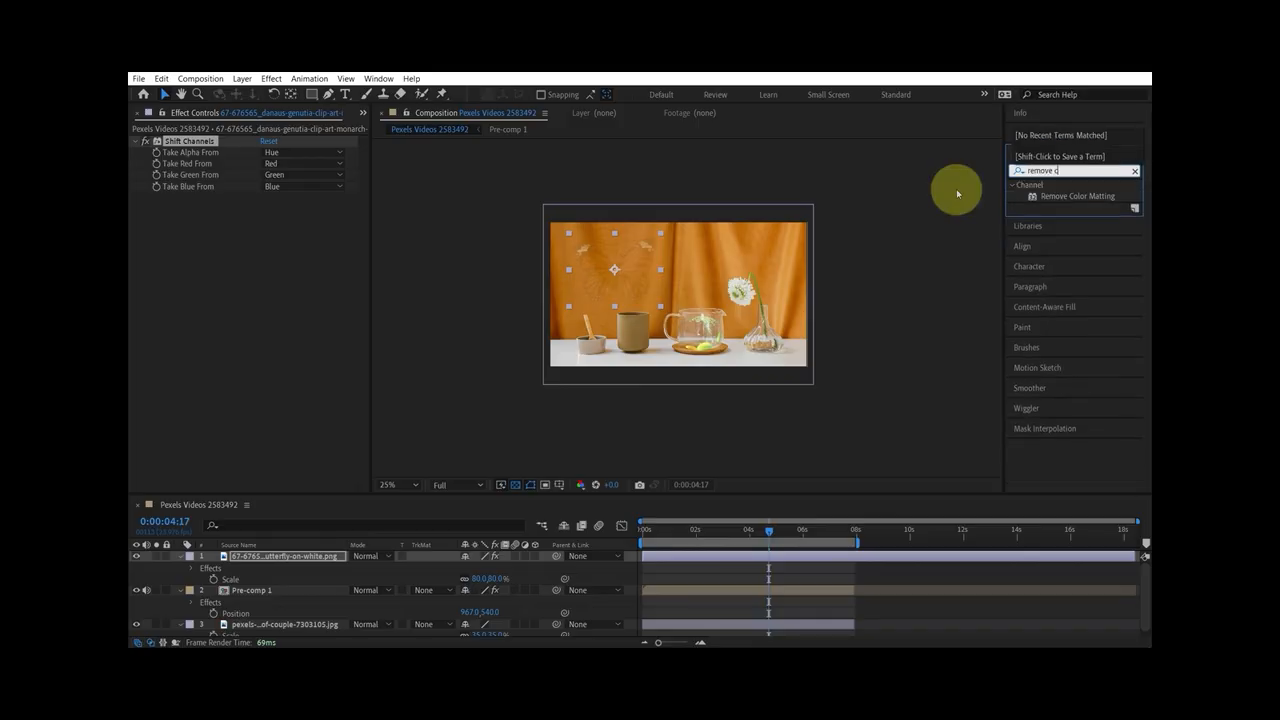
drag(1106, 192, 809, 549)
key(period)
Set Remove Color Matting's Background Color to the muted reddish grey 795C5C so the butterfly's wings show more strongly
click(266, 208)
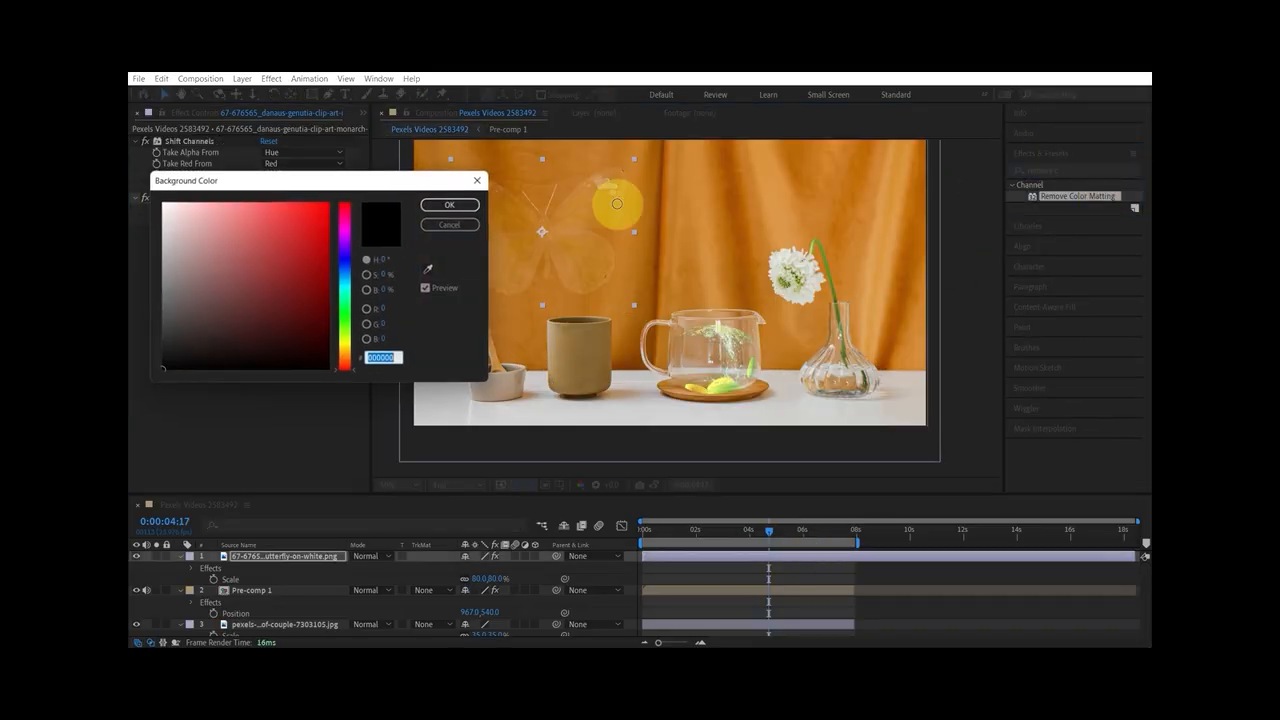
drag(294, 177, 258, 166)
click(133, 313)
mouse_move(133, 313)
mouse_down()
mouse_move(140, 262)
mouse_move(194, 268)
mouse_move(220, 234)
mouse_move(210, 225)
mouse_move(131, 228)
mouse_move(186, 294)
mouse_move(130, 298)
mouse_move(192, 310)
mouse_move(158, 301)
mouse_up()
drag(272, 172, 1007, 173)
click(898, 300)
drag(898, 300, 887, 283)
click(1031, 372)
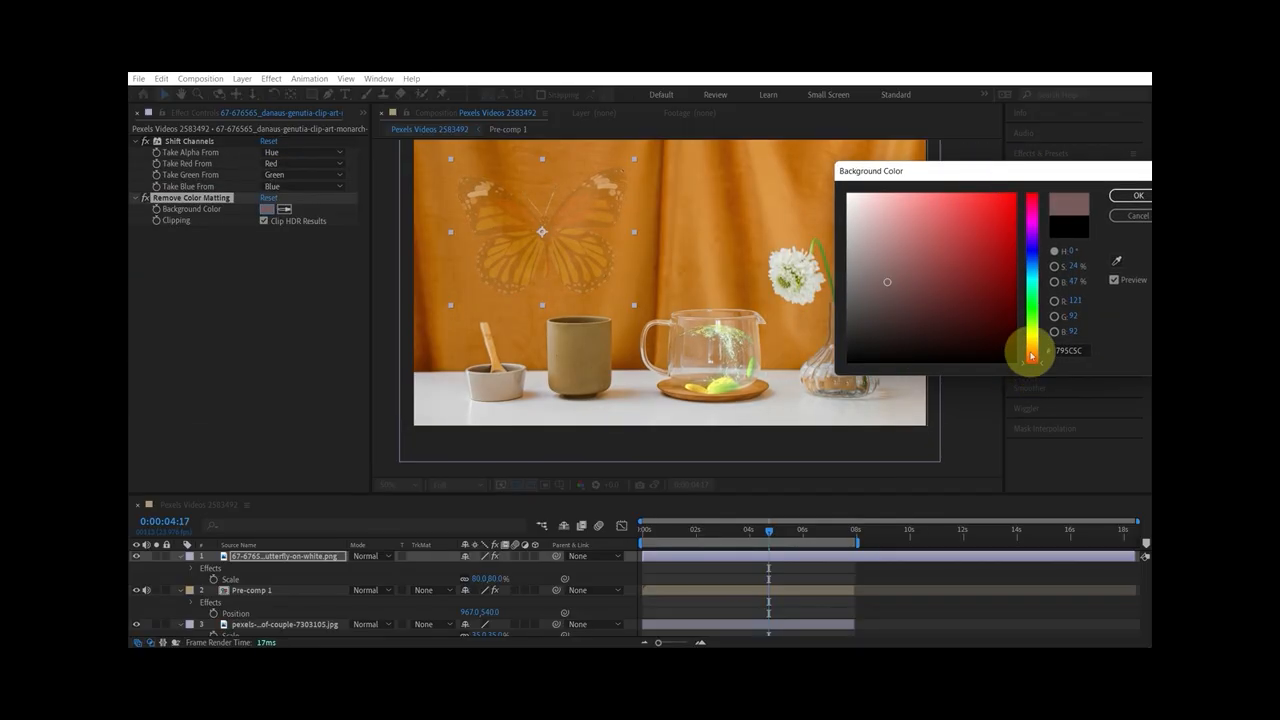
click(1130, 195)
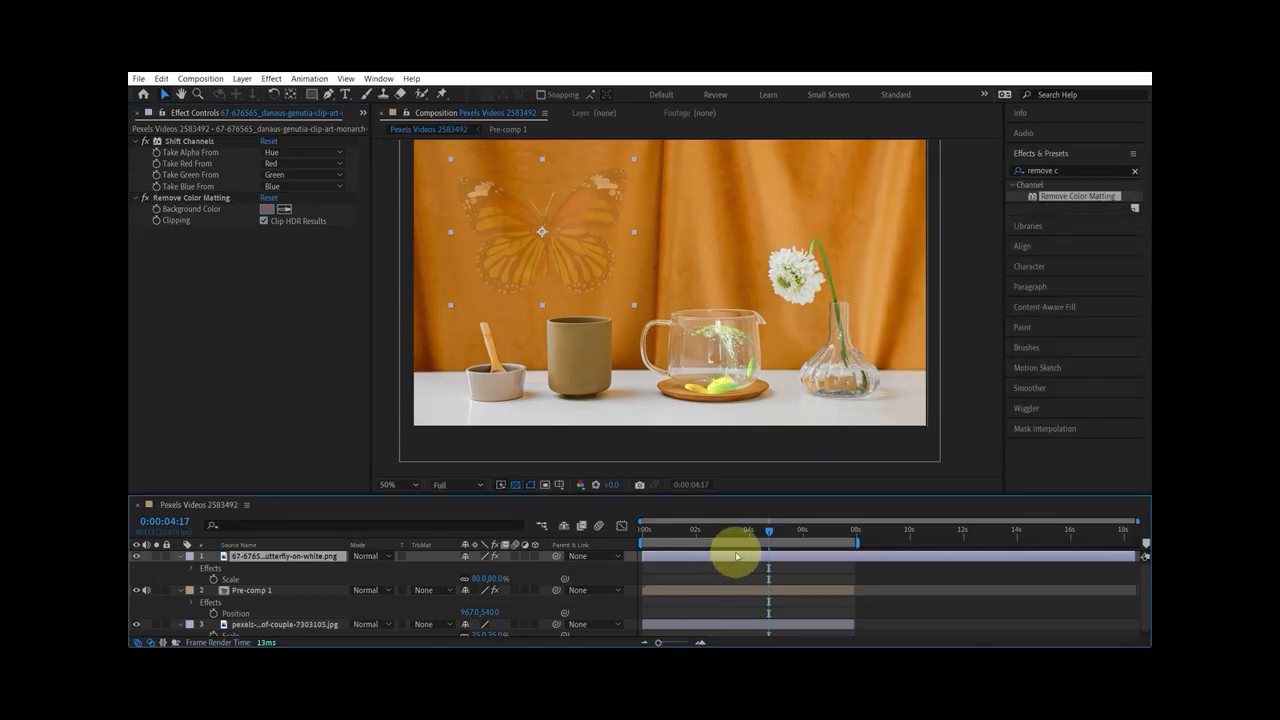
Duplicate the butterfly layer and pre-compose both copies, moving all attributes into the new composition
key(ctrl+d)
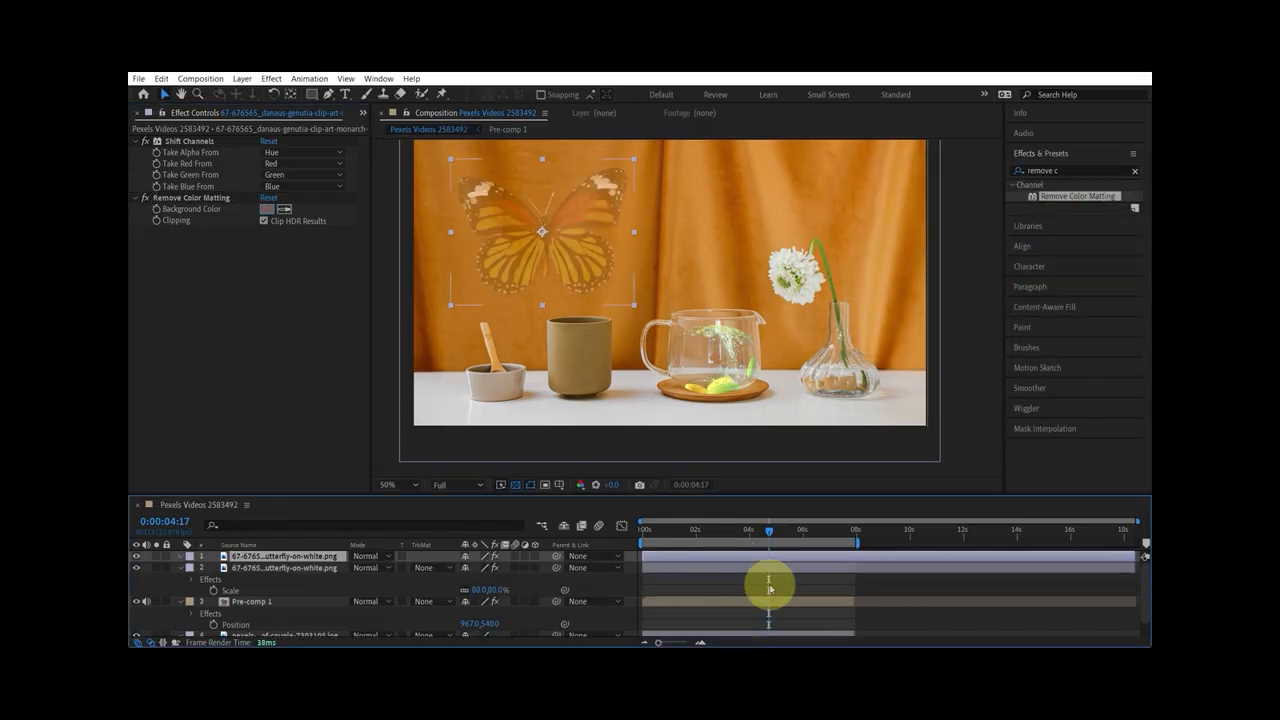
shift+click(786, 568)
right_click(786, 568)
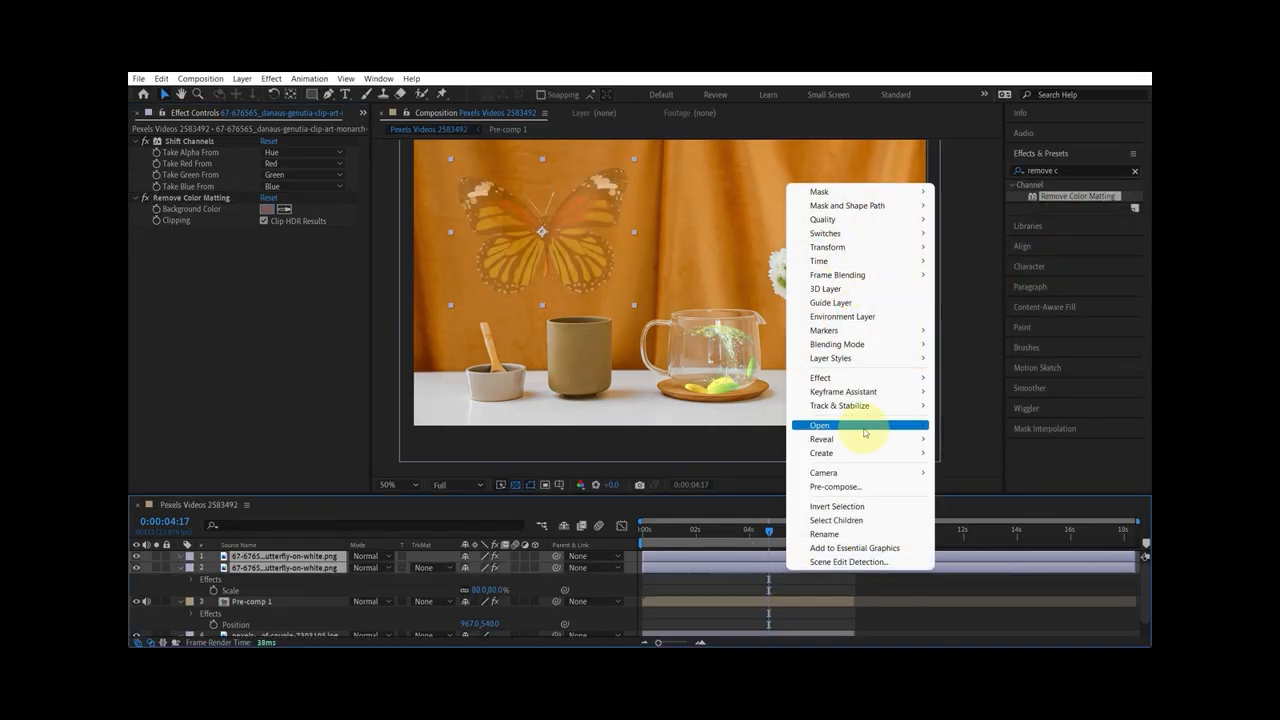
click(862, 487)
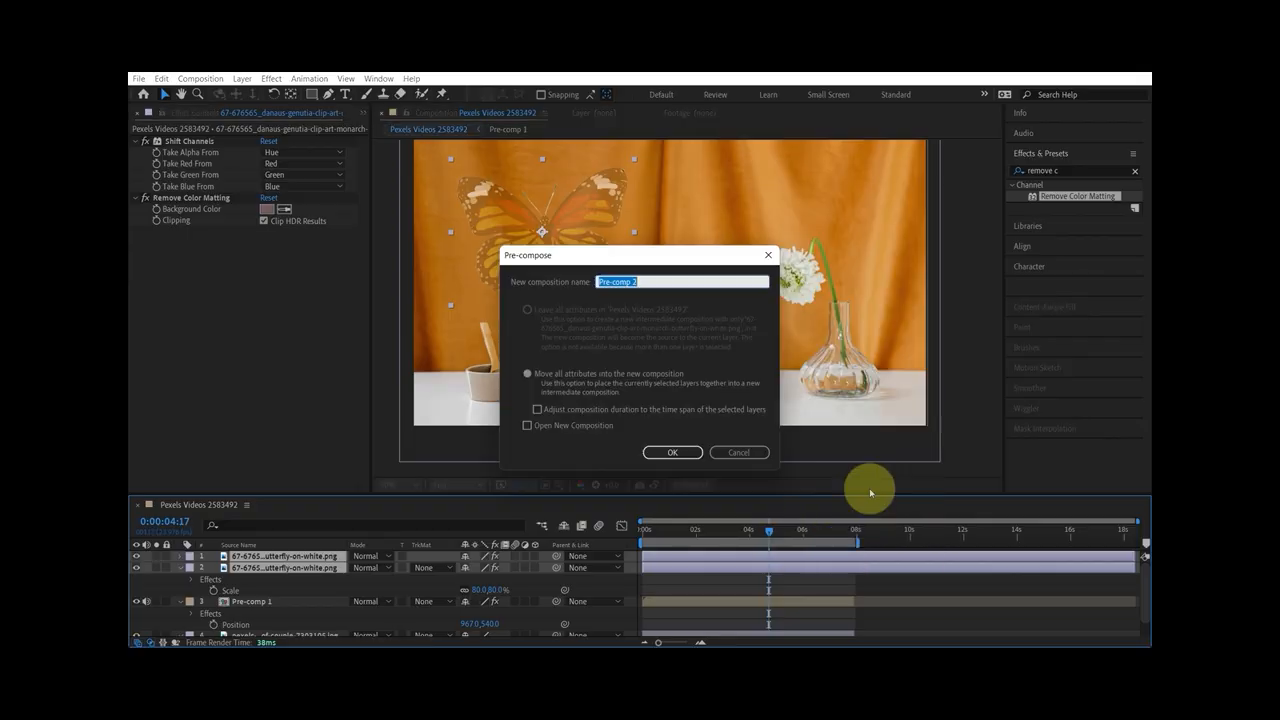
click(676, 451)
Examine the composited butterfly and the fruit in the jug at 0:00:03:11 at different magnifications
drag(682, 525, 734, 534)
scroll(601, 360, down, 2)
scroll(604, 357, up, 2)
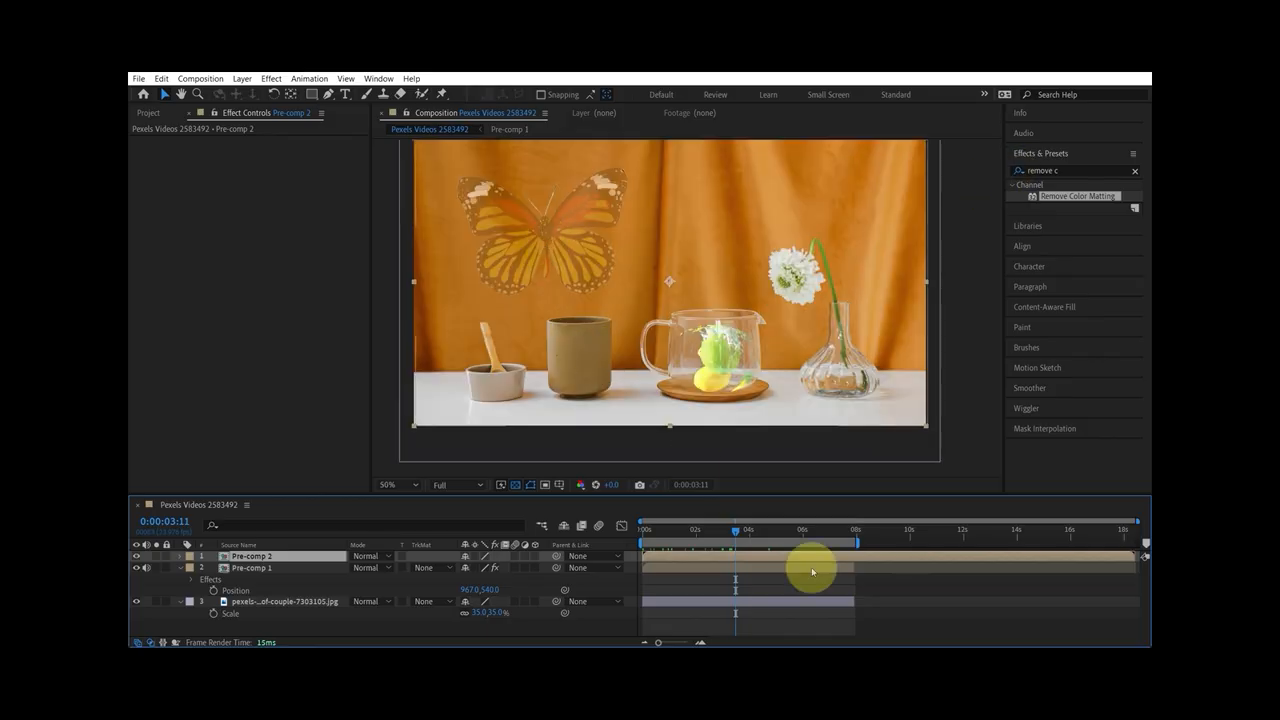
scroll(605, 256, down, 2)
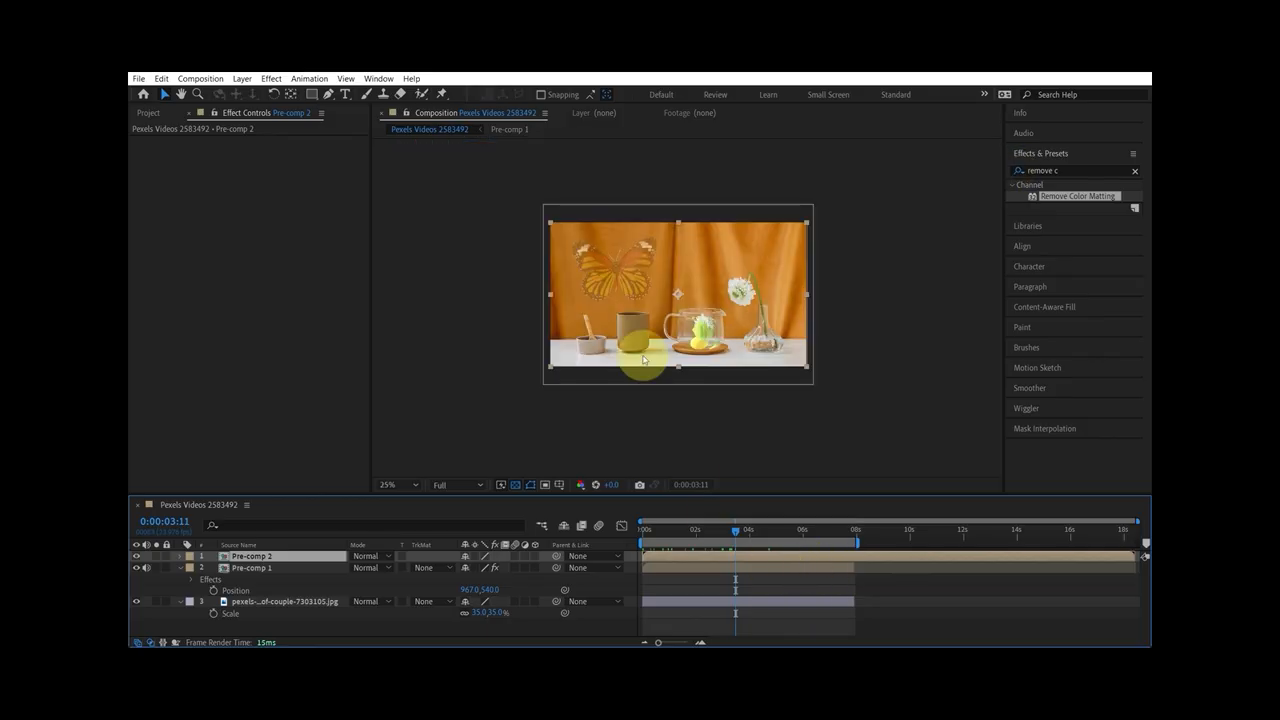
key(period)
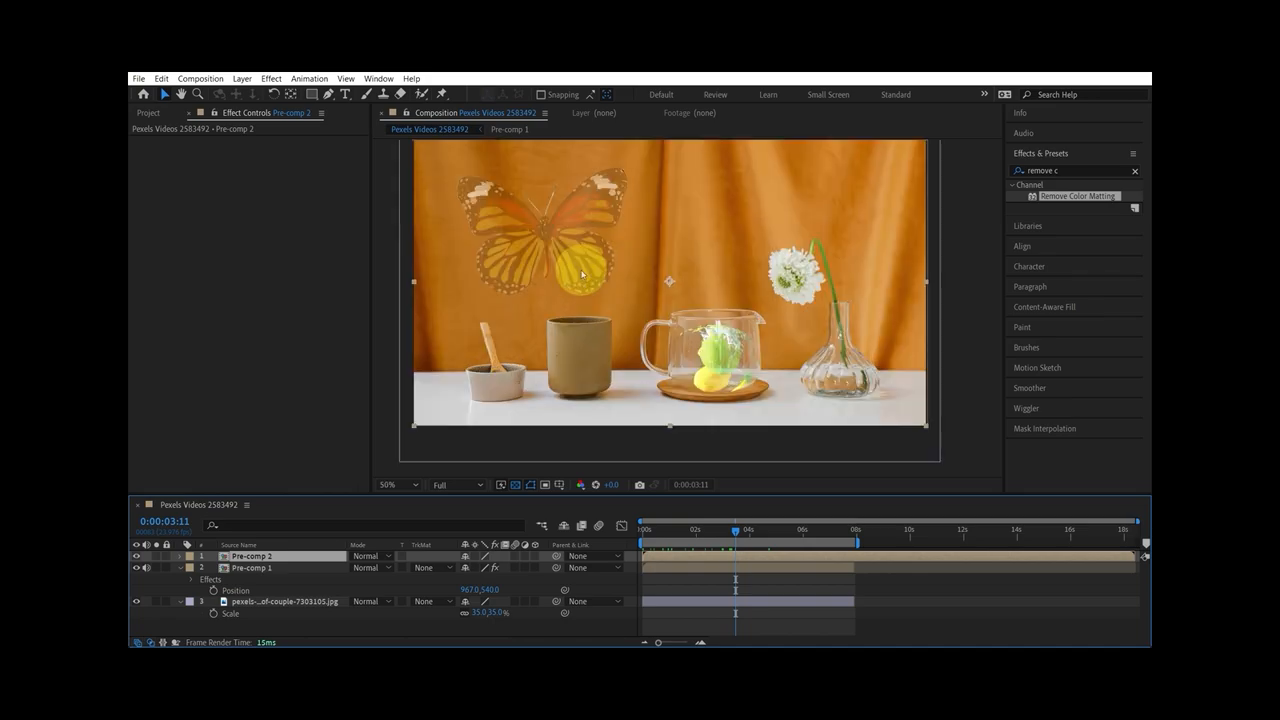
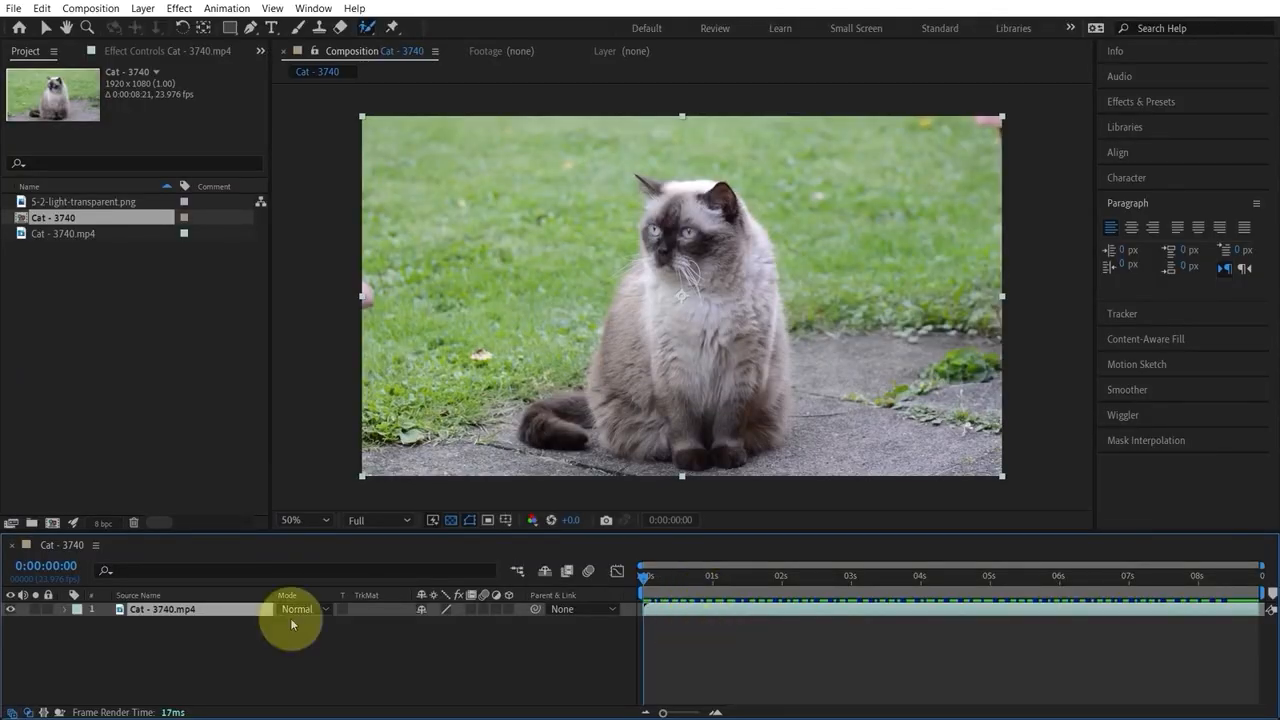
Open the Cat - 3740.mp4 layer in its own Layer view with the Roto Brush tool active
click(214, 621)
click(165, 609)
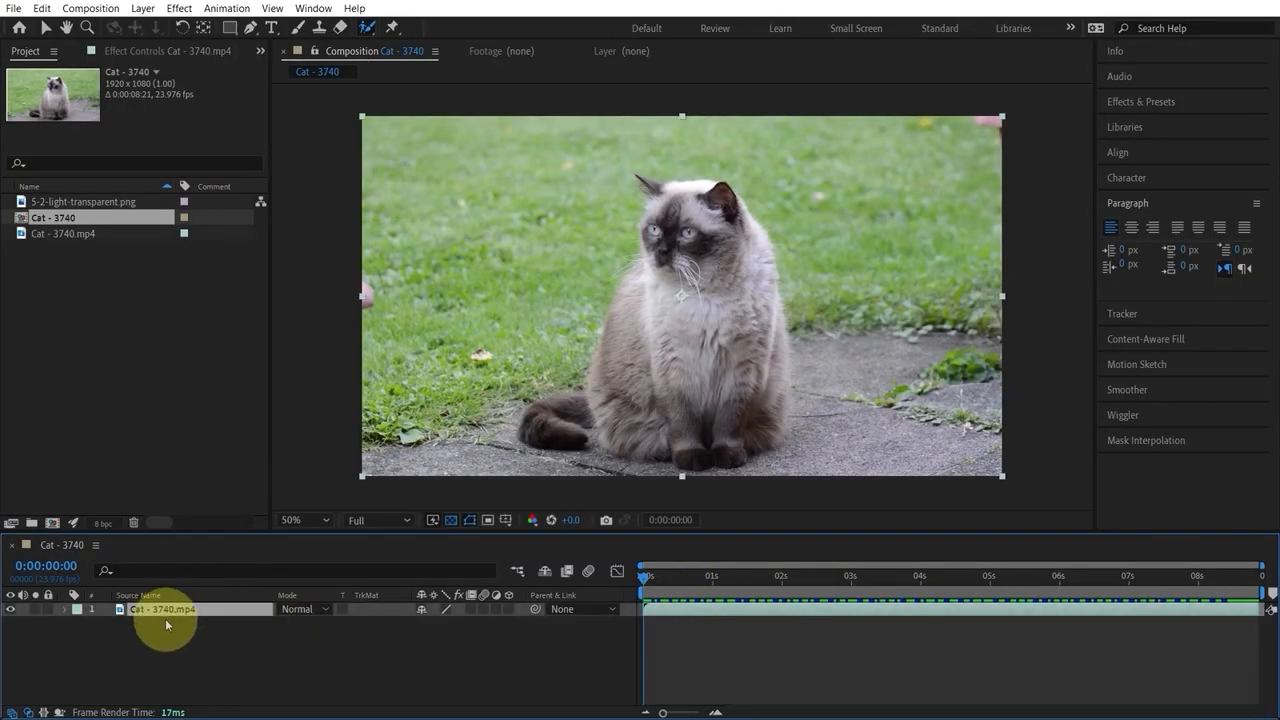
double_click(143, 610)
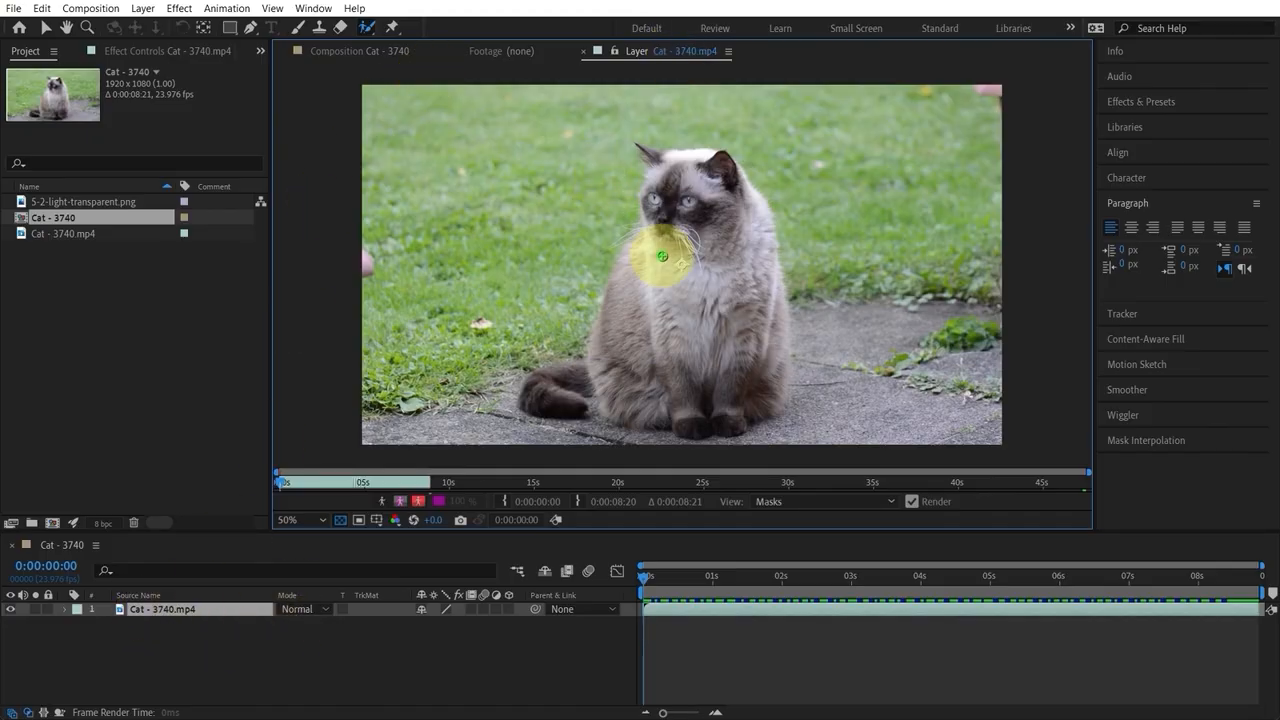
click(365, 51)
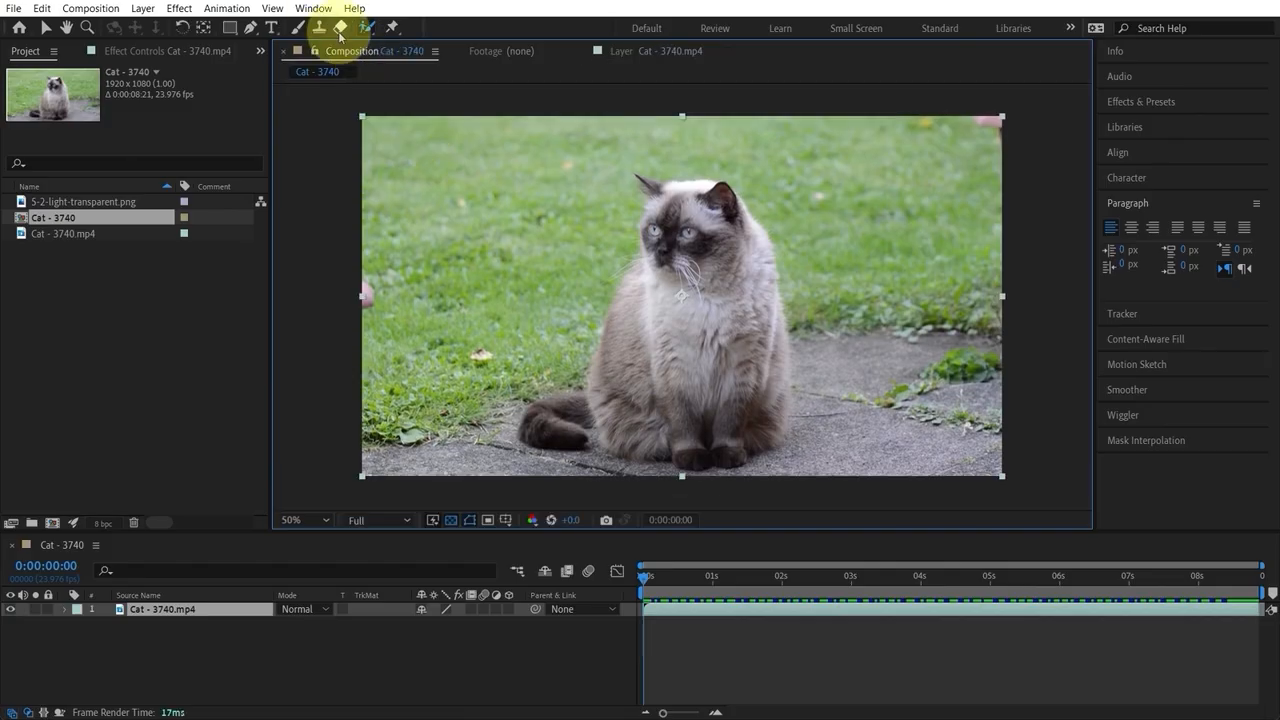
click(368, 28)
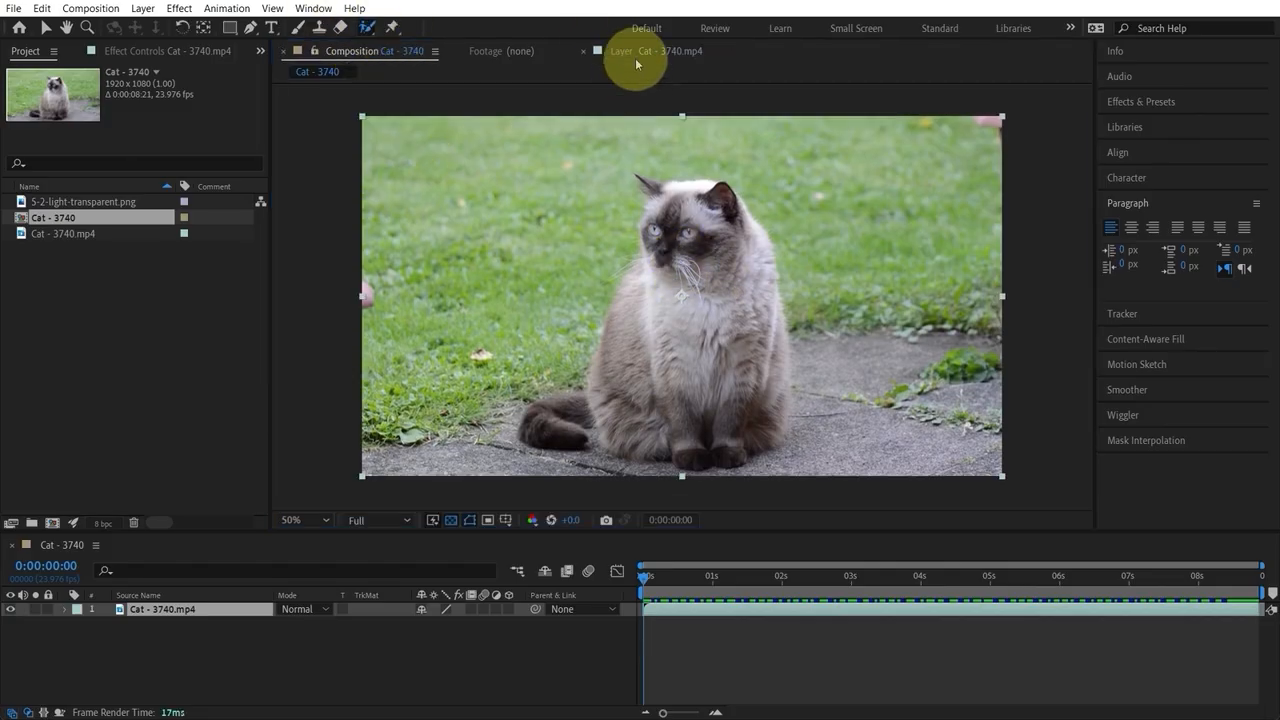
click(626, 51)
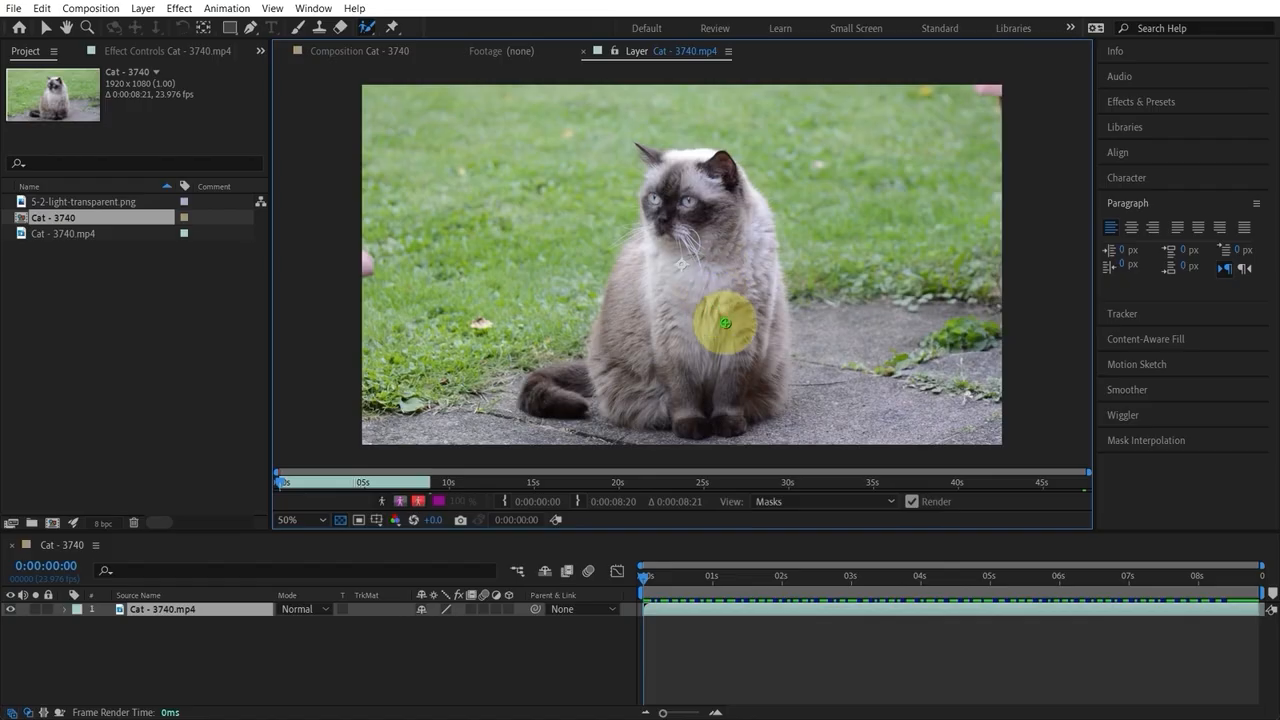
Enlarge the Roto Brush tip for painting over the cat
drag(723, 311, 723, 311)
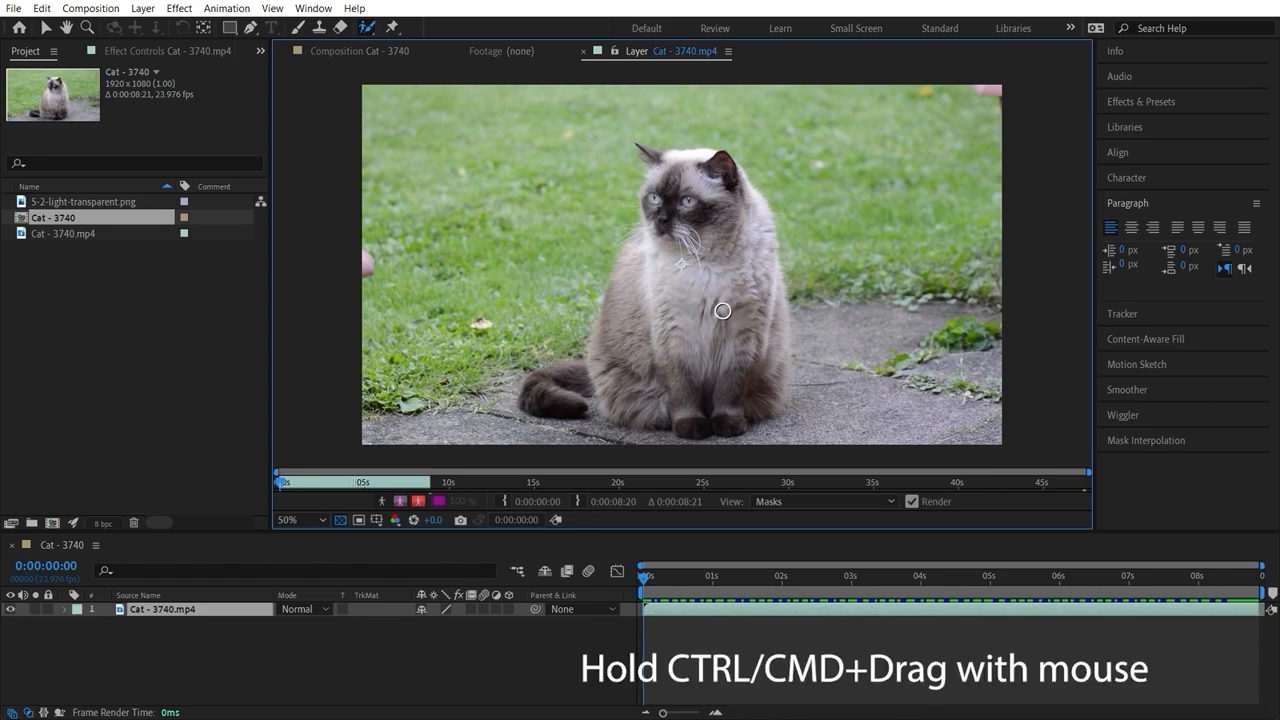
drag(723, 311, 703, 310)
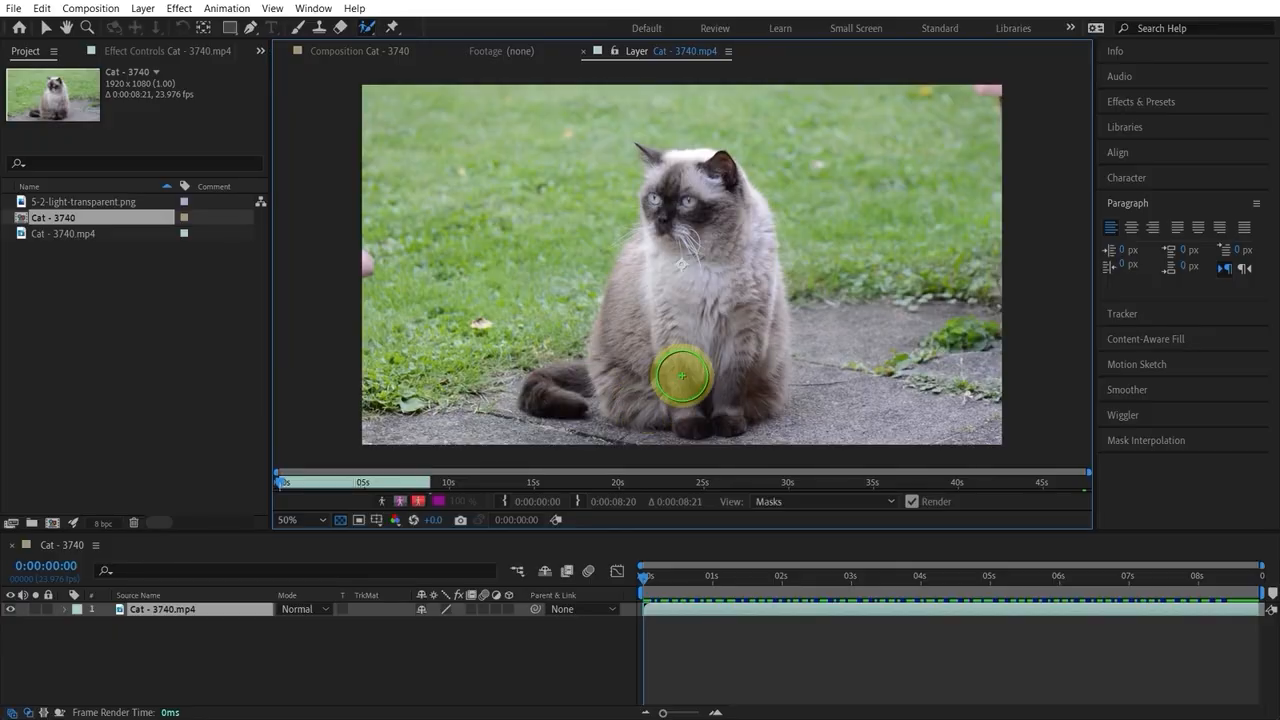
key(period)
key(comma)
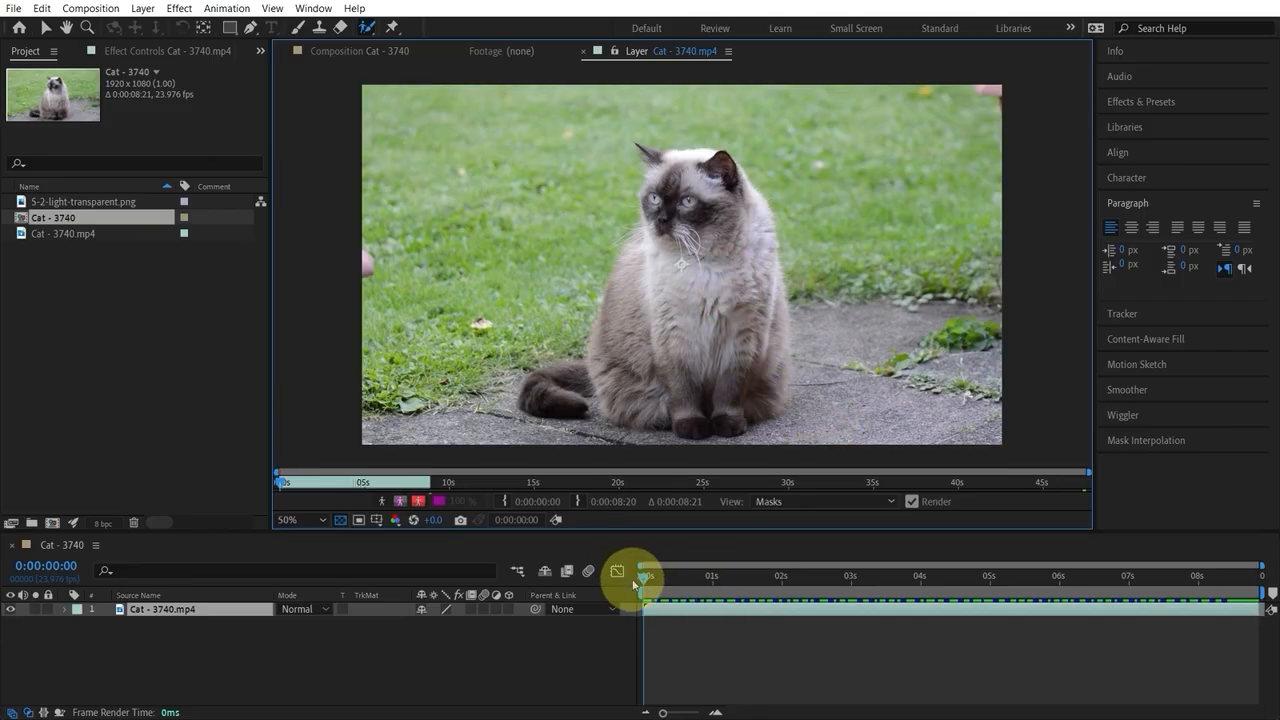
At 0:00:00:13, adjust the Roto Brush size and paint a foreground stroke from the cat's head down over its body
drag(643, 583, 680, 585)
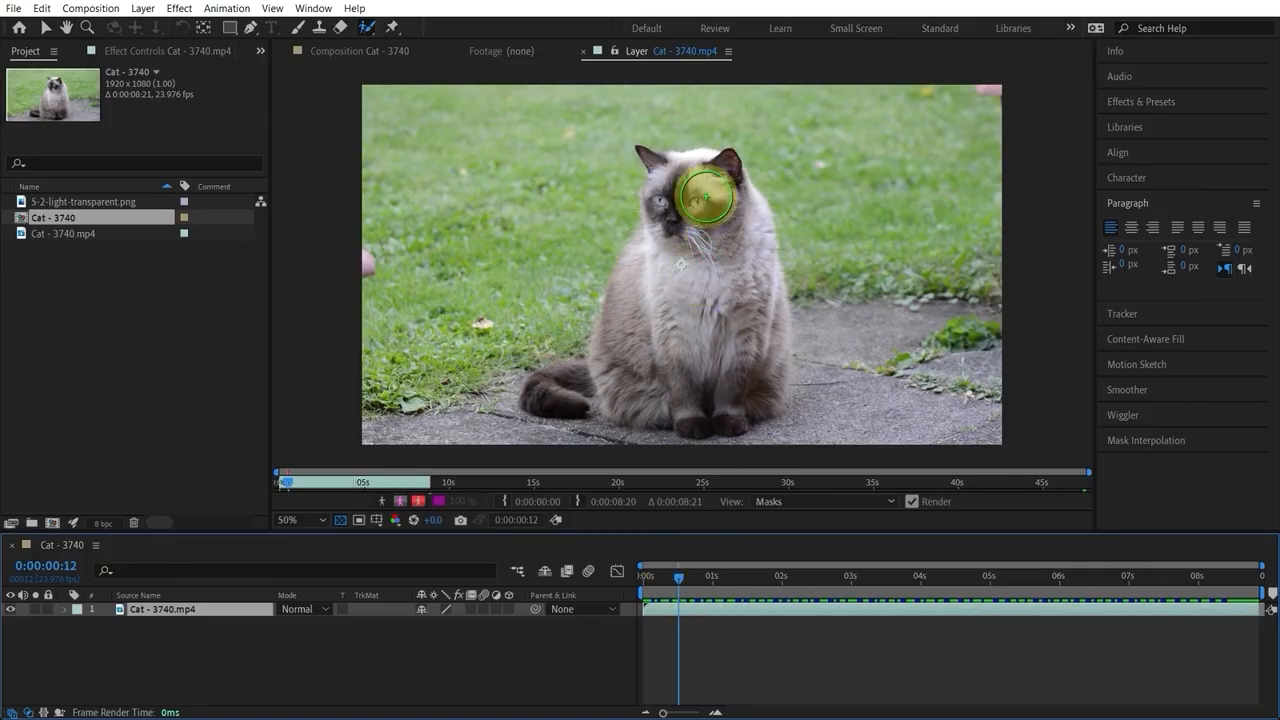
mouse_move(679, 577)
mouse_down()
mouse_move(1122, 582)
mouse_move(681, 571)
mouse_up()
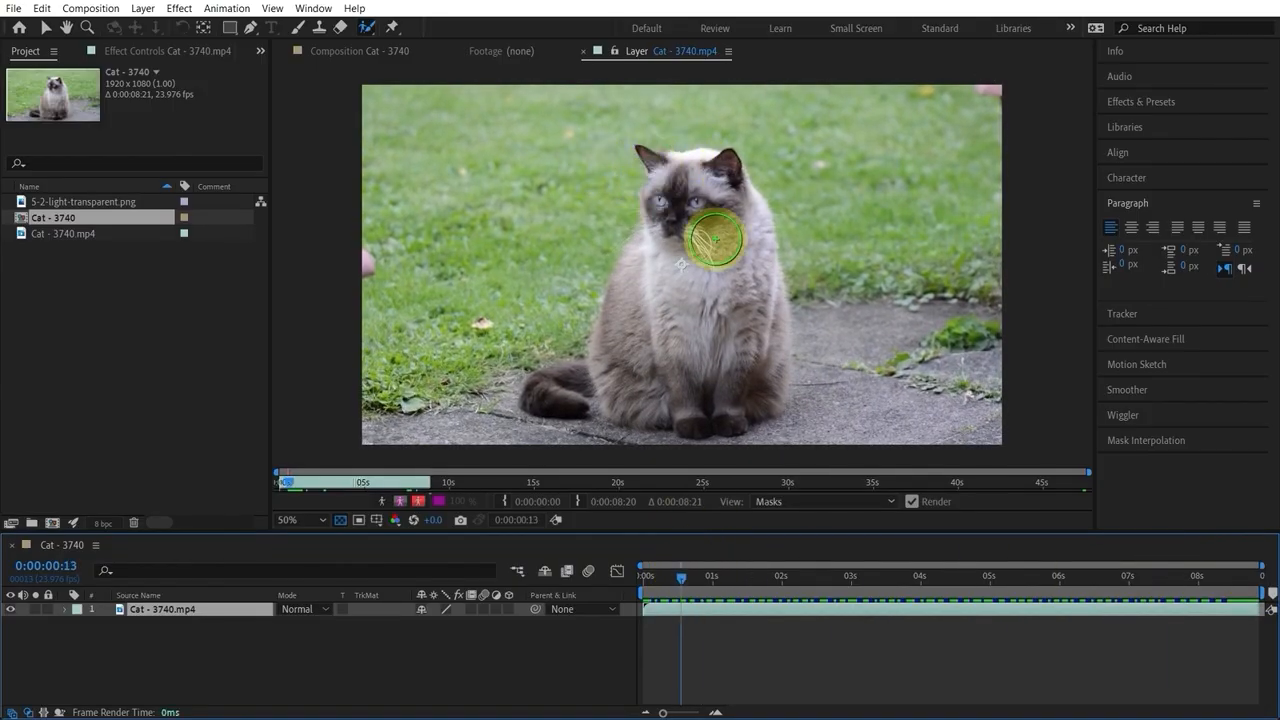
click(714, 238)
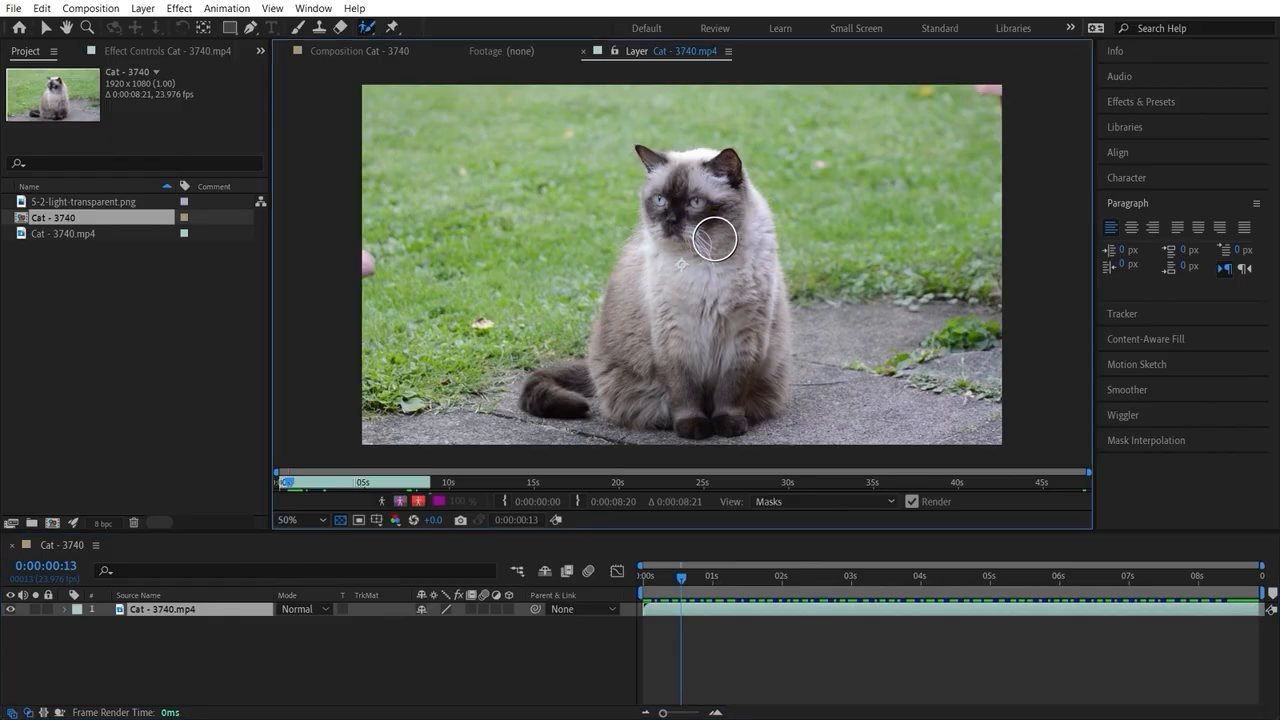
ctrl+click(736, 265)
ctrl+click(728, 263)
mouse_move(713, 184)
mouse_down()
mouse_move(736, 256)
mouse_move(734, 353)
mouse_move(695, 386)
mouse_move(644, 380)
mouse_move(650, 330)
mouse_move(682, 290)
mouse_move(682, 185)
mouse_move(623, 375)
mouse_move(705, 395)
mouse_move(749, 314)
mouse_move(751, 237)
mouse_move(722, 349)
mouse_move(694, 206)
mouse_move(606, 350)
mouse_up()
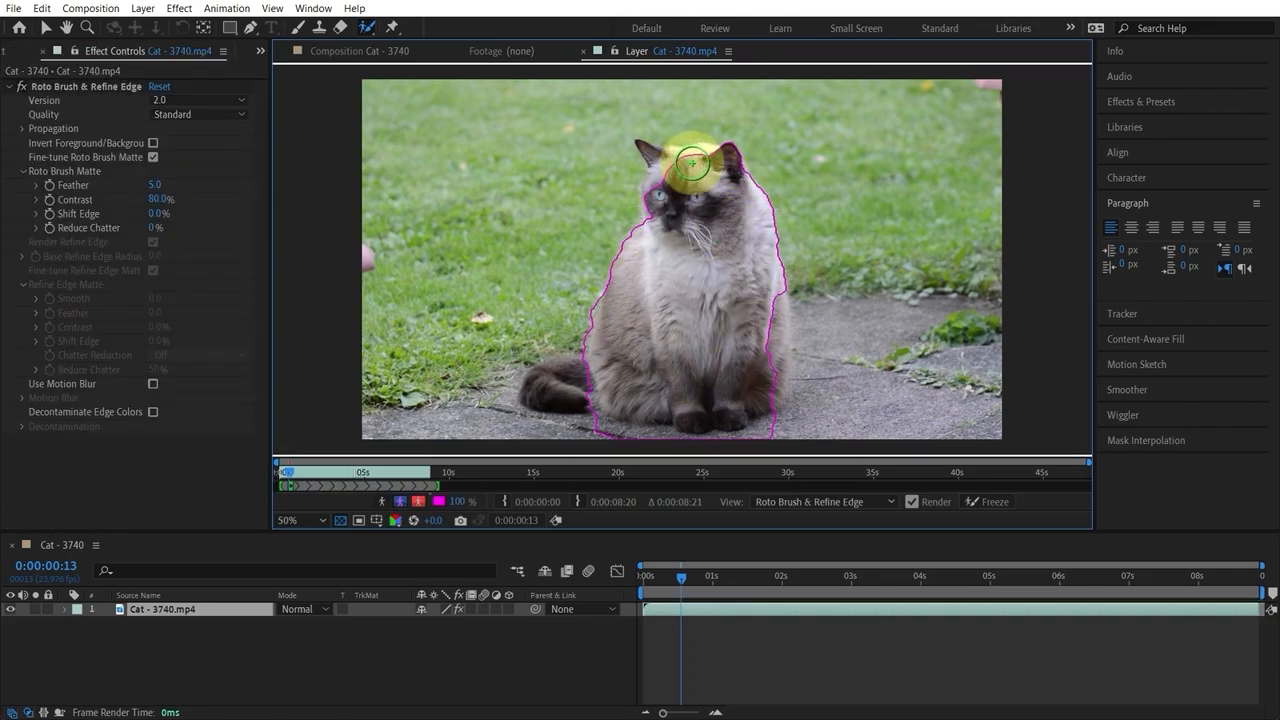
Add the cat's forehead and left-hand ear to the Roto Brush selection, and subtract the grass along that ear's inner edge
scroll(692, 163, up, 2)
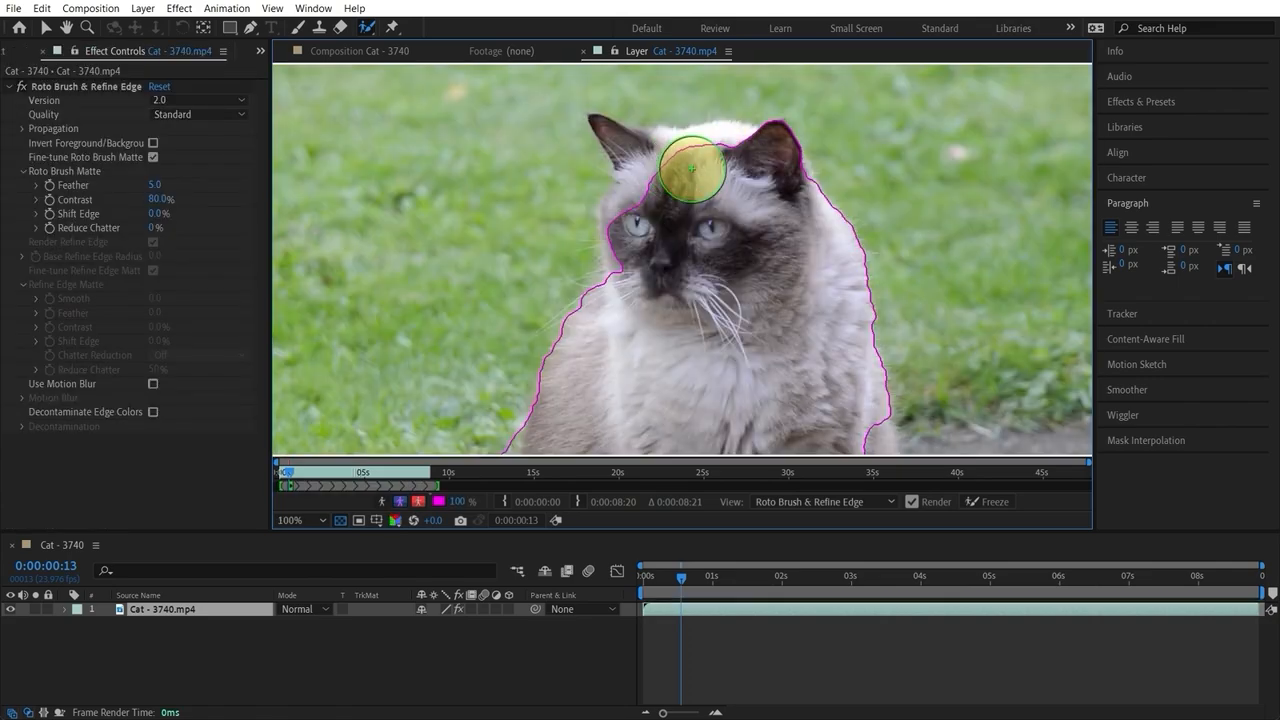
mouse_move(694, 168)
mouse_down()
mouse_move(700, 134)
mouse_move(733, 135)
mouse_move(689, 150)
mouse_move(609, 120)
mouse_up()
scroll(650, 130, up, 2)
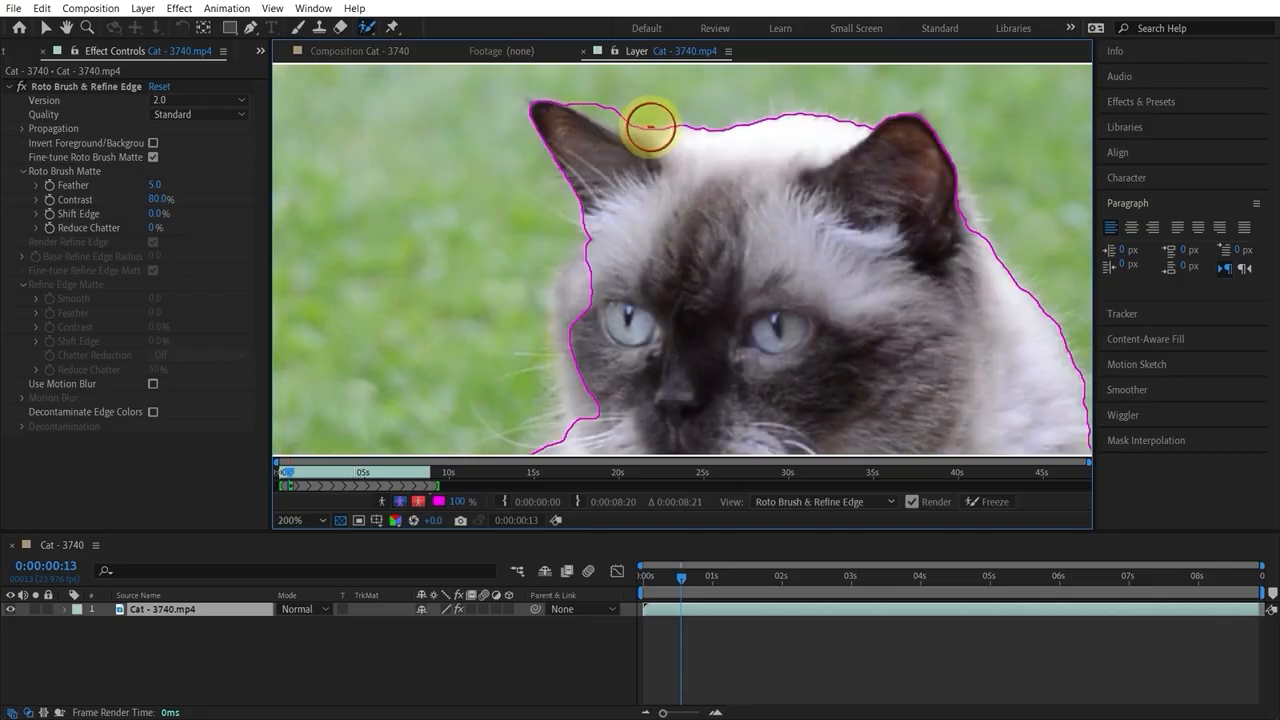
mouse_move(643, 100)
mouse_down()
mouse_move(663, 163)
mouse_move(641, 157)
mouse_up()
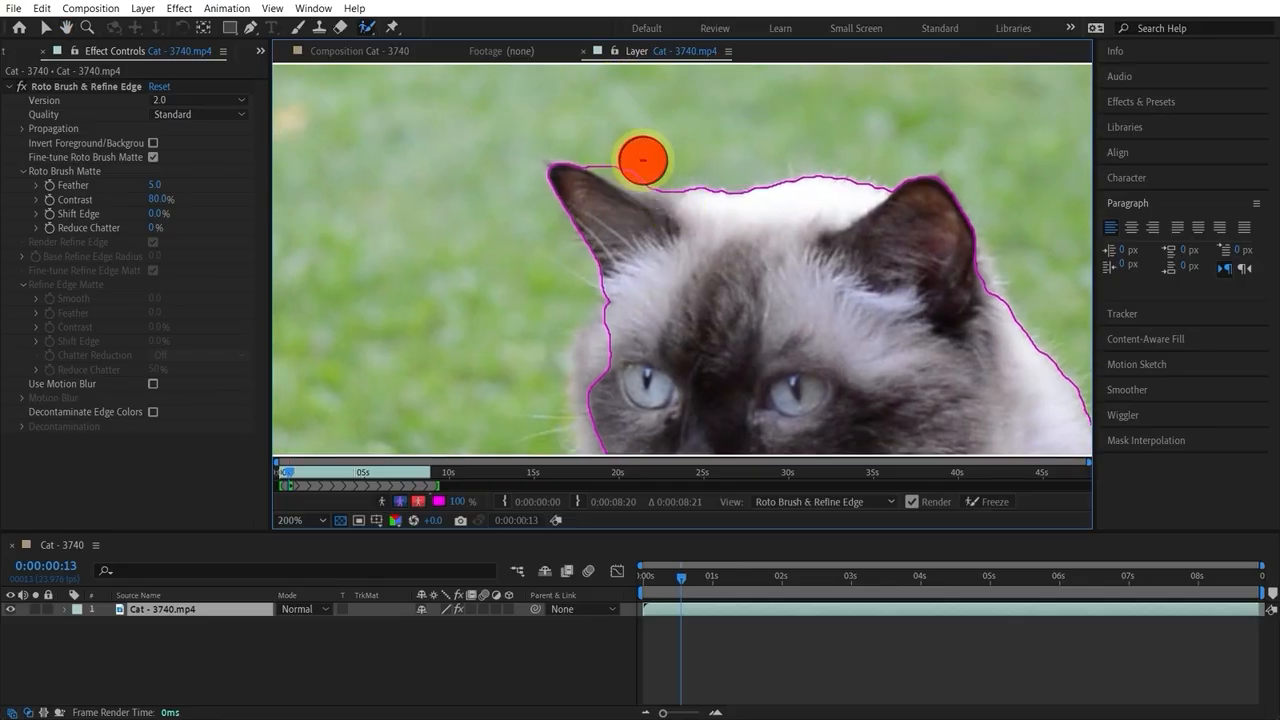
drag(612, 150, 610, 148)
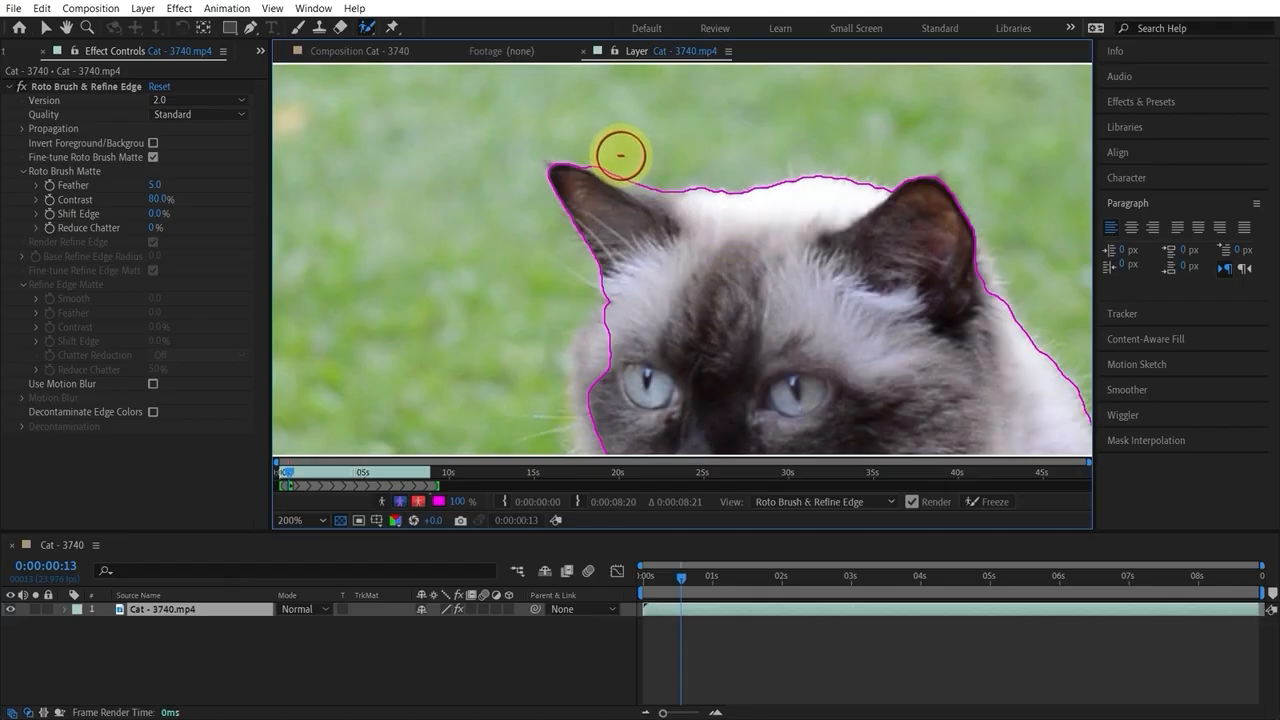
drag(629, 157, 609, 149)
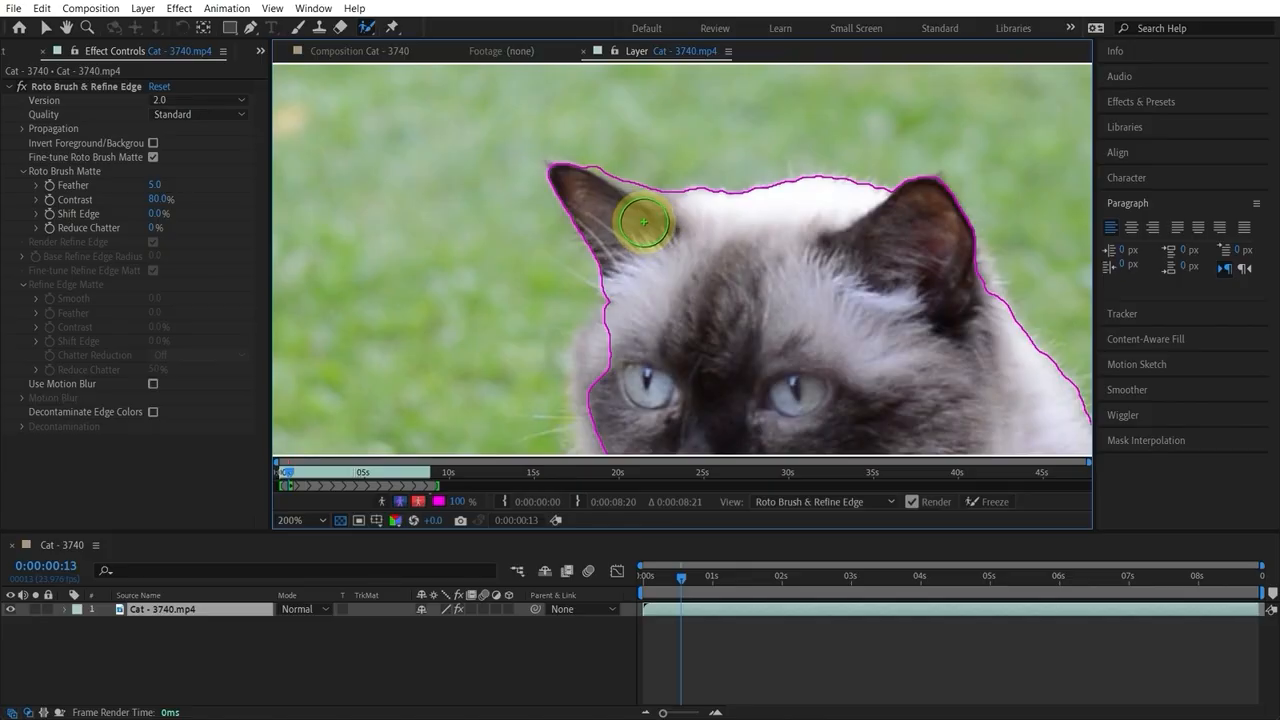
alt+click(610, 148)
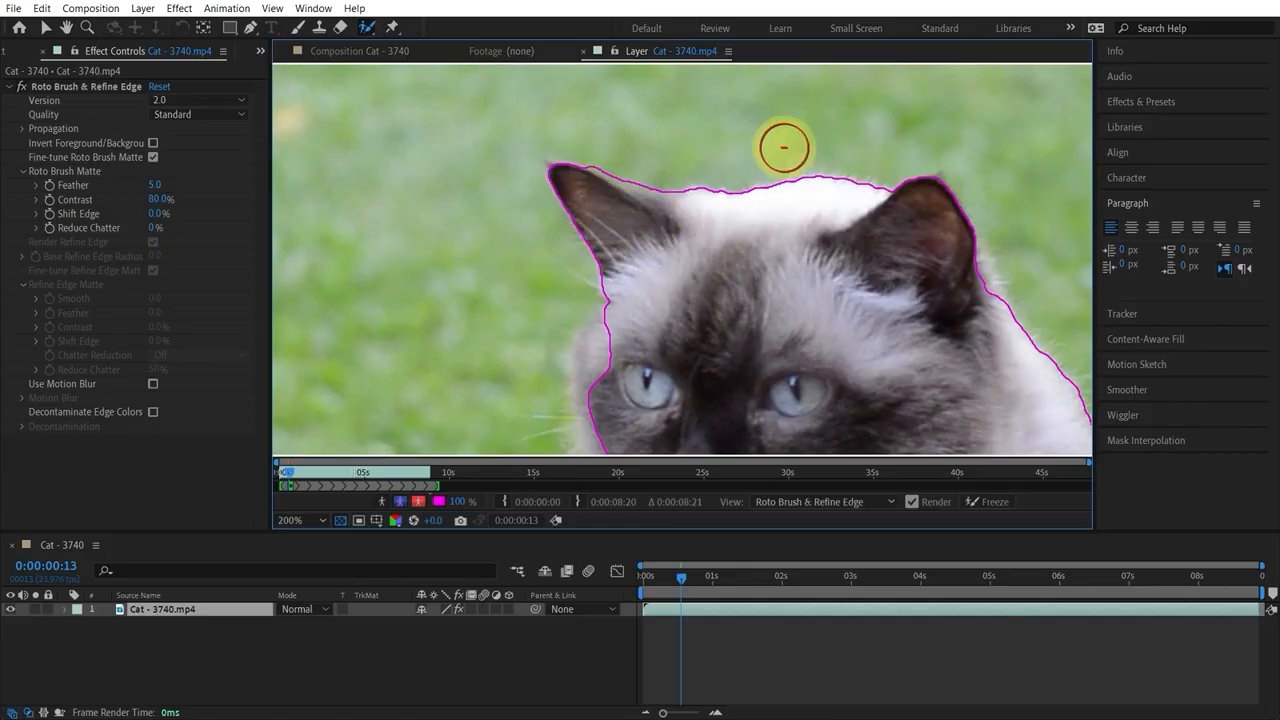
drag(643, 214, 575, 180)
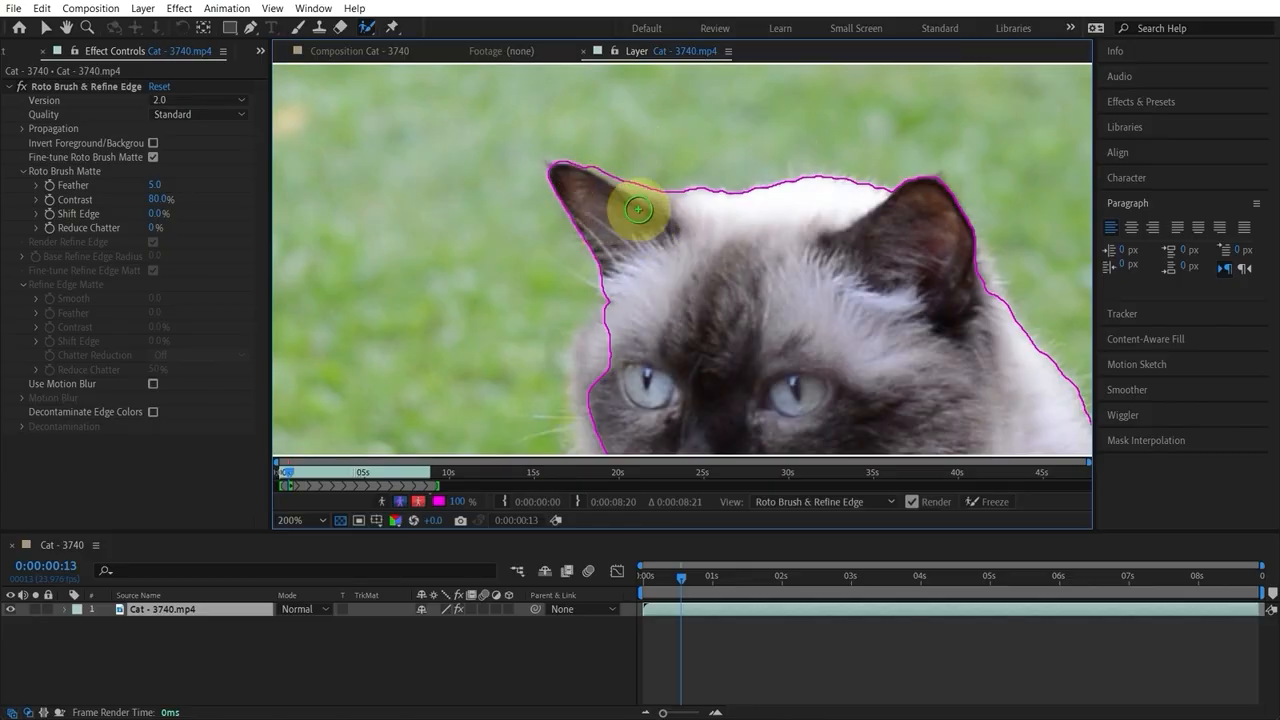
Add the missing fur at the left side of the cat's face to the selection and subtract the grass beside its whiskers
scroll(776, 256, down, 2)
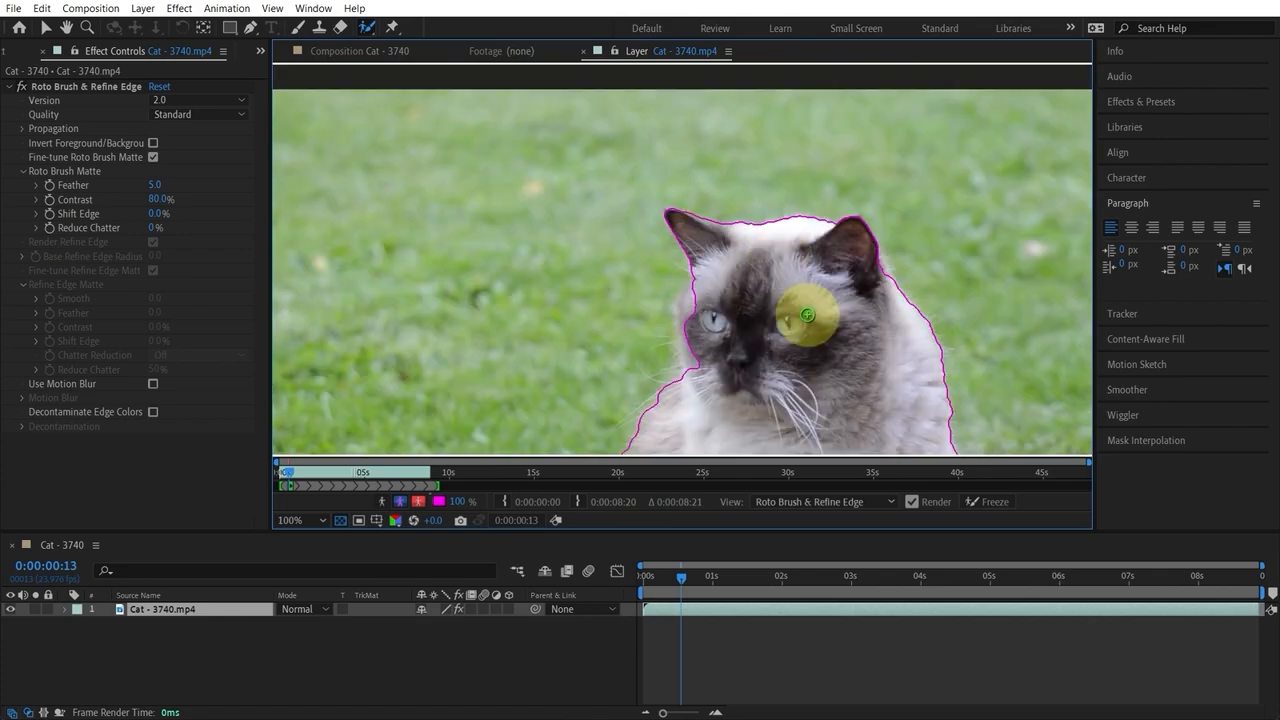
scroll(814, 337, up, 2)
drag(816, 223, 774, 190)
mouse_move(731, 143)
mouse_down()
mouse_move(716, 148)
mouse_move(703, 243)
mouse_move(720, 283)
mouse_move(757, 297)
mouse_move(808, 163)
mouse_up()
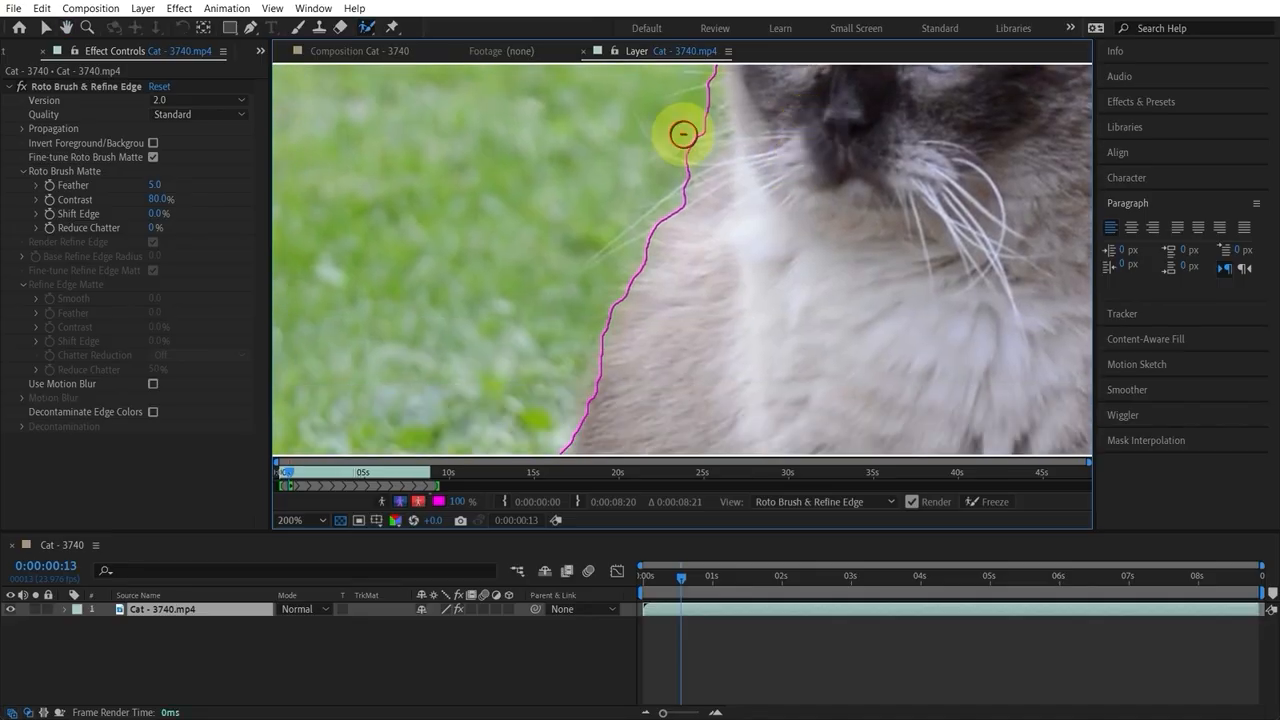
drag(674, 171, 705, 100)
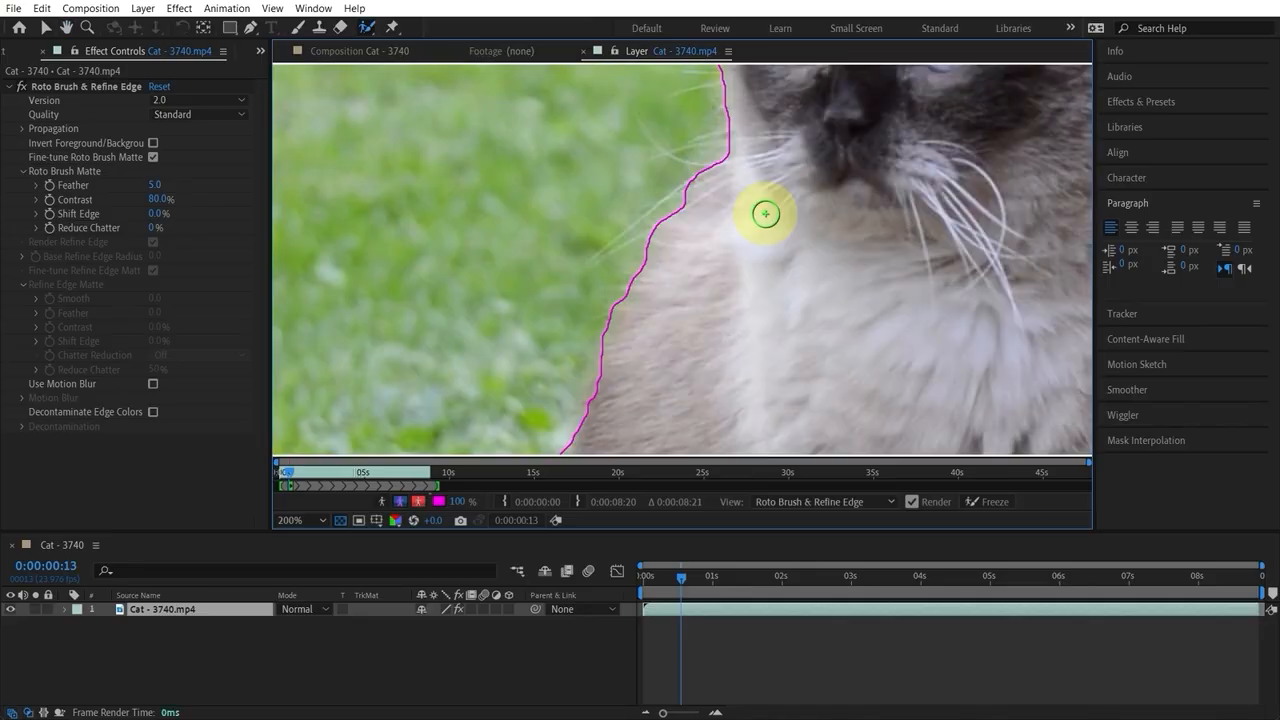
Add the missing fur along the right-hand side of the cat's body to the selection and subtract the pavement beside and beneath it
scroll(764, 214, down, 1)
drag(806, 306, 768, 132)
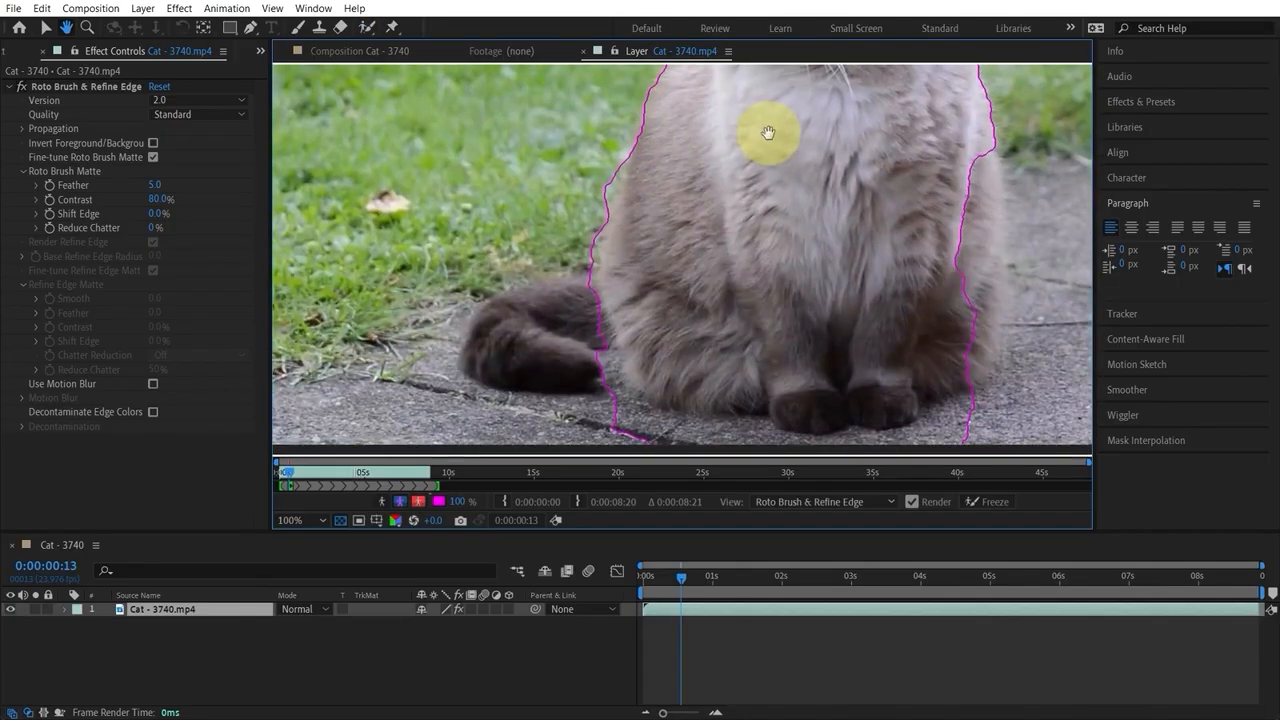
mouse_move(927, 174)
mouse_down()
mouse_move(797, 323)
mouse_move(737, 163)
mouse_move(783, 220)
mouse_move(783, 263)
mouse_move(778, 352)
mouse_move(731, 386)
mouse_up()
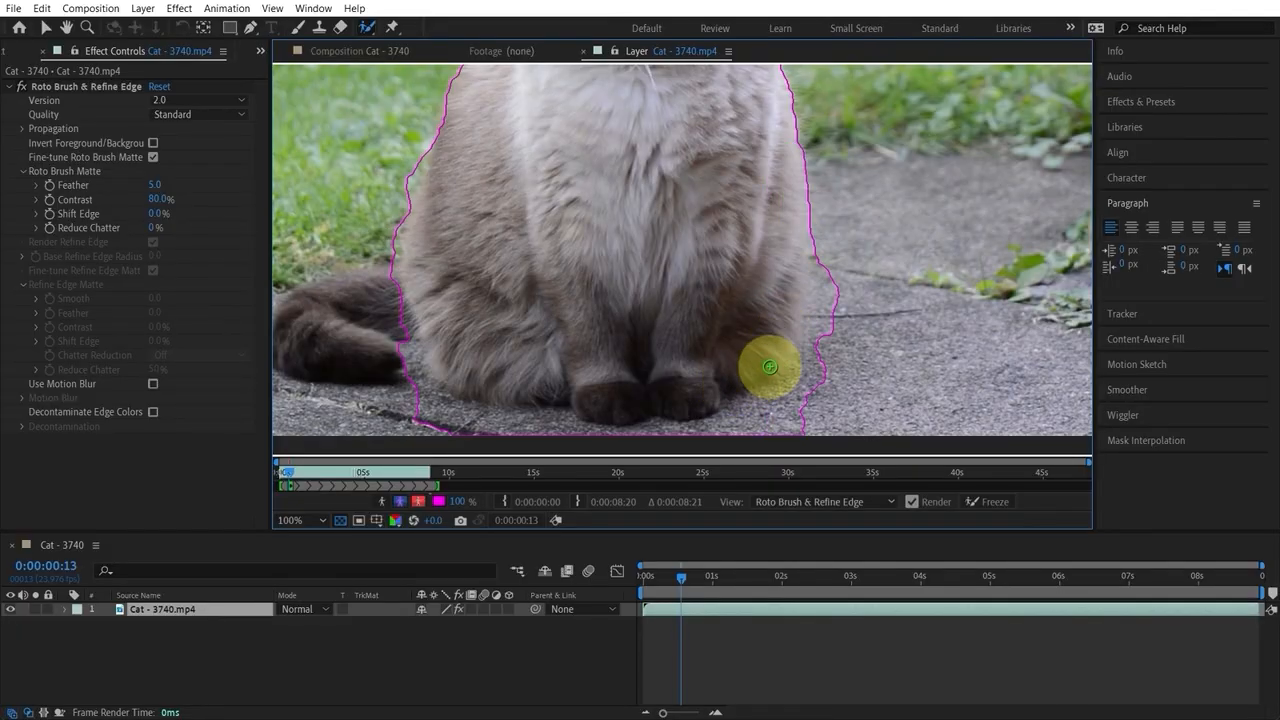
drag(429, 289, 463, 206)
mouse_move(883, 239)
mouse_down()
mouse_move(885, 191)
mouse_move(771, 308)
mouse_move(592, 324)
mouse_move(440, 289)
mouse_up()
mouse_move(628, 153)
mouse_down()
mouse_move(697, 408)
mouse_move(651, 434)
mouse_up()
drag(682, 315, 729, 274)
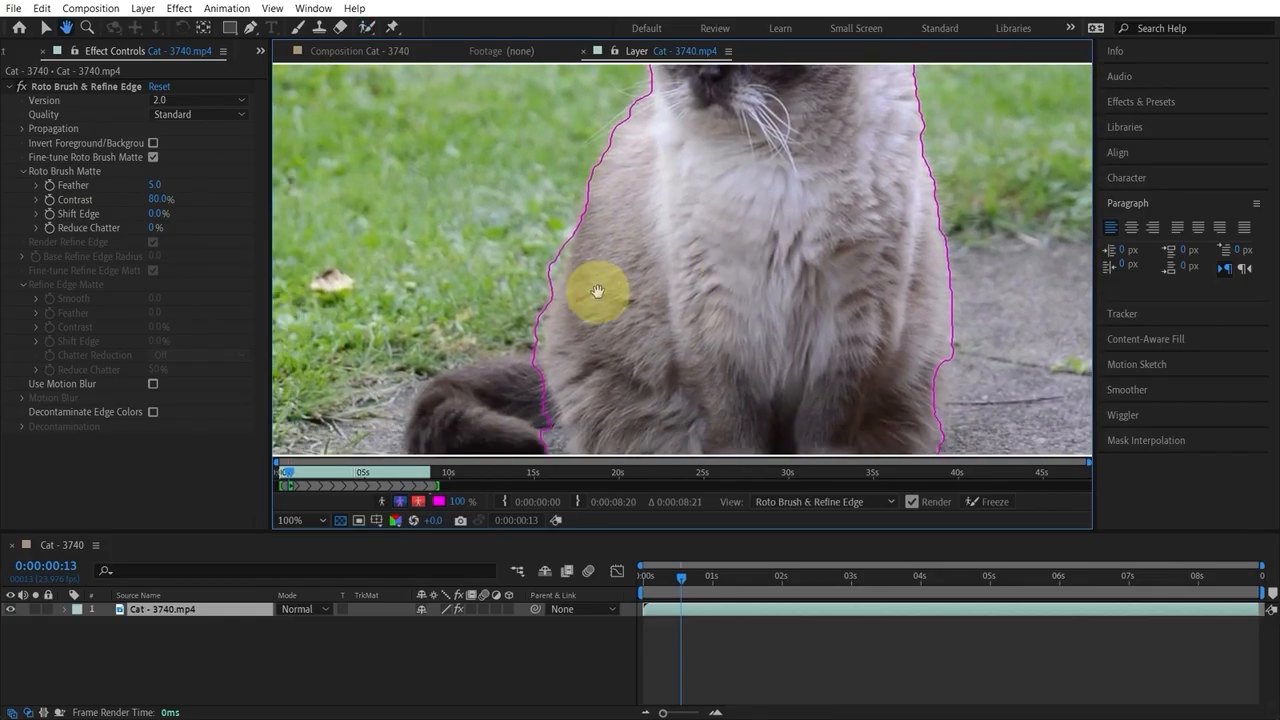
Subtract the grass along the left-hand edge of the cat's body above the tail from the Roto Brush selection
scroll(543, 289, up, 1)
scroll(646, 193, down, 1)
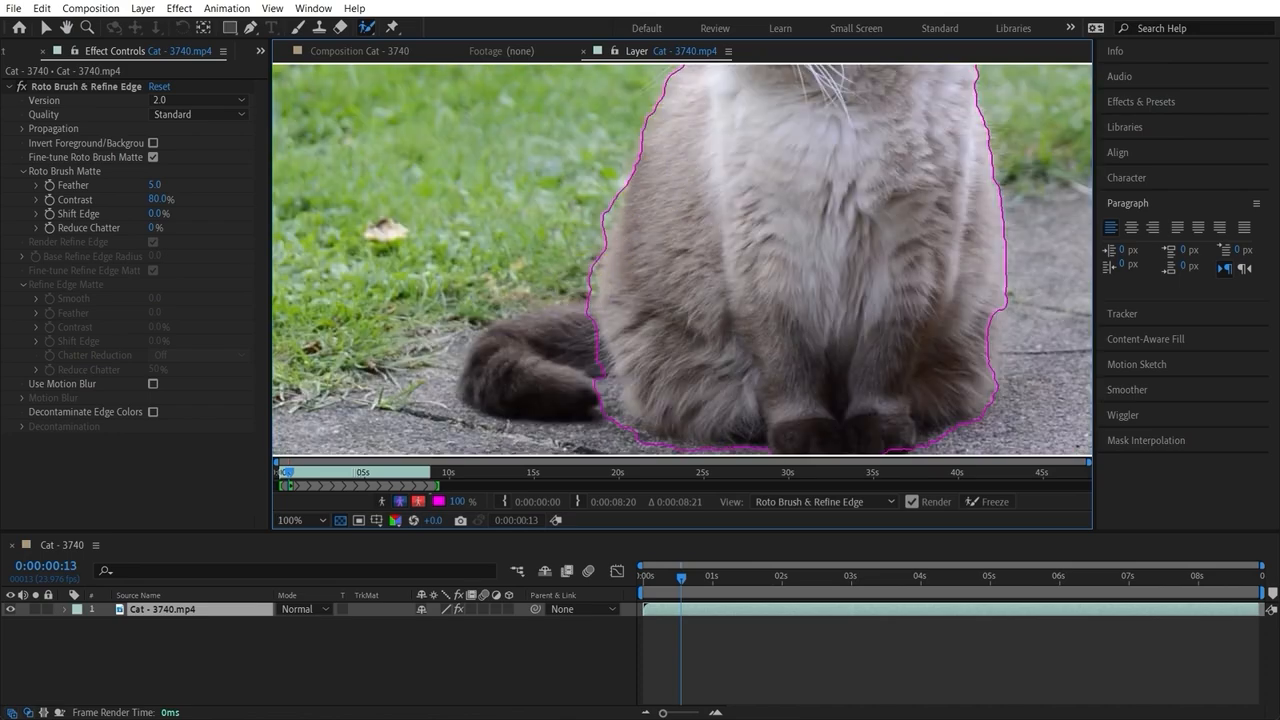
scroll(587, 270, up, 1)
alt+drag(565, 298, 598, 118)
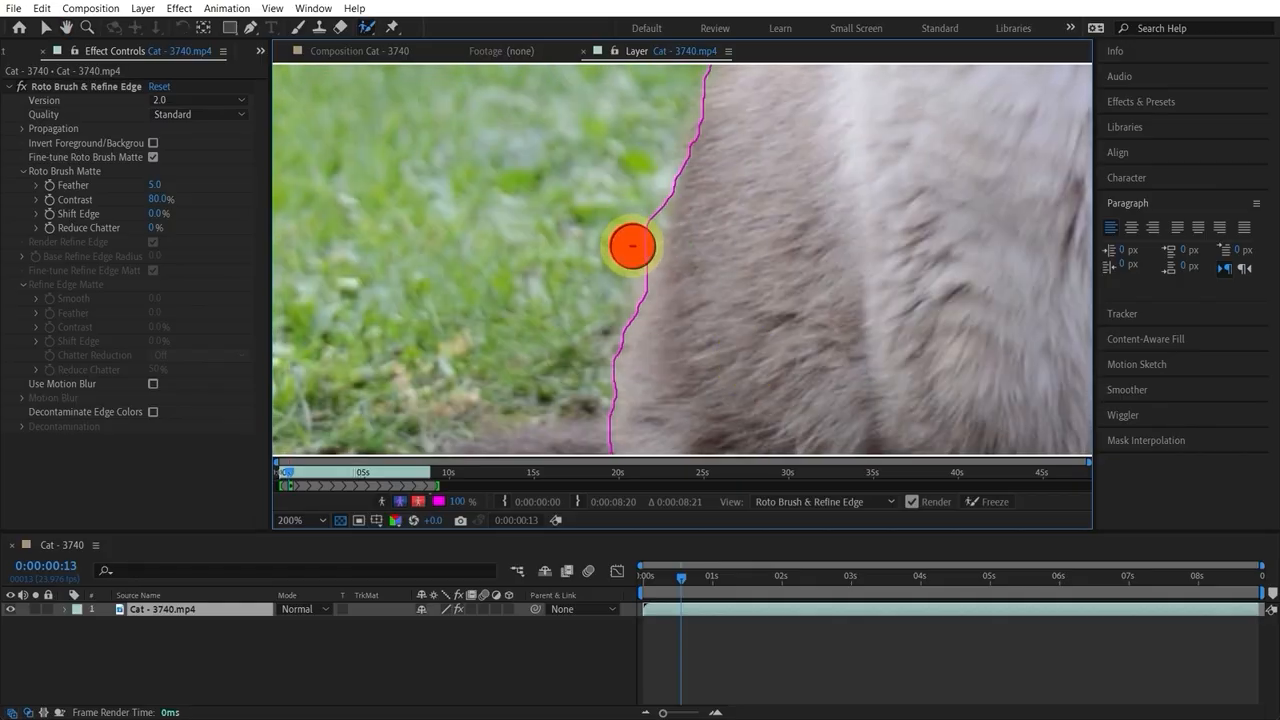
alt+drag(632, 246, 631, 222)
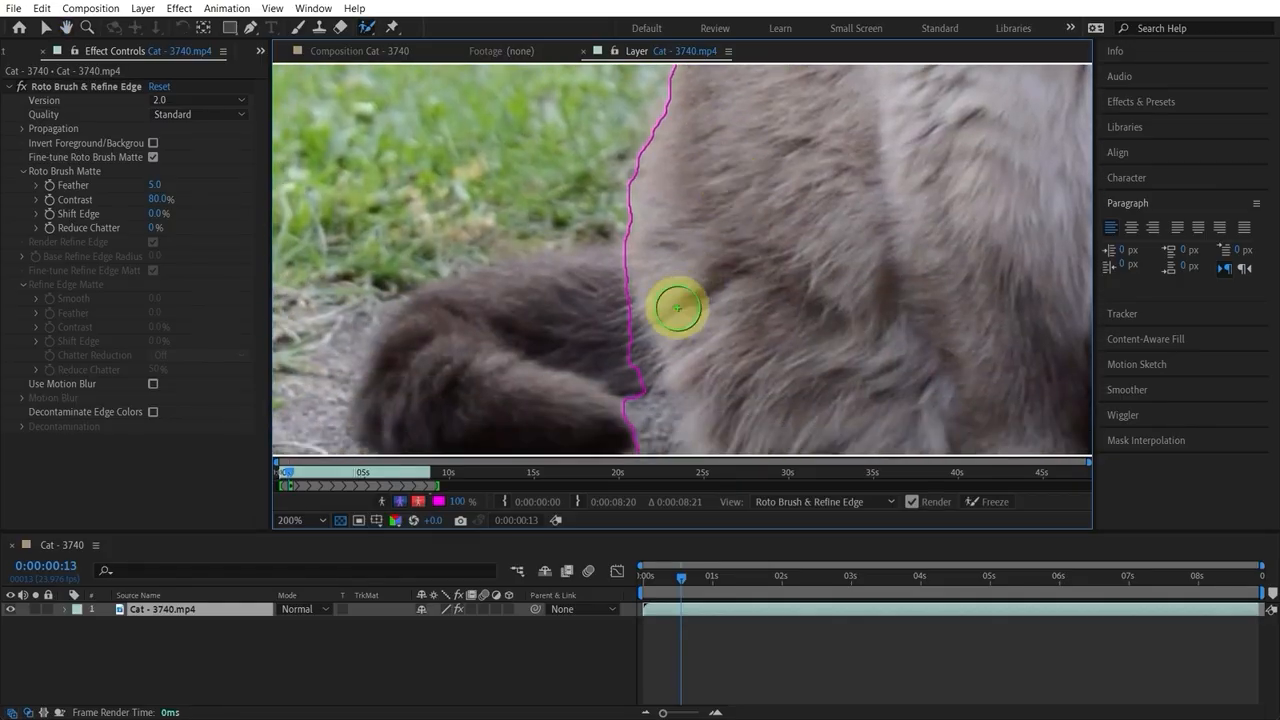
drag(716, 310, 735, 224)
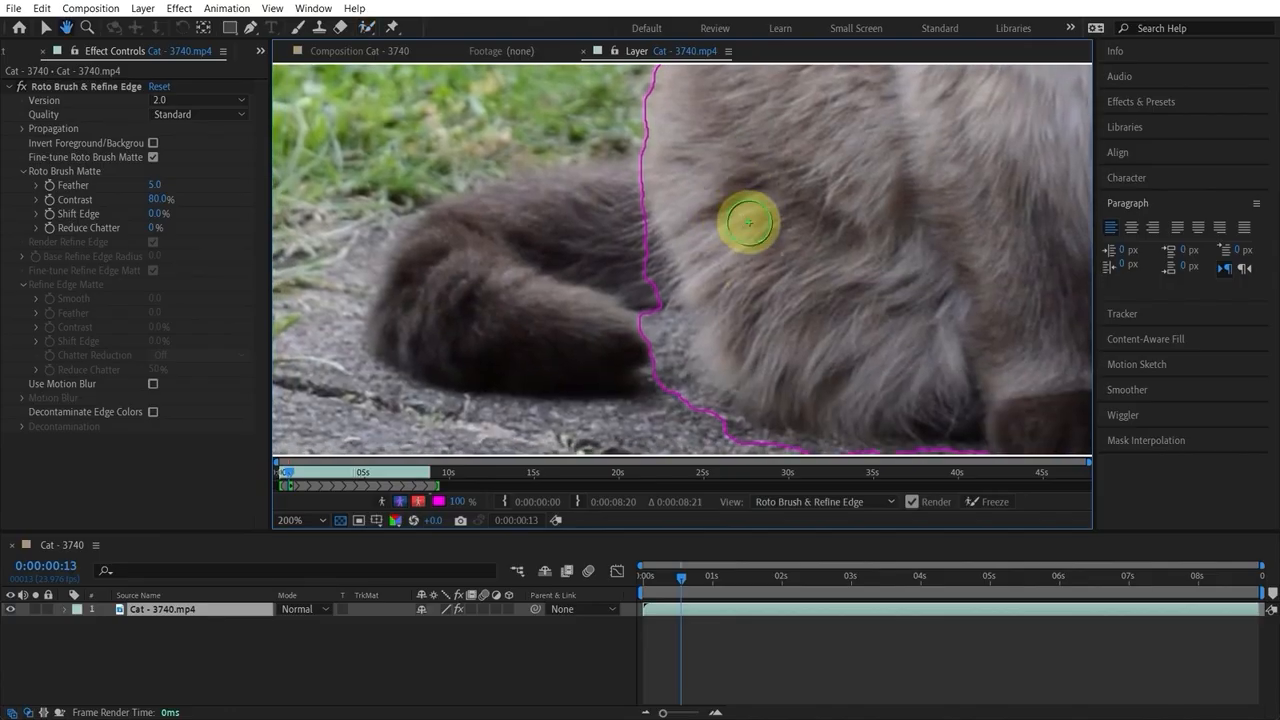
Add the cat's tail to the Roto Brush selection
alt+scroll(736, 305, down, 1)
drag(763, 277, 716, 269)
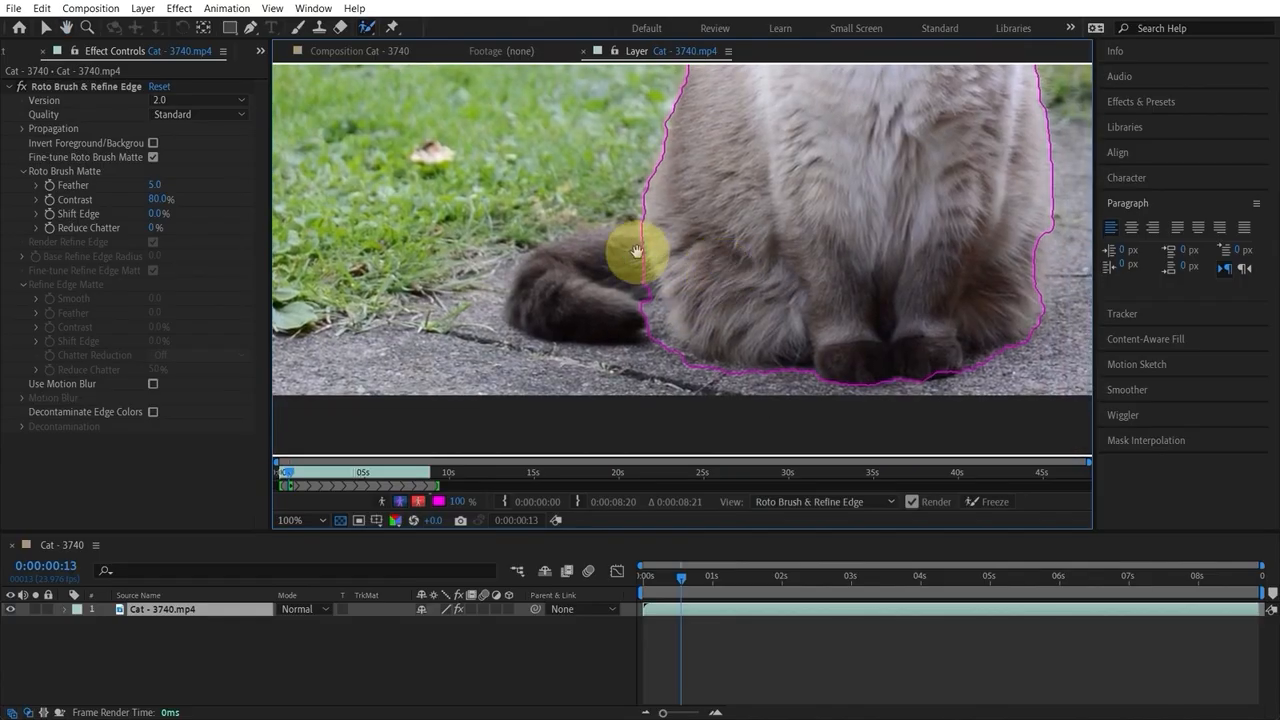
mouse_move(645, 245)
mouse_down()
mouse_move(544, 258)
mouse_move(542, 302)
mouse_move(592, 308)
mouse_up()
alt+scroll(600, 300, up, 1)
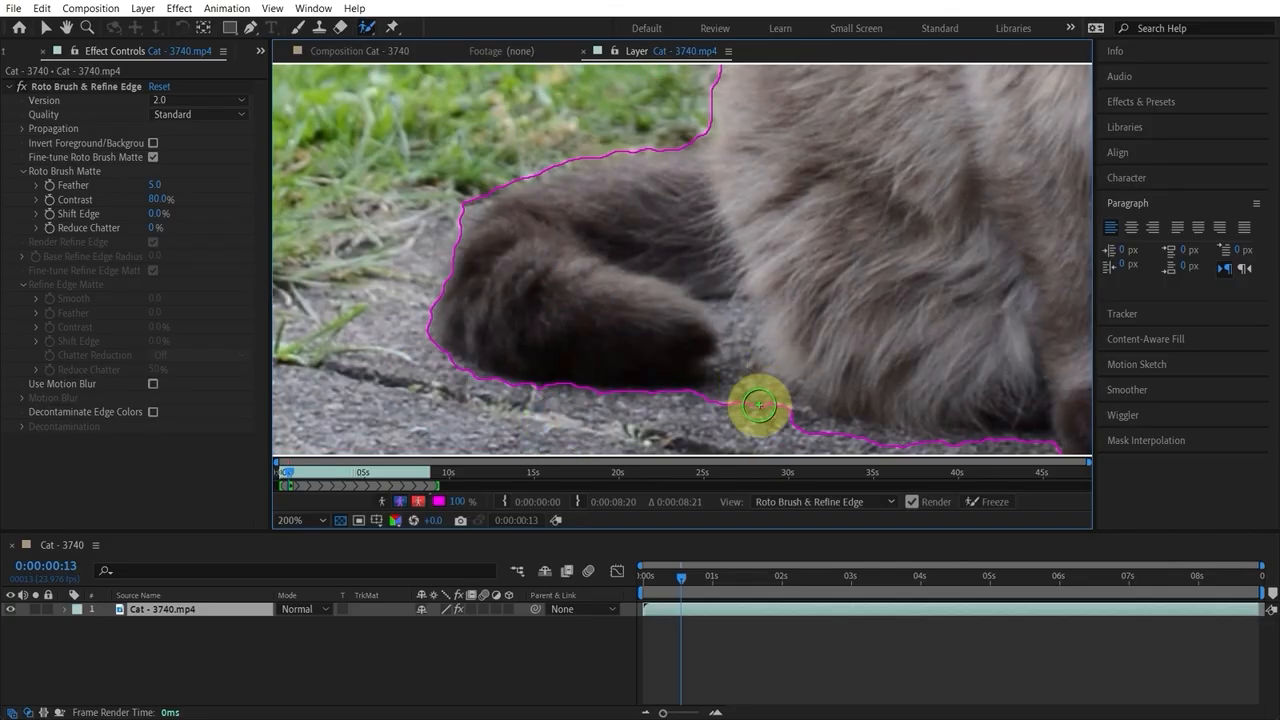
Subtract the pavement between the tail and the body and beneath the cat's belly and front paws
drag(742, 420, 737, 328)
scroll(786, 400, down, 3)
scroll(863, 337, up, 3)
drag(820, 344, 814, 280)
drag(870, 382, 871, 391)
scroll(928, 338, down, 3)
scroll(920, 345, up, 3)
drag(768, 331, 797, 335)
scroll(930, 318, down, 3)
scroll(911, 315, up, 3)
drag(617, 348, 580, 352)
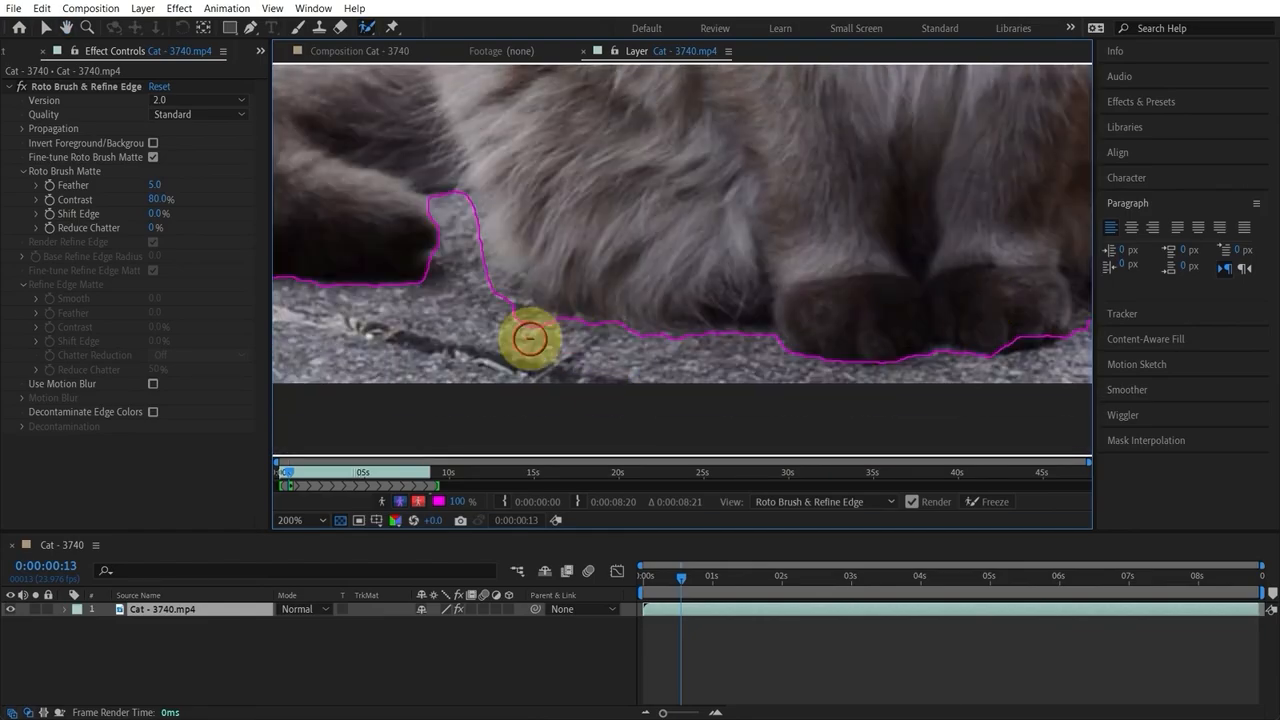
Subtract the grass and pavement along the upper and outer edges of the cat's tail
scroll(600, 366, down, 3)
scroll(598, 250, up, 3)
drag(487, 260, 389, 292)
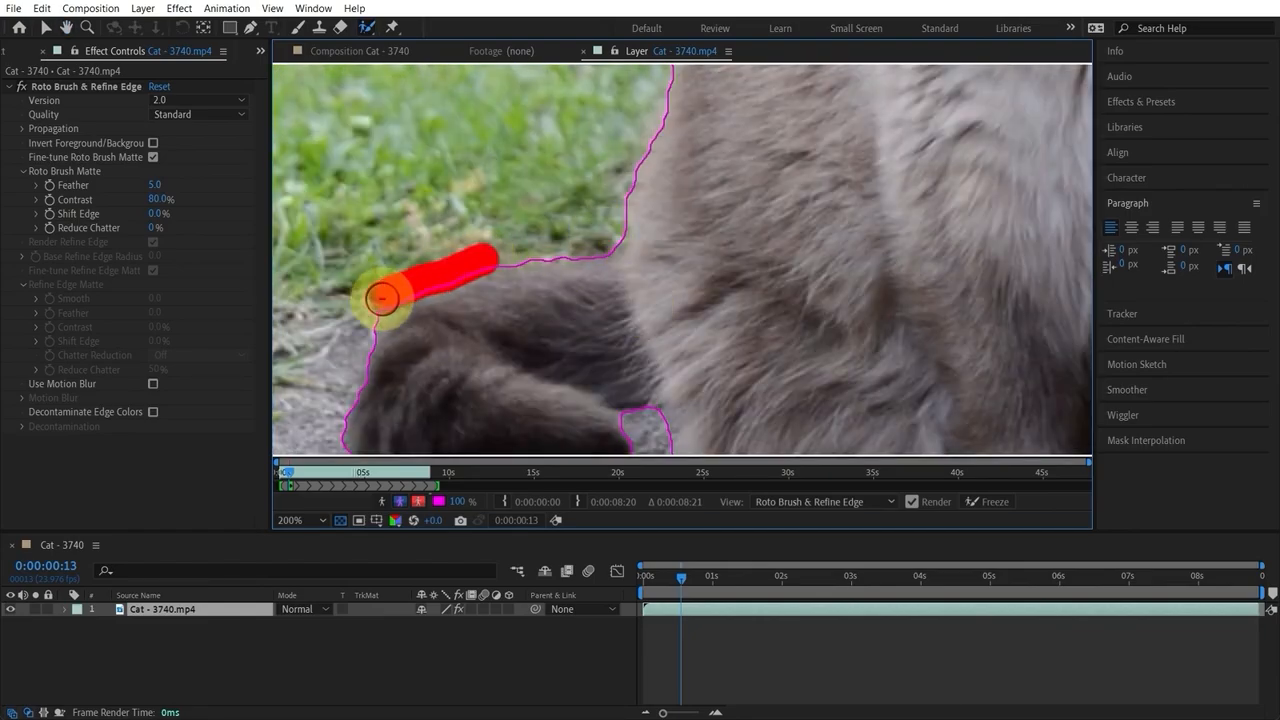
scroll(433, 351, down, 3)
scroll(415, 320, up, 3)
drag(380, 236, 374, 277)
scroll(523, 286, down, 3)
scroll(583, 222, up, 3)
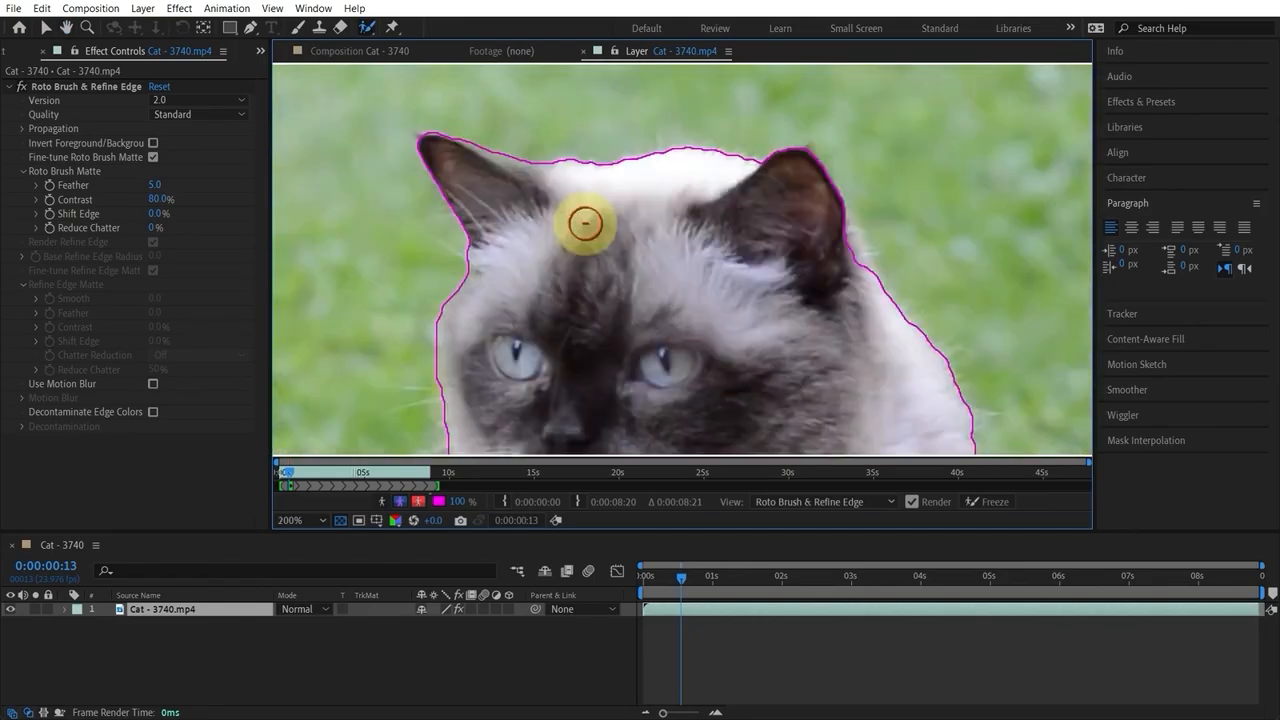
Show the cutout against the transparency grid without the boundary outline and inspect its edges from head to tail
scroll(590, 227, down, 2)
scroll(790, 300, up, 1)
scroll(803, 294, down, 1)
scroll(714, 349, up, 1)
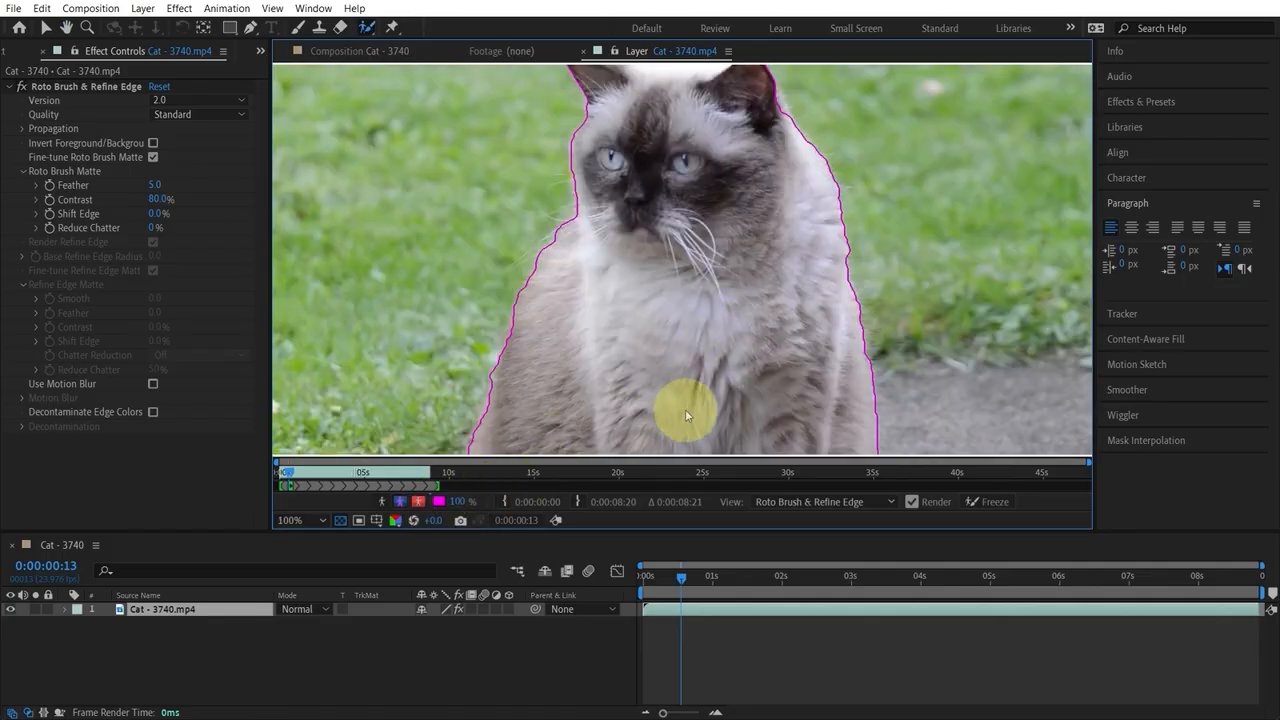
click(340, 522)
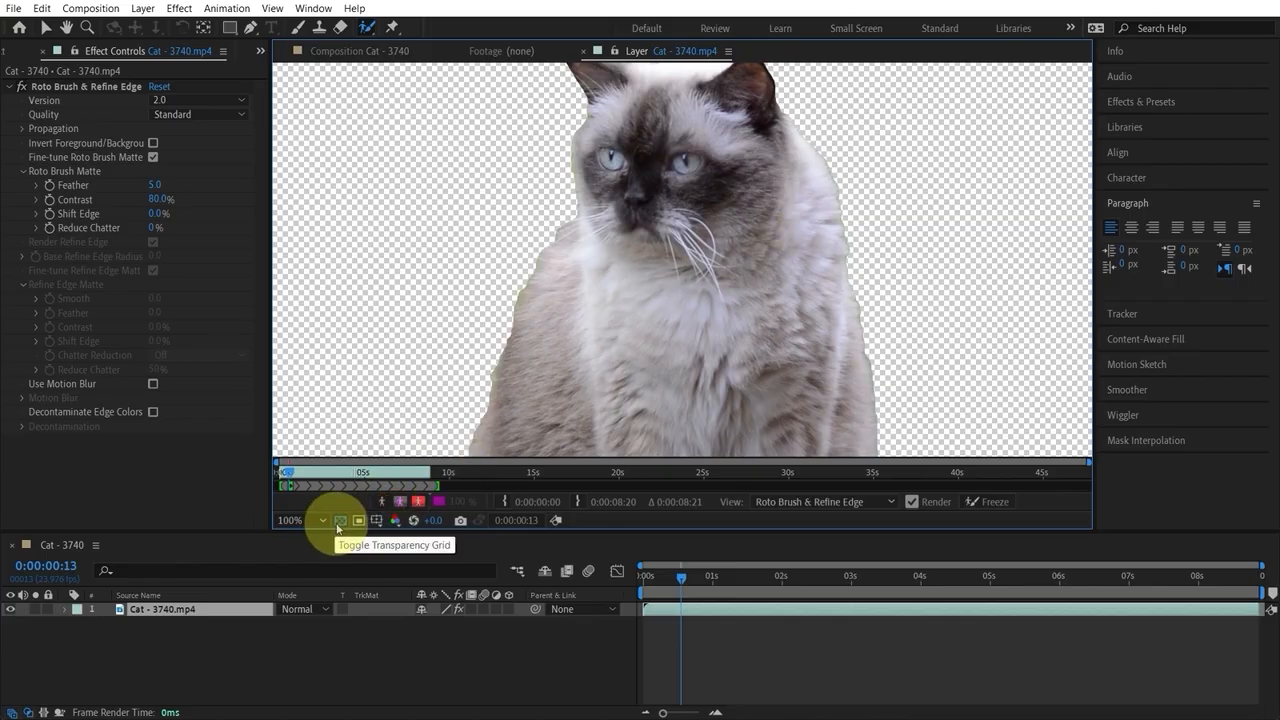
drag(666, 366, 800, 394)
mouse_move(777, 209)
mouse_down()
mouse_move(781, 392)
mouse_move(811, 251)
mouse_move(863, 180)
mouse_up()
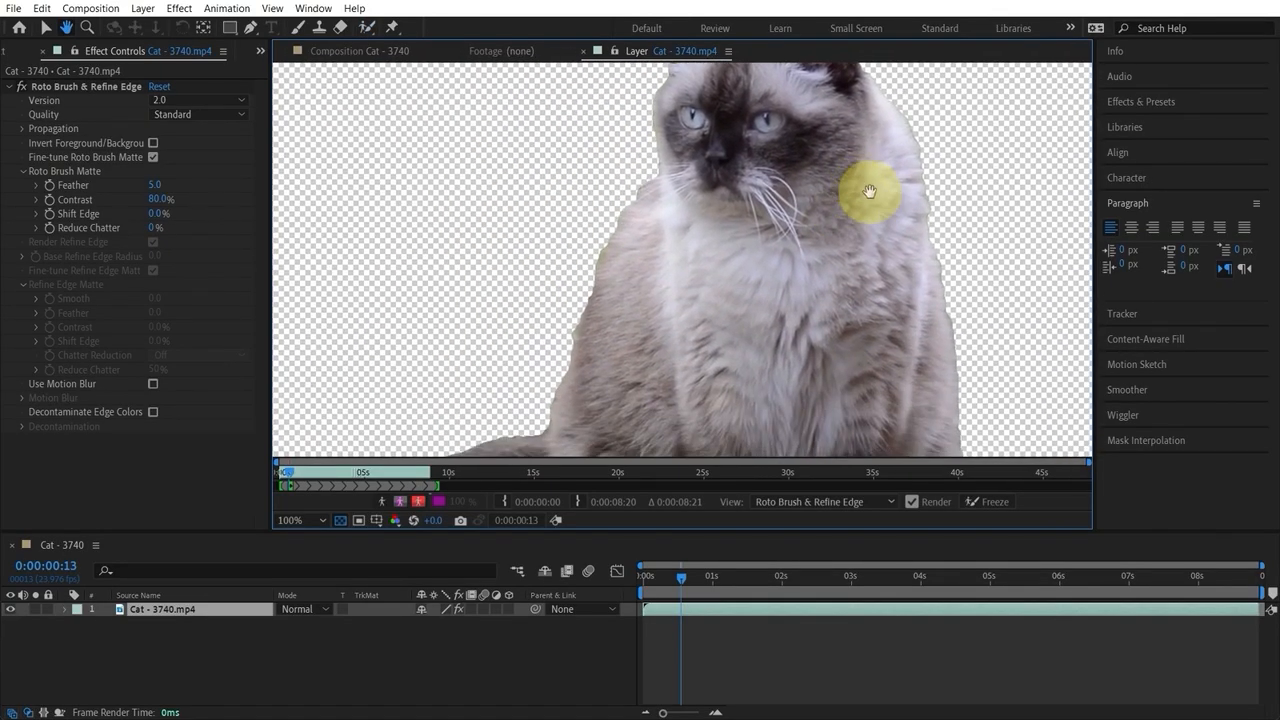
drag(665, 364, 680, 234)
scroll(680, 234, down, 2)
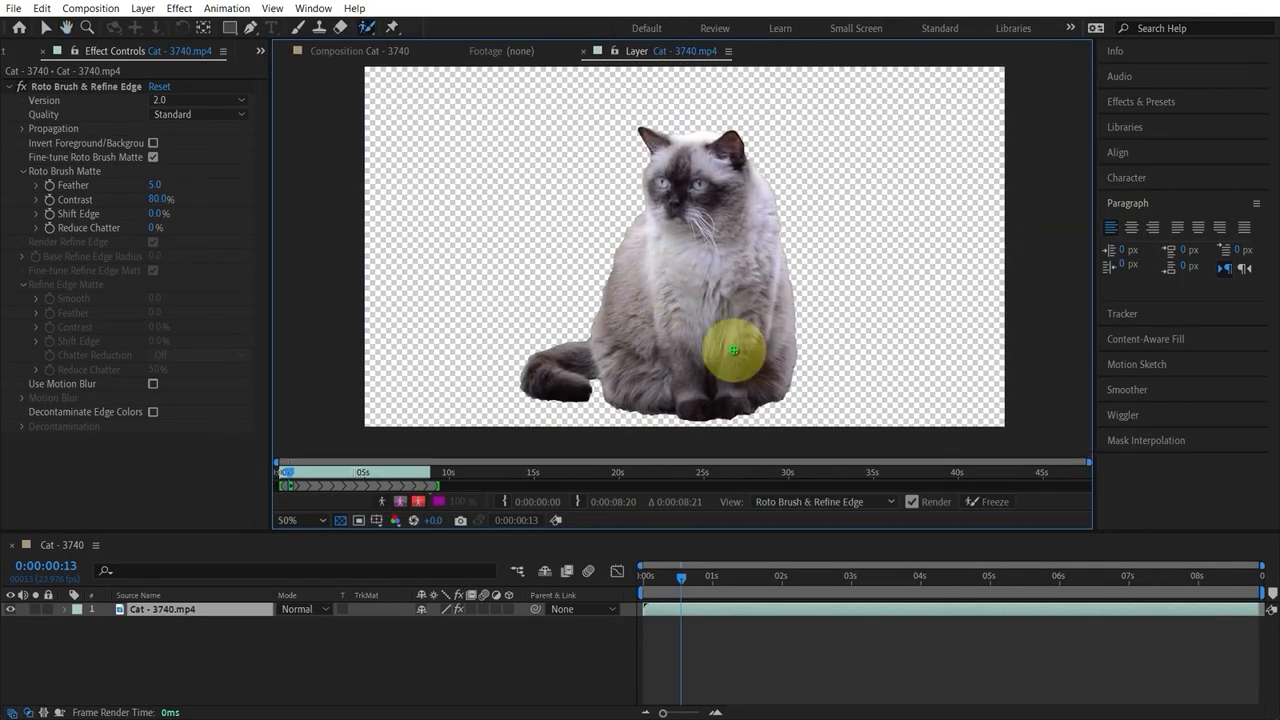
scroll(772, 242, up, 2)
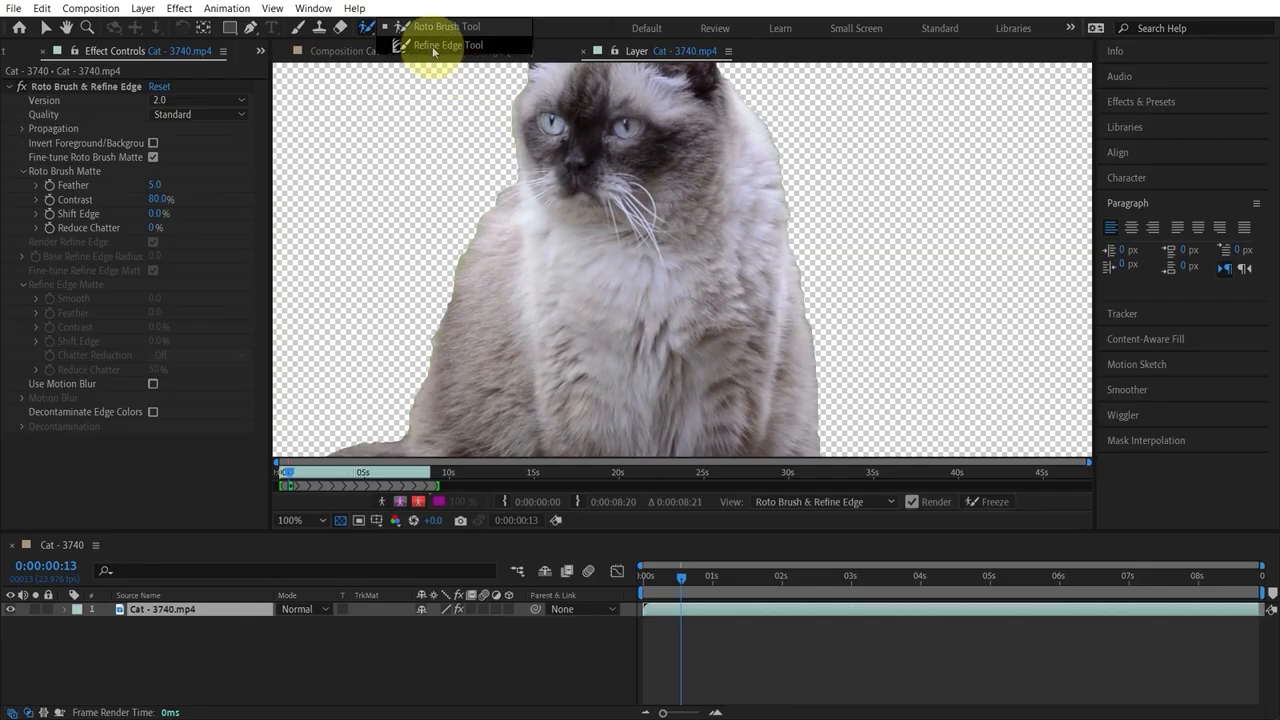
With the Refine Edge tool, paint along the left-hand body edge, around the tail and under the body up to the front paws
click(432, 46)
drag(509, 157, 562, 279)
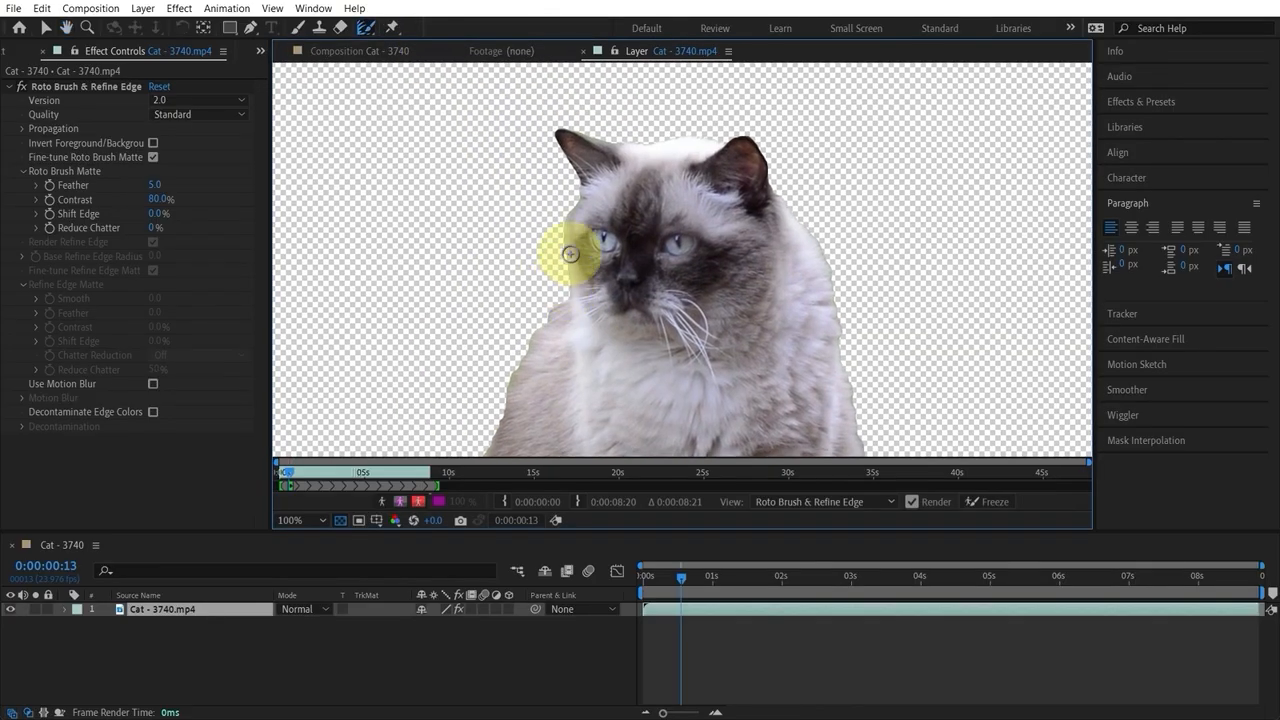
scroll(570, 253, up, 1)
key(space)
drag(571, 371, 598, 191)
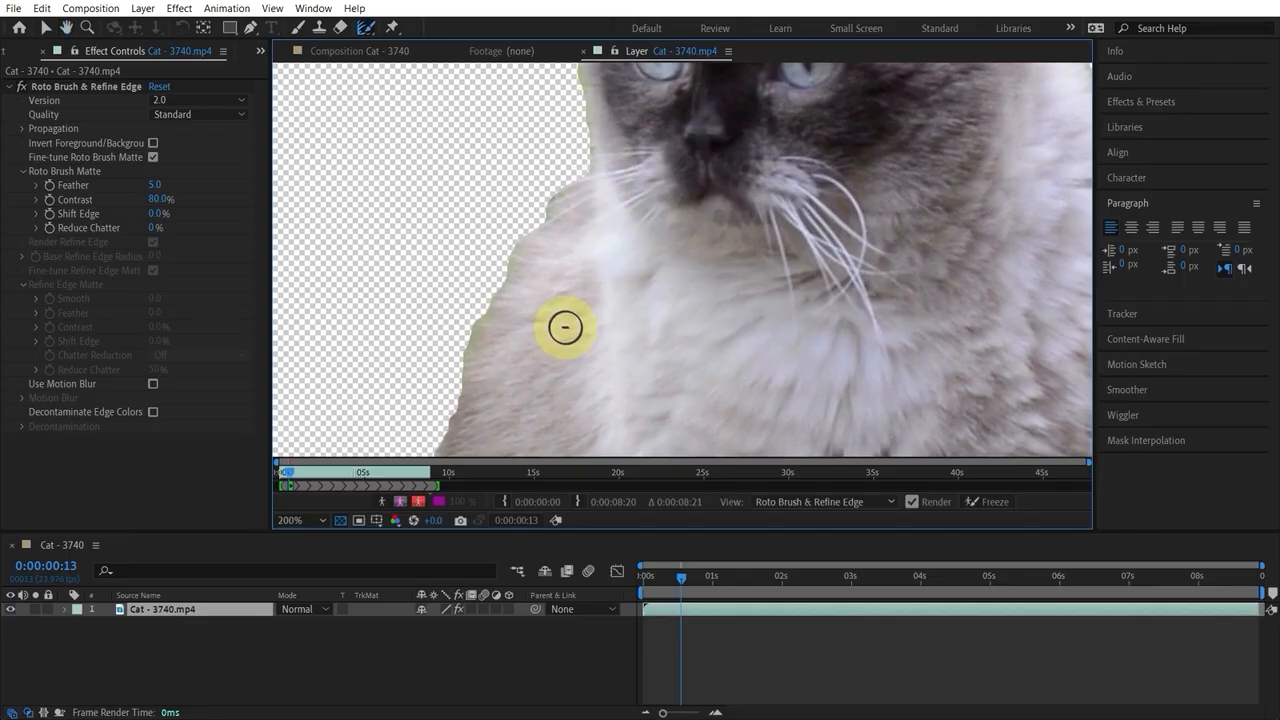
scroll(565, 326, down, 4)
scroll(583, 300, up, 2)
mouse_move(667, 107)
mouse_down()
mouse_move(604, 185)
mouse_move(549, 369)
mouse_move(606, 199)
mouse_move(519, 215)
mouse_move(479, 243)
mouse_move(476, 298)
mouse_move(538, 322)
mouse_up()
key(space)
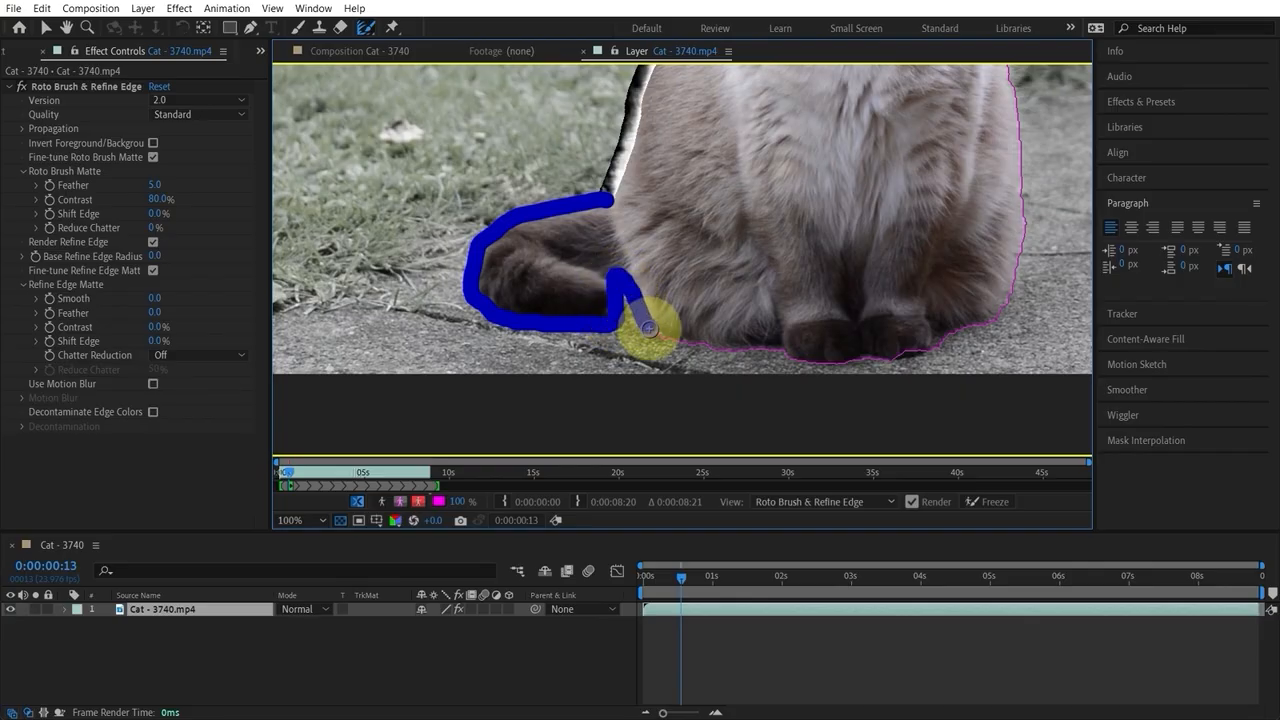
mouse_move(684, 336)
mouse_down()
mouse_move(822, 370)
mouse_move(752, 360)
mouse_up()
scroll(777, 356, up, 1)
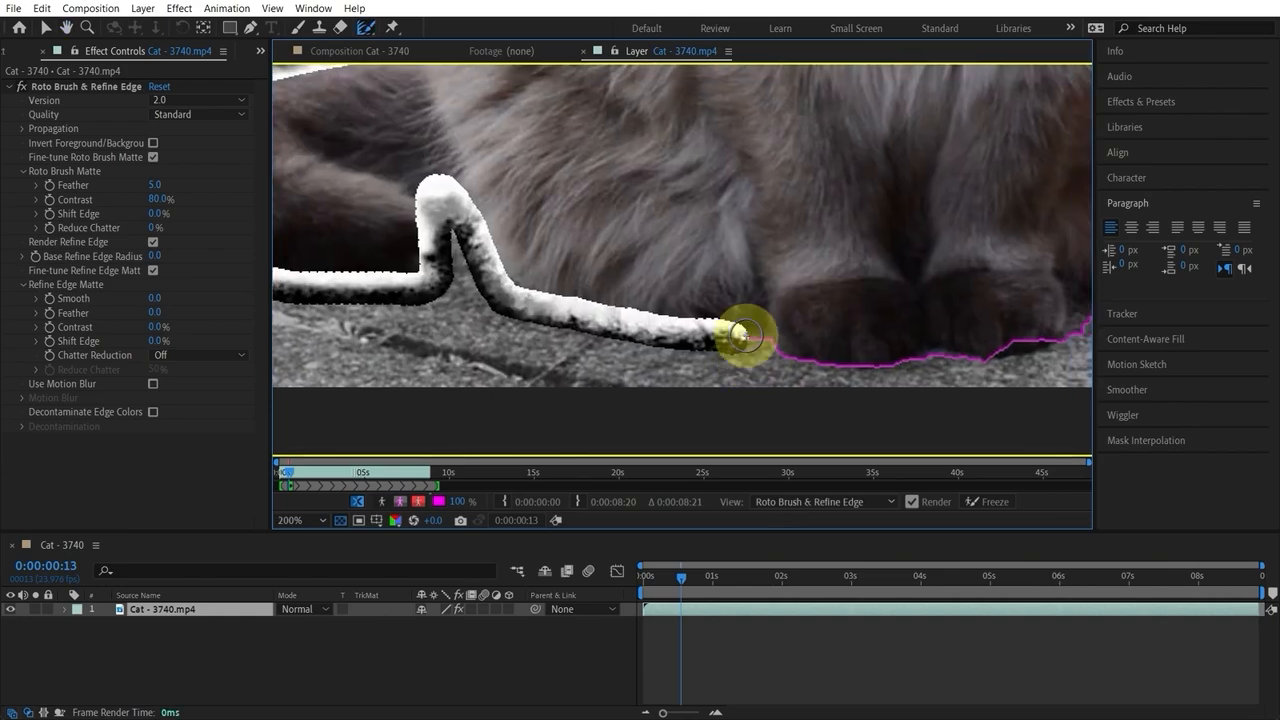
With the Roto Brush tool, add the missing lower edge of the right-hand front paw to the selection
drag(905, 303, 552, 330)
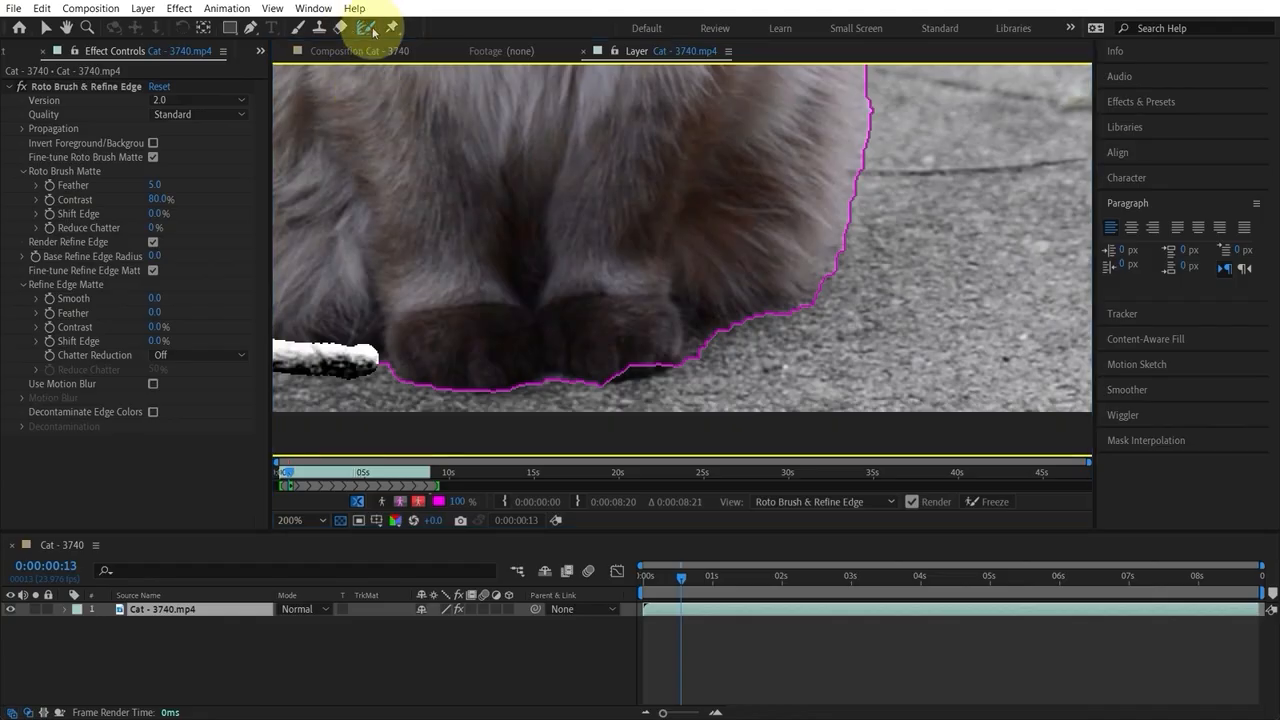
drag(373, 31, 440, 45)
drag(615, 378, 639, 363)
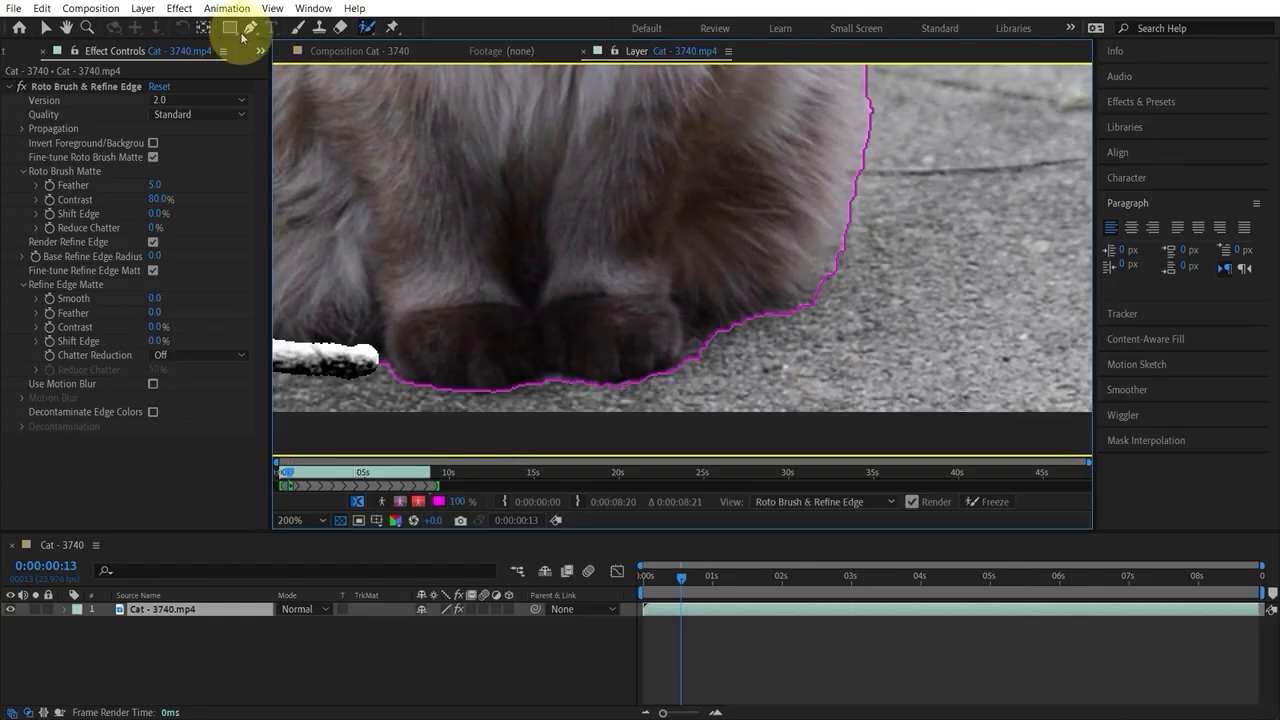
With the Refine Edge tool, paint up the right-hand edge of the cat's body from the hip to the ear
click(367, 27)
click(438, 45)
mouse_move(788, 250)
mouse_down()
mouse_move(642, 352)
mouse_move(680, 329)
mouse_up()
scroll(642, 360, down, 1)
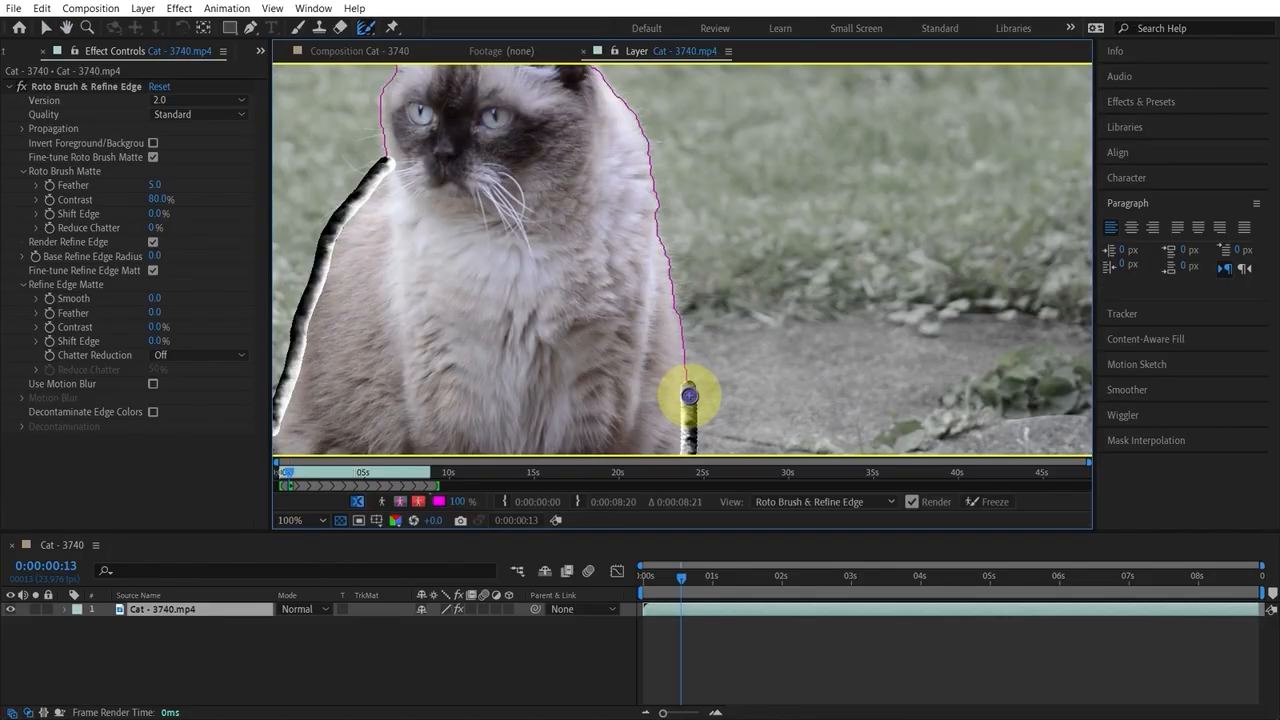
drag(687, 355, 685, 322)
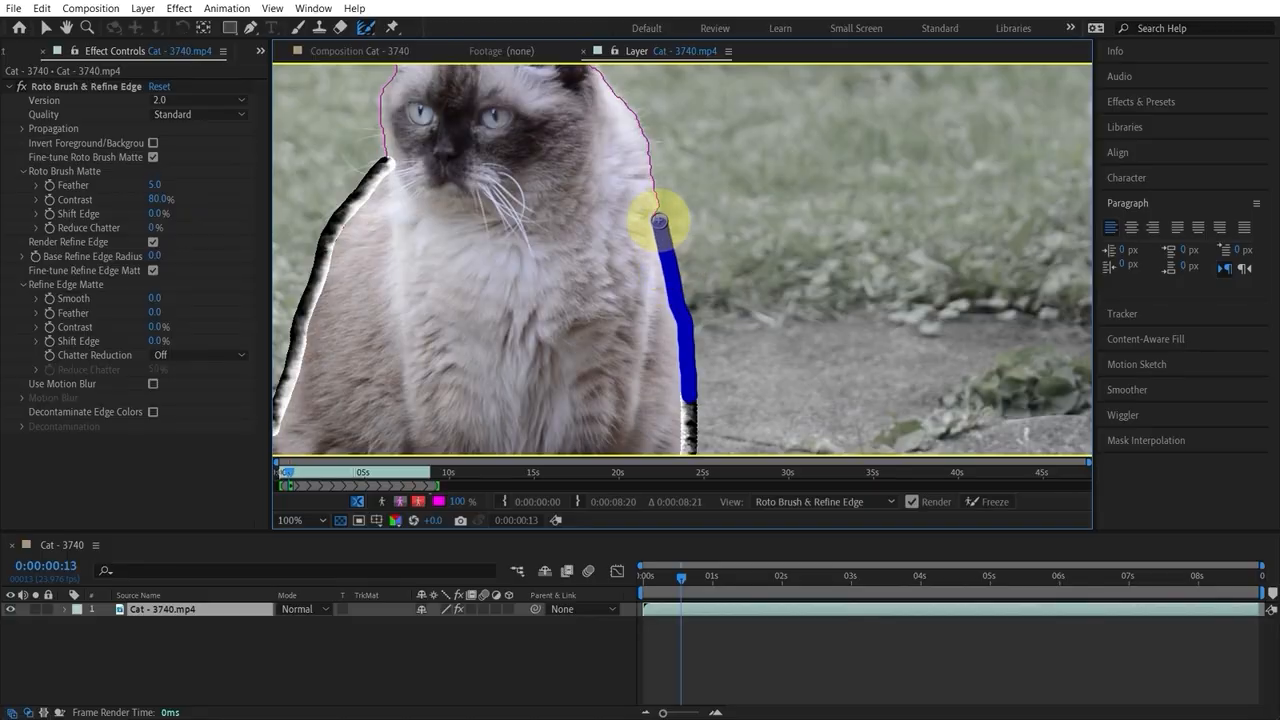
drag(656, 204, 638, 102)
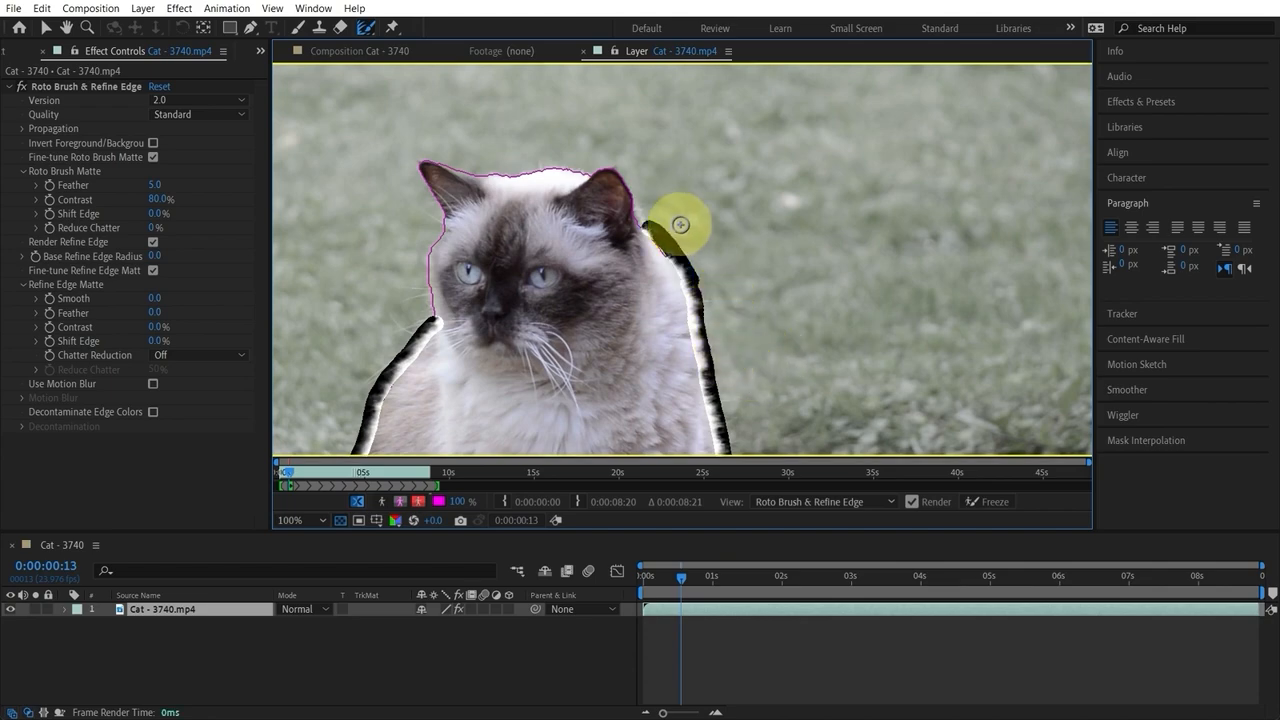
drag(663, 226, 673, 238)
scroll(660, 262, up, 3)
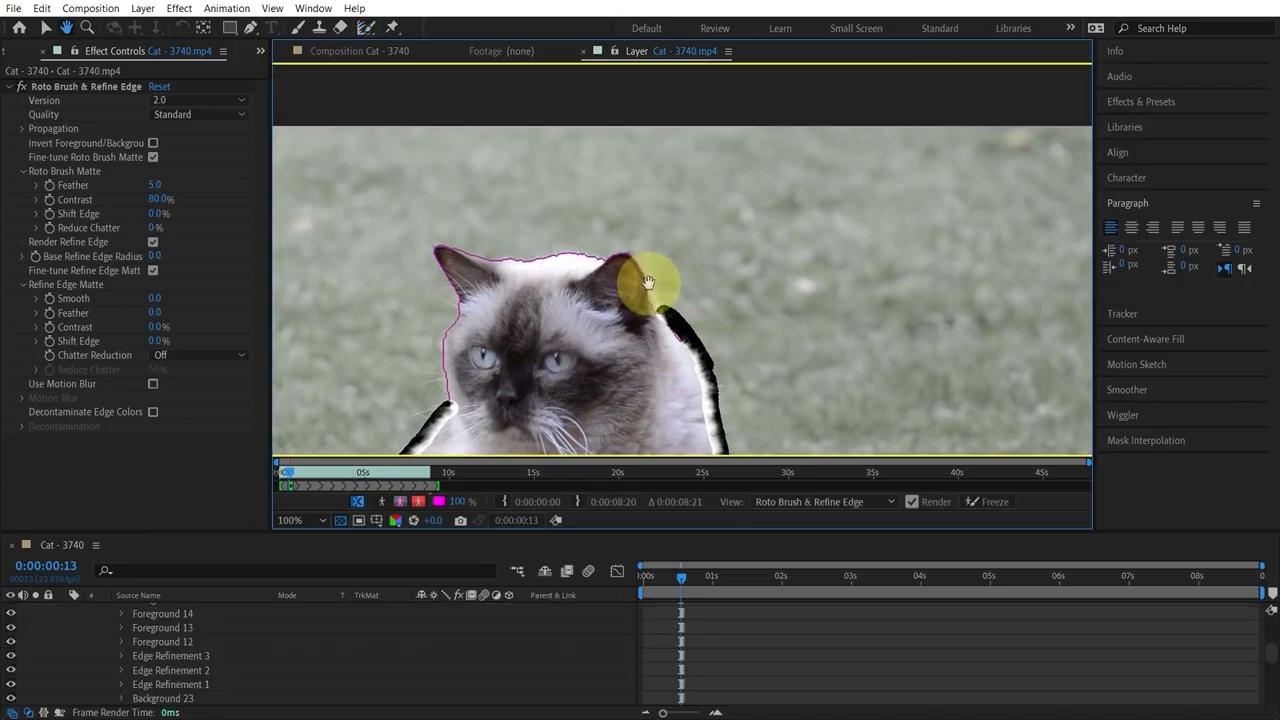
Paint Refine Edge strokes around the ears, over the top of the head and down the left-hand side of the face
drag(652, 305, 602, 188)
mouse_move(508, 234)
mouse_down()
mouse_move(737, 257)
mouse_move(538, 255)
mouse_move(412, 217)
mouse_up()
mouse_move(413, 262)
mouse_down()
mouse_move(449, 197)
mouse_move(489, 278)
mouse_up()
key(space)
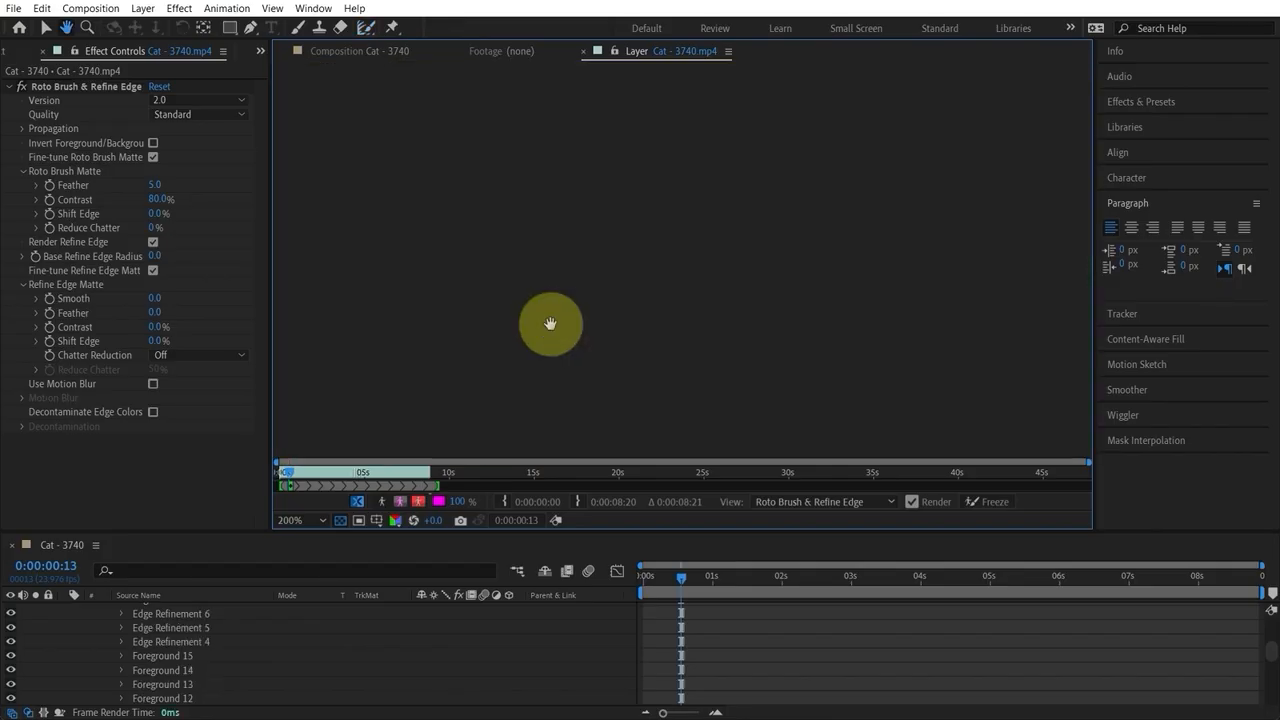
drag(681, 578, 667, 580)
key(ctrl+z)
drag(650, 450, 712, 388)
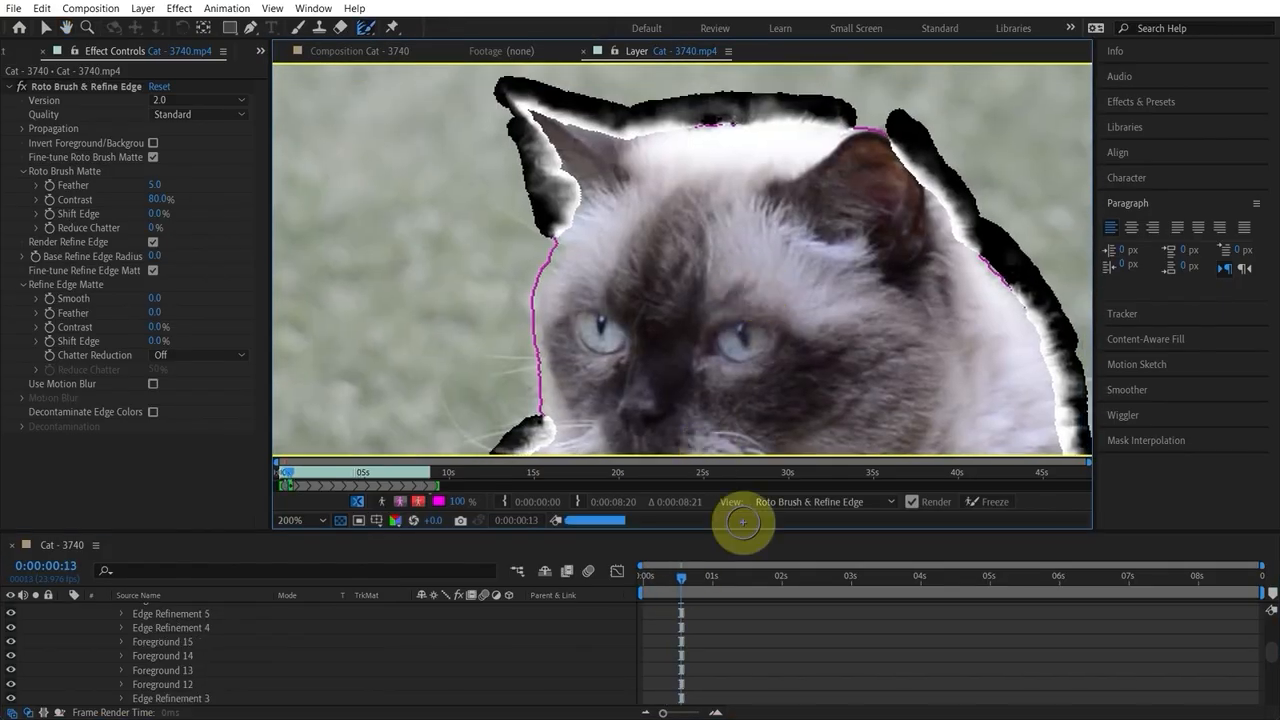
drag(543, 200, 517, 143)
mouse_move(600, 240)
mouse_down()
mouse_move(644, 233)
mouse_move(650, 335)
mouse_up()
scroll(686, 229, down, 3)
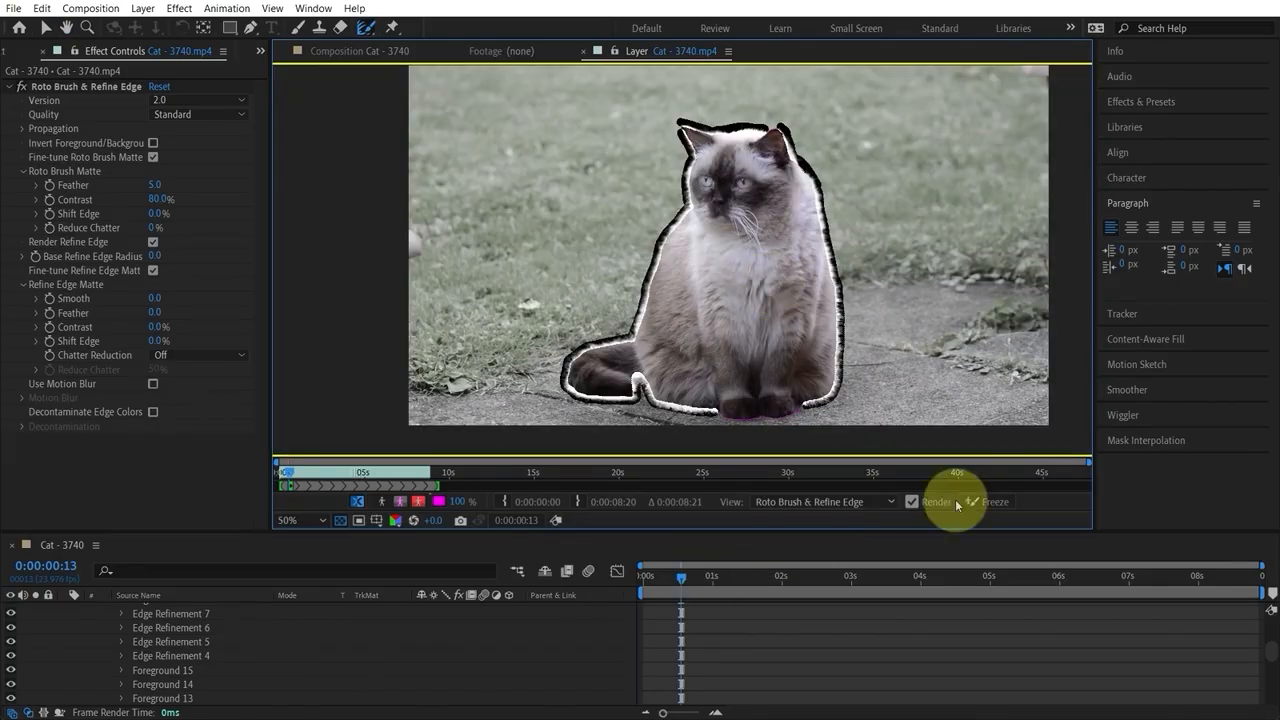
Compare the layer's None and Masks views with the Roto Brush & Refine Edge view, ending on Roto Brush & Refine Edge
click(825, 502)
click(812, 518)
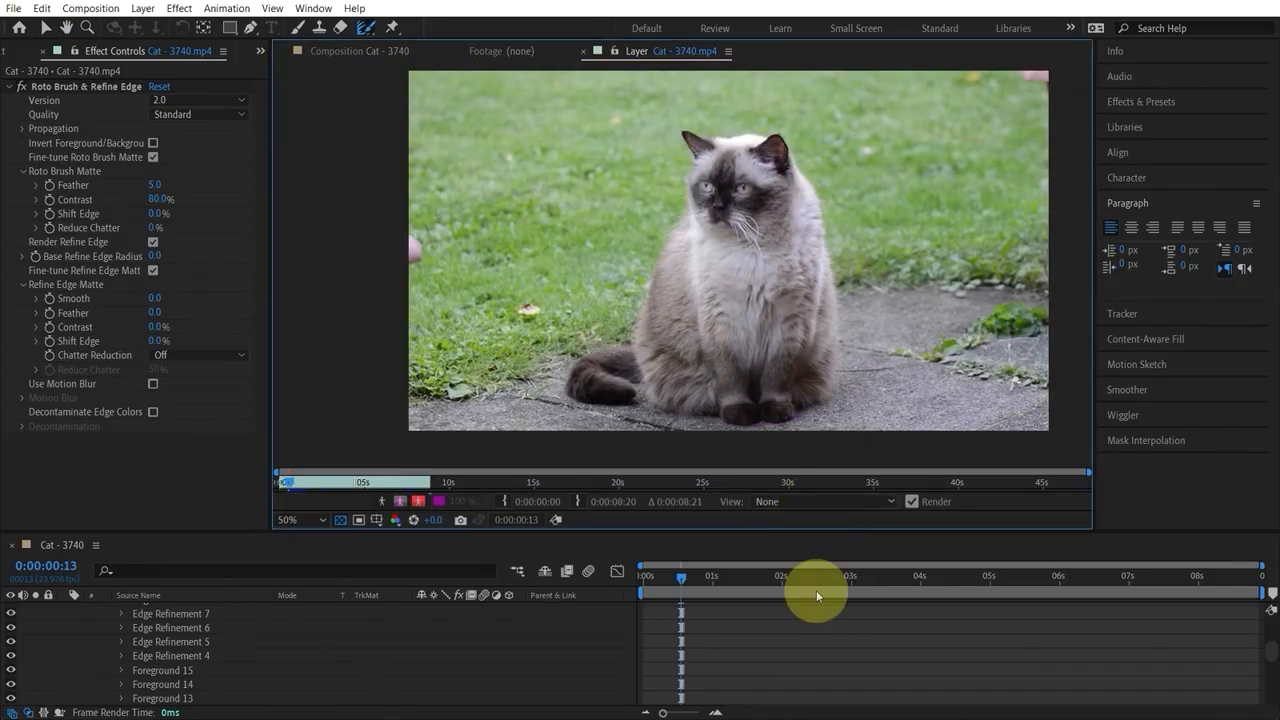
click(817, 503)
click(805, 593)
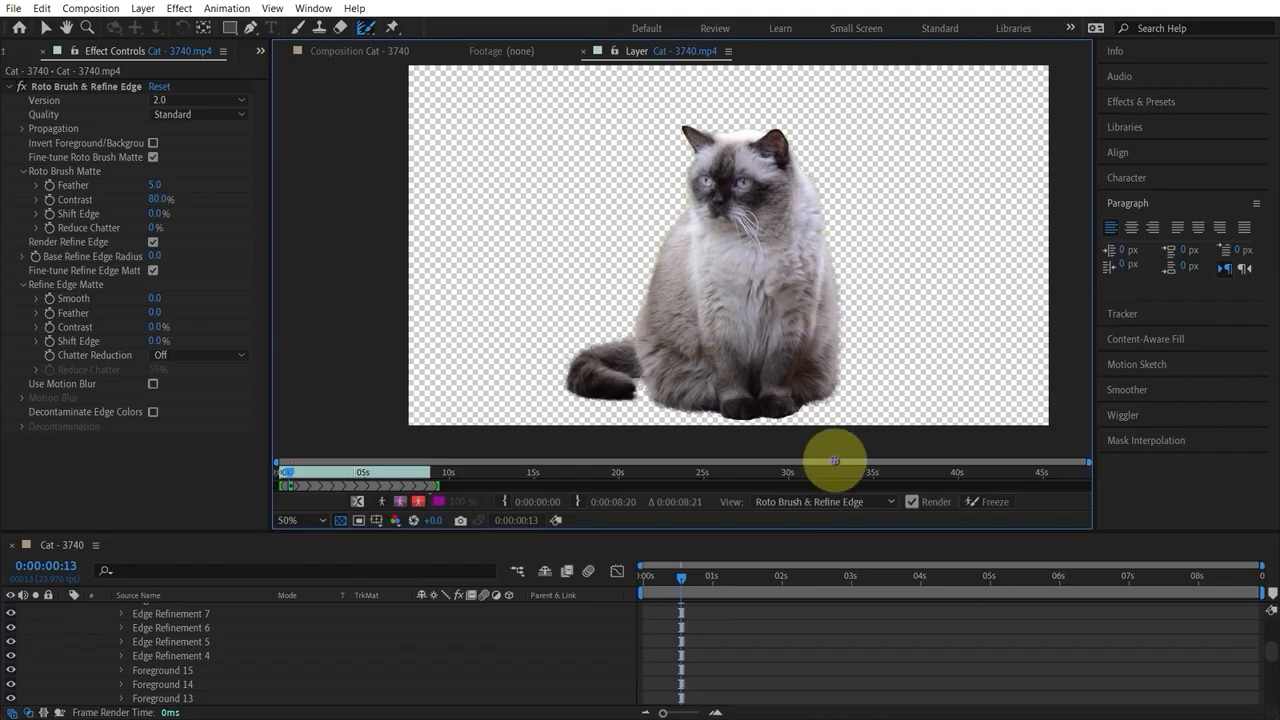
click(814, 502)
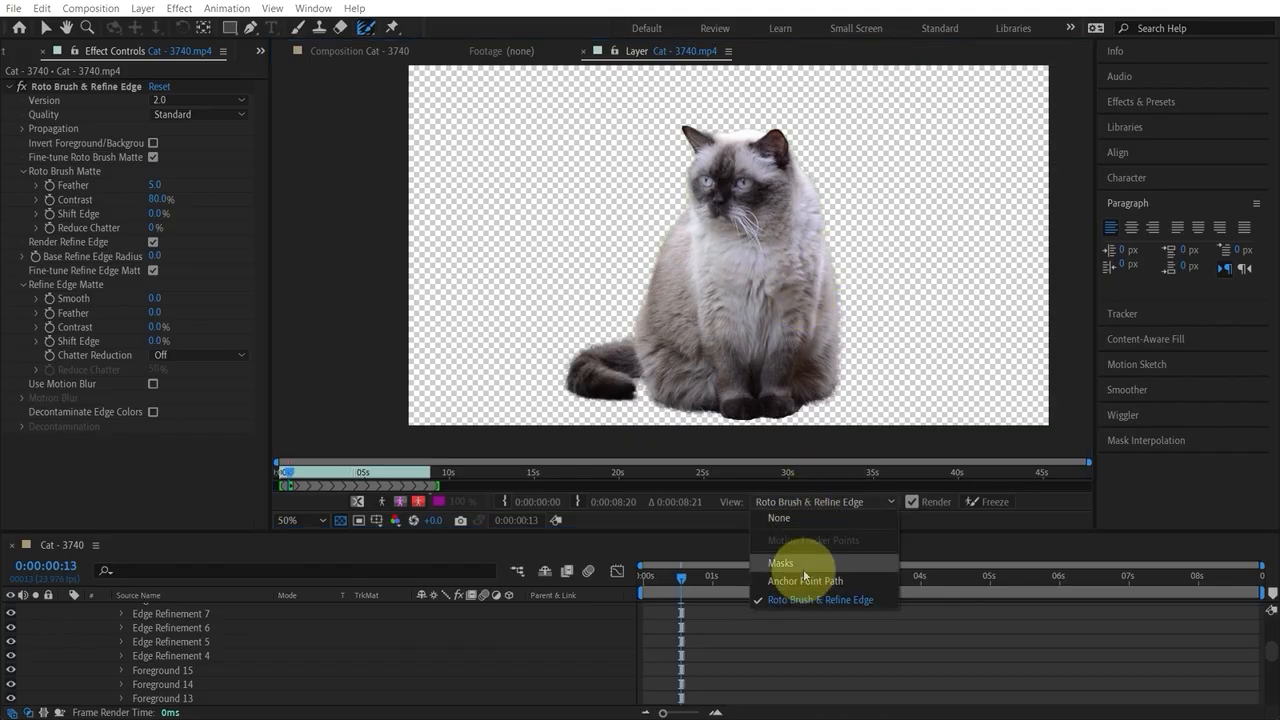
click(804, 566)
click(820, 504)
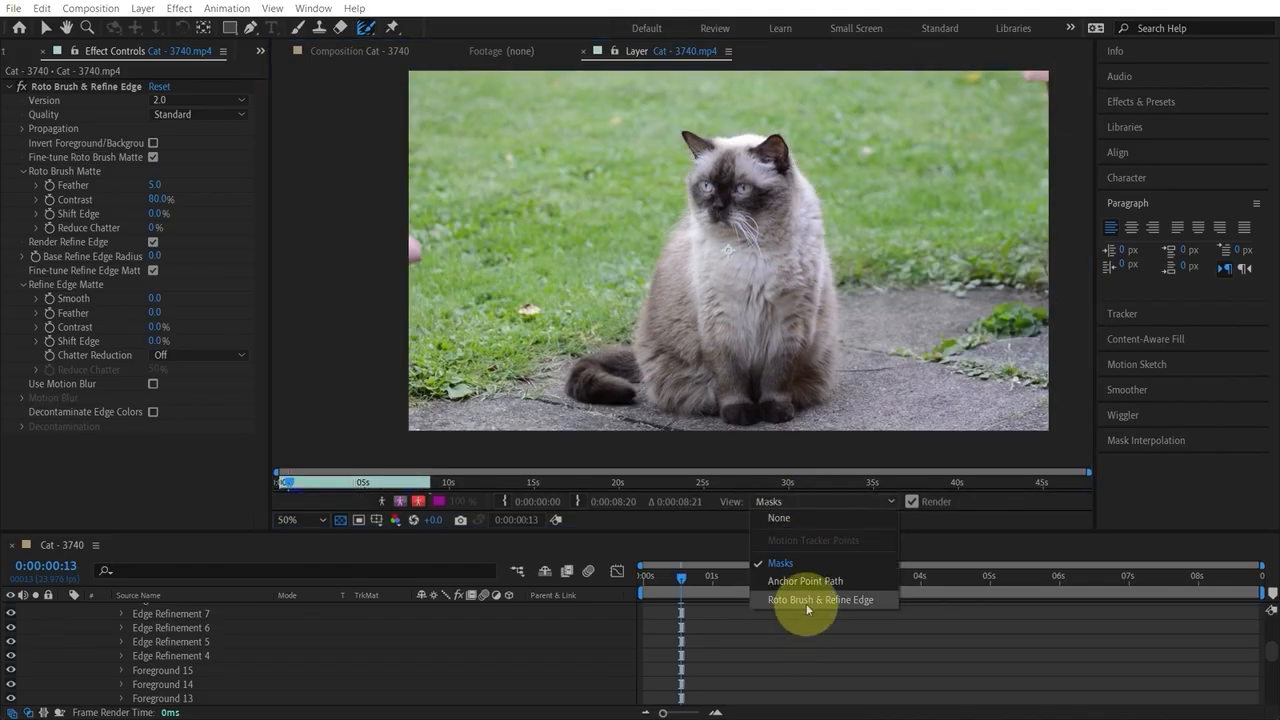
click(806, 603)
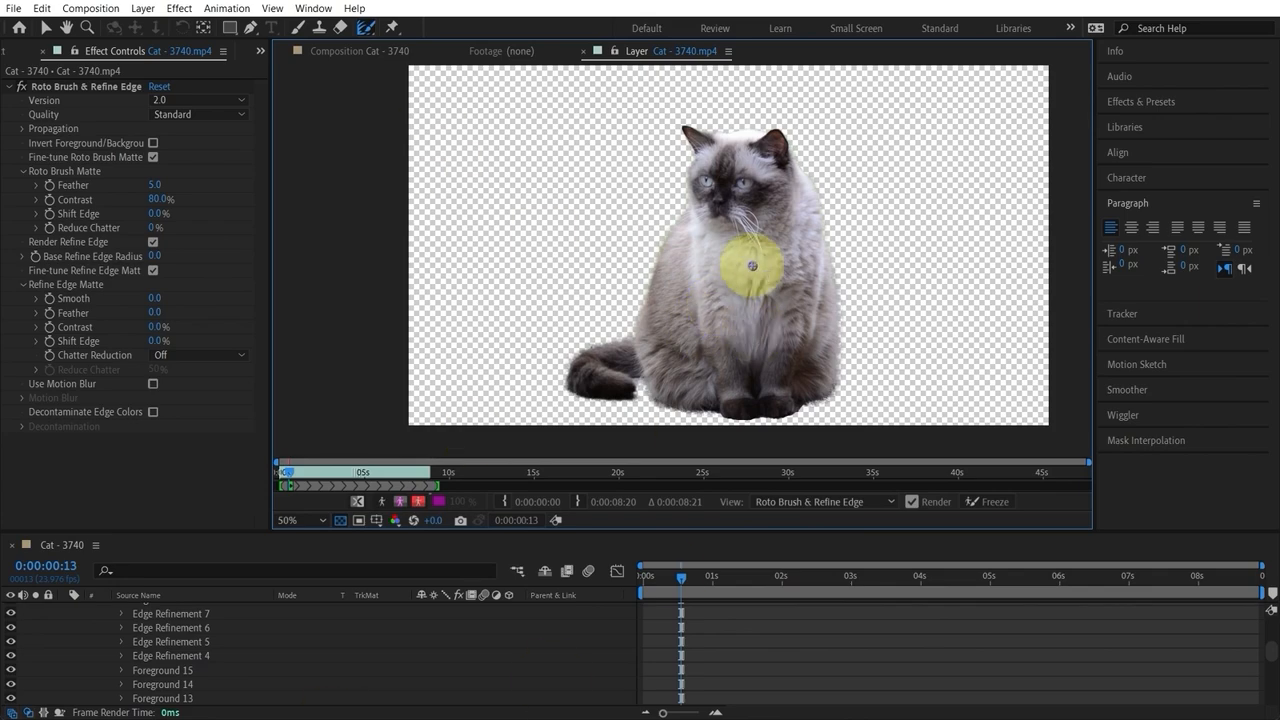
Examine the edges of the cat cutout up close, around the ears, face, back, body and paws
scroll(752, 265, up, 1)
drag(648, 362, 736, 208)
drag(985, 120, 650, 262)
scroll(697, 227, up, 1)
drag(680, 149, 899, 332)
drag(926, 393, 977, 220)
drag(652, 378, 772, 151)
drag(533, 418, 636, 192)
scroll(645, 351, down, 1)
drag(815, 287, 657, 427)
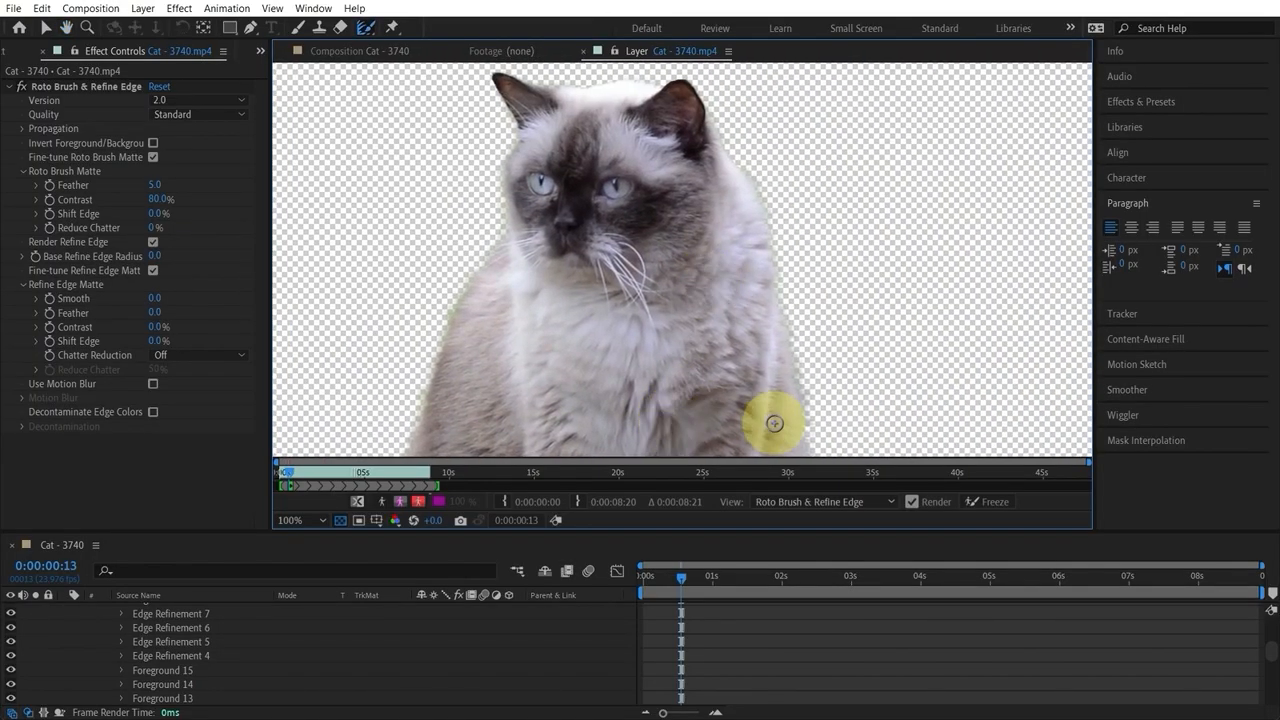
scroll(742, 231, up, 1)
scroll(794, 224, down, 1)
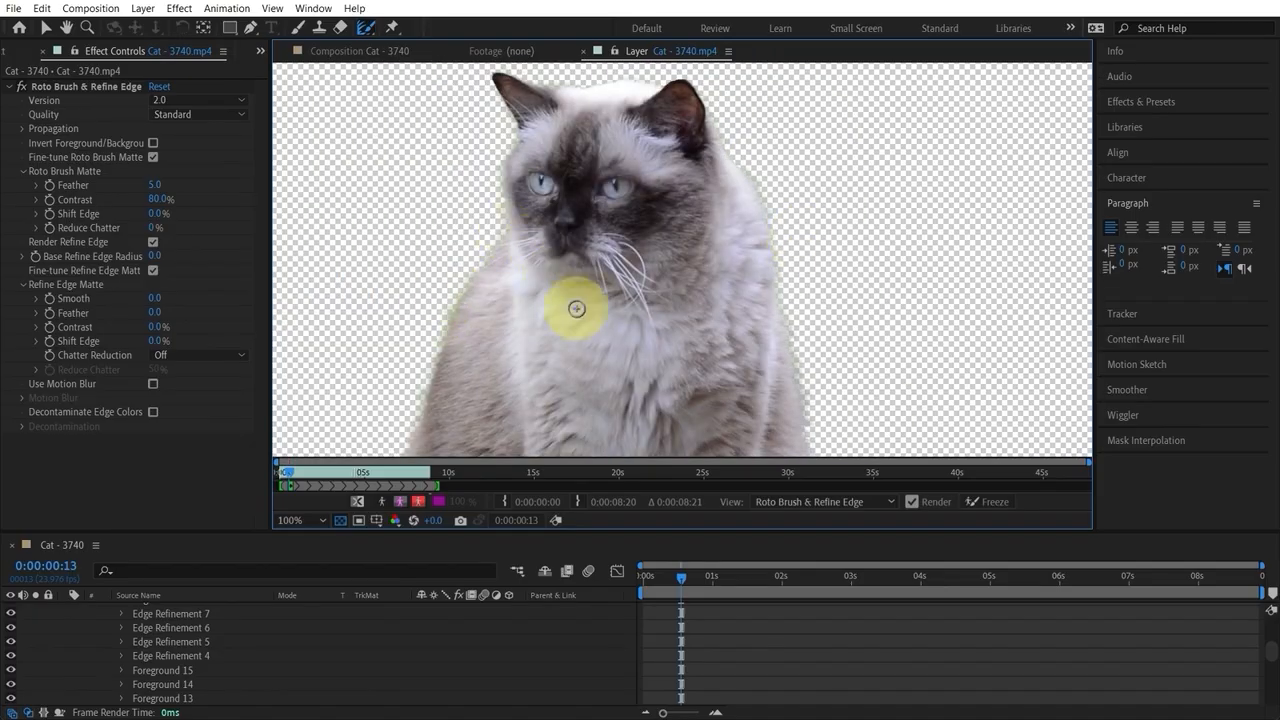
With the Roto Brush tool, paint a corrective stroke along the edge on the left-hand side of the cat's face
click(363, 29)
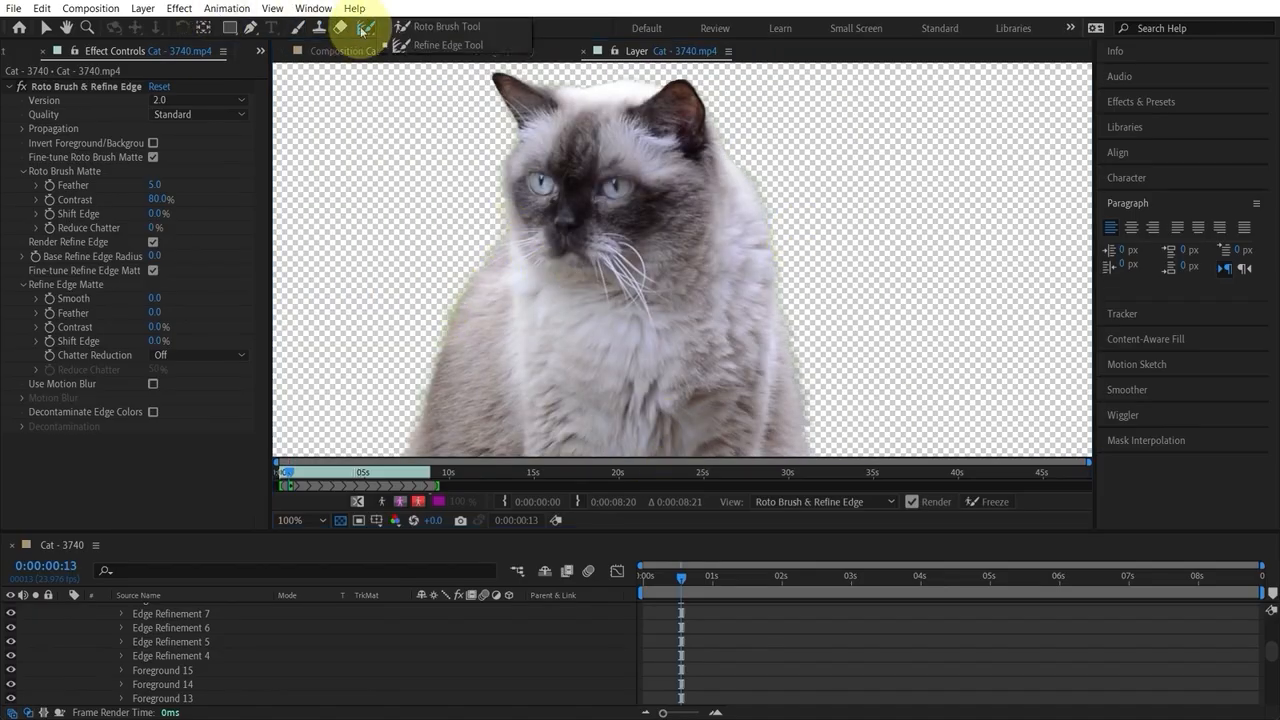
click(440, 44)
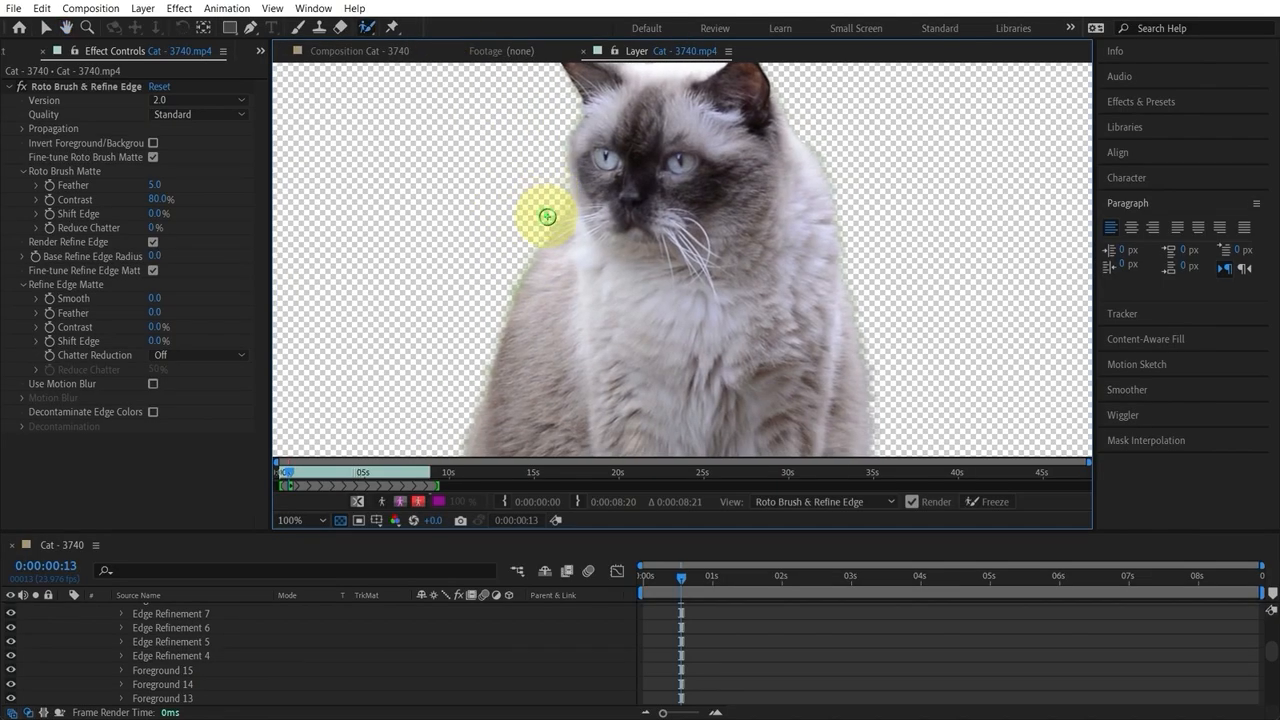
scroll(549, 231, up, 1)
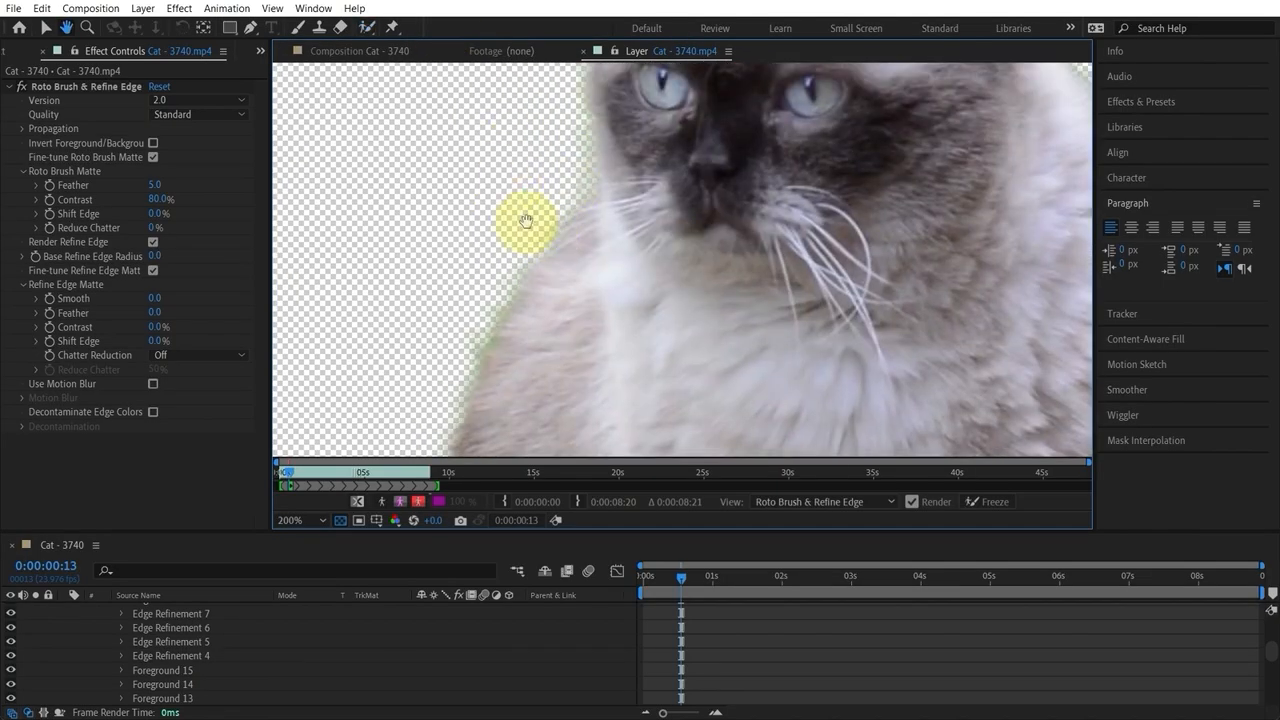
drag(526, 220, 529, 257)
scroll(543, 306, up, 1)
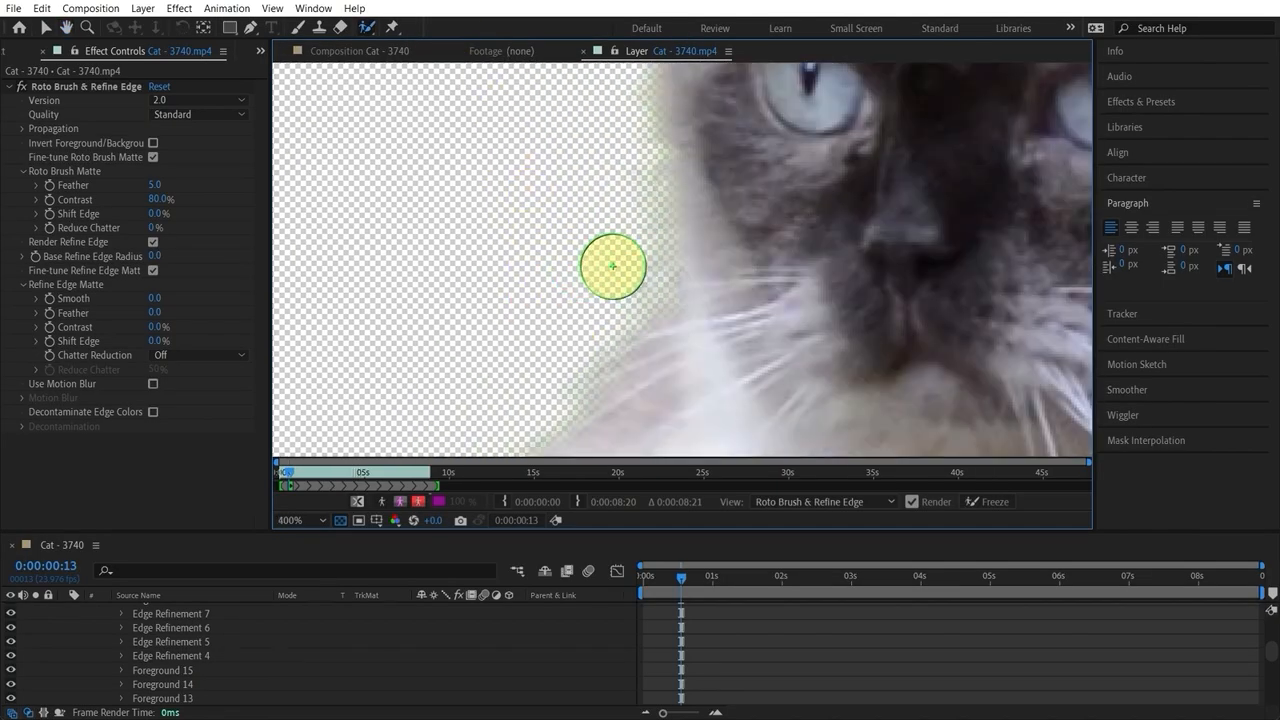
scroll(540, 282, down, 1)
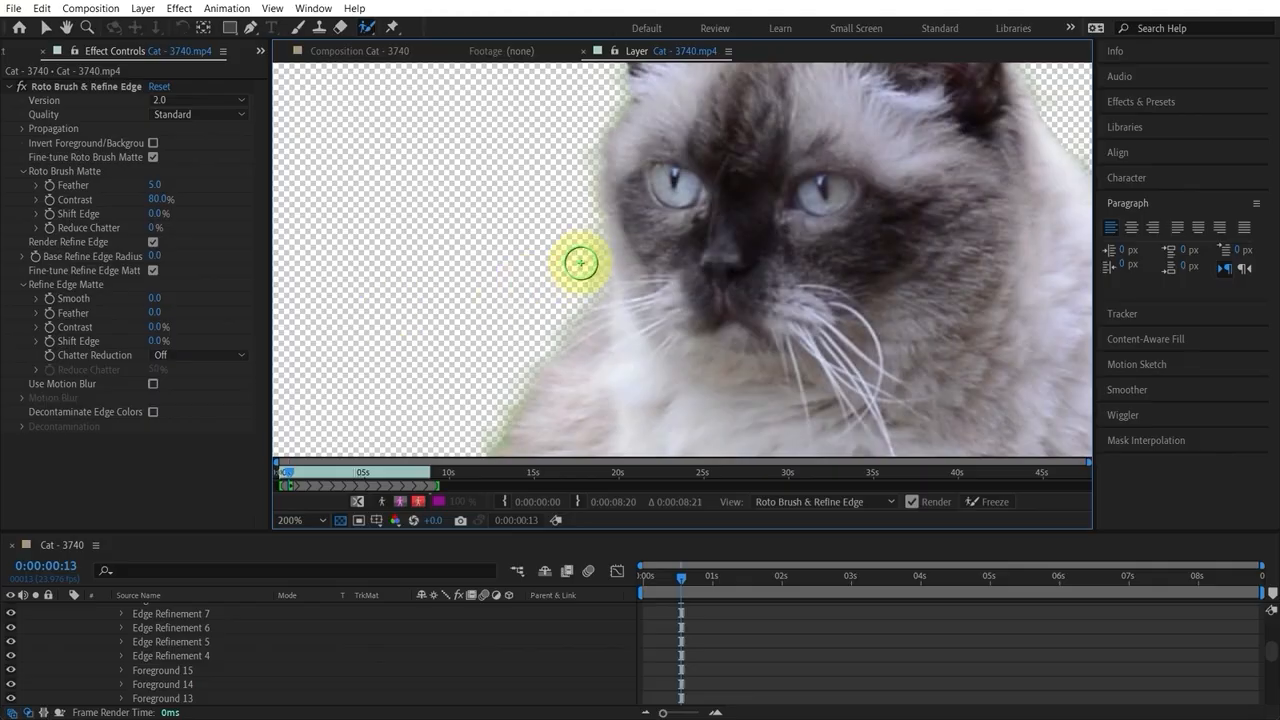
drag(573, 233, 573, 234)
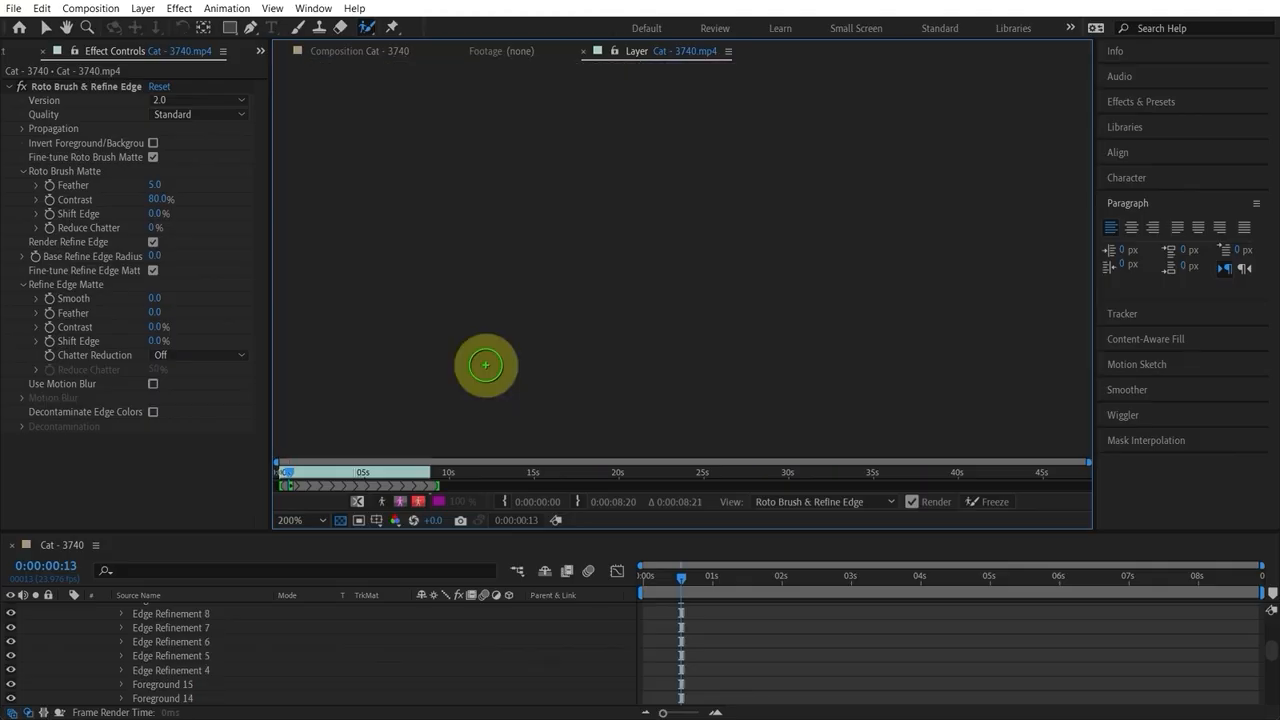
scroll(596, 350, down, 1)
scroll(600, 350, up, 1)
scroll(576, 348, down, 1)
scroll(572, 294, up, 1)
drag(572, 294, 572, 294)
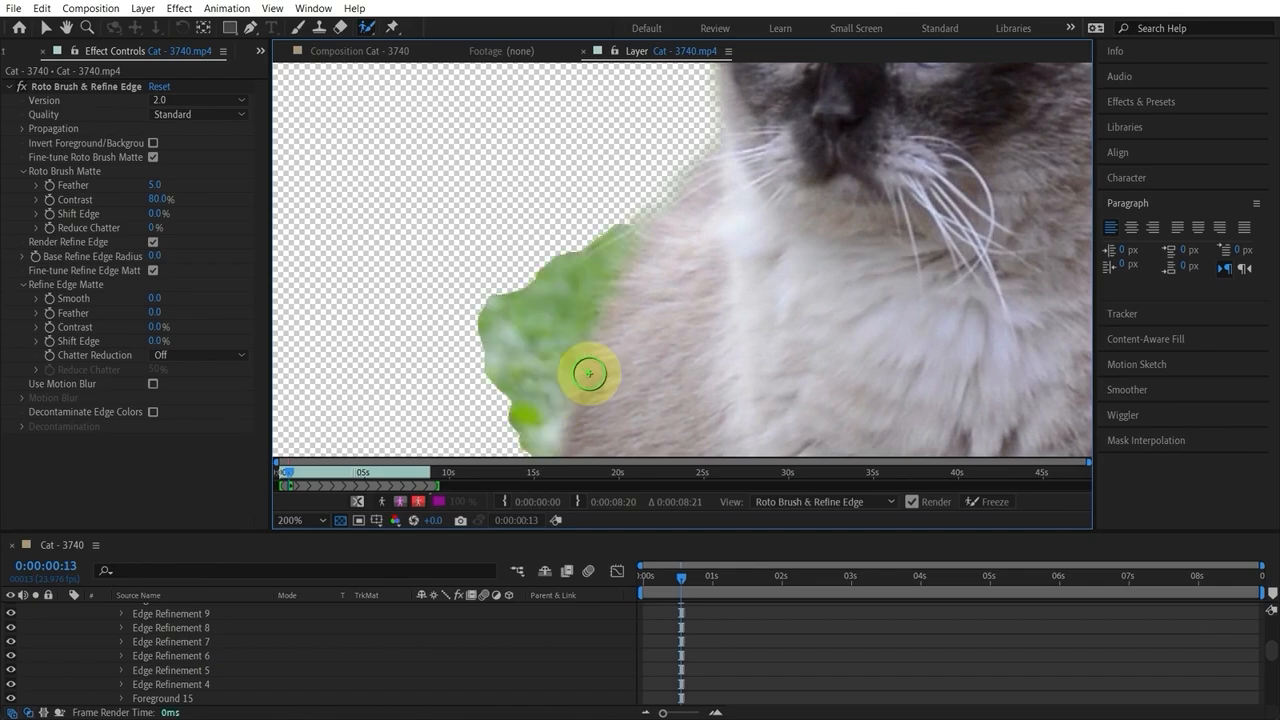
key(ctrl+z)
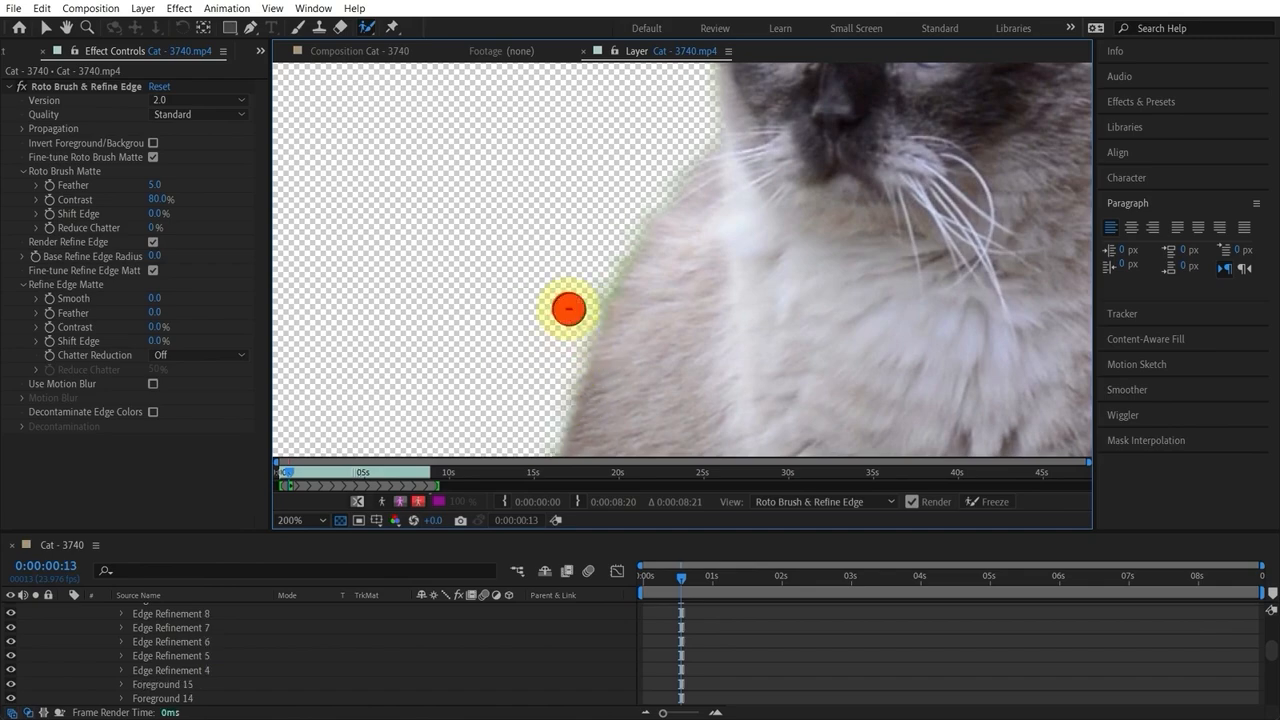
Subtract the green fringe outside the cat's left-hand shoulder with a Roto Brush background stroke
drag(576, 252, 578, 258)
scroll(598, 397, down, 3)
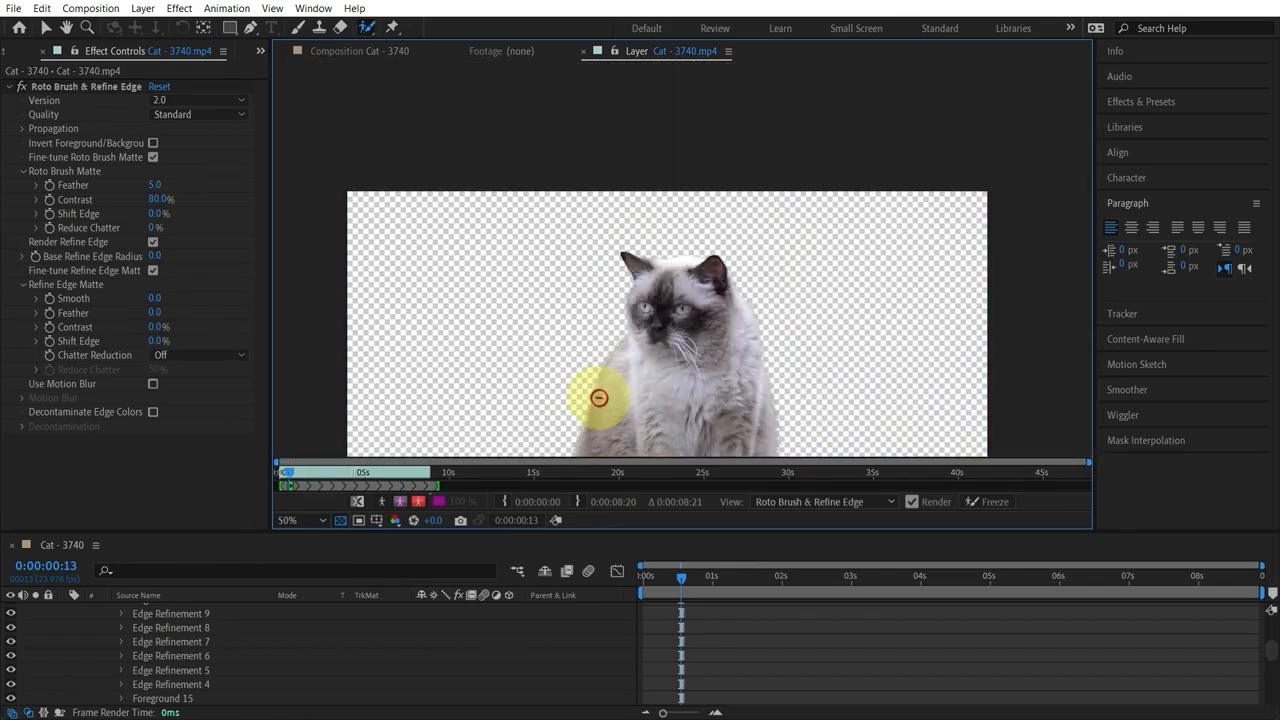
scroll(602, 390, up, 2)
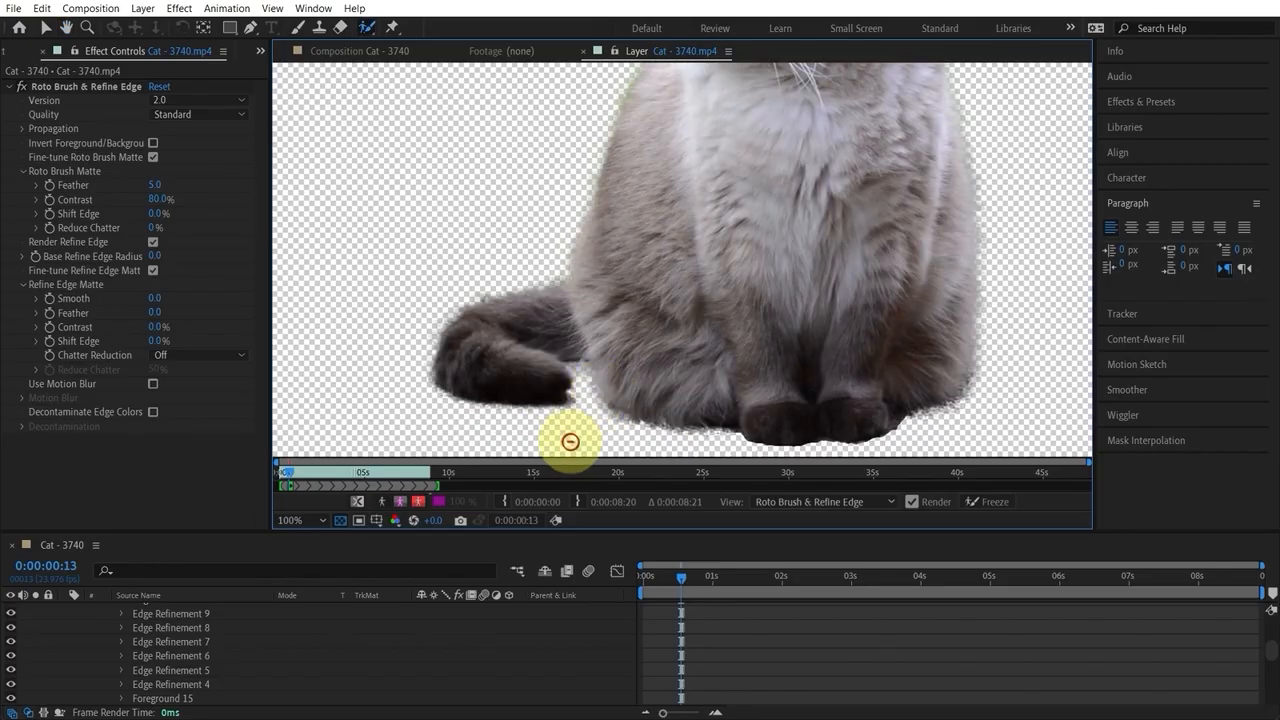
scroll(949, 451, down, 2)
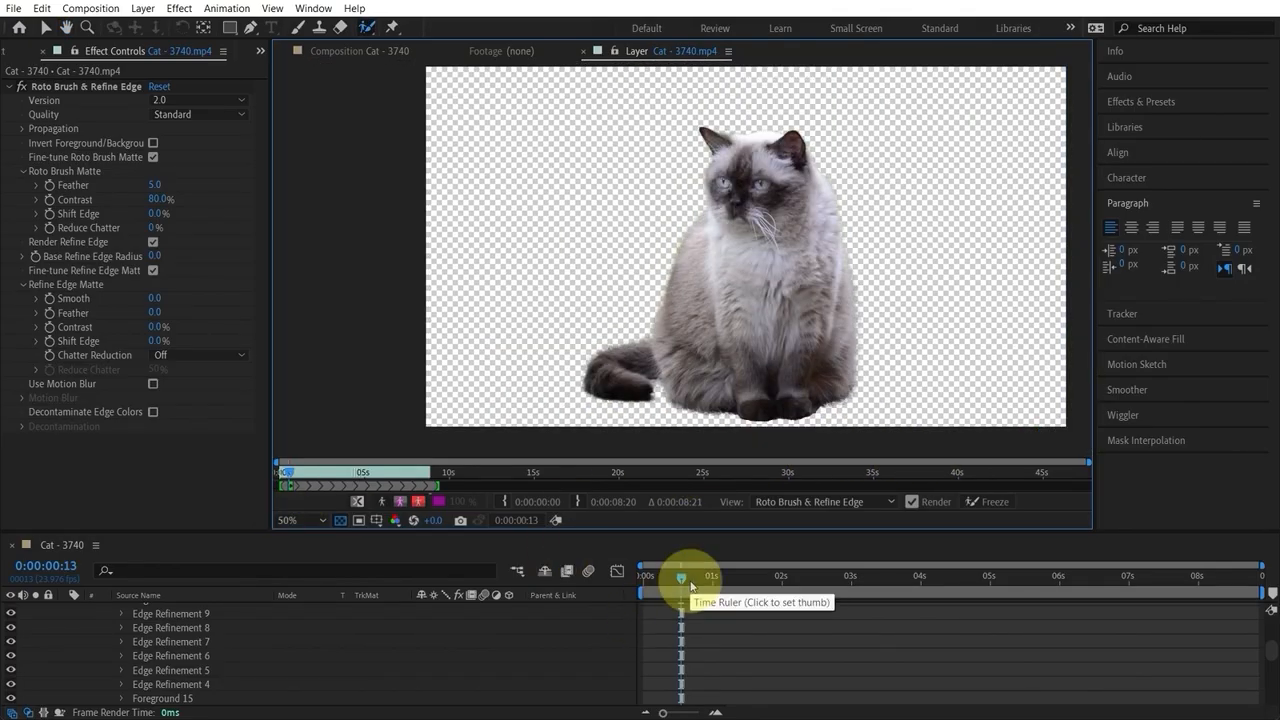
Advance the clip frame by frame to 0:00:02:17 to propagate the Roto Brush and Refine Edge selection while checking the cutout
key(Page_Down)
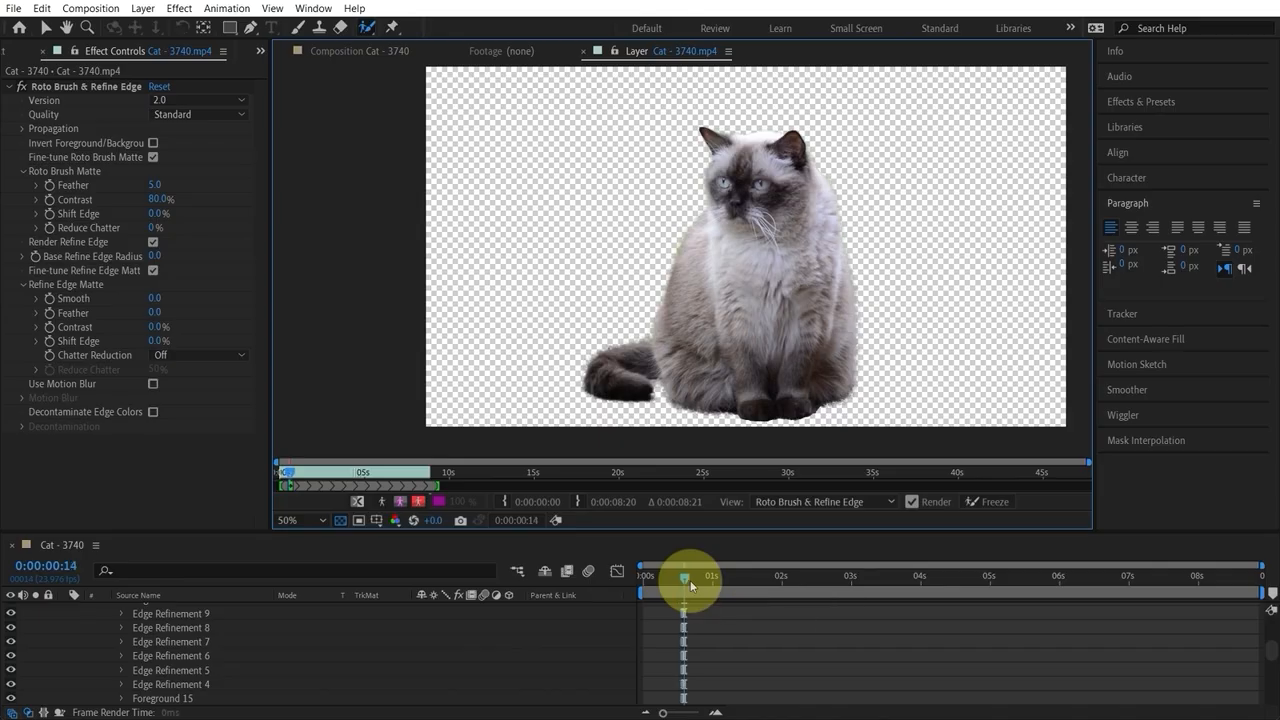
key(Page_Down)
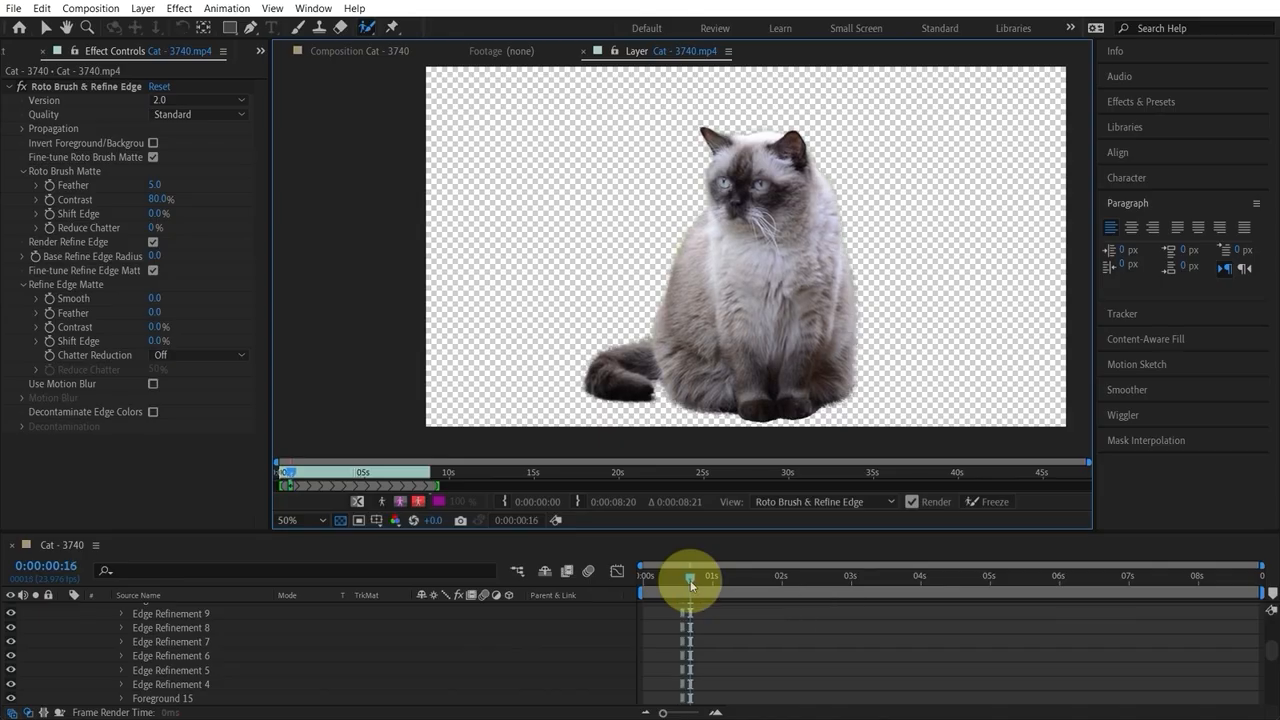
key(Page_Down)
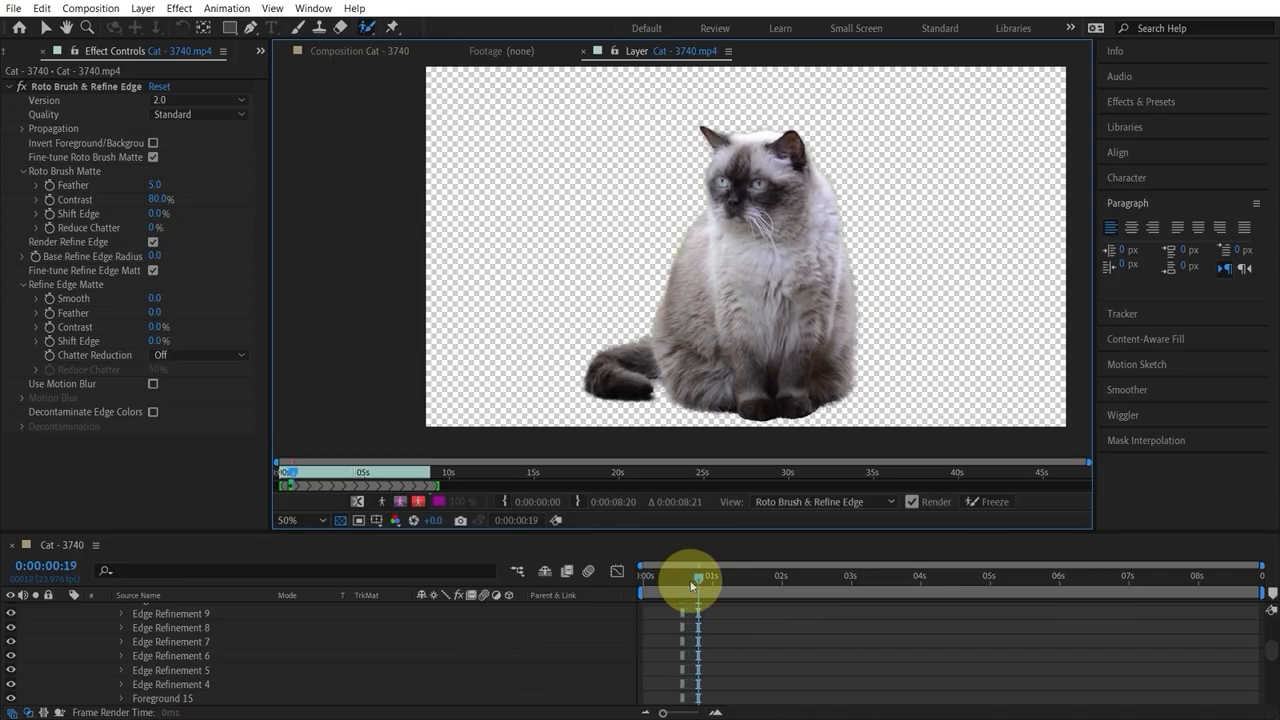
key(Page_Down)
key(Page_Down)
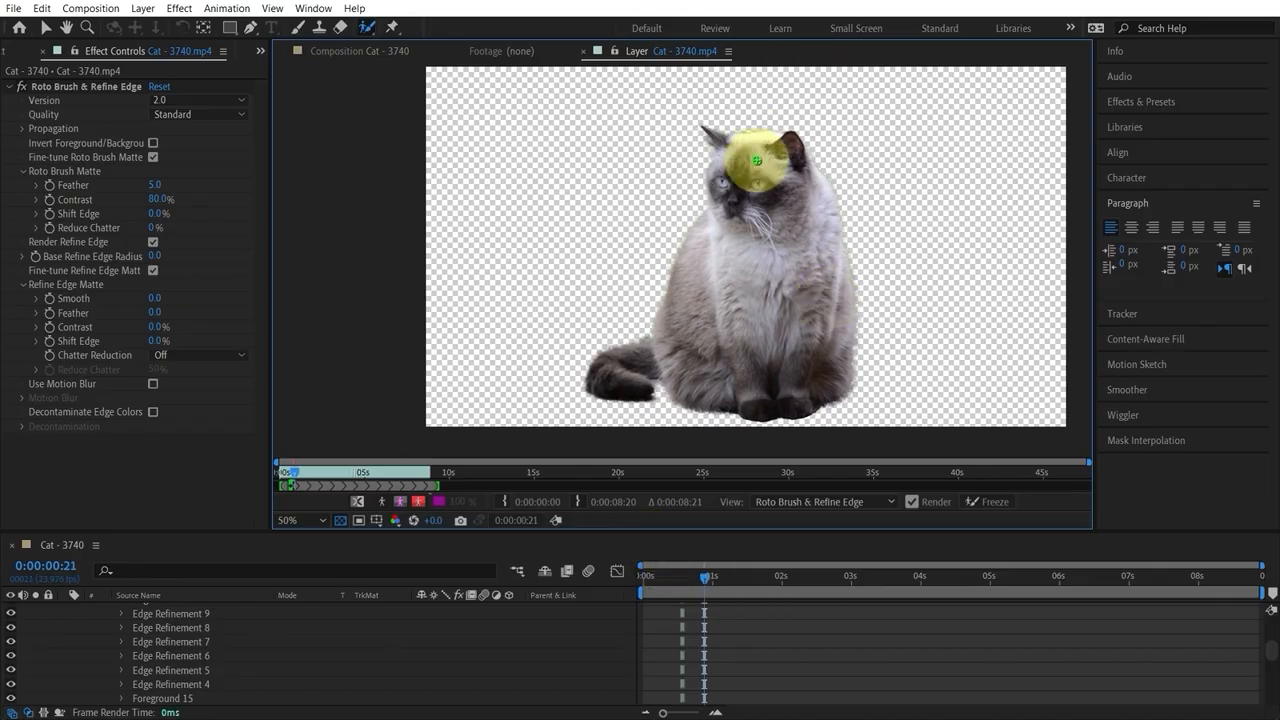
drag(810, 180, 768, 171)
key(Page_Down)
key(Page_Down)
key(Page_Down)
key(Page_Down)
key(Page_Down)
key(Page_Down)
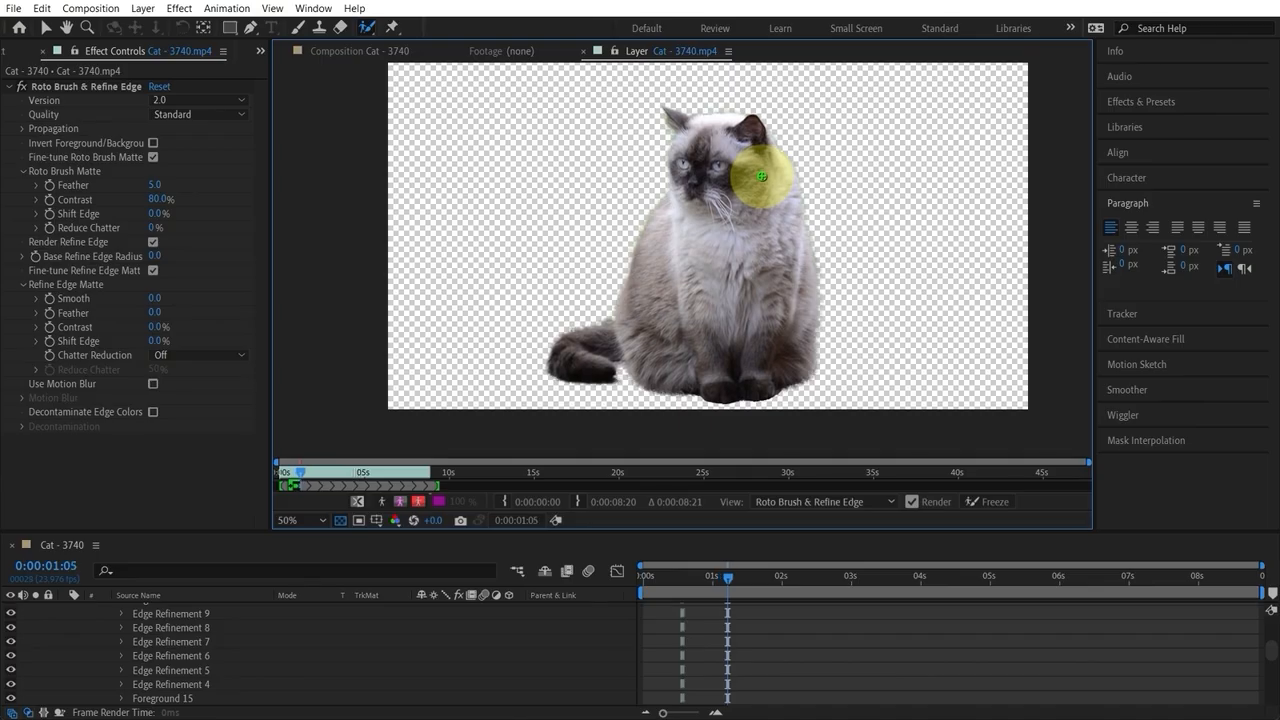
key(Page_Down)
key(Page_Down)
key(Page_Down)
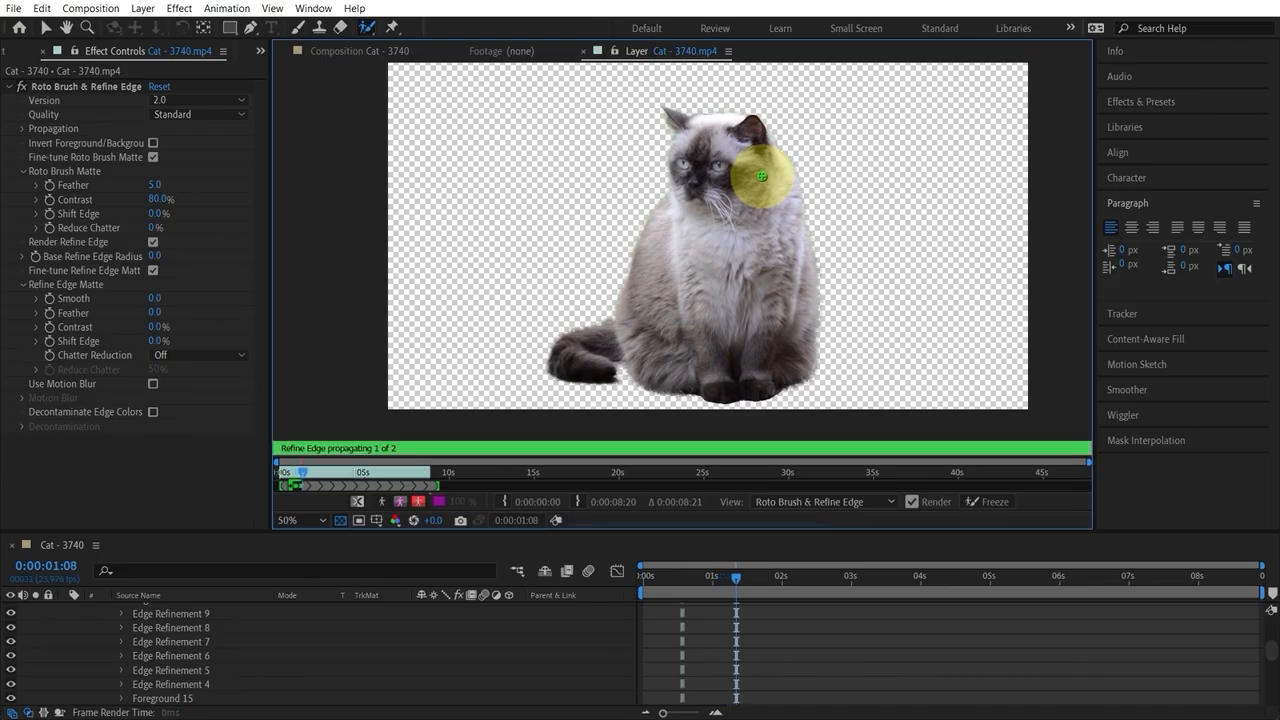
key(Page_Down)
key(Page_Down)
key(Page_Down)
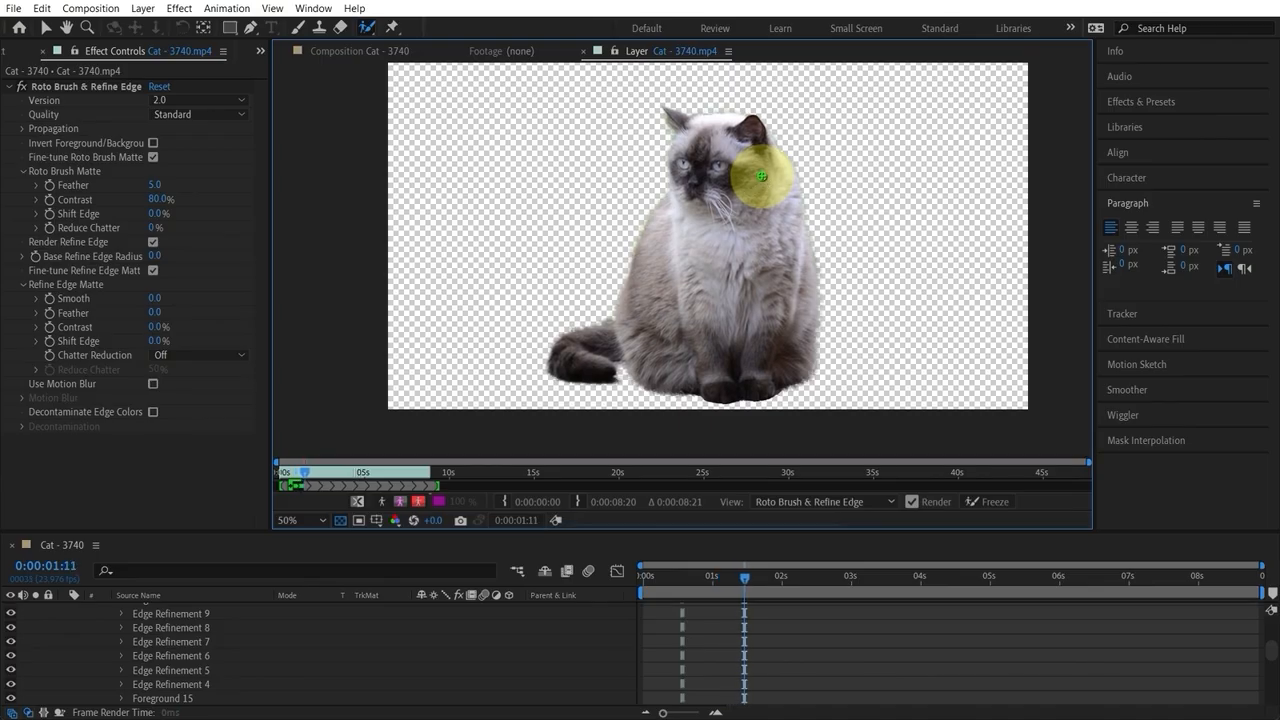
key(Page_Down)
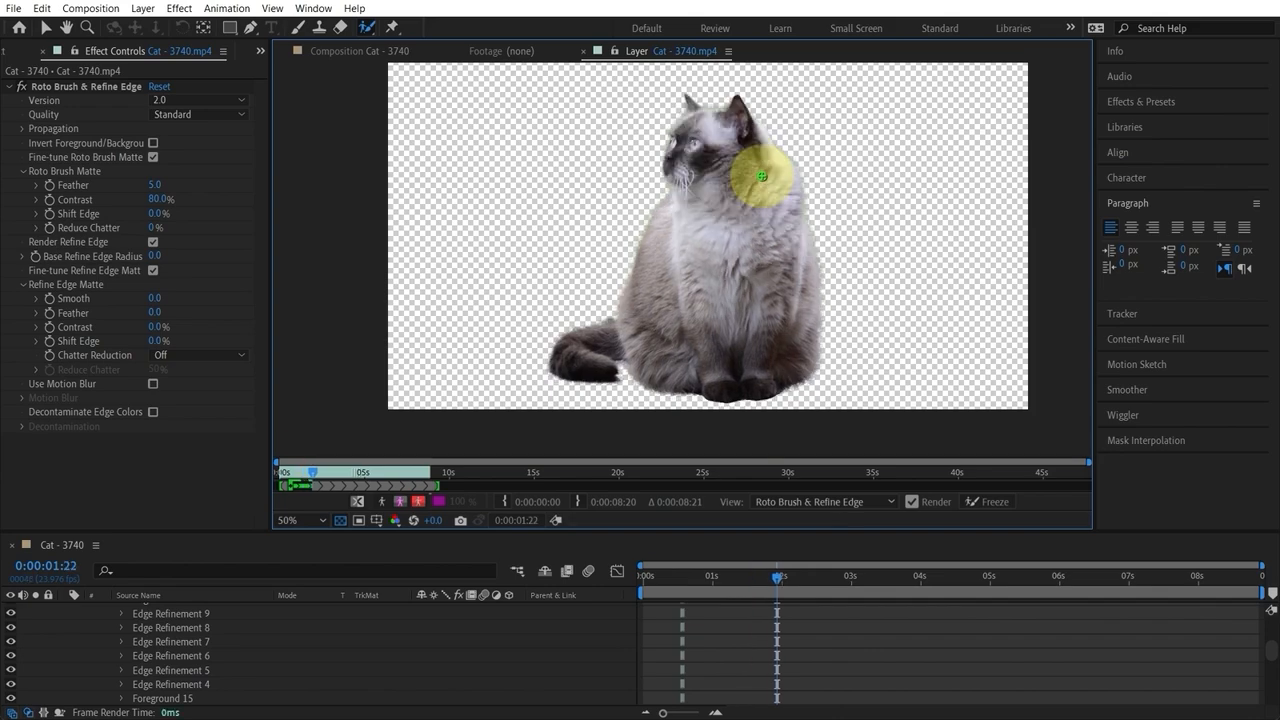
key(Page_Down)
key(Page_Down)
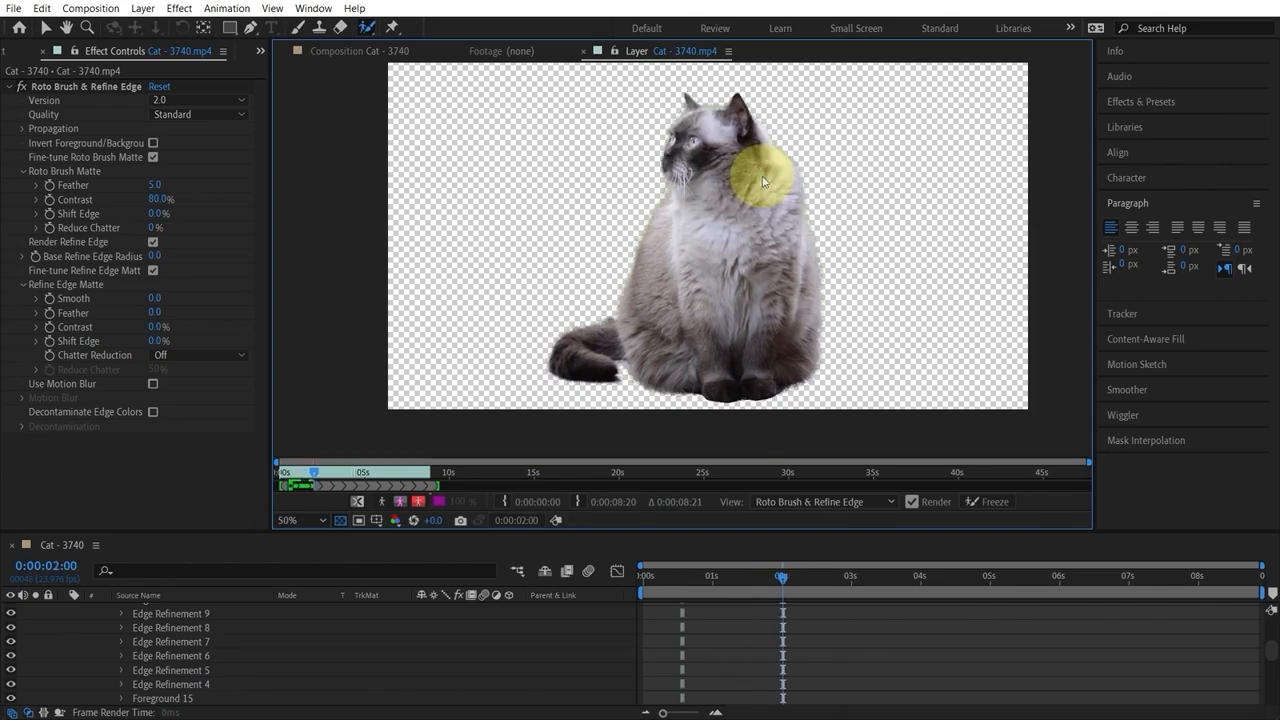
key(Page_Down)
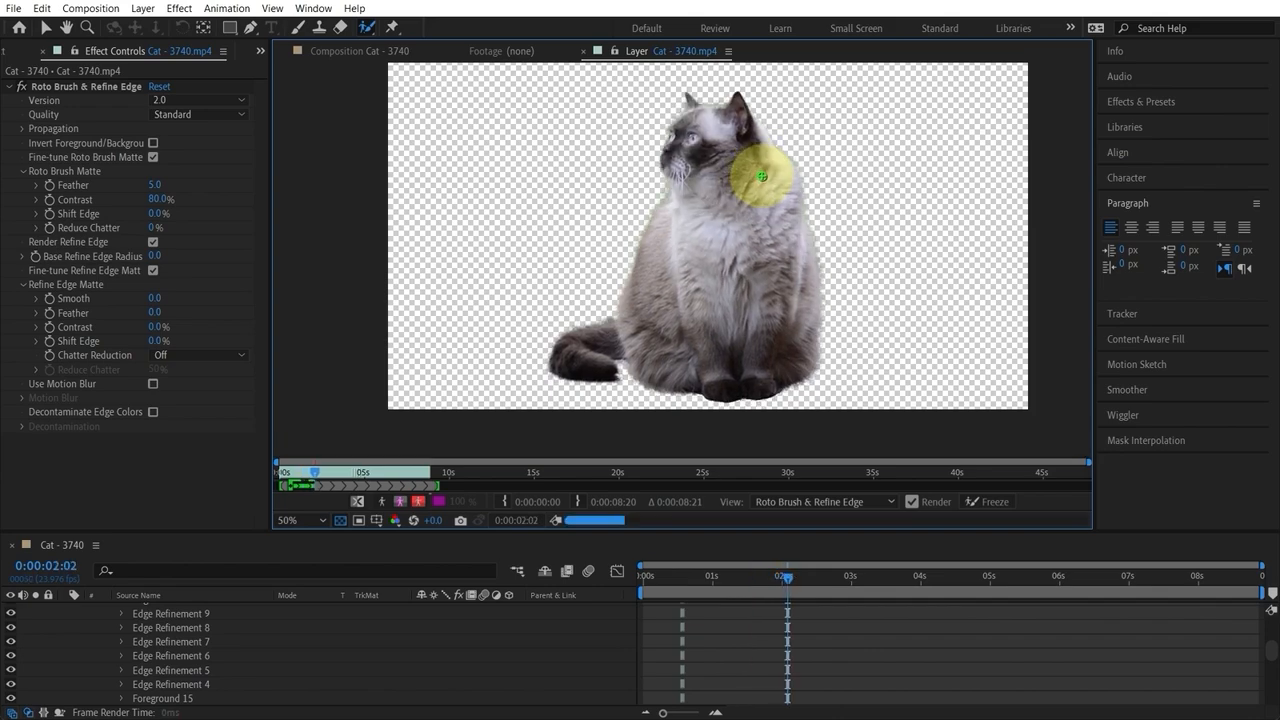
key(Page_Down)
key(Page_Down)
key(Page_Down)
key(Page_Down)
key(Page_Down)
key(Page_Down)
key(Page_Down)
key(Page_Down)
key(Page_Down)
key(Page_Down)
key(Page_Down)
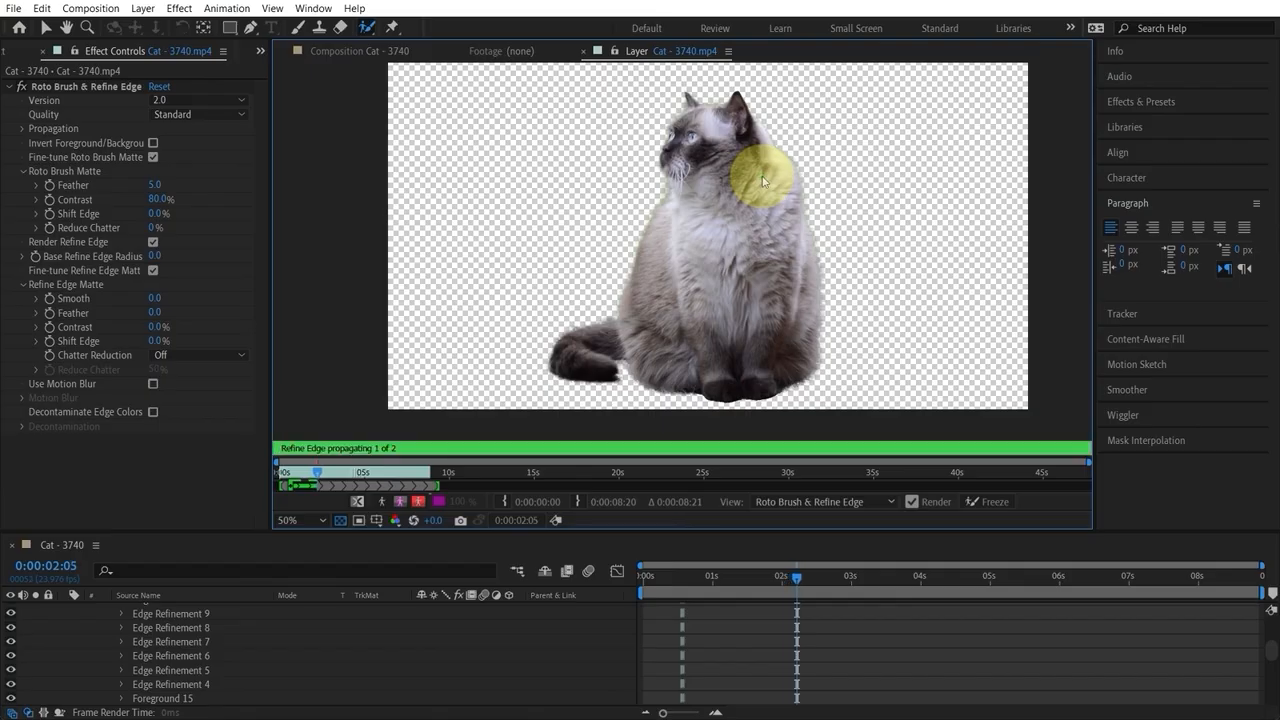
key(Page_Down)
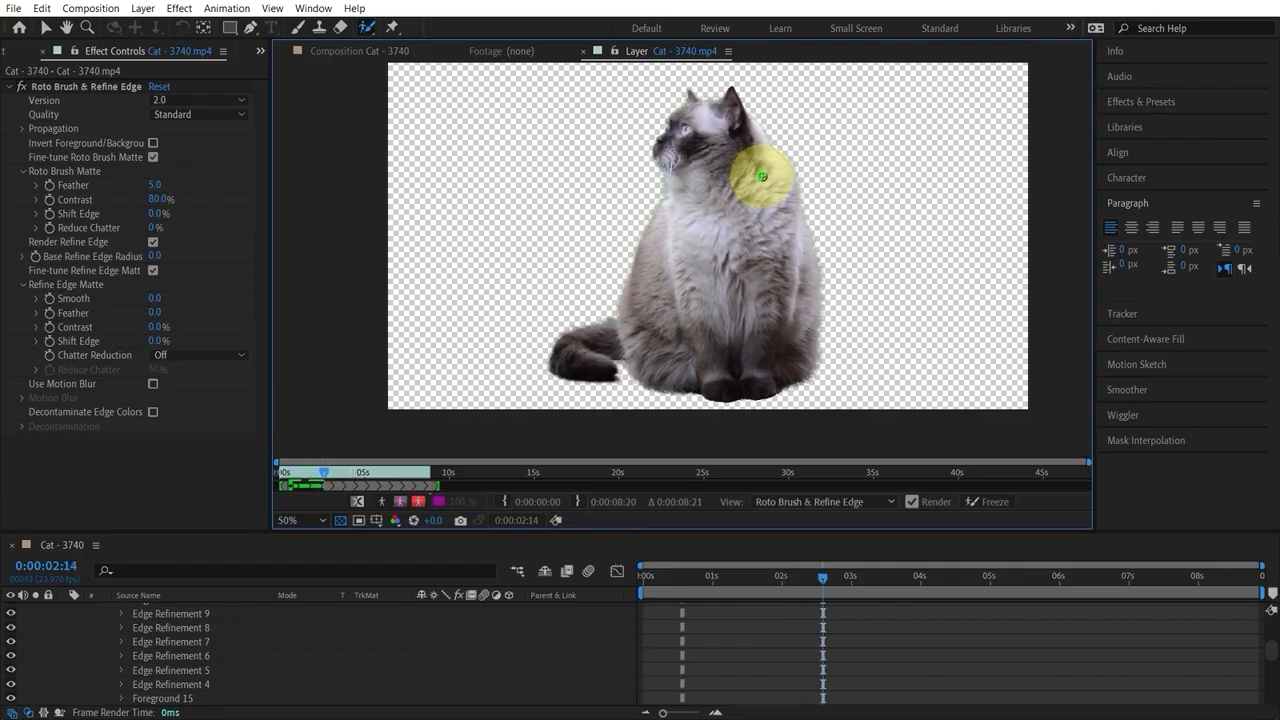
key(Page_Down)
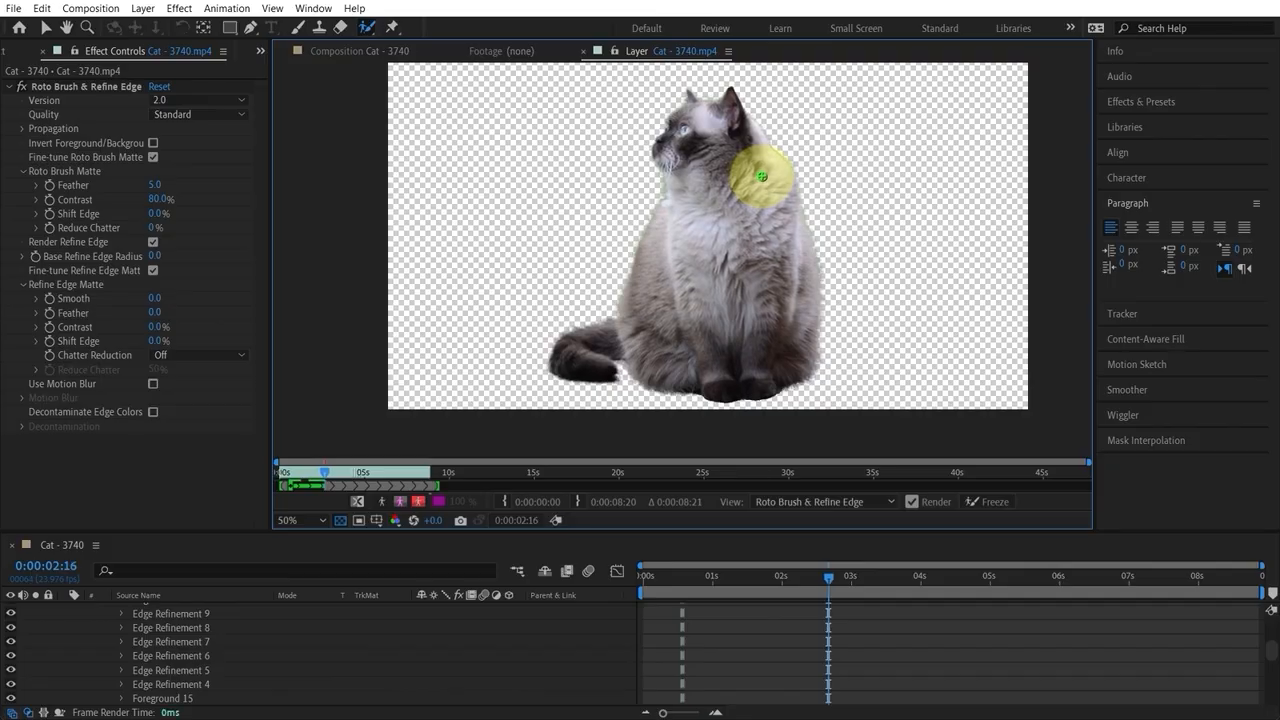
key(Page_Down)
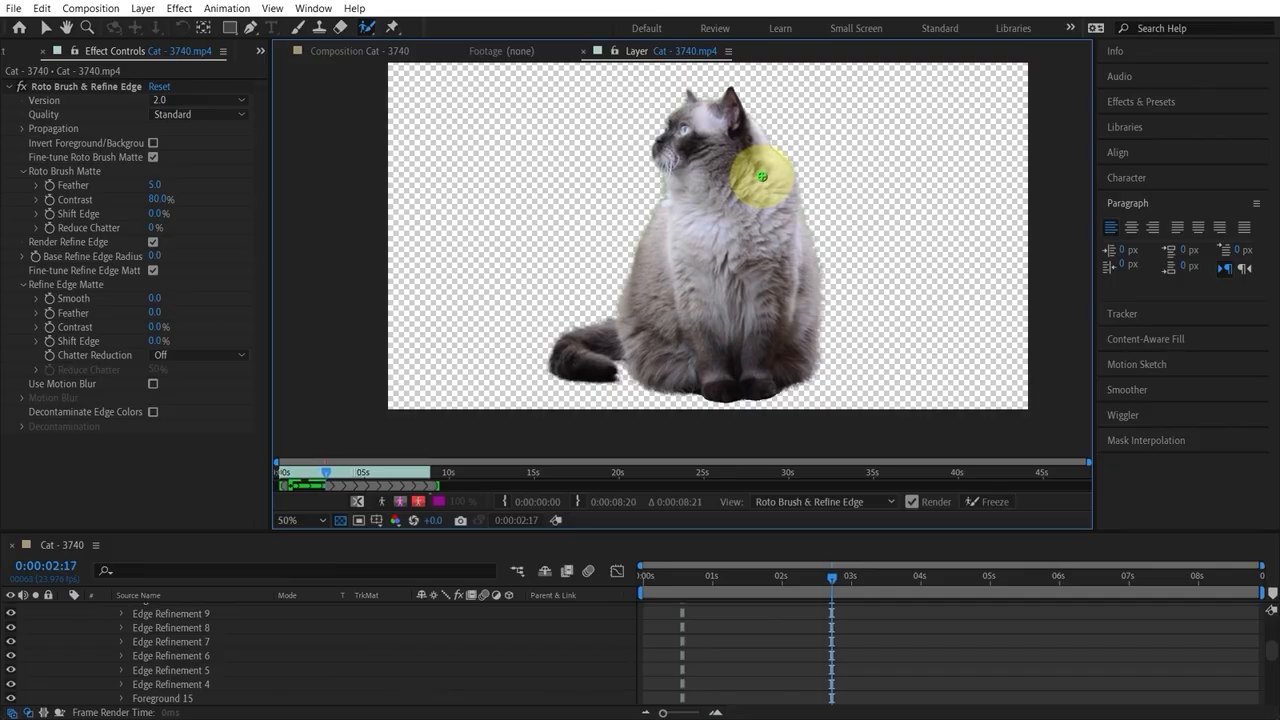
Step back to 0:00:02:15 and forward again to 0:00:02:17 to compare the cat's edges between frames
key(Page_Up)
key(Page_Up)
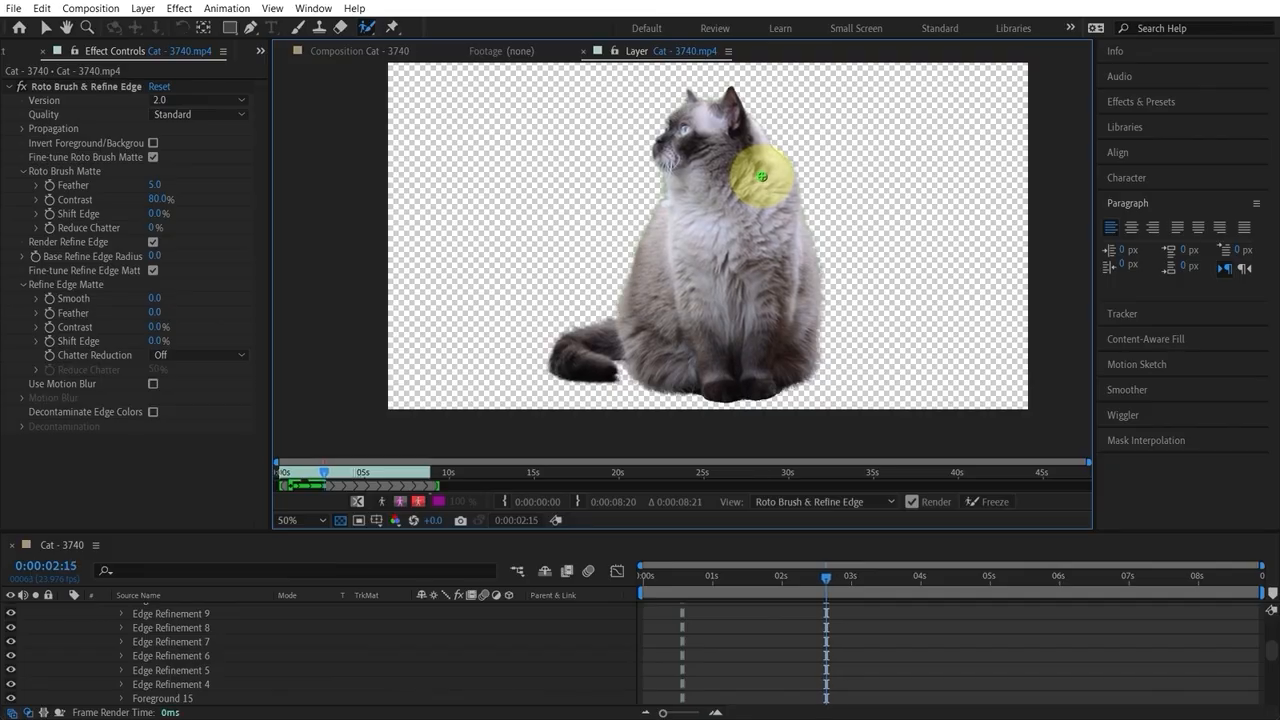
key(Page_Down)
key(Page_Down)
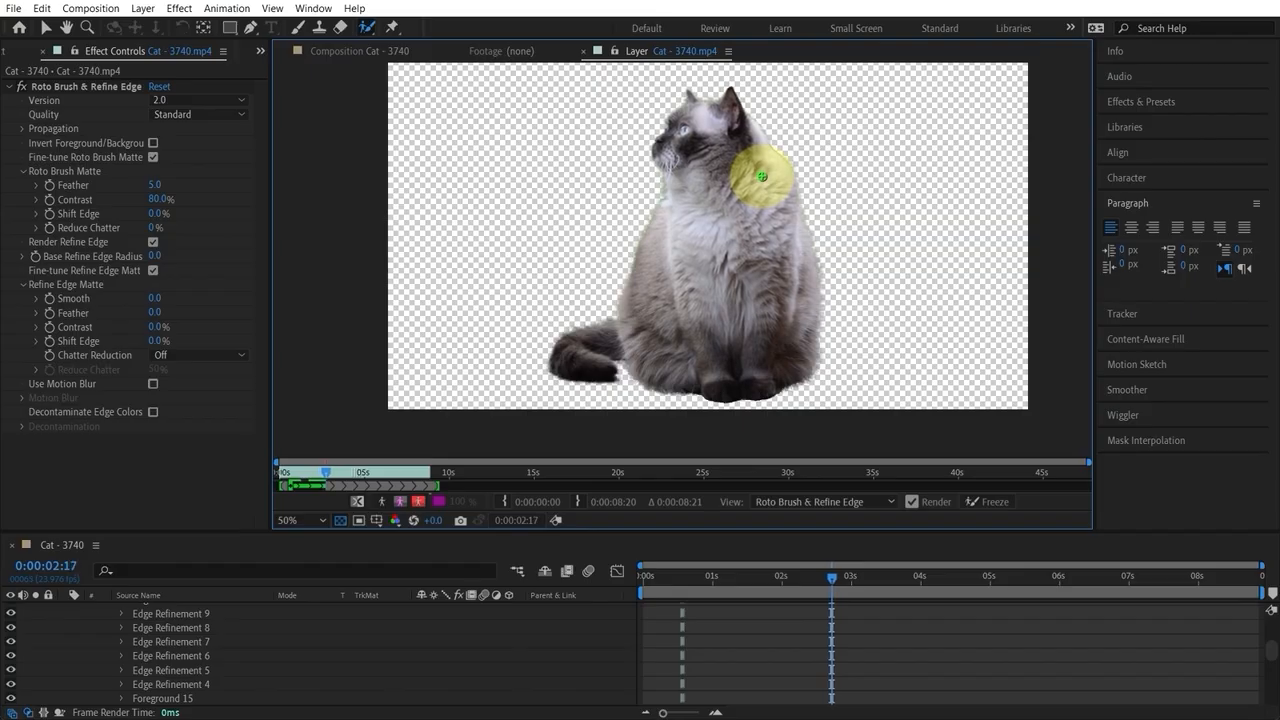
Propagate the cat selection onward frame by frame to 0:00:04:14
key(Page_Down)
key(Page_Down)
key(Page_Down)
key(Page_Down)
key(Page_Down)
key(Page_Down)
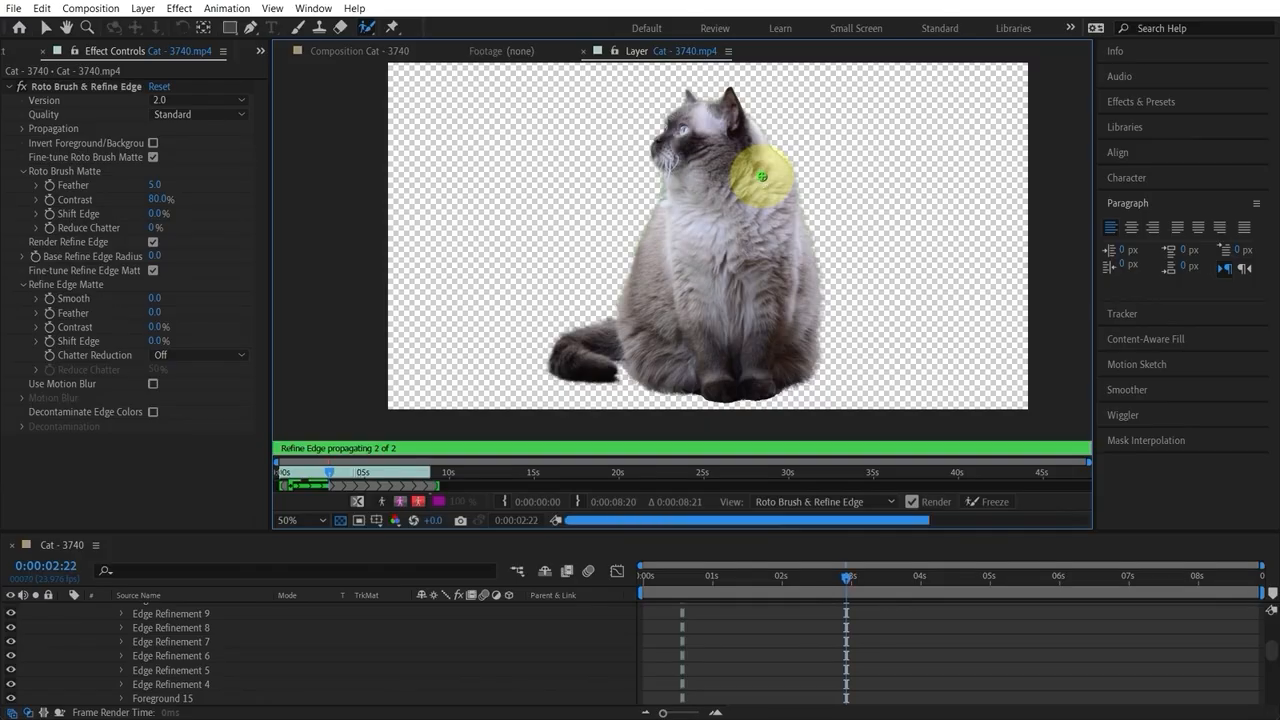
key(Page_Down)
key(Page_Down)
key(Page_Down)
key(Page_Down)
key(Page_Down)
key(Page_Down)
key(Page_Down)
key(Page_Down)
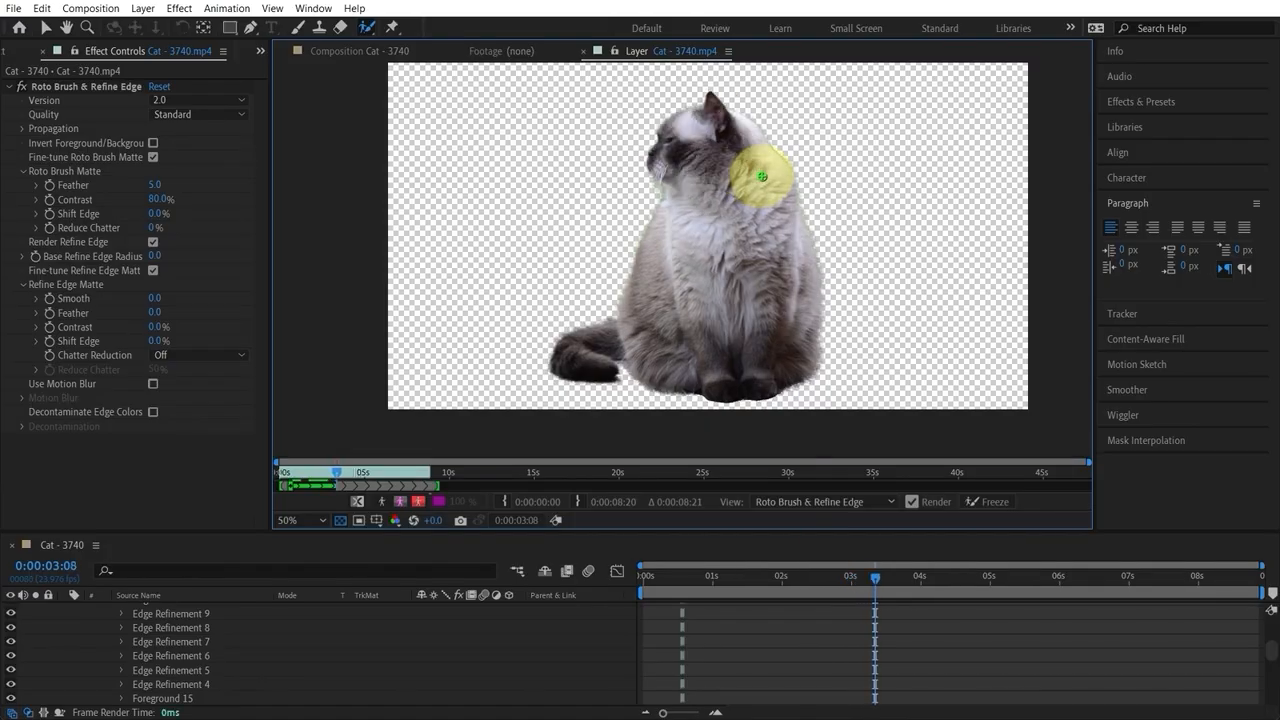
key(Page_Down)
key(Page_Down)
key(Page_Down)
key(Page_Down)
key(Page_Down)
key(Page_Down)
key(Page_Down)
key(Page_Down)
key(Page_Down)
key(Page_Down)
key(Page_Down)
key(Page_Down)
key(Page_Down)
key(Page_Down)
key(Page_Down)
key(Page_Down)
key(Page_Down)
key(Page_Down)
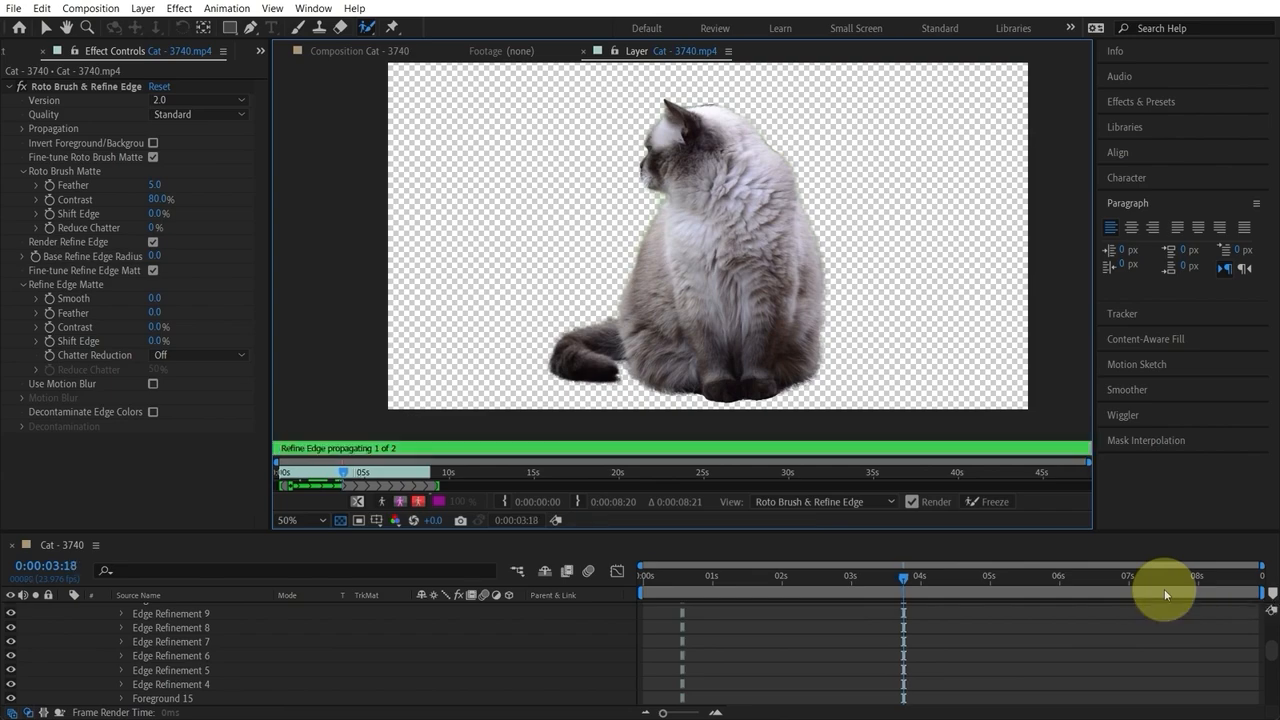
key(Page_Down)
key(Page_Down)
key(Page_Down)
key(Page_Down)
key(Page_Down)
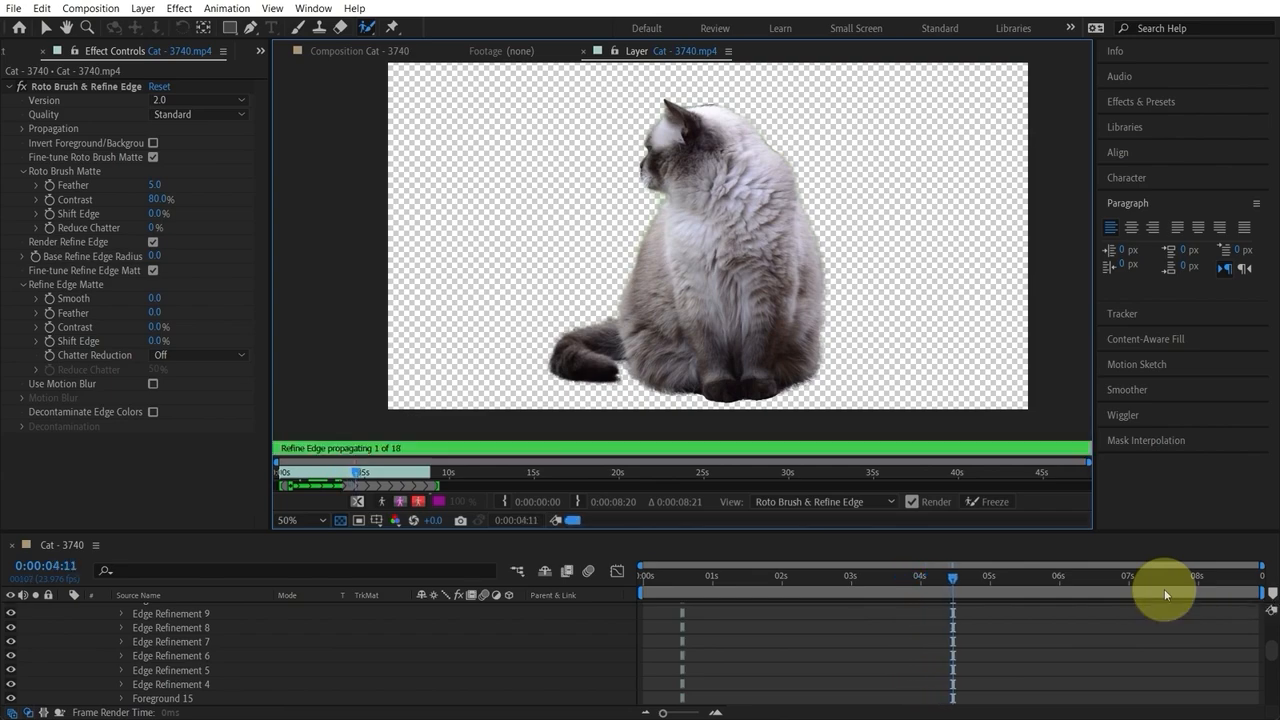
key(Page_Down)
key(Page_Down)
key(Page_Down)
Continue the frame-by-frame propagation to 0:00:05:14, checking the edges around the cat's head and back
scroll(715, 178, up, 2)
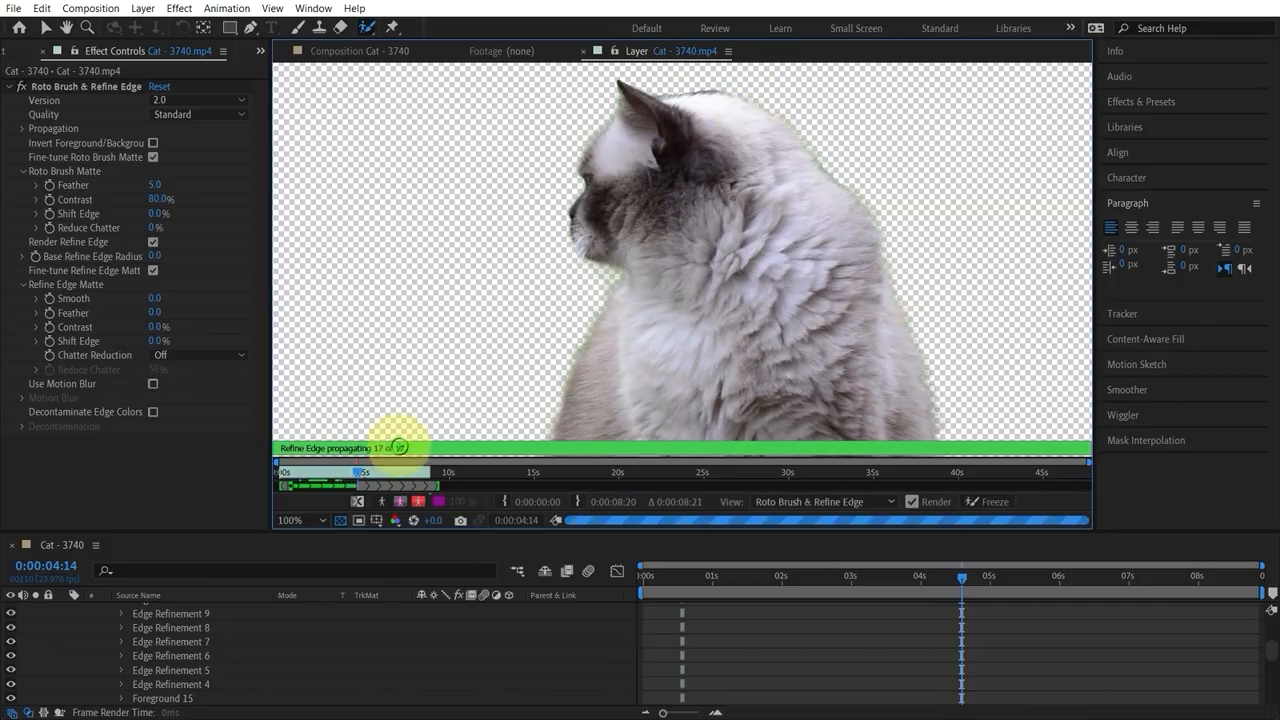
key(Page_Down)
key(Page_Down)
key(Page_Down)
key(Page_Down)
key(Page_Down)
key(Page_Down)
key(Page_Down)
key(Page_Down)
key(Page_Down)
key(Page_Down)
key(Page_Down)
key(Page_Down)
key(Page_Down)
key(Page_Down)
key(Page_Down)
key(Page_Down)
key(Page_Down)
key(Page_Down)
key(Page_Down)
key(Page_Down)
key(Page_Down)
key(Page_Down)
key(Page_Down)
key(Page_Down)
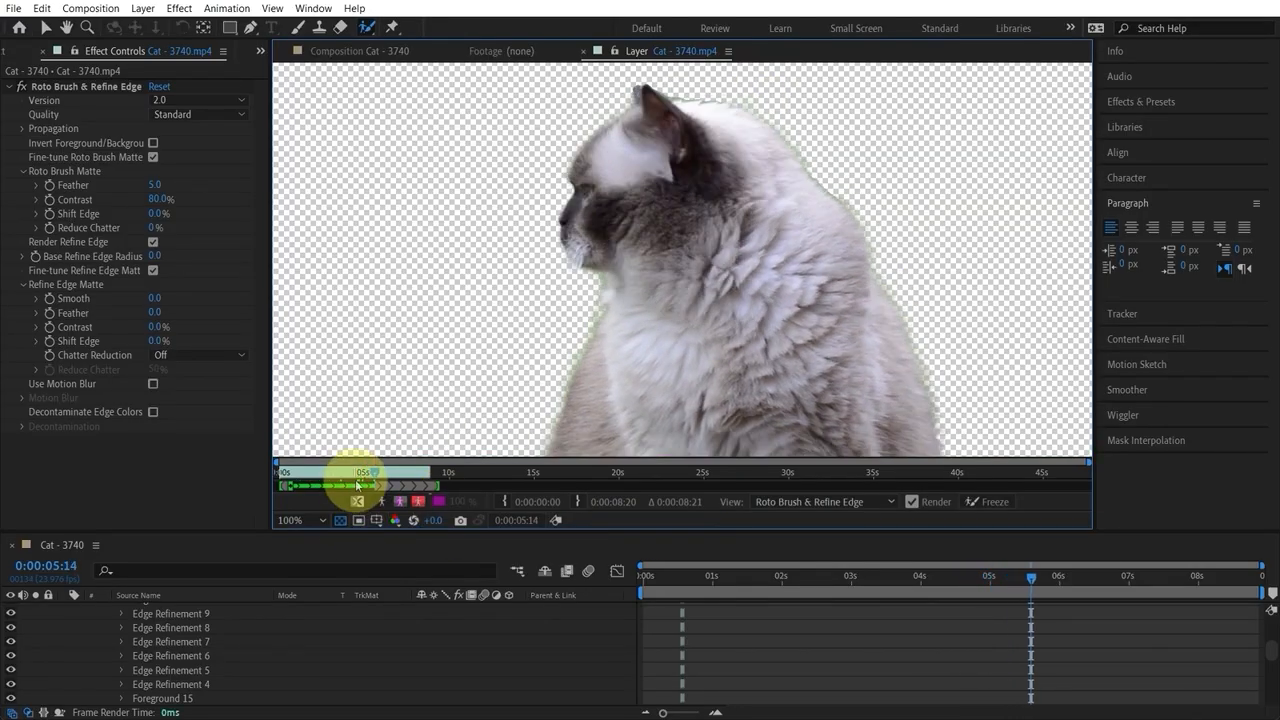
Propagate the cat selection through the rest of the clip to 0:00:09:05 and freeze the Roto Brush result
key(Page_Down)
key(Page_Down)
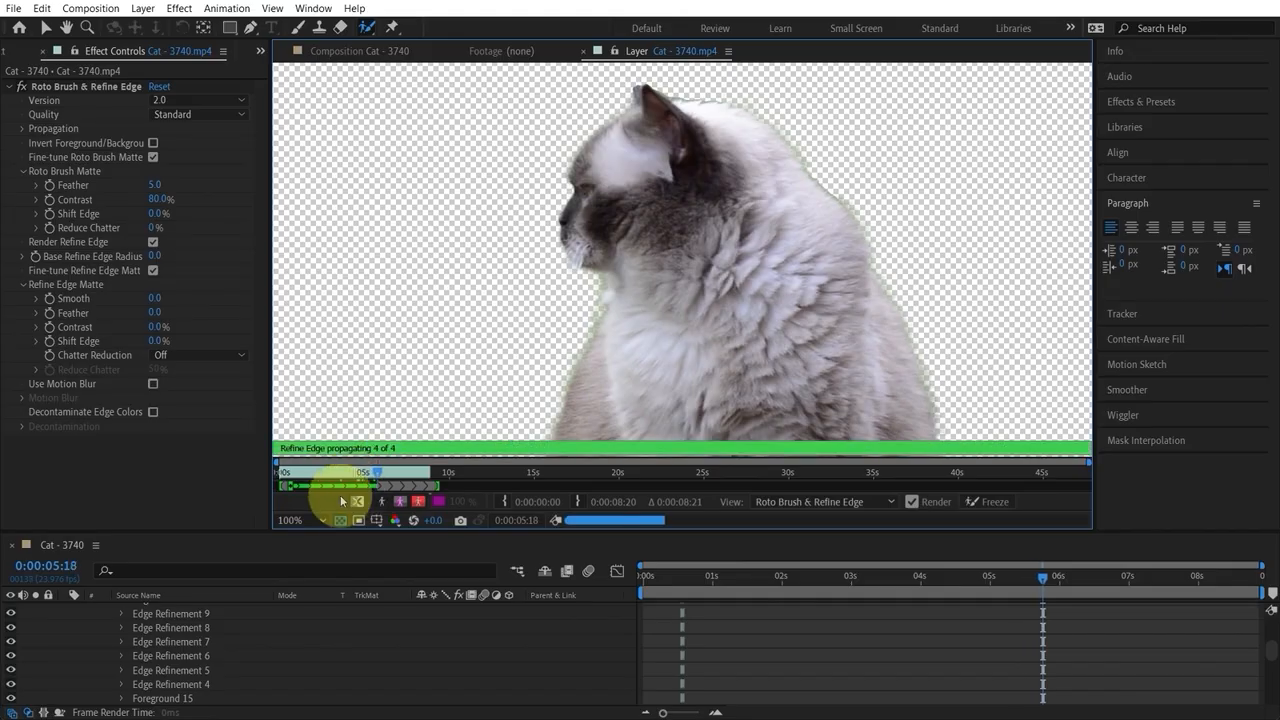
key(Page_Down)
key(Page_Down)
key(Page_Down)
key(Page_Down)
key(Page_Down)
key(Page_Down)
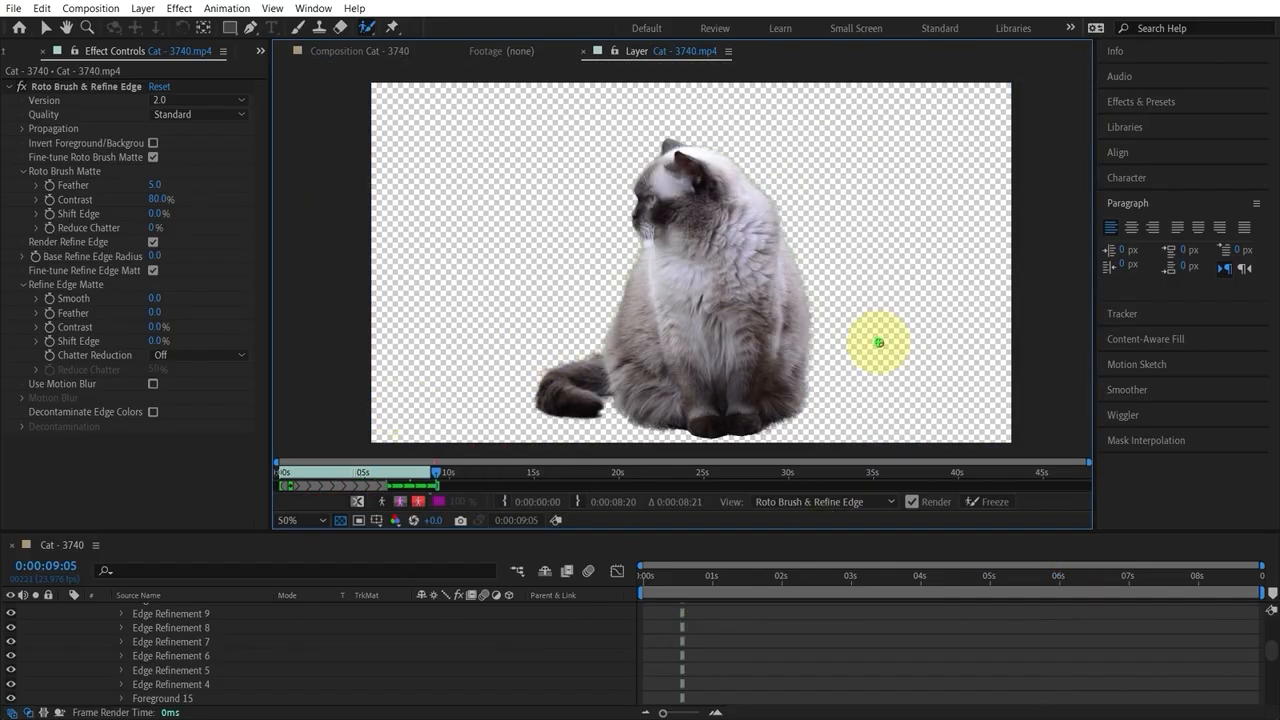
click(976, 502)
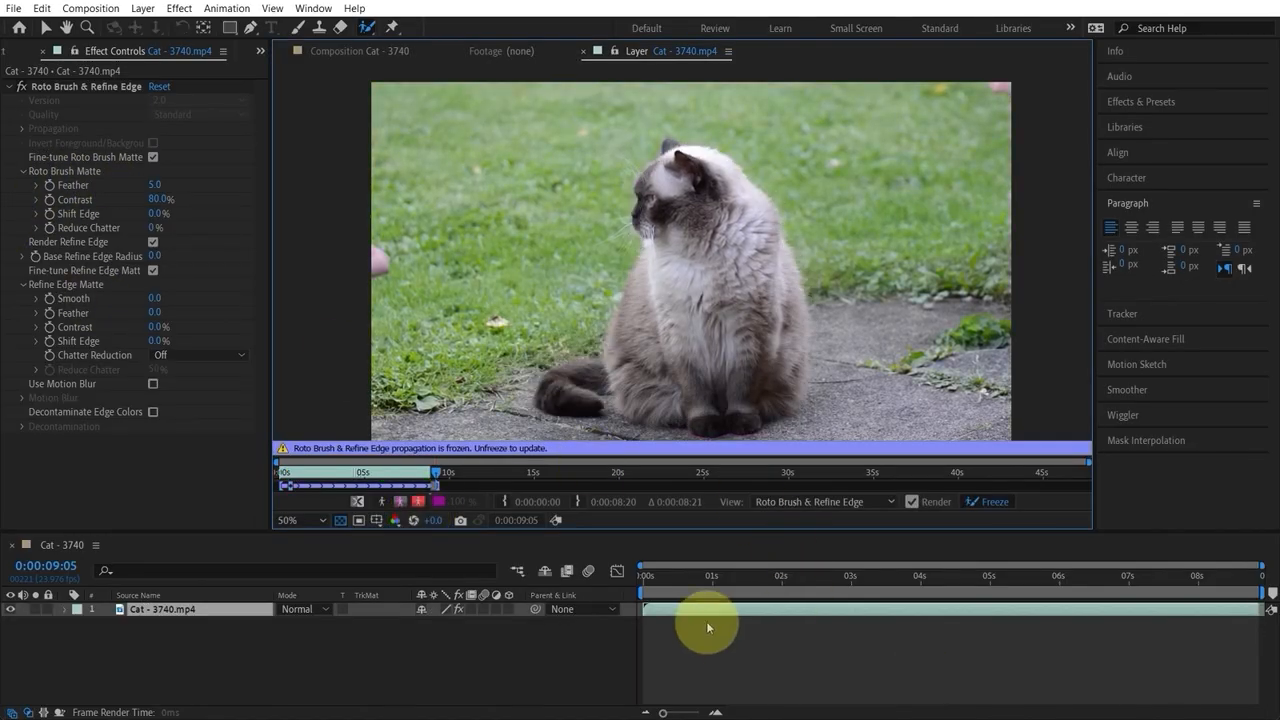
Inspect the frozen cat cutout near the start of the clip and at 0:00:02:03, checking the fur edges up close
click(663, 577)
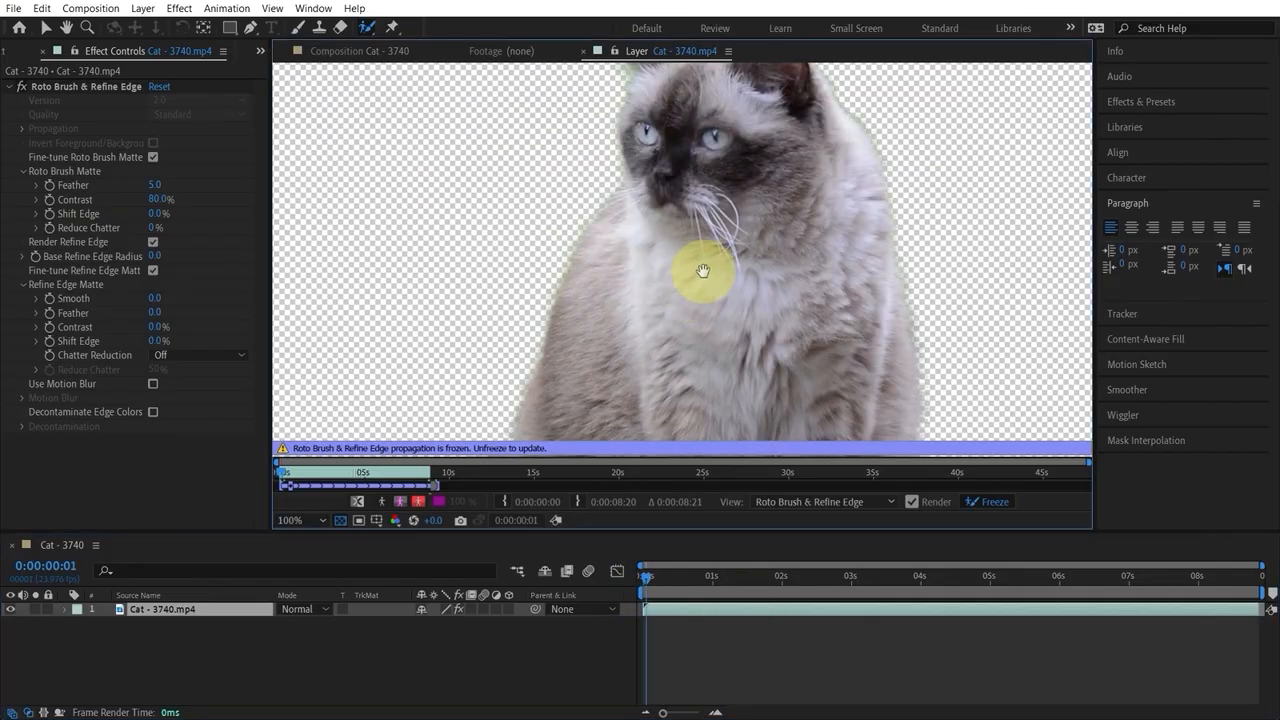
drag(703, 266, 703, 301)
scroll(704, 301, down, 1)
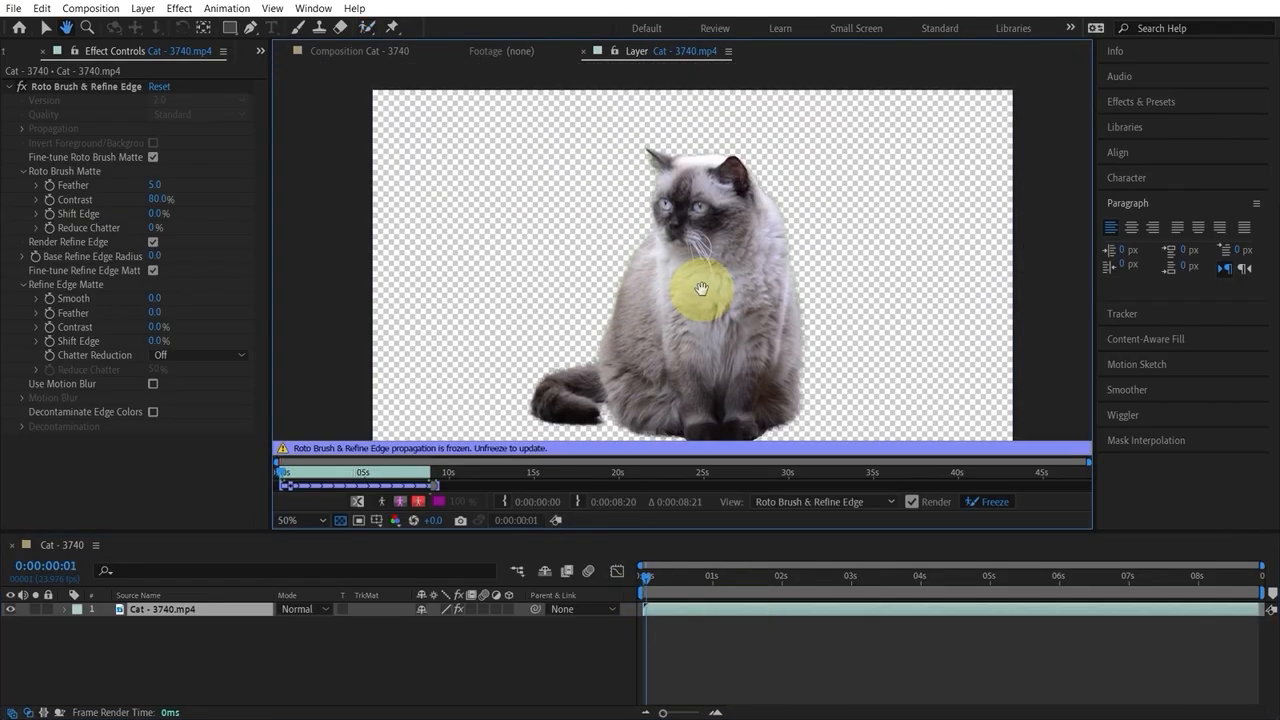
scroll(690, 285, up, 1)
scroll(672, 163, down, 1)
drag(645, 577, 792, 578)
scroll(754, 201, up, 2)
scroll(754, 201, down, 2)
scroll(673, 289, down, 1)
scroll(673, 289, up, 1)
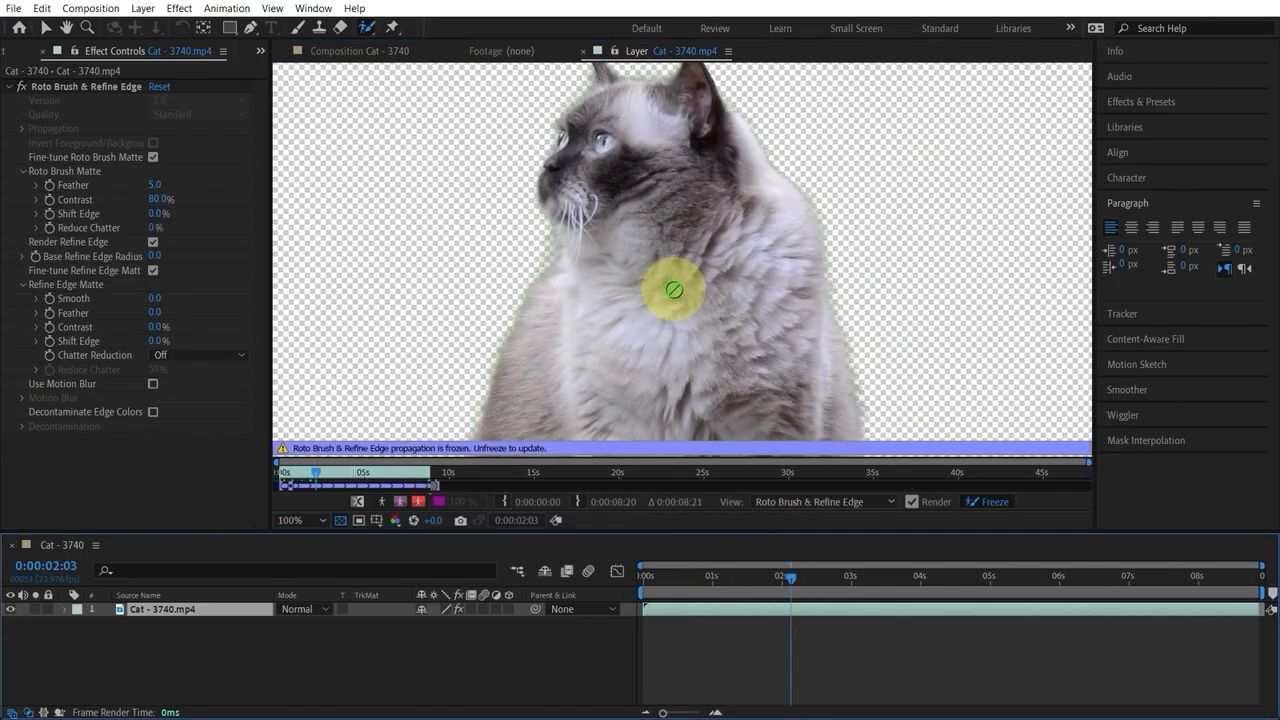
scroll(617, 340, down, 1)
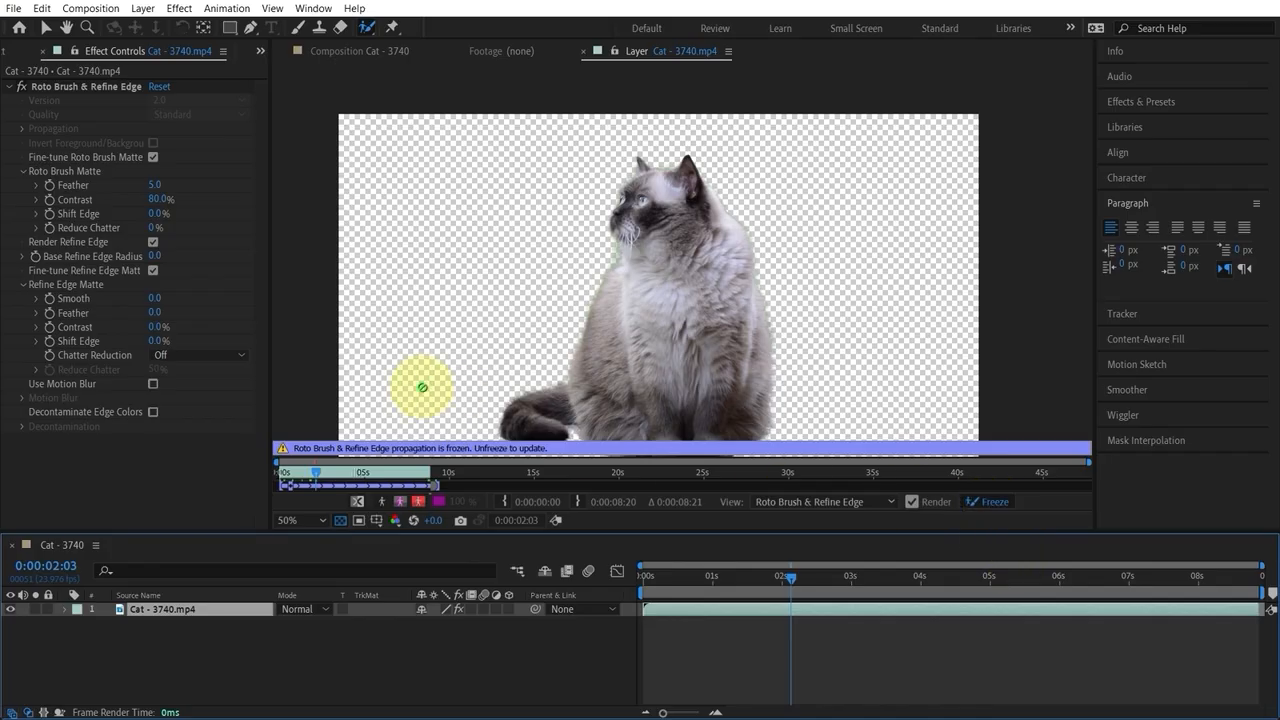
Set the Roto Brush Matte's Feather to 7.7
key(period)
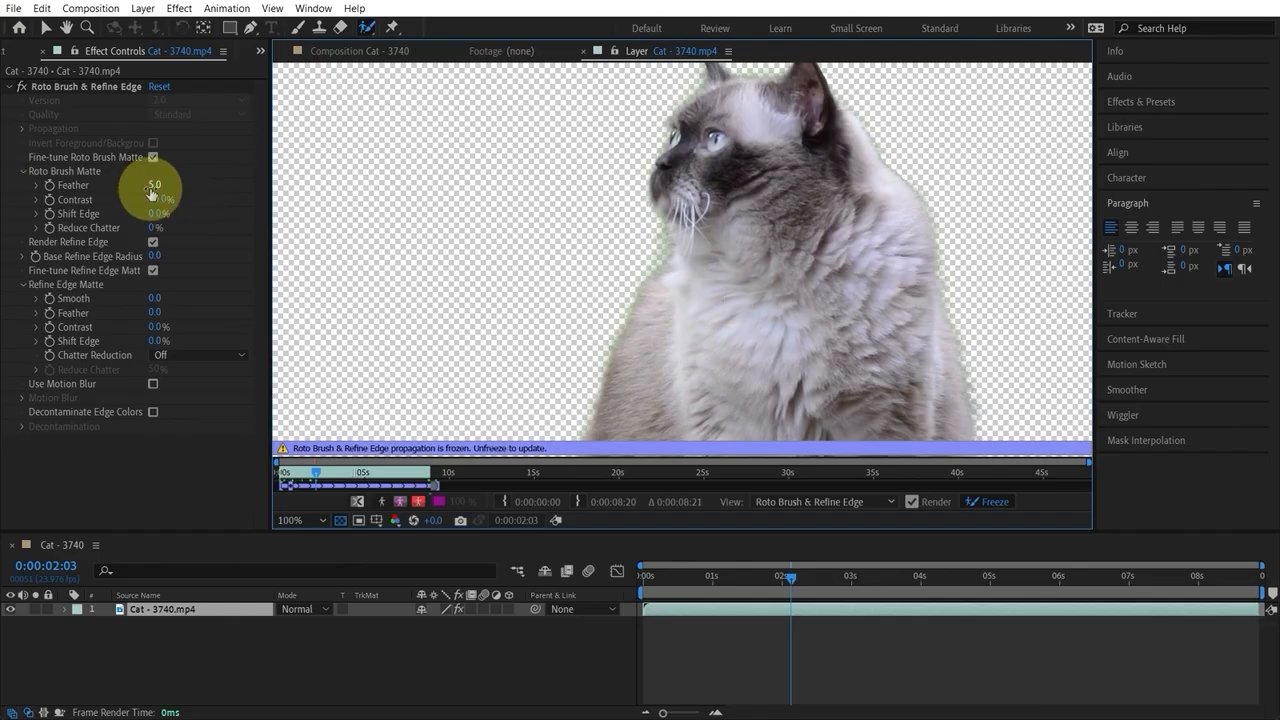
click(154, 188)
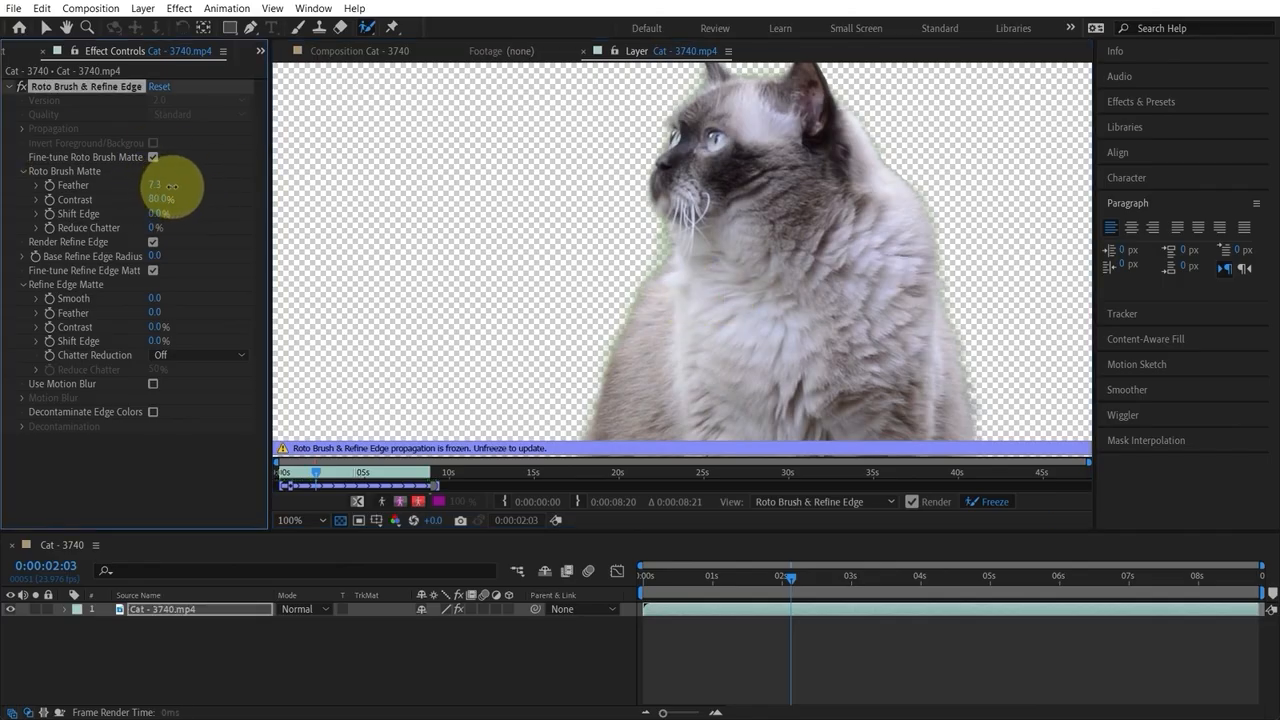
drag(176, 185, 170, 185)
Set the Refine Edge Matte's Smooth to 8.4 and Shift Edge to -80%, checking the fur outline
drag(150, 298, 203, 299)
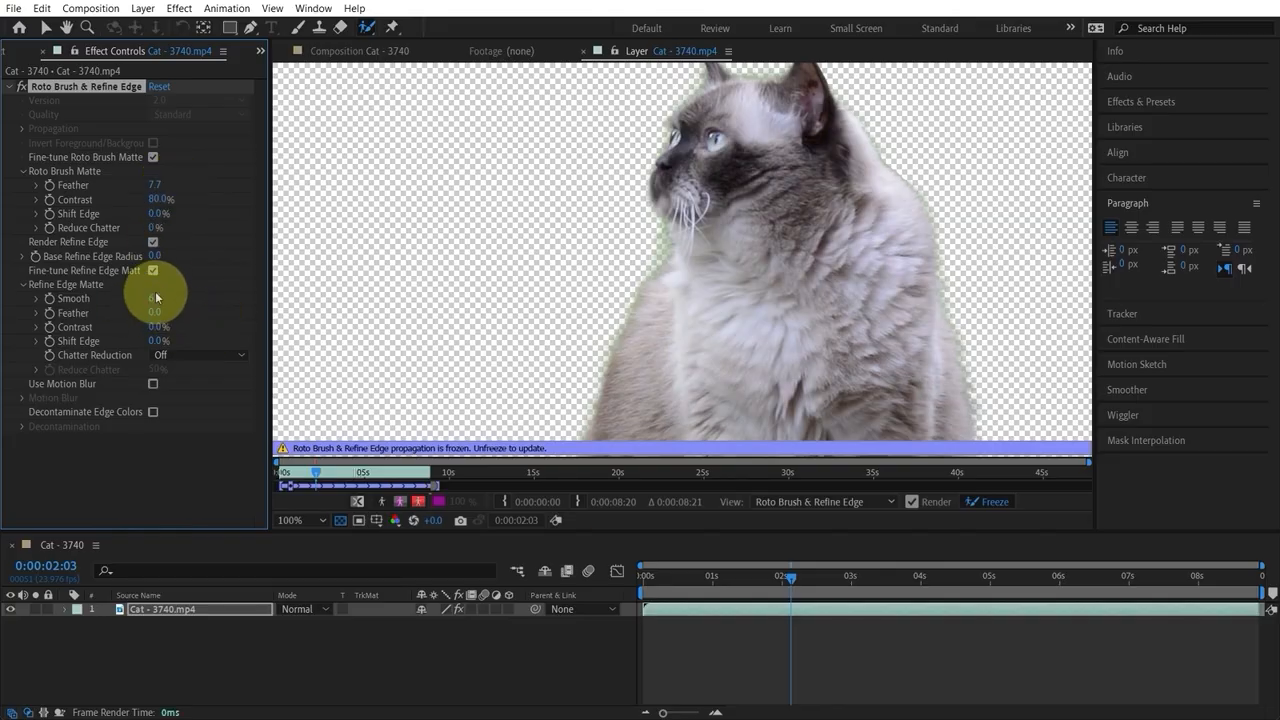
drag(160, 341, 78, 341)
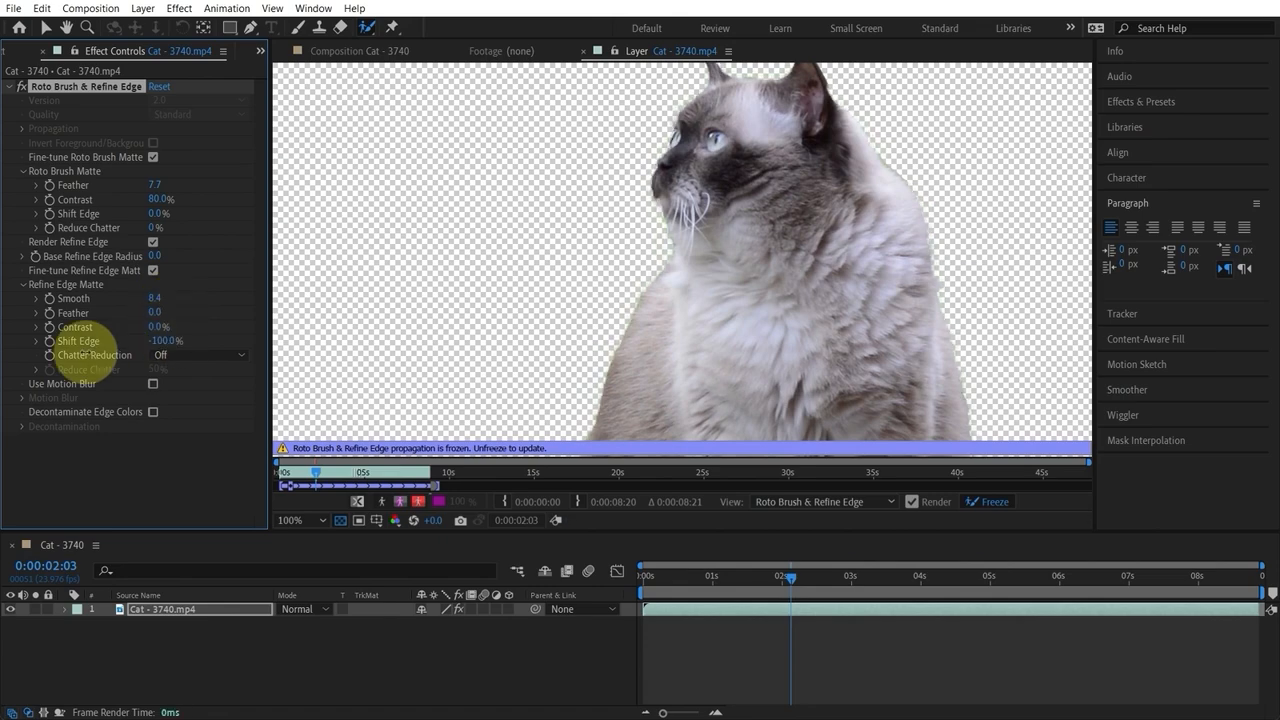
drag(88, 350, 100, 352)
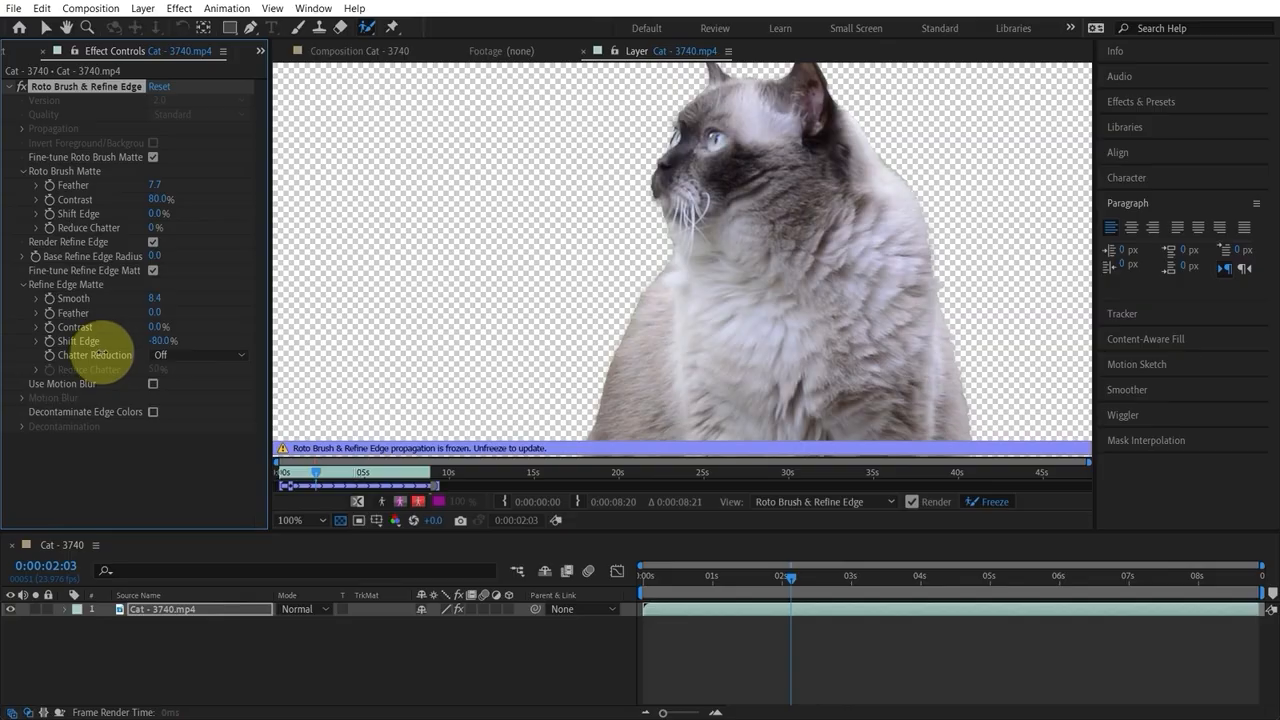
scroll(846, 285, up, 1)
scroll(811, 363, down, 1)
drag(811, 363, 805, 260)
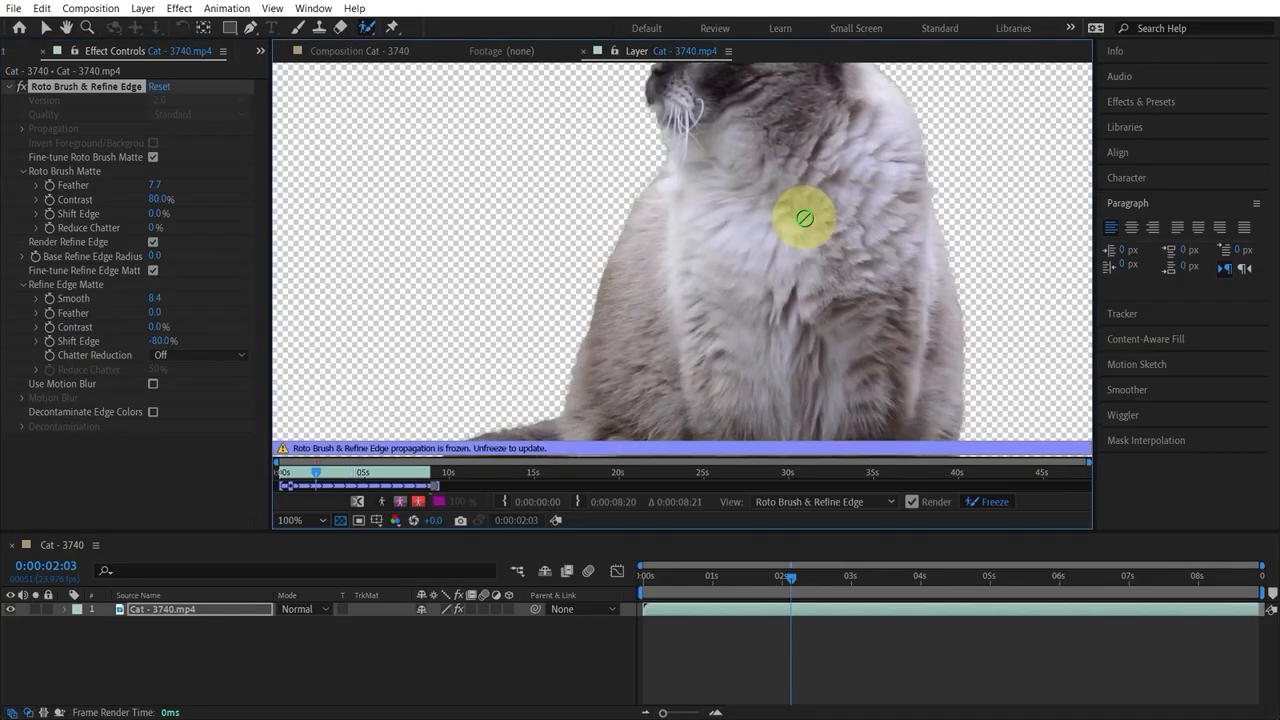
Enable Use Motion Blur and Decontaminate Edge Colors for the cutout, and check the result at 0:00:03:21
click(153, 384)
scroll(688, 309, down, 2)
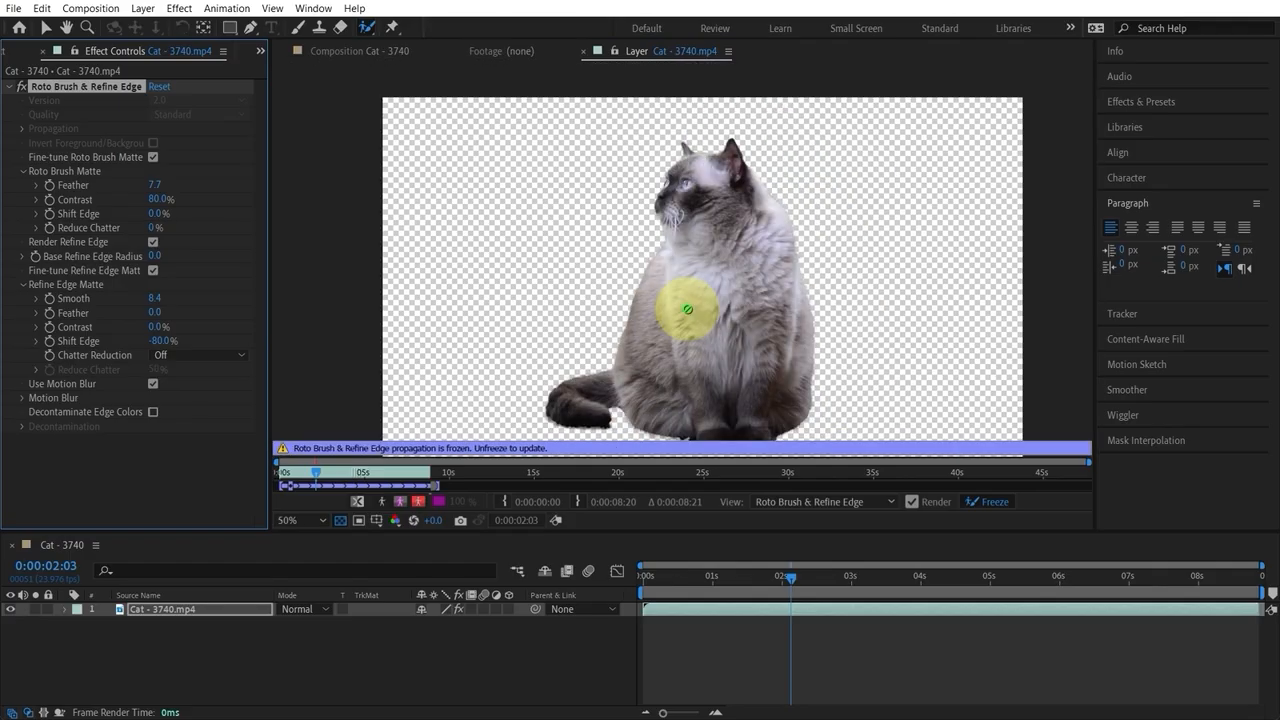
scroll(688, 309, up, 2)
scroll(651, 271, down, 2)
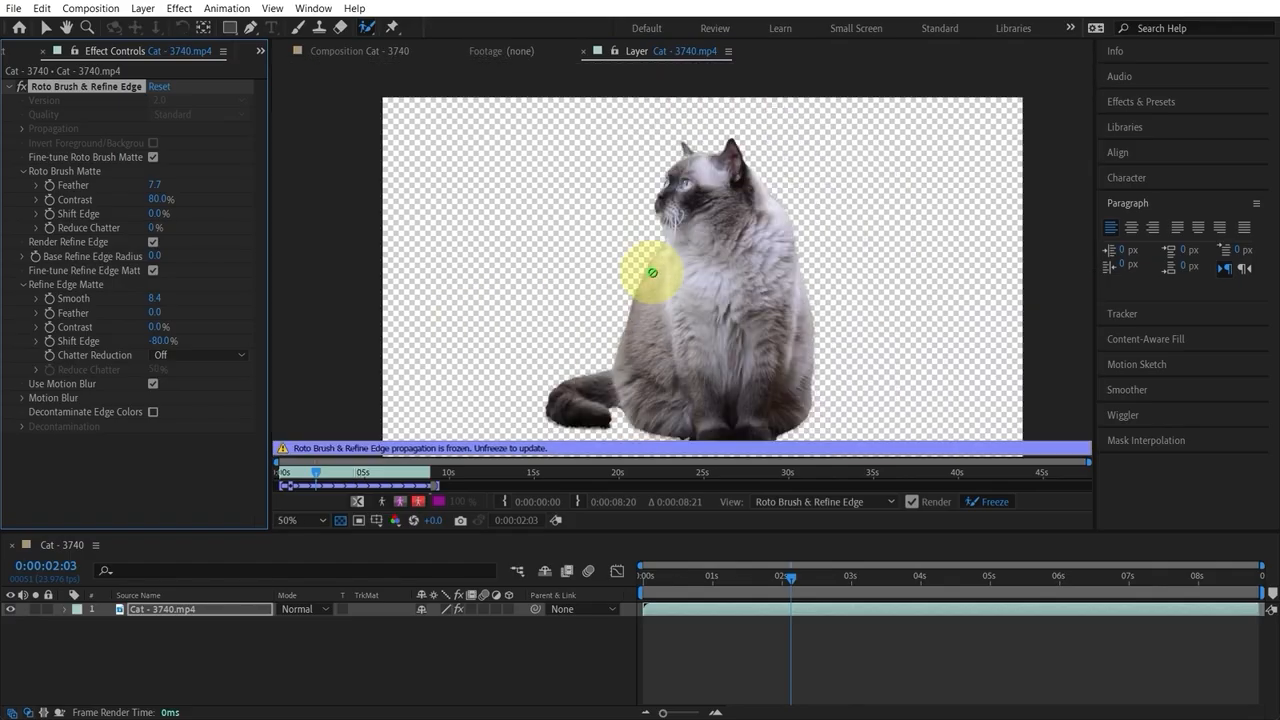
click(153, 411)
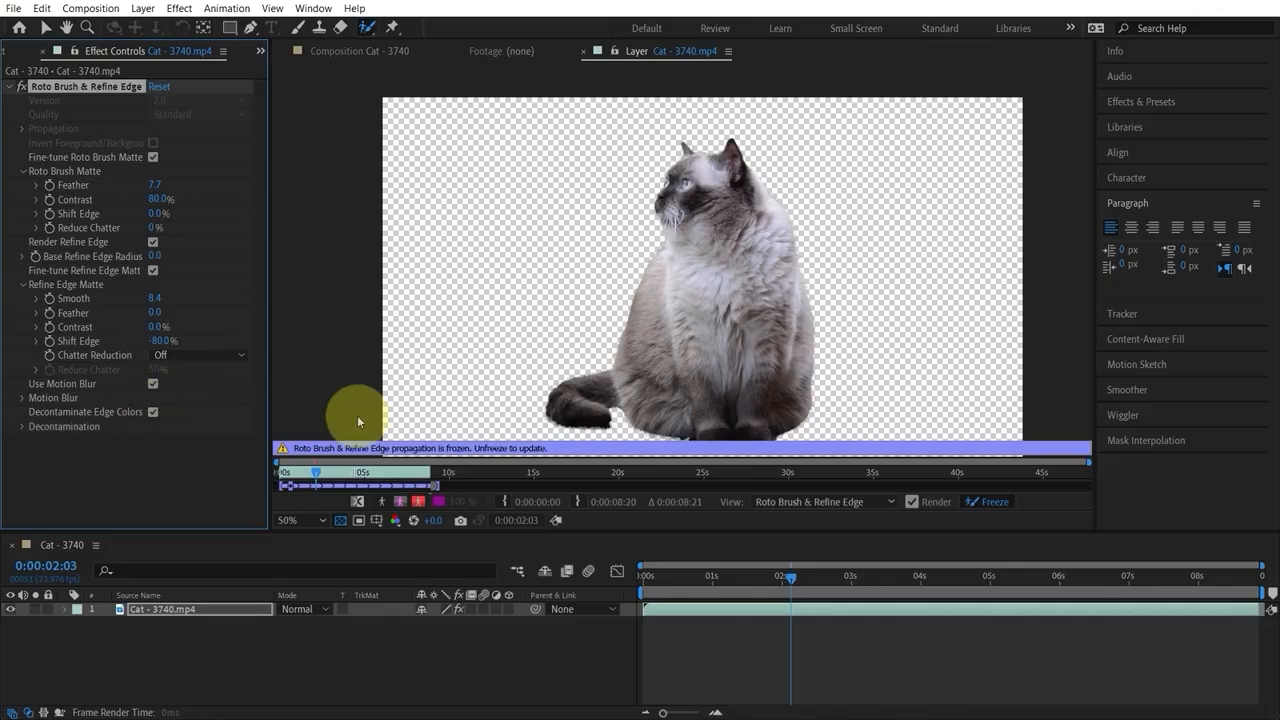
drag(791, 577, 917, 577)
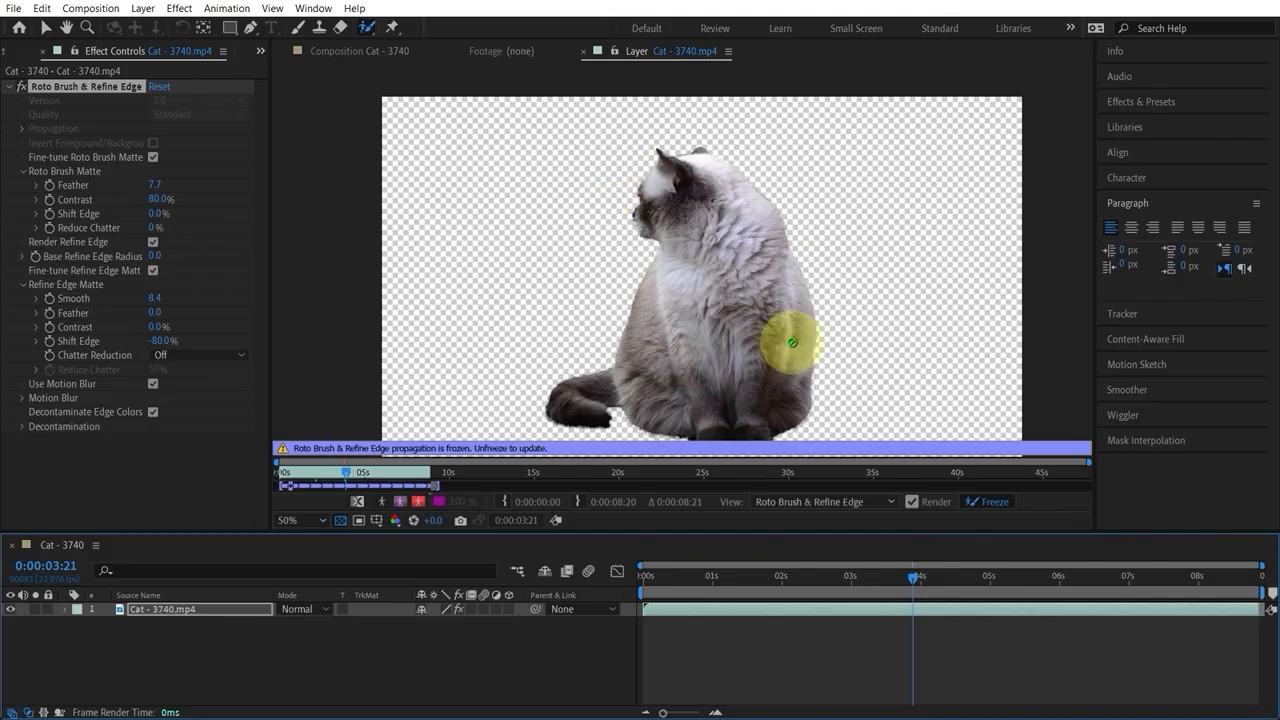
Open the Cat - 3740 composition from the project and move the current time to 0:00:00:14
click(259, 50)
click(340, 71)
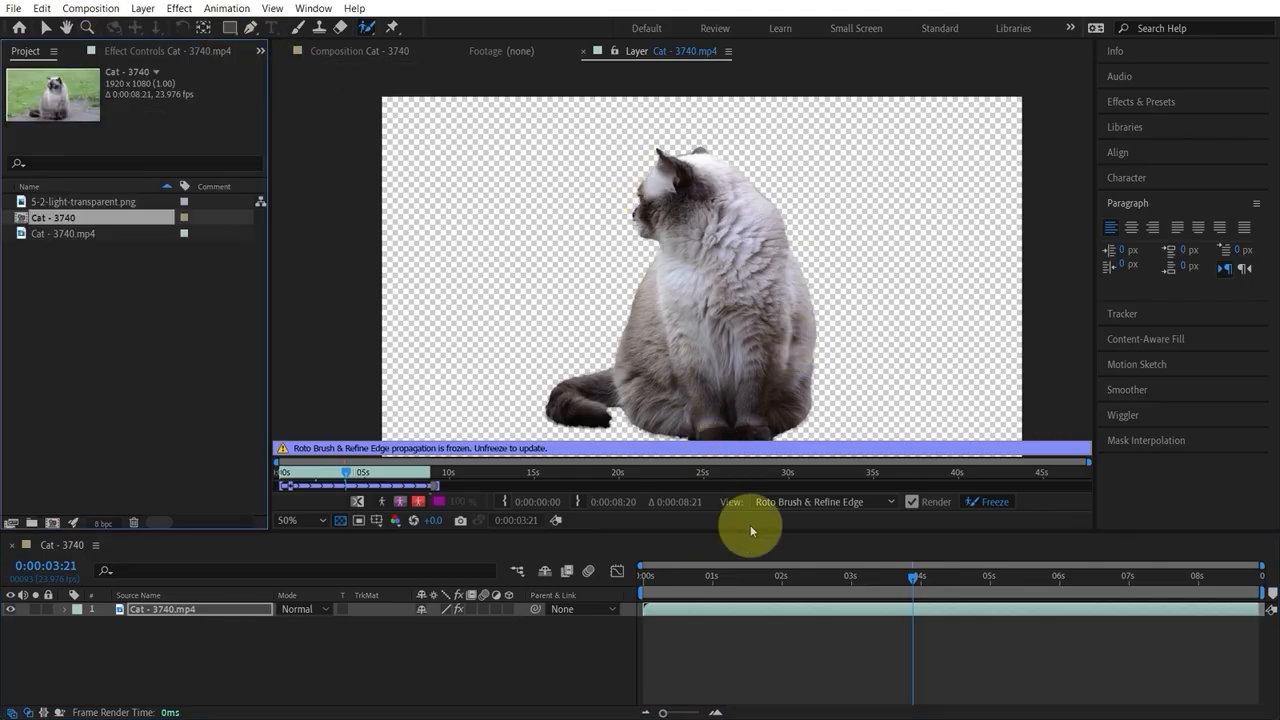
double_click(50, 218)
click(685, 591)
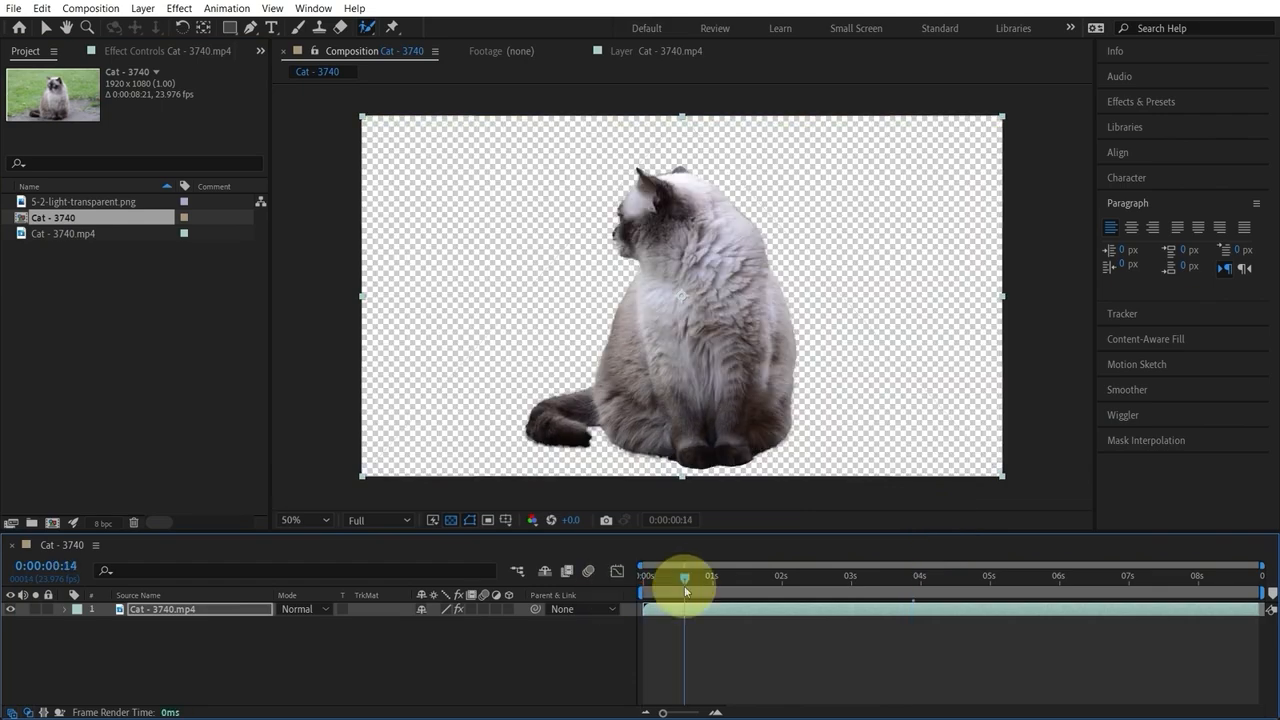
Add the original Cat - 3740.mp4 beneath the cutout layer and place 5-2-light-transparent.png between the two cat layers
click(23, 286)
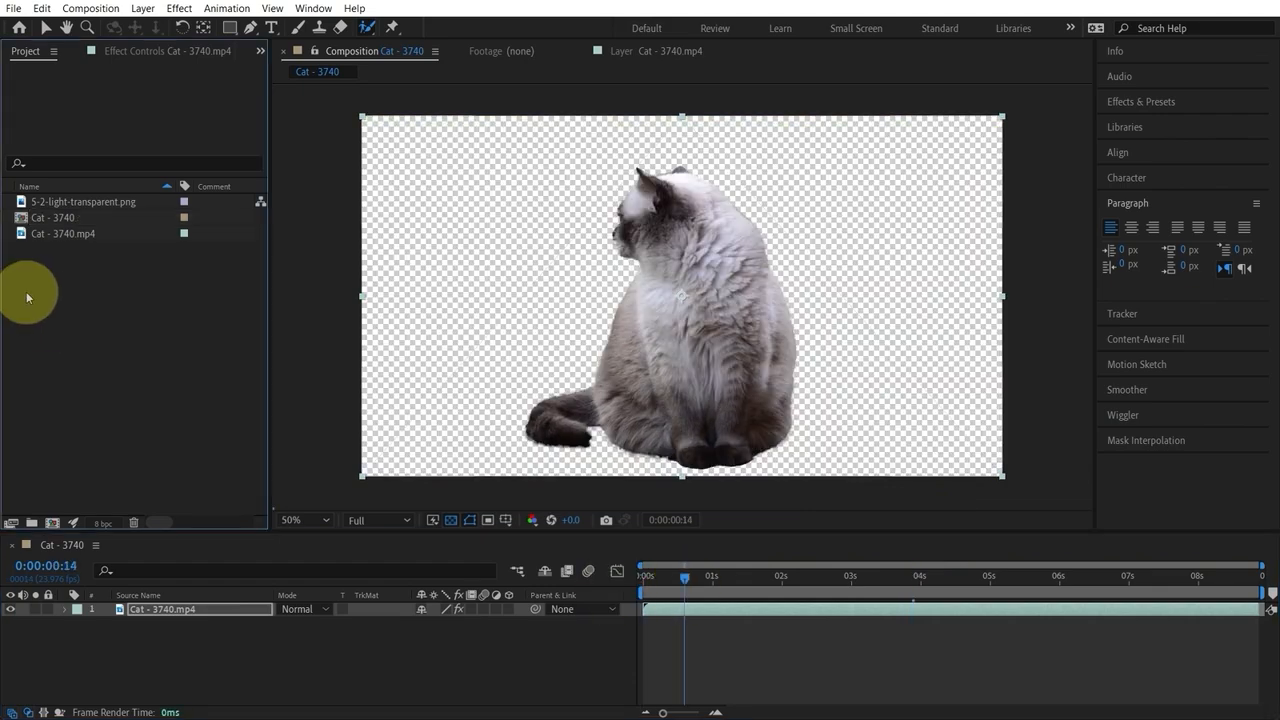
click(63, 236)
drag(63, 237, 182, 642)
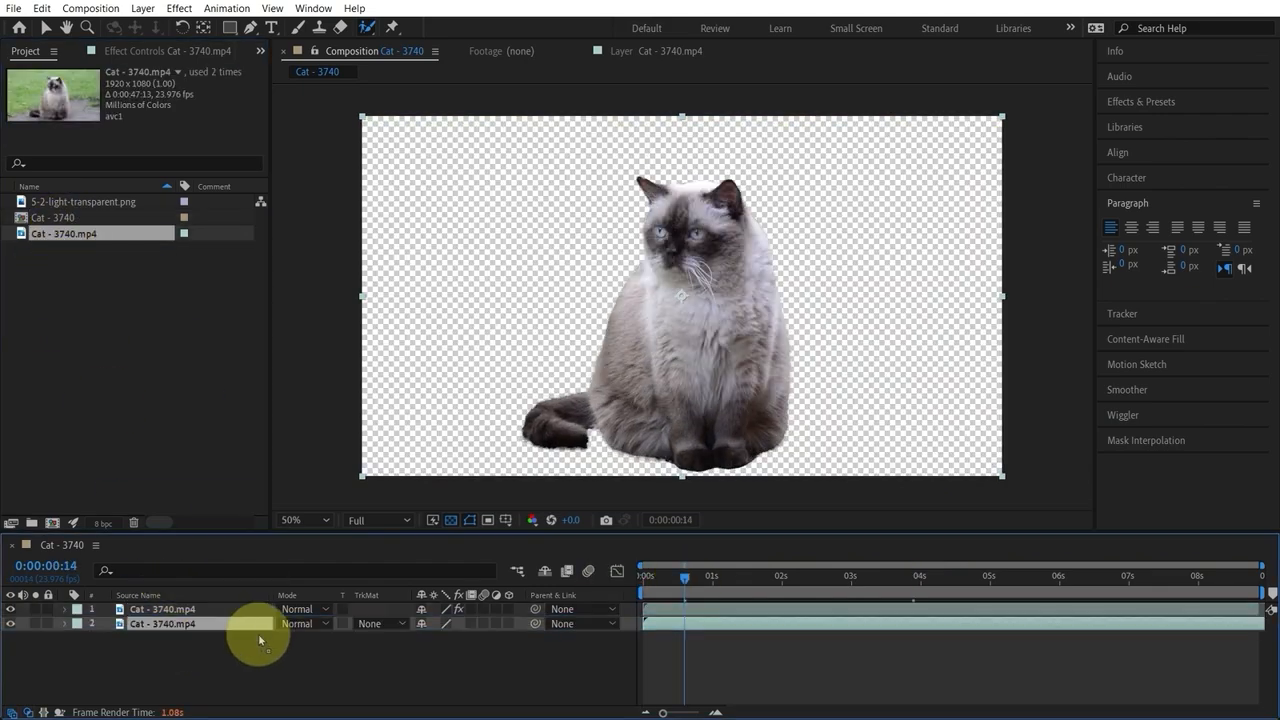
click(96, 288)
drag(82, 201, 207, 626)
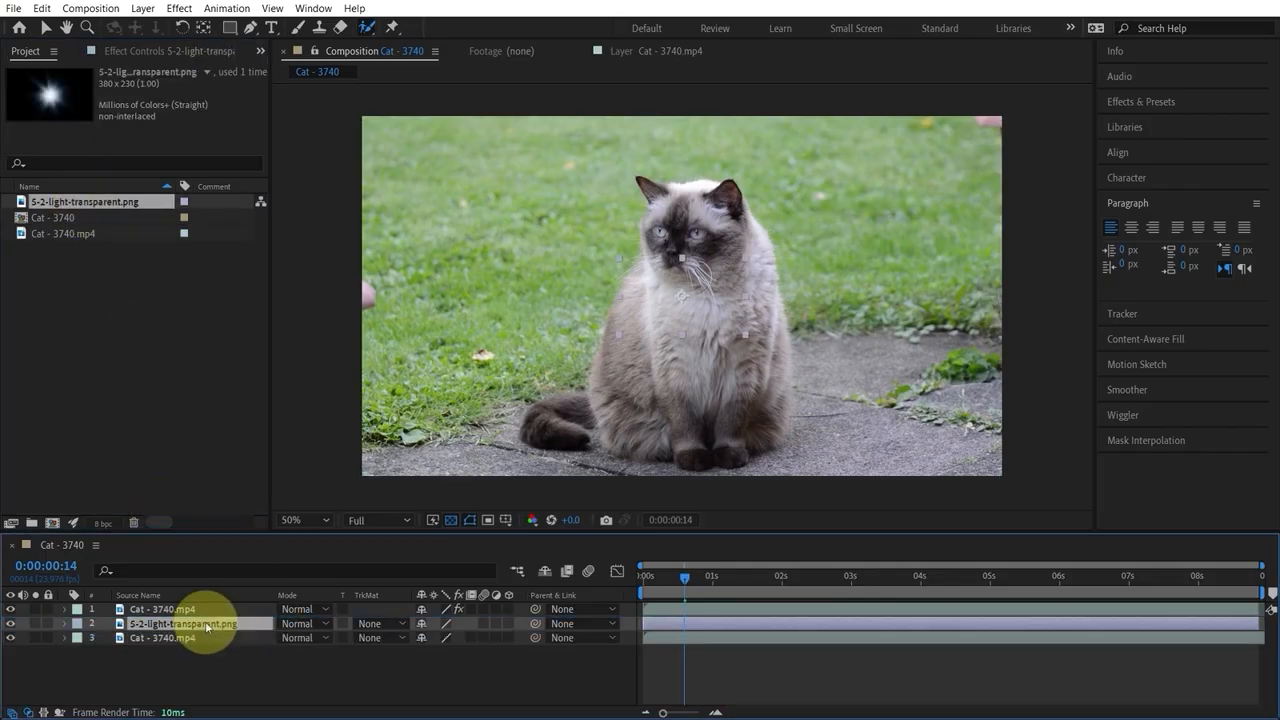
click(660, 305)
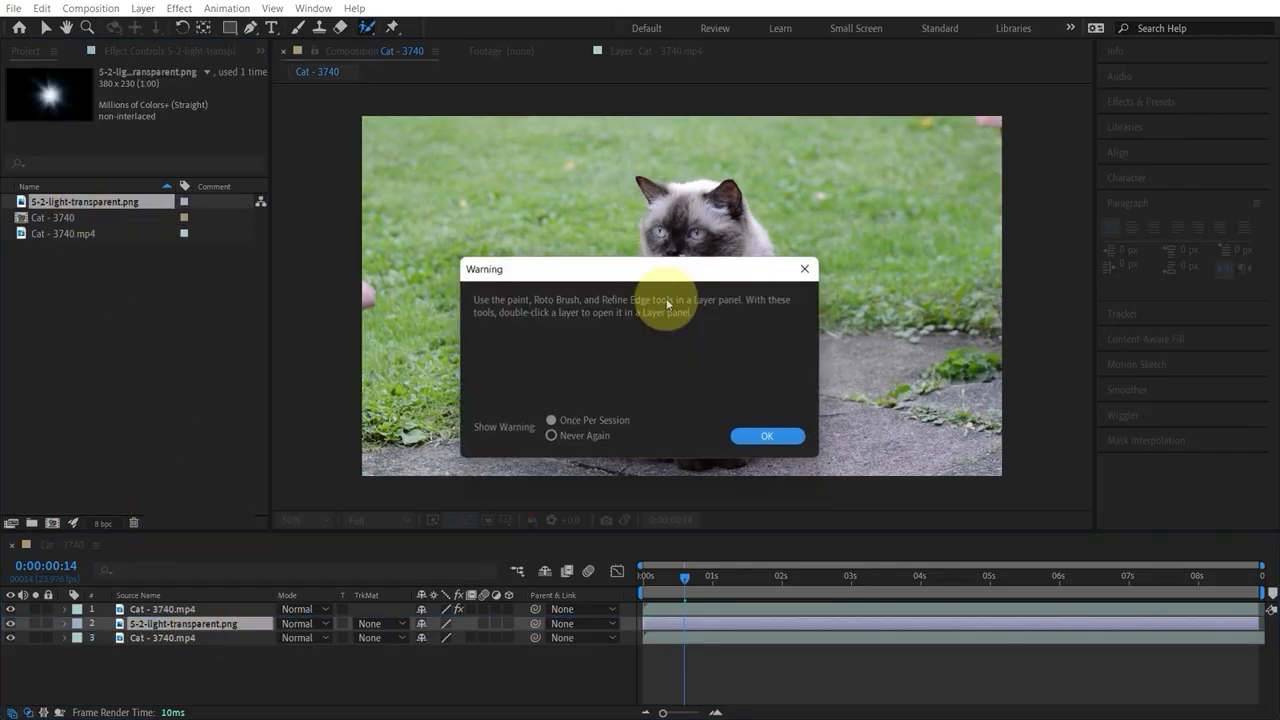
click(805, 268)
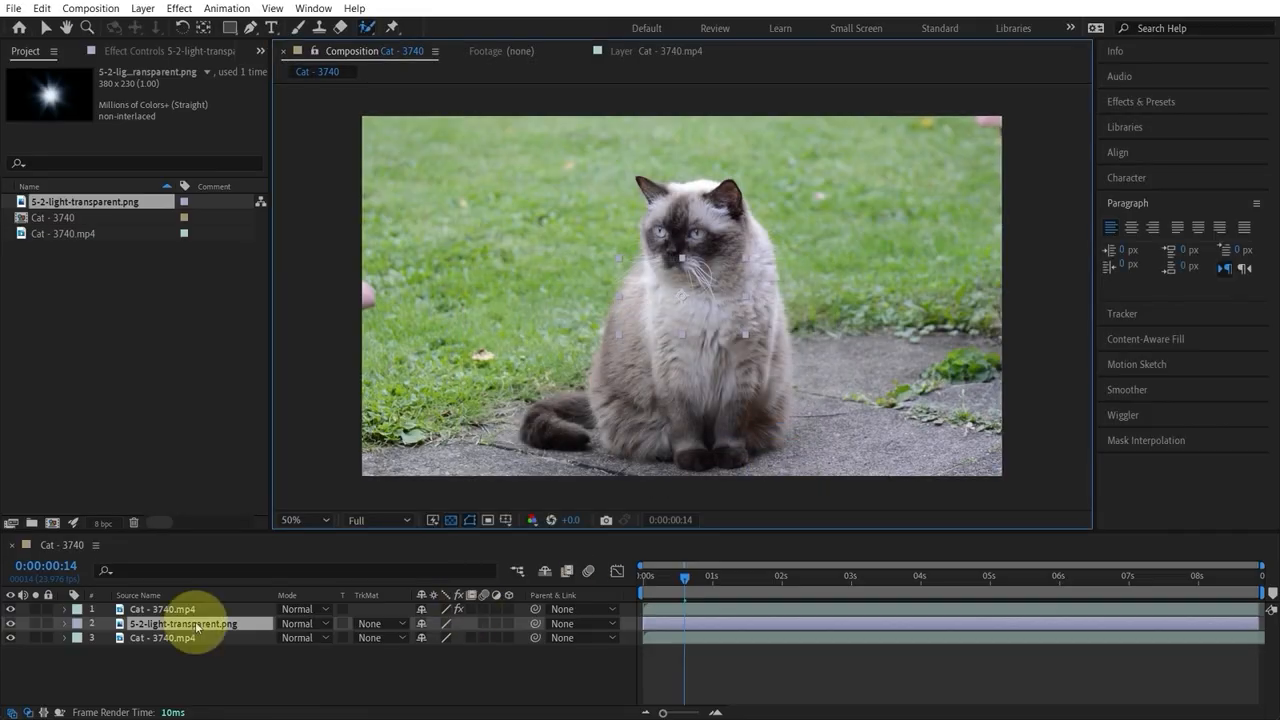
Shift the light image slightly to the right behind the cat and set its scale to 364%
key(p)
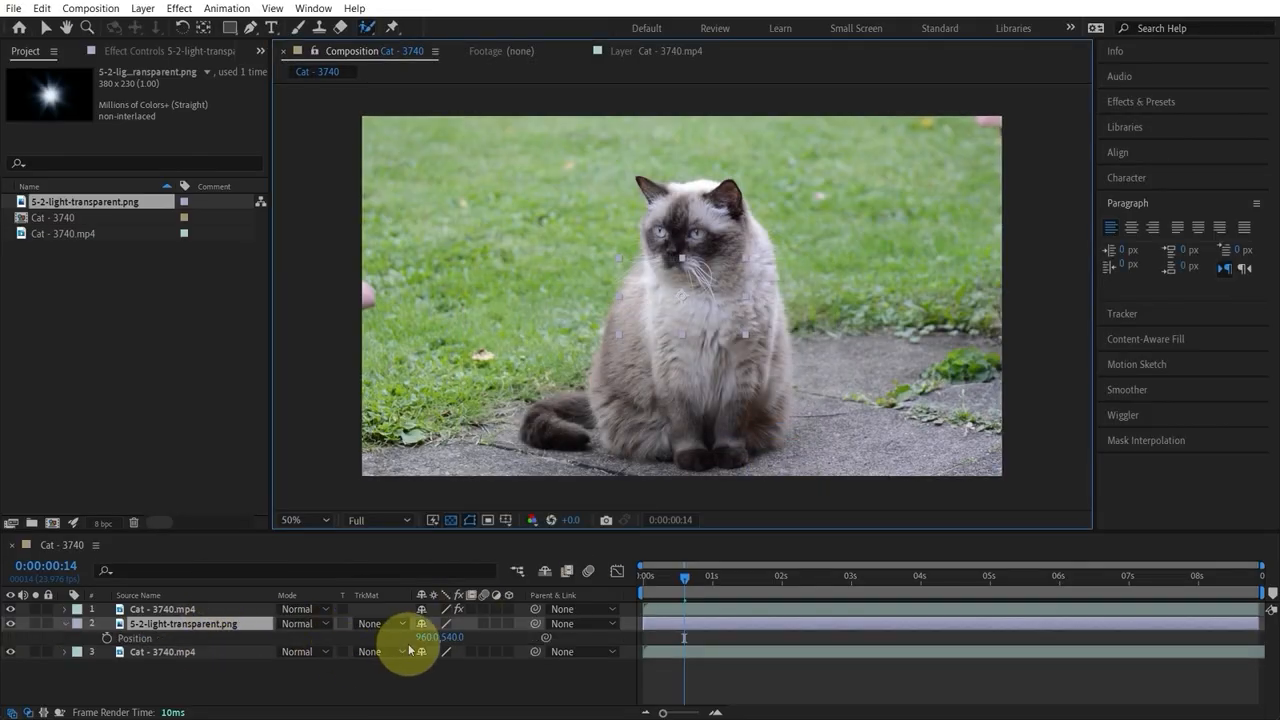
drag(460, 644, 655, 623)
key(s)
Set the light layer's blending mode to Overlay after trying Multiply
click(372, 623)
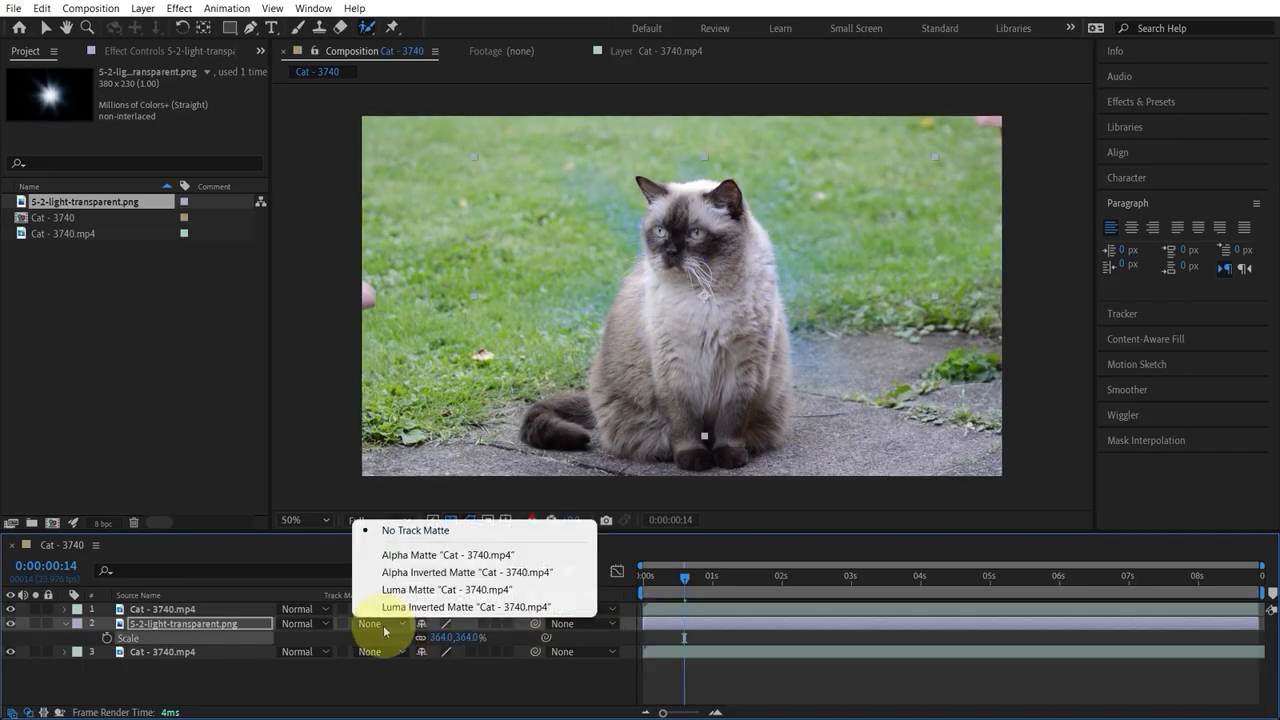
click(297, 623)
click(297, 623)
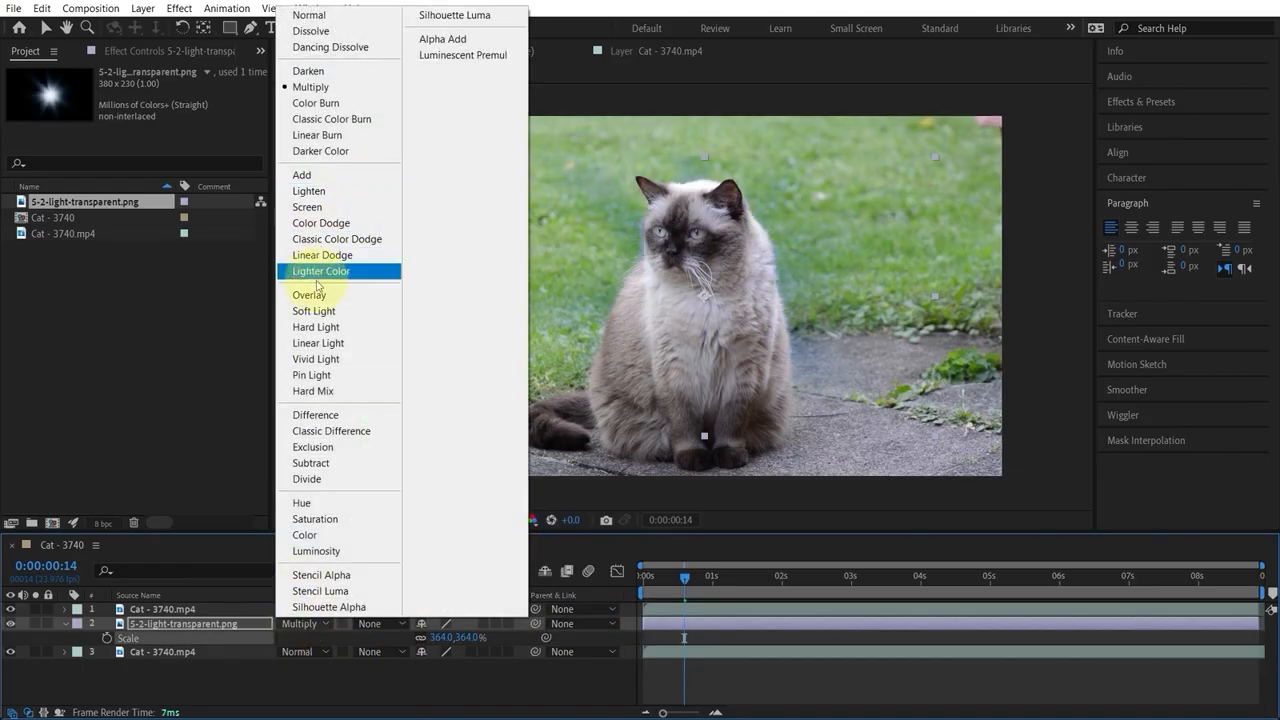
click(310, 295)
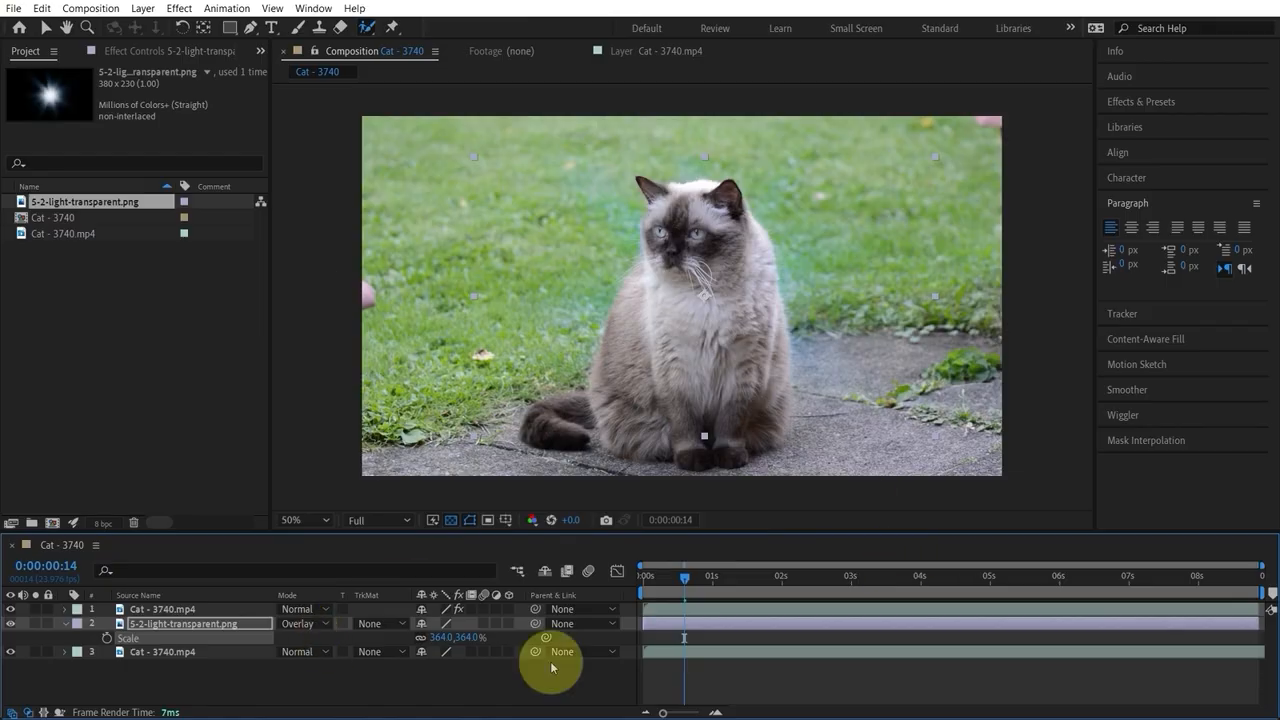
Animate the light layer's rotation with keyframes from 0° at 0:00:00:00 to 3x+139° at 0:00:08:17
drag(686, 577, 543, 580)
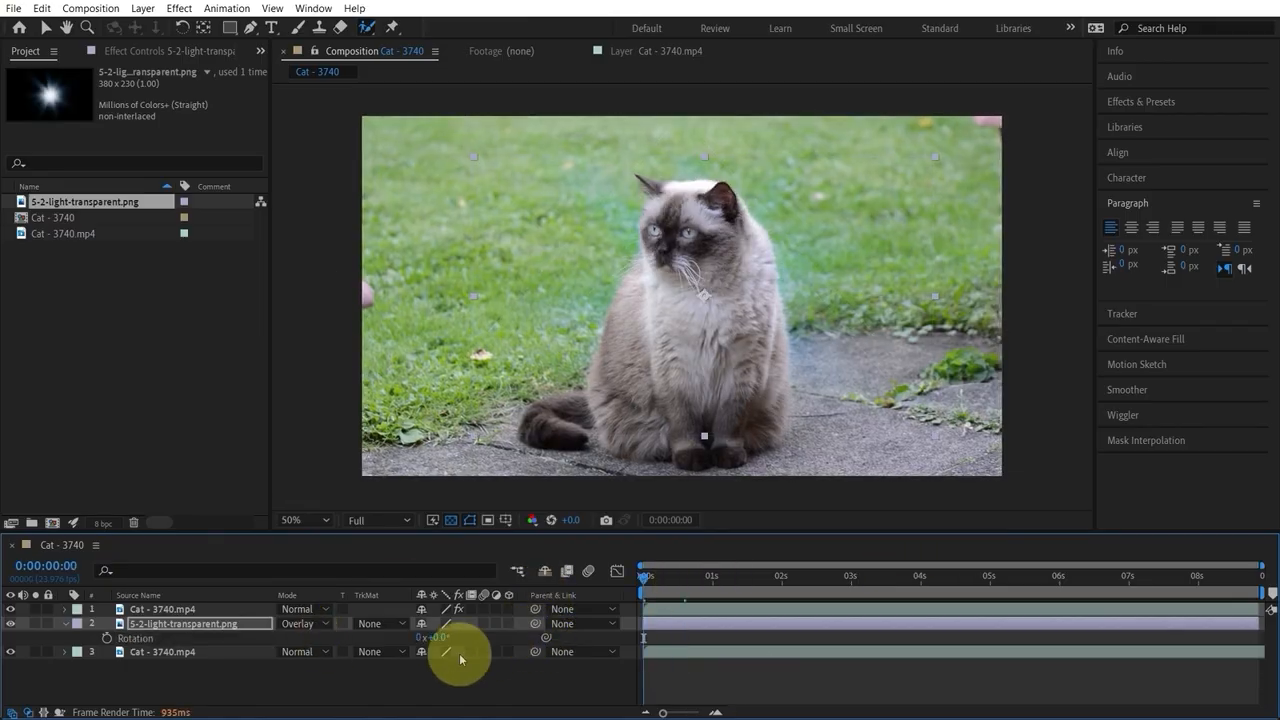
key(r)
click(107, 637)
drag(657, 575, 1252, 592)
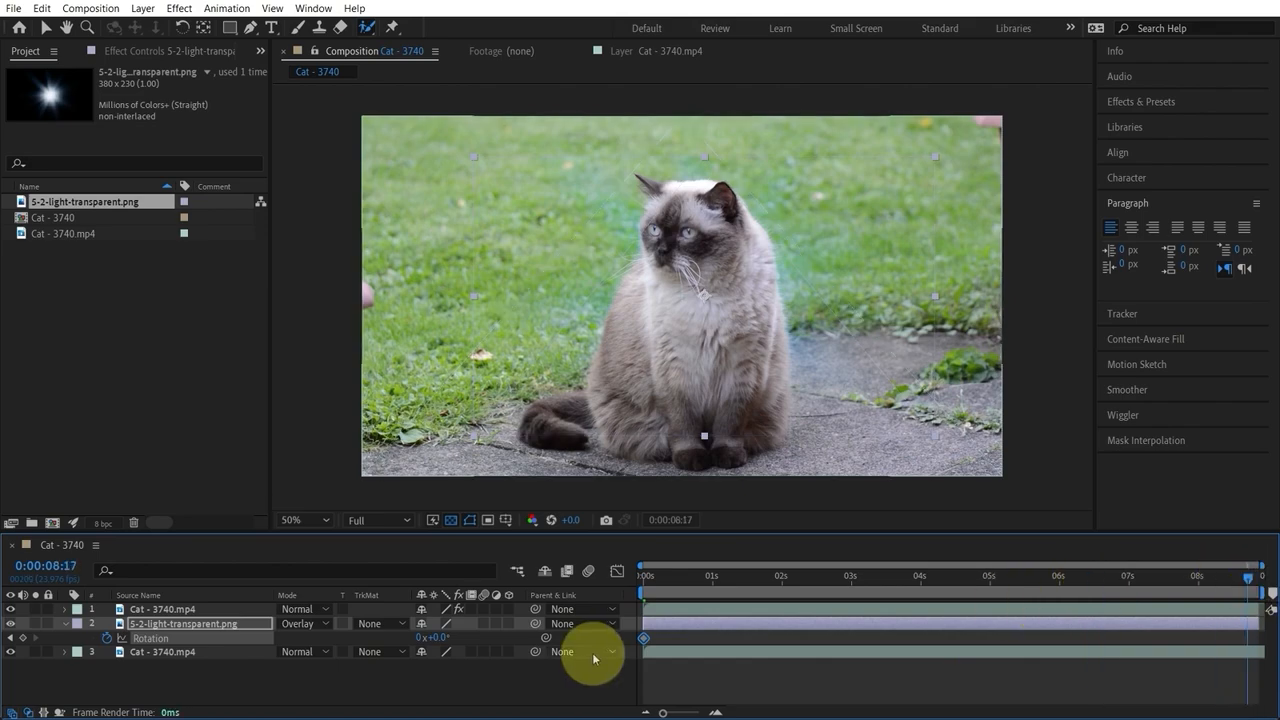
drag(437, 637, 532, 626)
key(Caps_Lock)
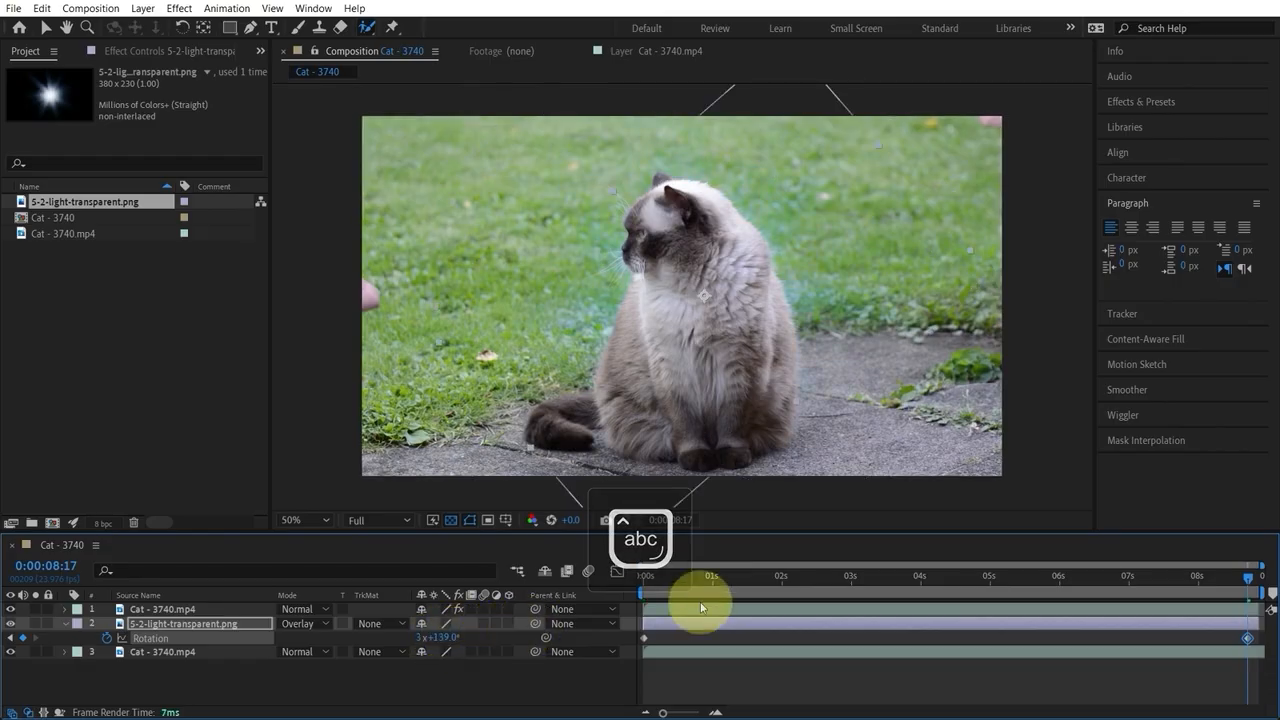
Apply Easy Ease to both rotation keyframes of the light layer
click(653, 640)
drag(645, 645, 1254, 643)
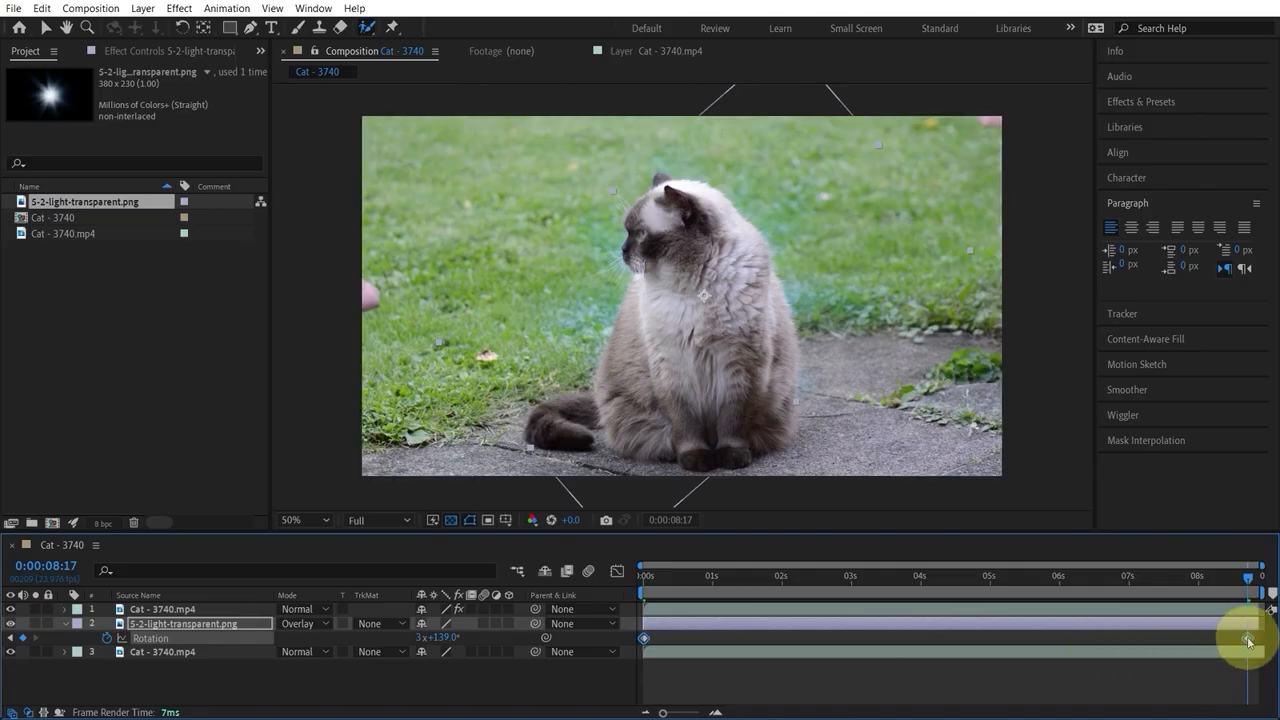
key(F9)
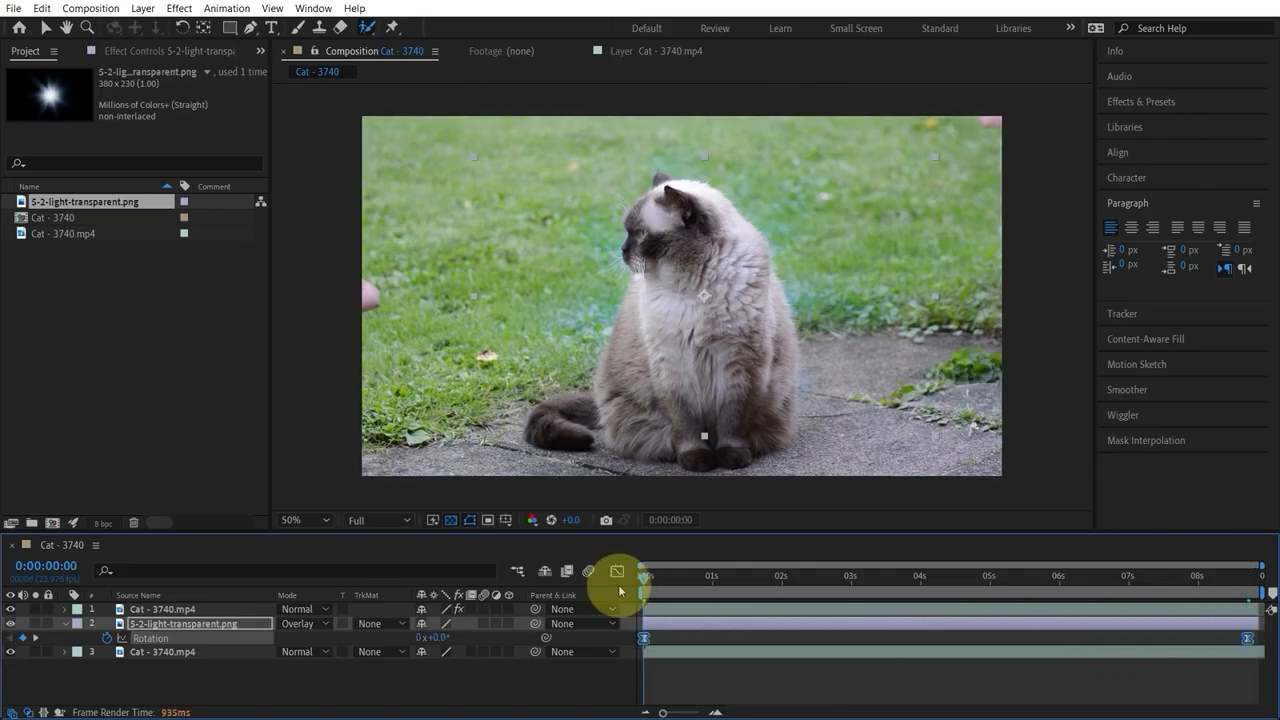
Preview the rotating light behind the cat from the start of the composition and return to 0:00:00:01
key(Home)
drag(649, 574, 873, 580)
click(731, 668)
click(870, 653)
click(648, 578)
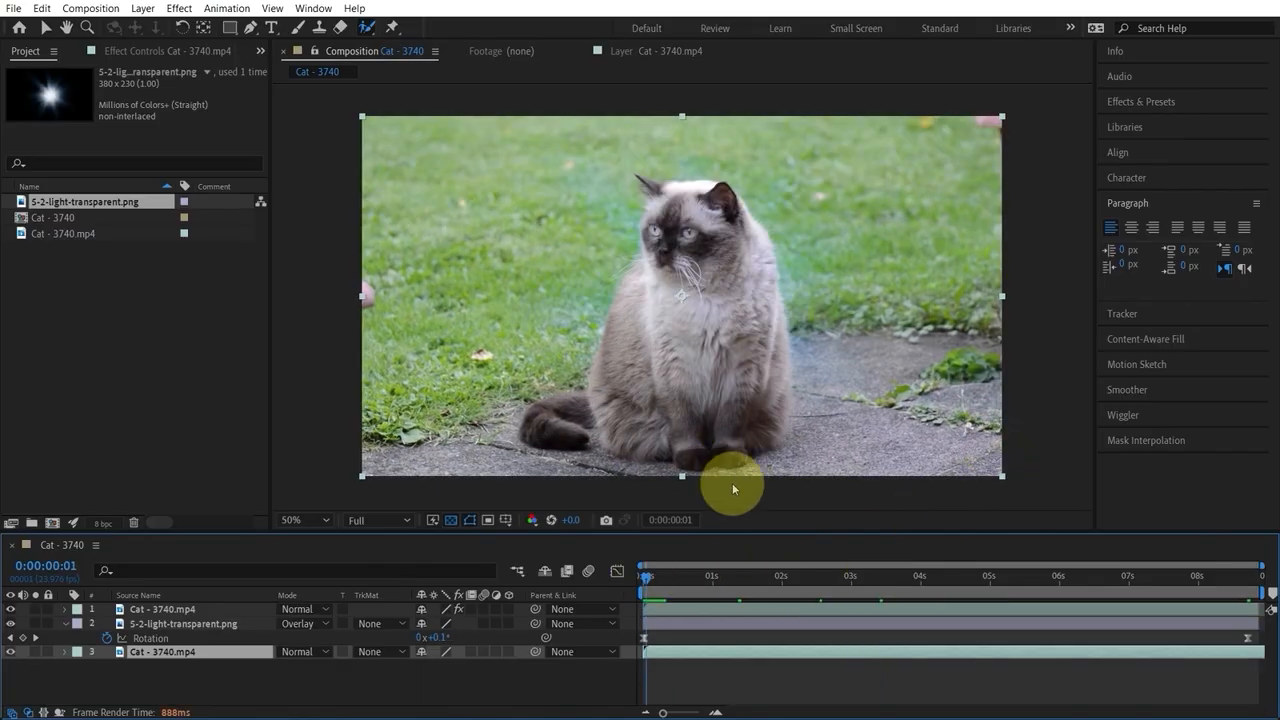
Add a text layer reading "CUTE CAT" to the cat composition
click(749, 673)
click(271, 27)
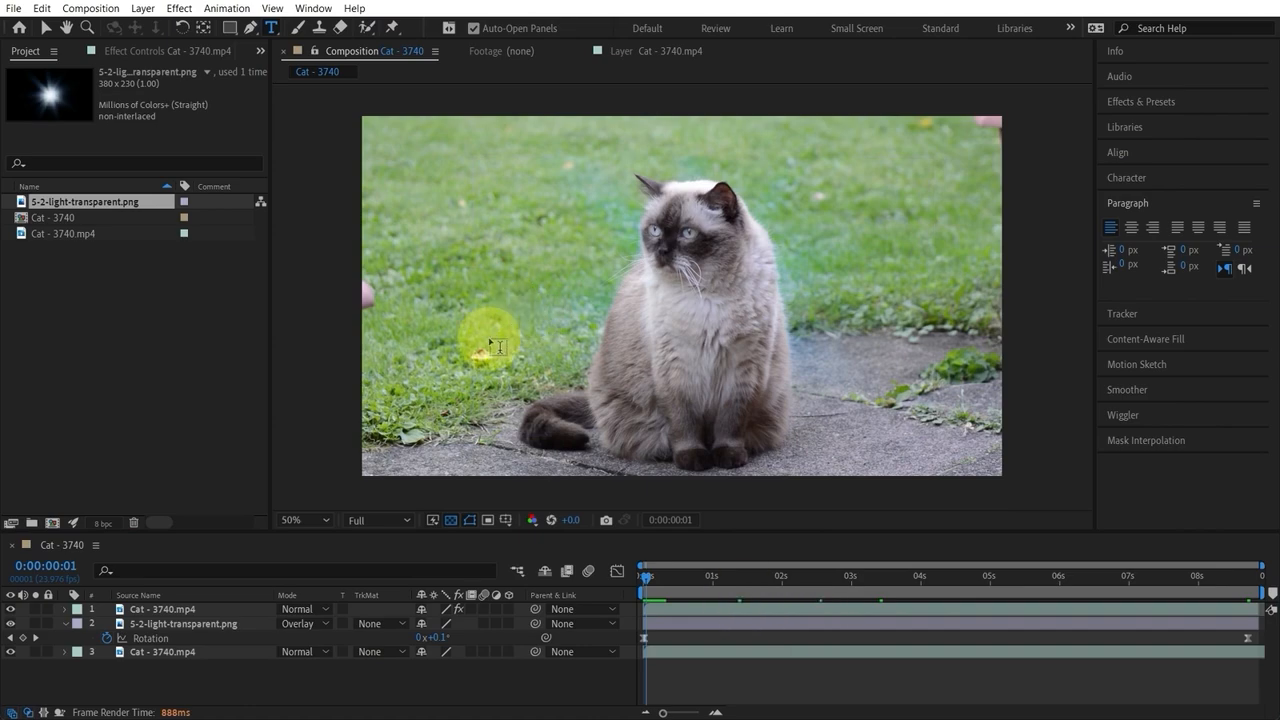
click(462, 330)
text(CUTE CT)
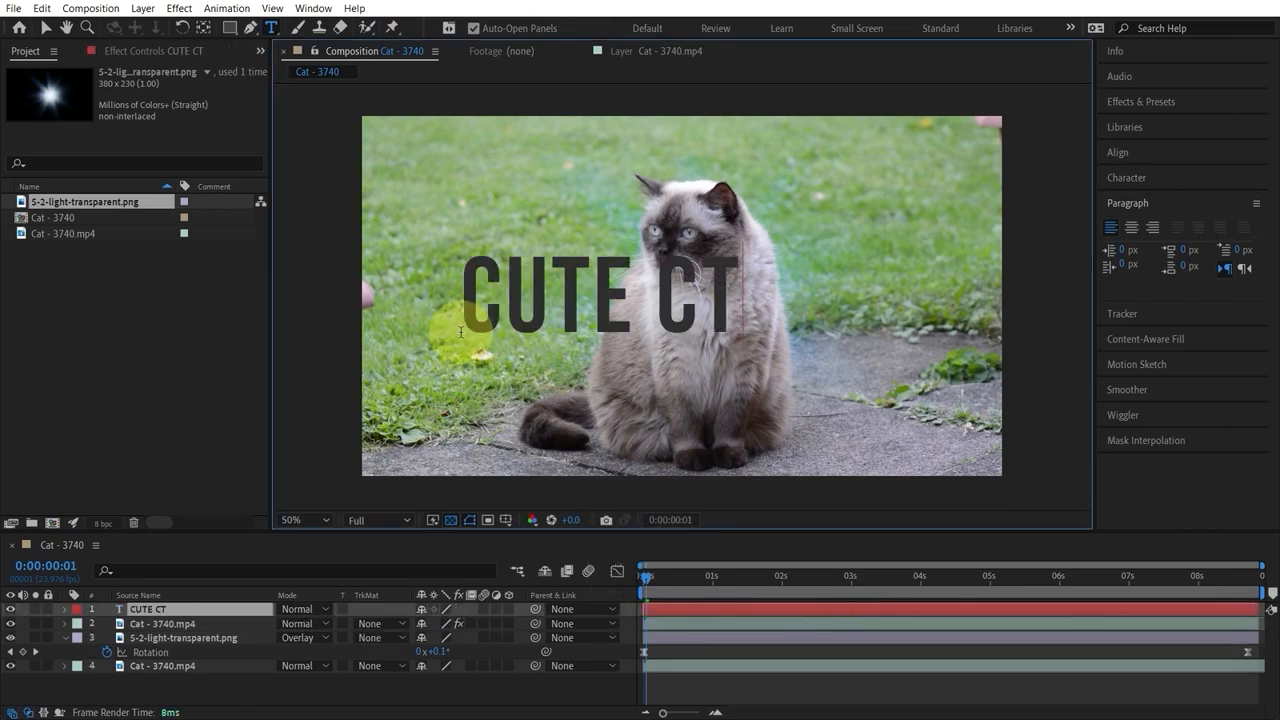
key(BackSpace)
text(AT)
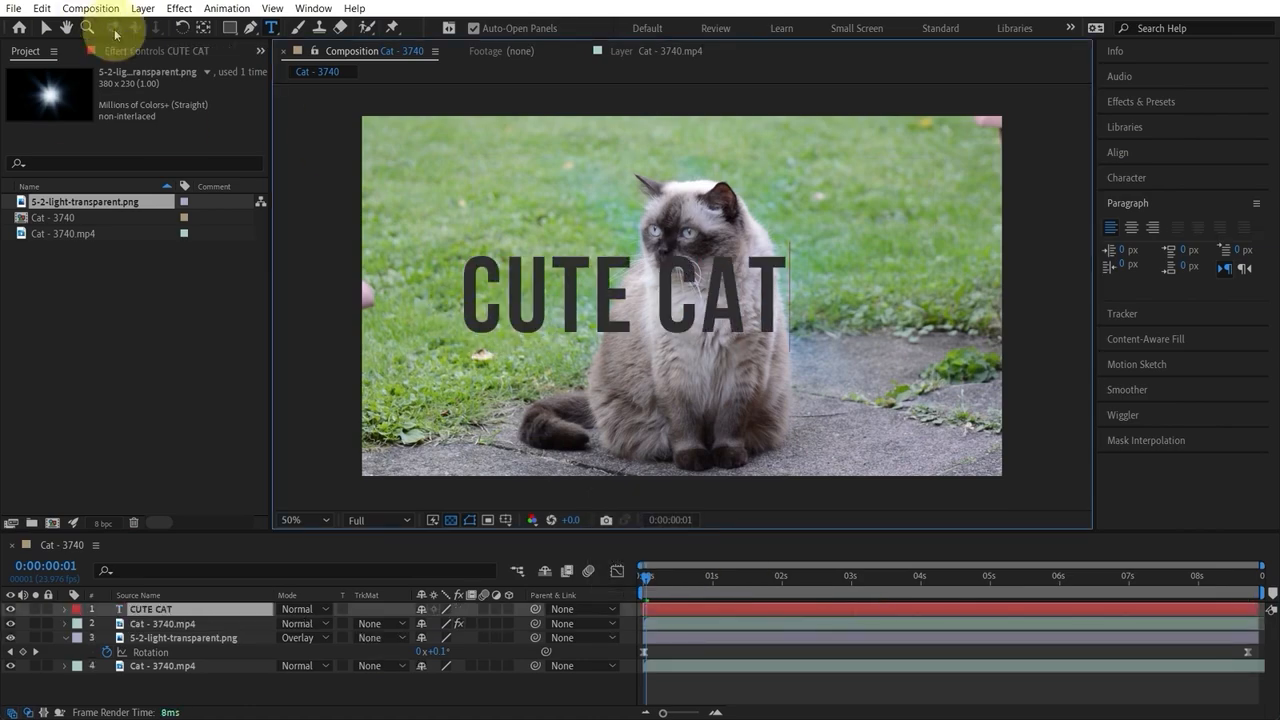
click(824, 688)
Move the CUTE CAT text layer beneath the cat cutout layer so the text sits behind the cat
click(808, 624)
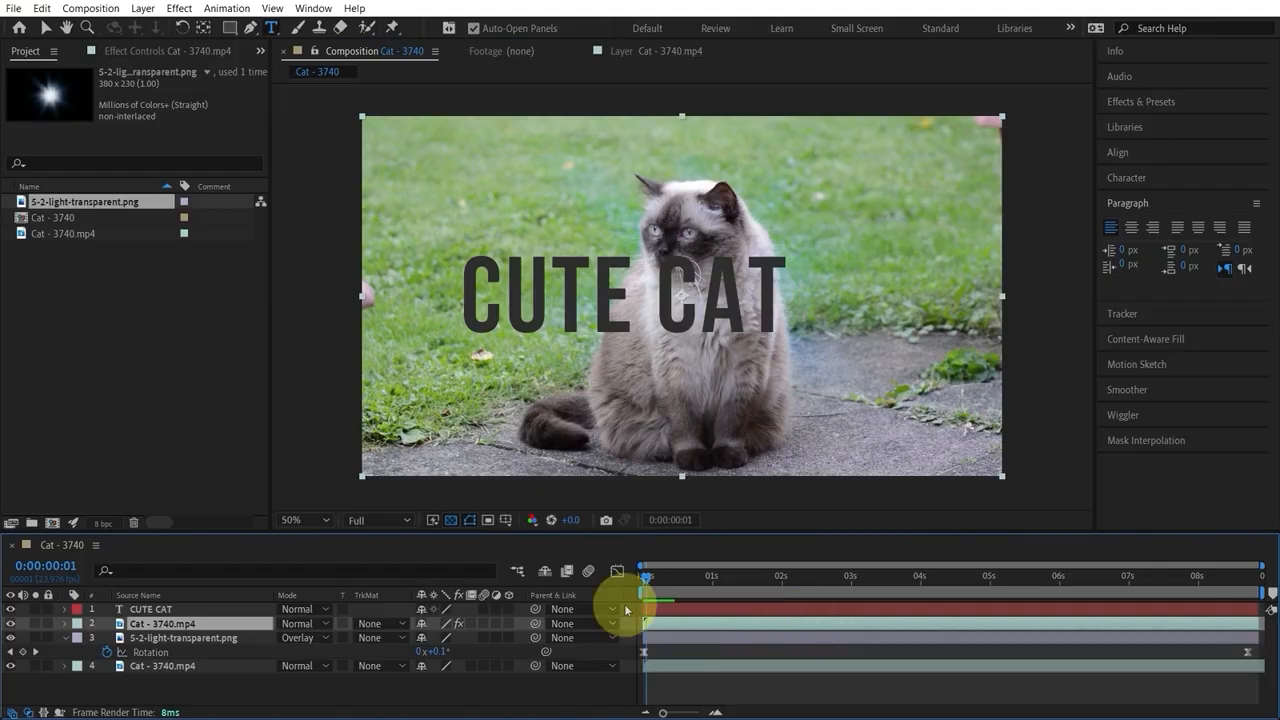
click(170, 610)
drag(170, 612, 173, 640)
key(Caps_Lock)
key(Caps_Lock)
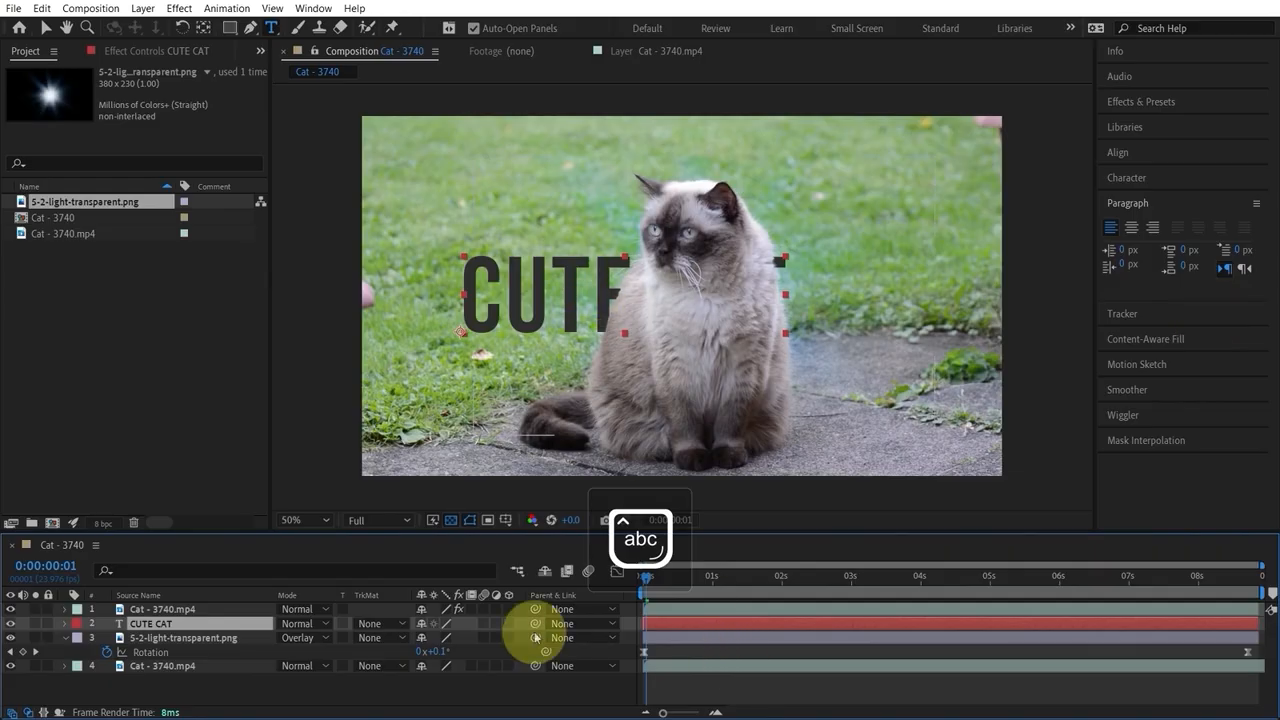
Lower the CUTE CAT text to position 208, 982 and scale it up behind the cat
key(p)
drag(446, 641, 755, 613)
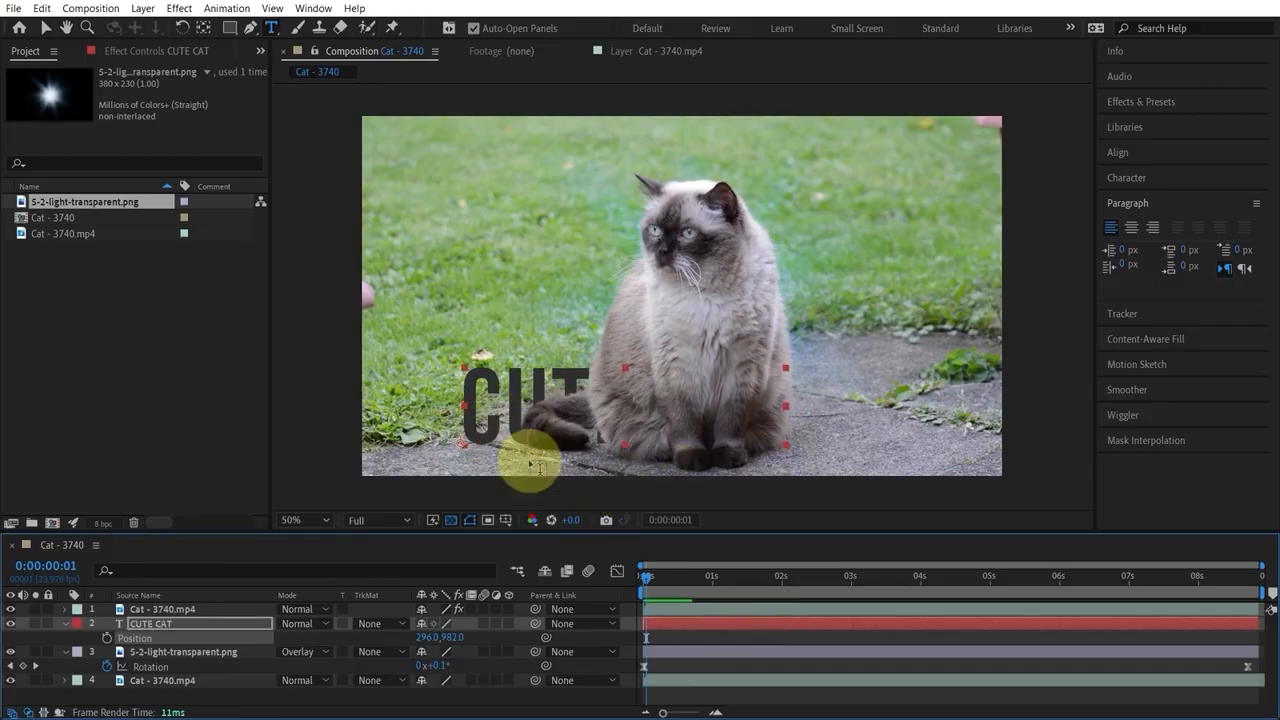
key(s)
drag(451, 636, 357, 646)
key(p)
Set the CUTE CAT text's tracking to 105 and shift its position to 69, 982
click(1161, 178)
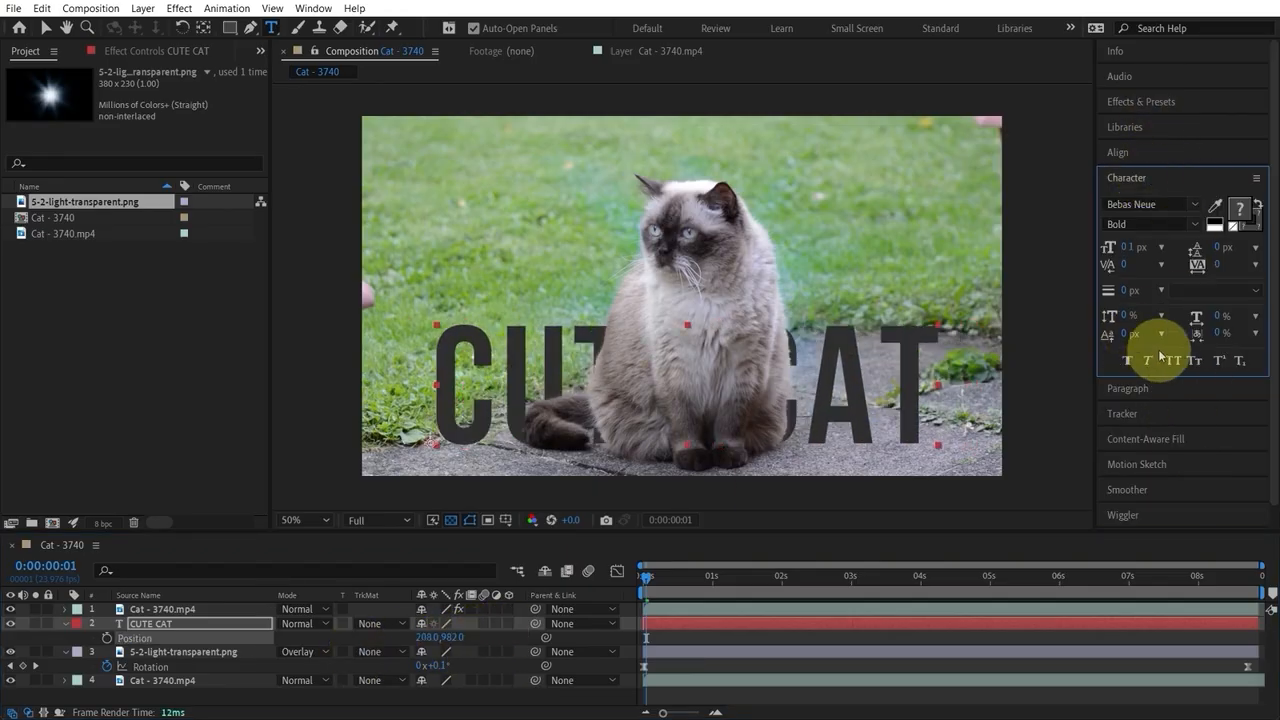
mouse_move(1226, 263)
mouse_down()
mouse_move(1278, 263)
mouse_move(1211, 266)
mouse_move(1240, 263)
mouse_up()
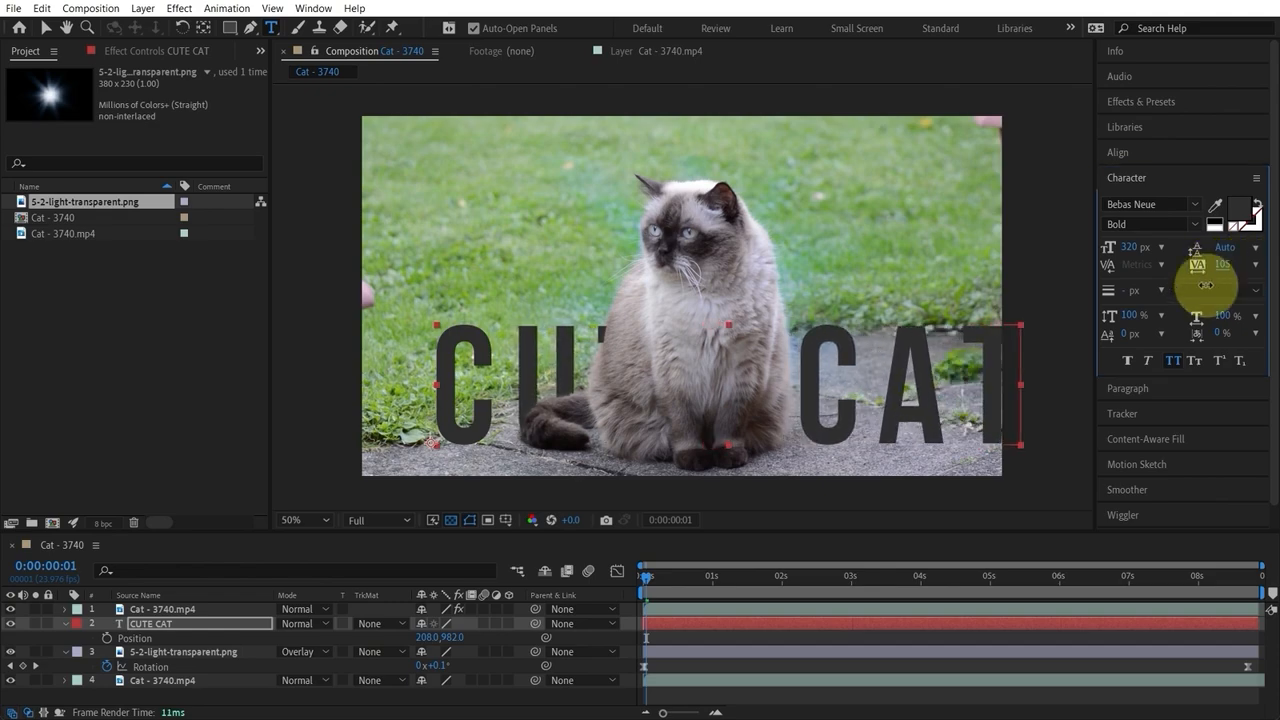
key(p)
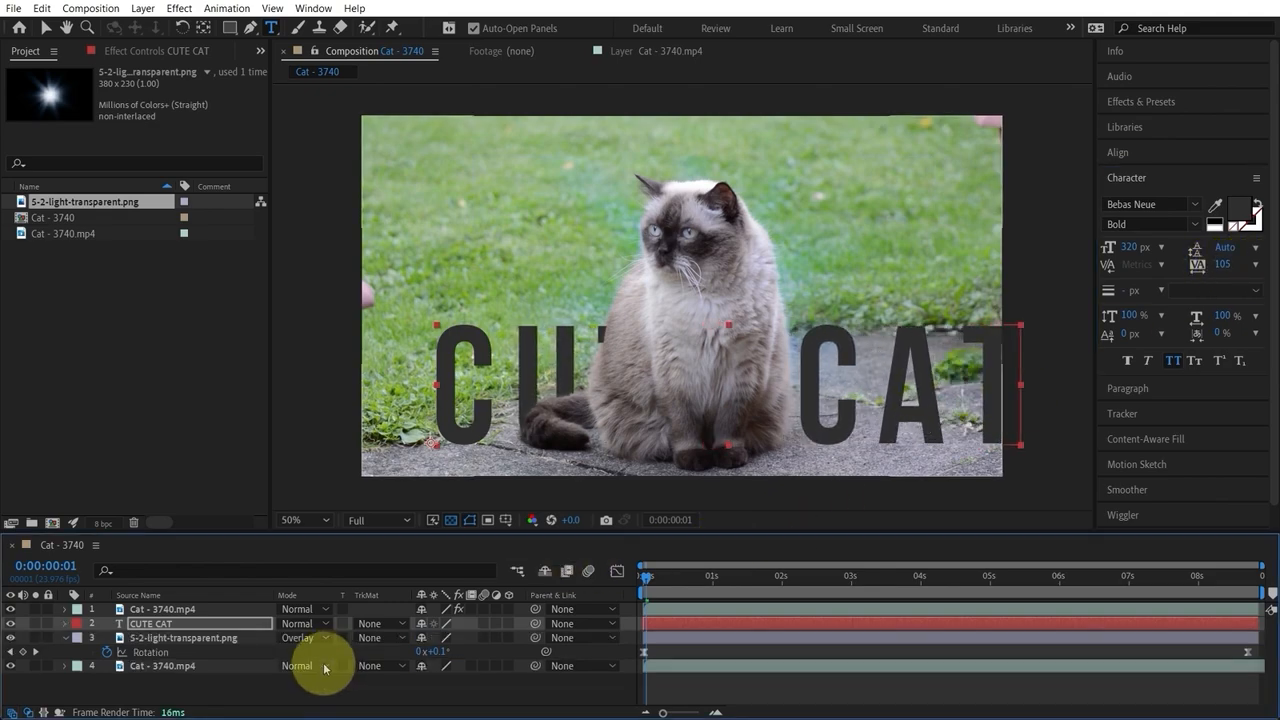
key(p)
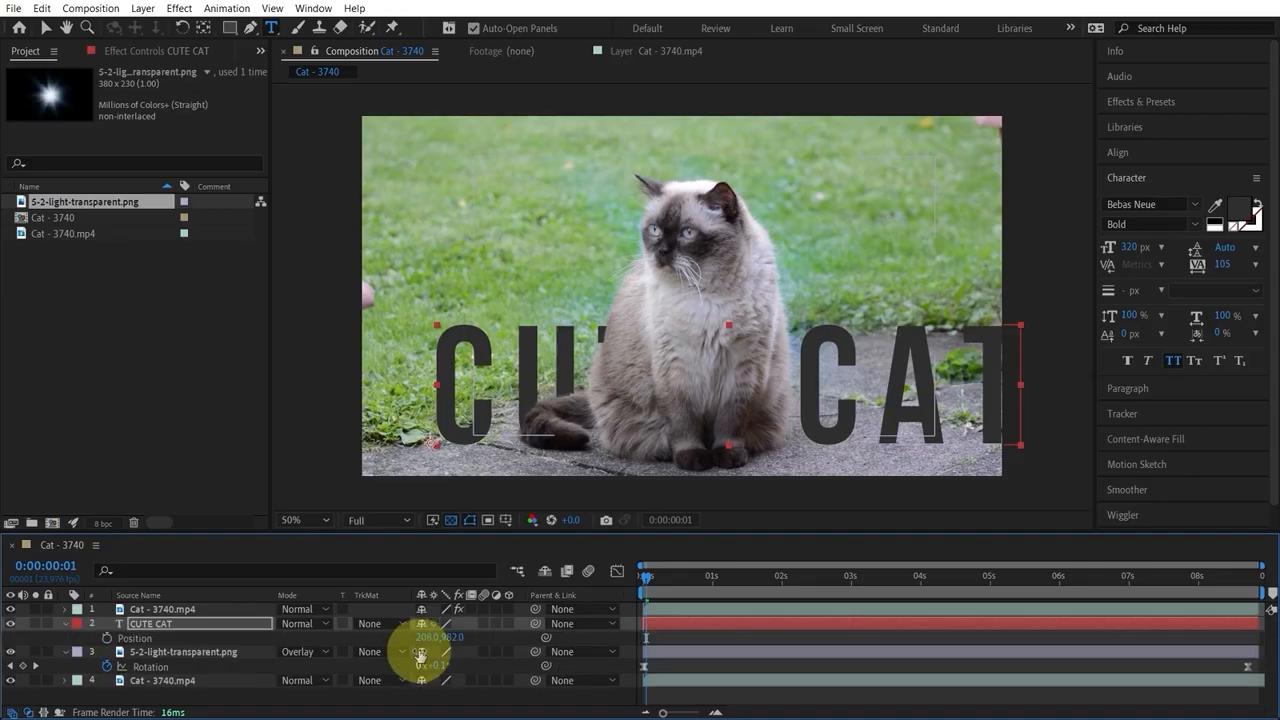
drag(418, 638, 322, 652)
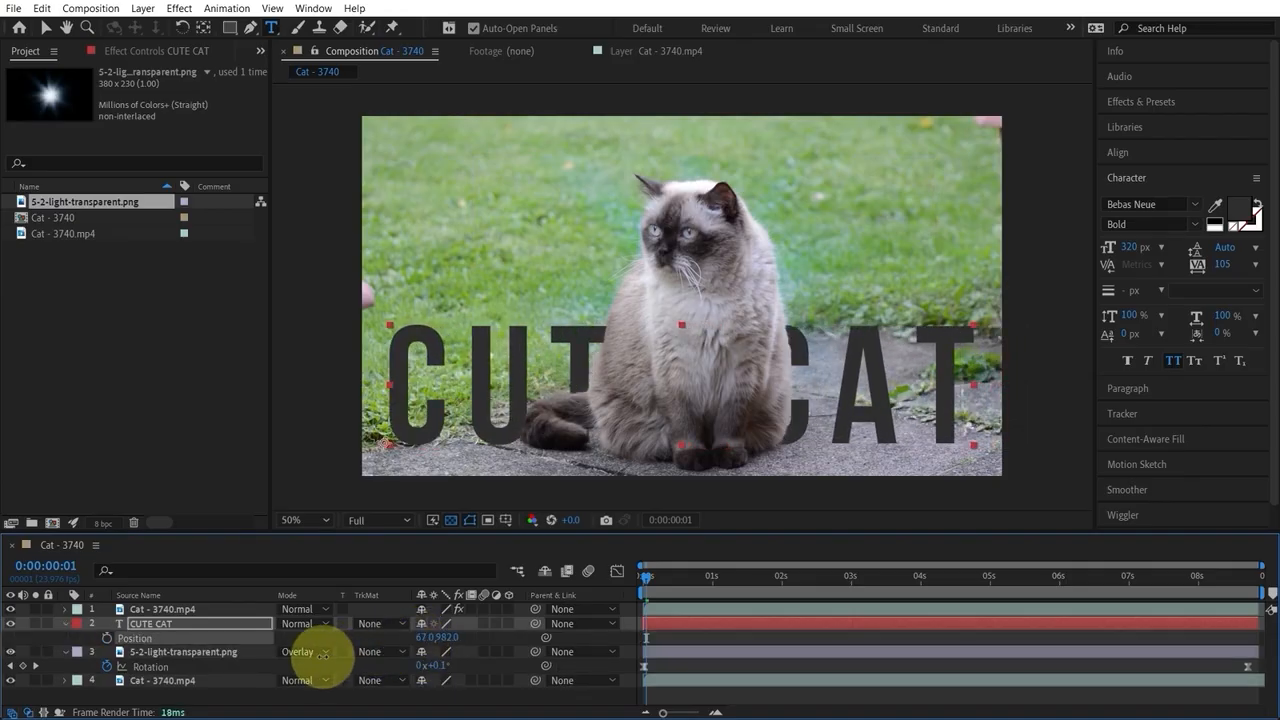
click(670, 642)
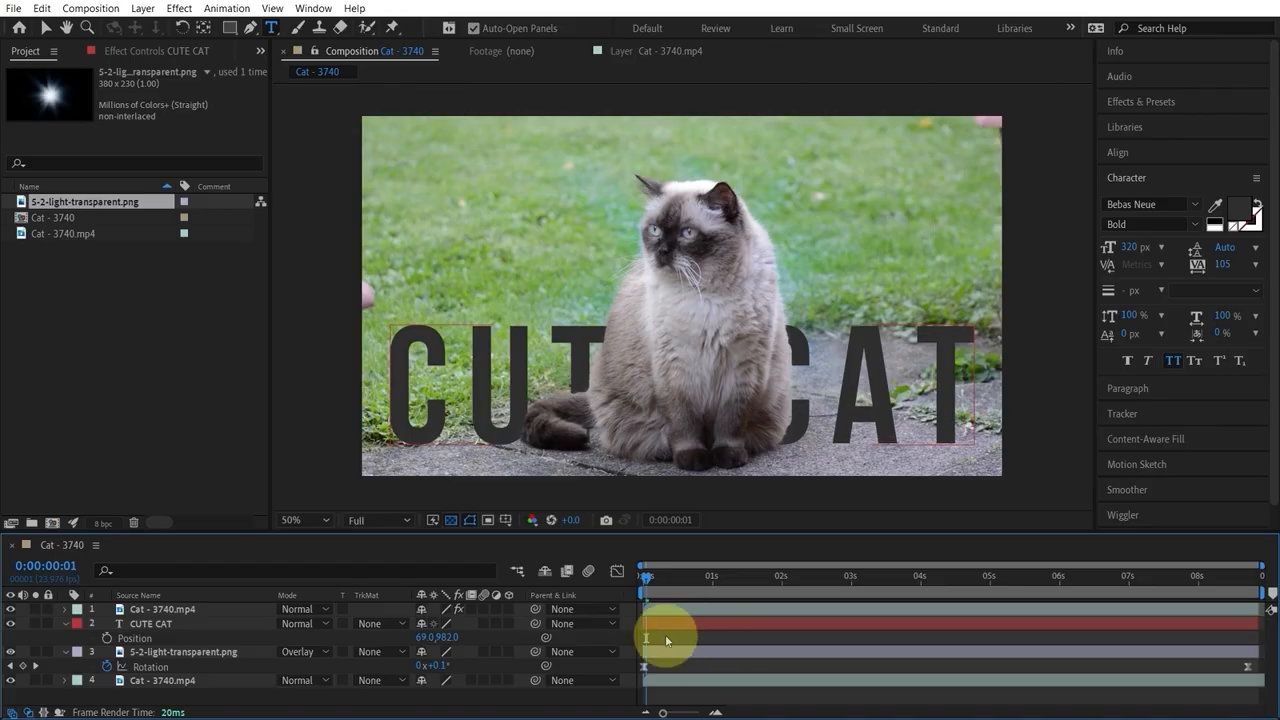
Duplicate the cat cutout layer and move the copy toward the lower-right part of the frame
click(695, 610)
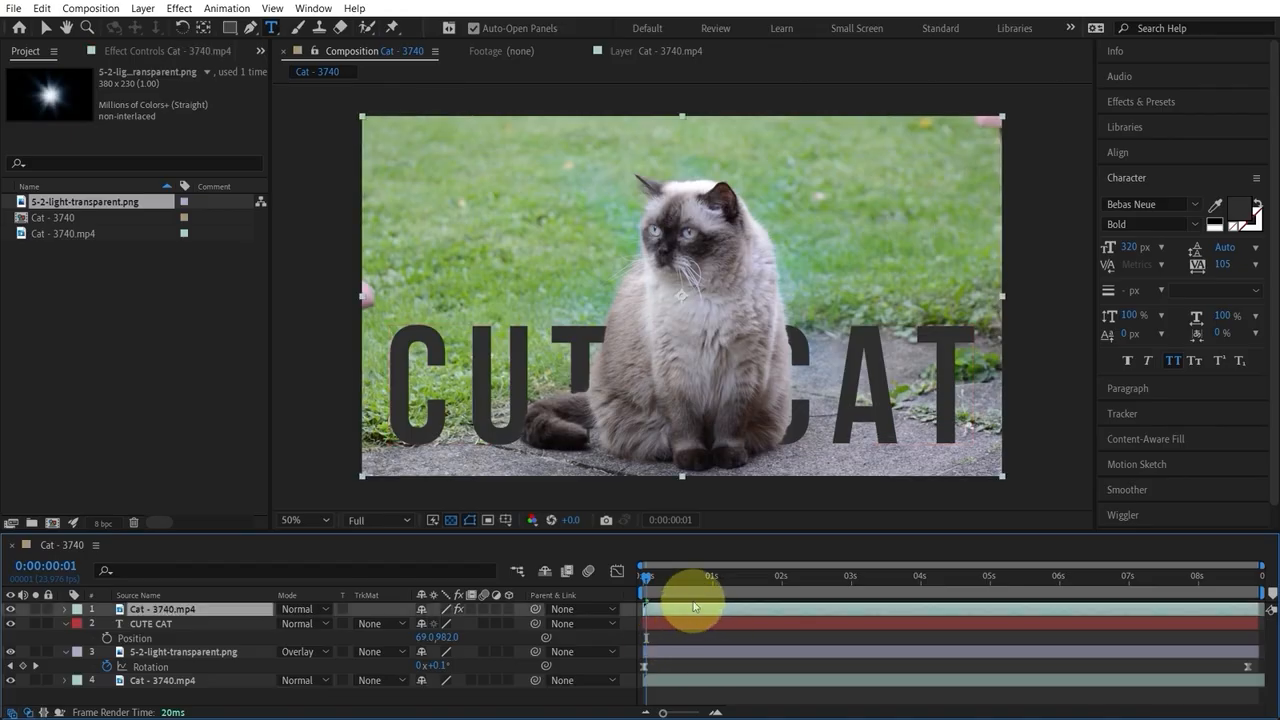
key(ctrl+d)
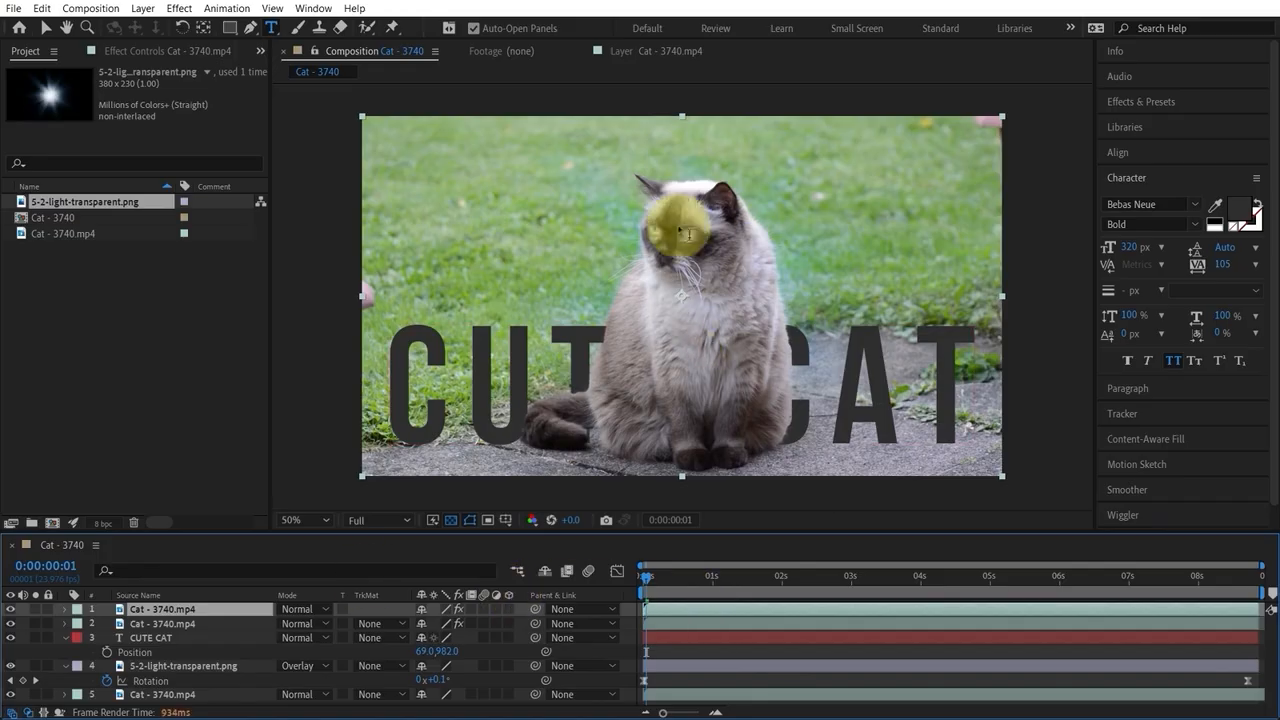
click(46, 27)
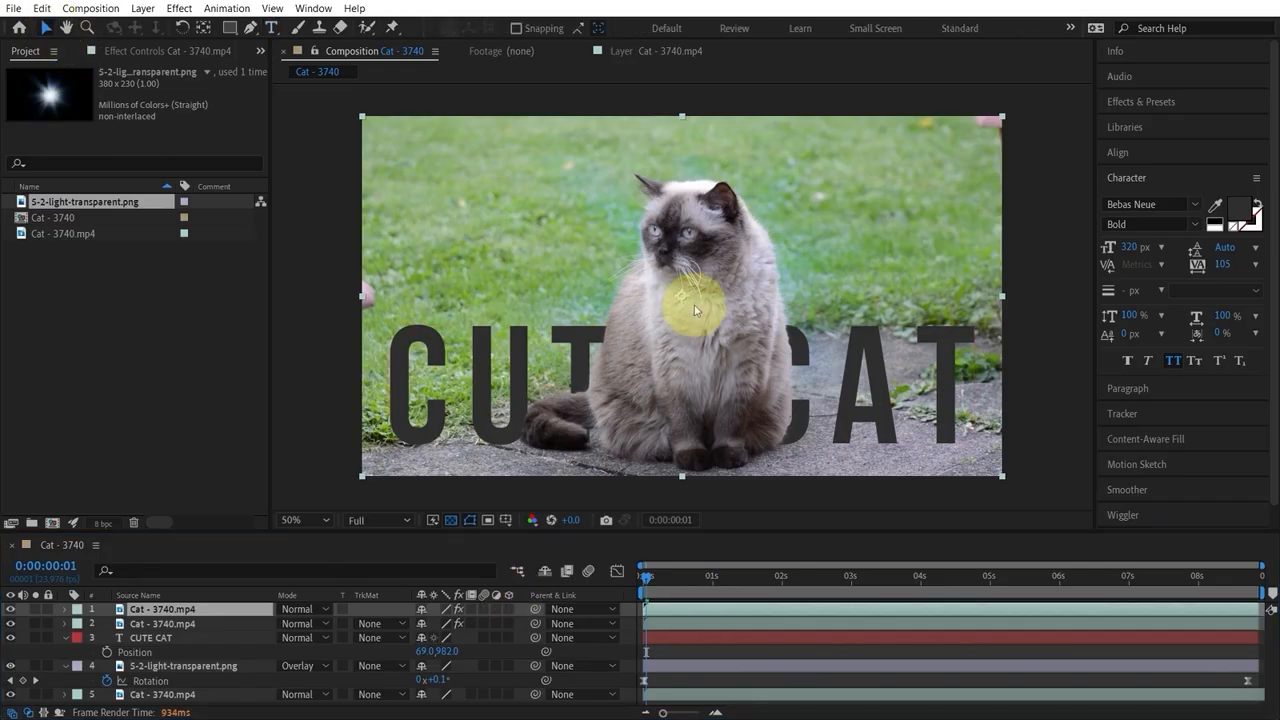
drag(683, 297, 971, 378)
drag(780, 612, 710, 576)
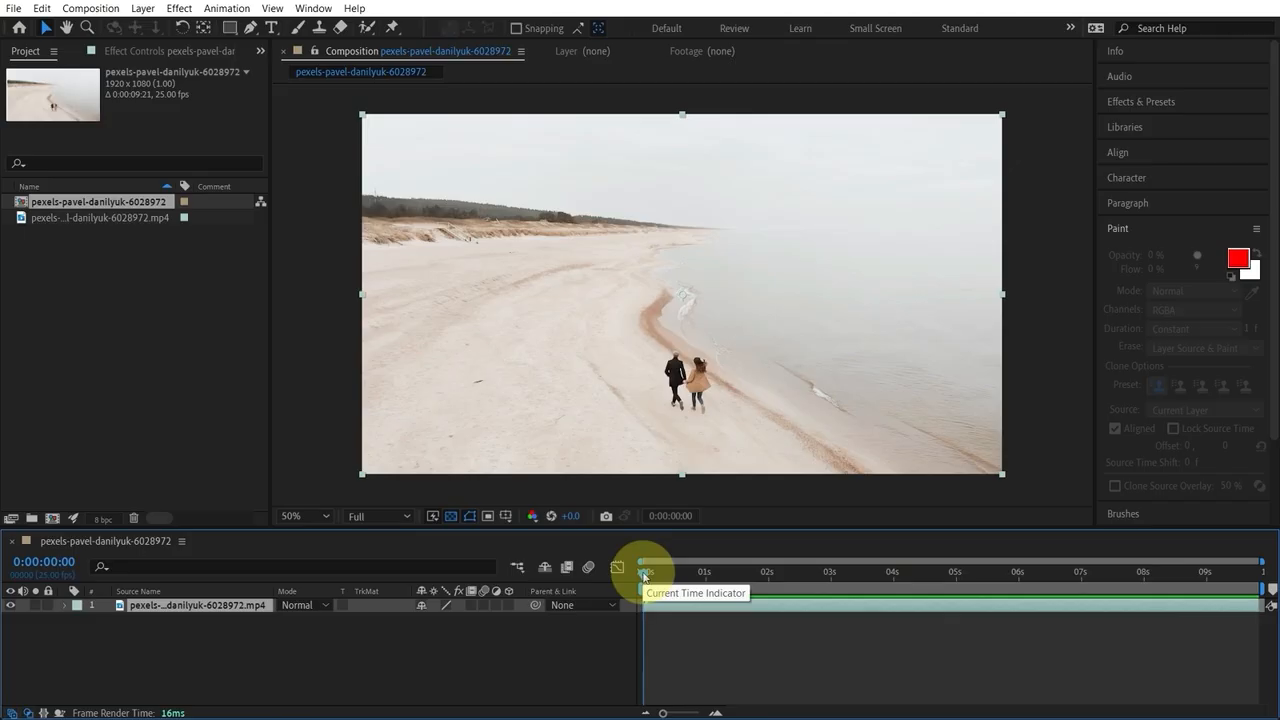
Scrub through the beach clip and examine the walking couple close up near the start
drag(643, 577, 1081, 572)
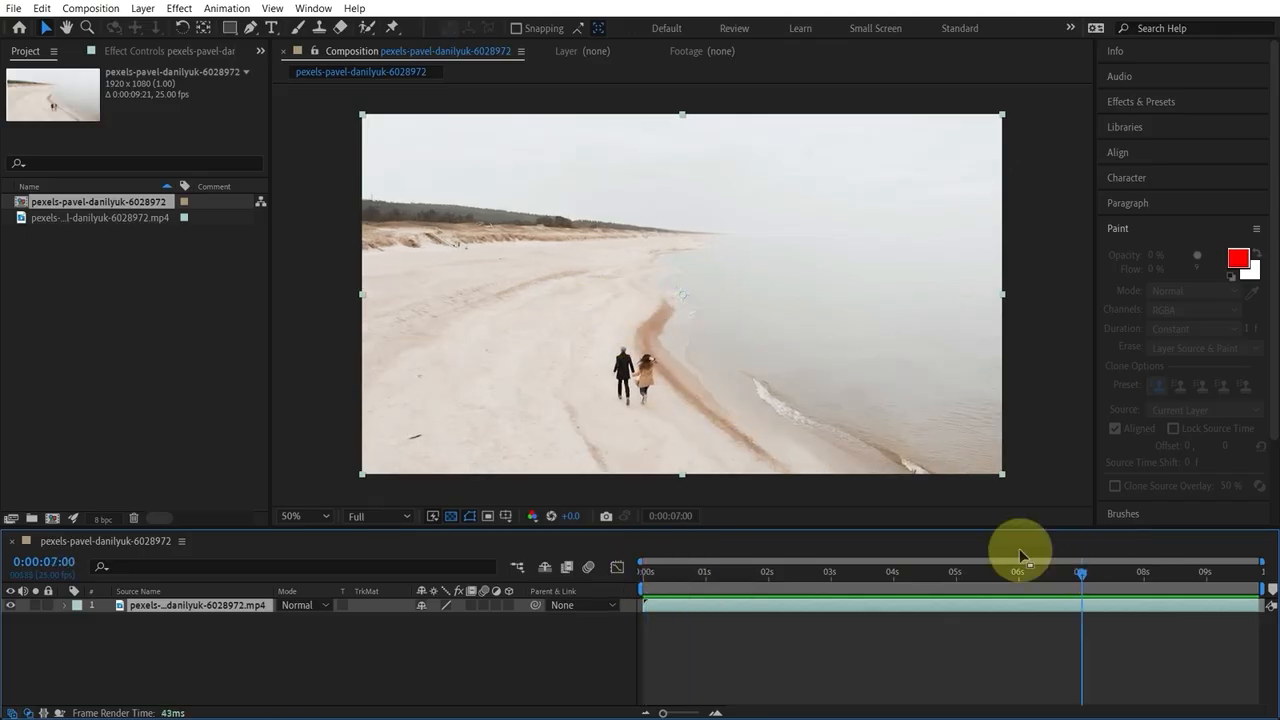
click(671, 576)
drag(660, 577, 1237, 578)
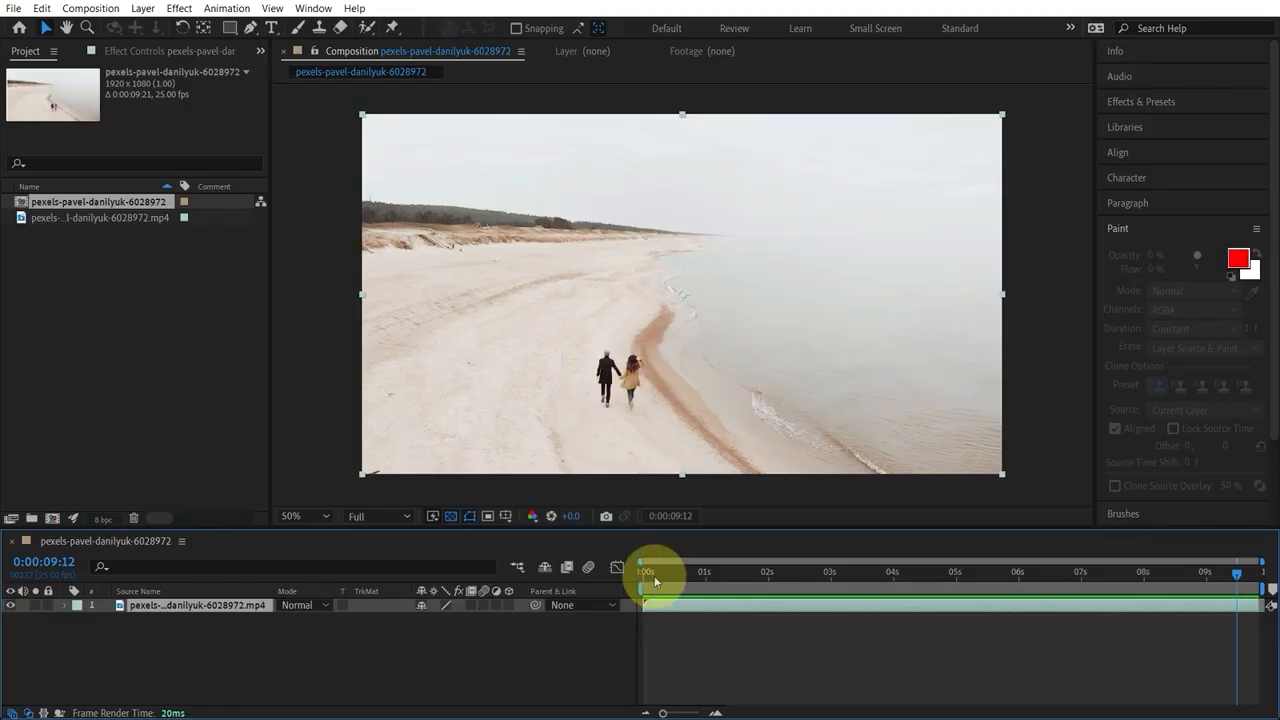
drag(655, 582, 649, 582)
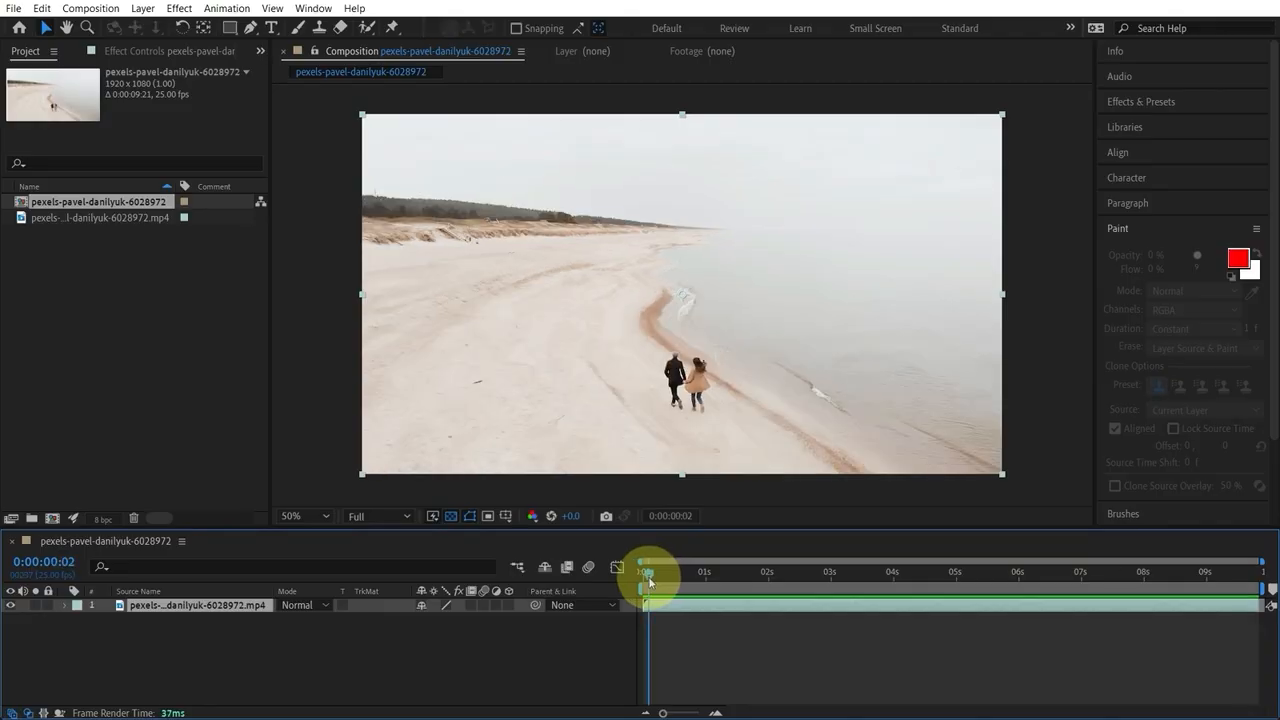
scroll(771, 434, up, 2)
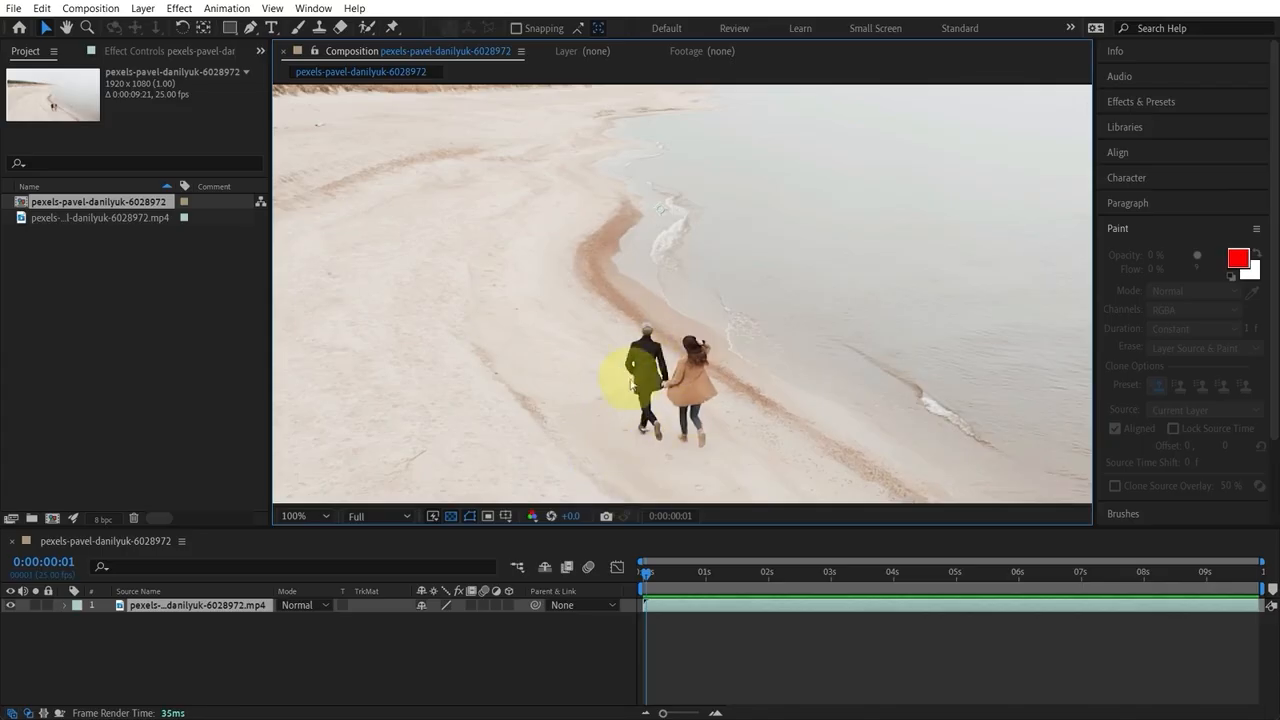
scroll(604, 357, down, 2)
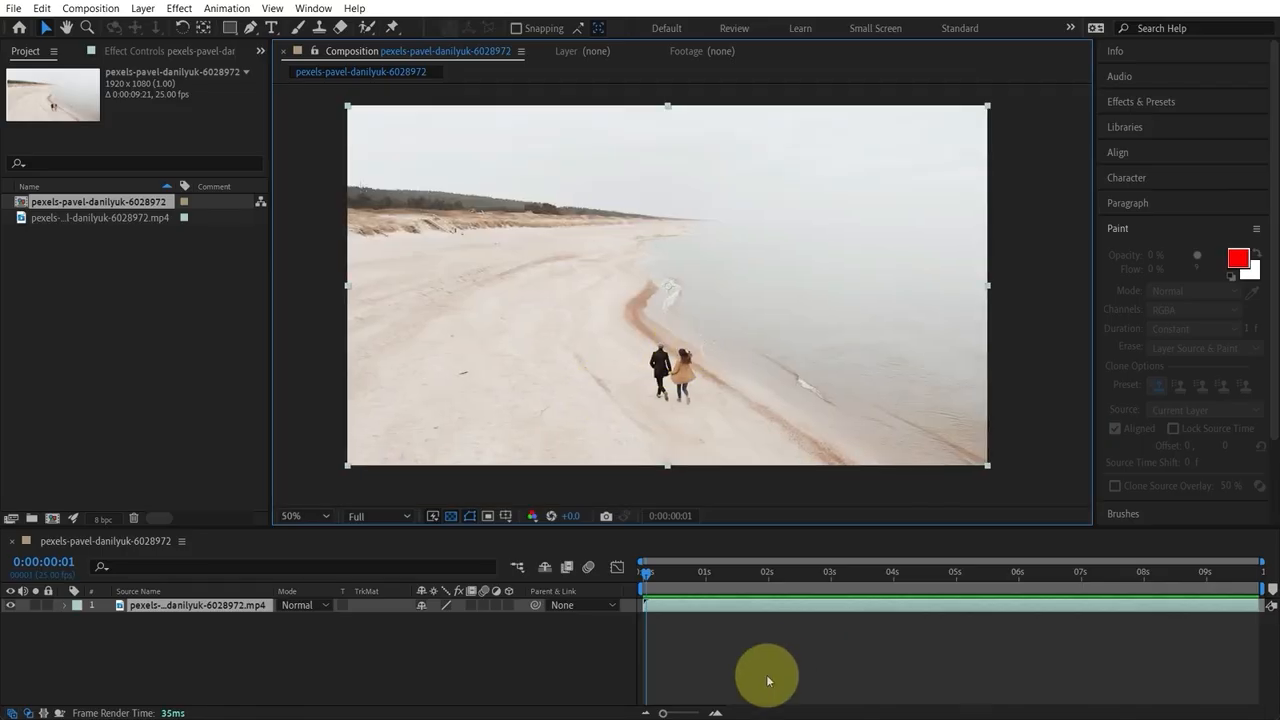
Draw a closed RotoBezier mask with the Pen tool loosely around the walking couple at 0:00:00:01
click(253, 30)
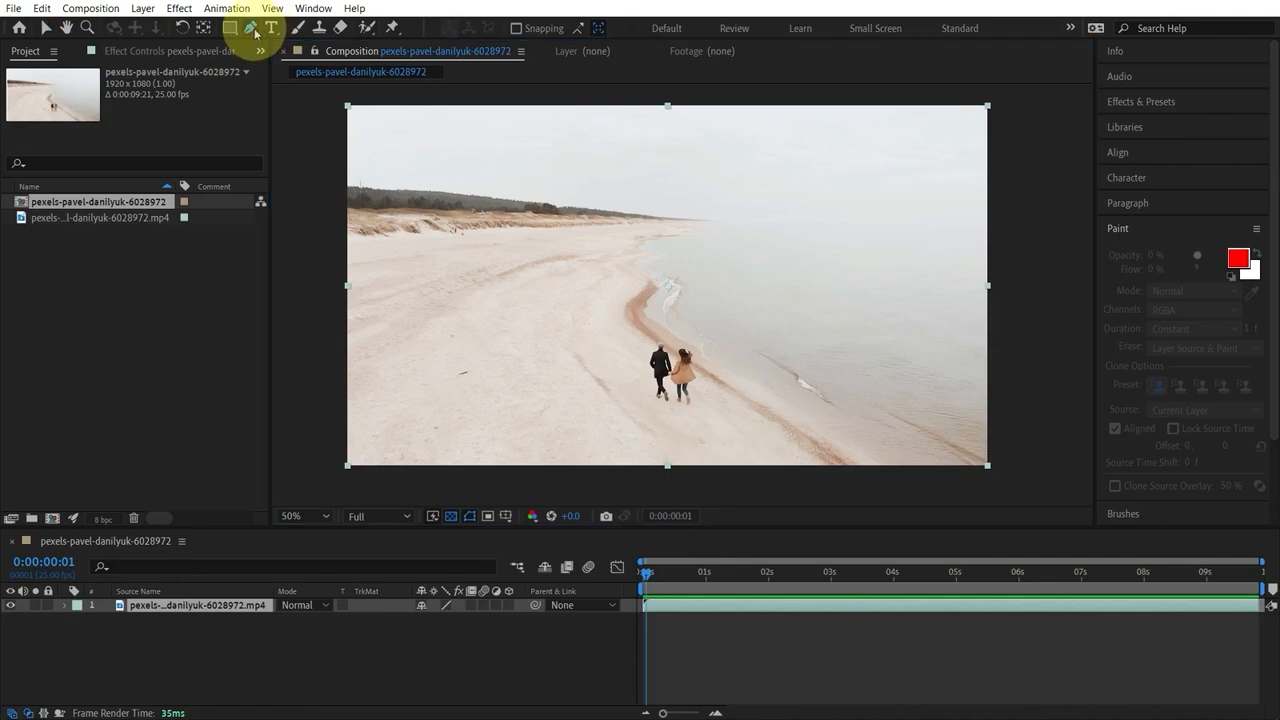
key(h)
scroll(743, 394, up, 2)
drag(743, 394, 749, 304)
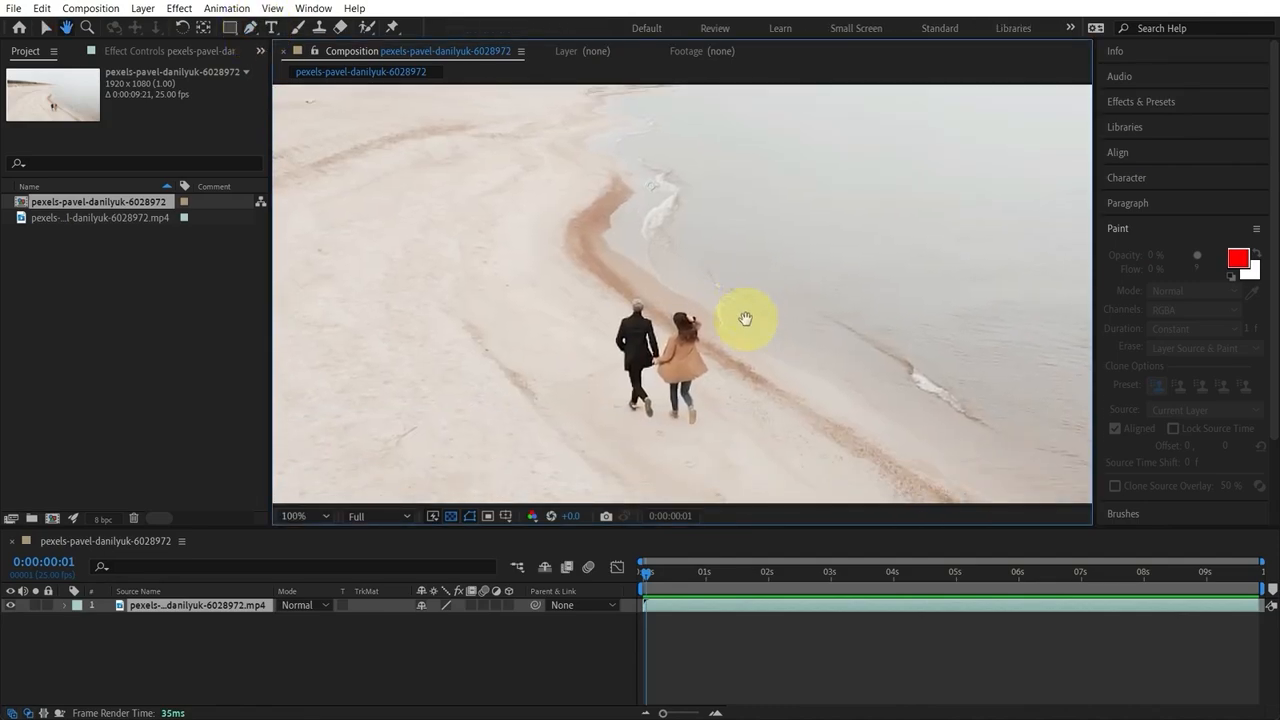
scroll(700, 393, up, 1)
drag(724, 394, 709, 282)
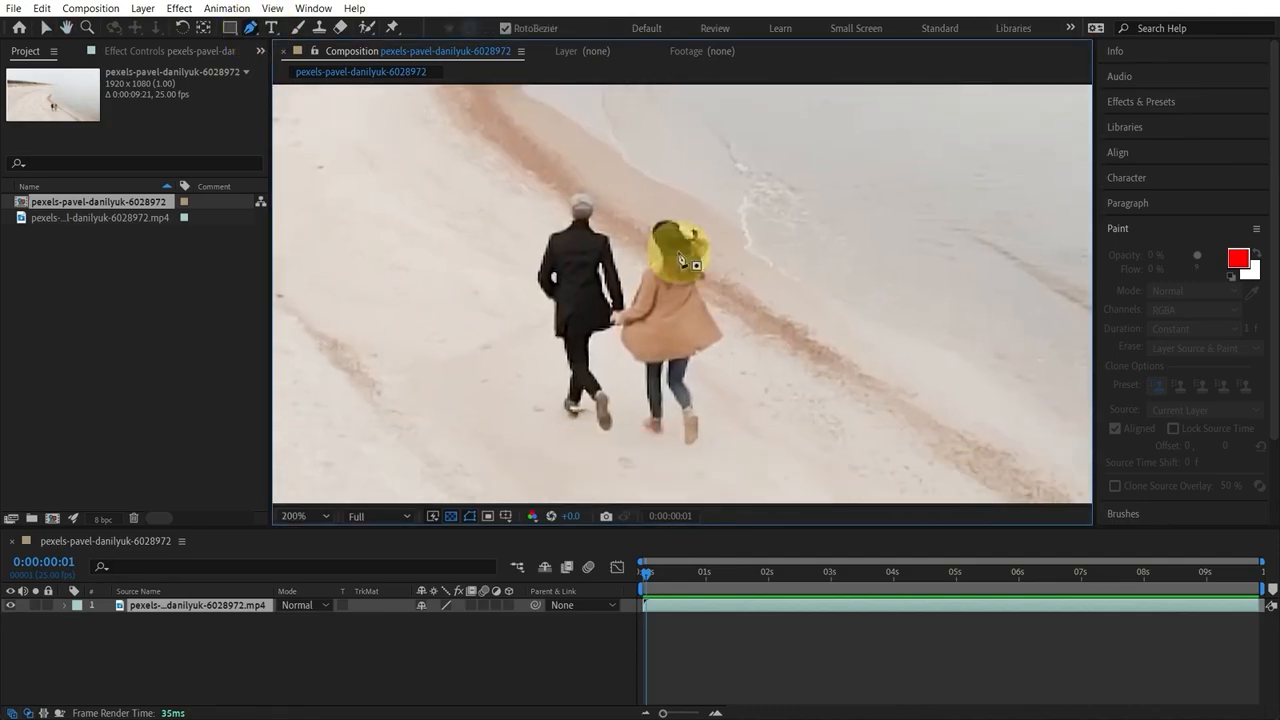
click(503, 29)
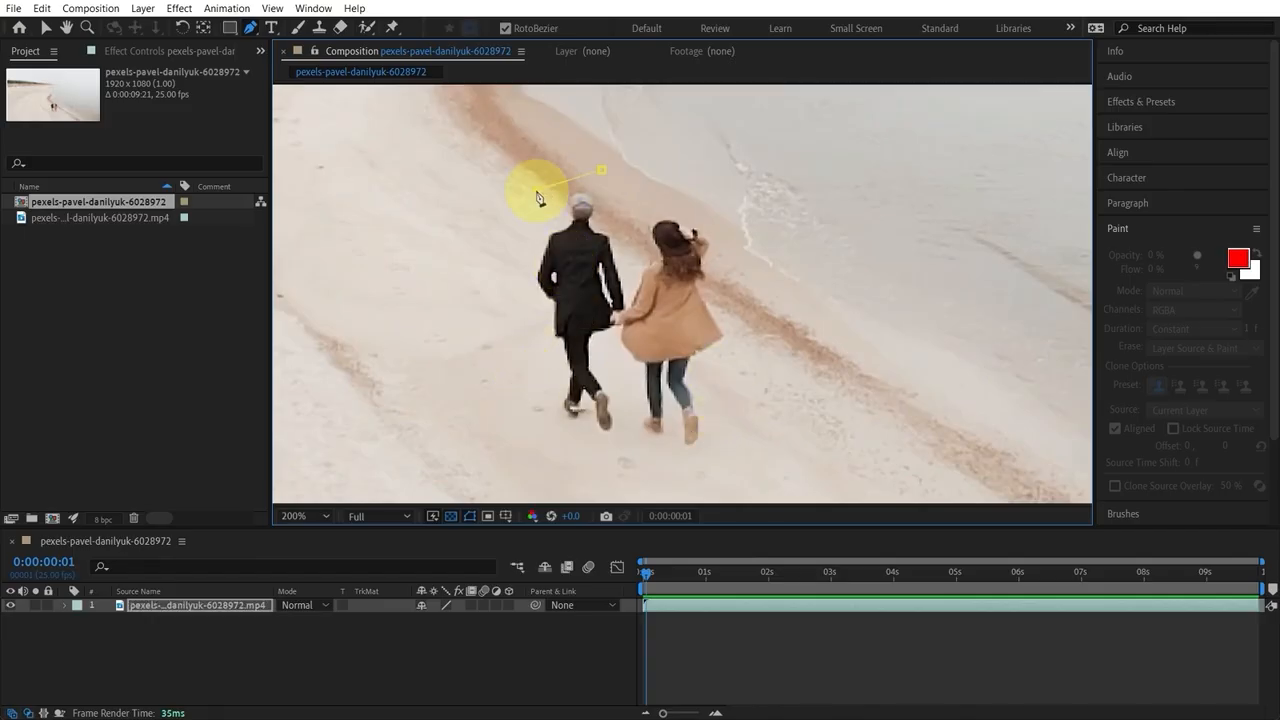
click(510, 416)
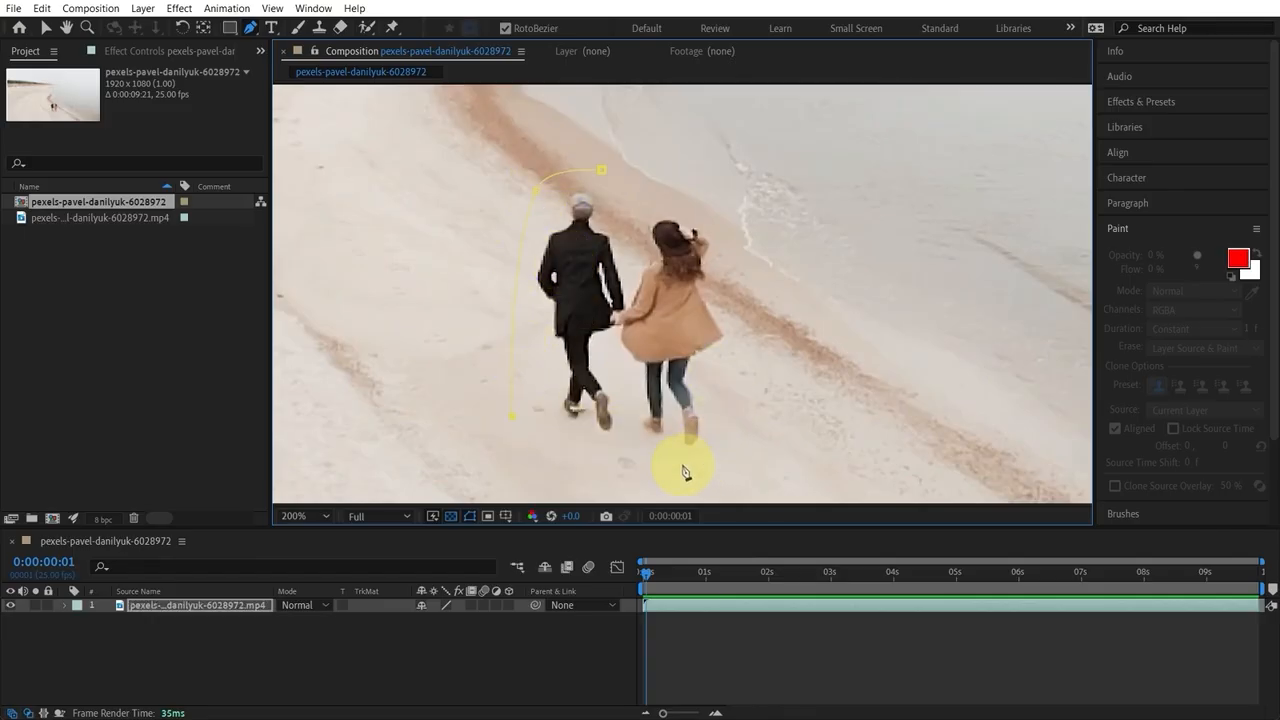
click(752, 321)
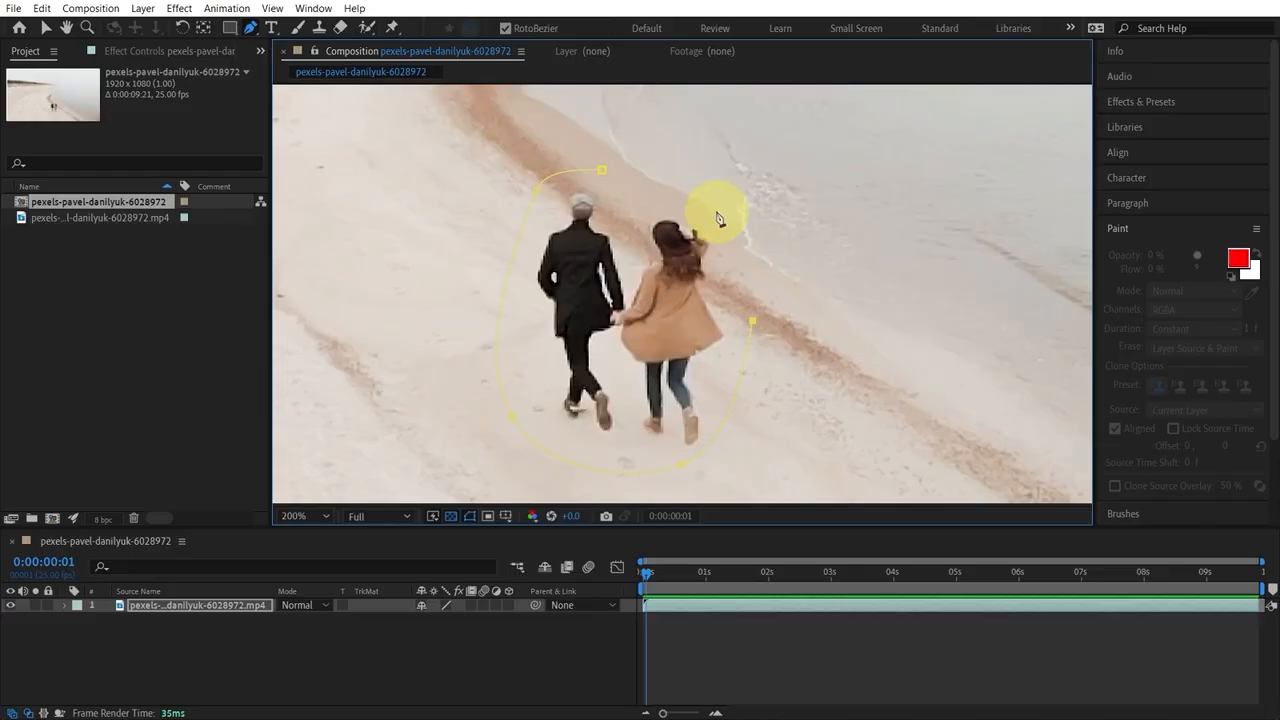
click(602, 171)
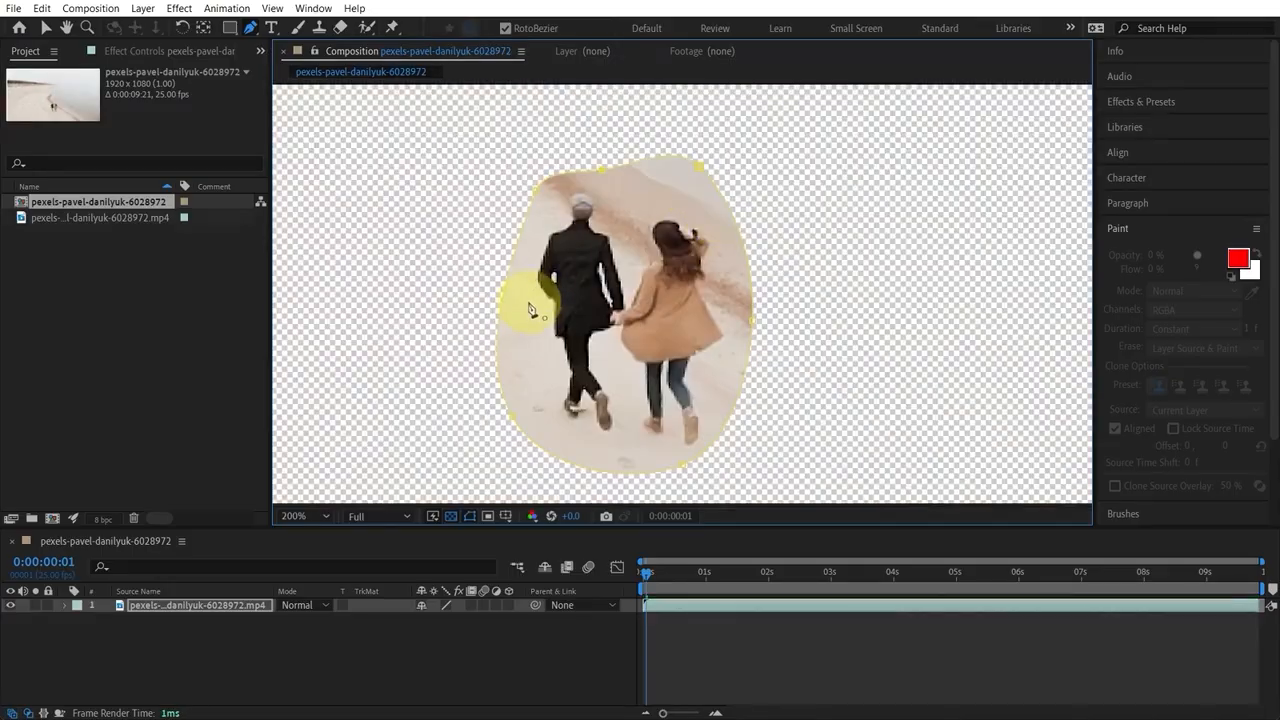
Reveal the beach clip's mask properties and change the mask's outline colour to near-black 121108
click(64, 605)
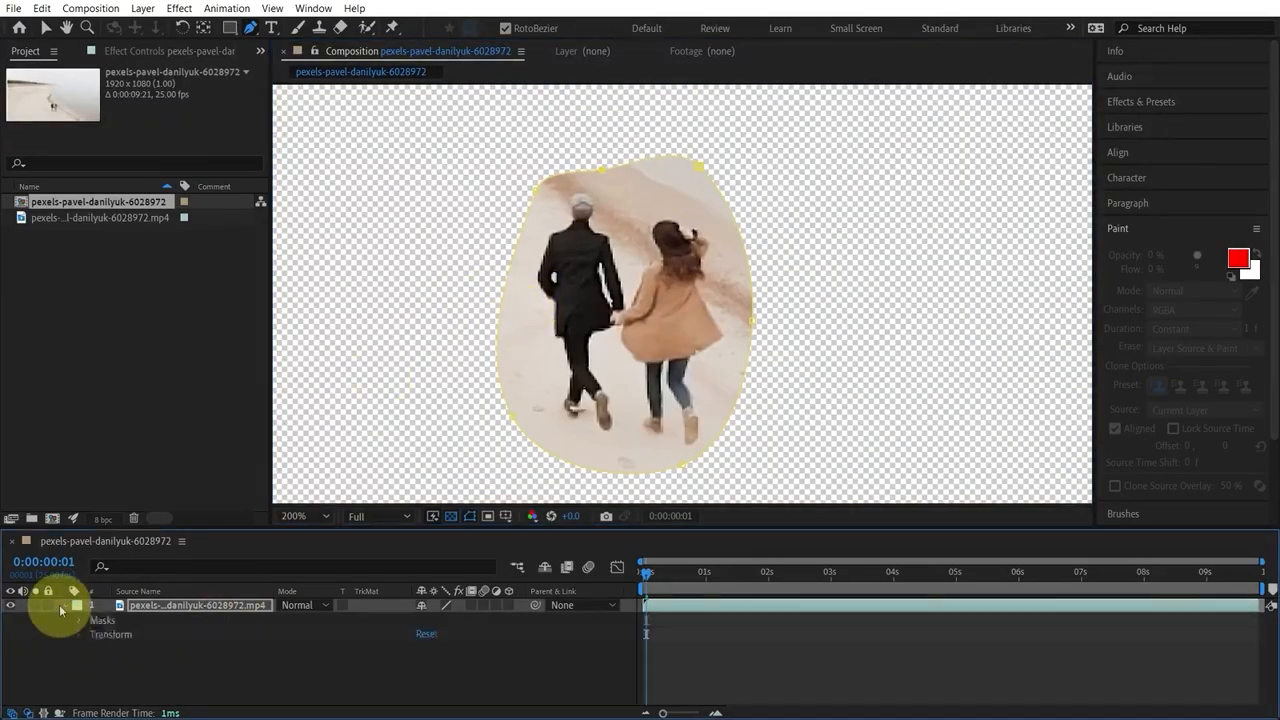
click(78, 620)
click(94, 634)
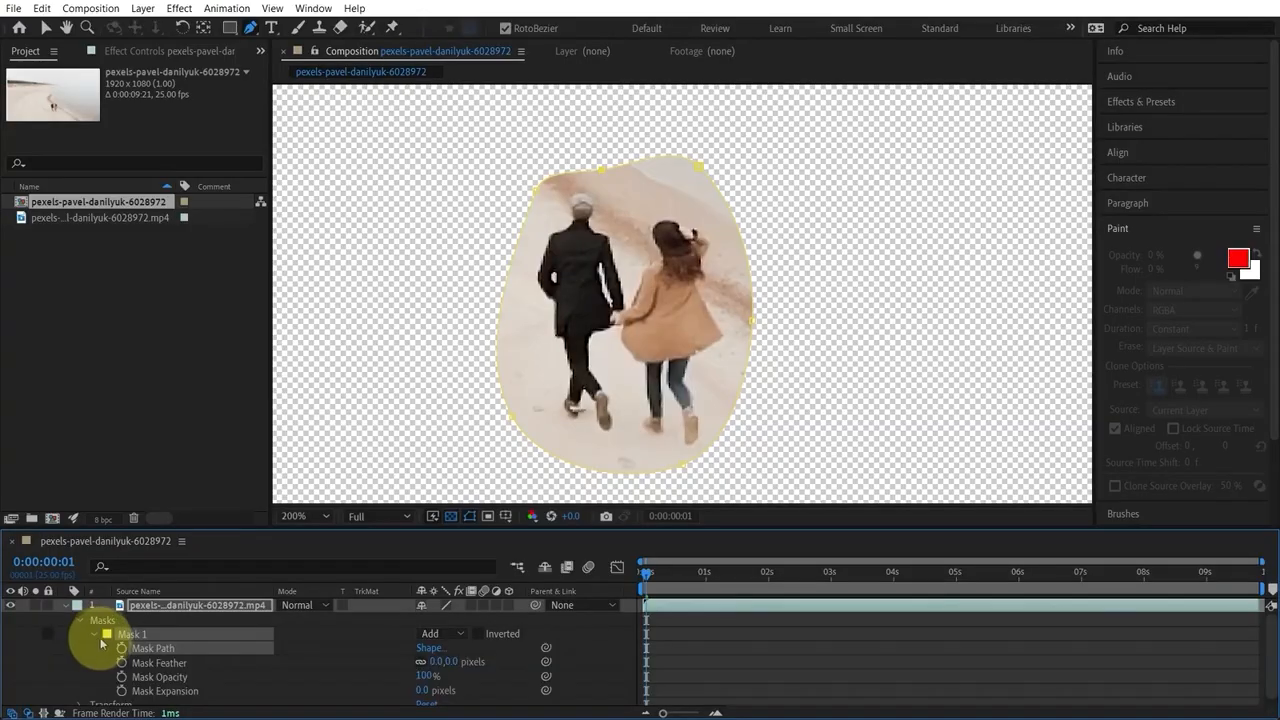
click(106, 636)
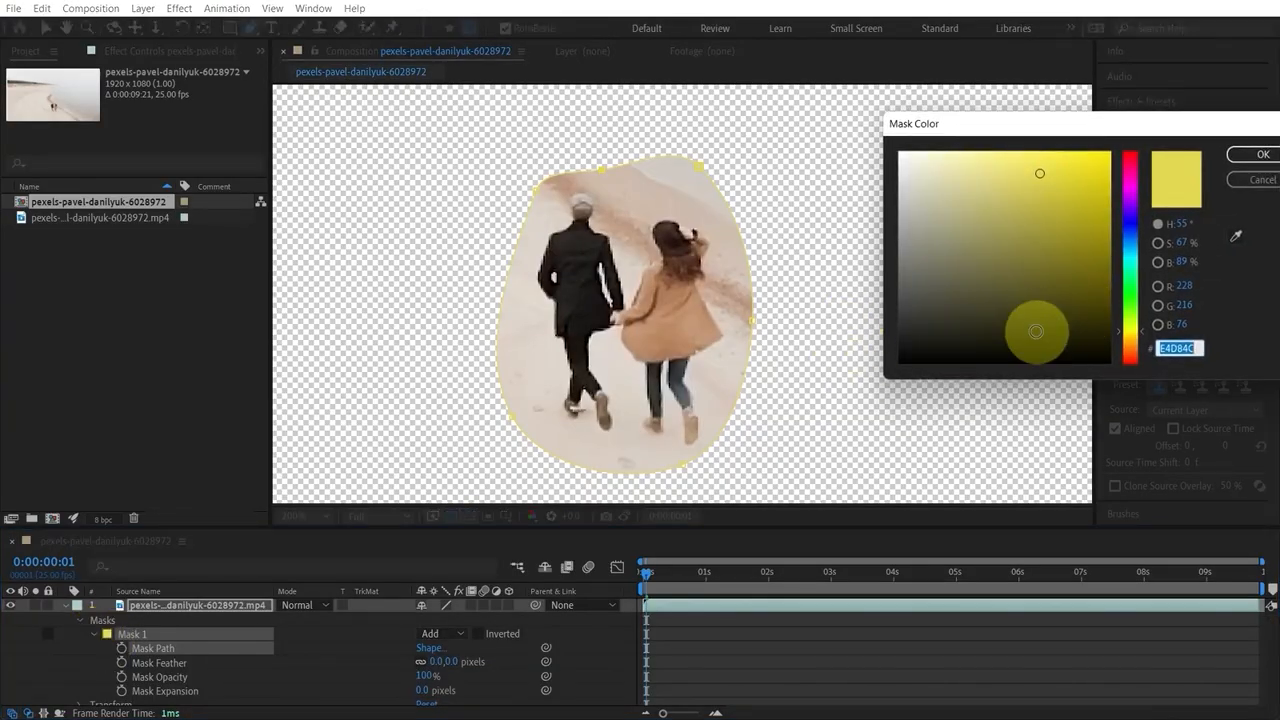
click(1017, 348)
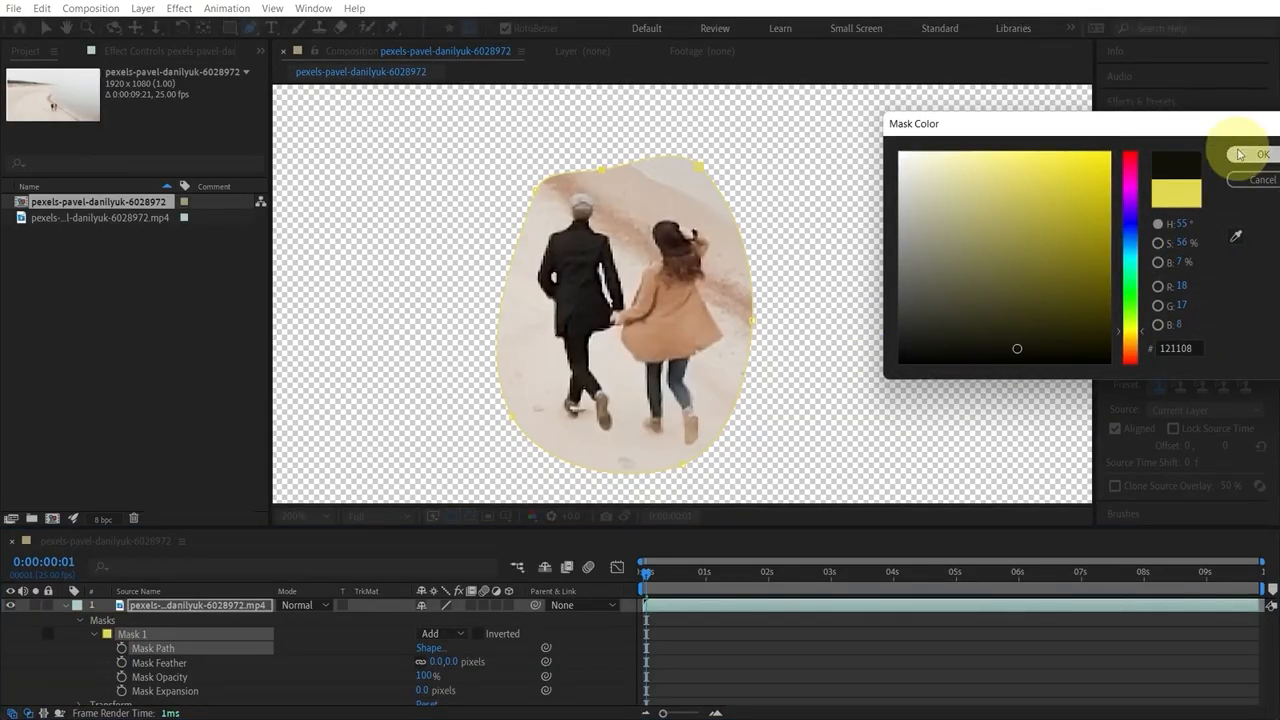
click(1239, 154)
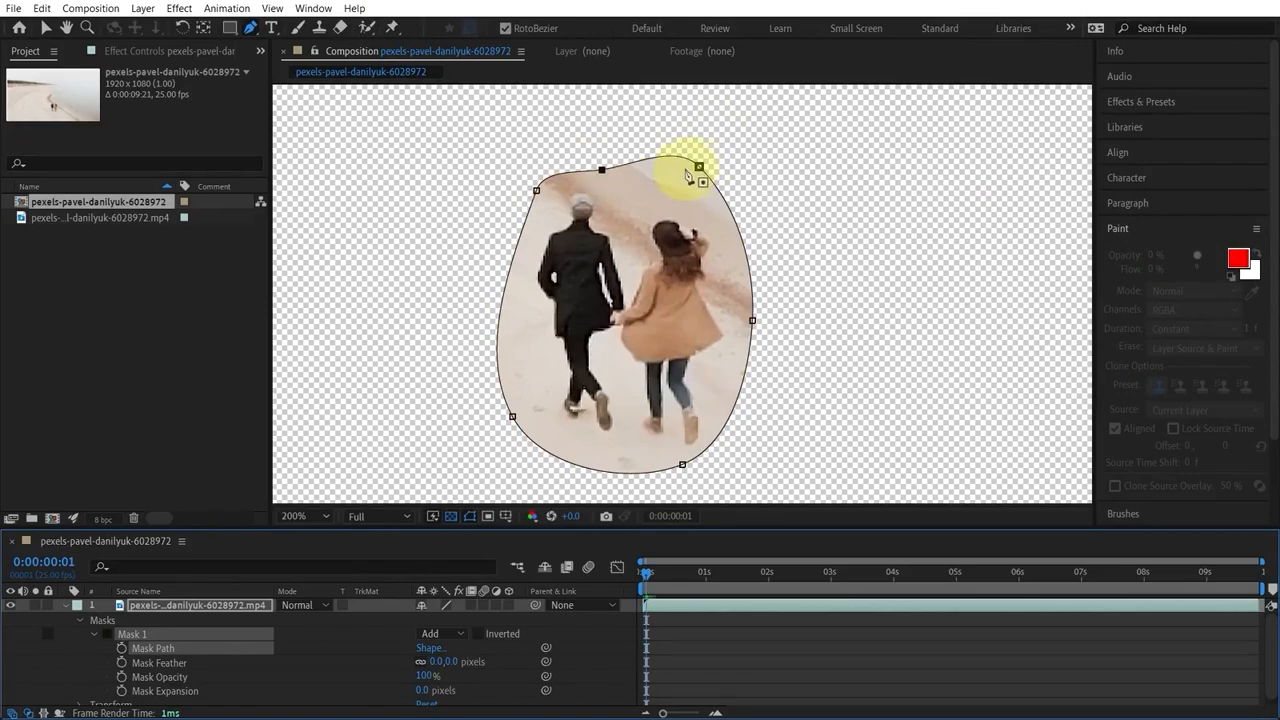
Reposition the mask's upper vertices to round out the outline above the couple
drag(699, 166, 700, 177)
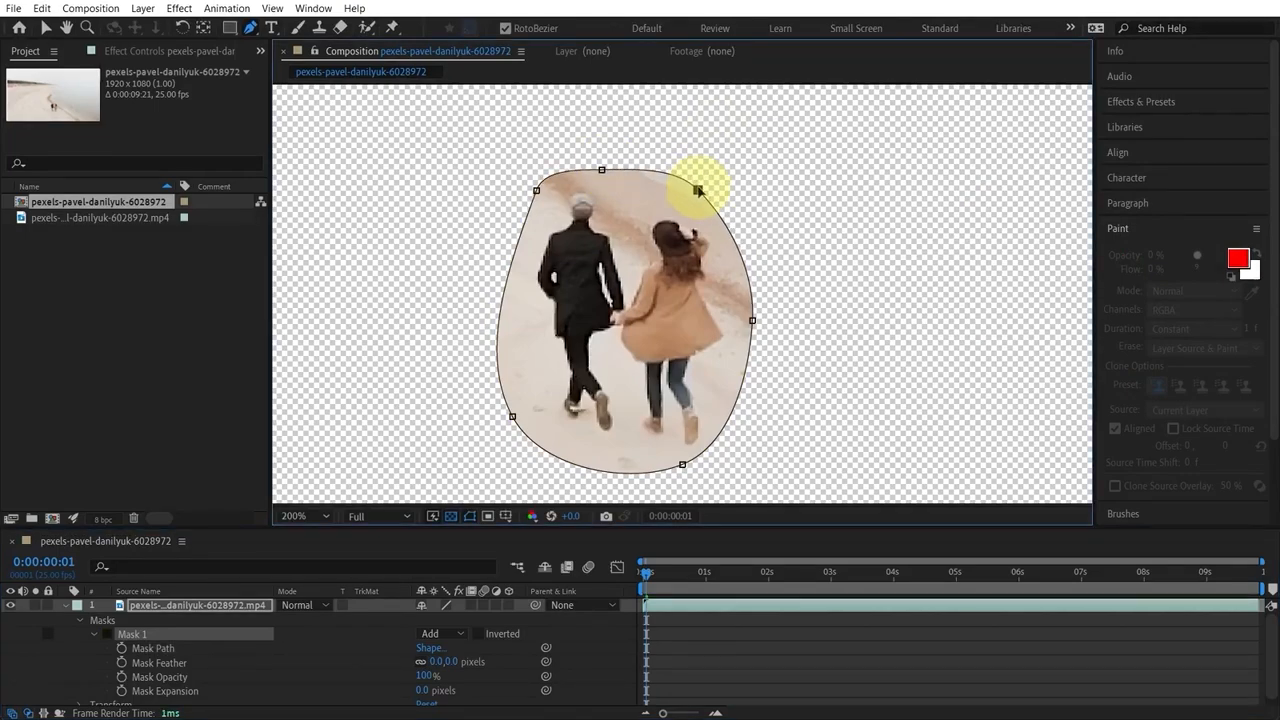
click(612, 171)
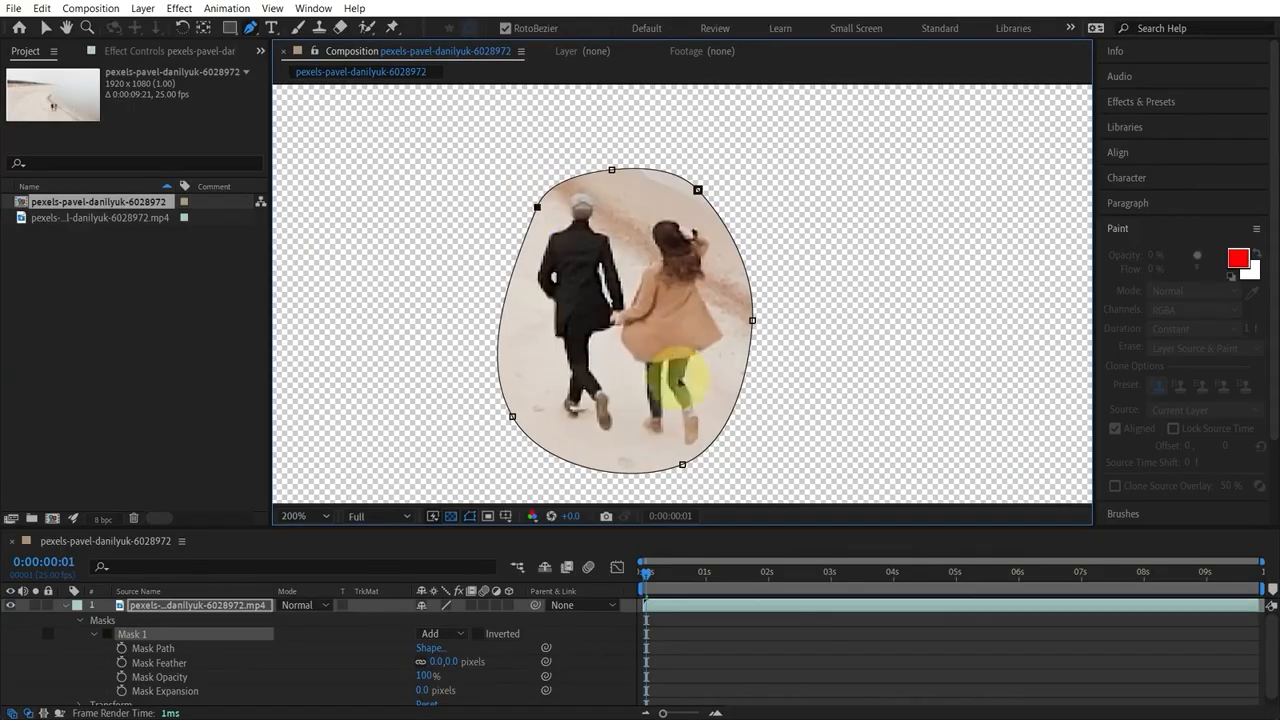
Move the mask's lower vertex outward below the woman's feet, set Mask 1's mode to None and reselect the mask
drag(682, 464, 705, 458)
key(comma)
click(465, 641)
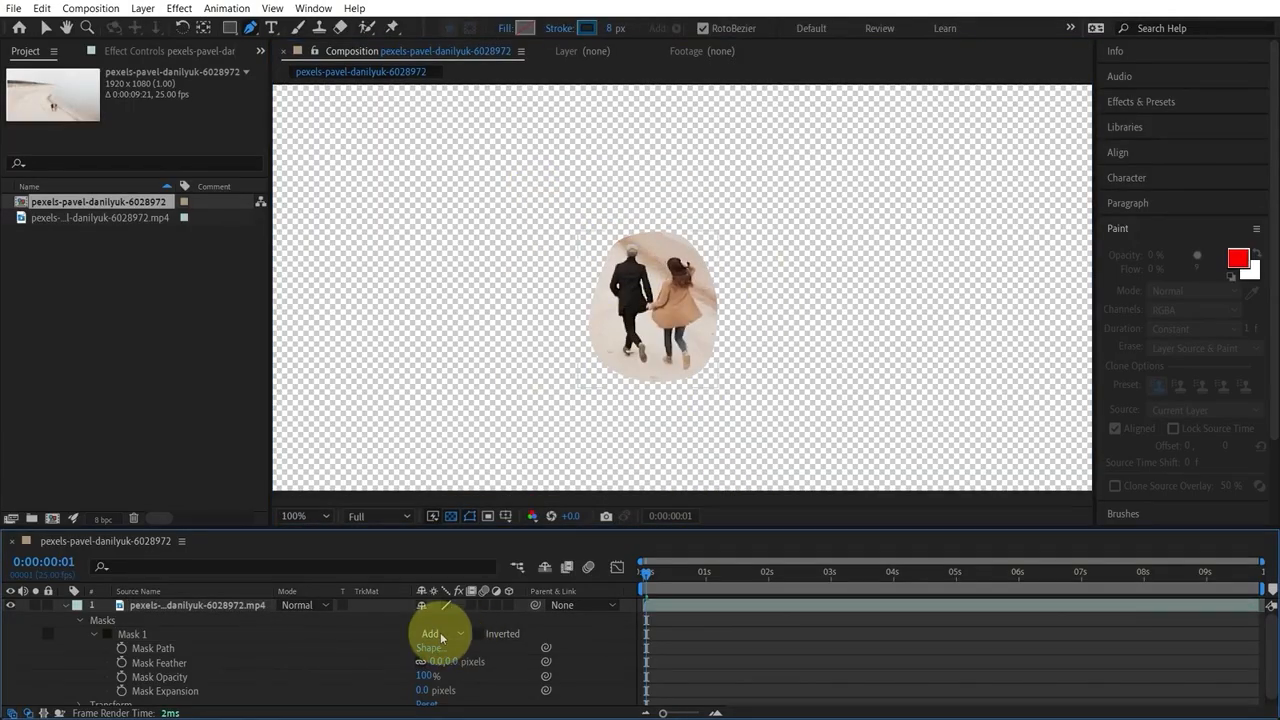
click(430, 634)
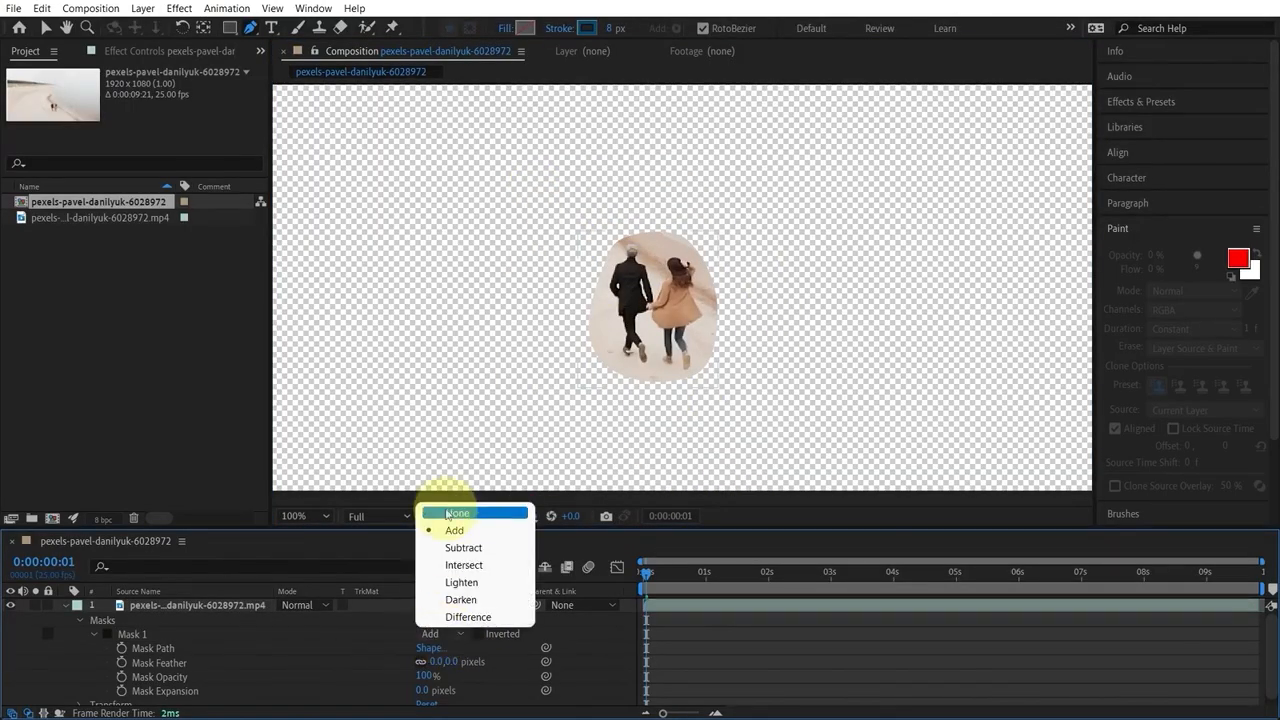
click(449, 513)
click(212, 635)
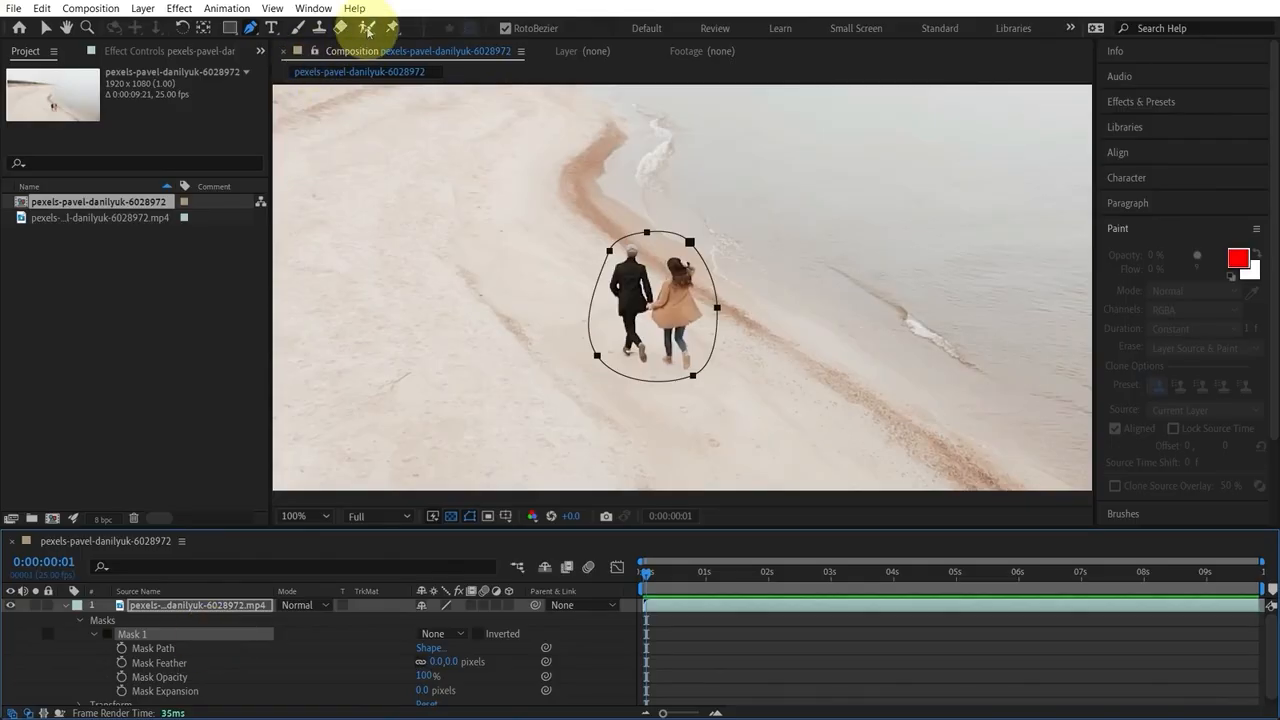
Open the Tracker for Mask 1's path and track it forward to 0:00:01:01 using the Position method
click(313, 8)
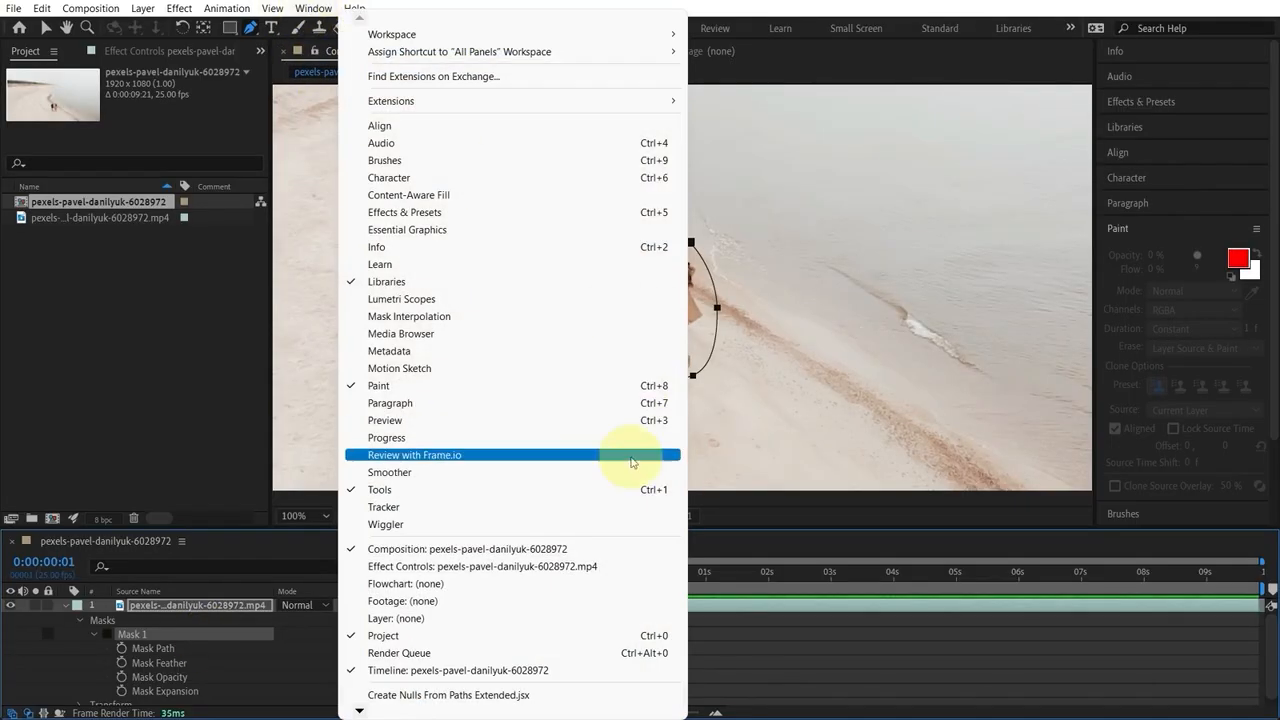
click(558, 504)
click(160, 650)
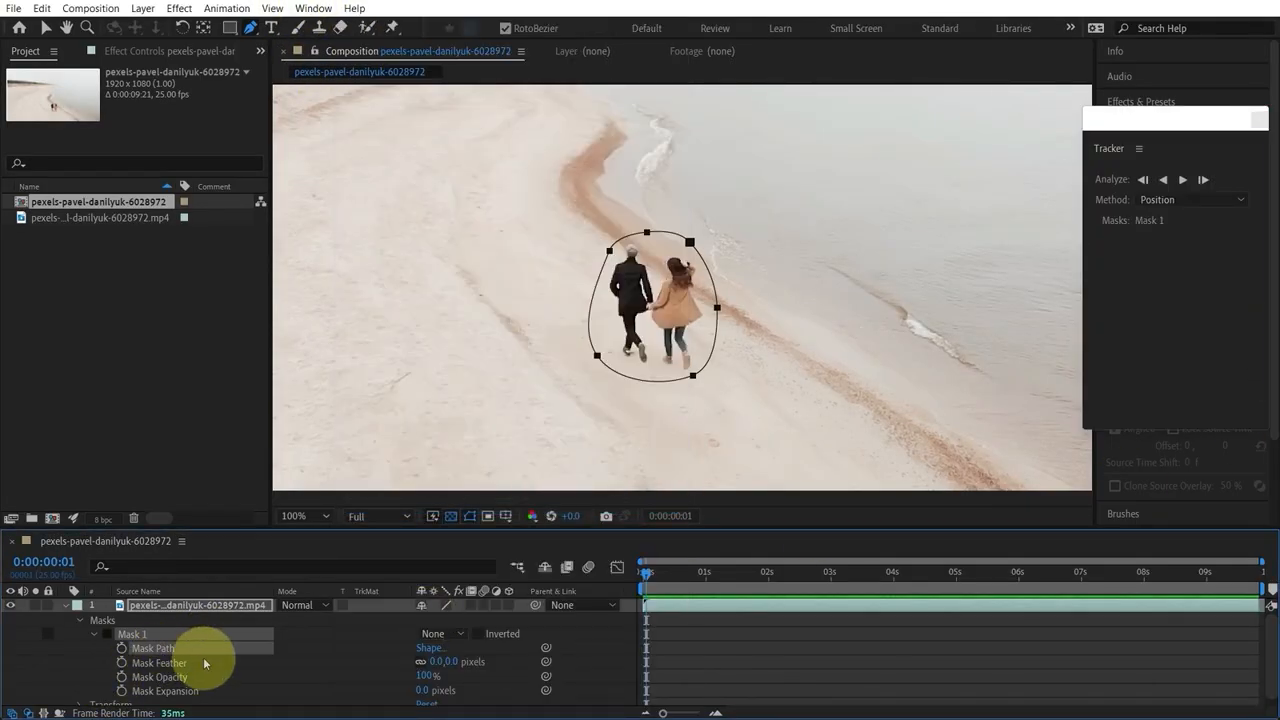
click(1170, 201)
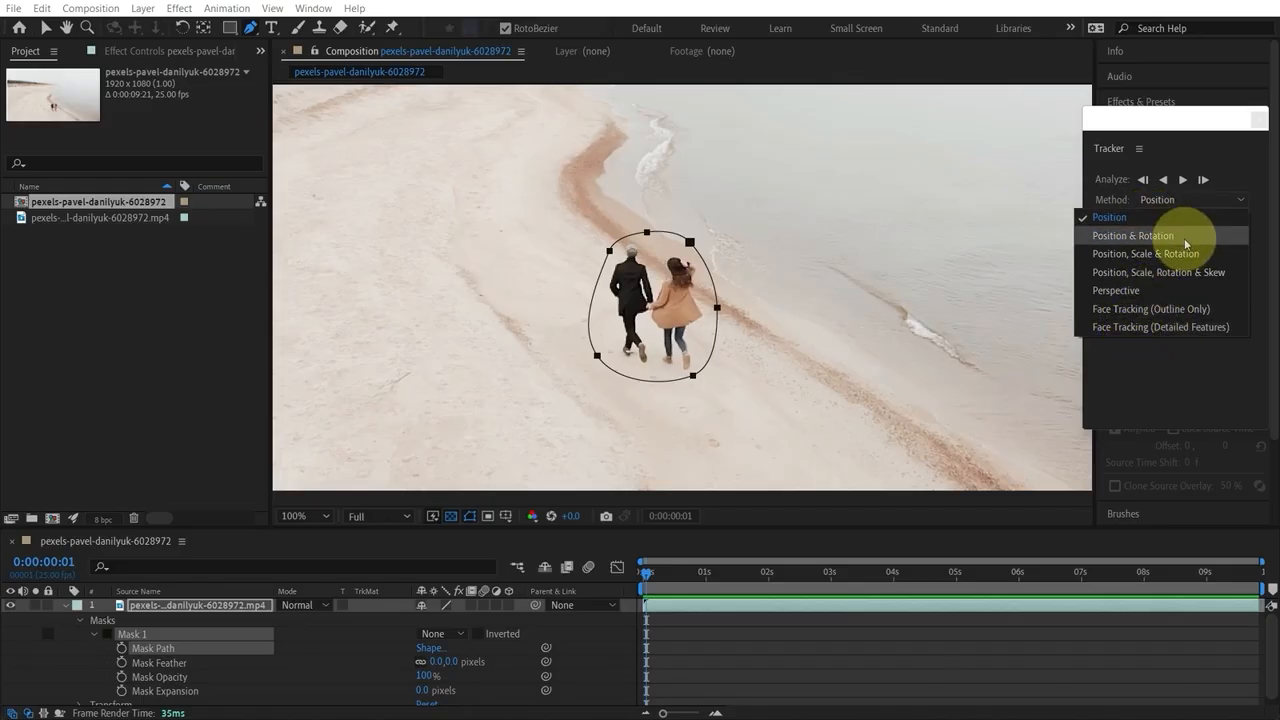
click(1135, 220)
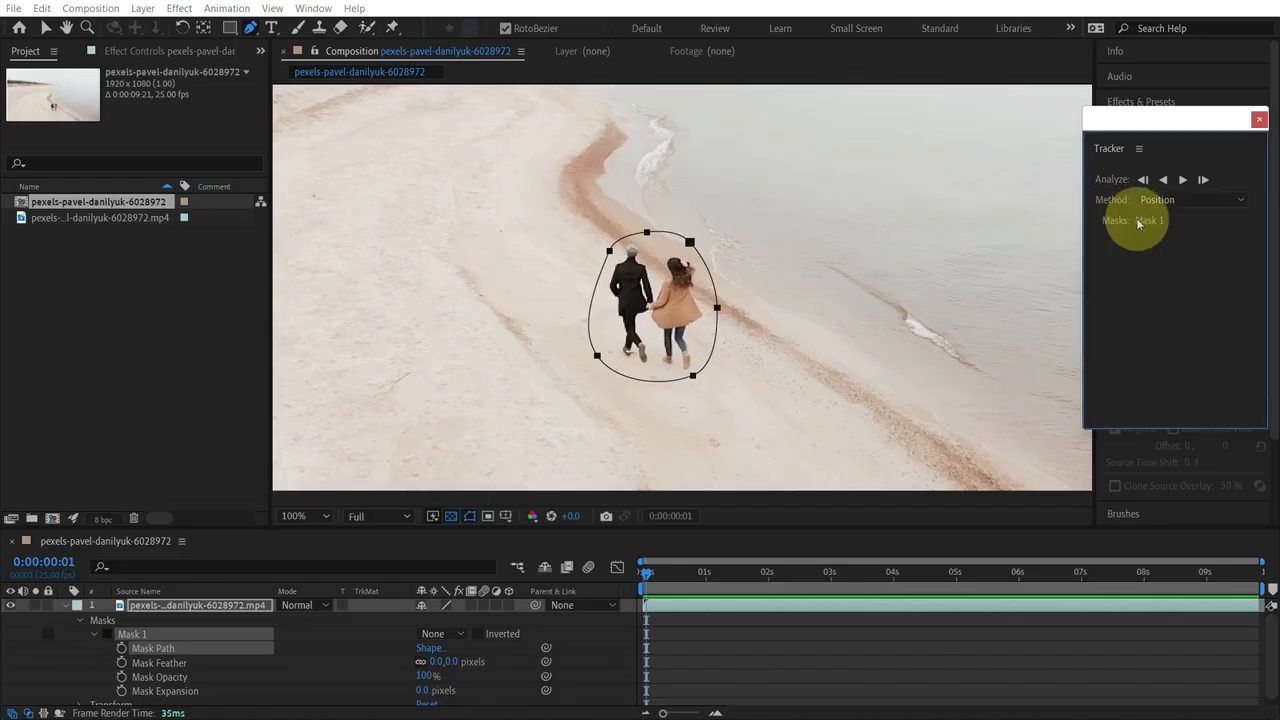
click(1183, 180)
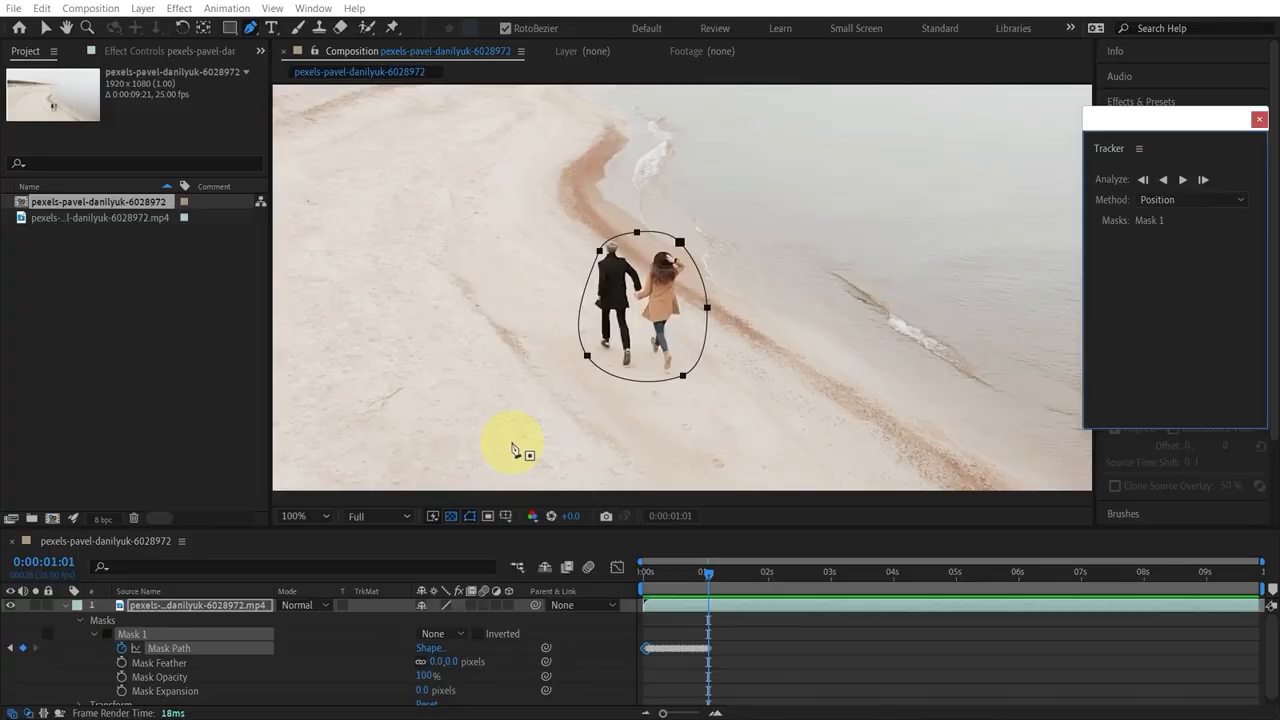
Recentre the whole mask on the couple at 0:00:01:01, resume forward tracking and recentre it again at 0:00:03:06
click(44, 28)
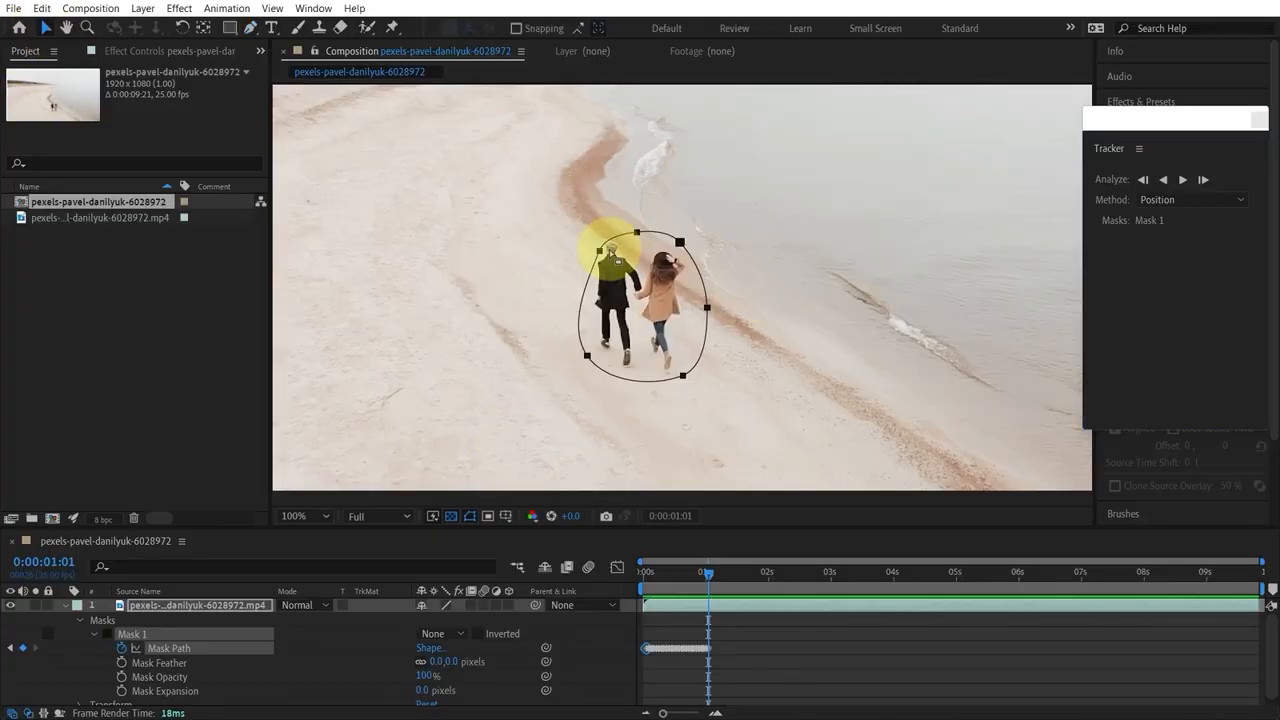
drag(598, 251, 595, 247)
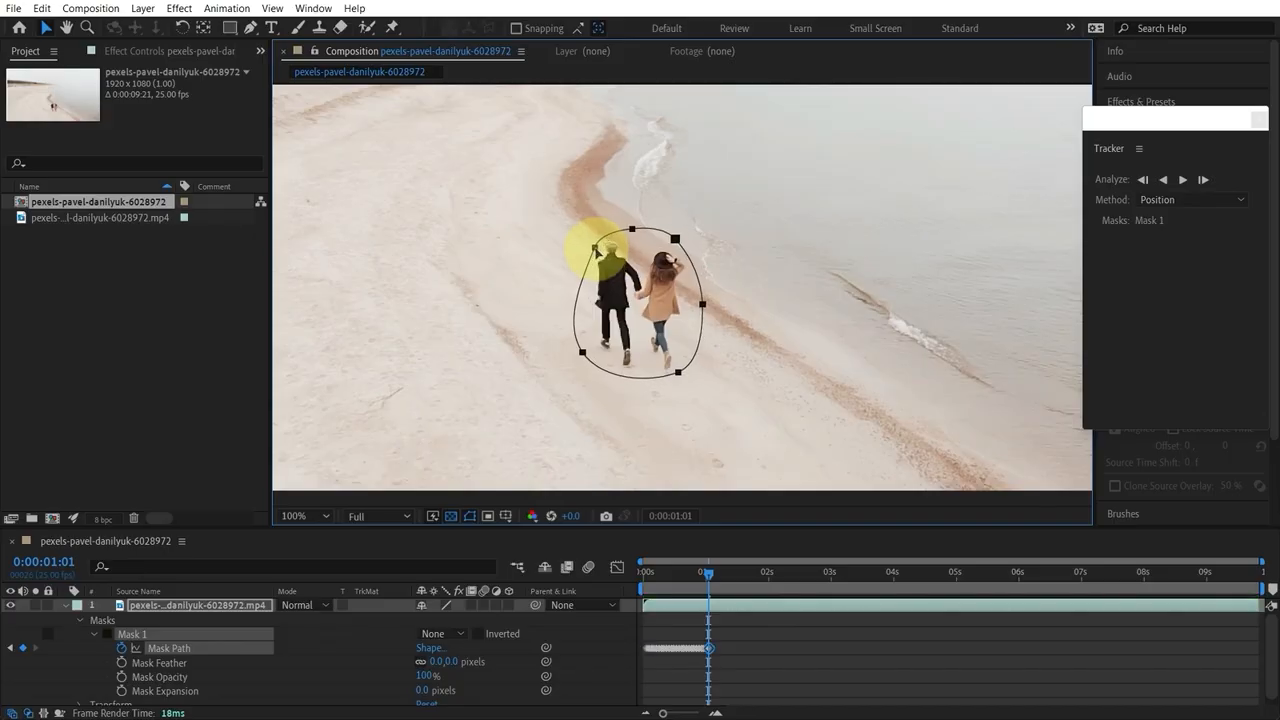
key(period)
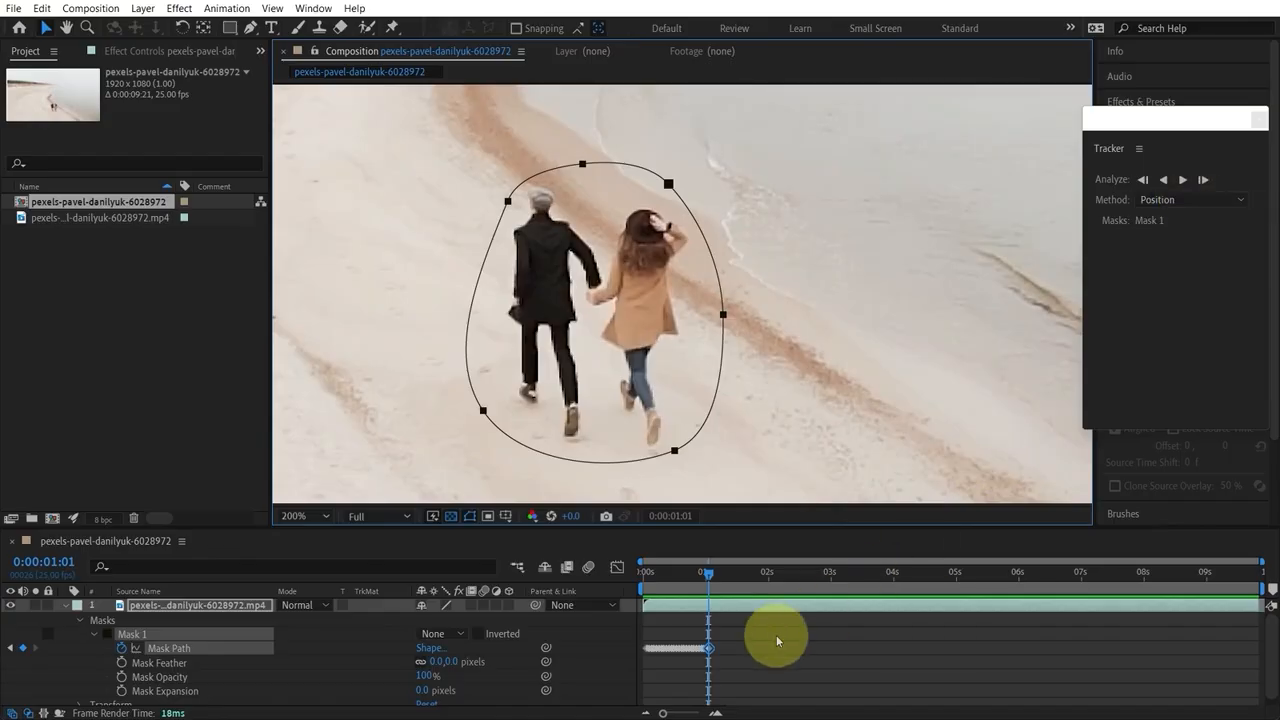
click(1187, 183)
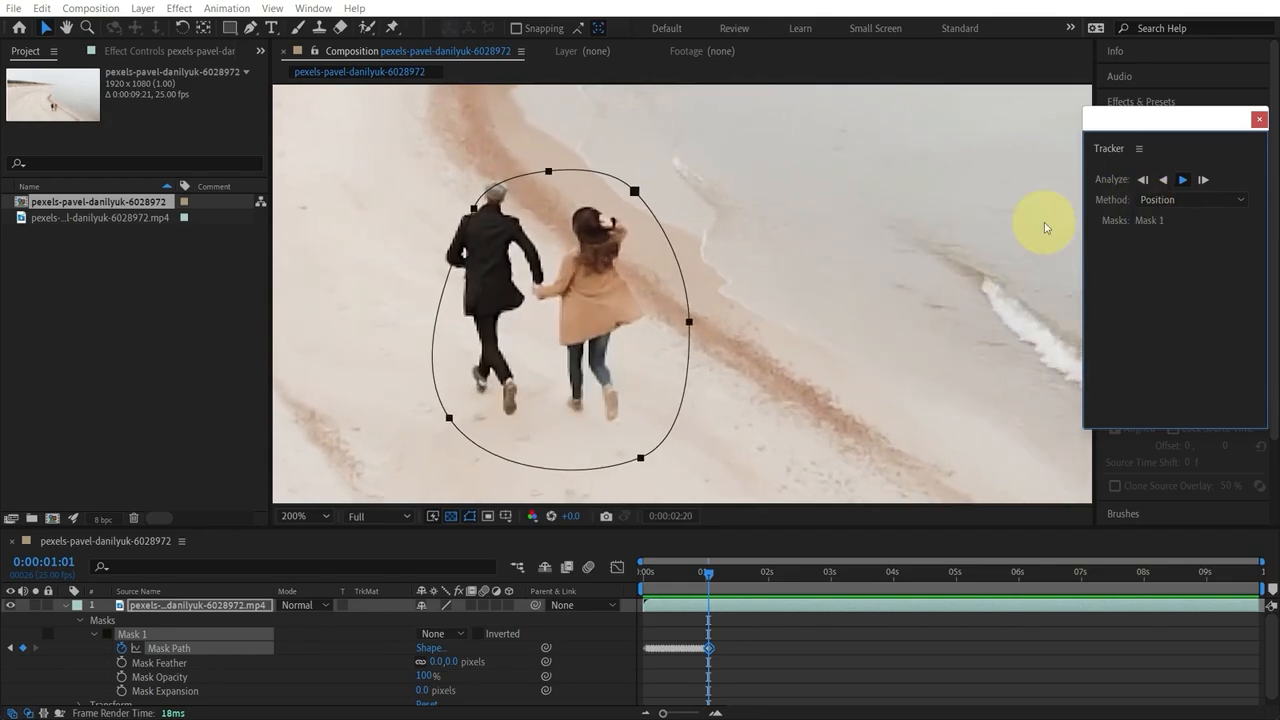
drag(541, 181, 500, 136)
Continue tracking the mask forward to 0:00:06:16 and move the whole mask back over the couple there
click(1183, 179)
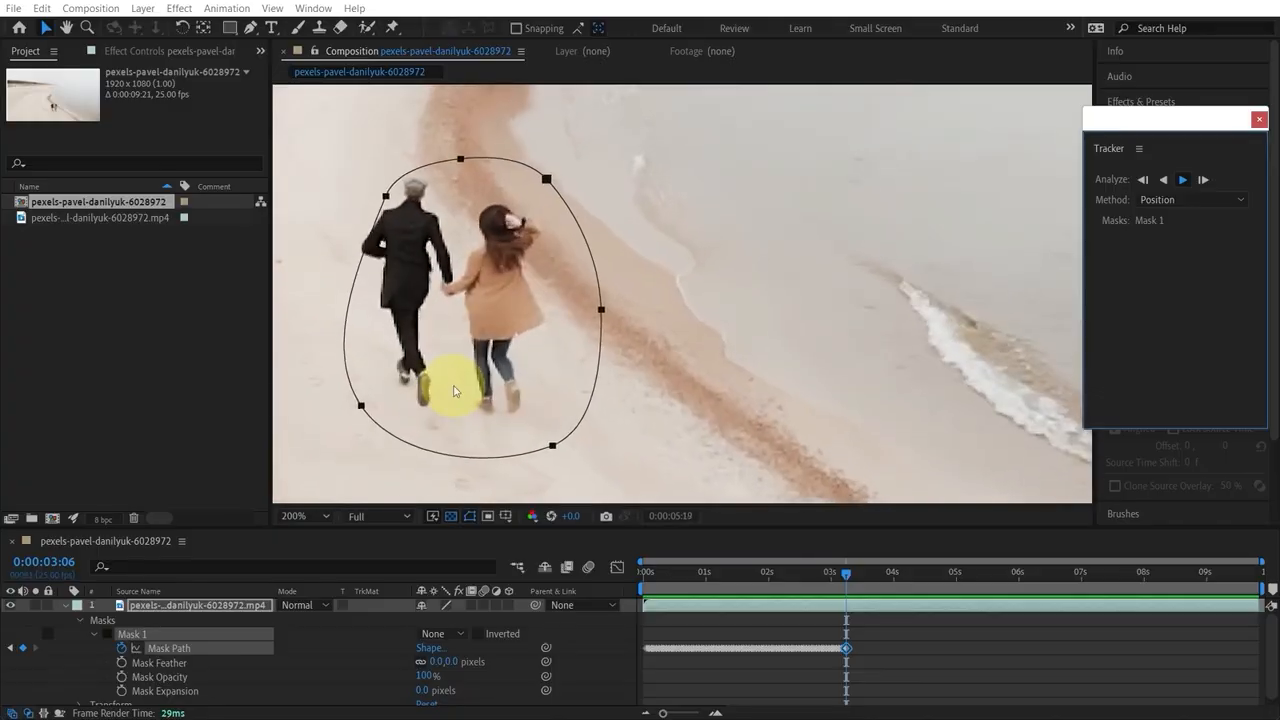
click(454, 391)
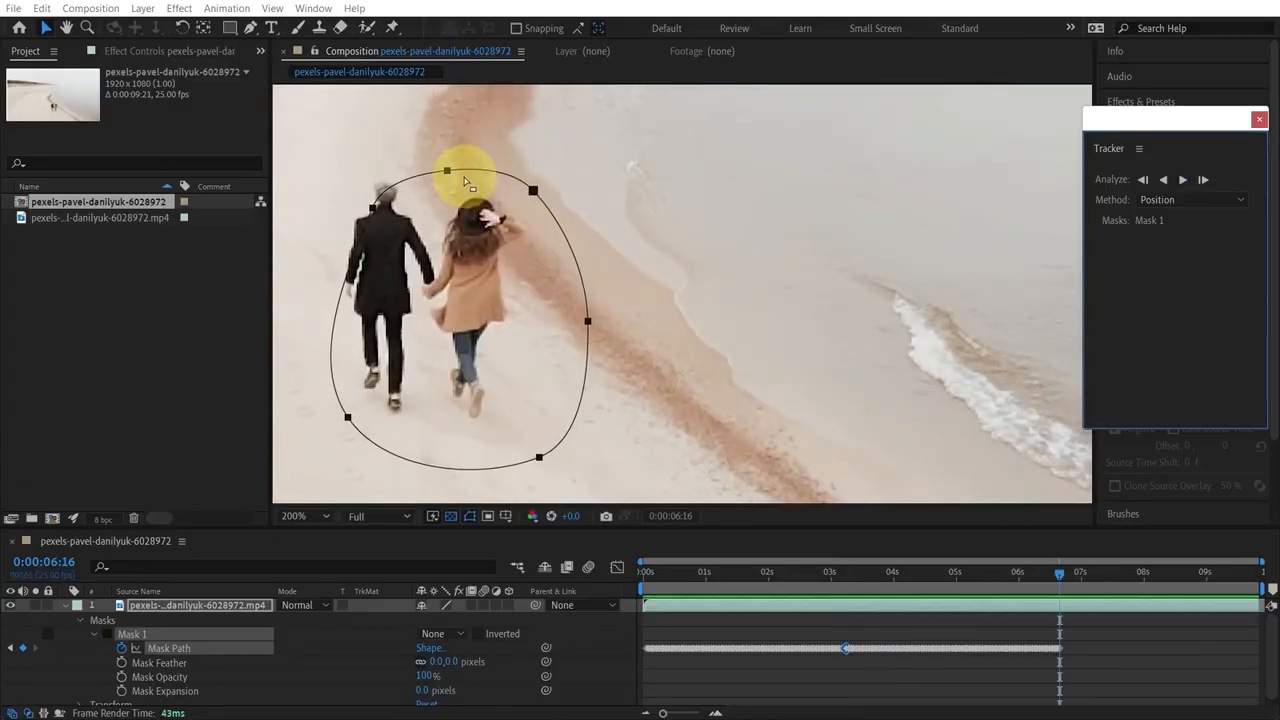
drag(448, 175, 423, 134)
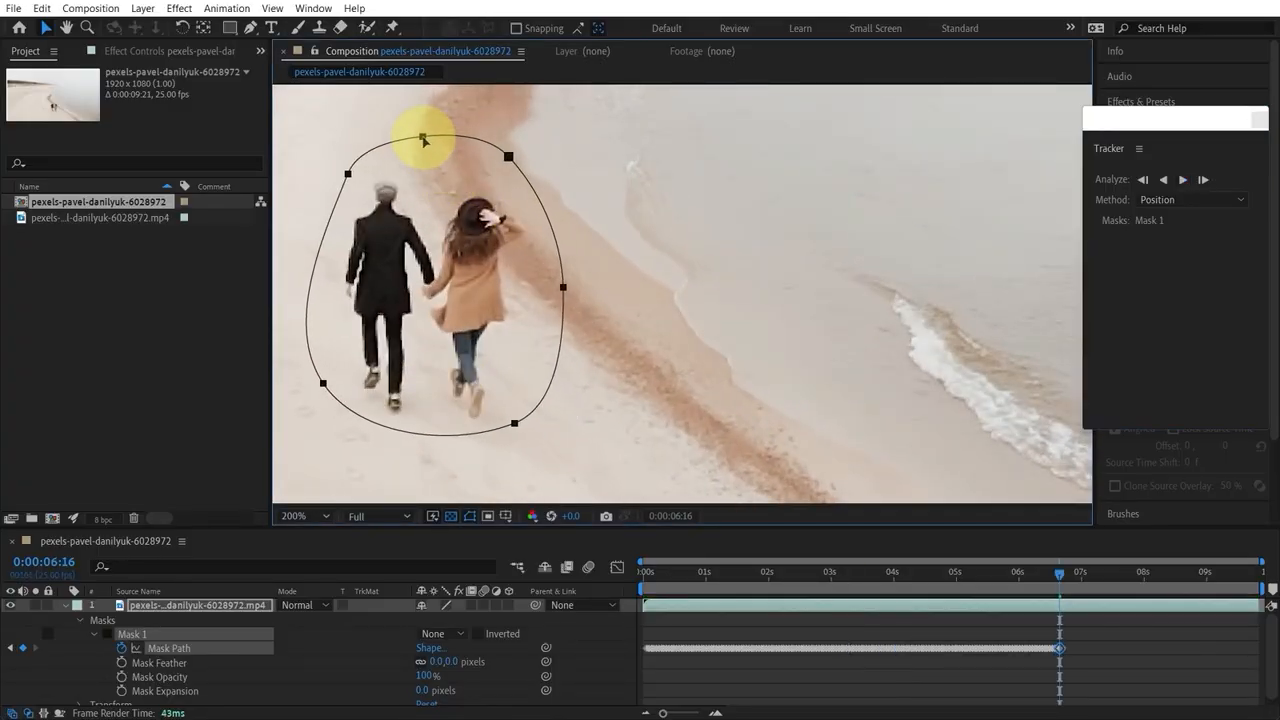
Track the mask on from 0:00:06:16, reposition it near the clip's end and finish tracking to the last frame
click(1183, 179)
drag(626, 368, 806, 386)
click(1183, 179)
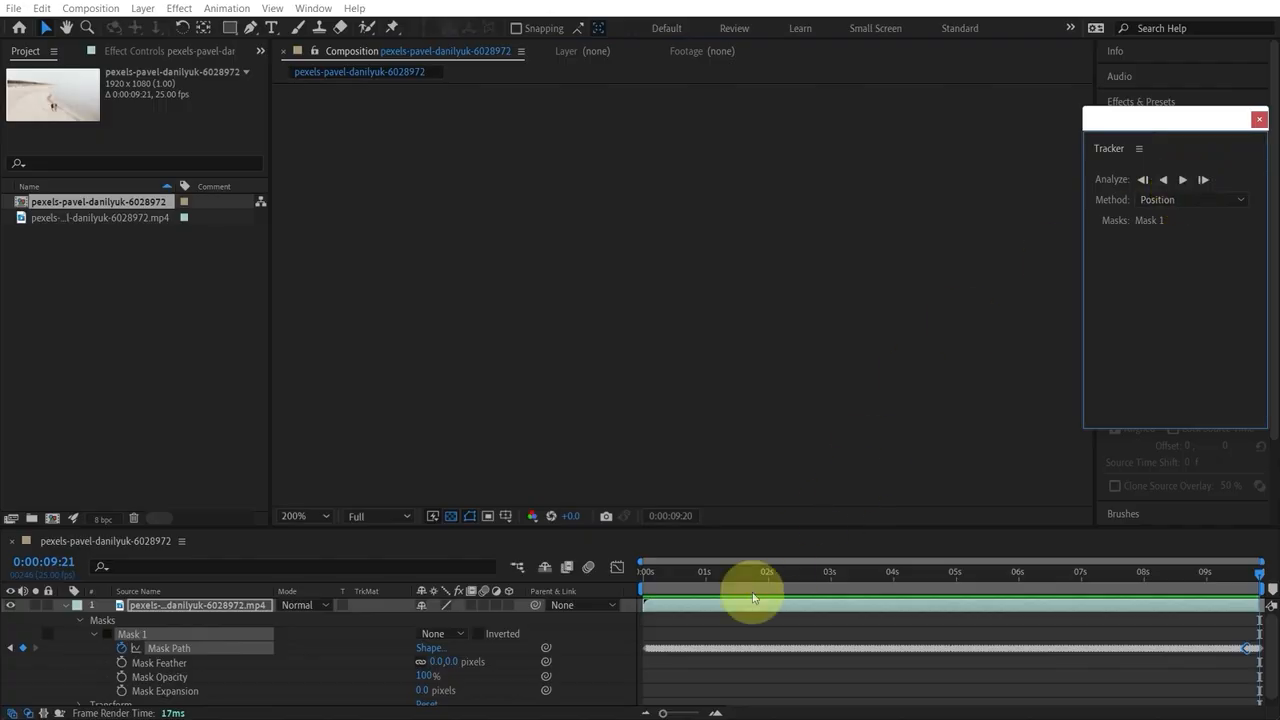
Return to 0:00:00:00 and set Mask 1's mode to Subtract to cut the couple out of the beach clip
click(679, 575)
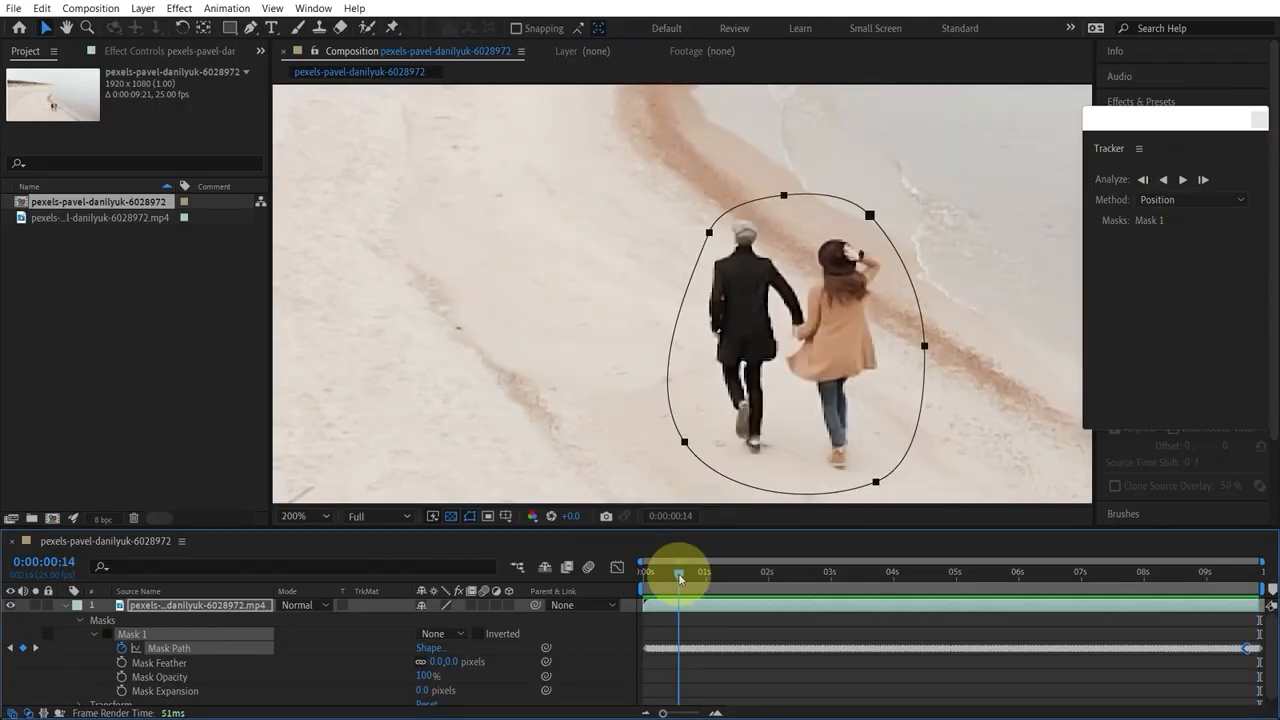
drag(679, 577, 648, 572)
drag(762, 405, 603, 367)
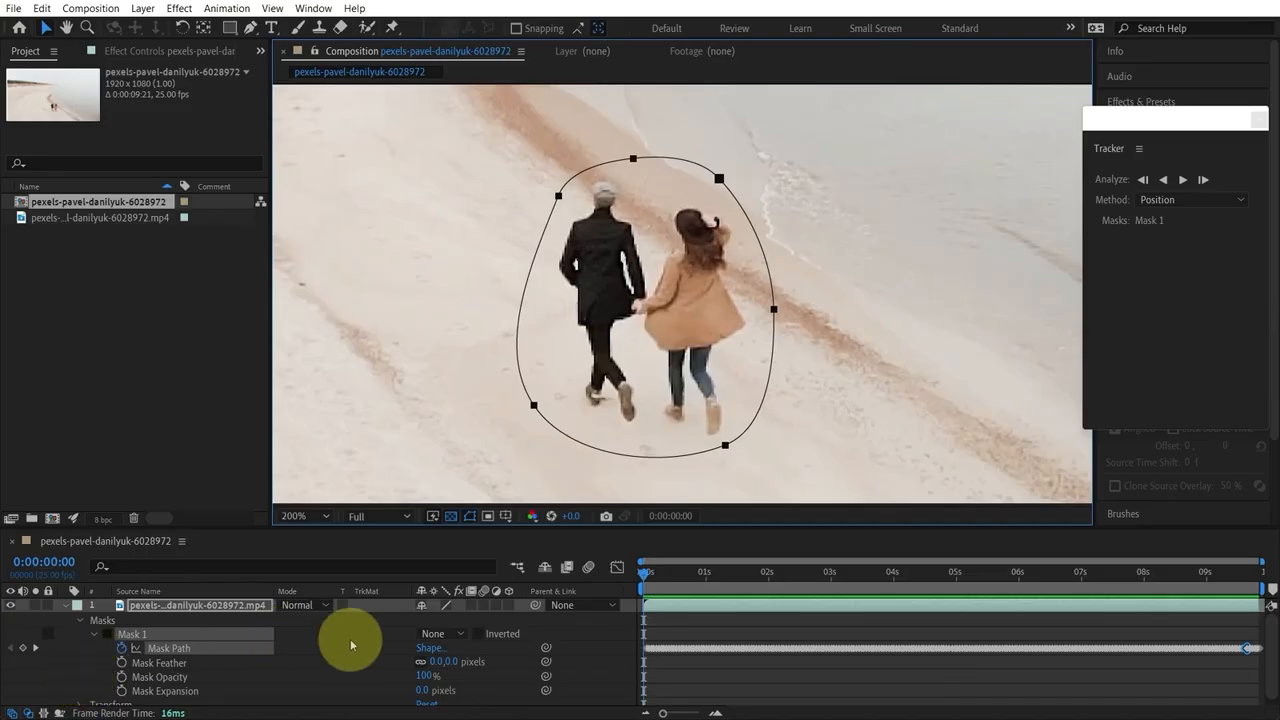
click(415, 636)
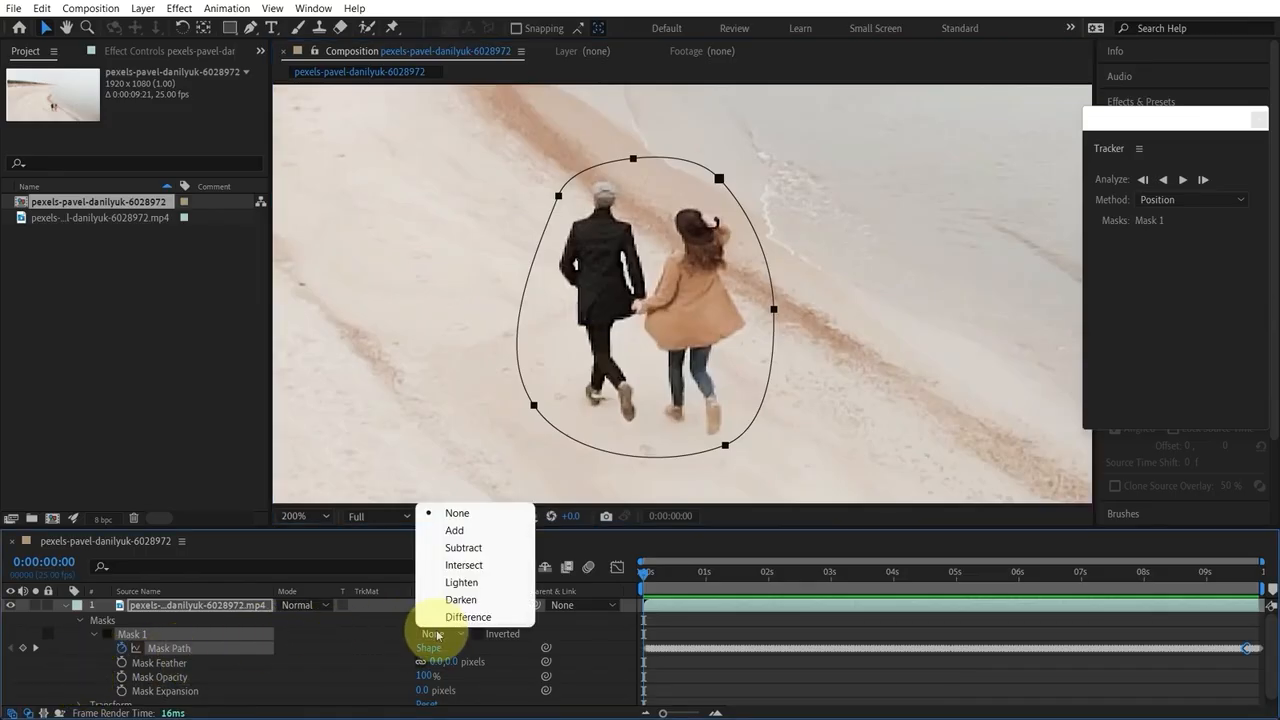
click(450, 550)
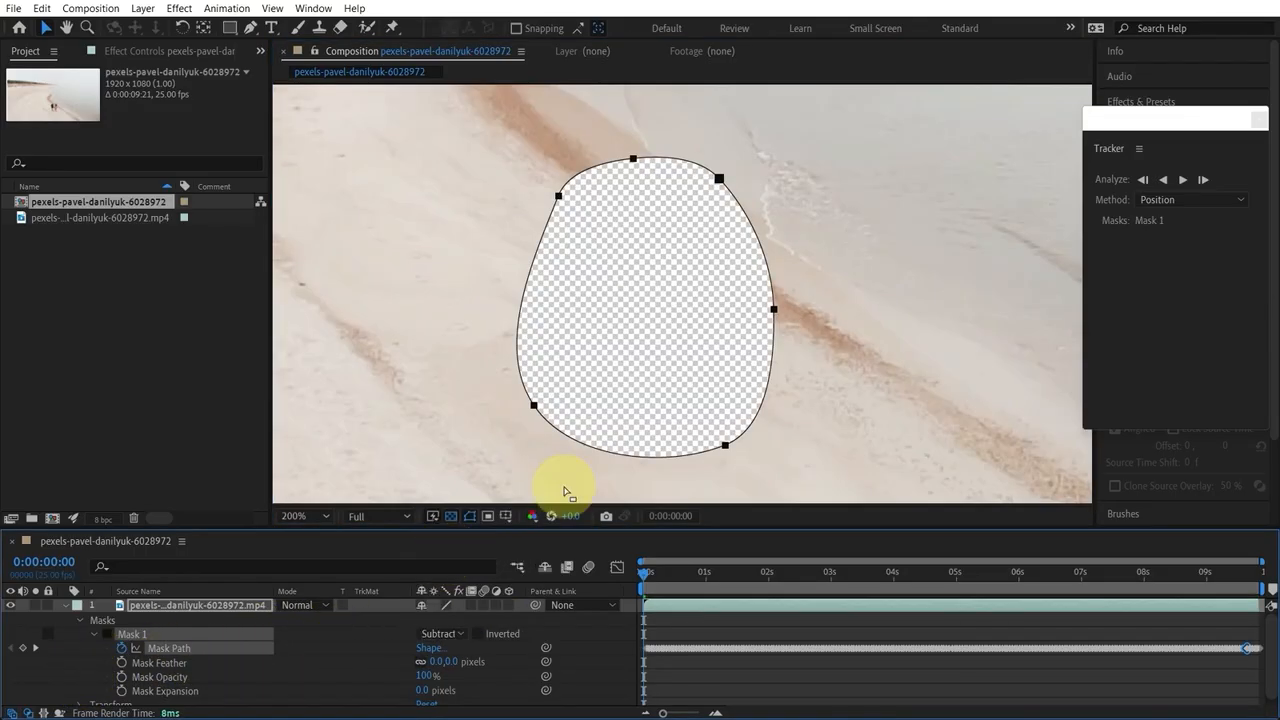
scroll(713, 434, down, 1)
key(space)
drag(791, 388, 797, 448)
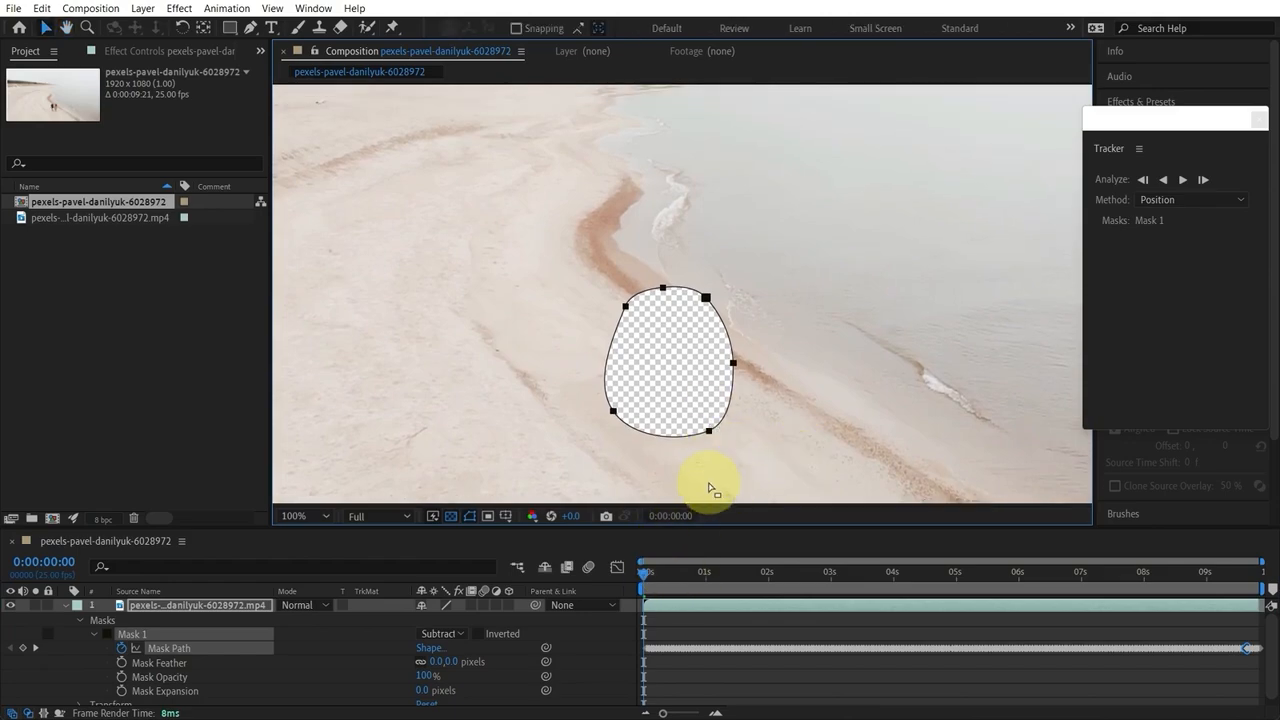
Keyframe Mask 1's expansion from 0 pixels at 0:00:00:00 to 12 pixels at 0:00:02:19
scroll(808, 403, up, 1)
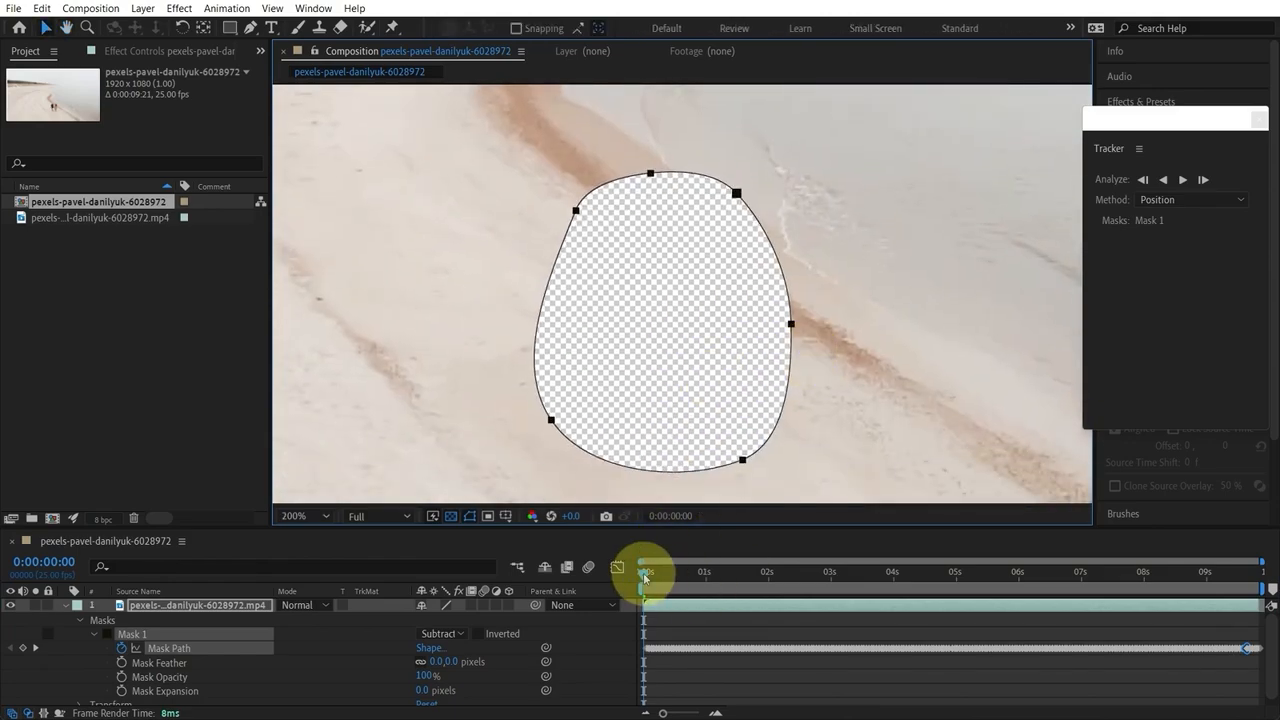
drag(645, 573, 811, 572)
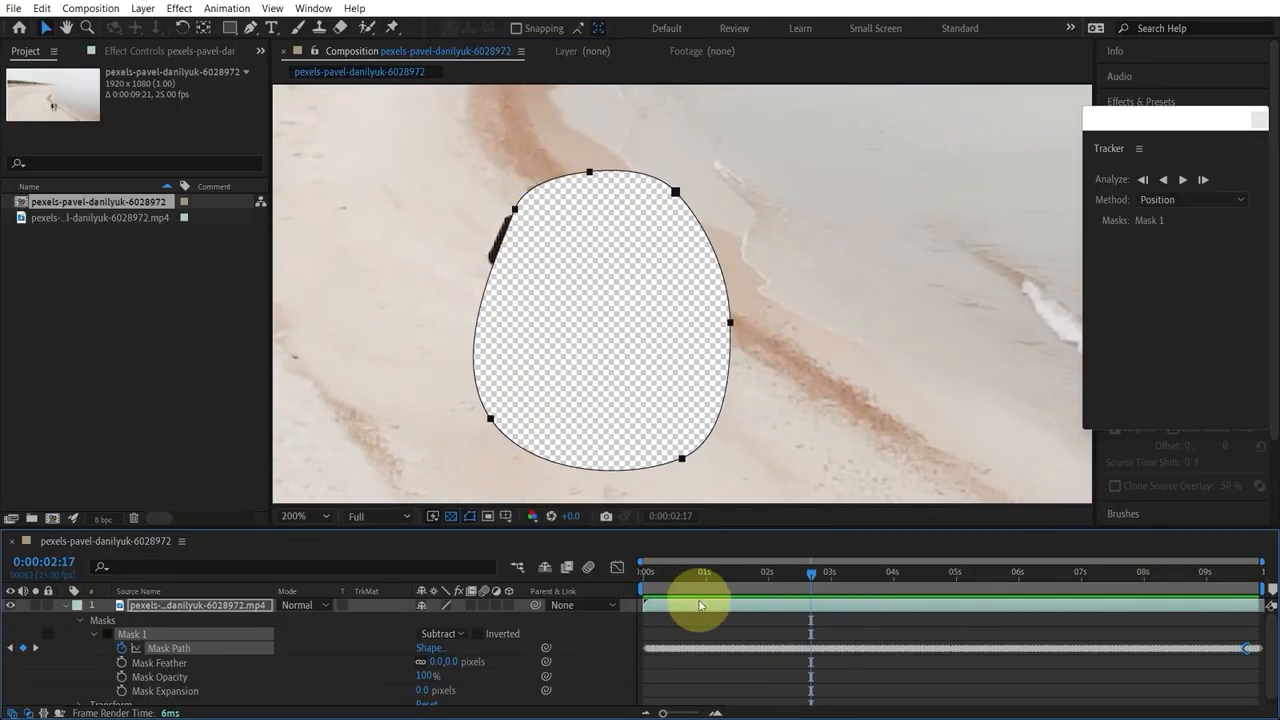
drag(663, 581, 623, 573)
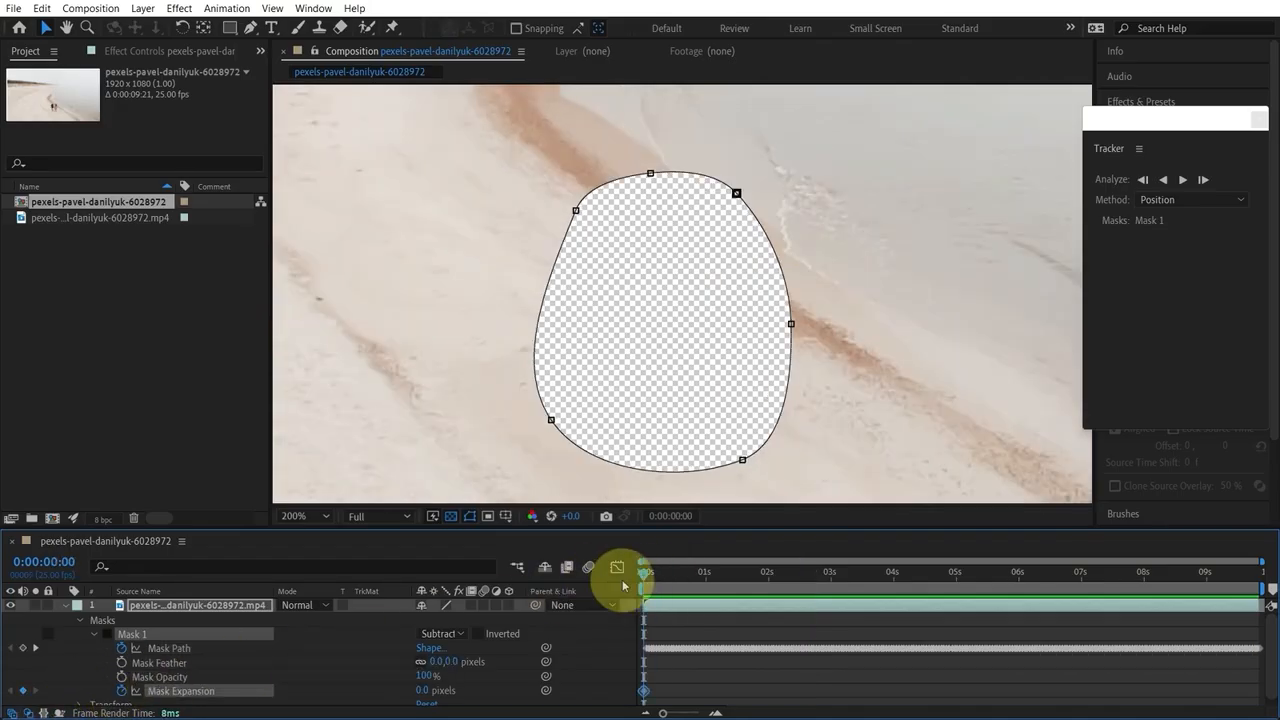
drag(656, 578, 819, 589)
drag(424, 692, 432, 691)
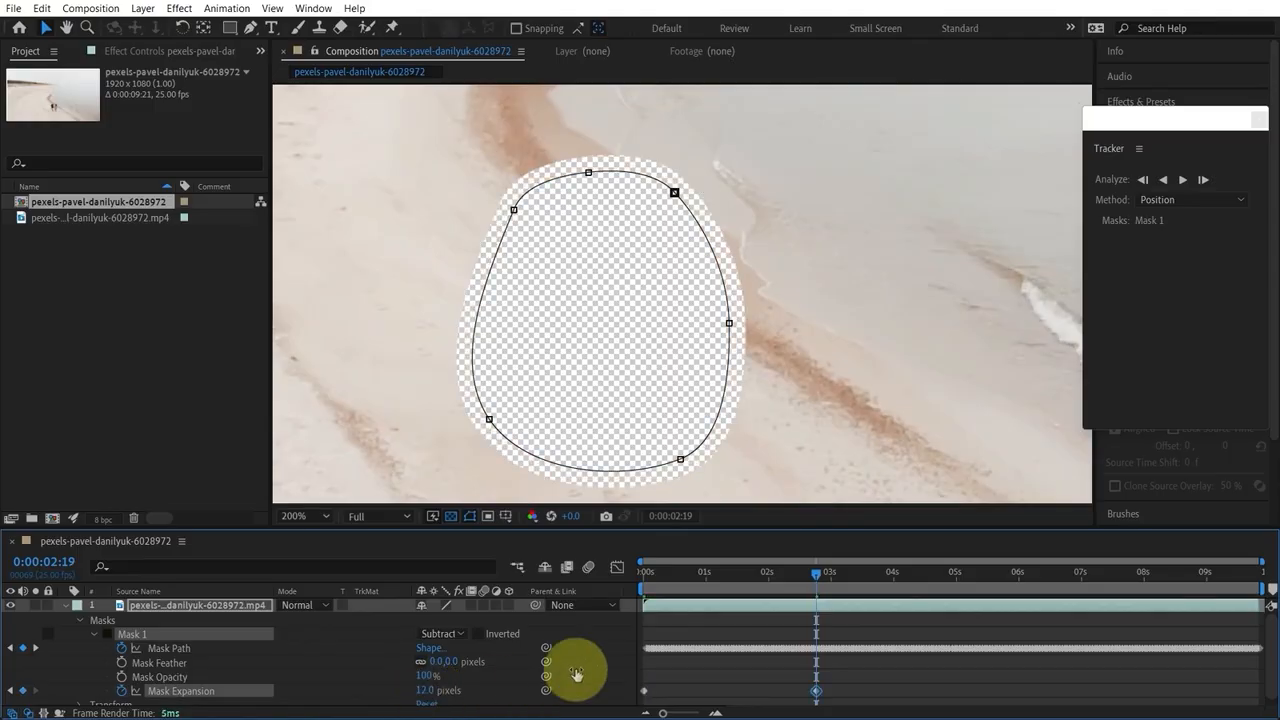
Return to the clip's first frame and open Content-Aware Fill, placing its window beside the preview
drag(820, 580, 640, 605)
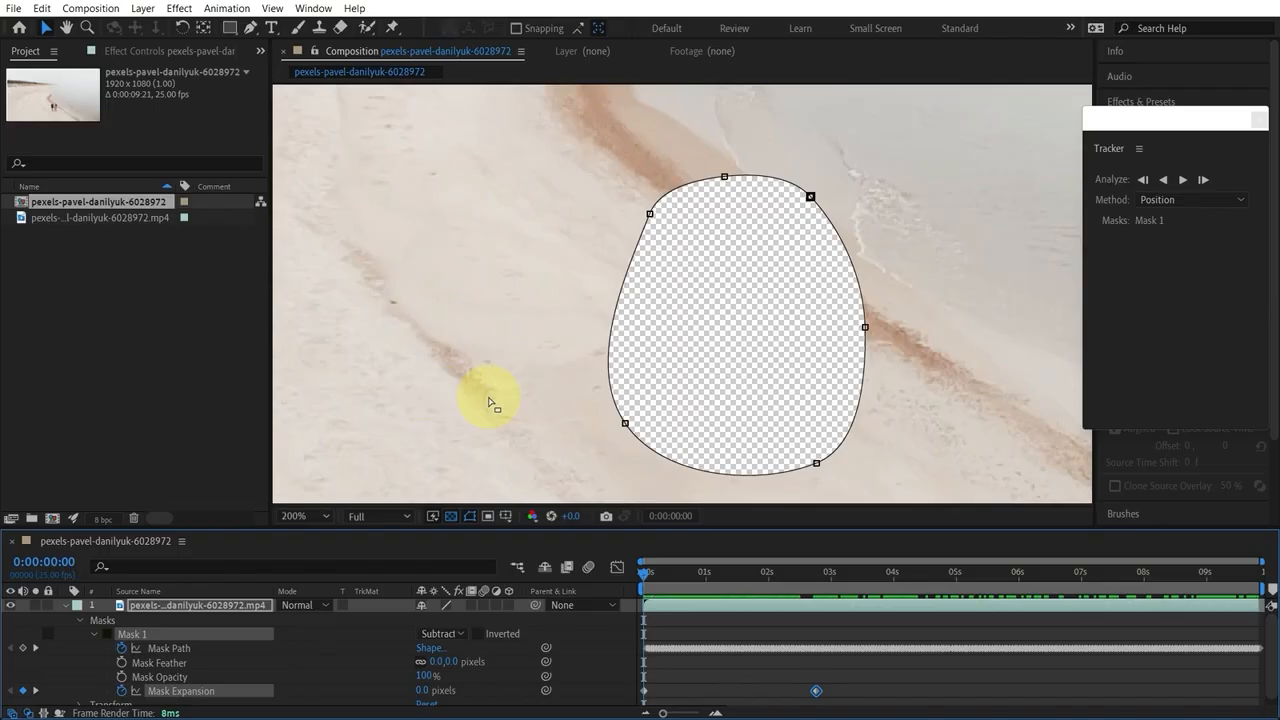
scroll(490, 403, down, 4)
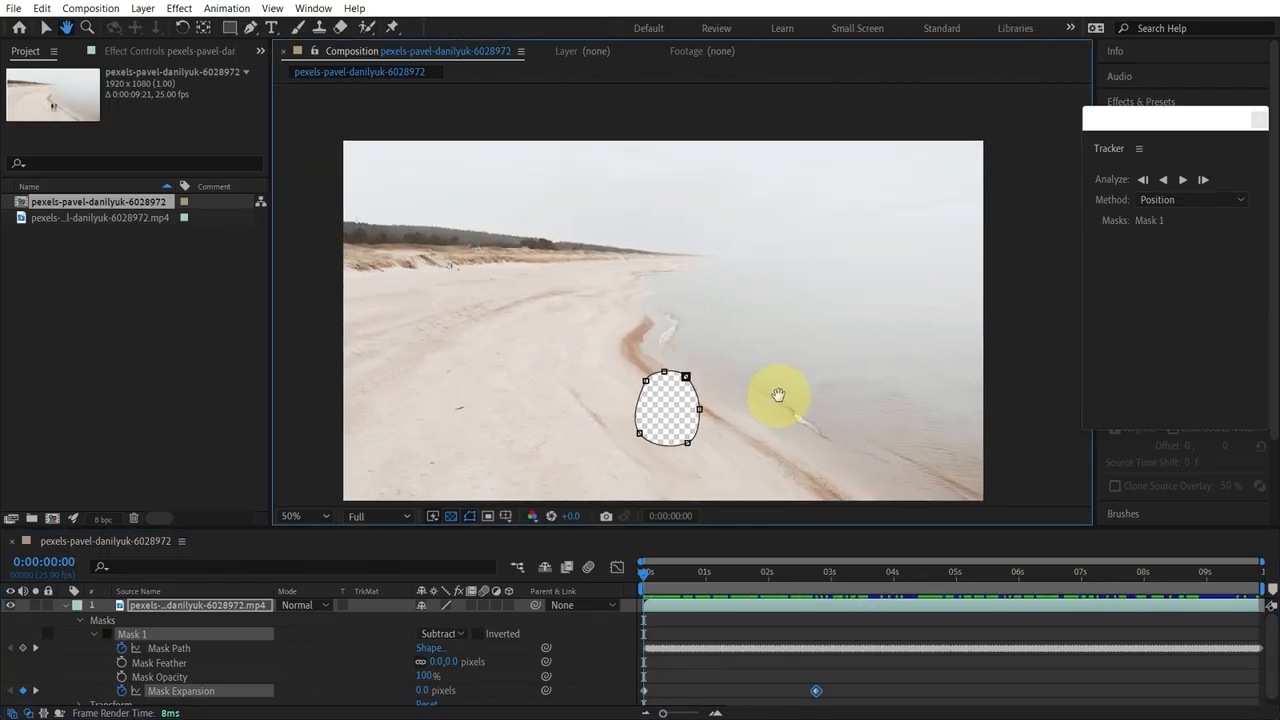
click(313, 8)
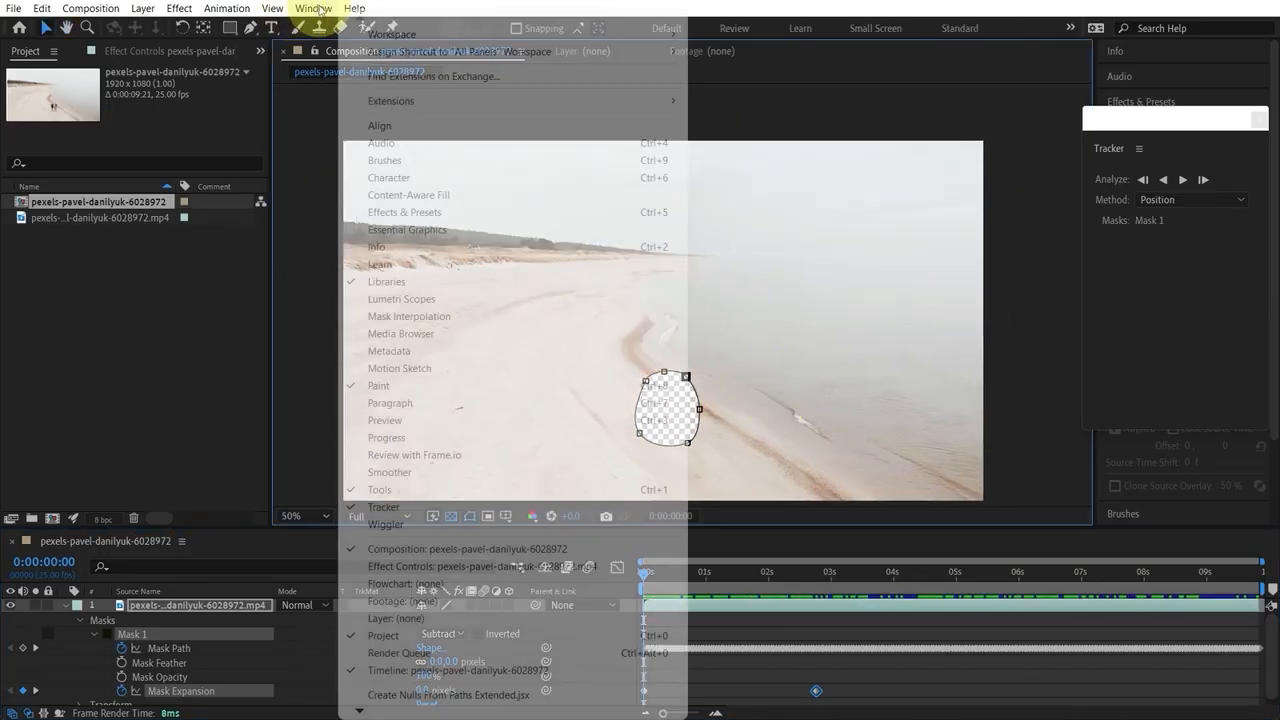
click(438, 197)
drag(823, 126, 1114, 120)
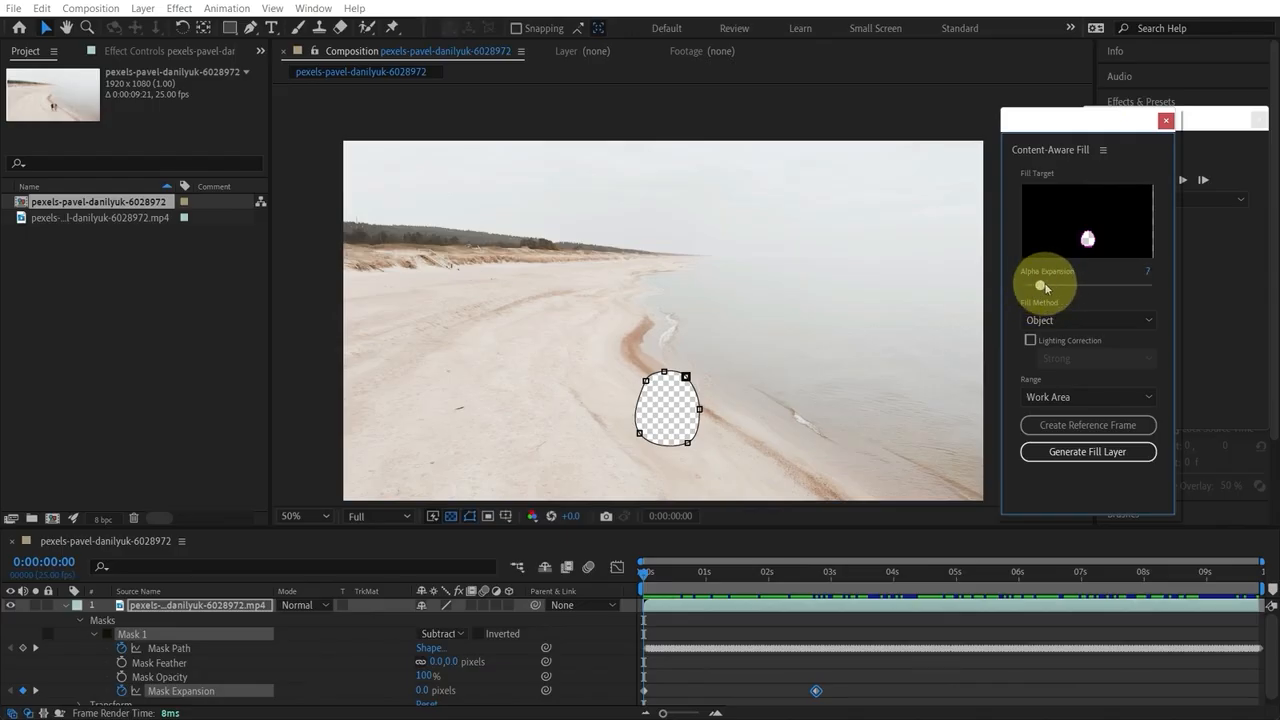
Try a larger Alpha Expansion, settle on 1 and keep Object as the Content-Aware Fill method
drag(1059, 288, 1088, 289)
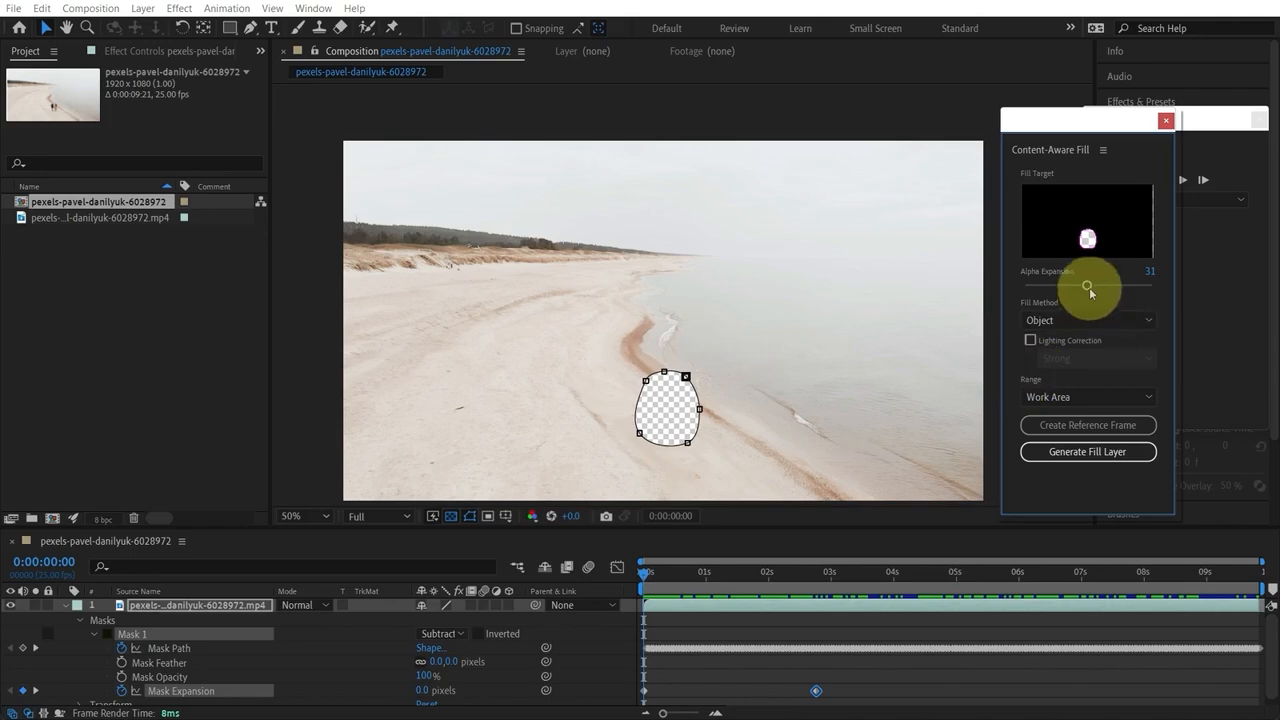
drag(1089, 287, 1010, 294)
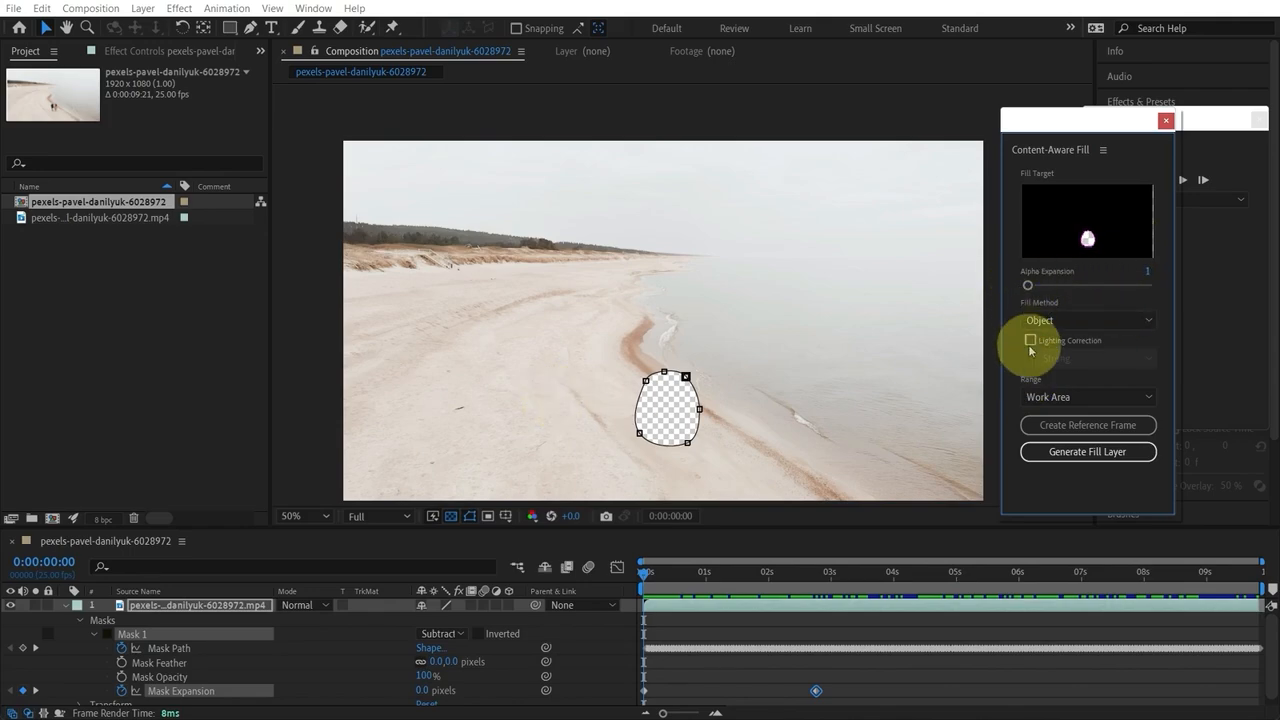
click(1051, 321)
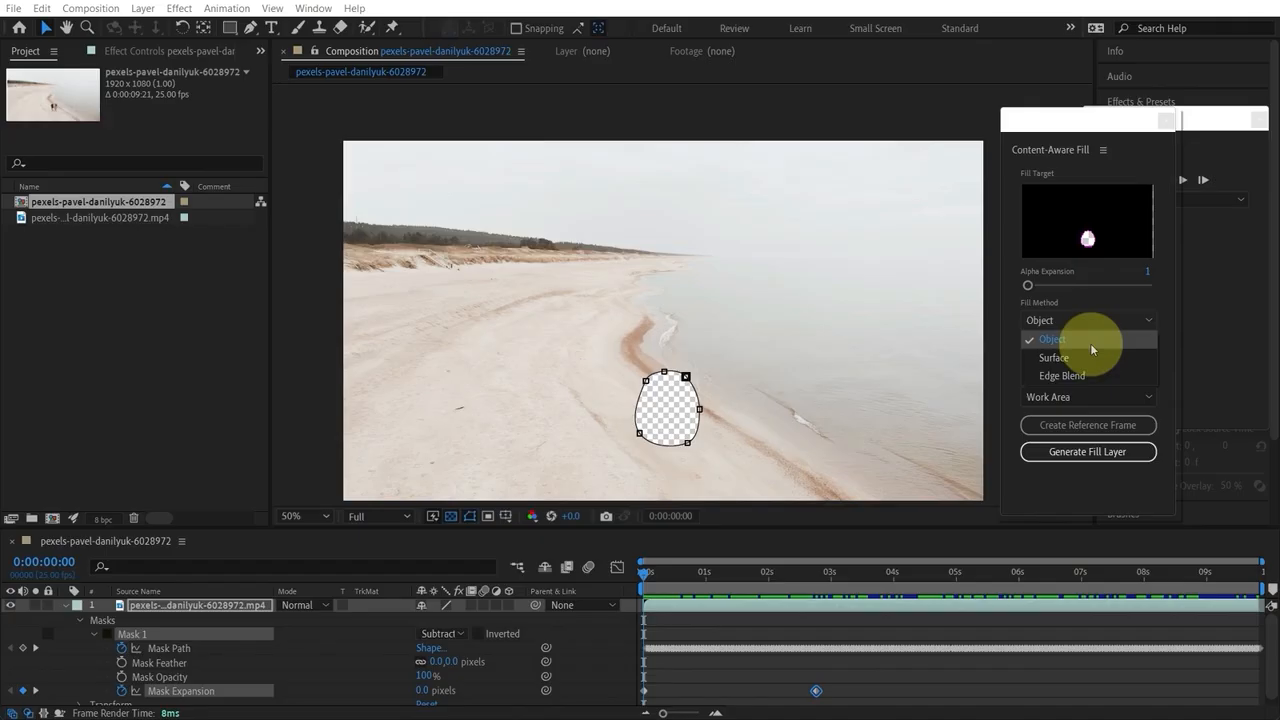
click(1090, 342)
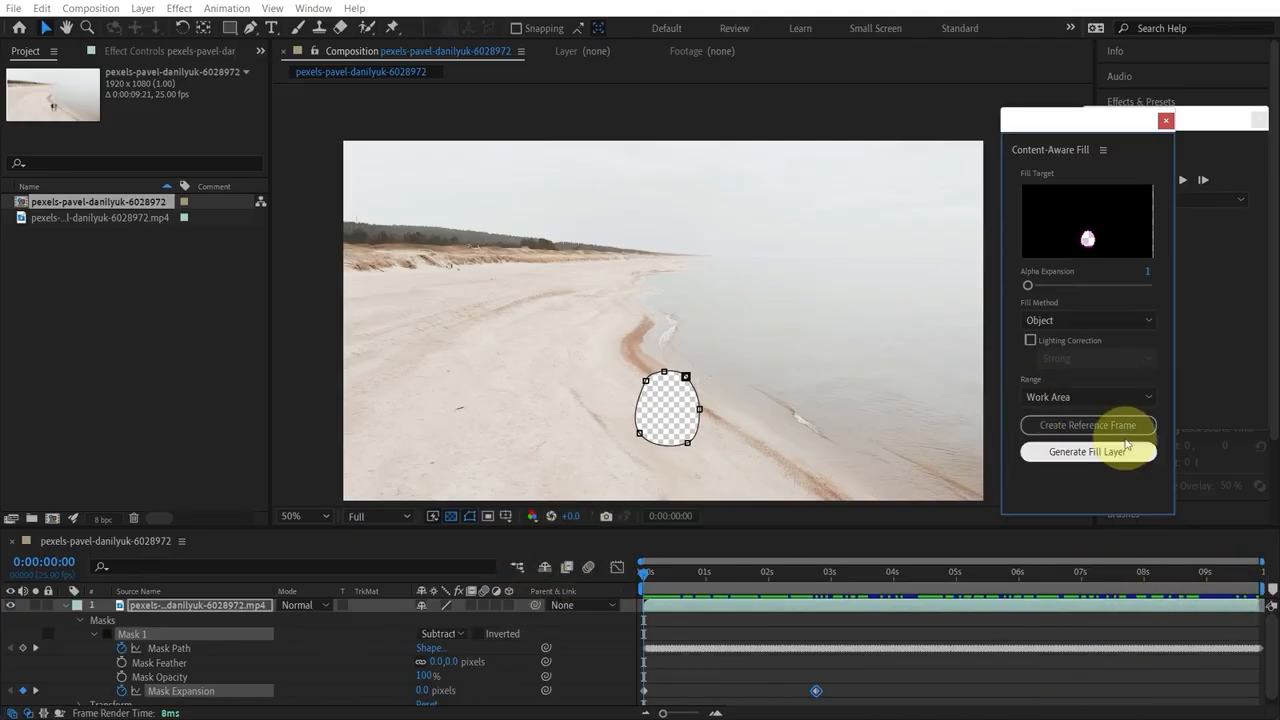
Generate the Content-Aware Fill layer for the work area, saving the project in Pictures as "beach track"
click(1087, 455)
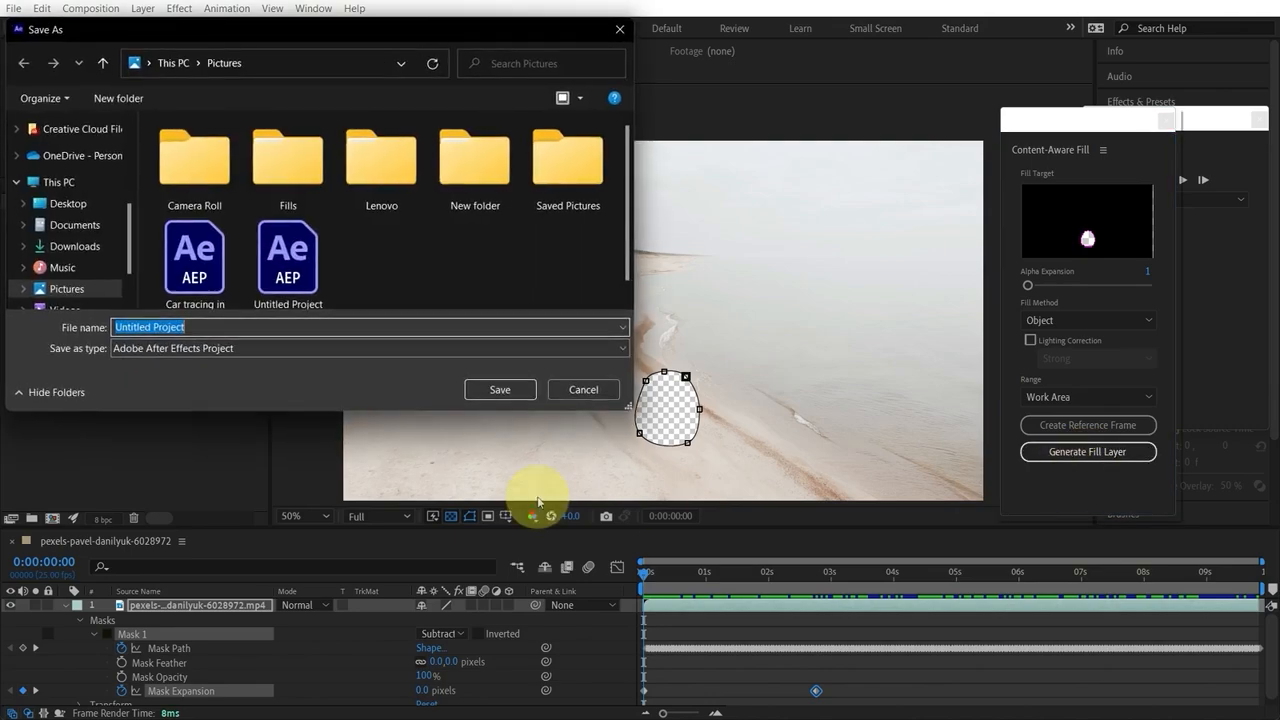
click(242, 327)
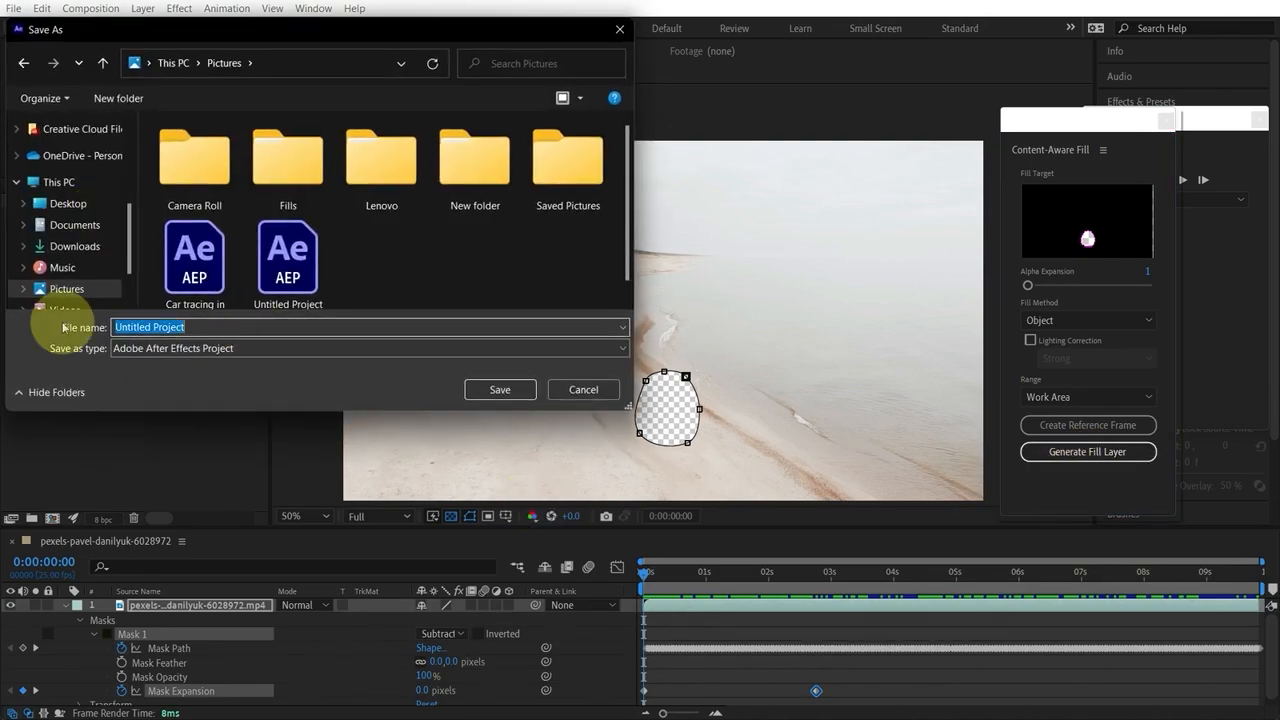
text(beach track)
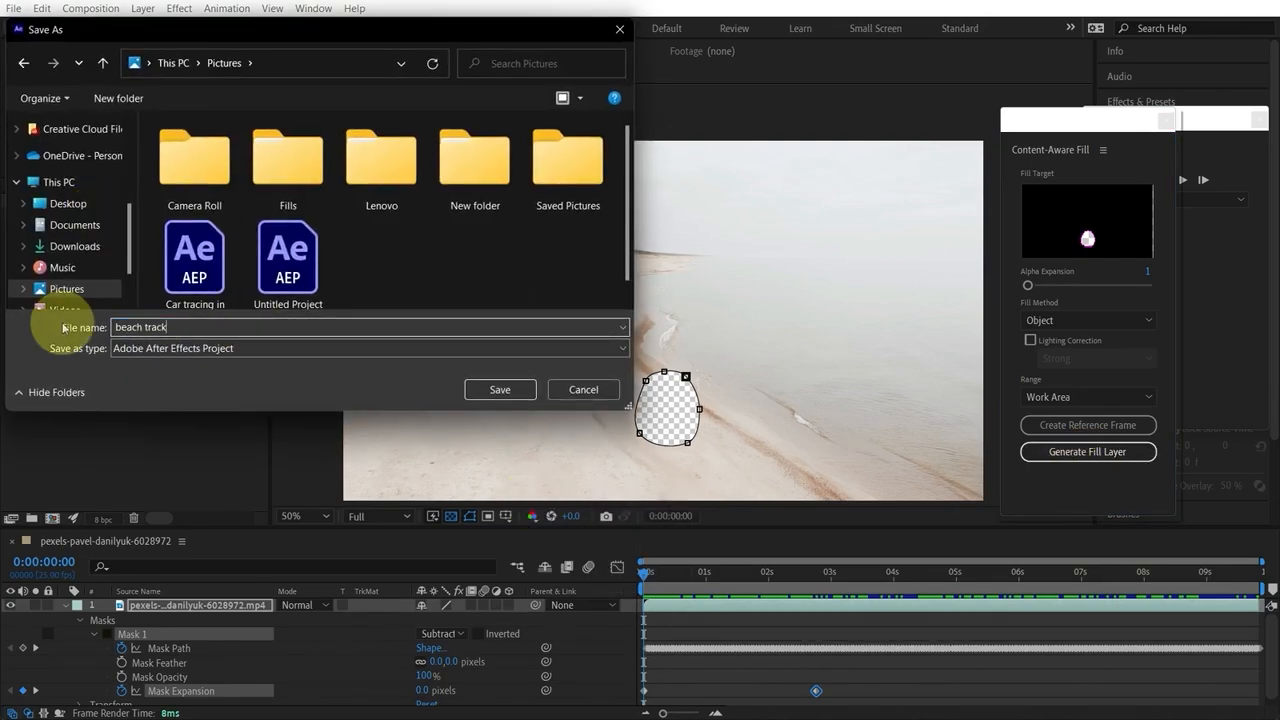
click(488, 390)
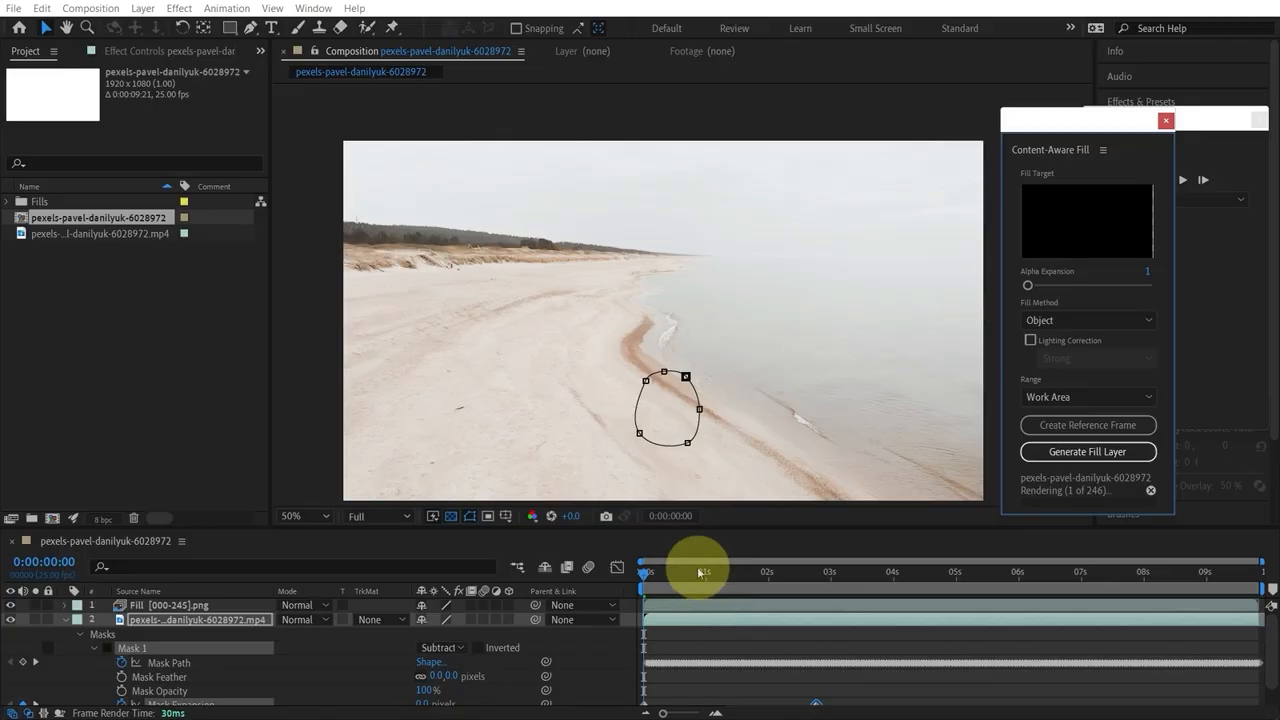
Deselect the layers and scrub the first two seconds of the composition to check the fill over the masked area
click(697, 631)
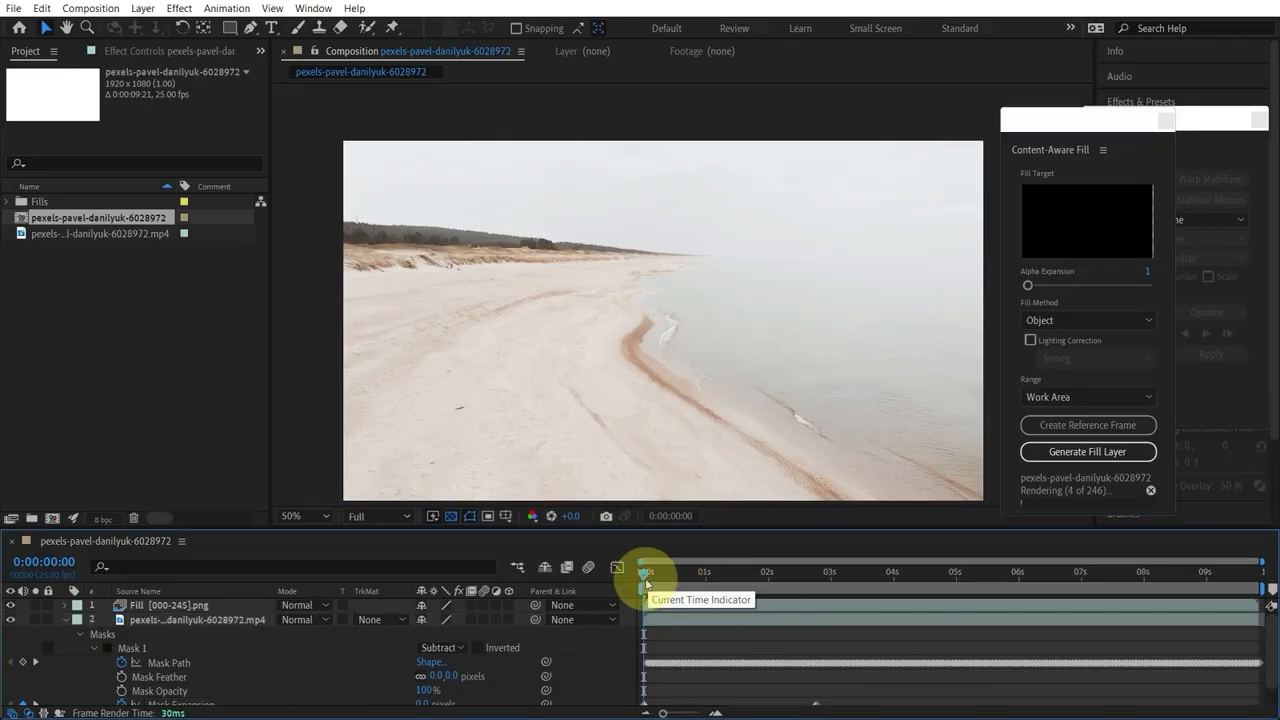
drag(648, 577, 743, 572)
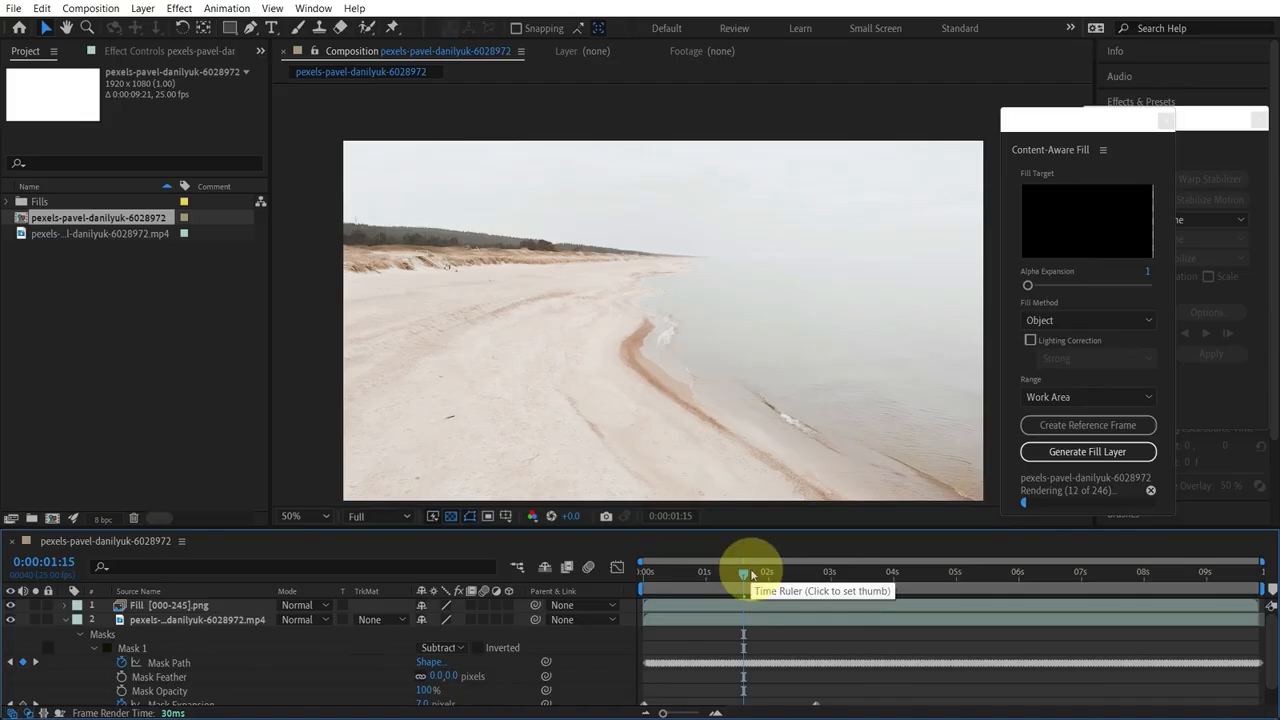
drag(749, 577, 757, 572)
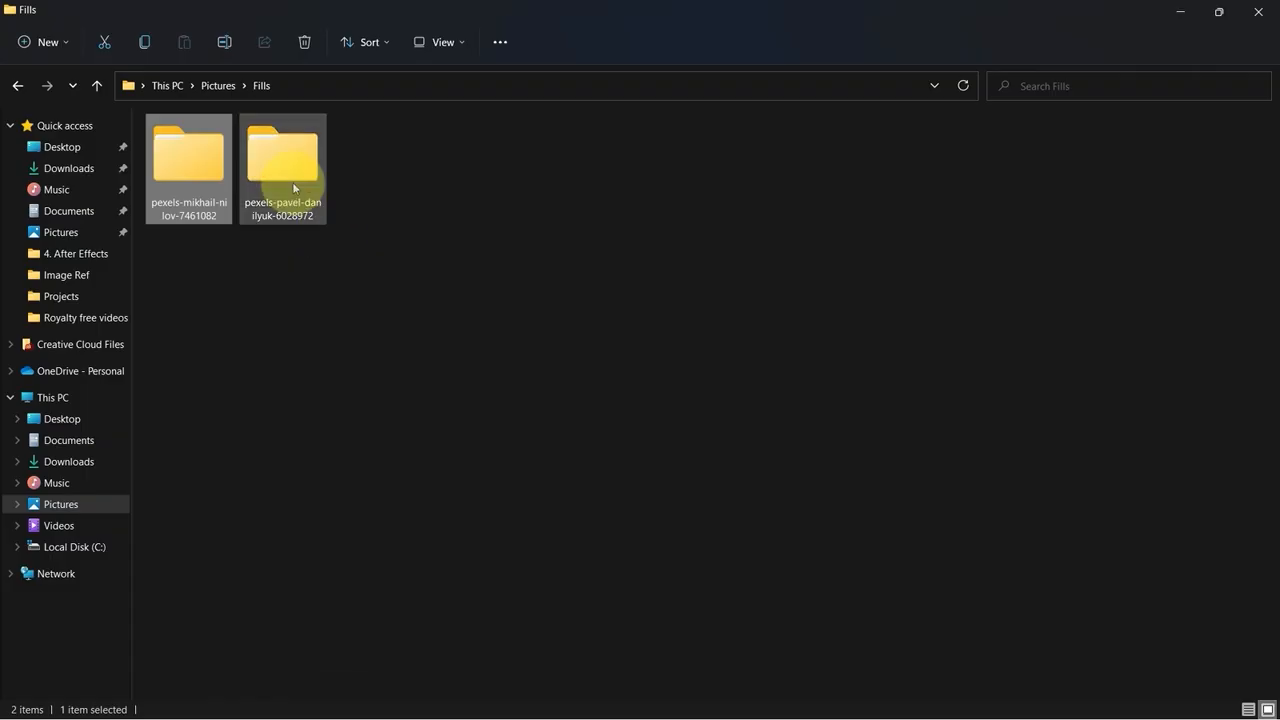
In File Explorer, open the 000000 image folder inside the beach clip's folder in Pictures > Fills
click(294, 187)
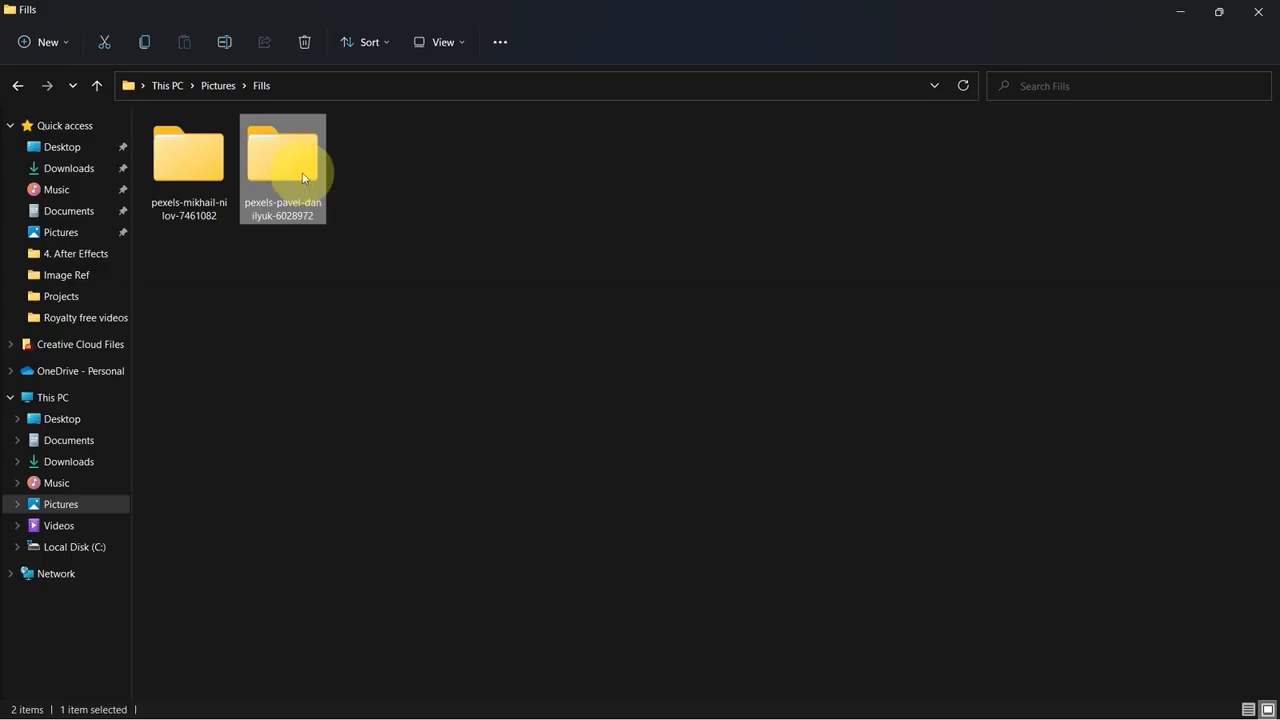
double_click(300, 180)
double_click(195, 157)
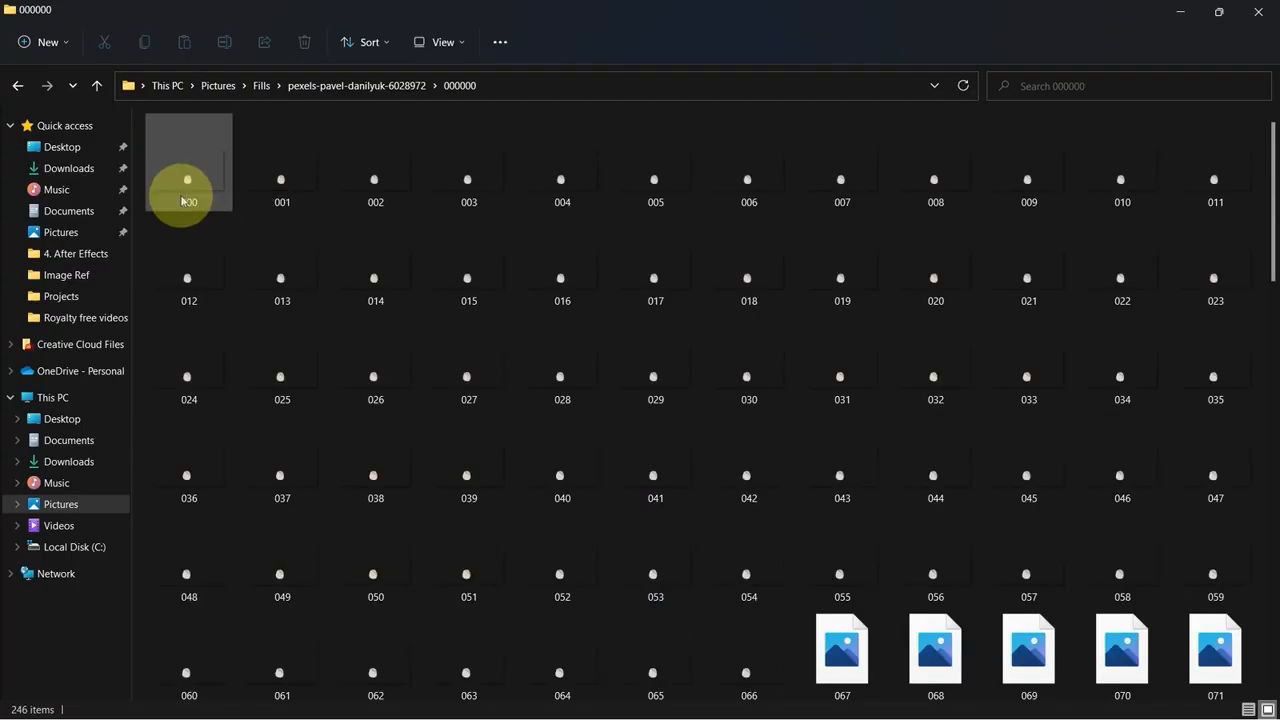
View the fill images one by one from 000.png, close the image viewer and look through the remaining frames in the folder
double_click(180, 190)
key(Right)
key(Right)
key(Right)
key(Right)
key(Right)
key(Right)
key(Right)
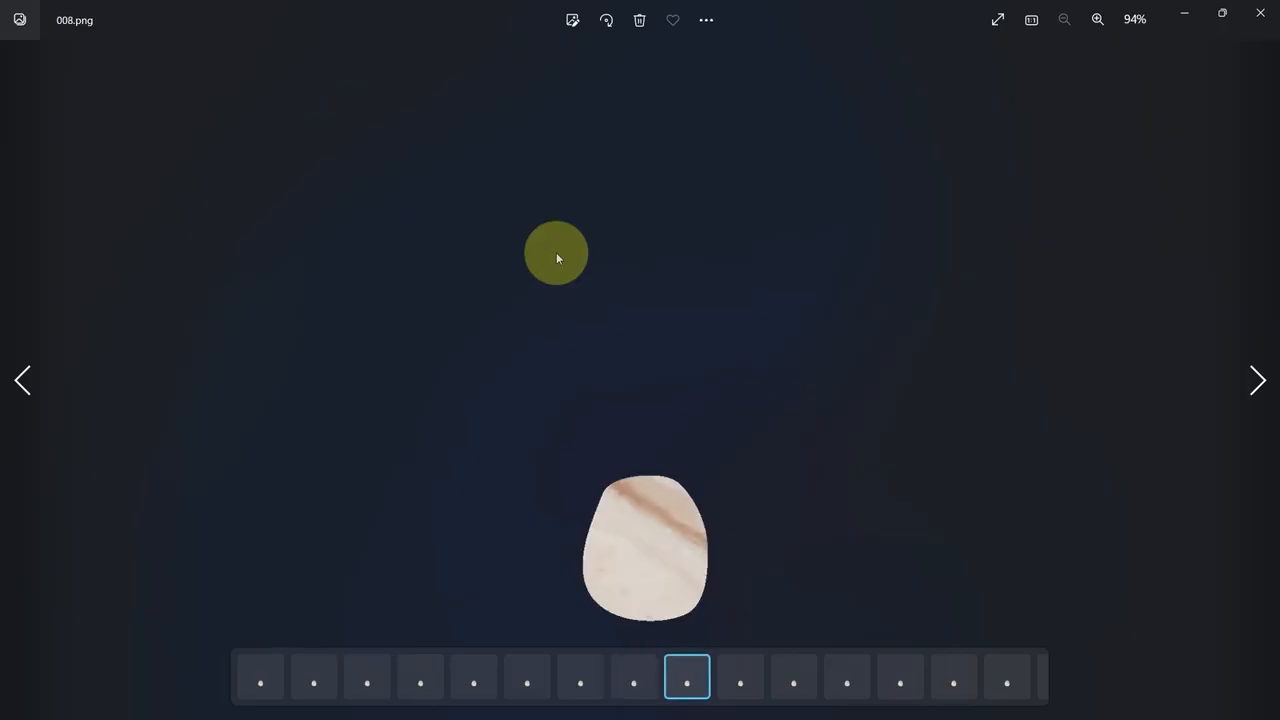
key(Right)
click(1260, 12)
scroll(697, 436, down, 5)
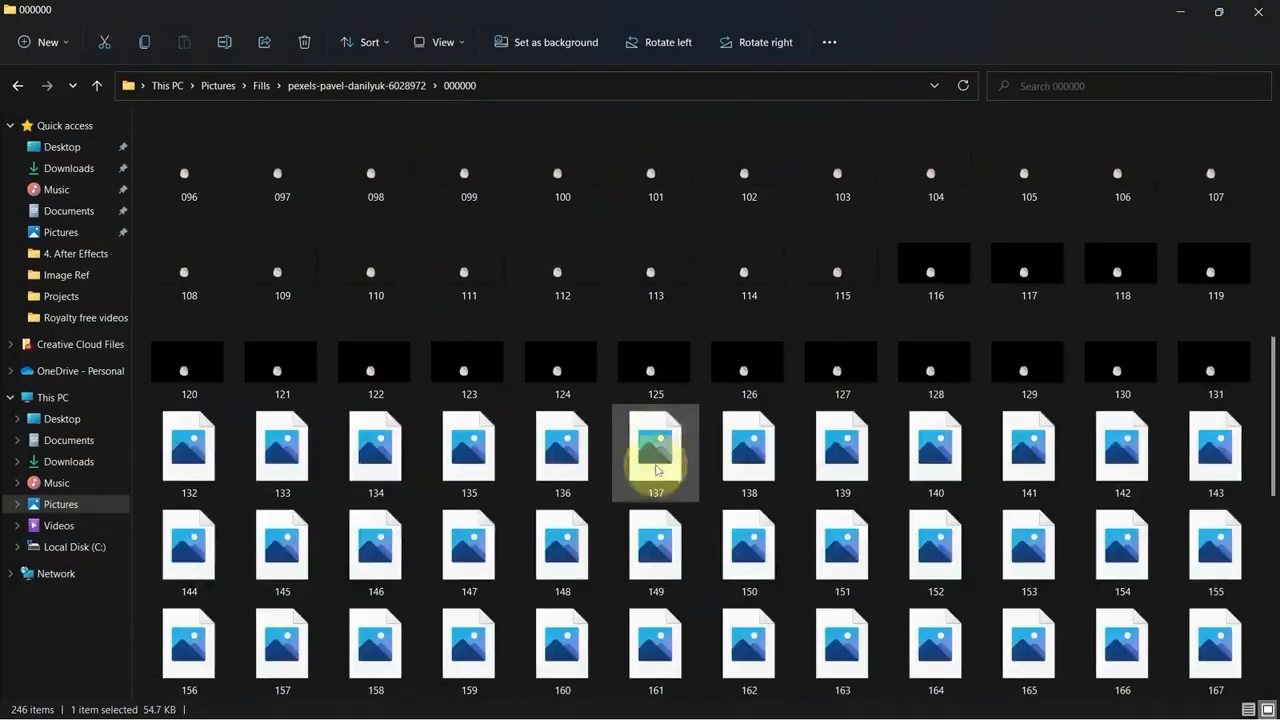